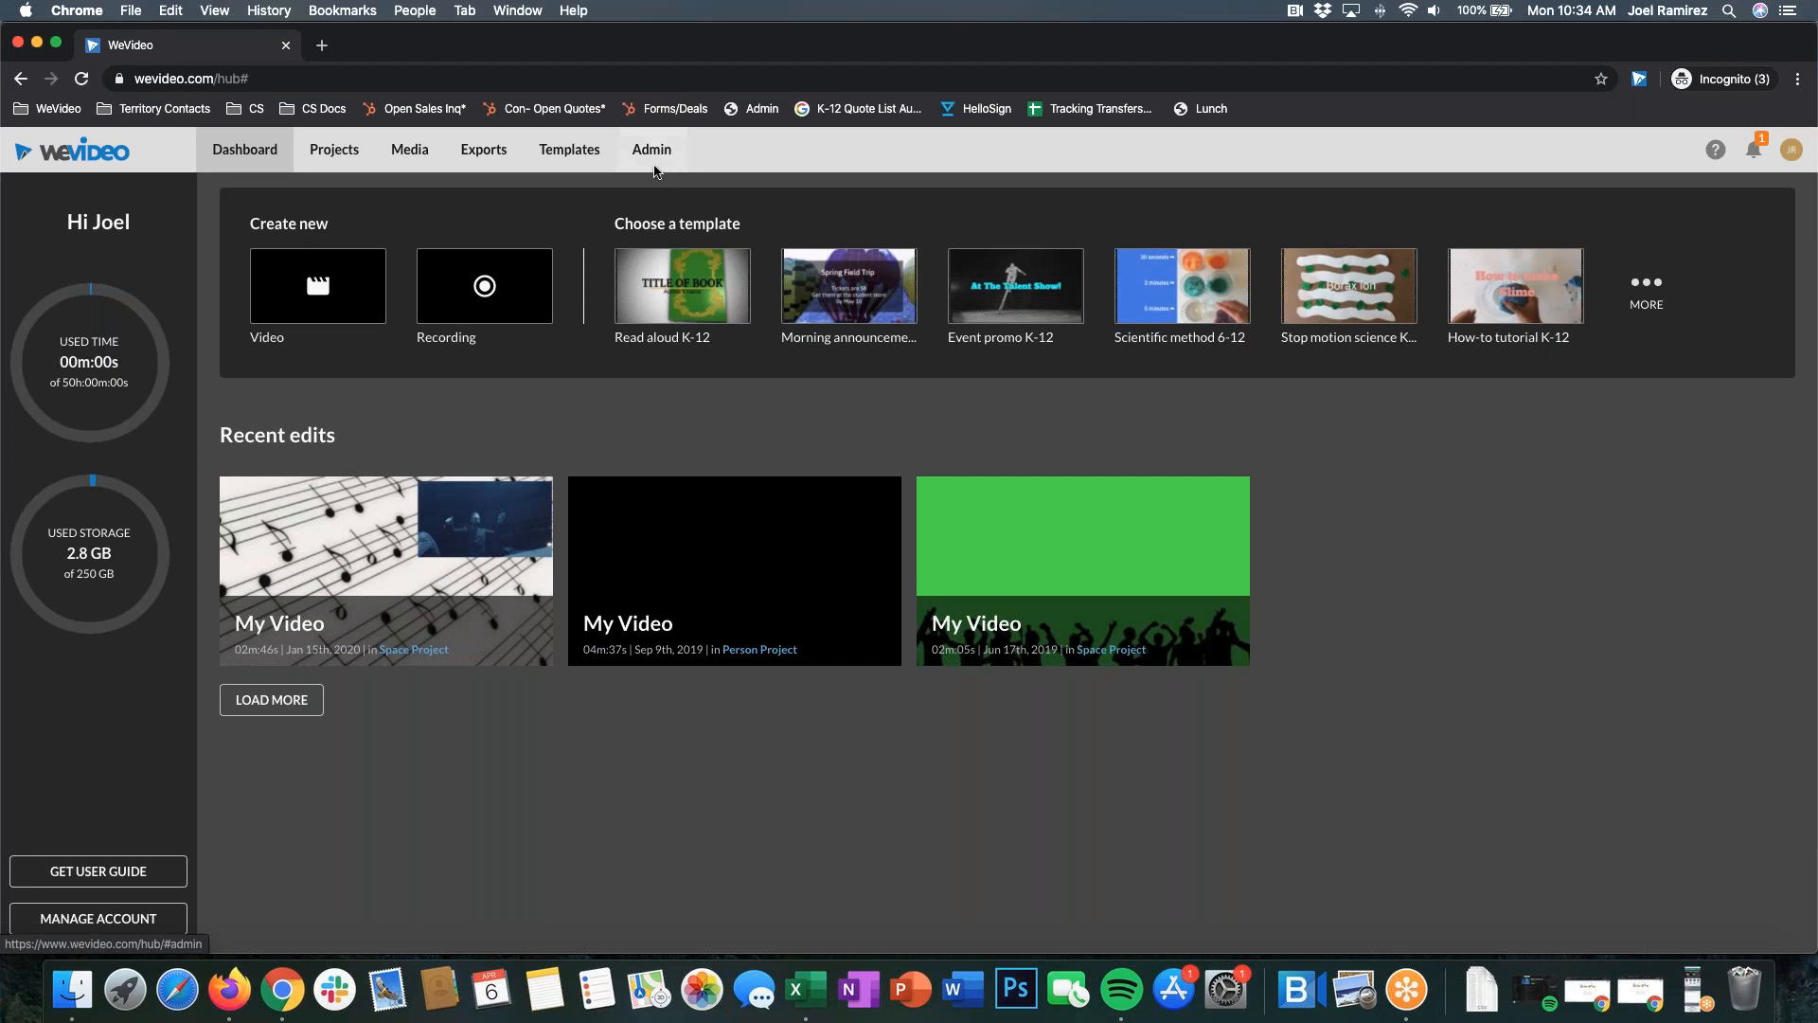
# Step: View the sections of the administration area and return to the dashboard
pyautogui.click(656, 158)
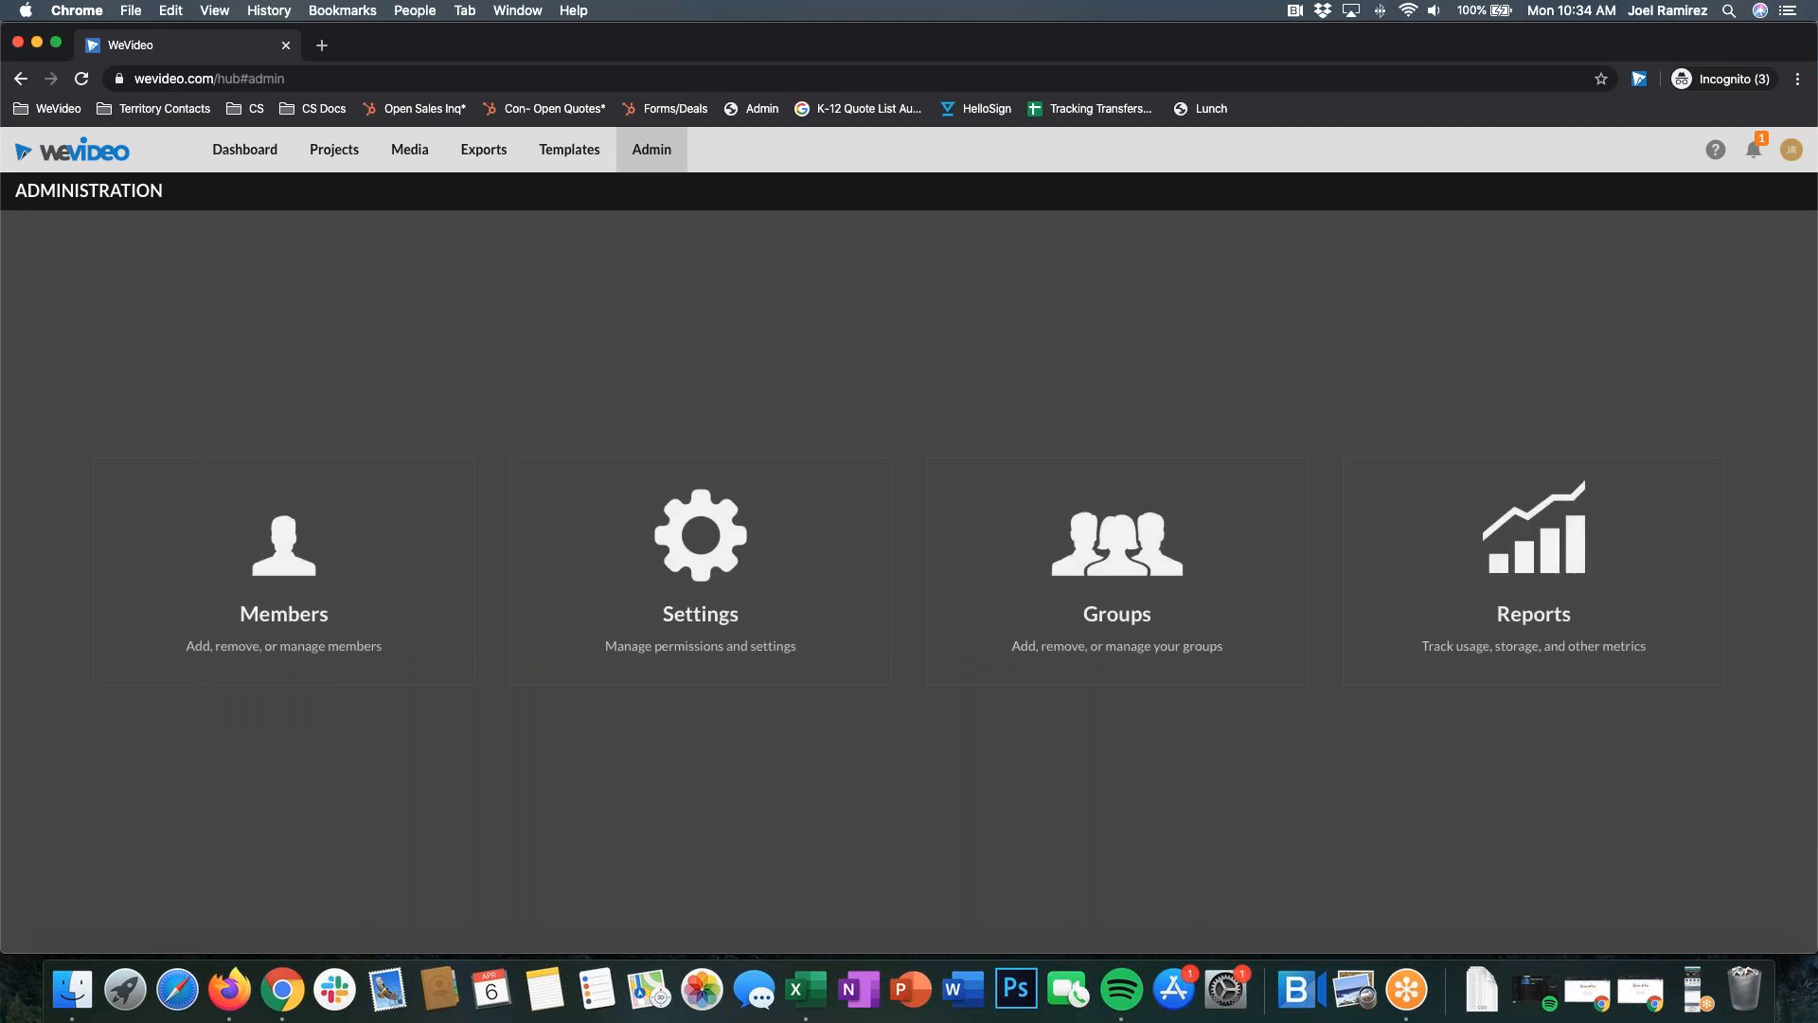
pyautogui.click(246, 152)
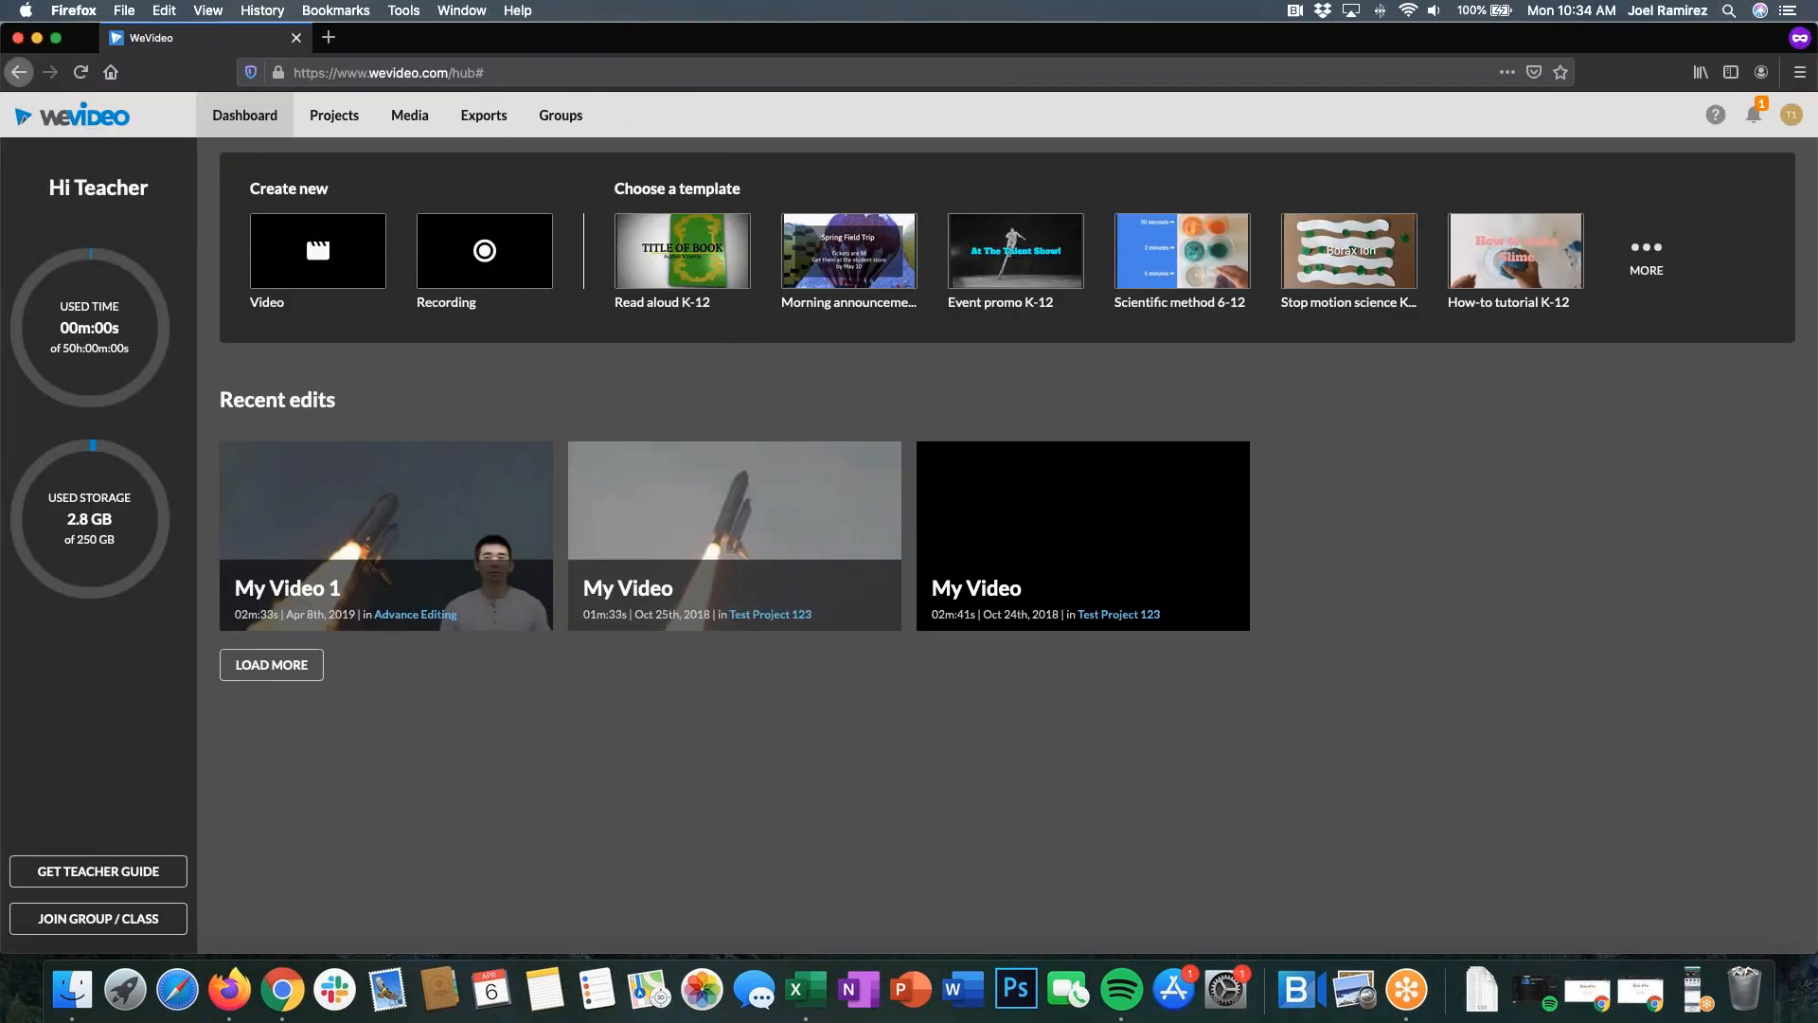
# Step: Compare the teacher and student dashboards in the Firefox windows, and return to the account owner's dashboard in Chrome
pyautogui.moveTo(1113, 522)
pyautogui.hotkey('ctrl', 'Right')
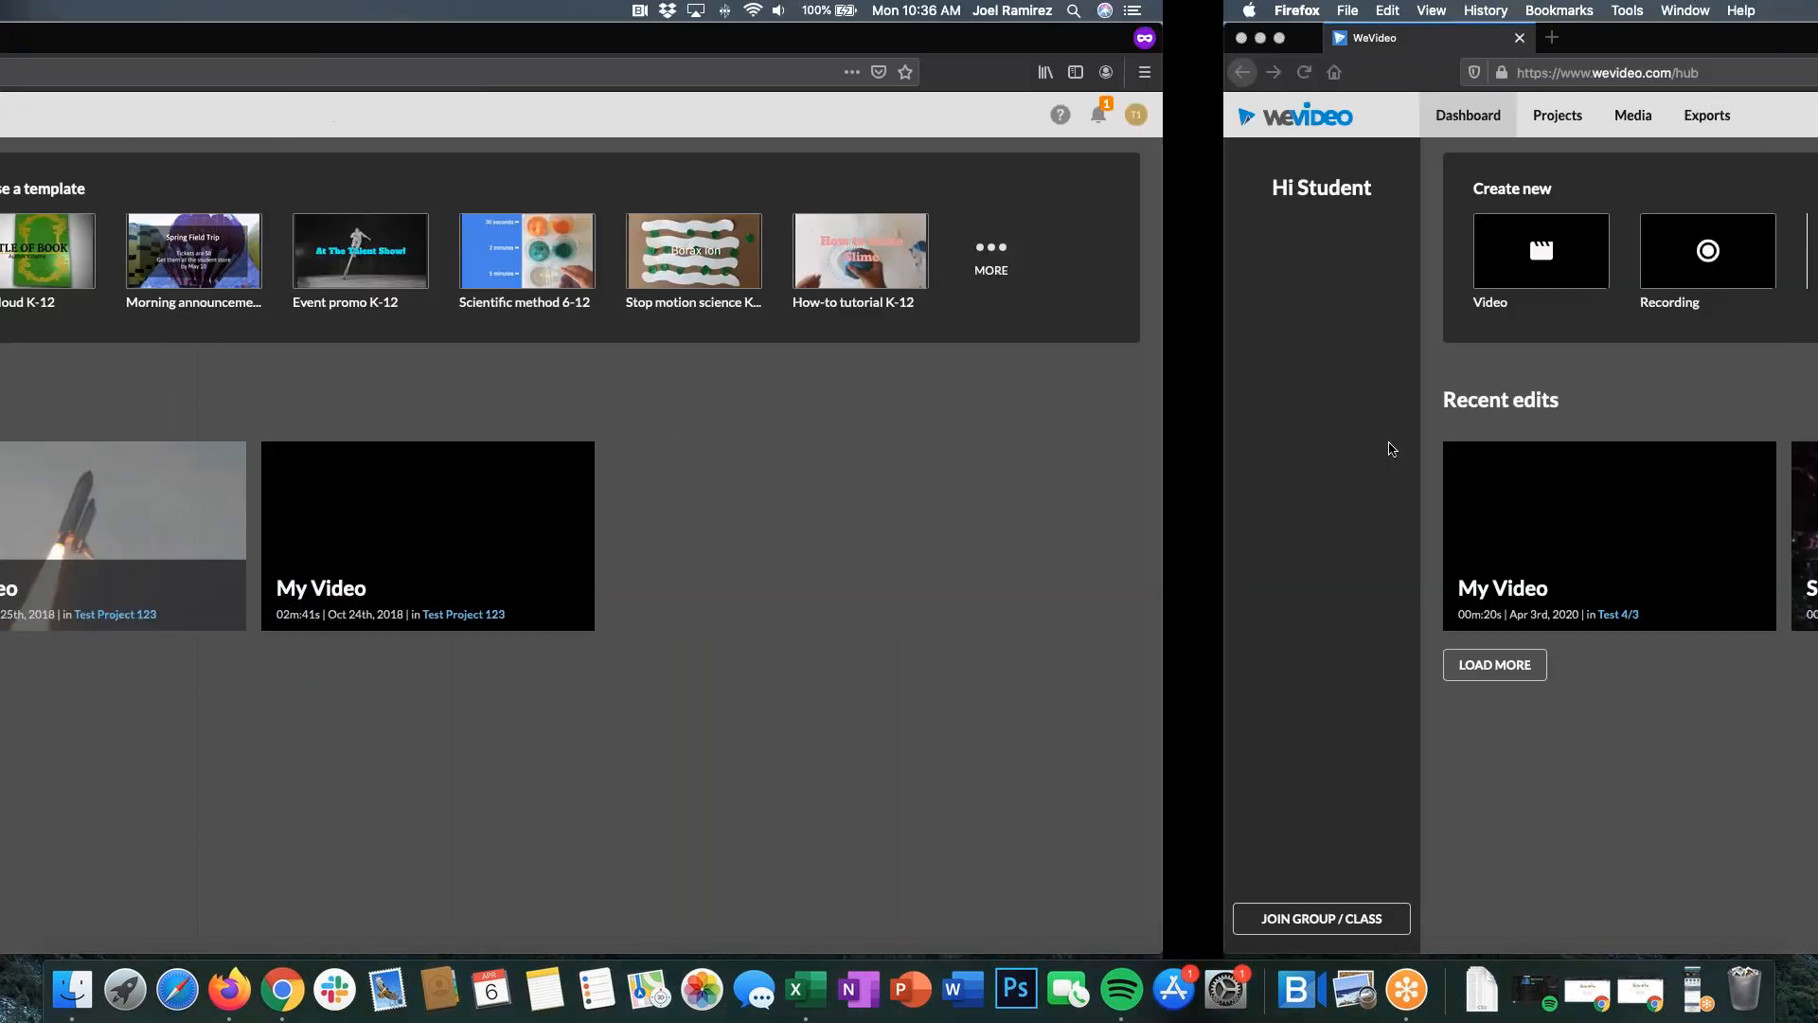
pyautogui.moveTo(687, 552)
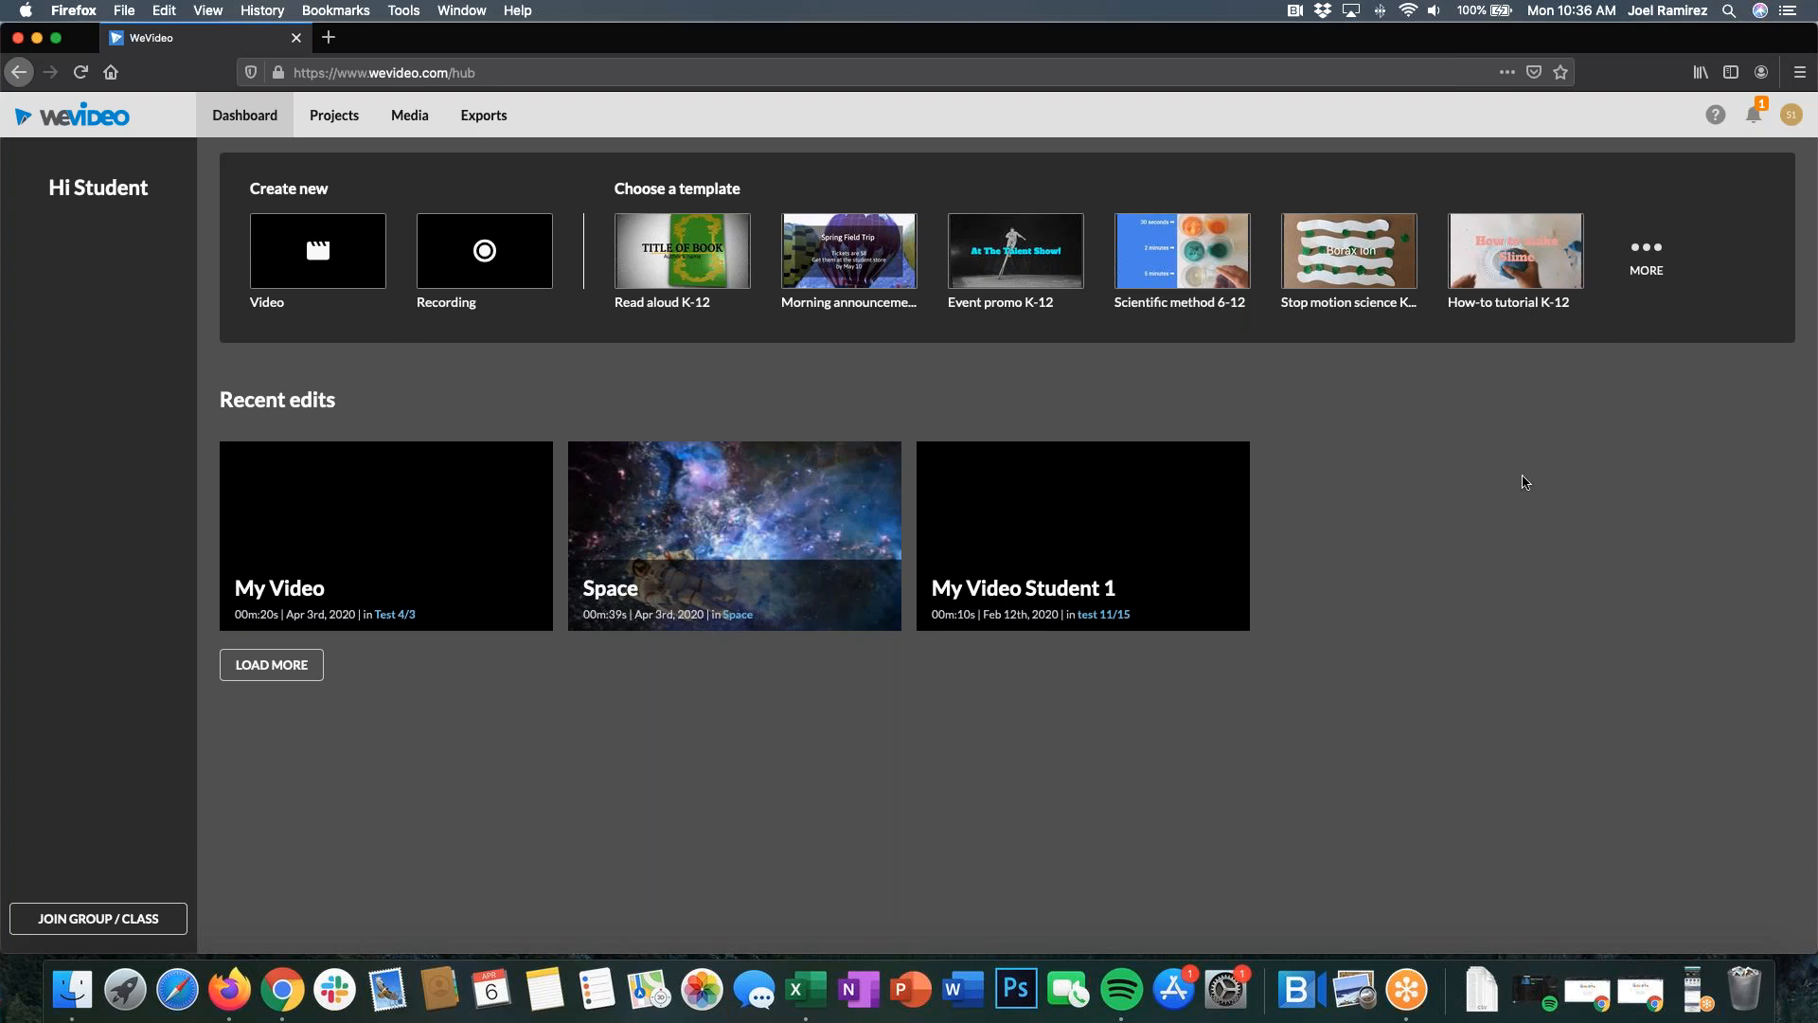
pyautogui.hotkey('ctrl', 'Left')
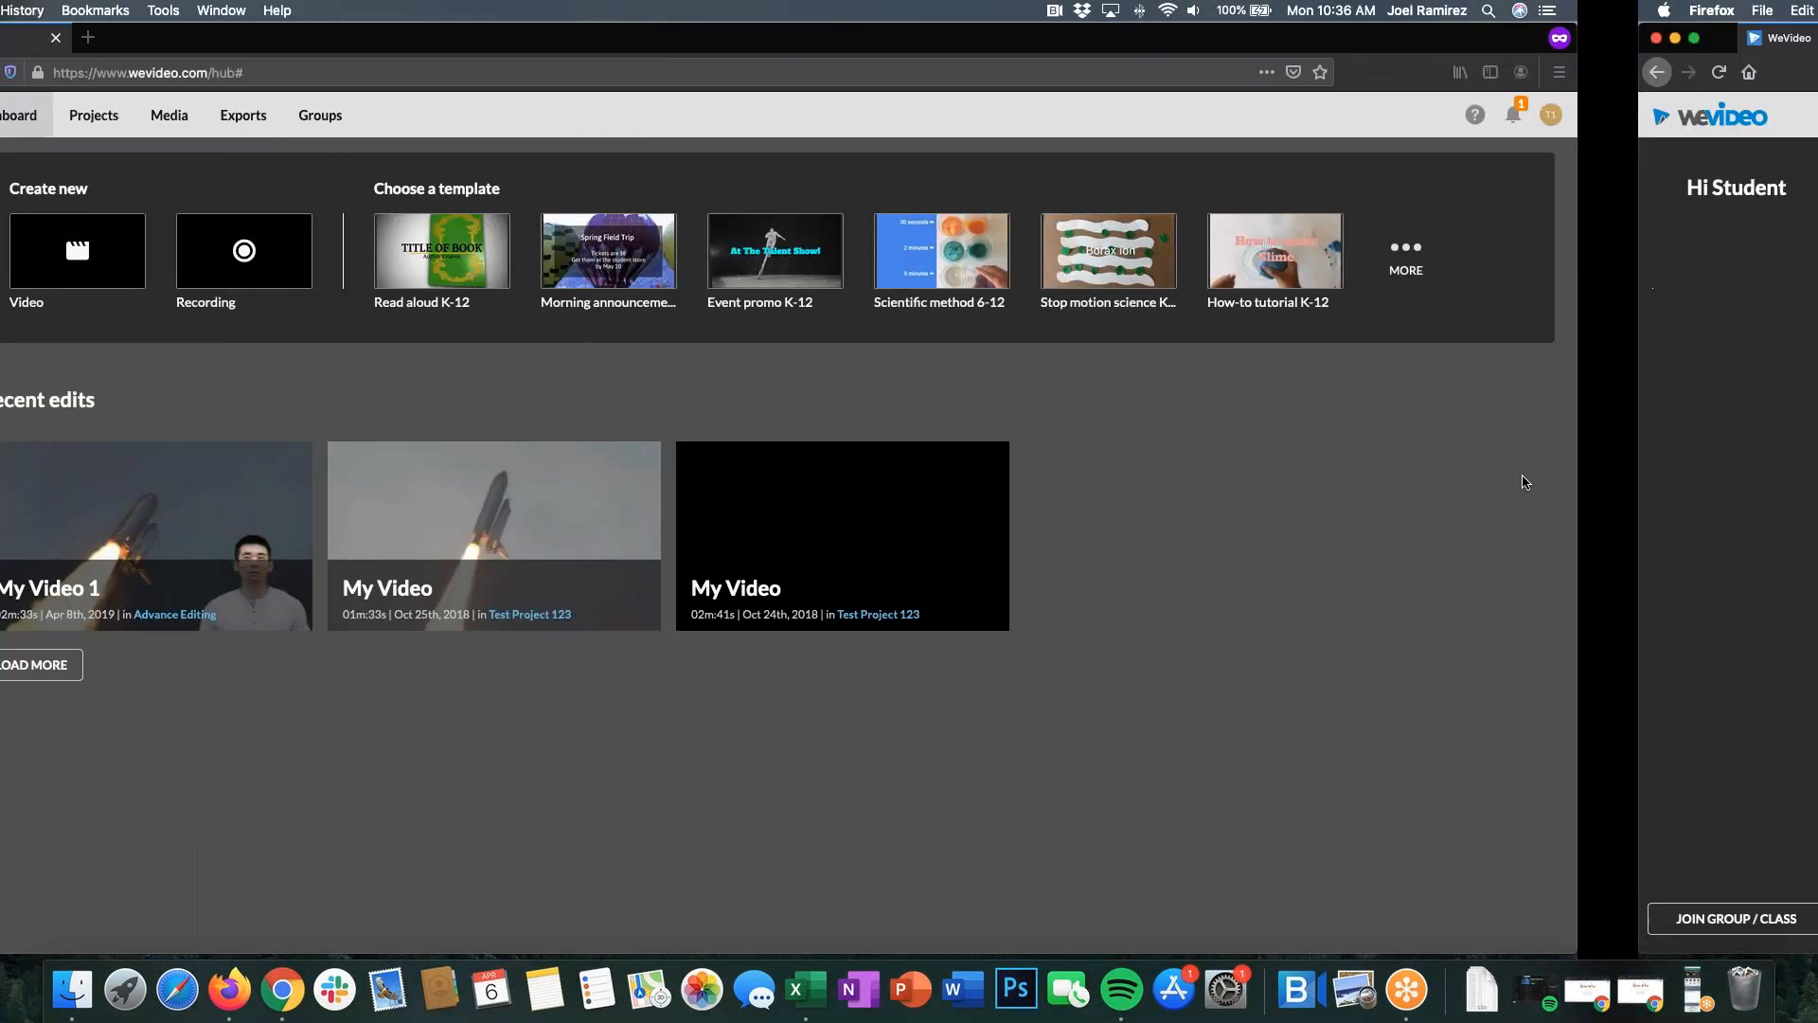
pyautogui.hotkey('ctrl', 'Left')
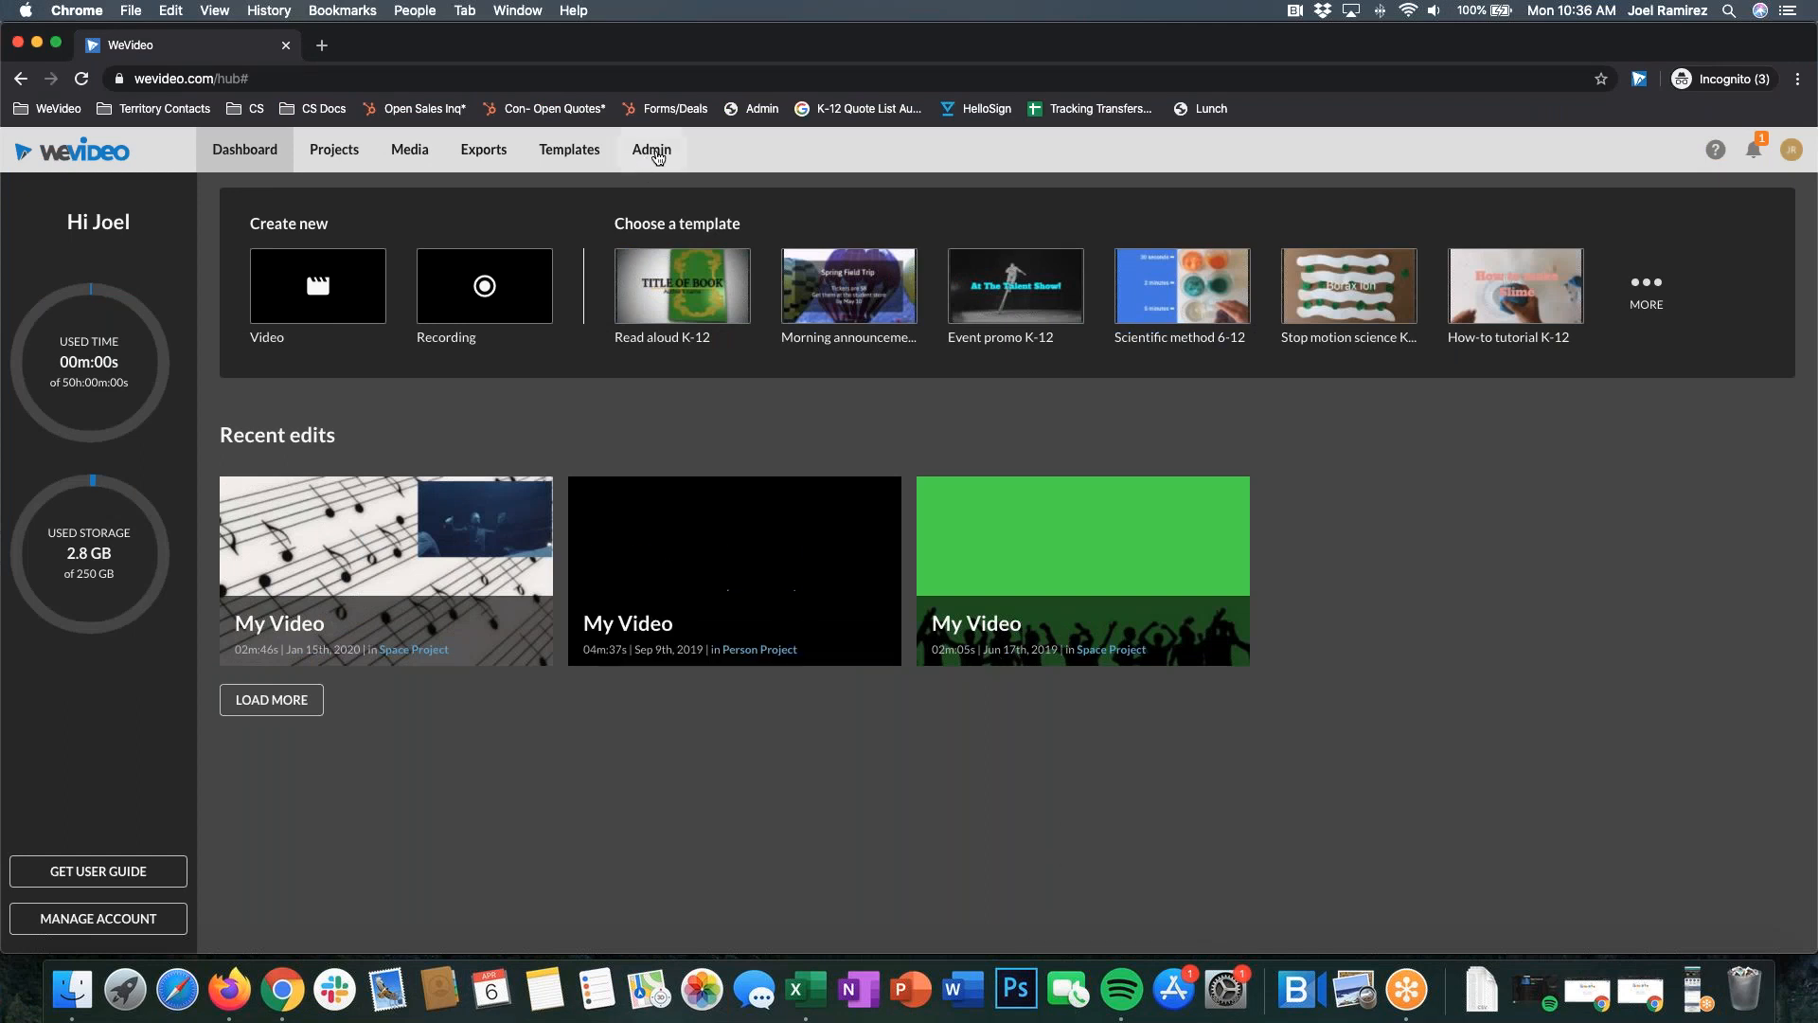
# Step: View the source options for a new recording, dismiss them, and return from the editor to the dashboard
pyautogui.moveTo(1184, 568)
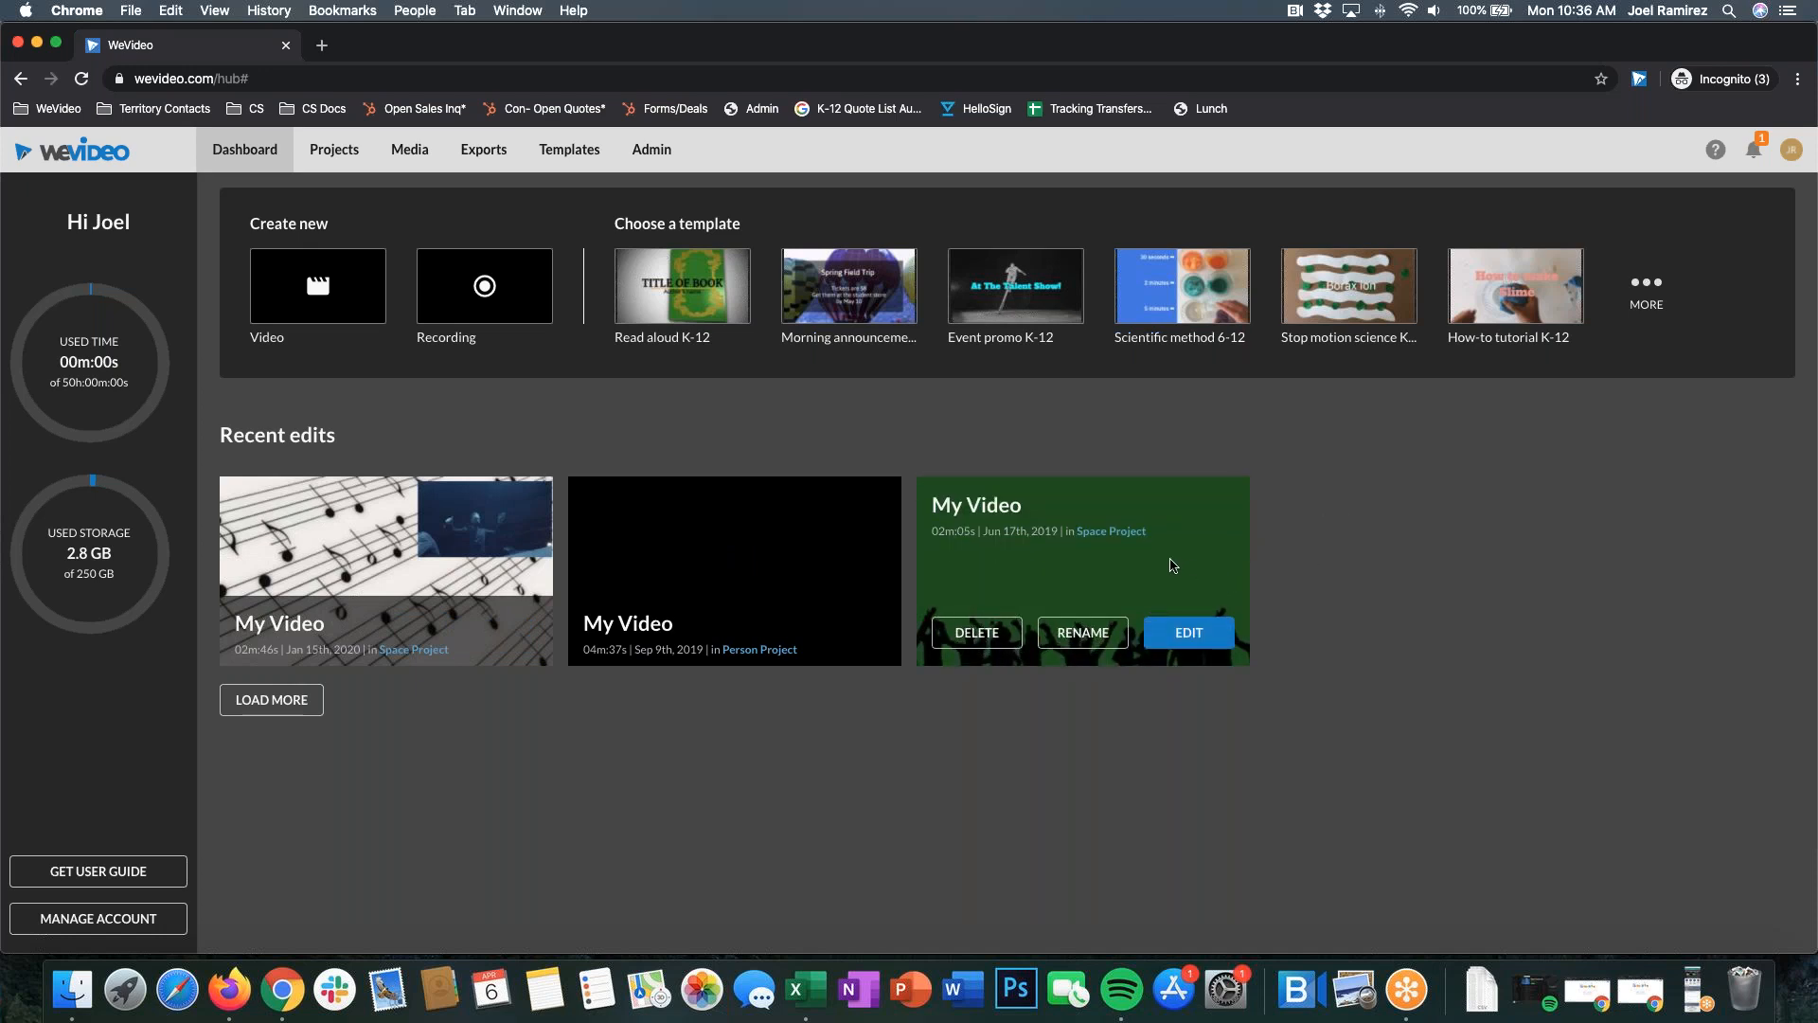
pyautogui.moveTo(635, 523)
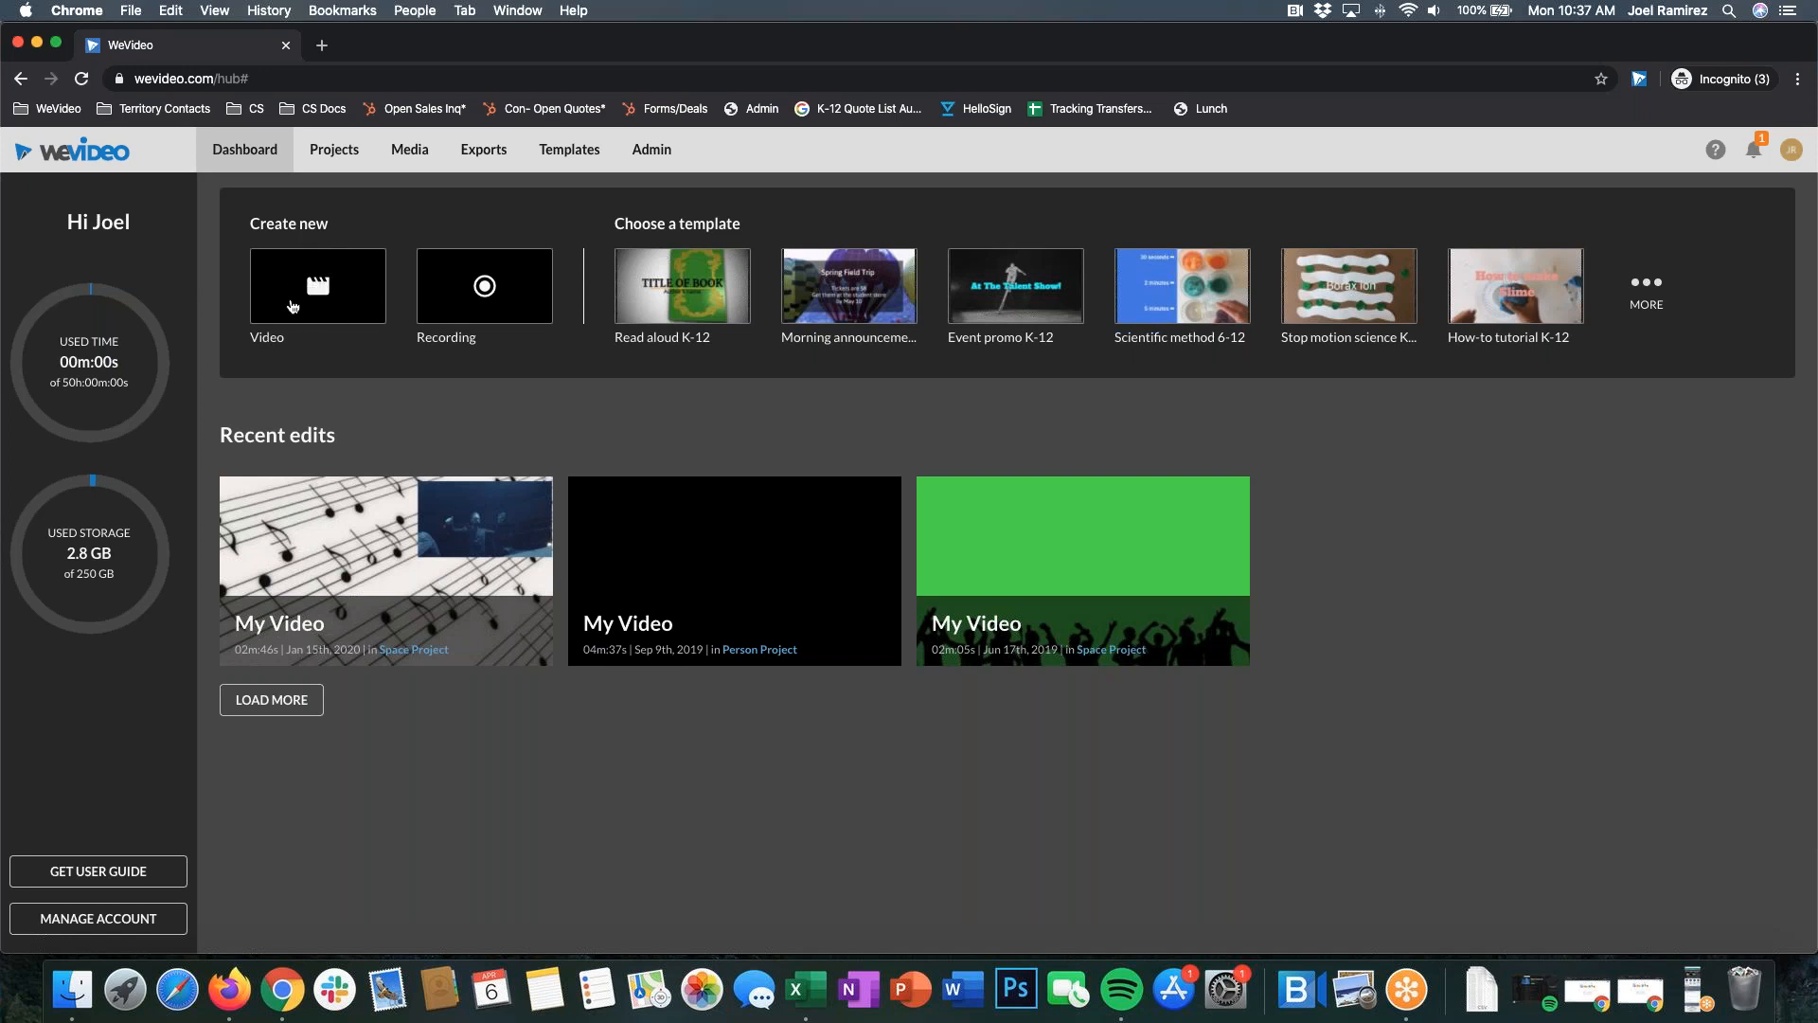
pyautogui.click(484, 288)
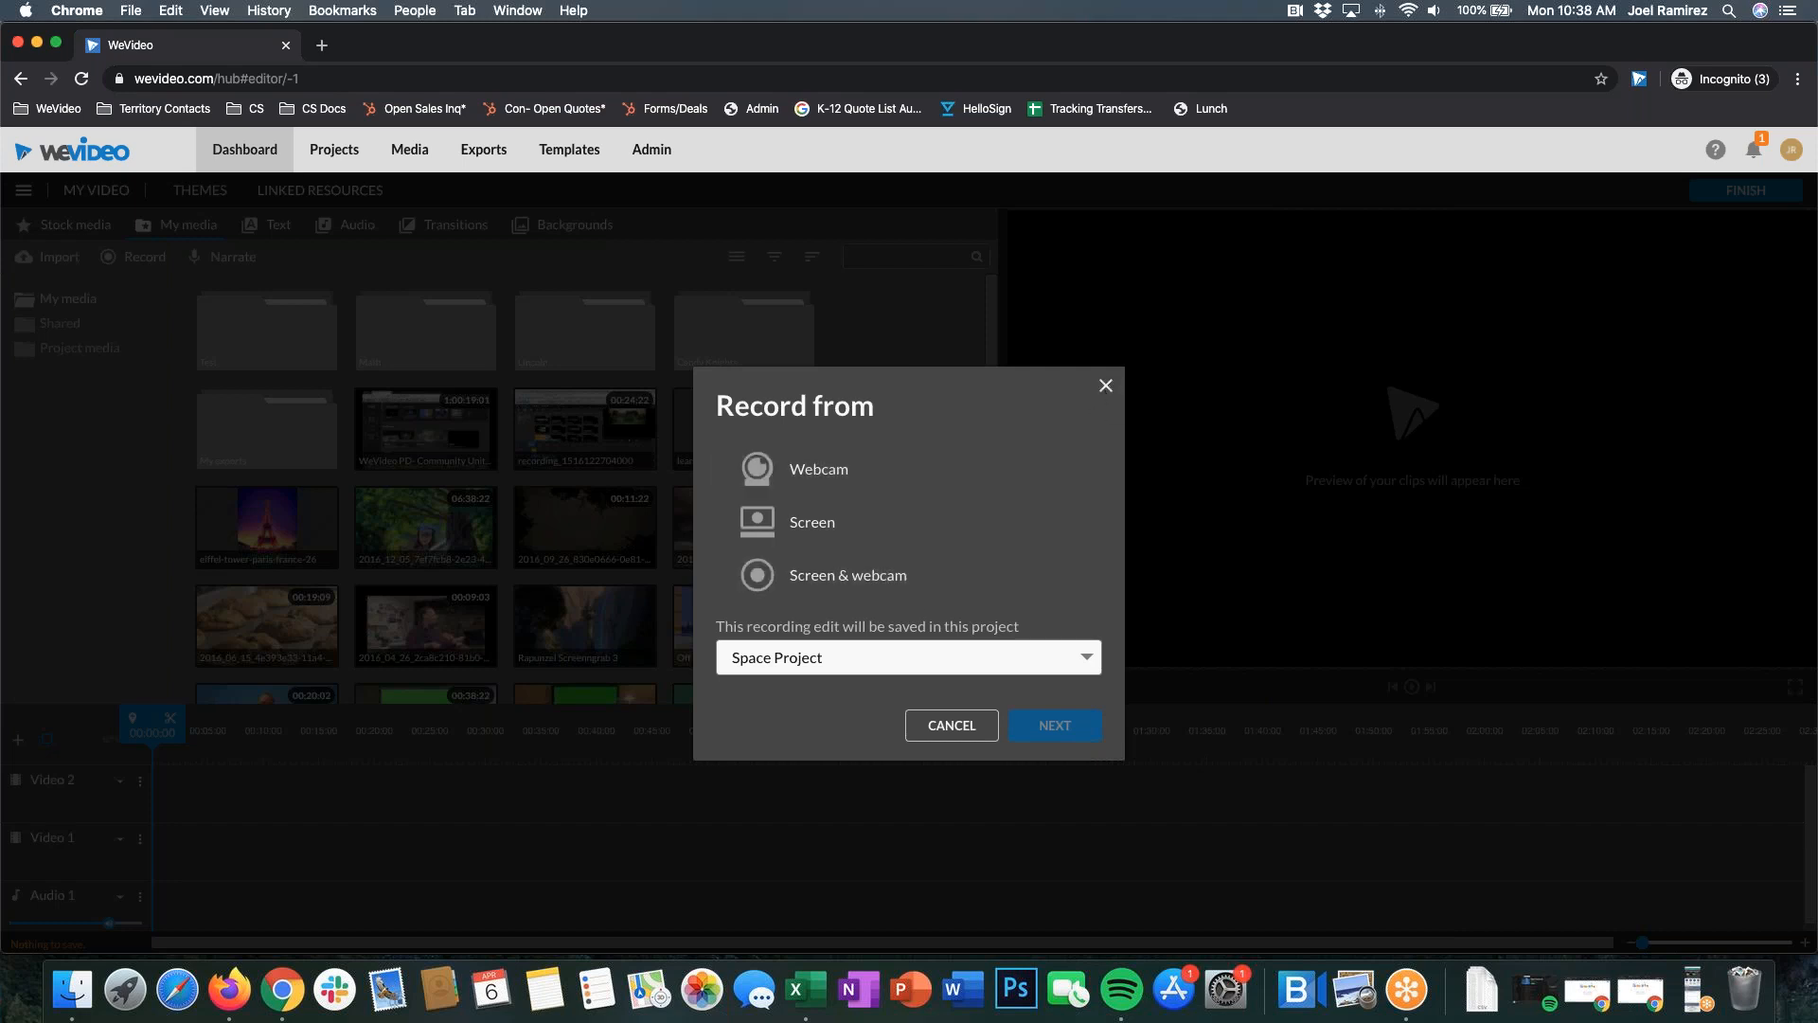
pyautogui.click(1106, 384)
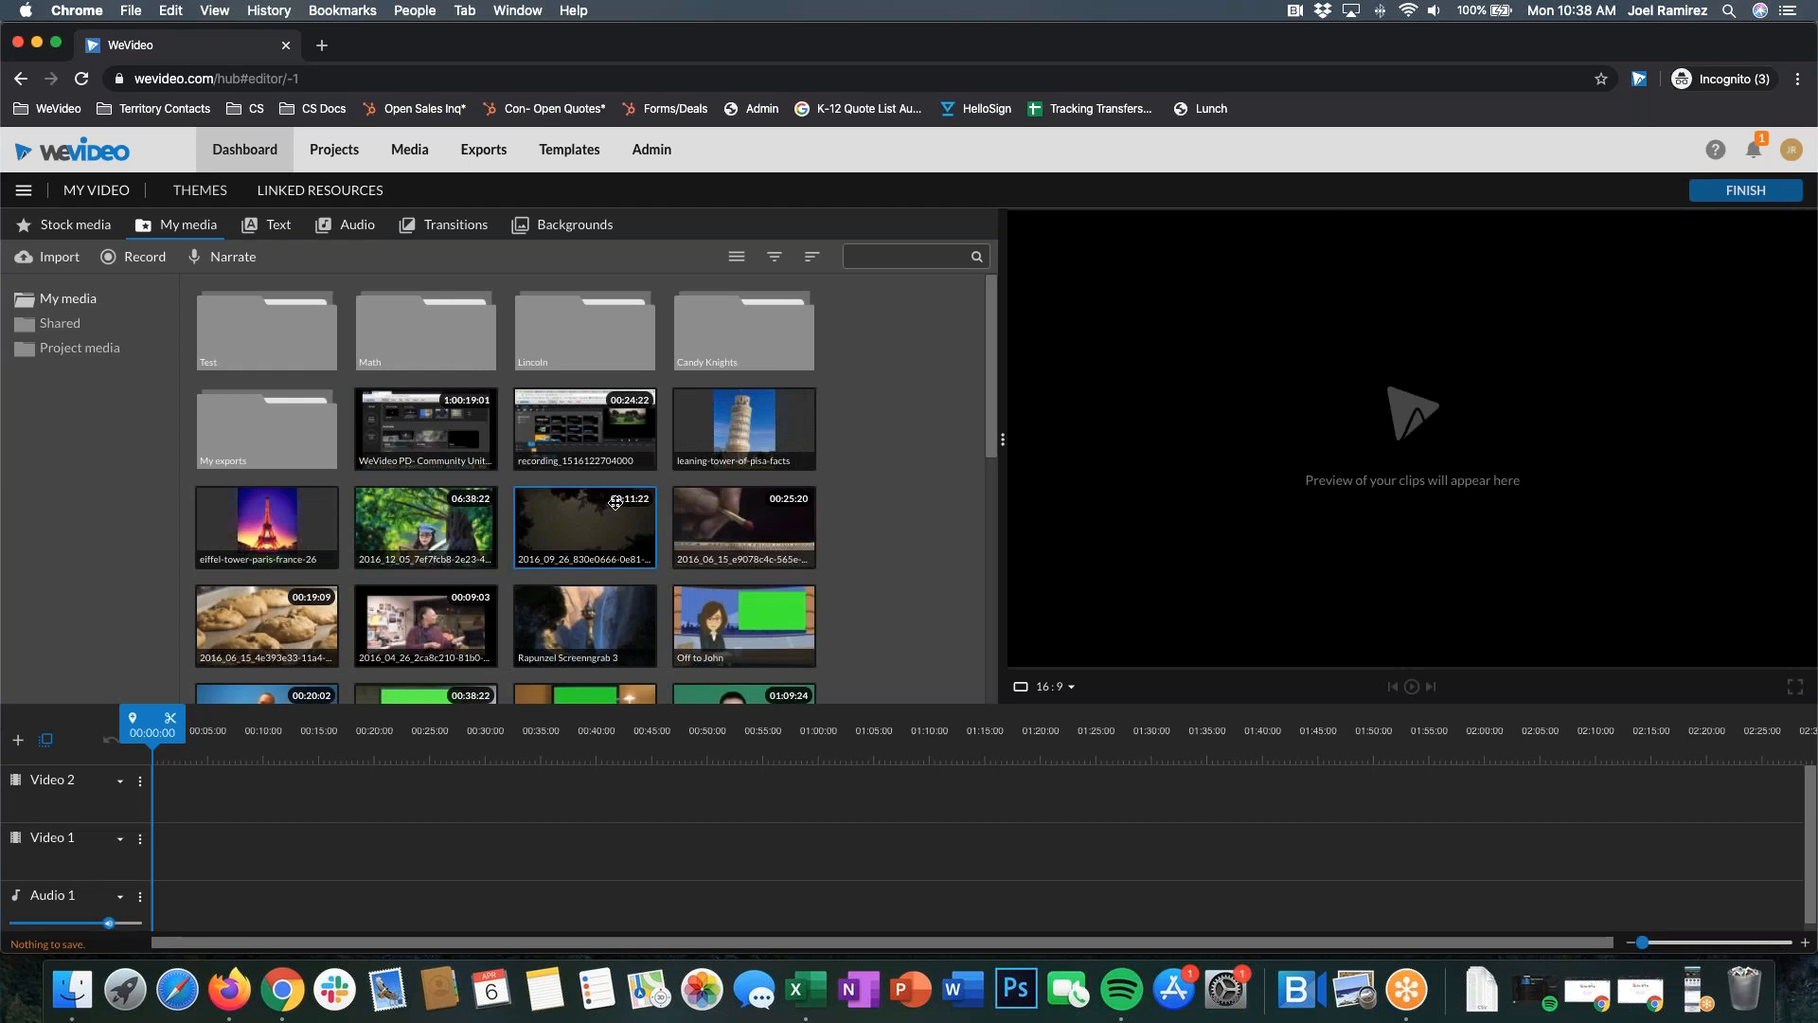
pyautogui.click(250, 154)
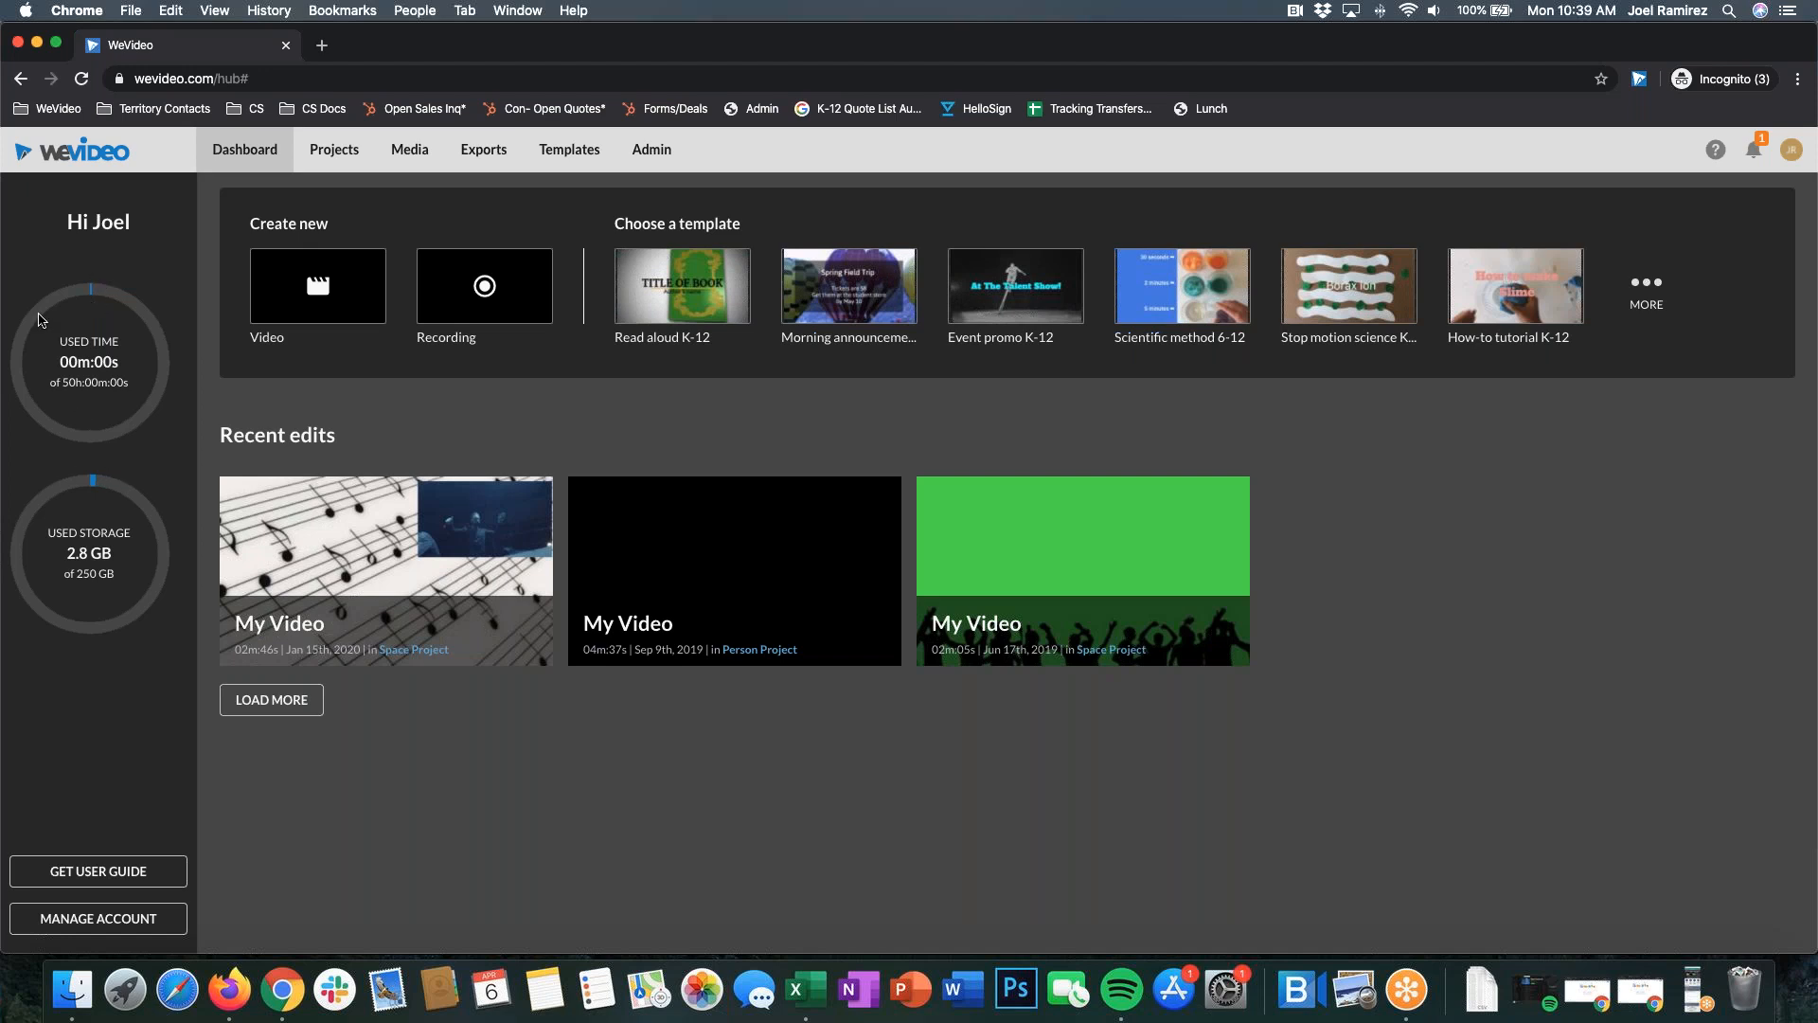
# Step: Examine the account's used time and used storage figures on the dashboard
pyautogui.tripleClick(136, 388)
pyautogui.click(121, 491)
pyautogui.moveTo(117, 580); pyautogui.dragTo(64, 576)
pyautogui.moveTo(121, 576); pyautogui.dragTo(54, 569)
pyautogui.click(109, 575)
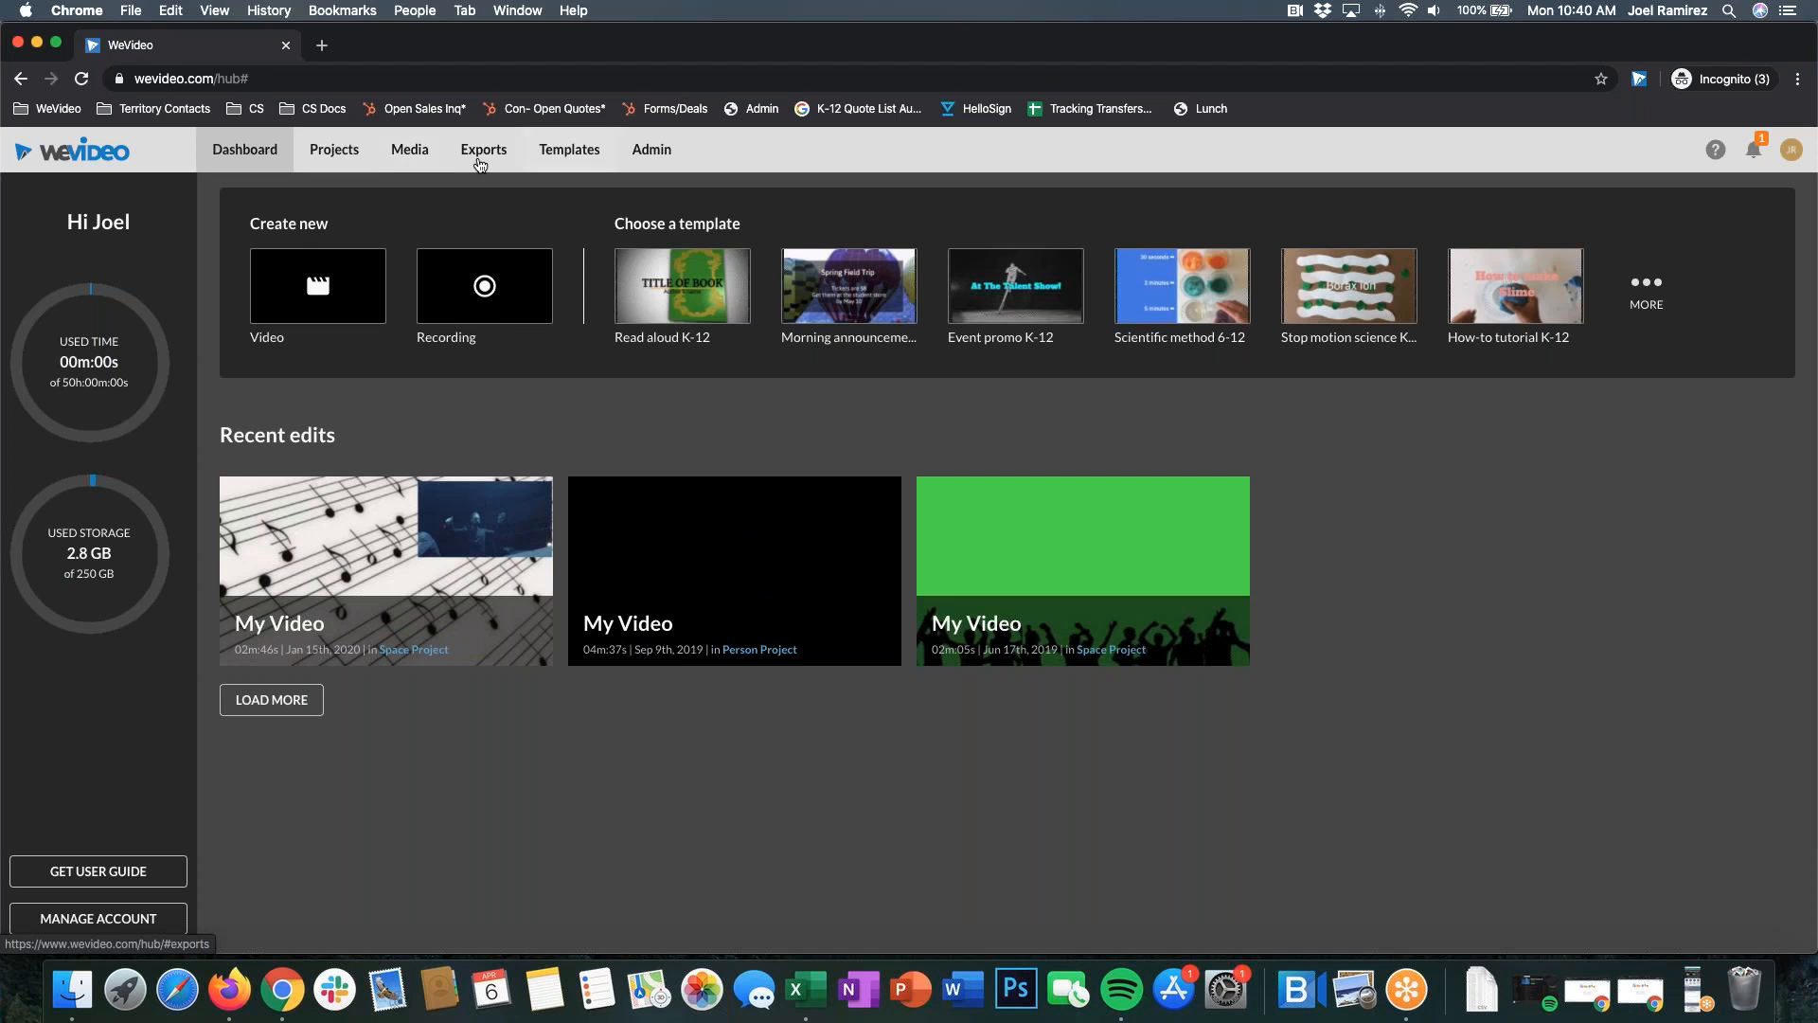
# Step: Browse the educator resources and tutorials in the Help window, and close it
pyautogui.moveTo(1026, 496)
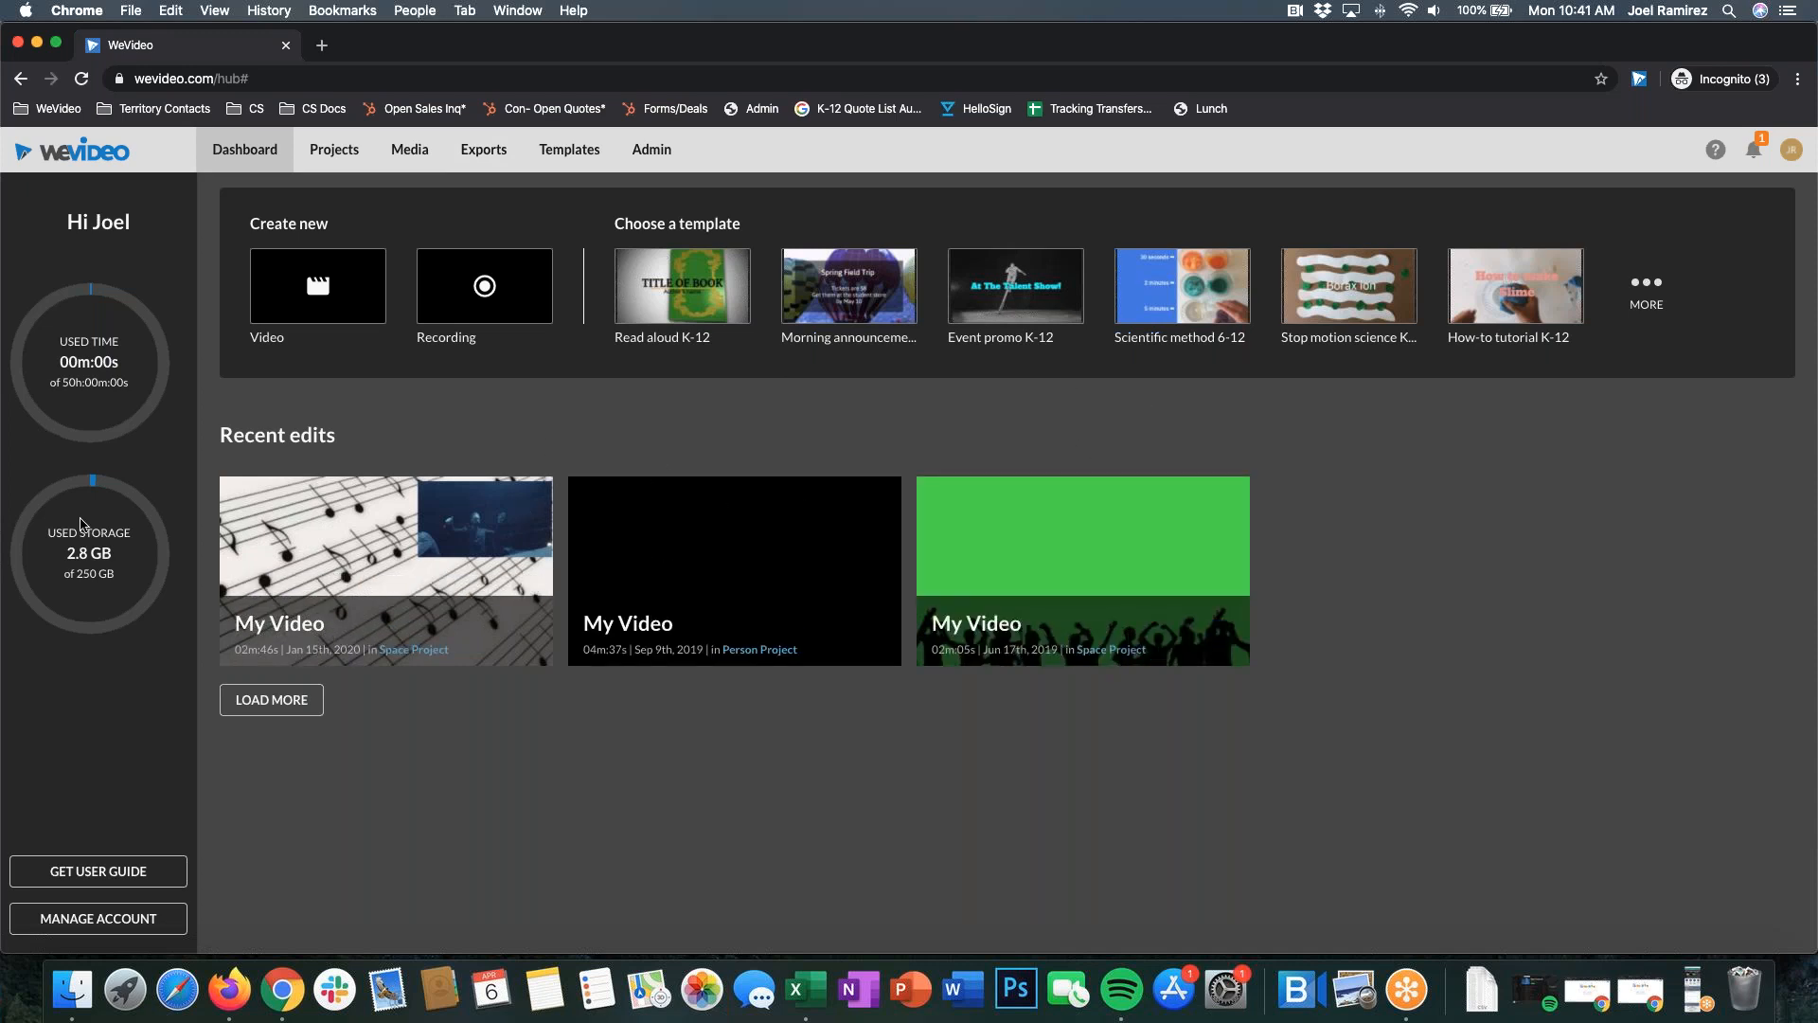
pyautogui.moveTo(443, 569)
pyautogui.click(1717, 149)
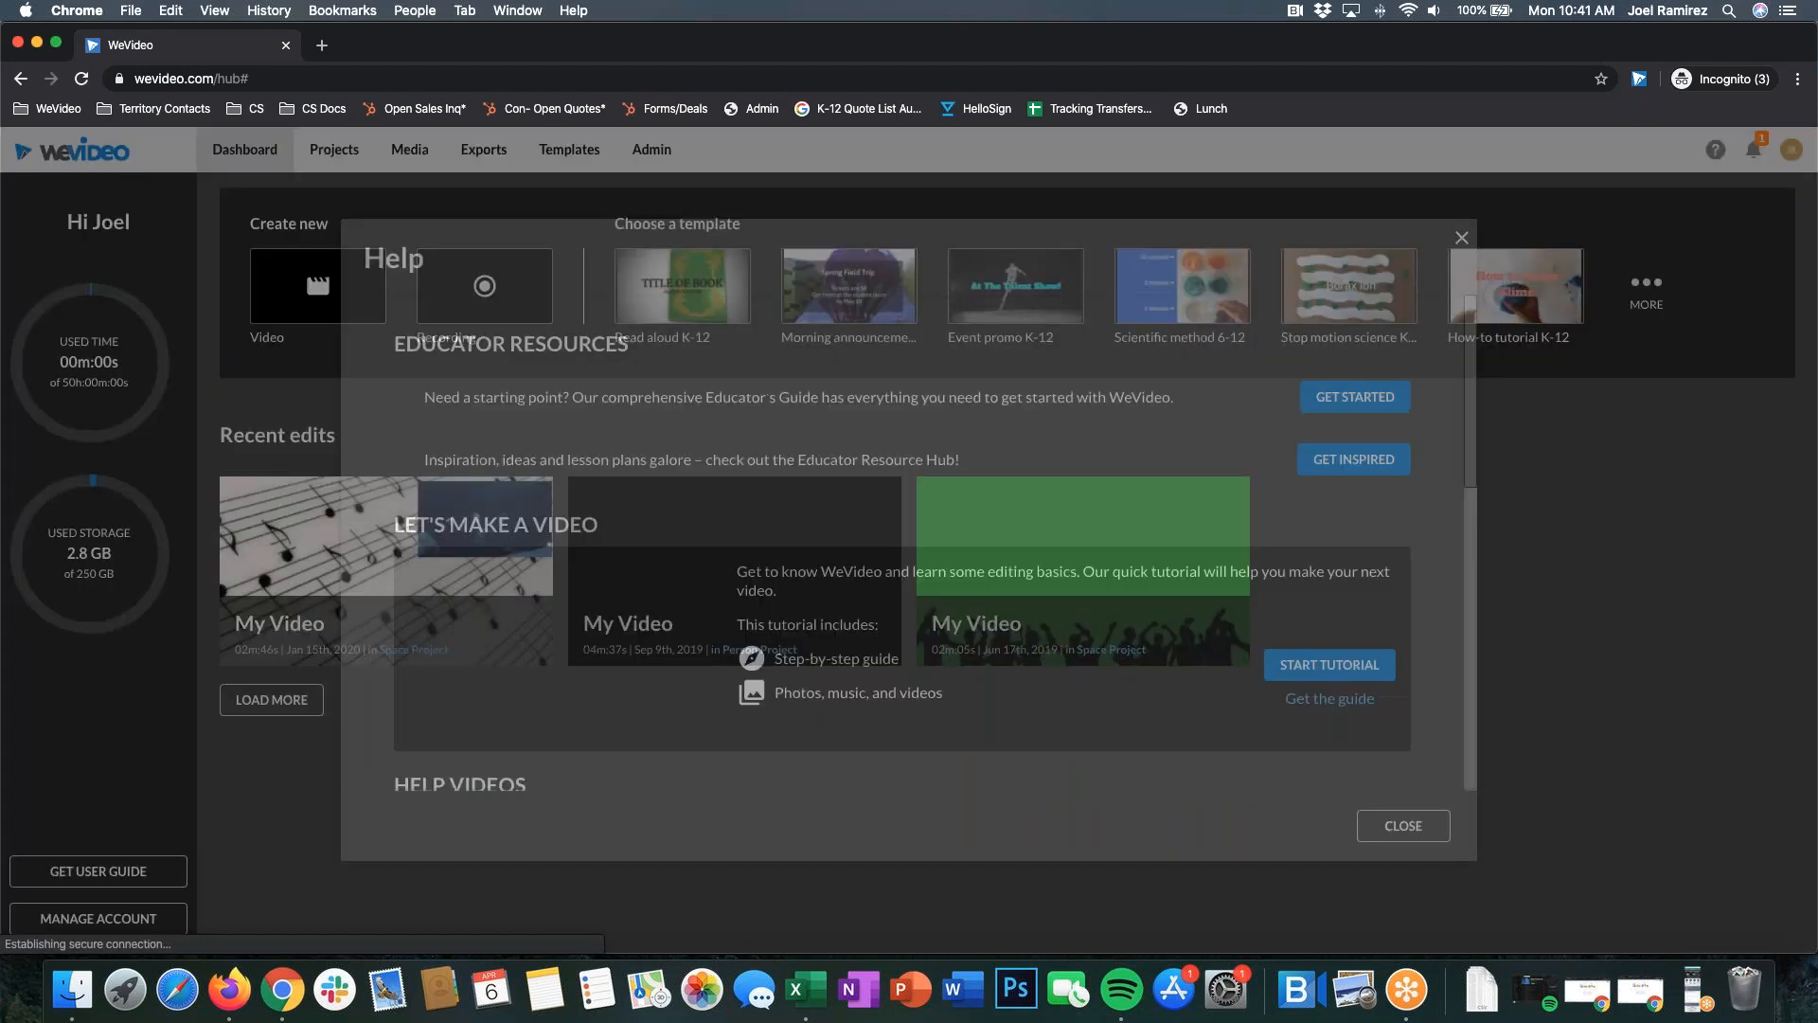
pyautogui.scroll(-1, 1035, 491)
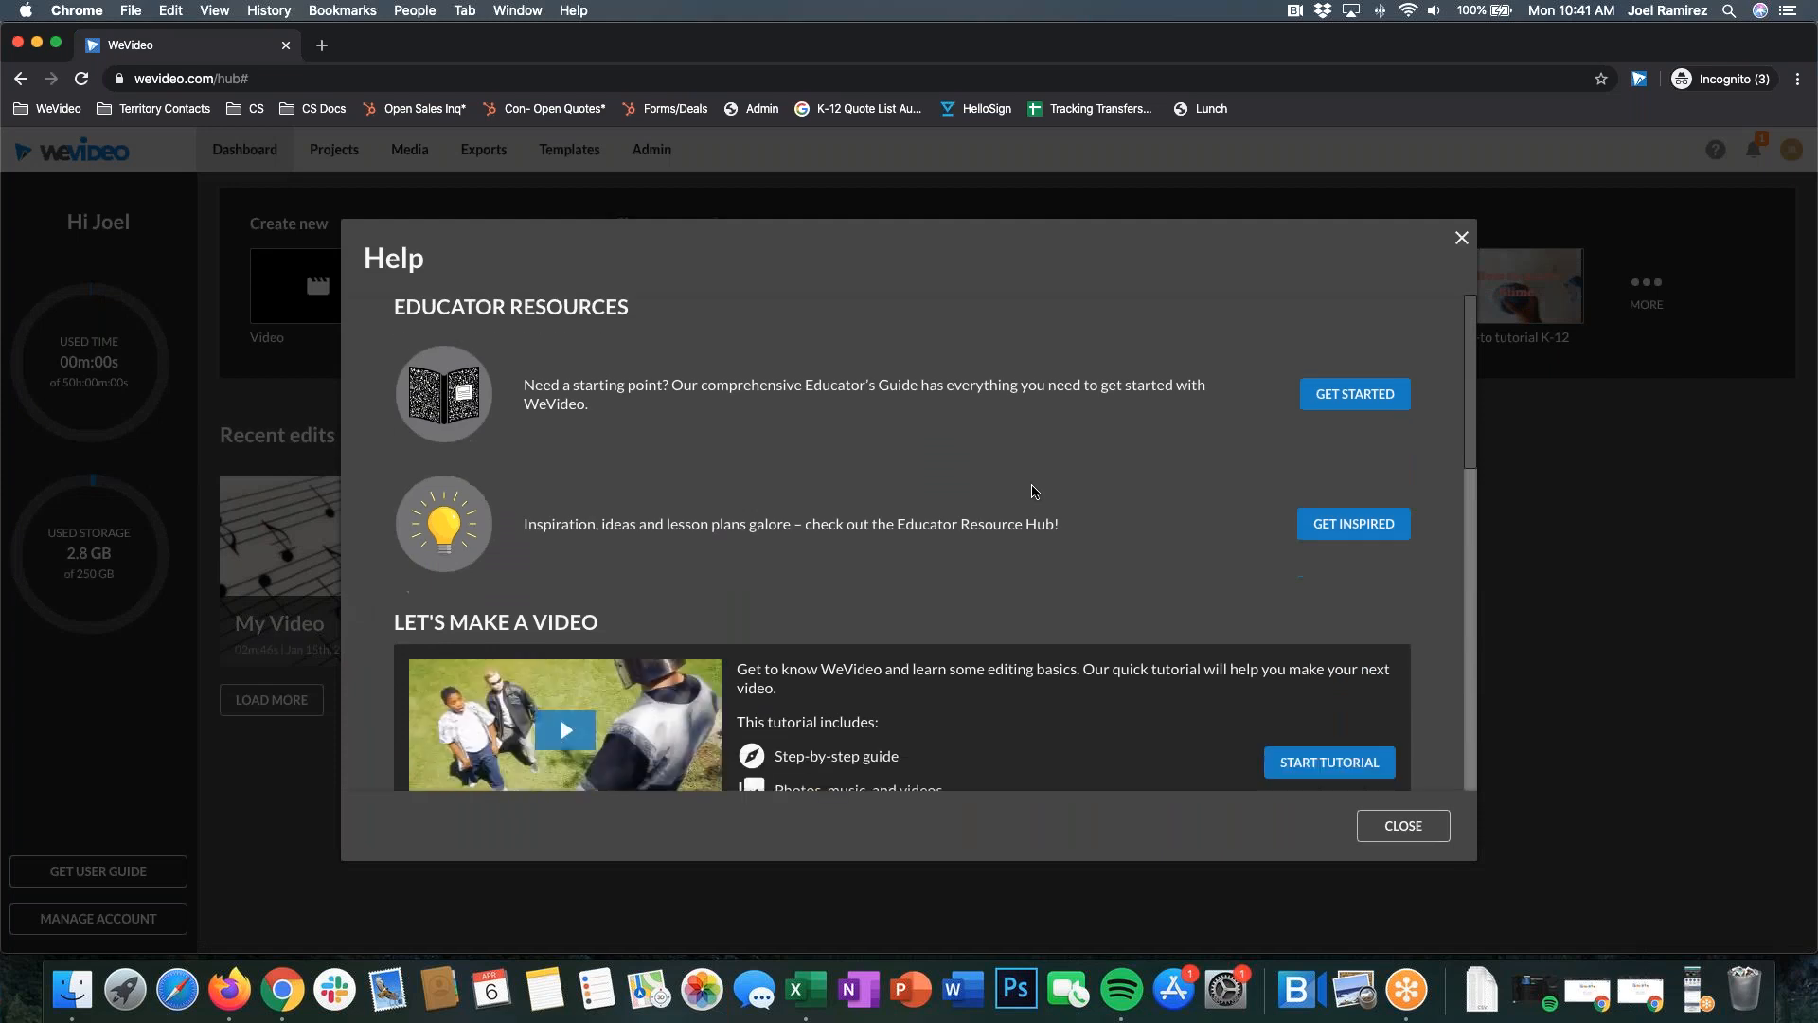
pyautogui.scroll(-10, 1035, 491)
pyautogui.scroll(11, 1035, 492)
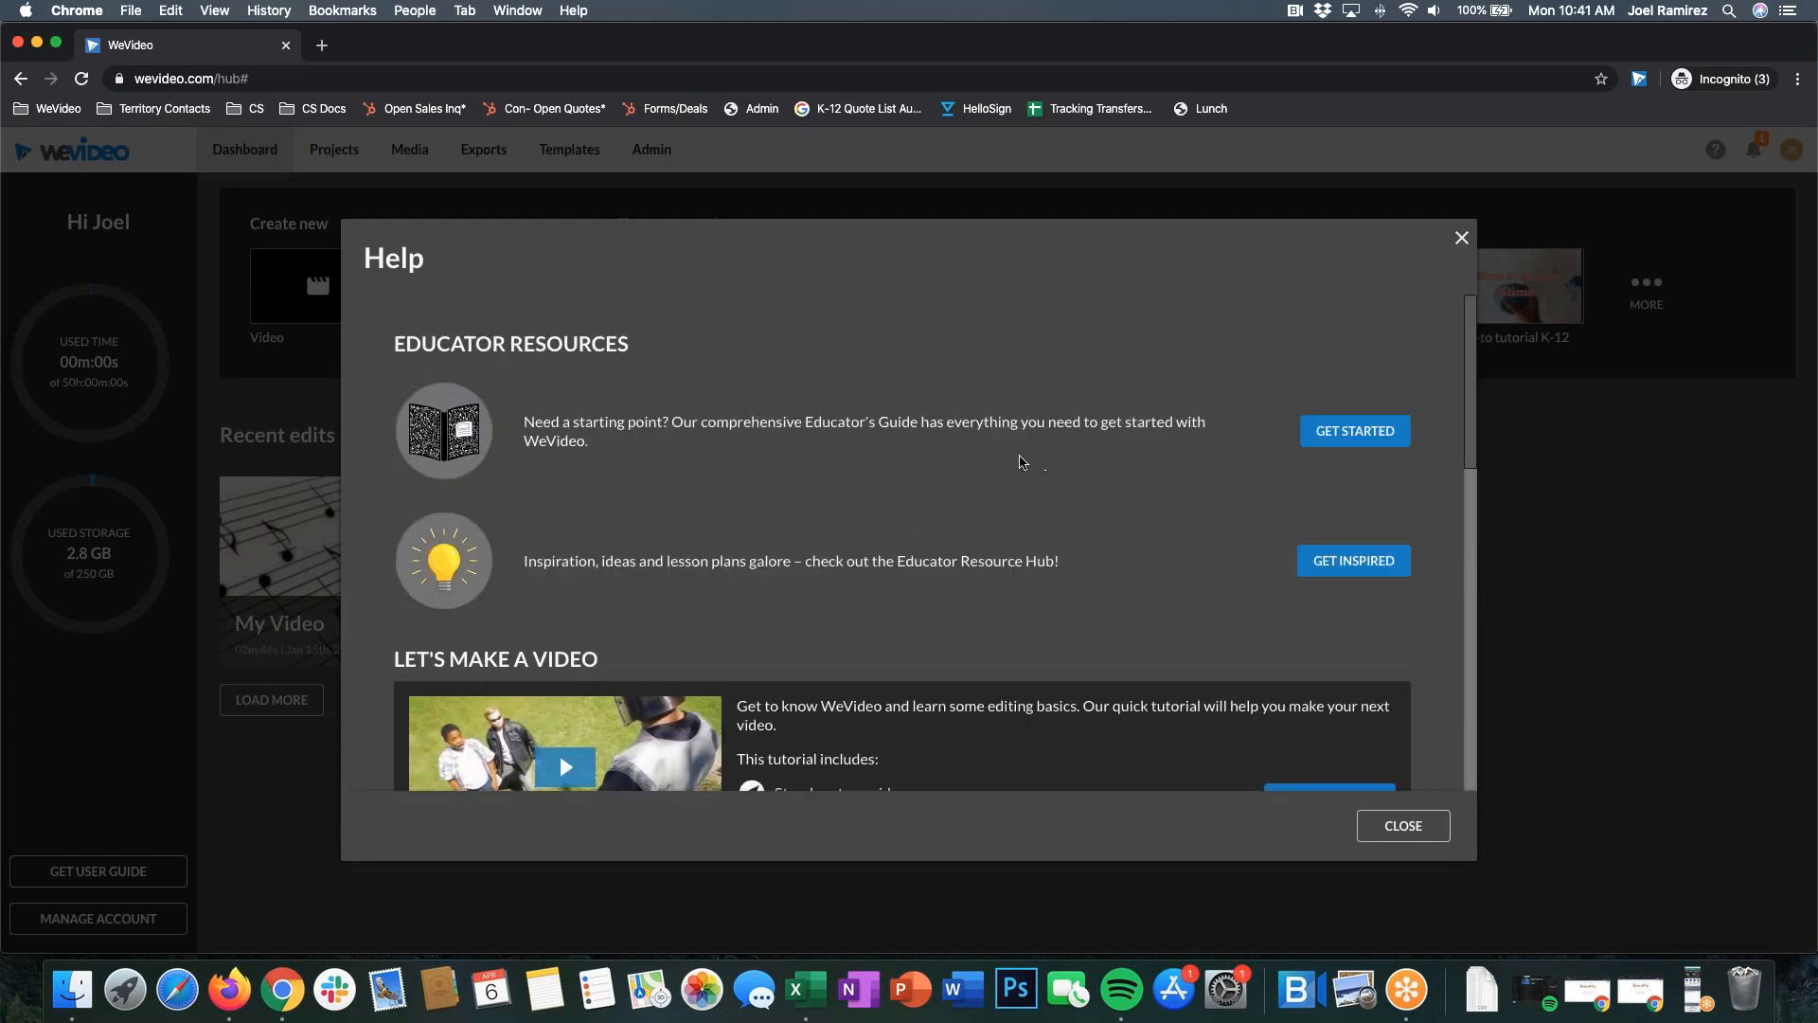
pyautogui.scroll(-1, 1174, 370)
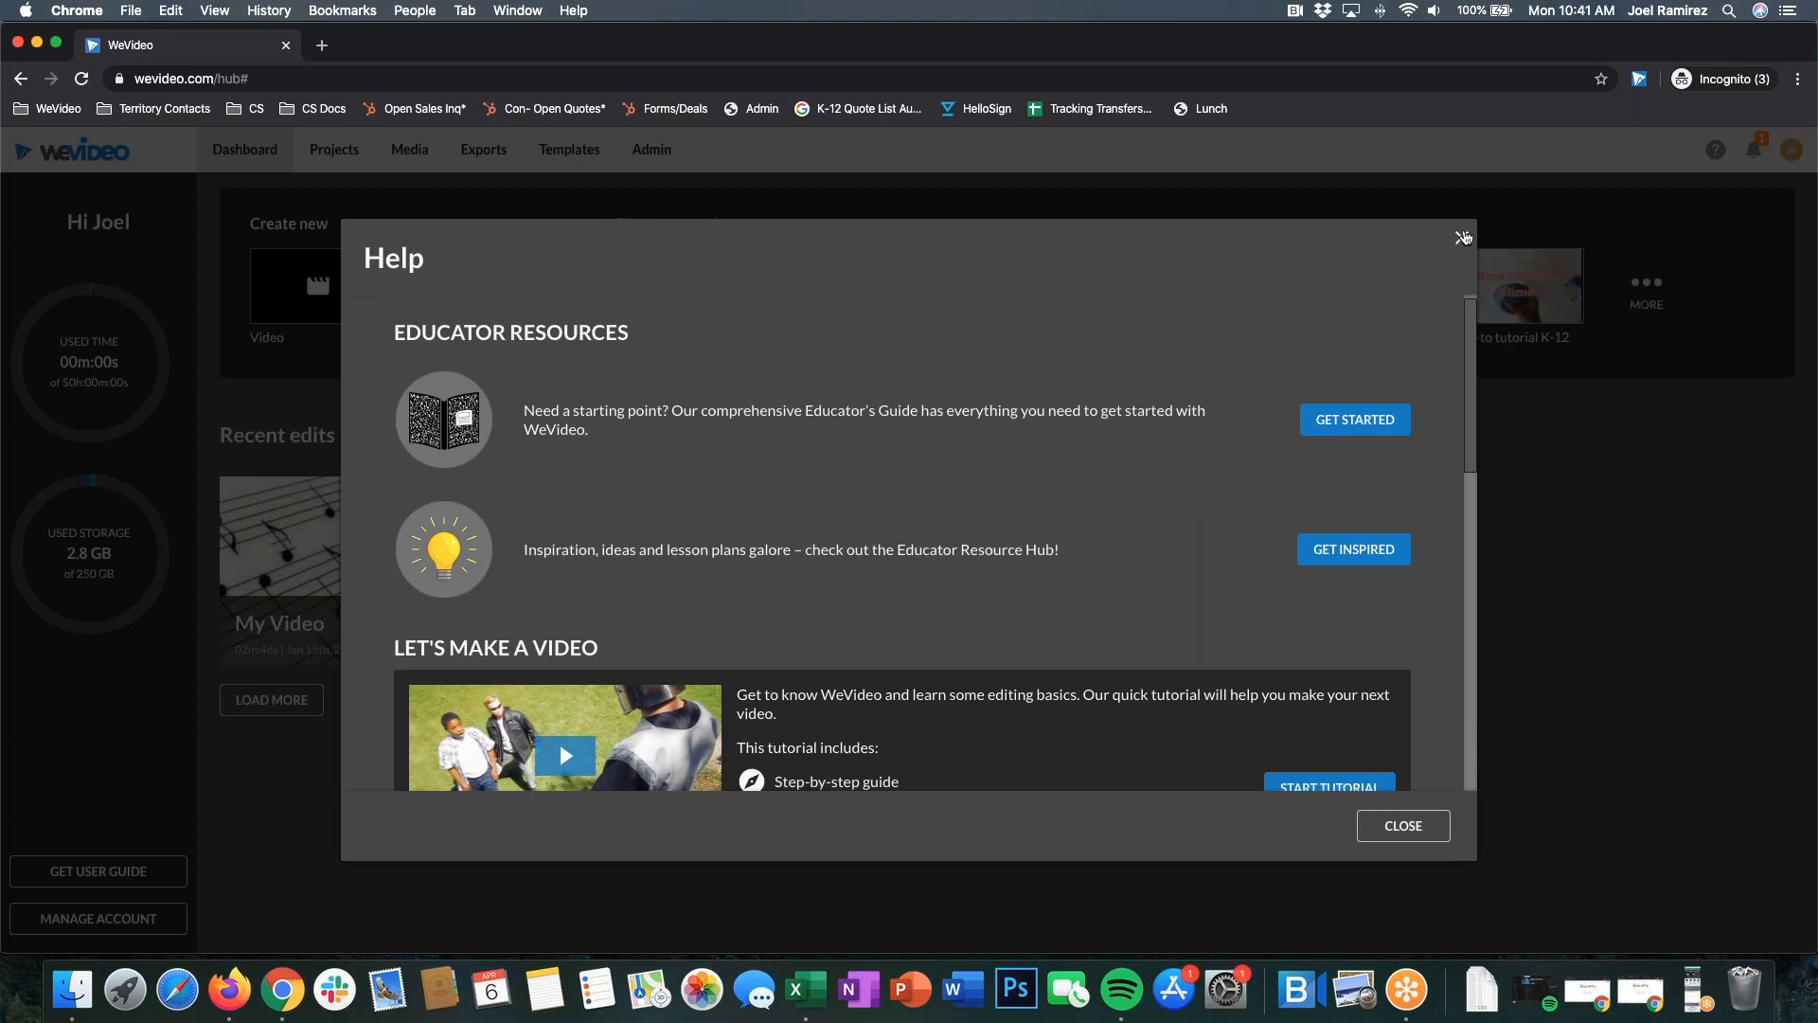
pyautogui.click(1463, 238)
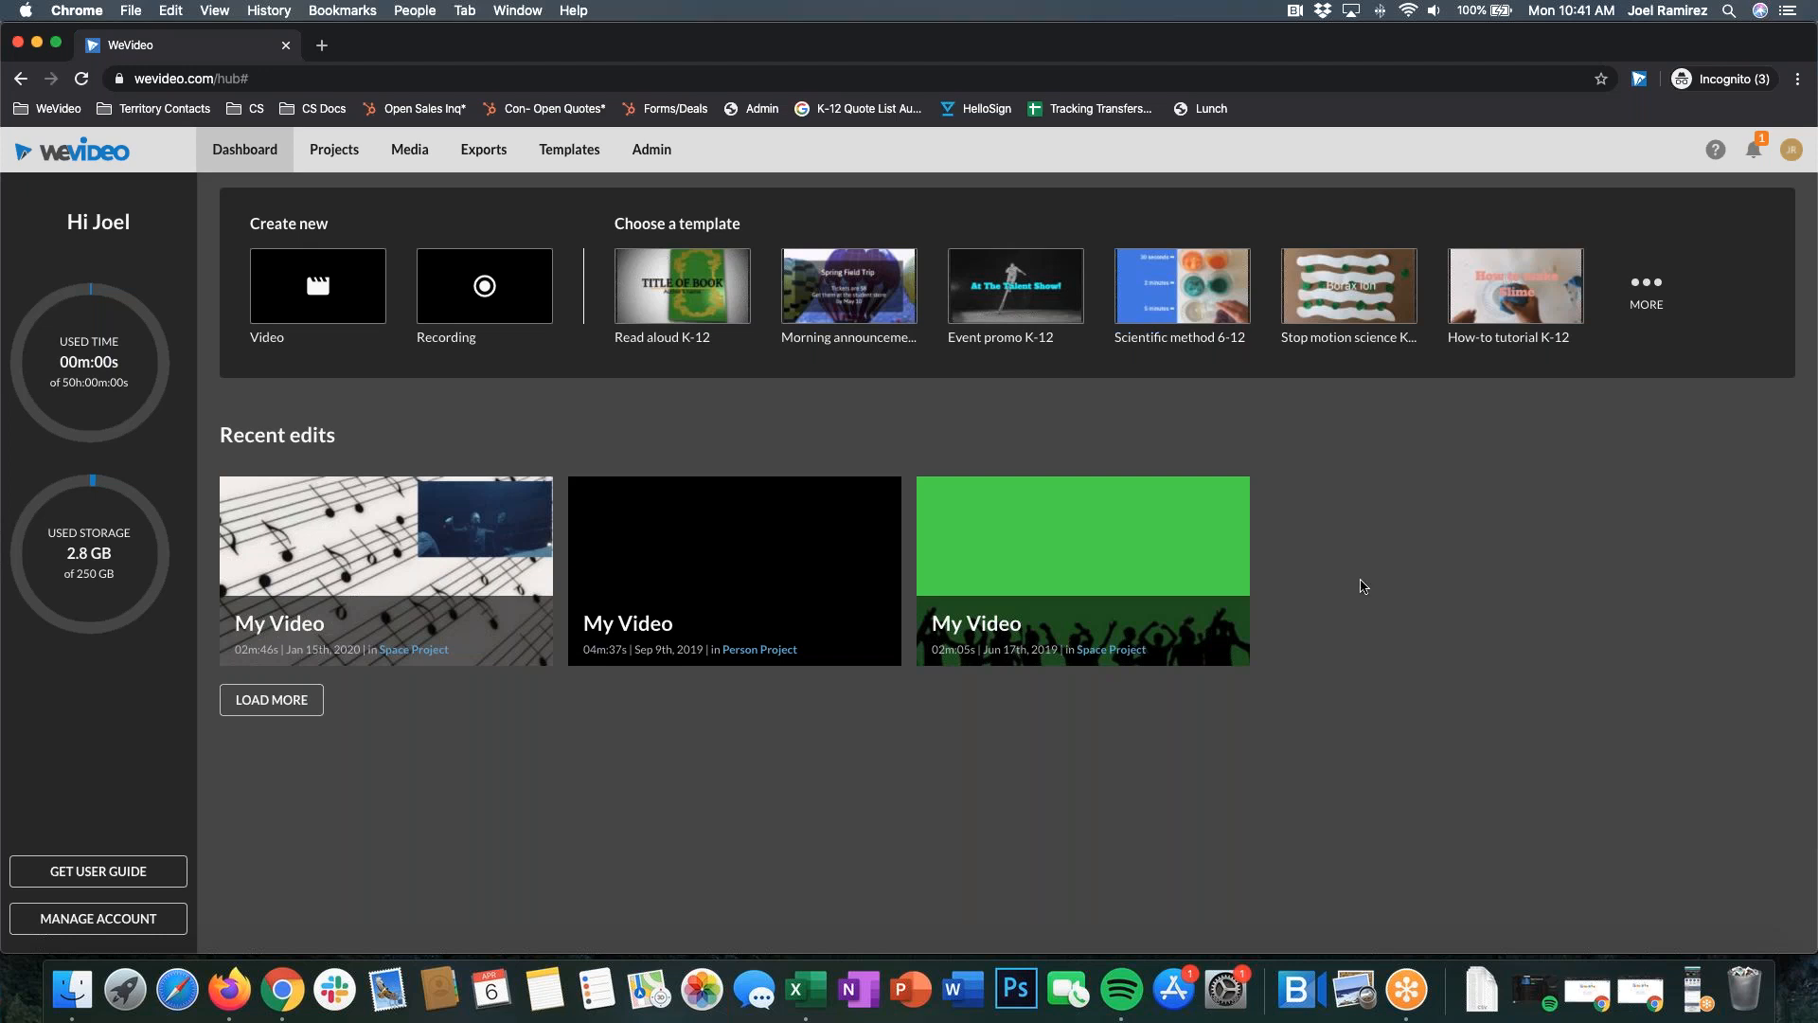
# Step: Open the Members list in the administration area and look through all its entries
pyautogui.click(651, 149)
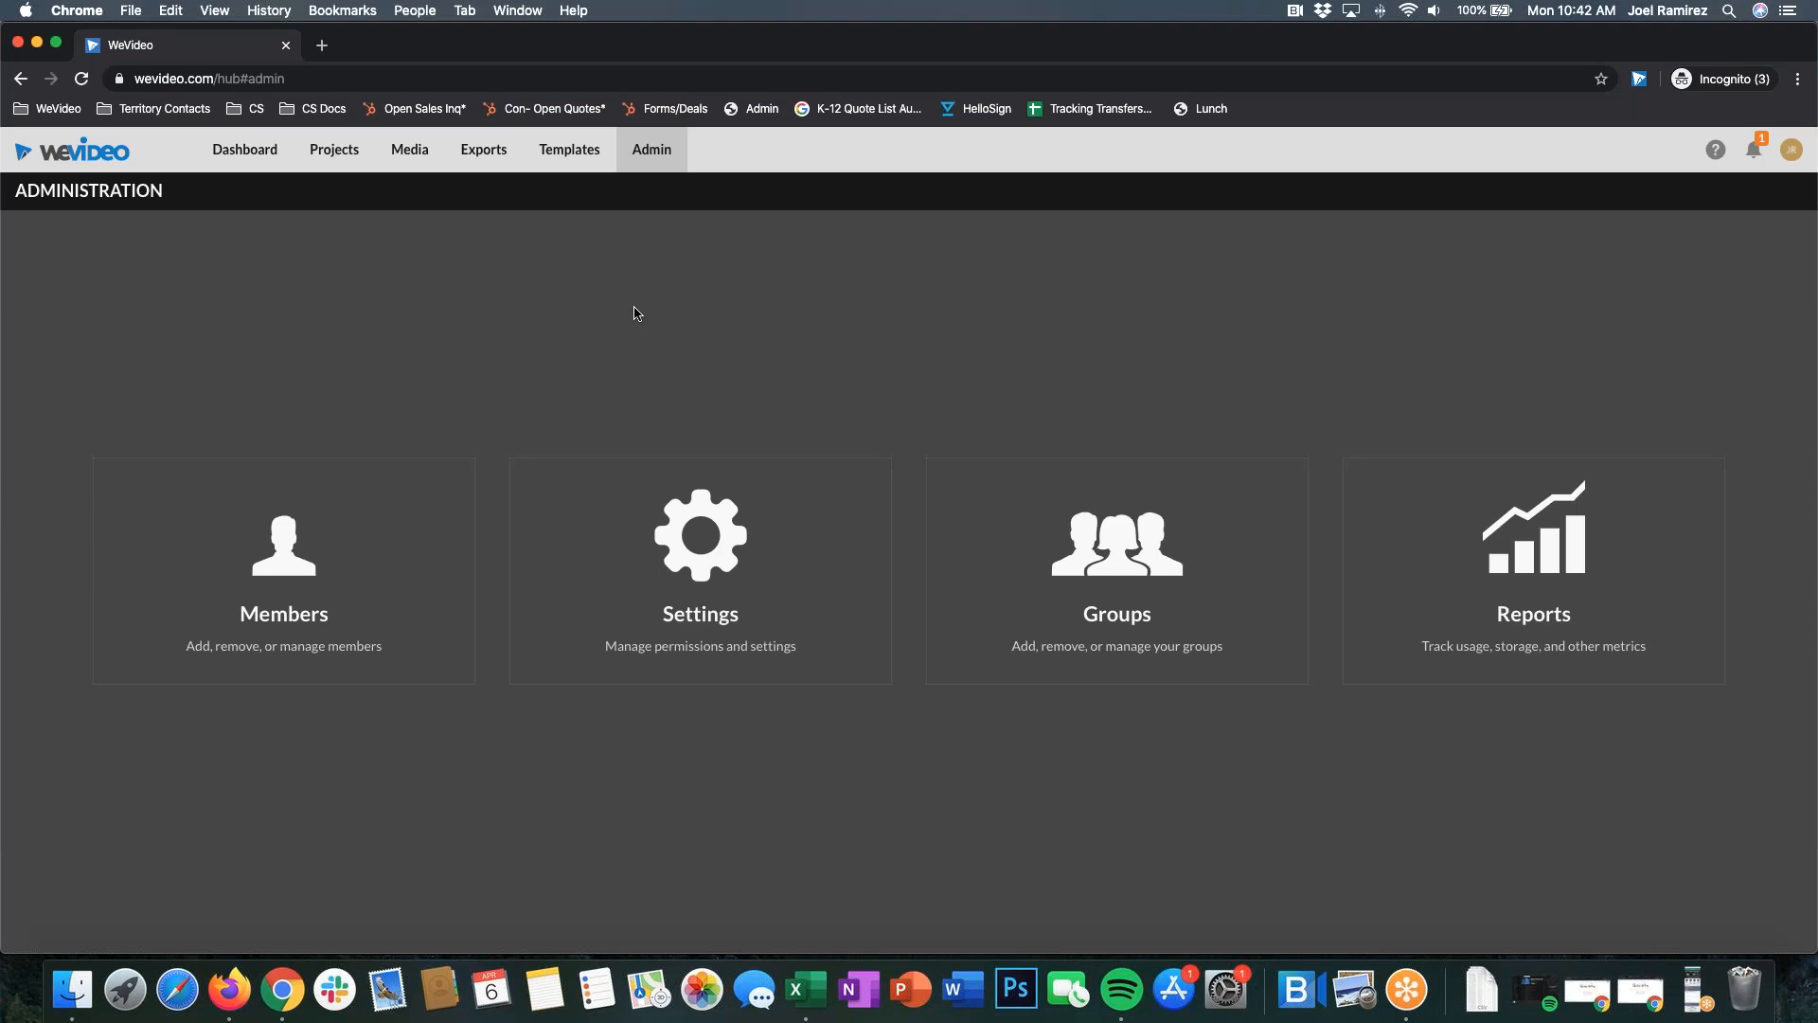
pyautogui.click(322, 557)
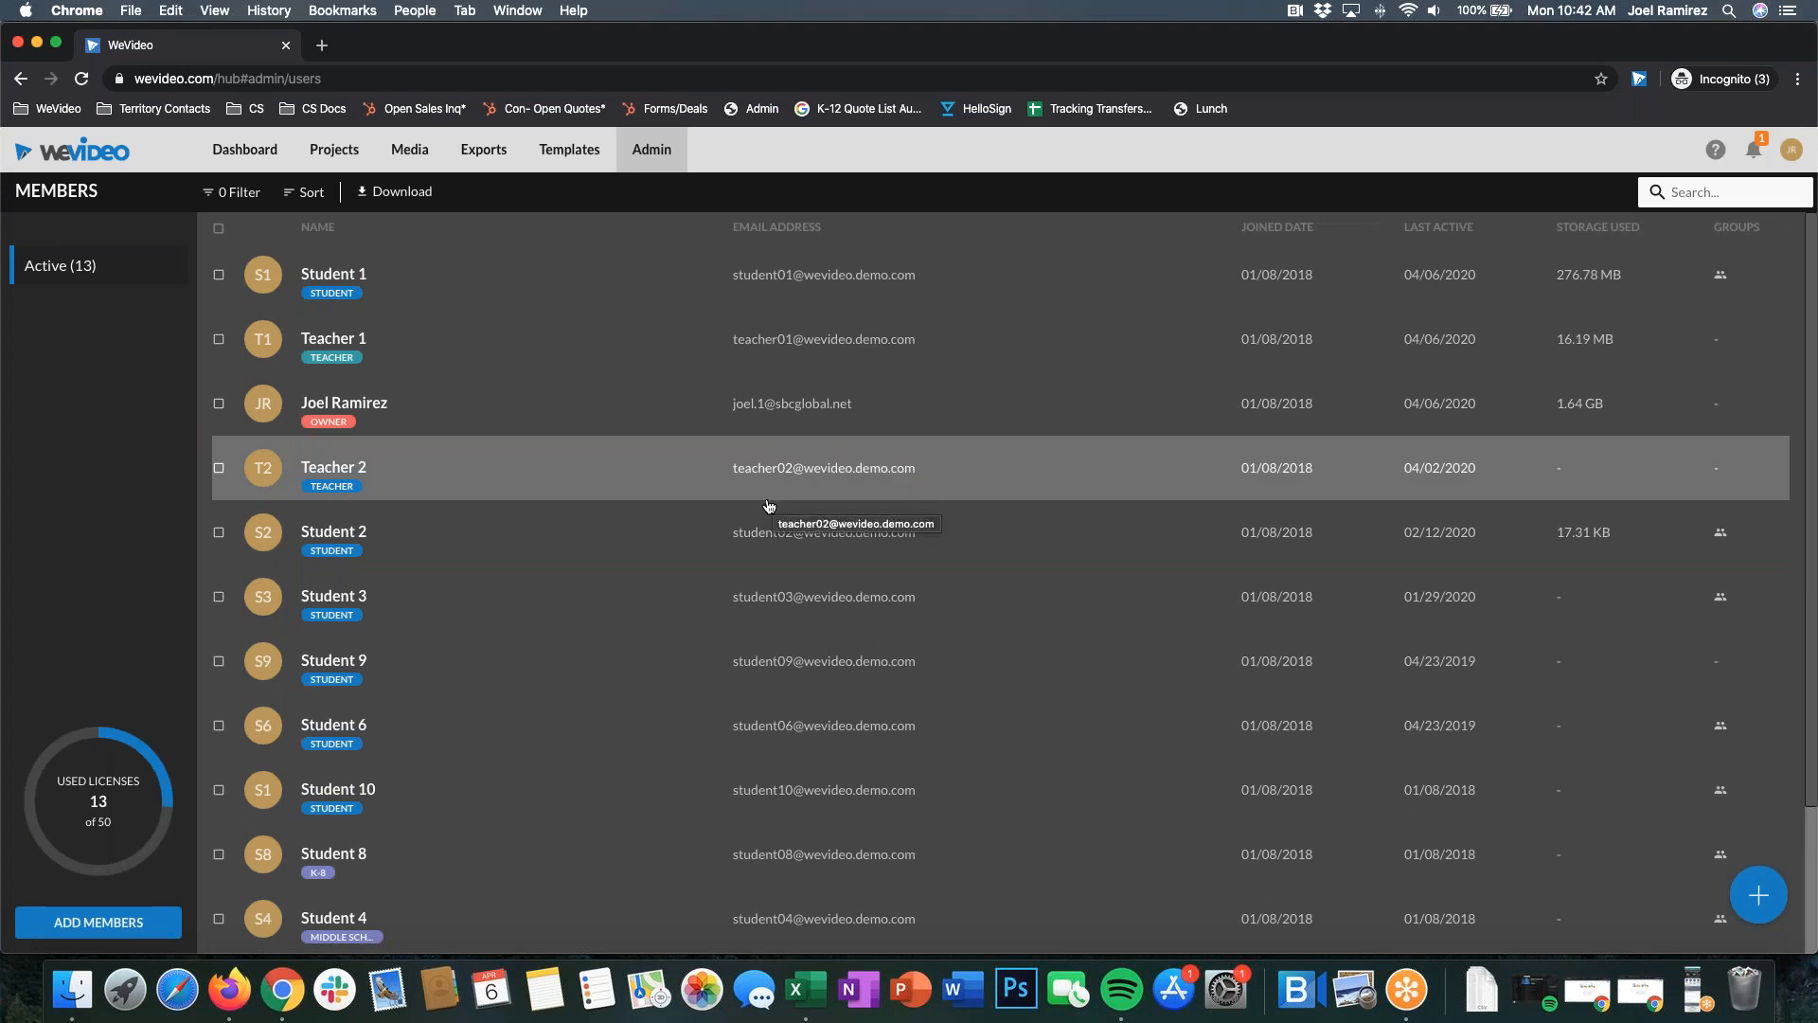
pyautogui.scroll(-3, 758, 427)
pyautogui.scroll(3, 748, 322)
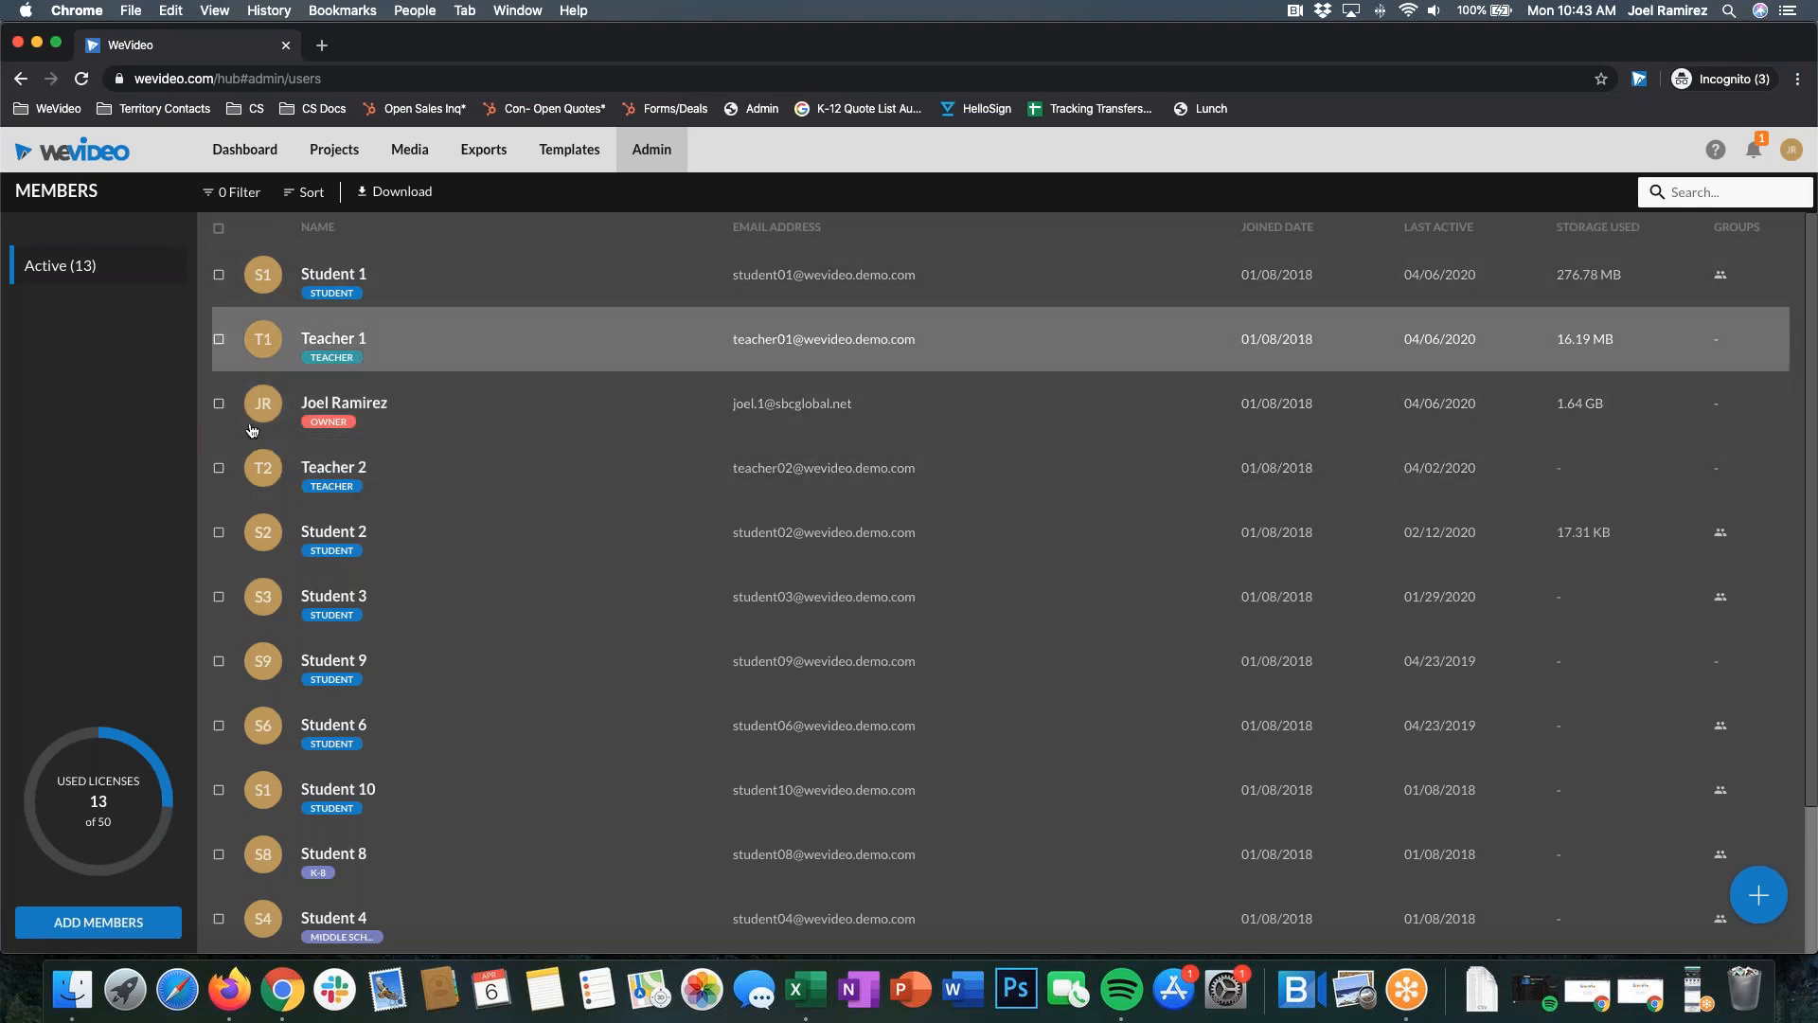
# Step: Check the sorting, filtering and search options for the members list without applying any of them
pyautogui.click(288, 192)
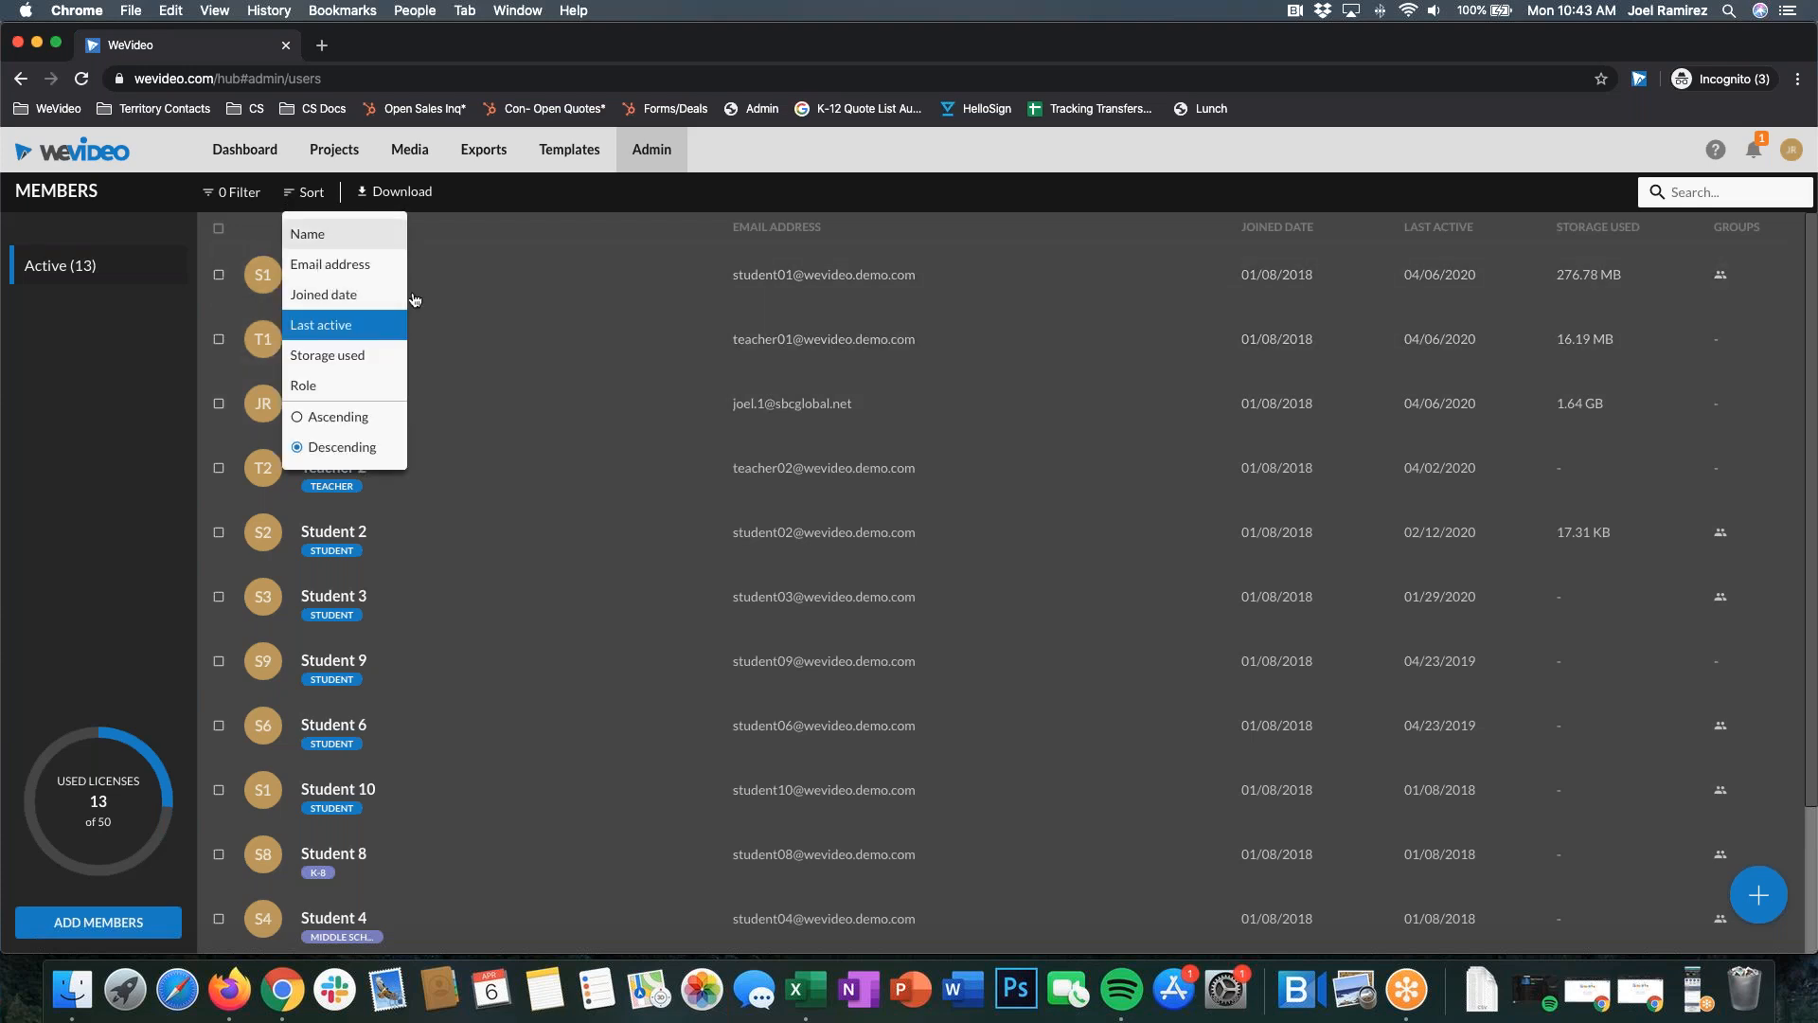
pyautogui.click(214, 192)
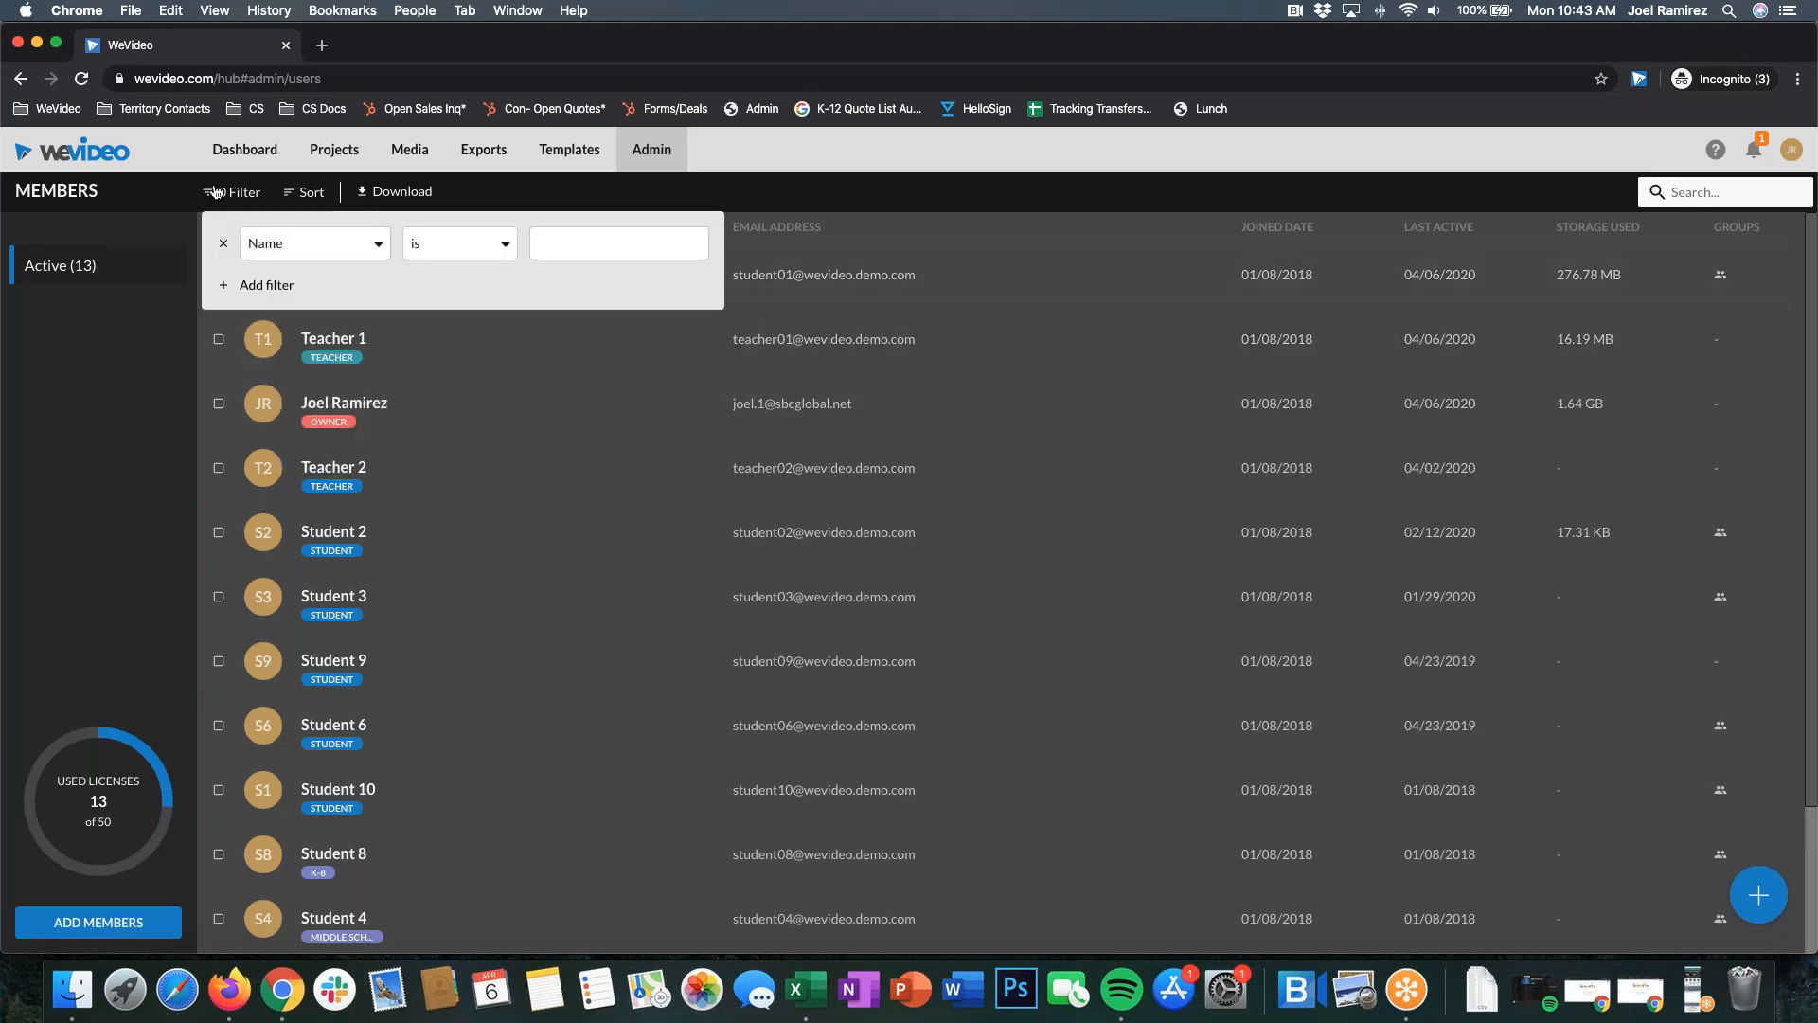
pyautogui.click(554, 186)
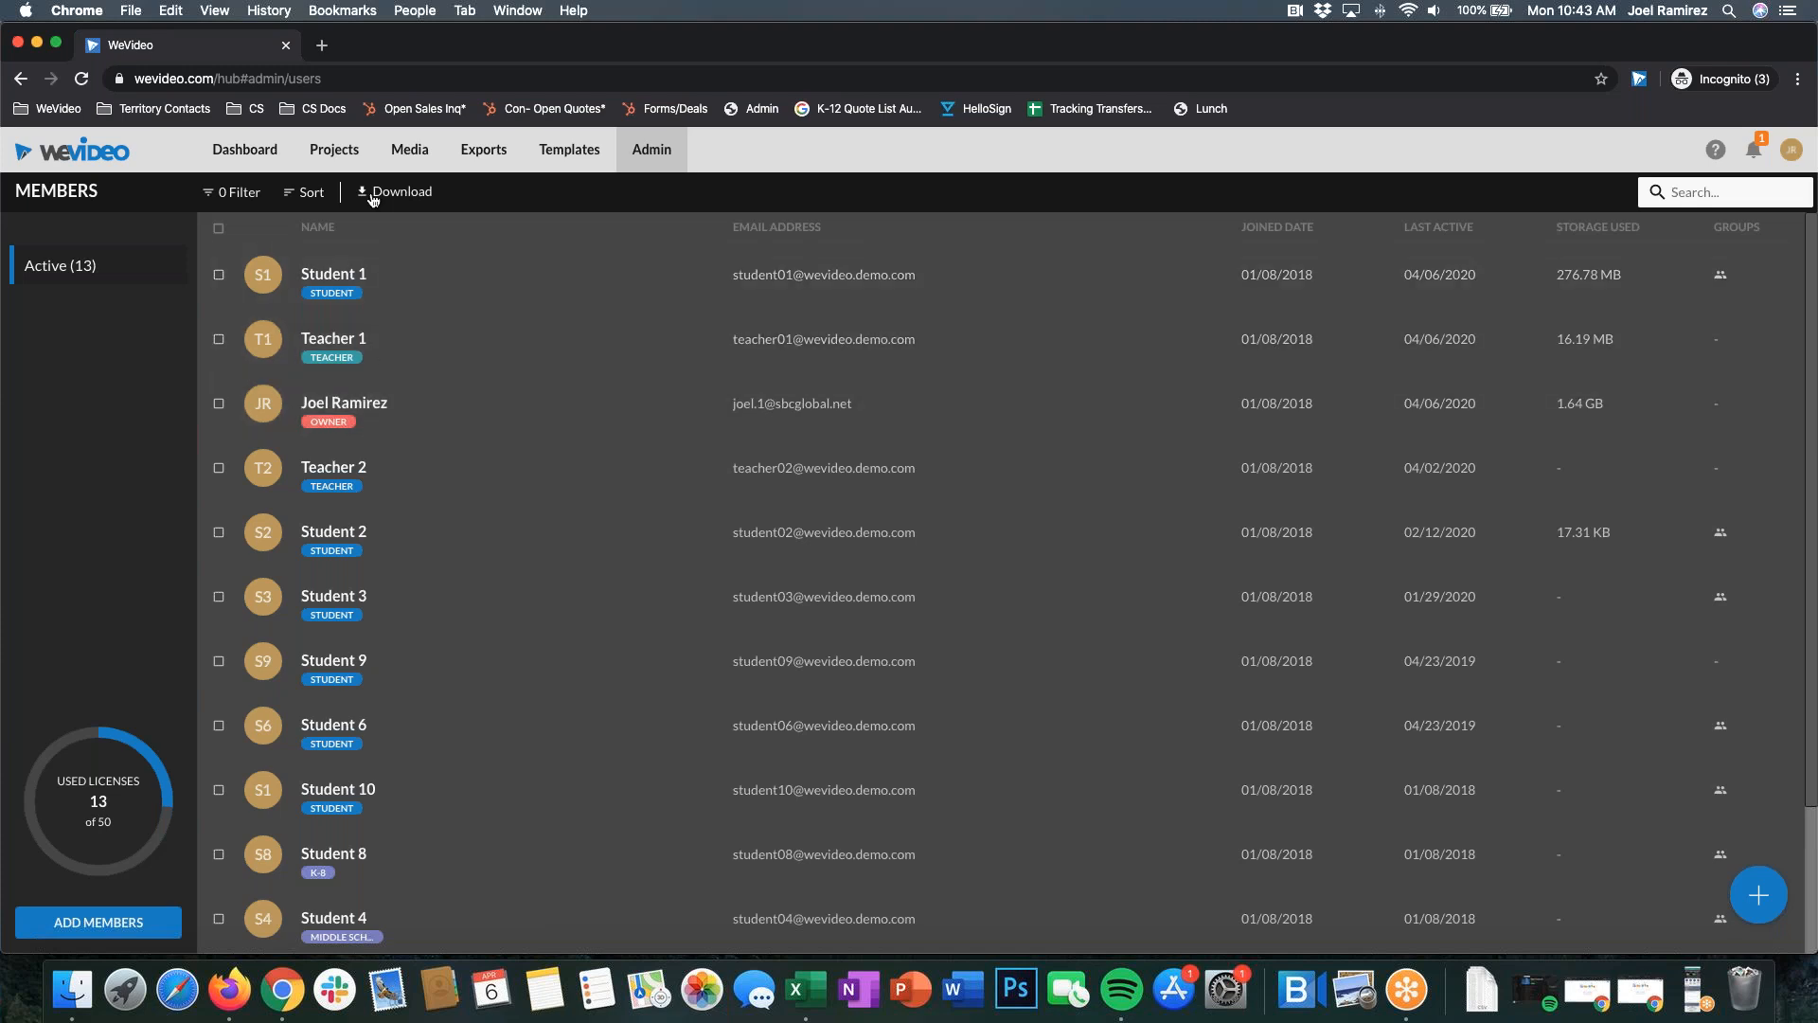
pyautogui.click(1710, 194)
pyautogui.click(1572, 197)
# Step: Highlight the used licenses figure beside the members list to examine it, and clear the highlight
pyautogui.moveTo(112, 823); pyautogui.dragTo(83, 805)
pyautogui.click(73, 613)
pyautogui.moveTo(131, 840); pyautogui.dragTo(57, 771)
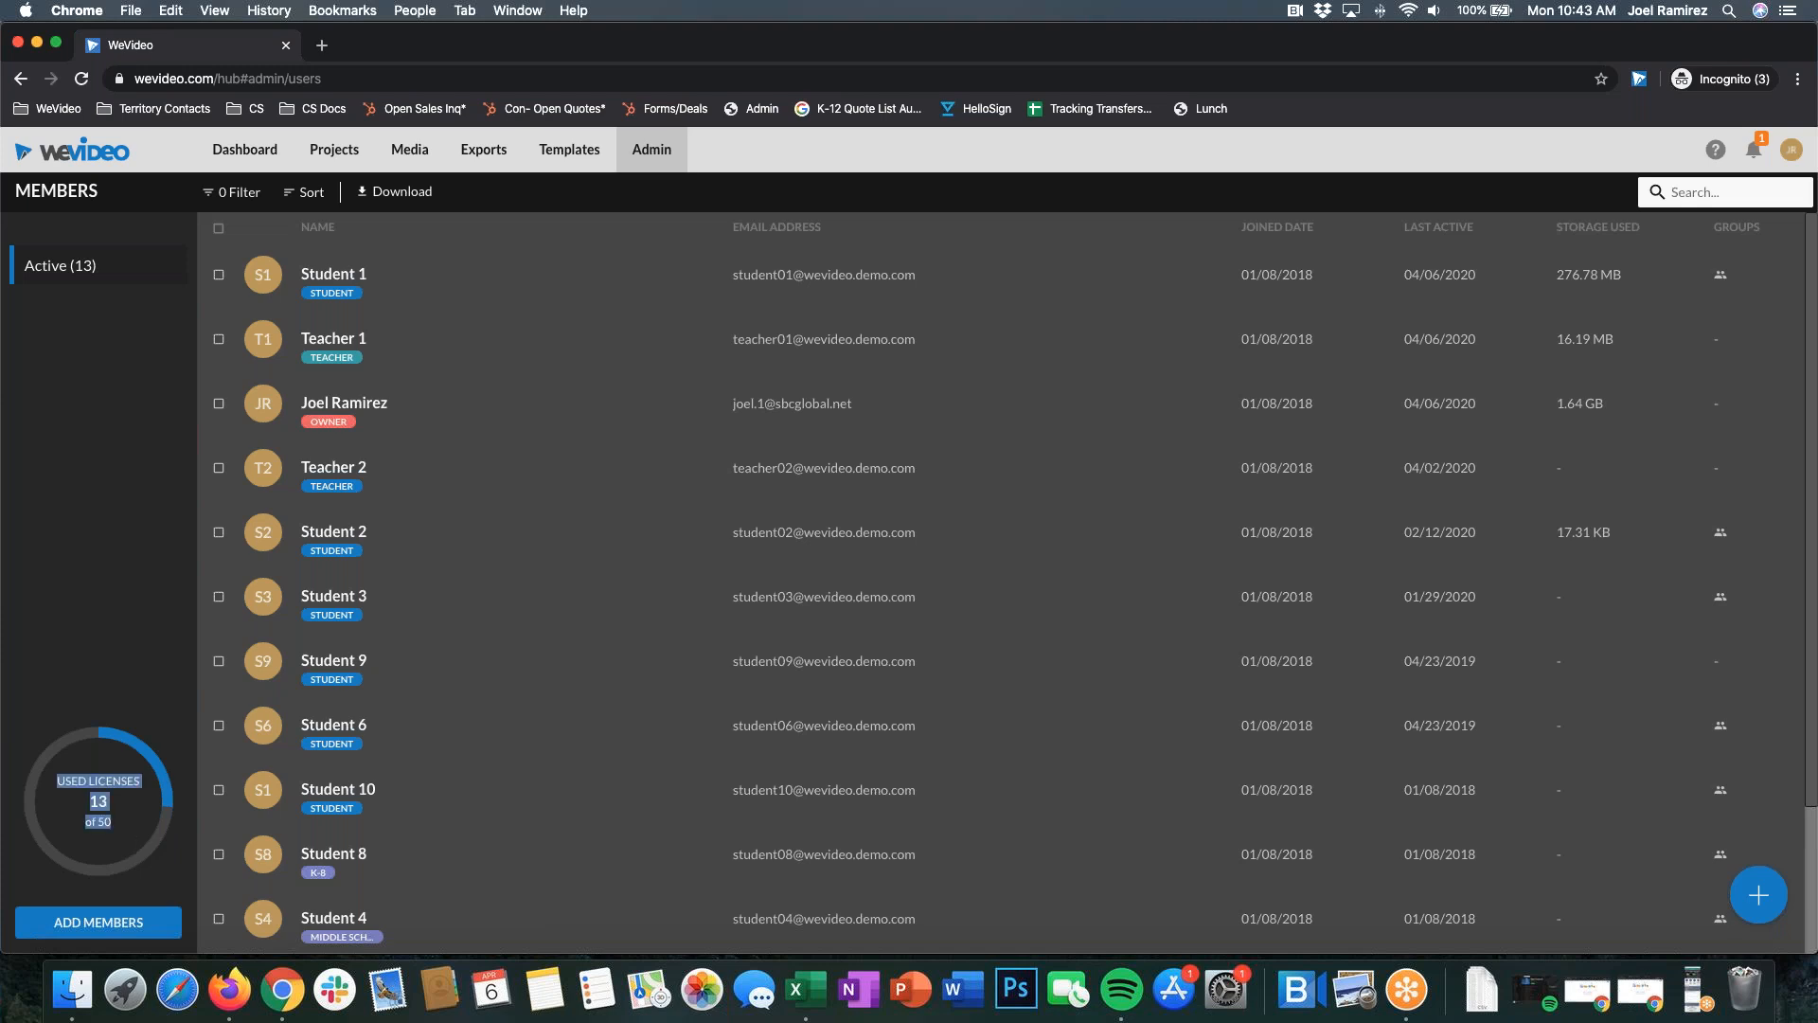
pyautogui.click(57, 578)
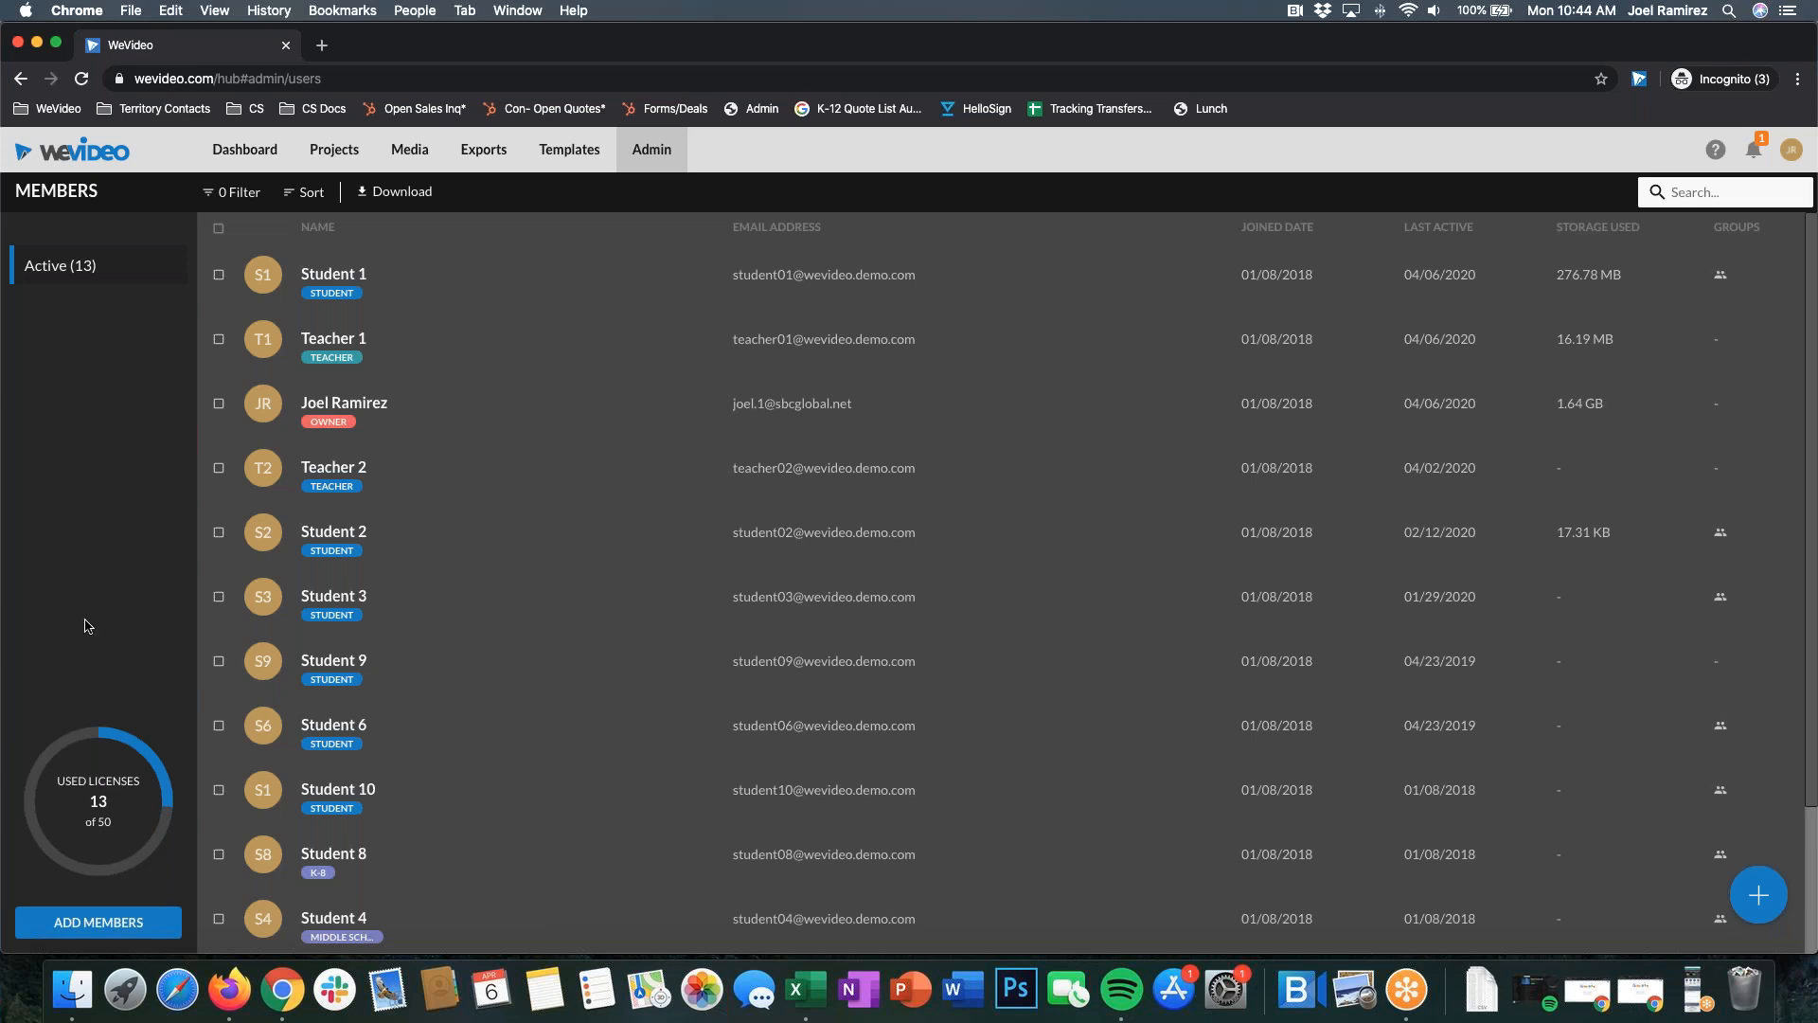
# Step: View the Invite Code method for adding members, highlight the code, and return to the choice of methods
pyautogui.click(93, 929)
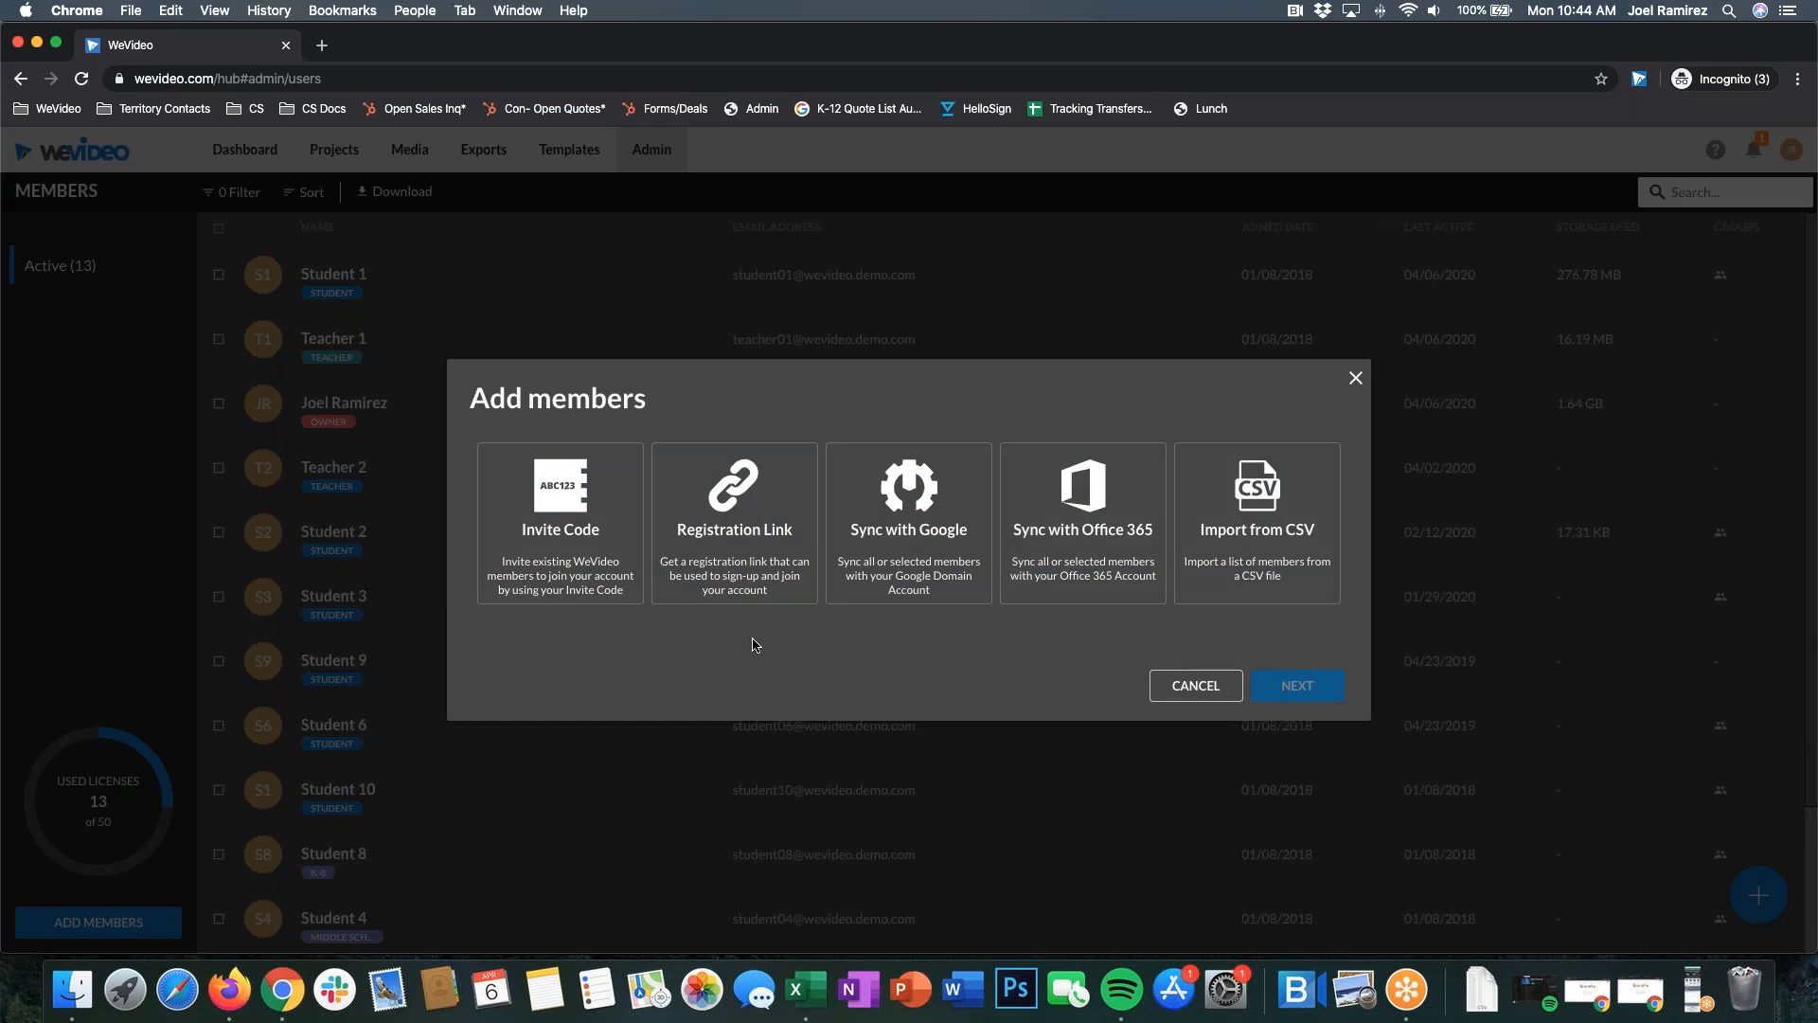
pyautogui.click(550, 500)
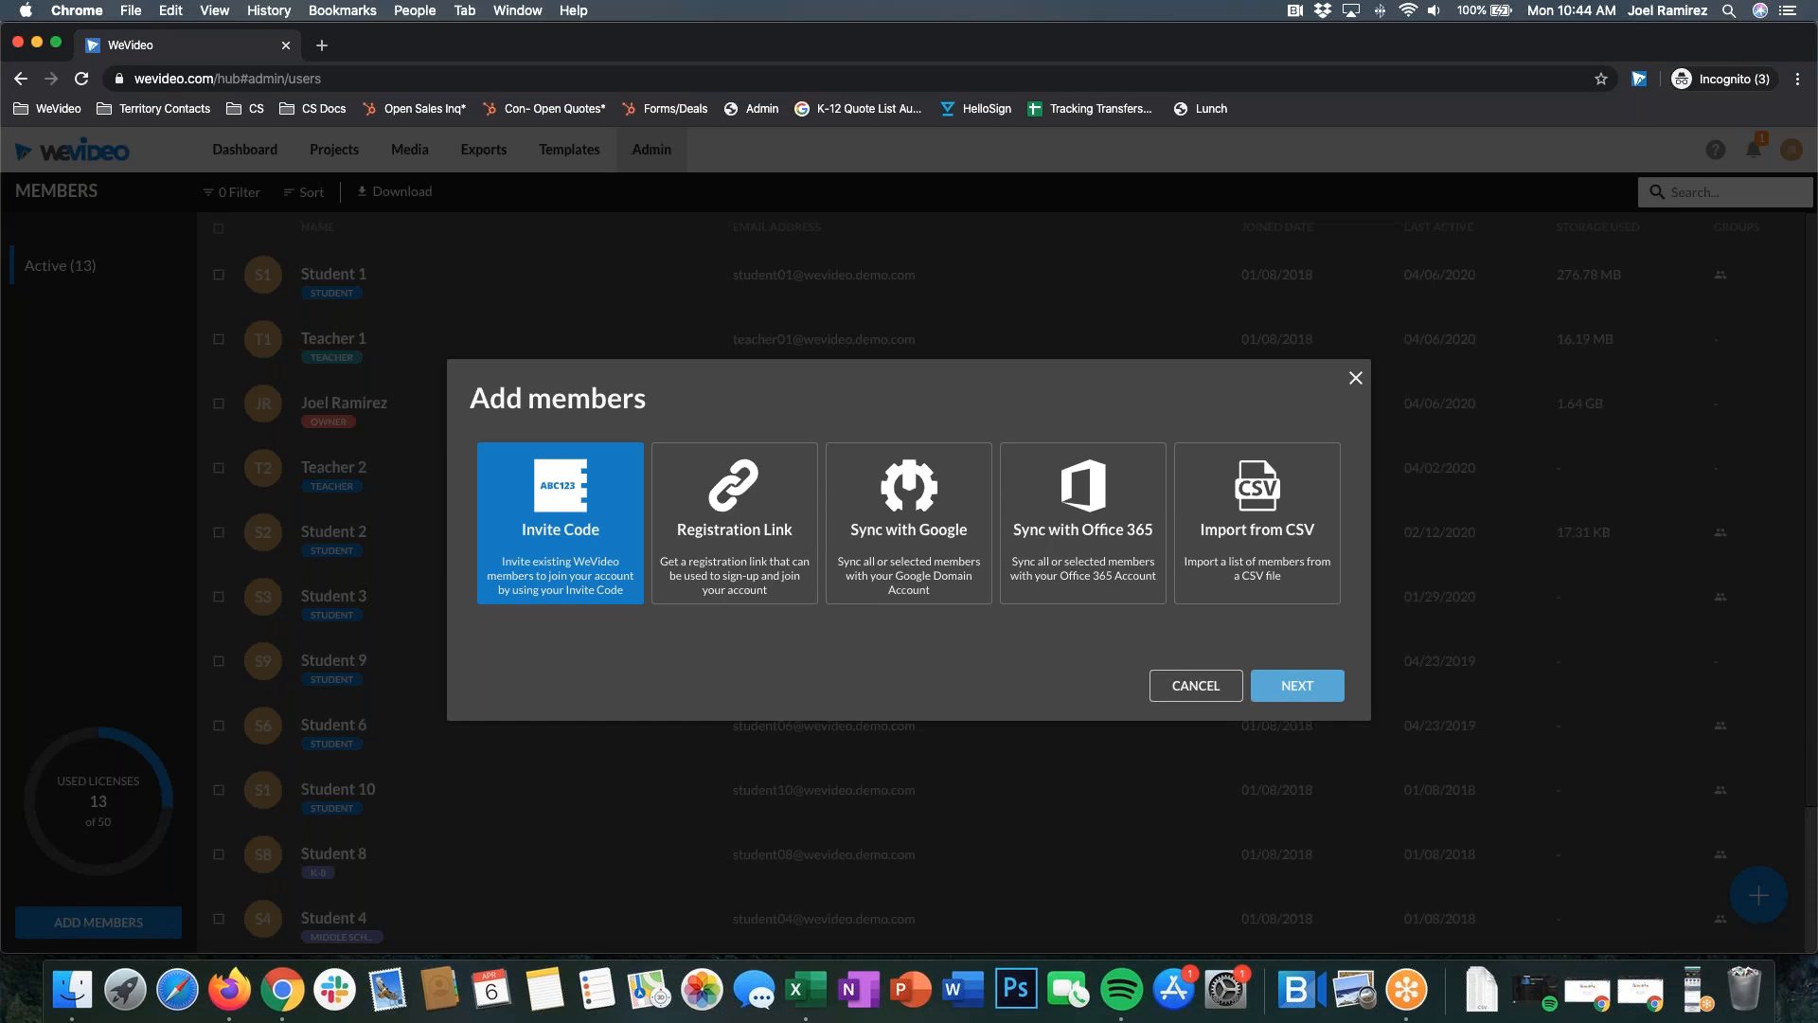
pyautogui.click(1298, 685)
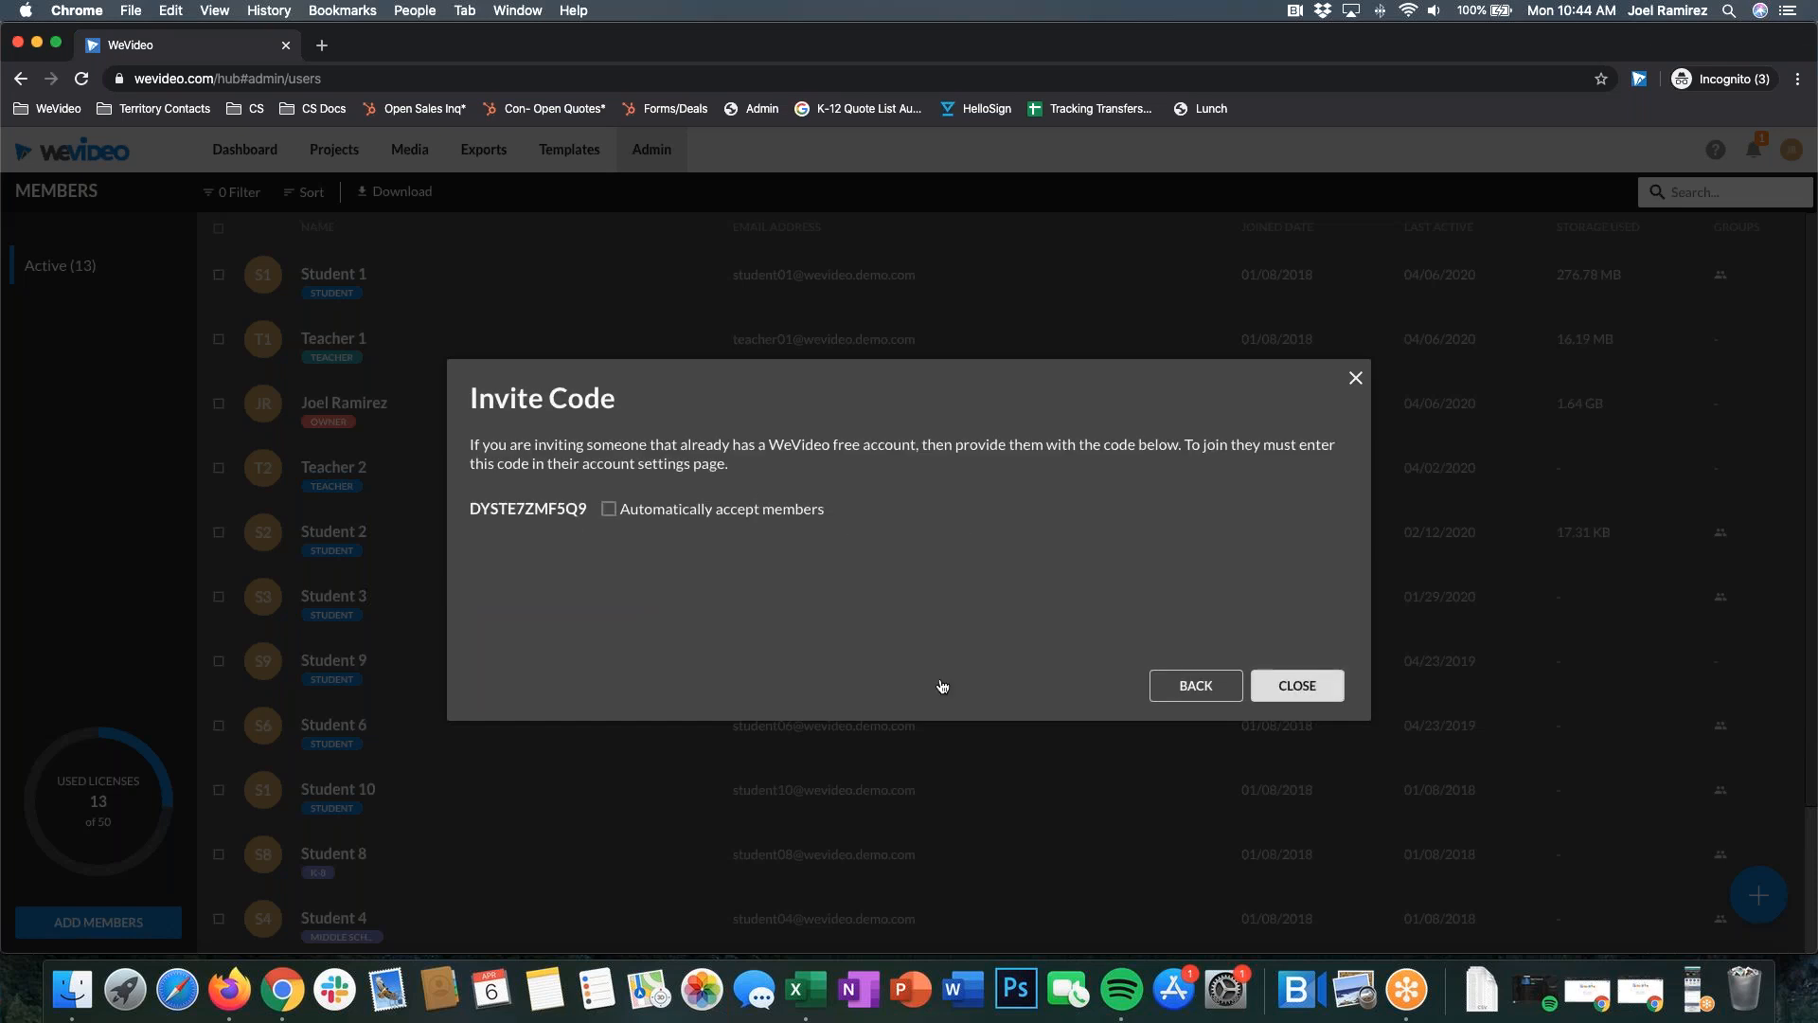
pyautogui.tripleClick(583, 507)
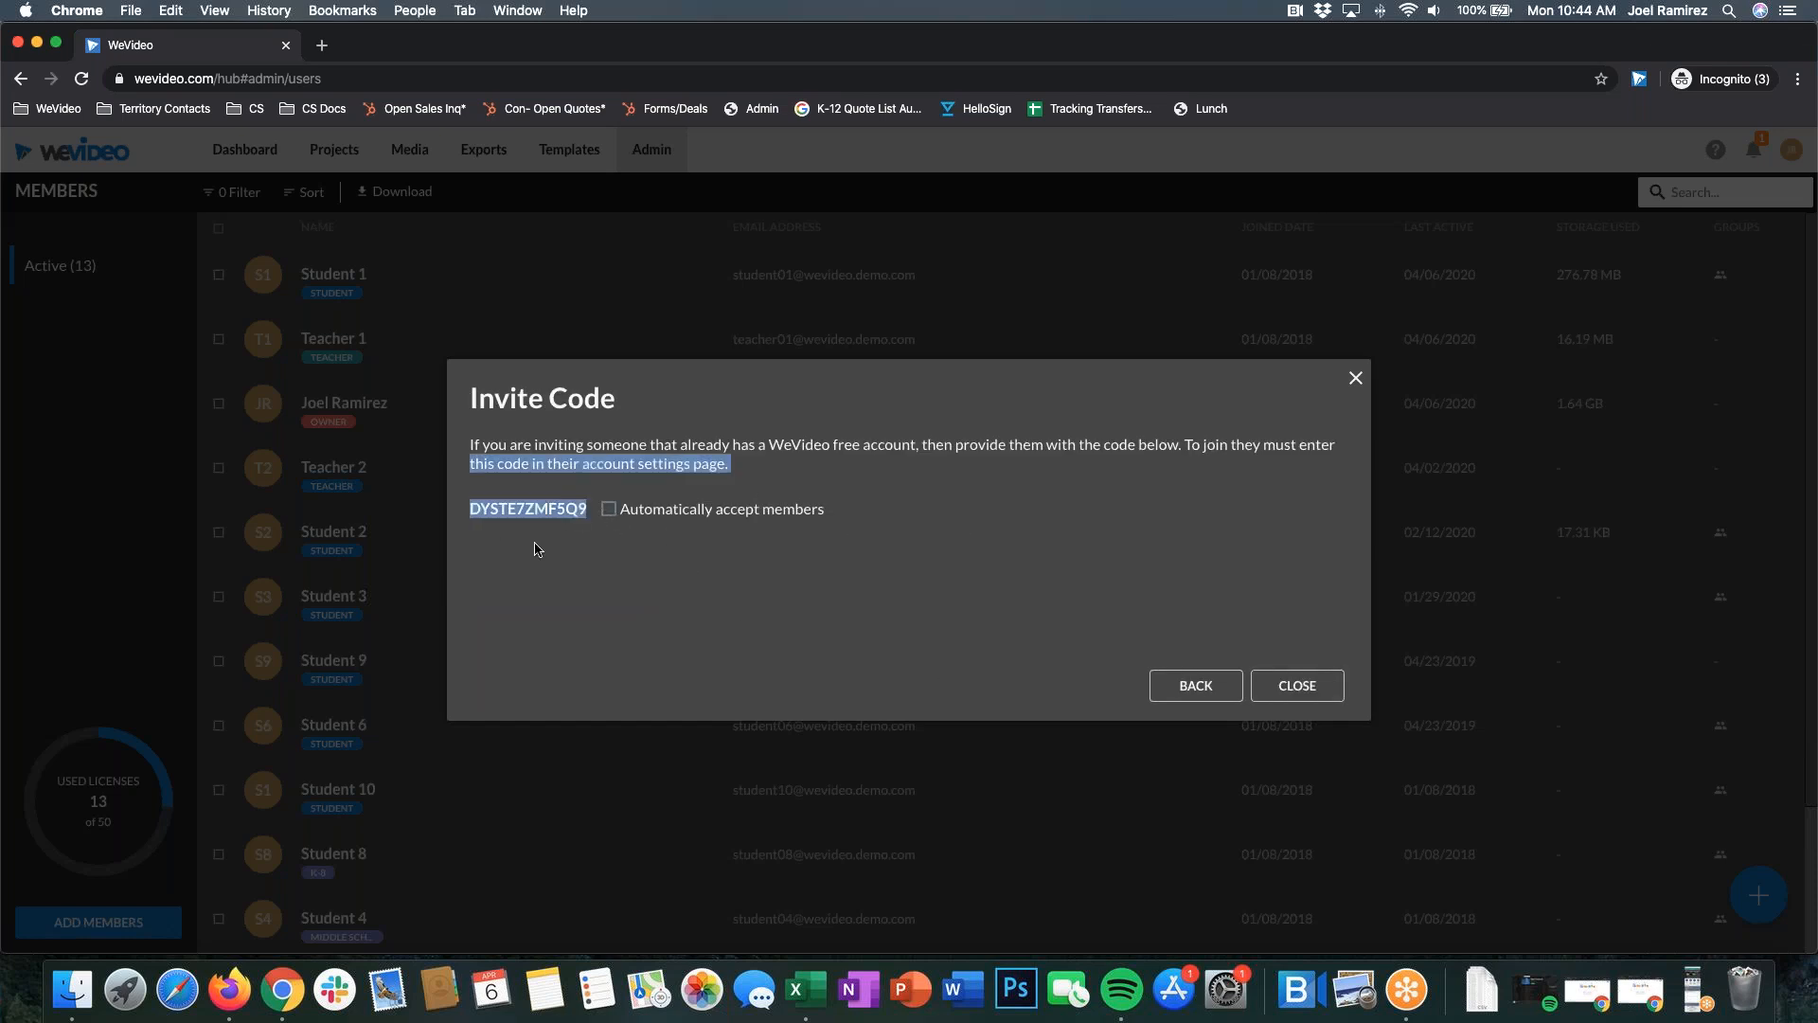
pyautogui.click(536, 549)
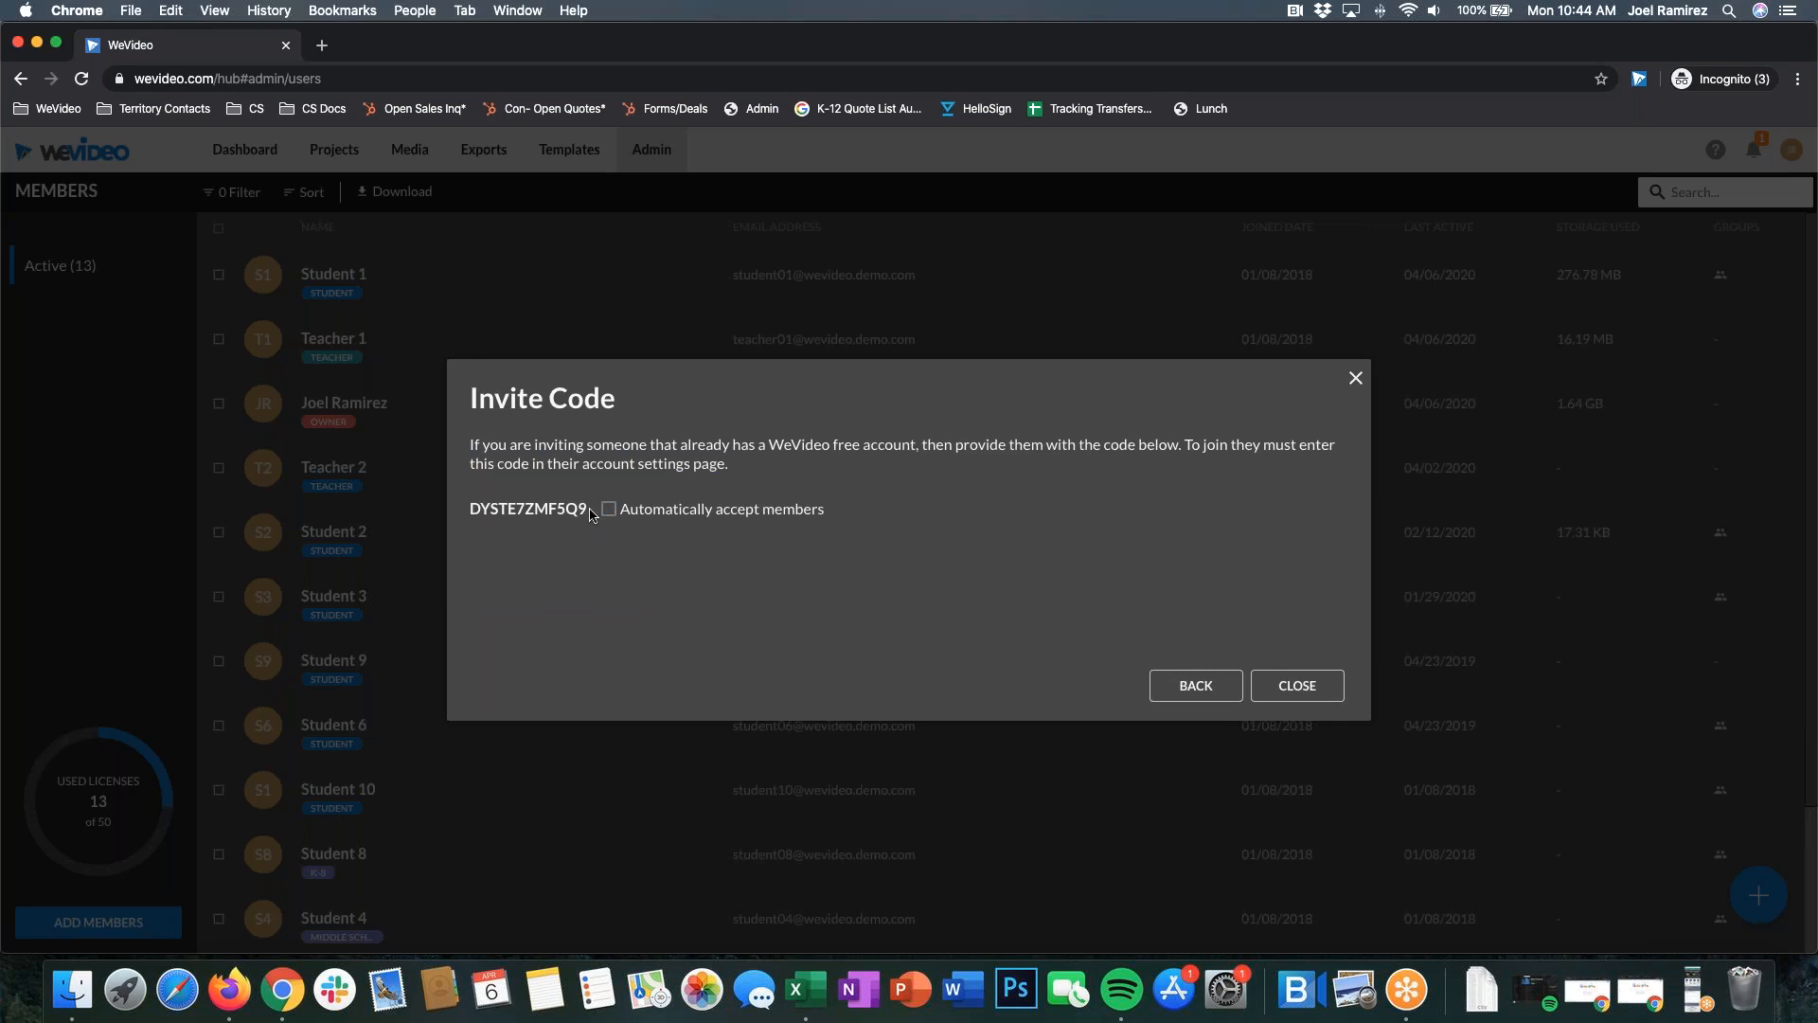
pyautogui.tripleClick(587, 511)
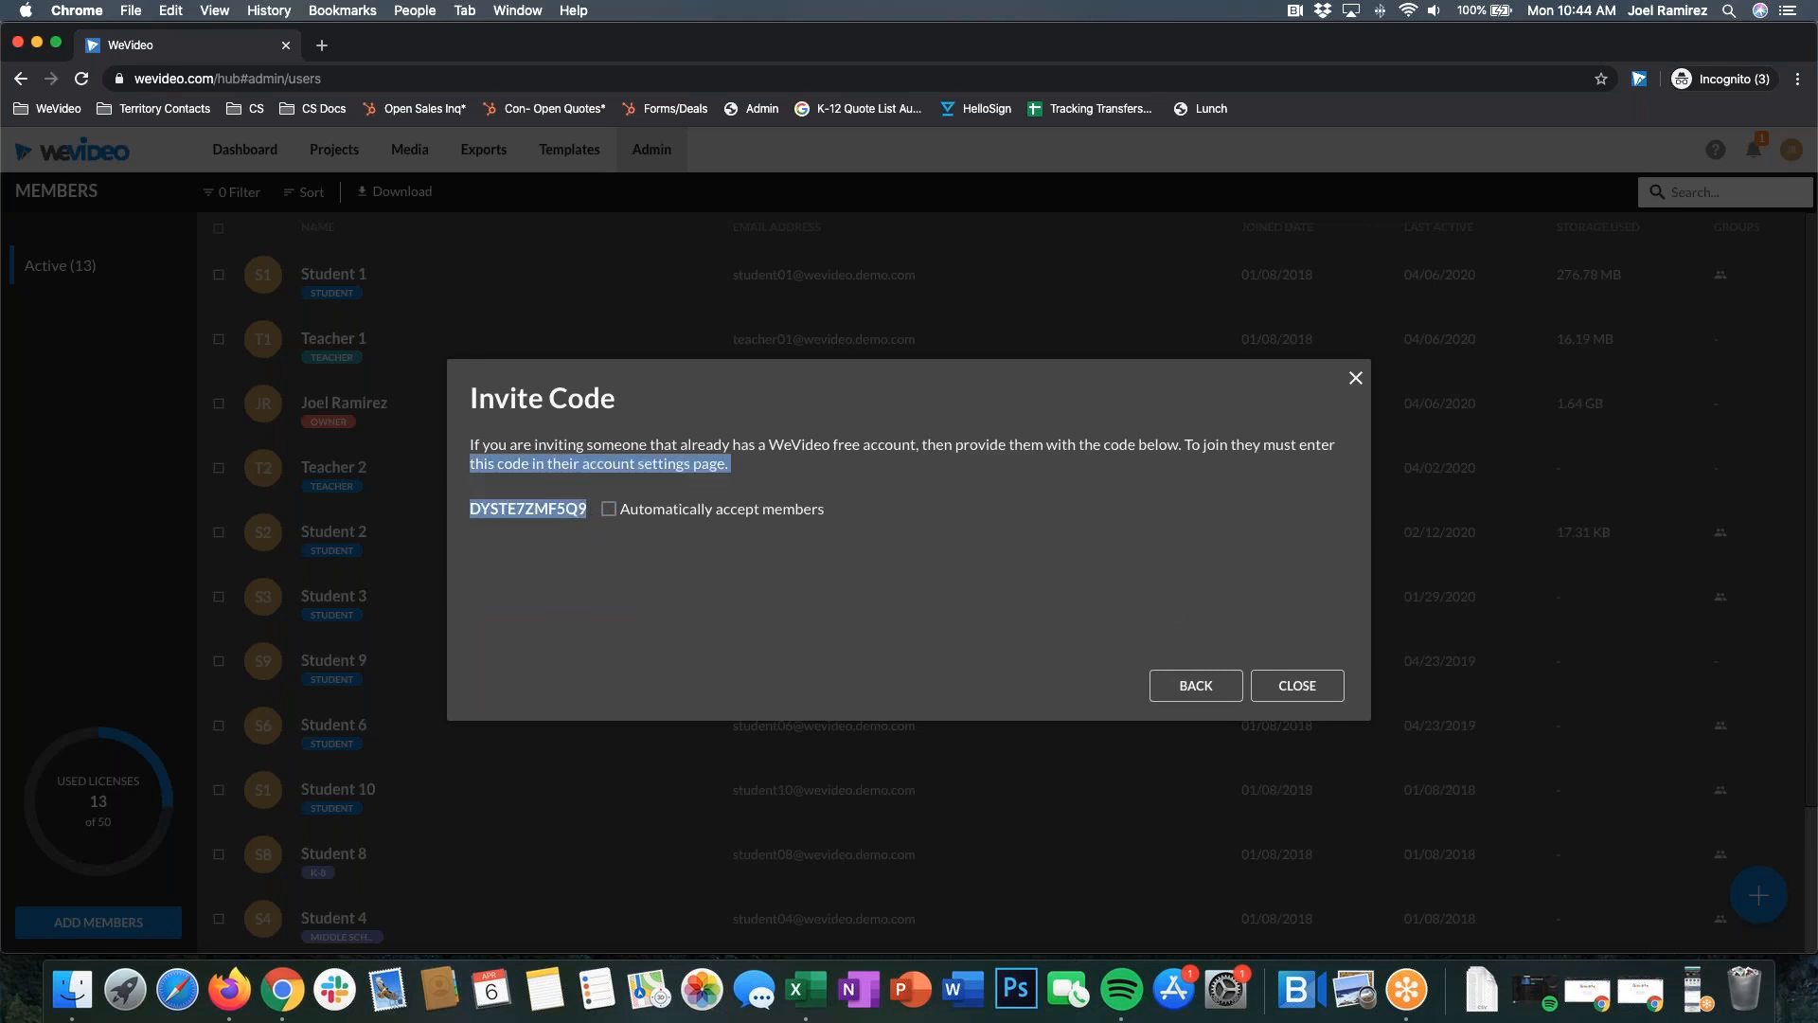
pyautogui.click(1196, 685)
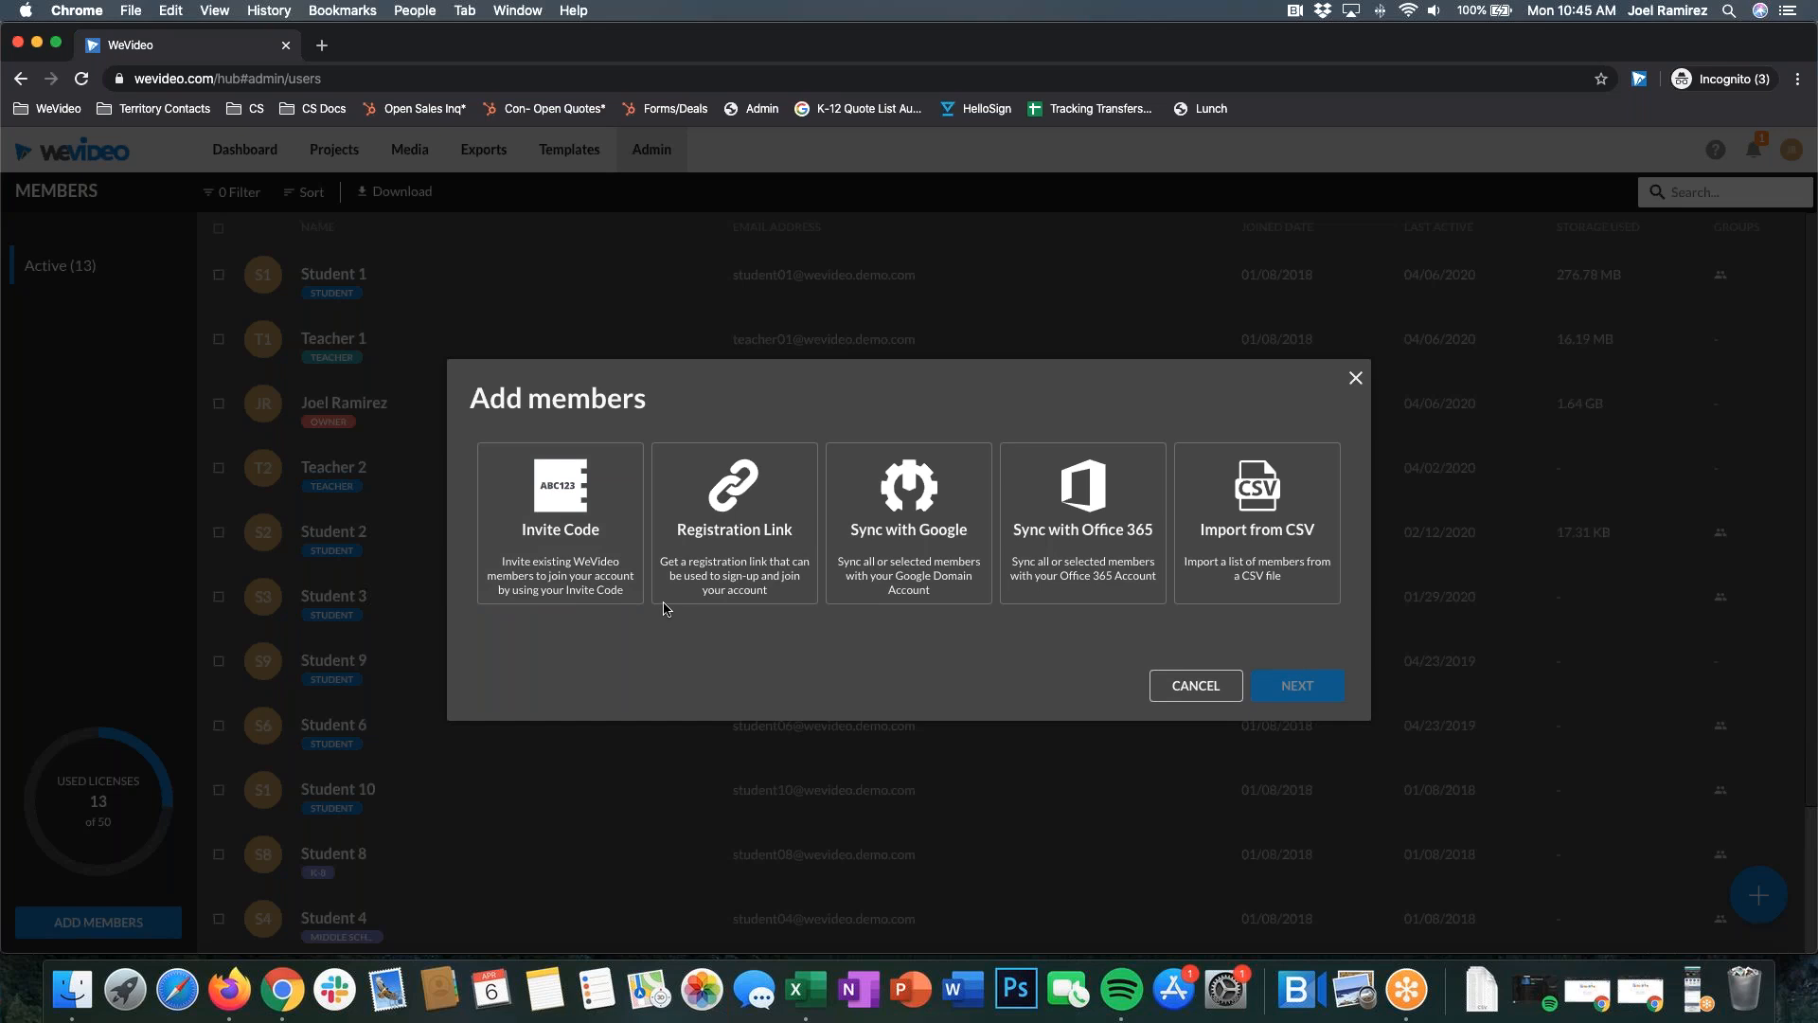
# Step: Open the Registration Link method for adding members, highlight the invitation link for the Student role, and clear the highlight
pyautogui.click(569, 540)
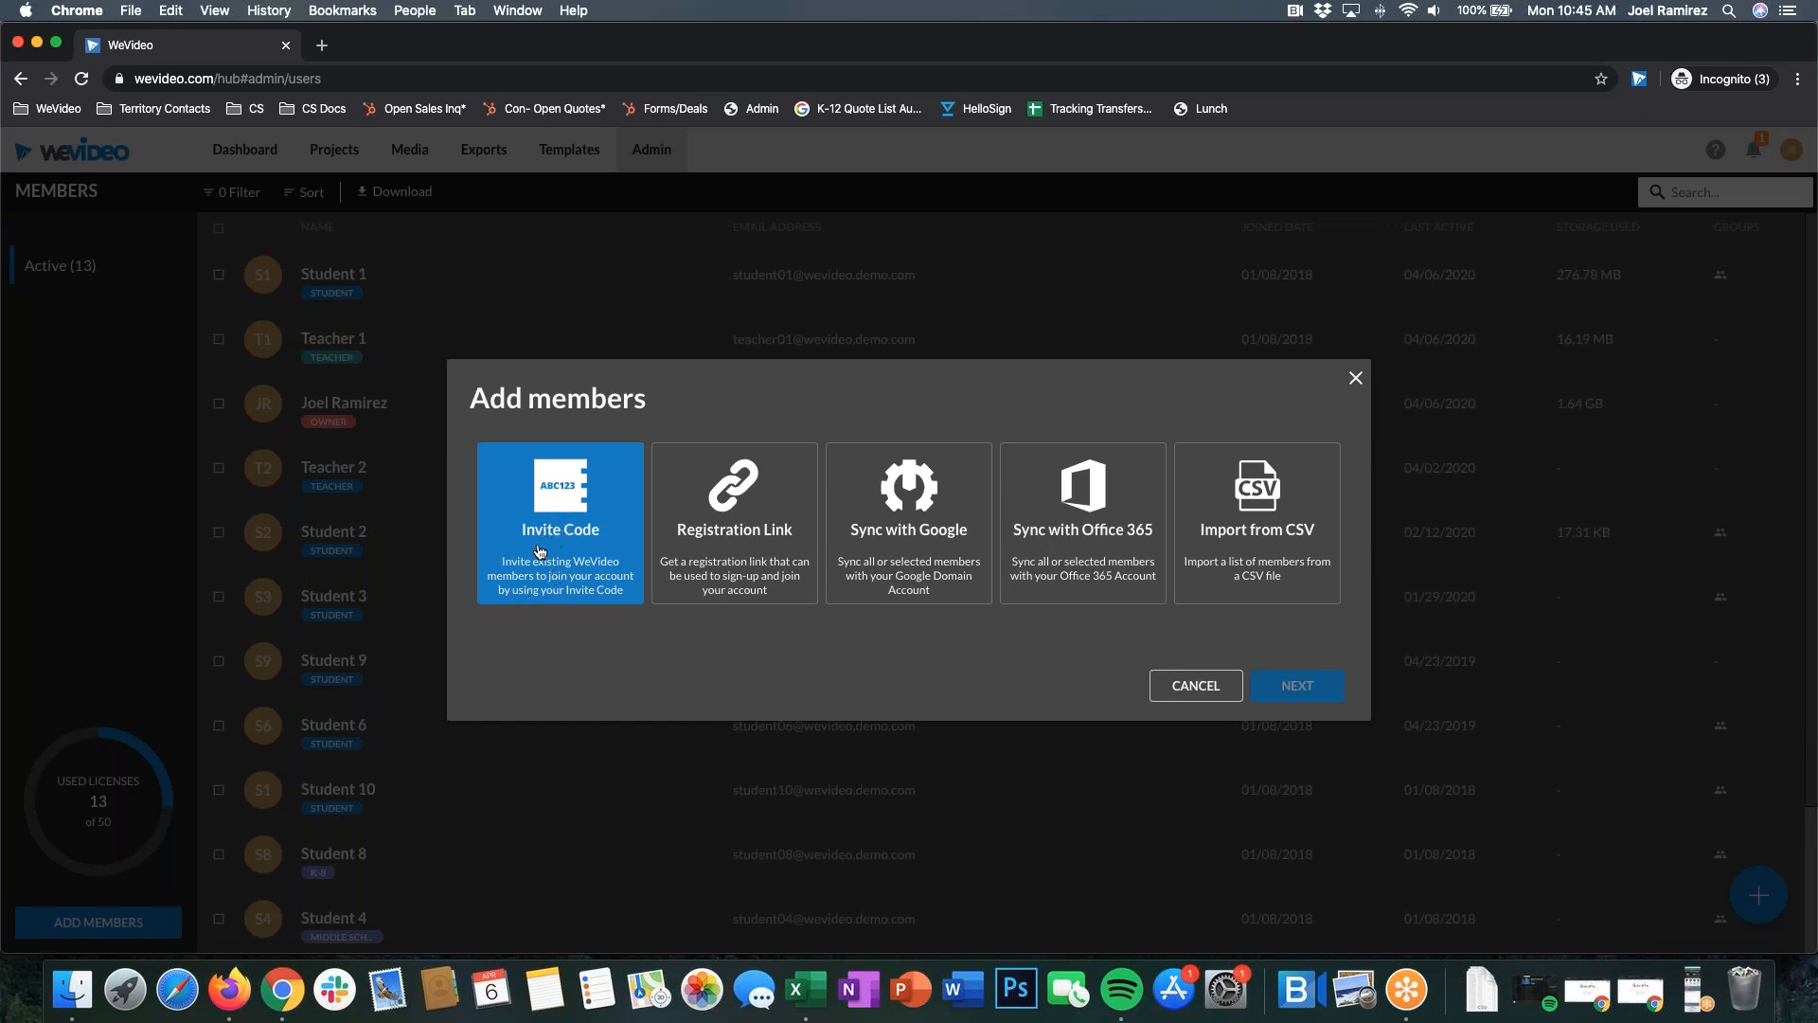
pyautogui.click(733, 501)
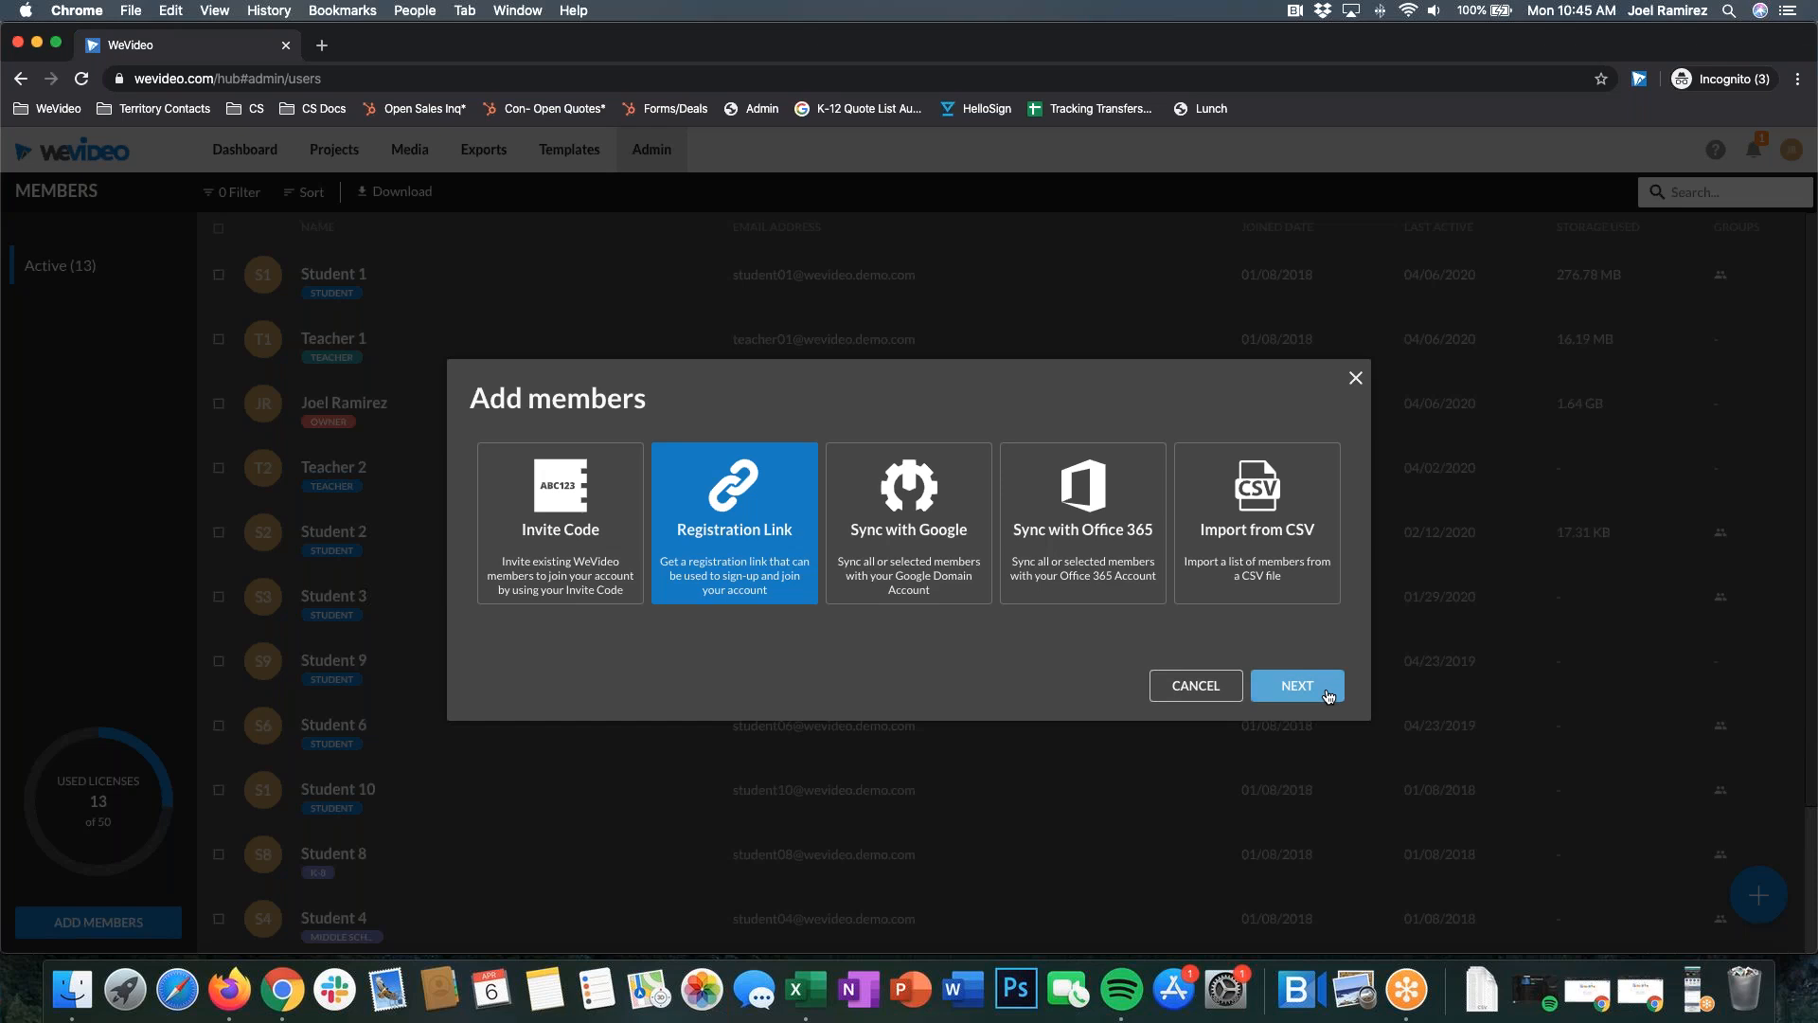
pyautogui.click(1296, 686)
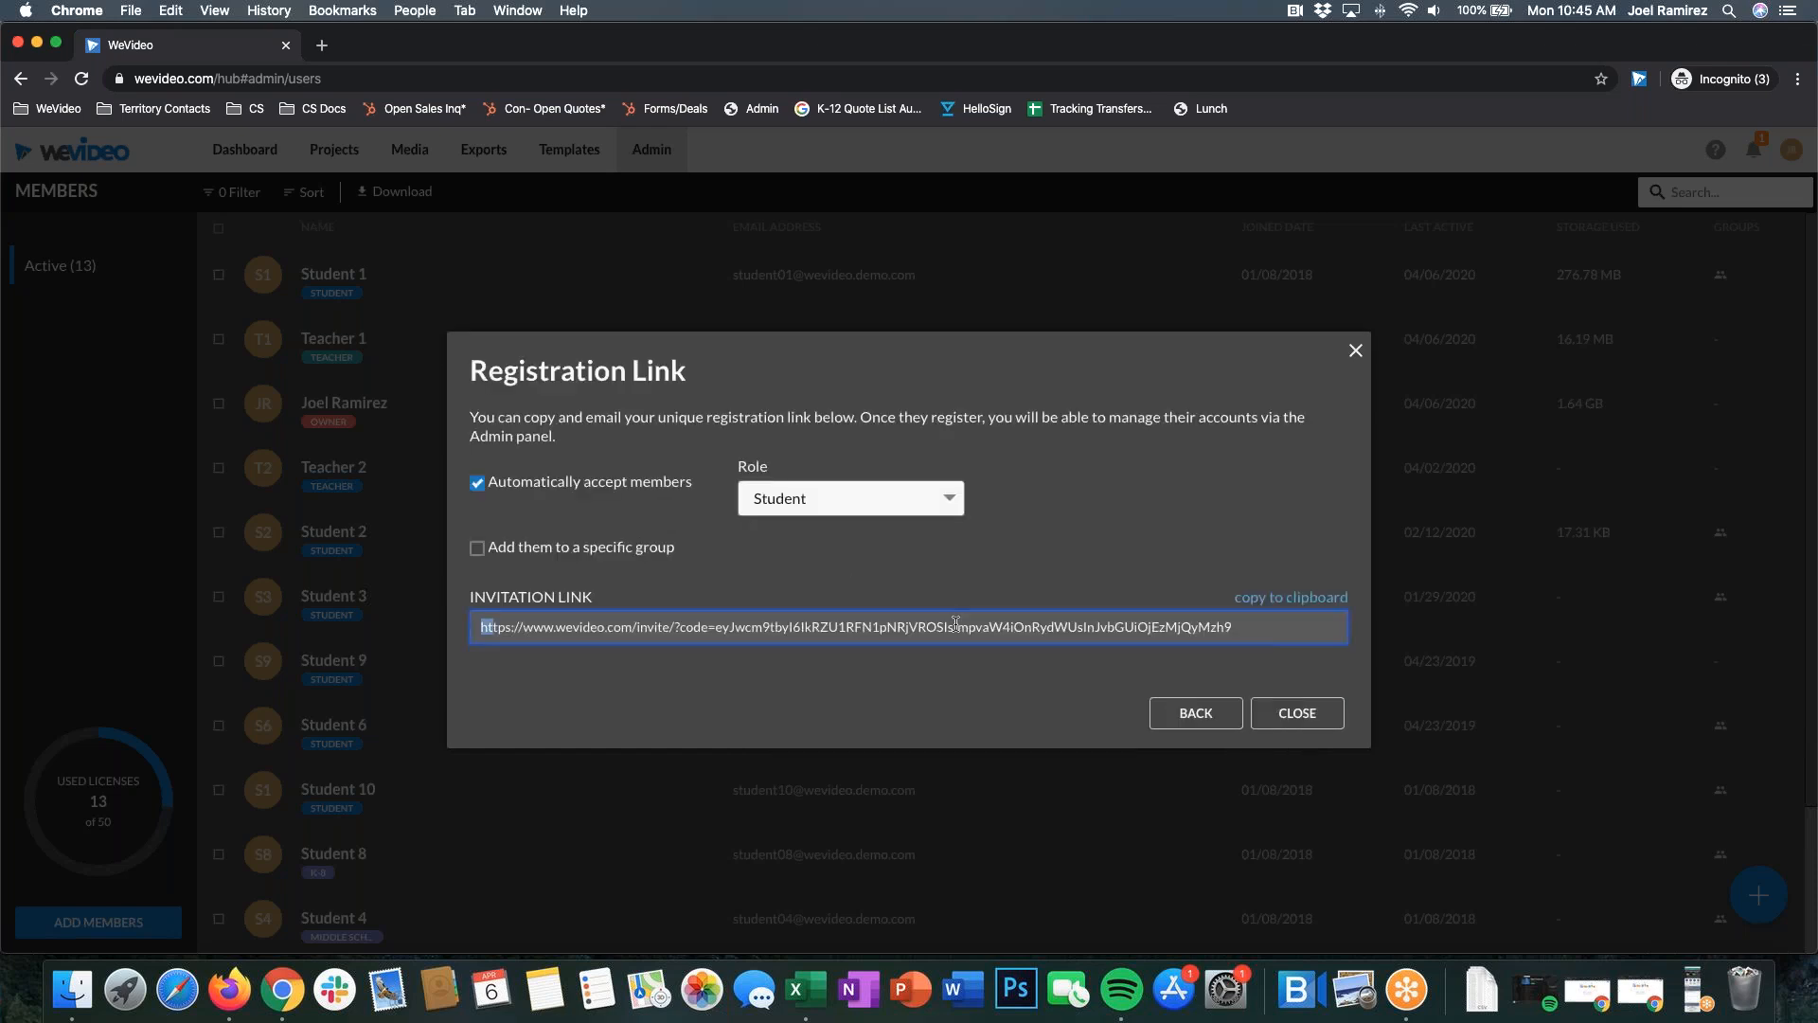
pyautogui.moveTo(956, 622); pyautogui.dragTo(1273, 629)
pyautogui.click(944, 703)
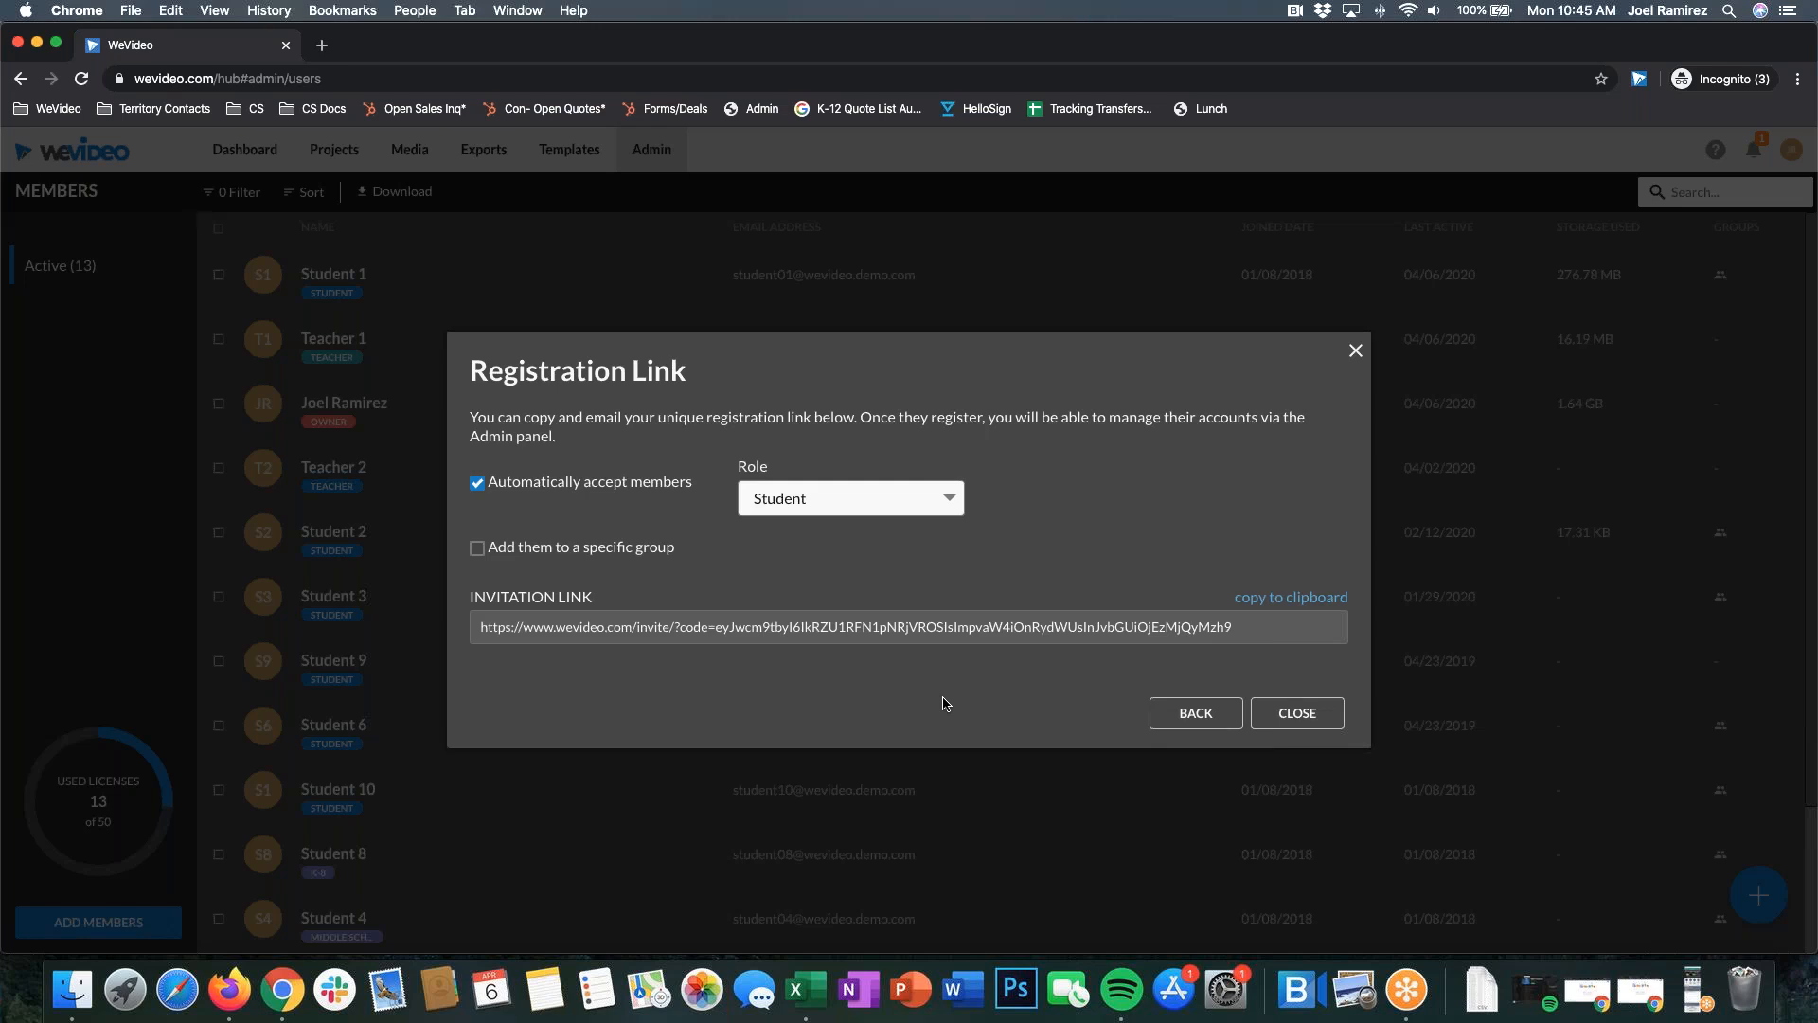
# Step: Set the registration link's role to Teacher and highlight the whole invitation link to examine it
pyautogui.click(951, 502)
pyautogui.click(820, 458)
pyautogui.moveTo(1230, 628); pyautogui.dragTo(480, 627)
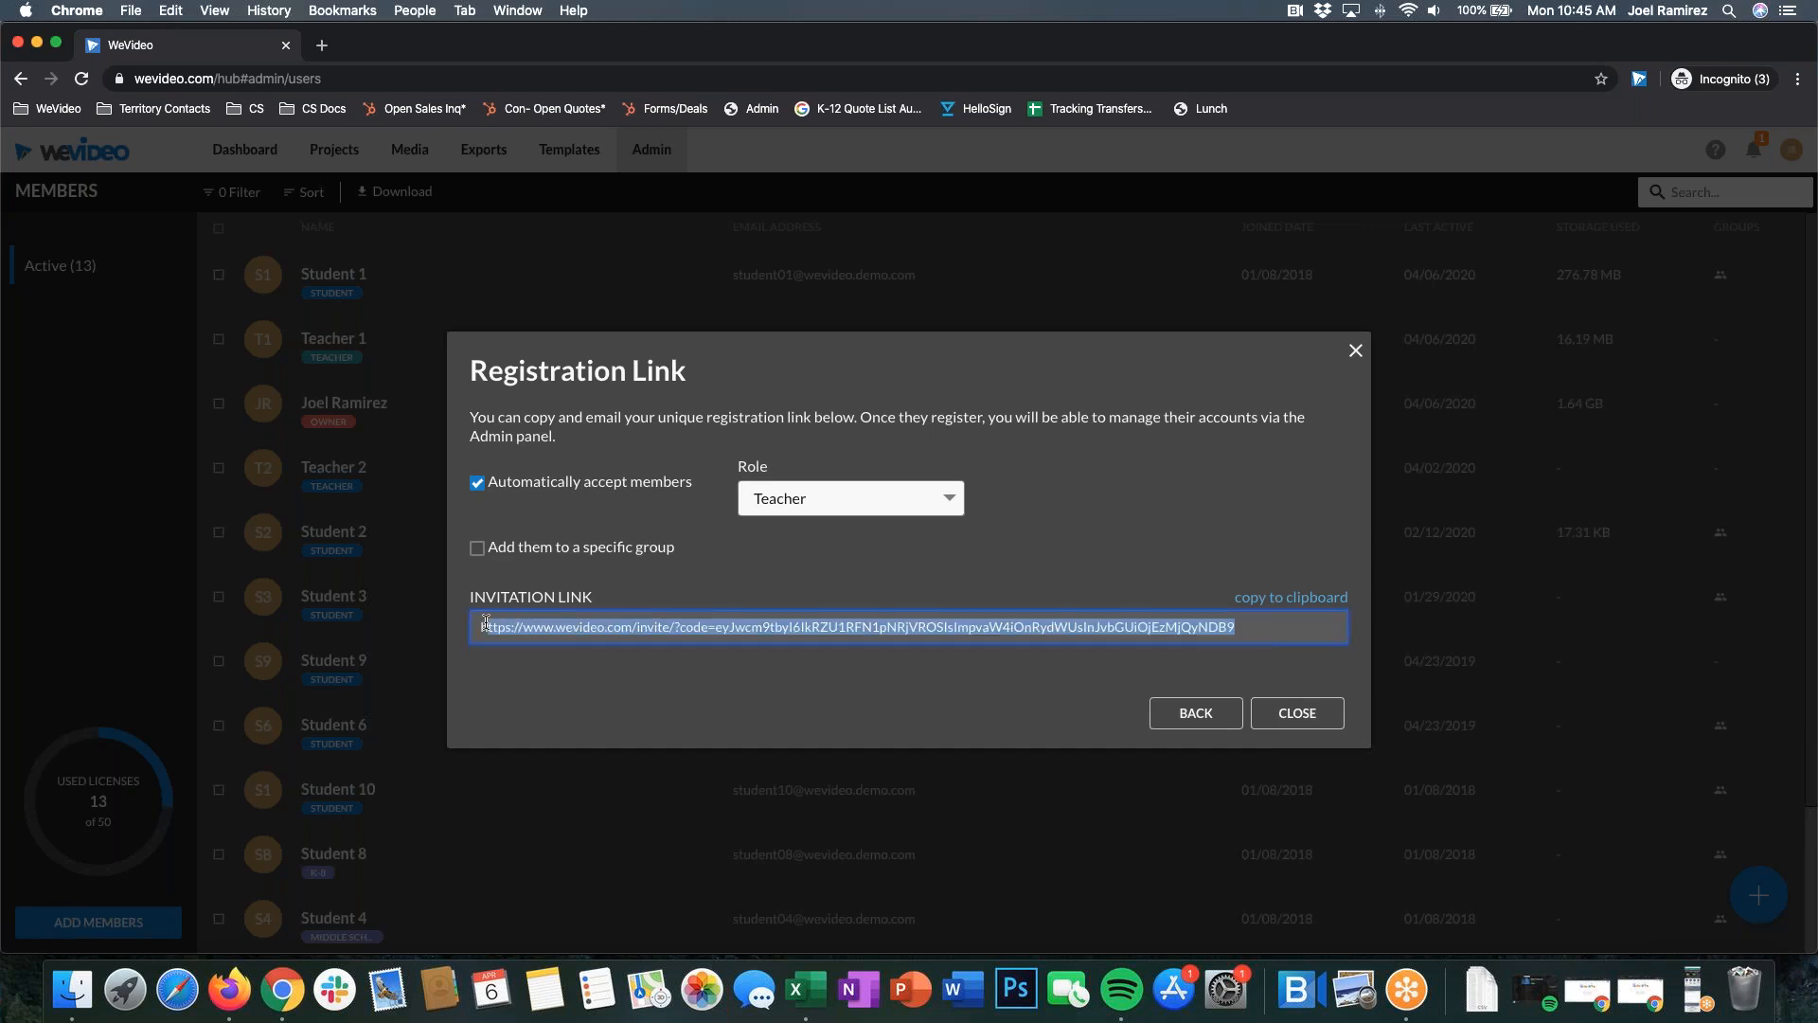
pyautogui.click(588, 683)
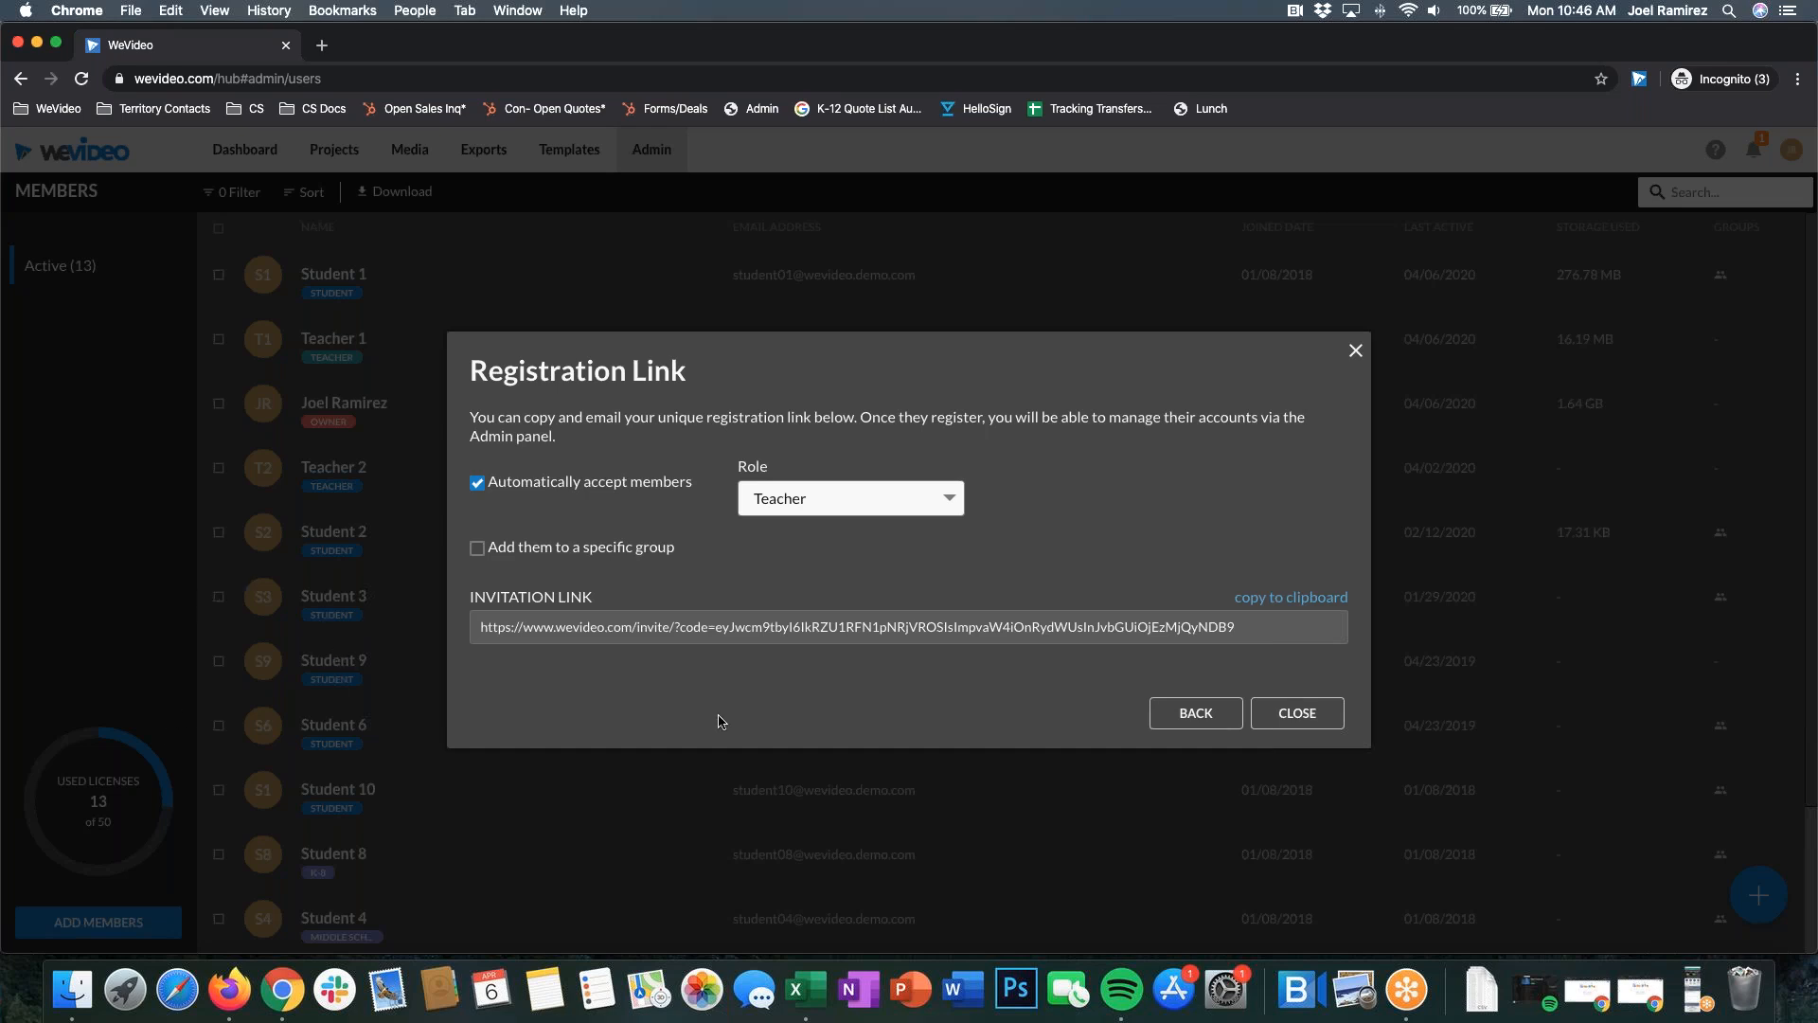
pyautogui.click(1202, 626)
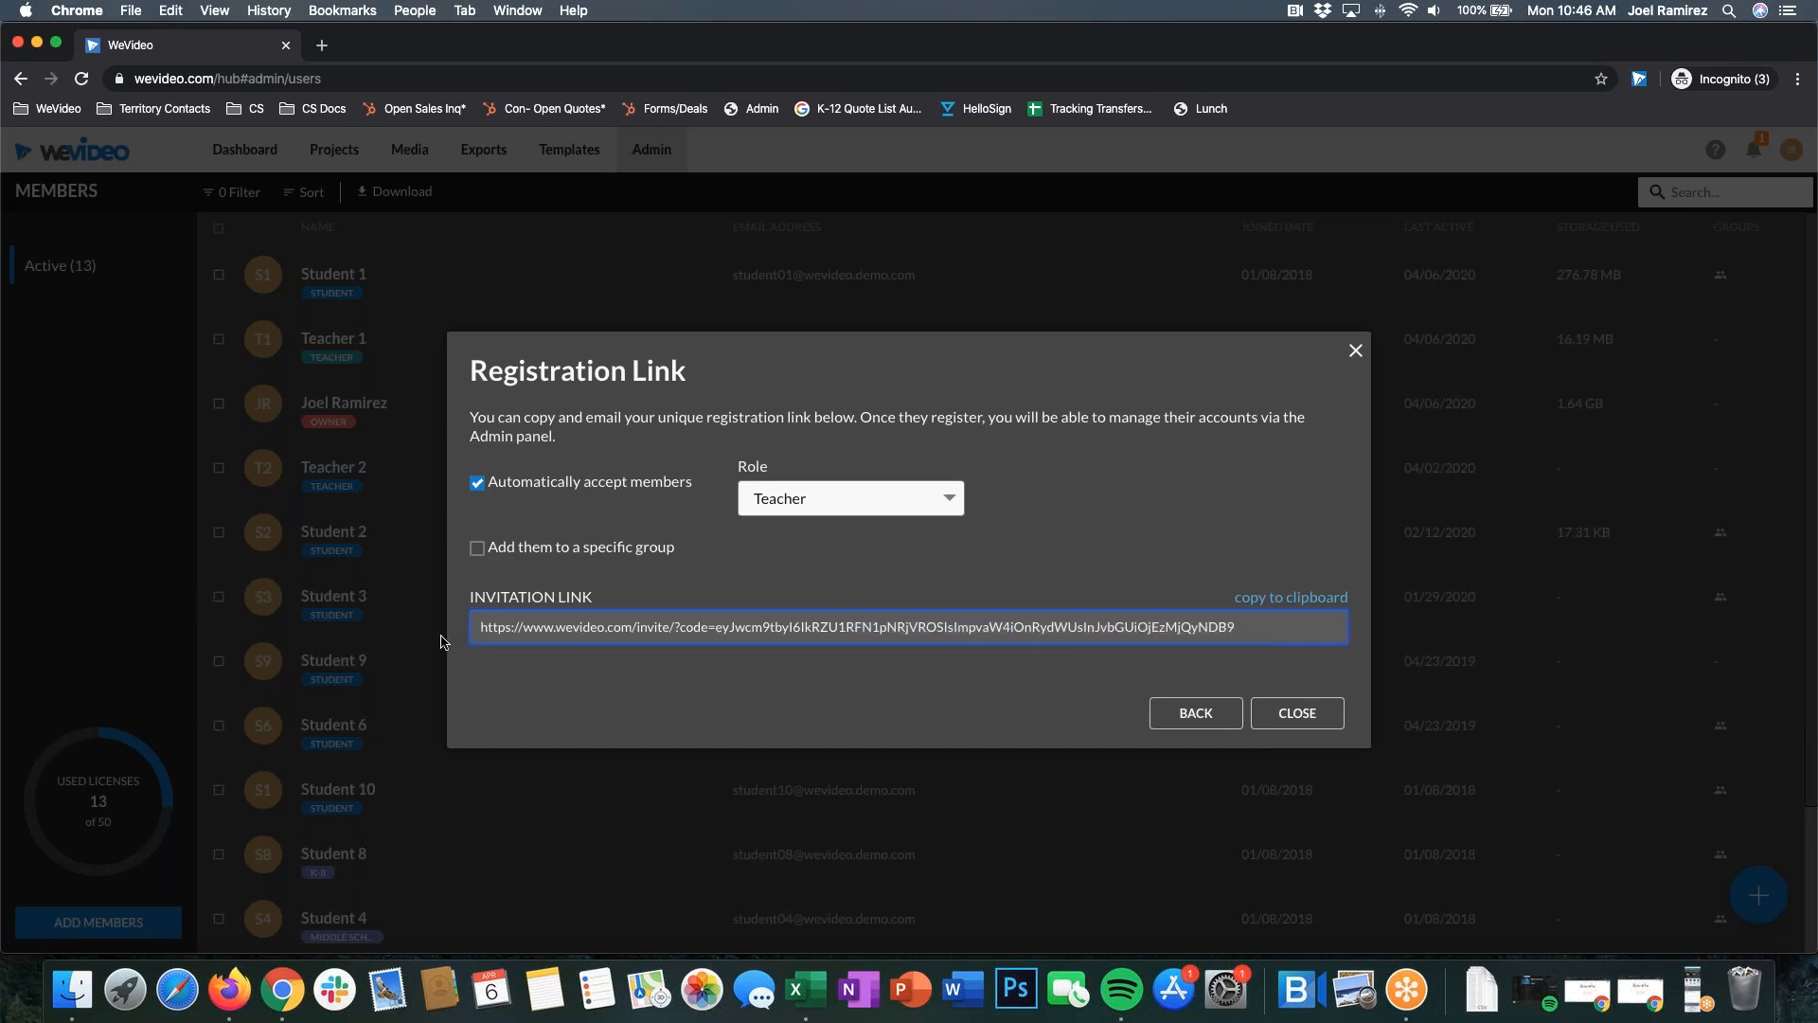
pyautogui.press('super+a')
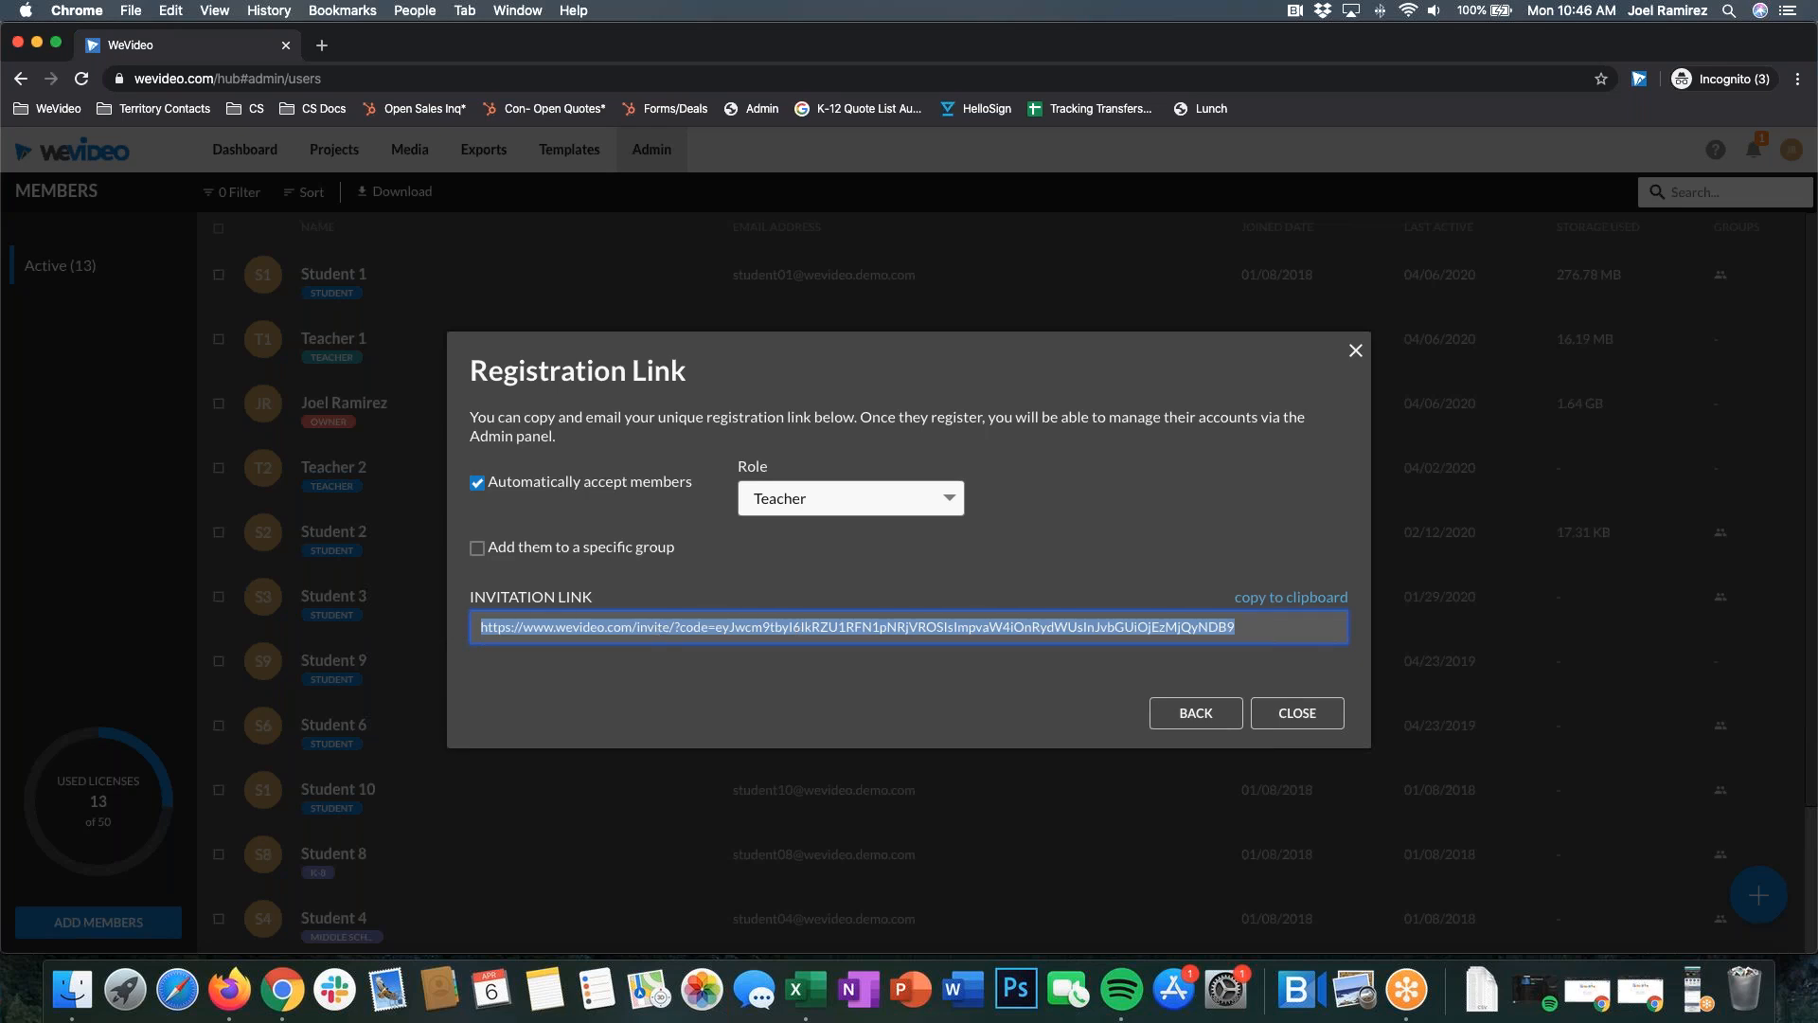
# Step: Check the roles available for the registration link without changing the selection, and return to the choice of methods
pyautogui.click(947, 500)
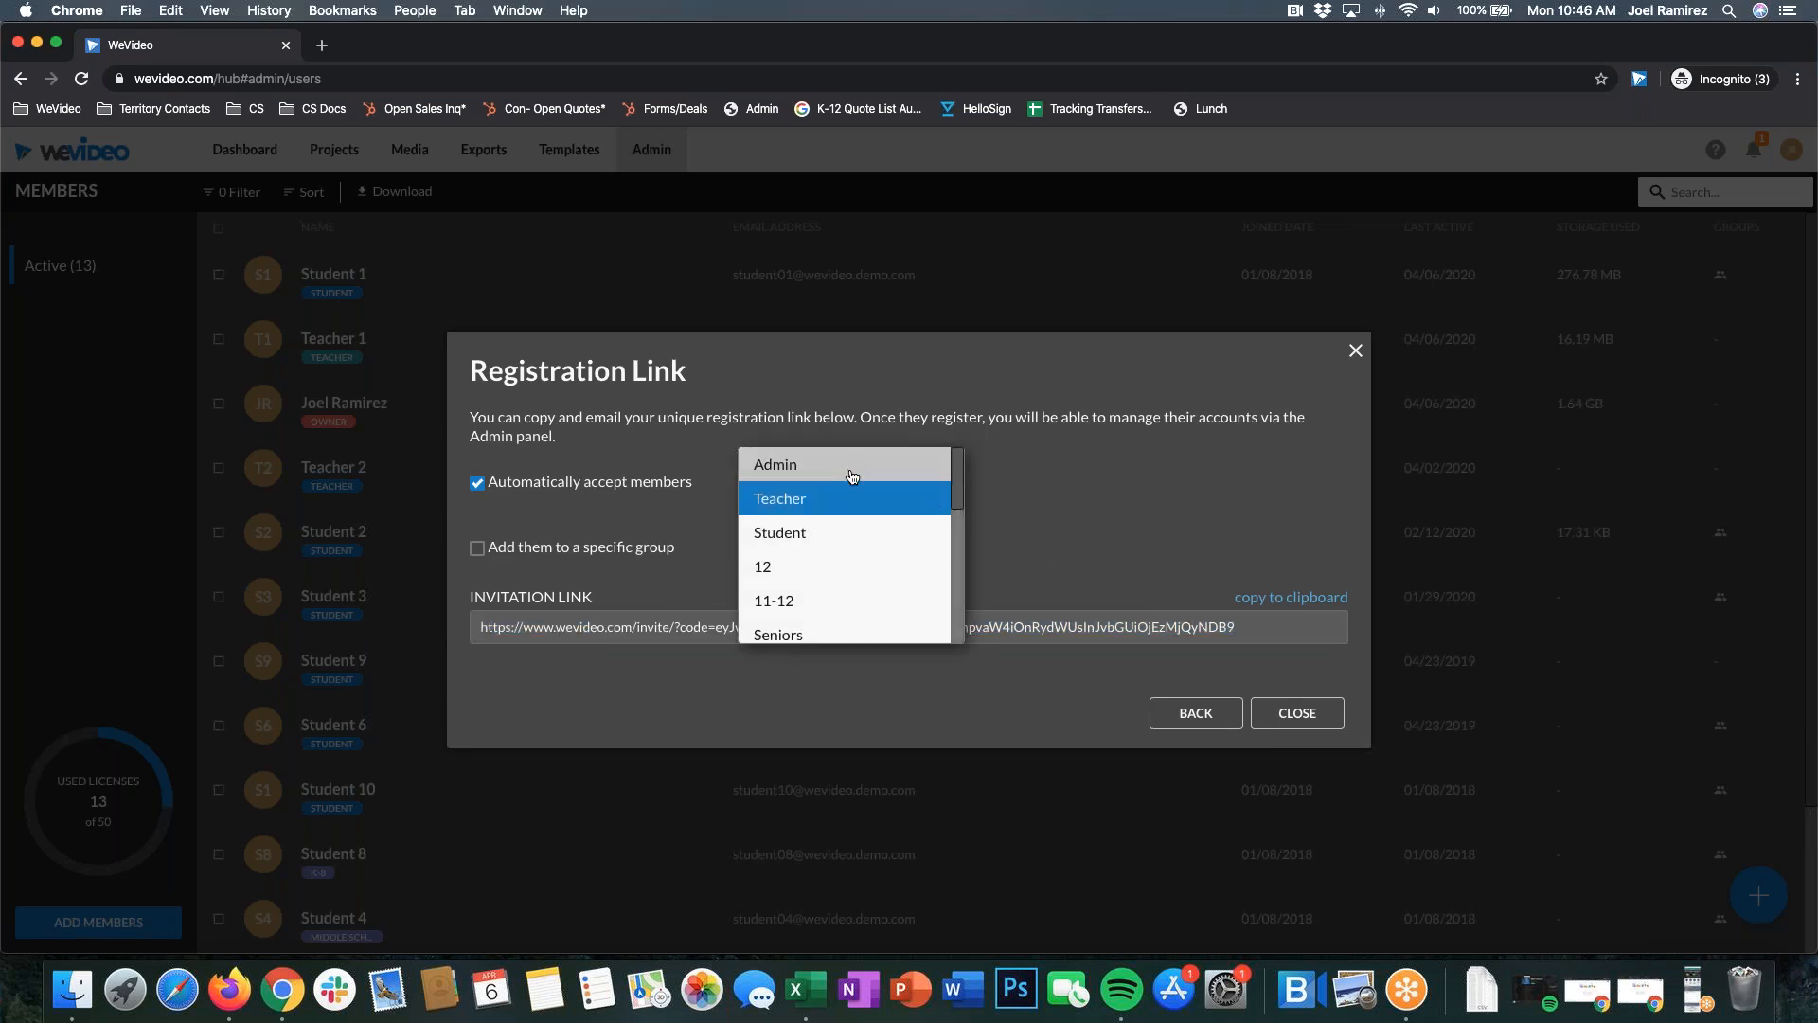
pyautogui.click(1135, 478)
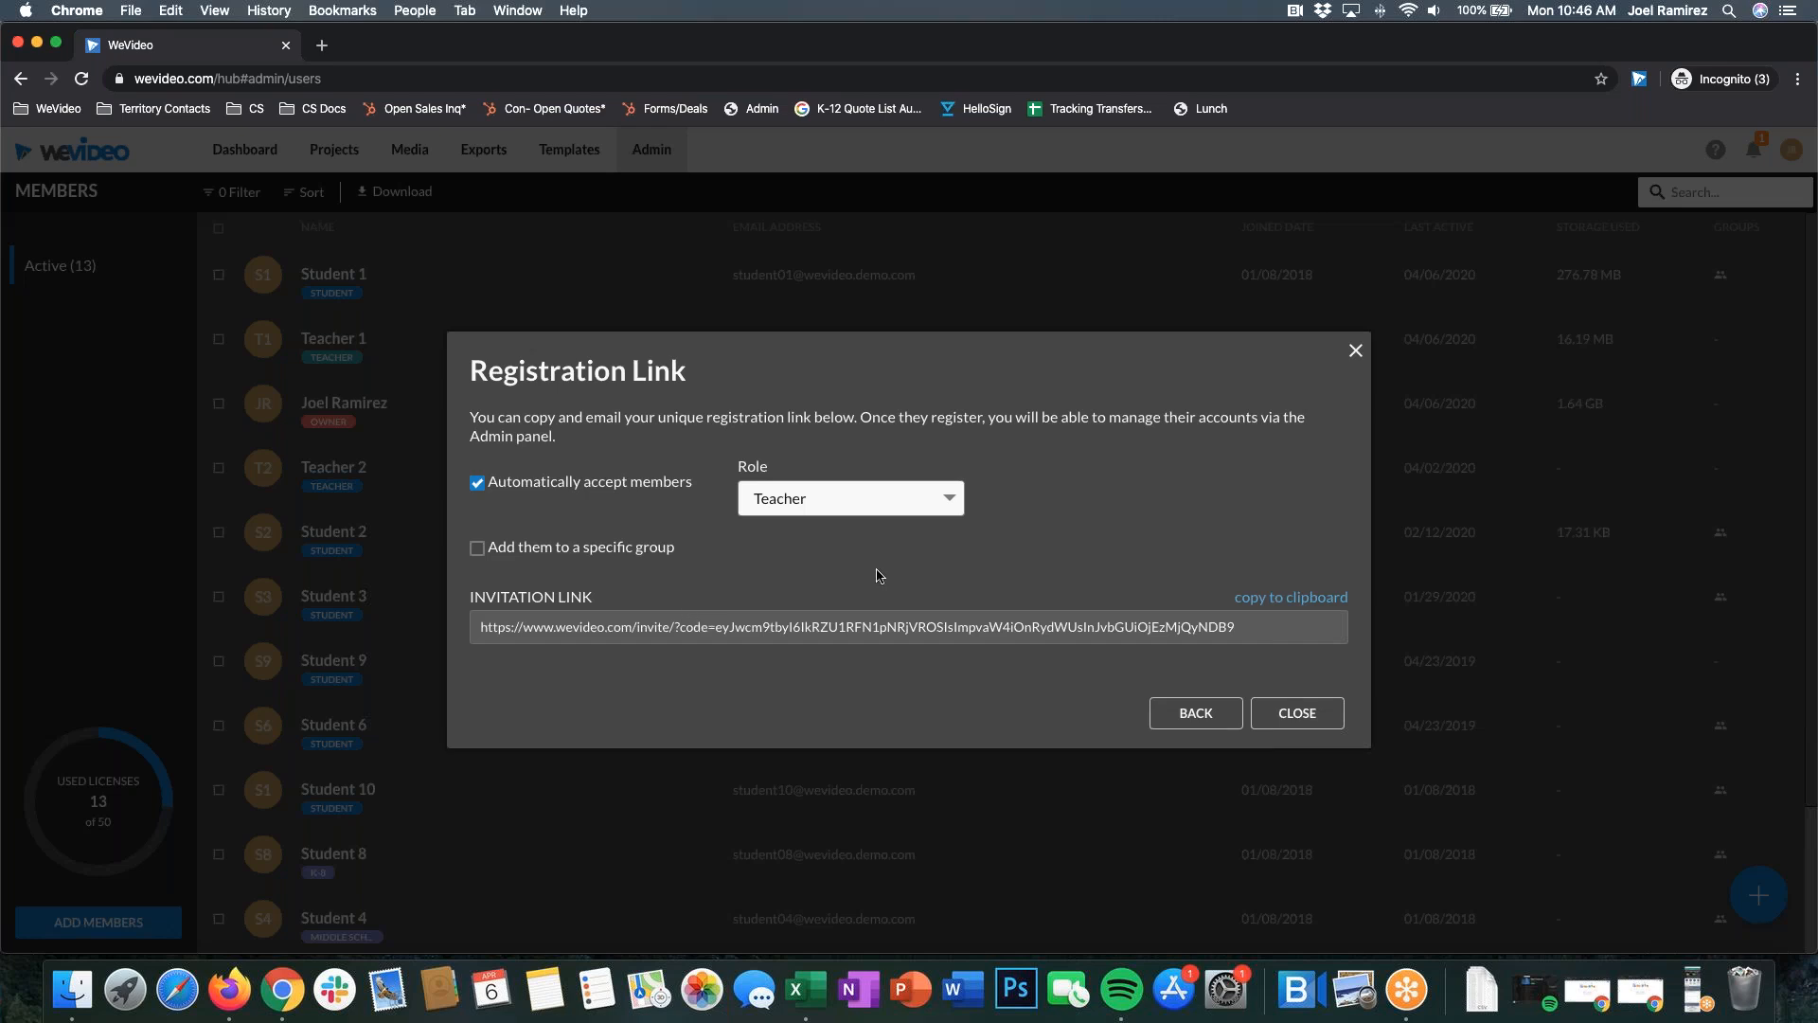
pyautogui.click(1177, 710)
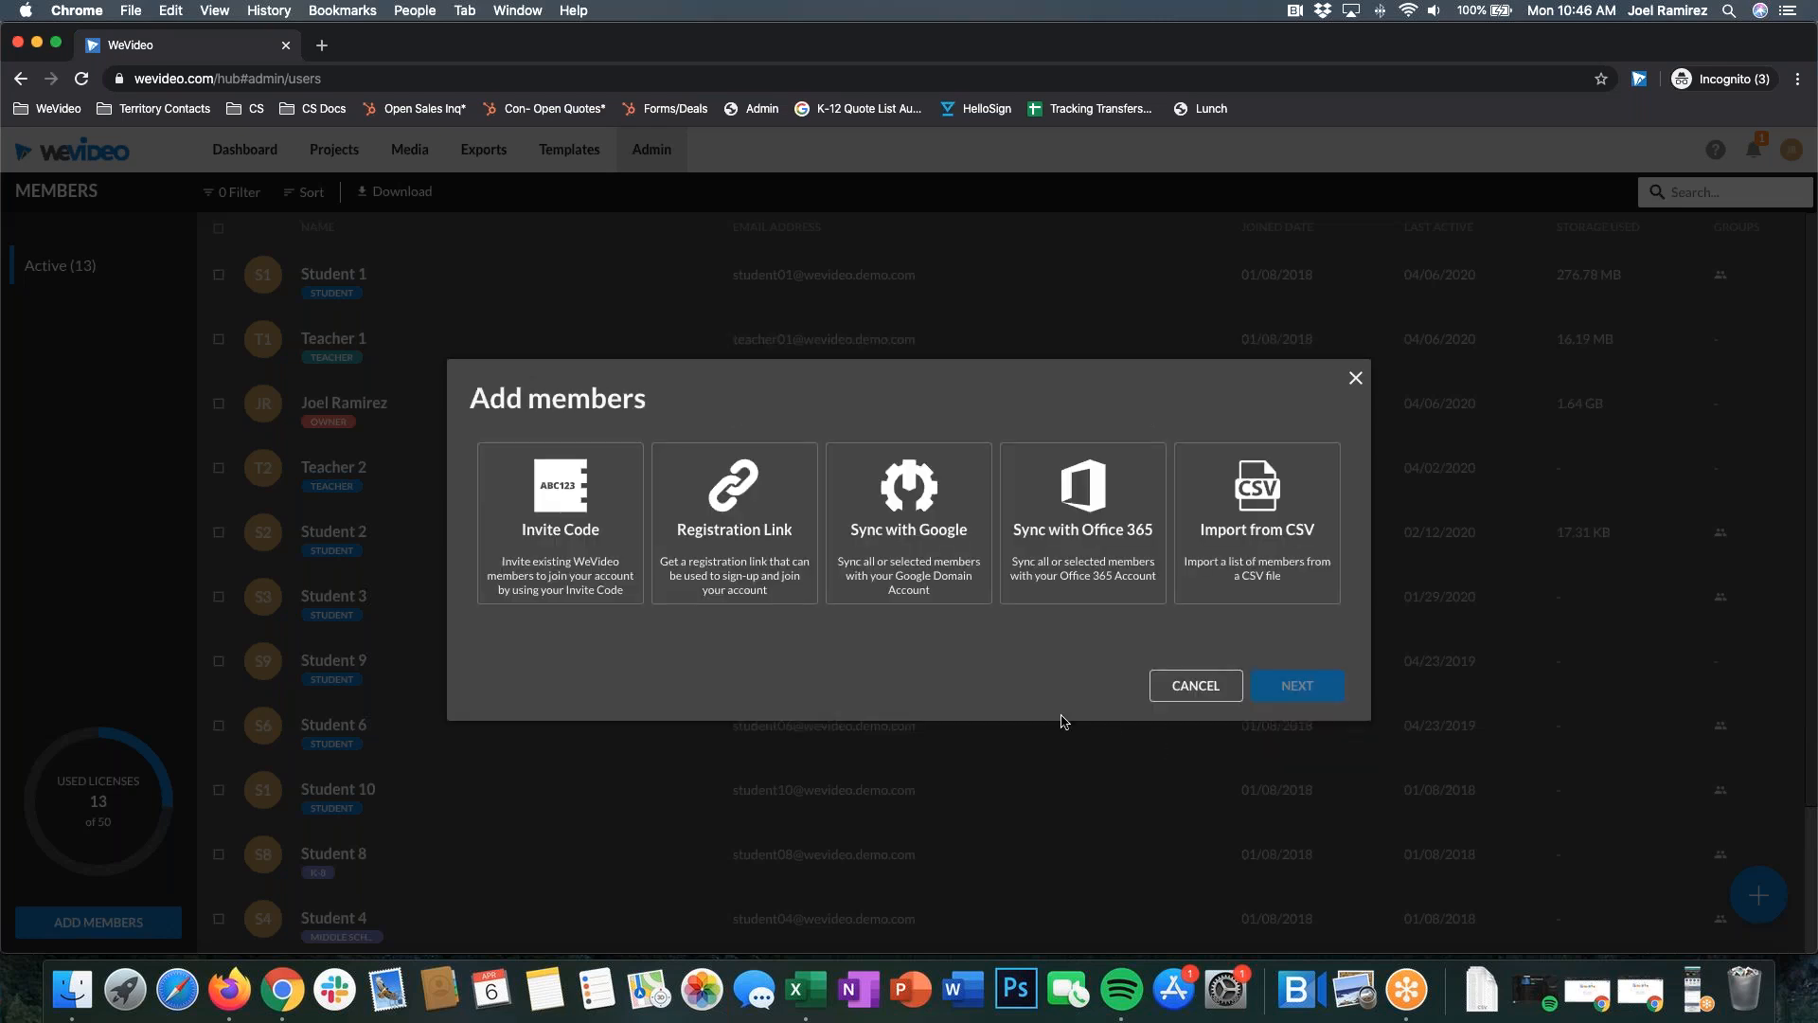
# Step: Point out the Sync with Google and Sync with Office 365 methods for adding members
pyautogui.click(880, 504)
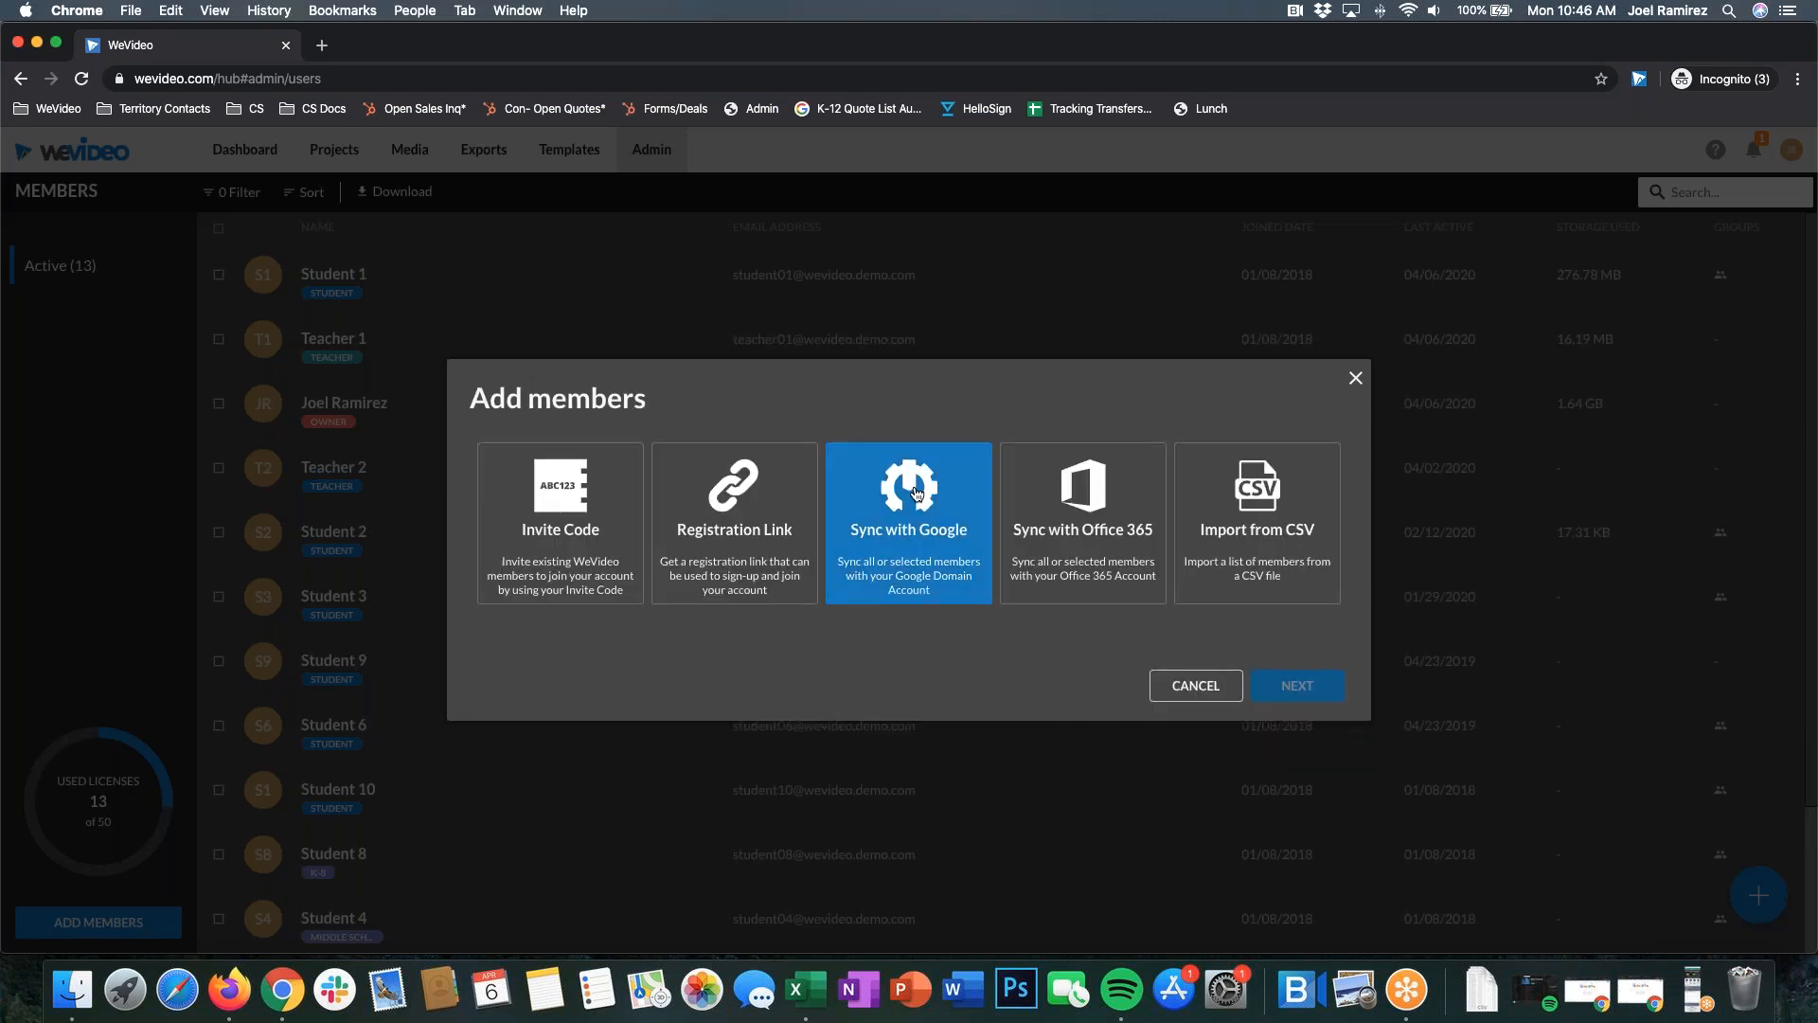
pyautogui.click(1126, 523)
pyautogui.click(934, 518)
pyautogui.click(1055, 509)
# Step: Open the Import from CSV method and highlight the supported header fields from firstname to role, clearing the highlight
pyautogui.click(1255, 529)
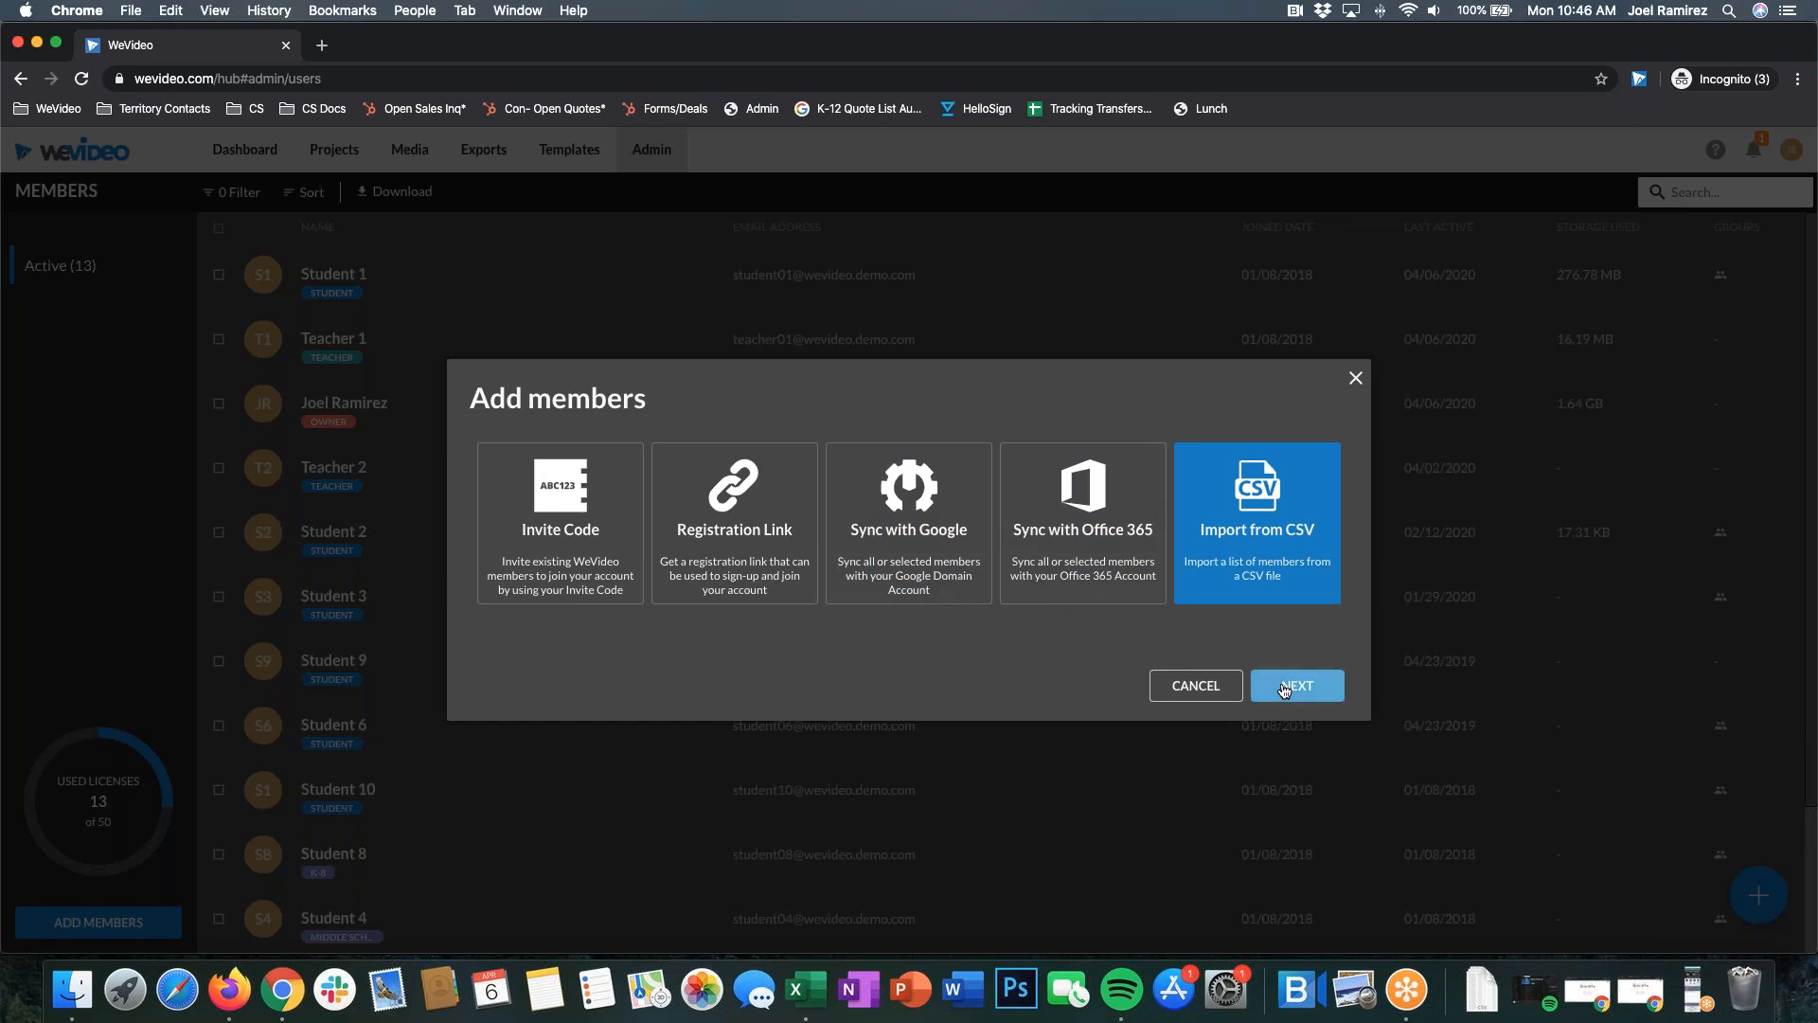
pyautogui.click(1297, 688)
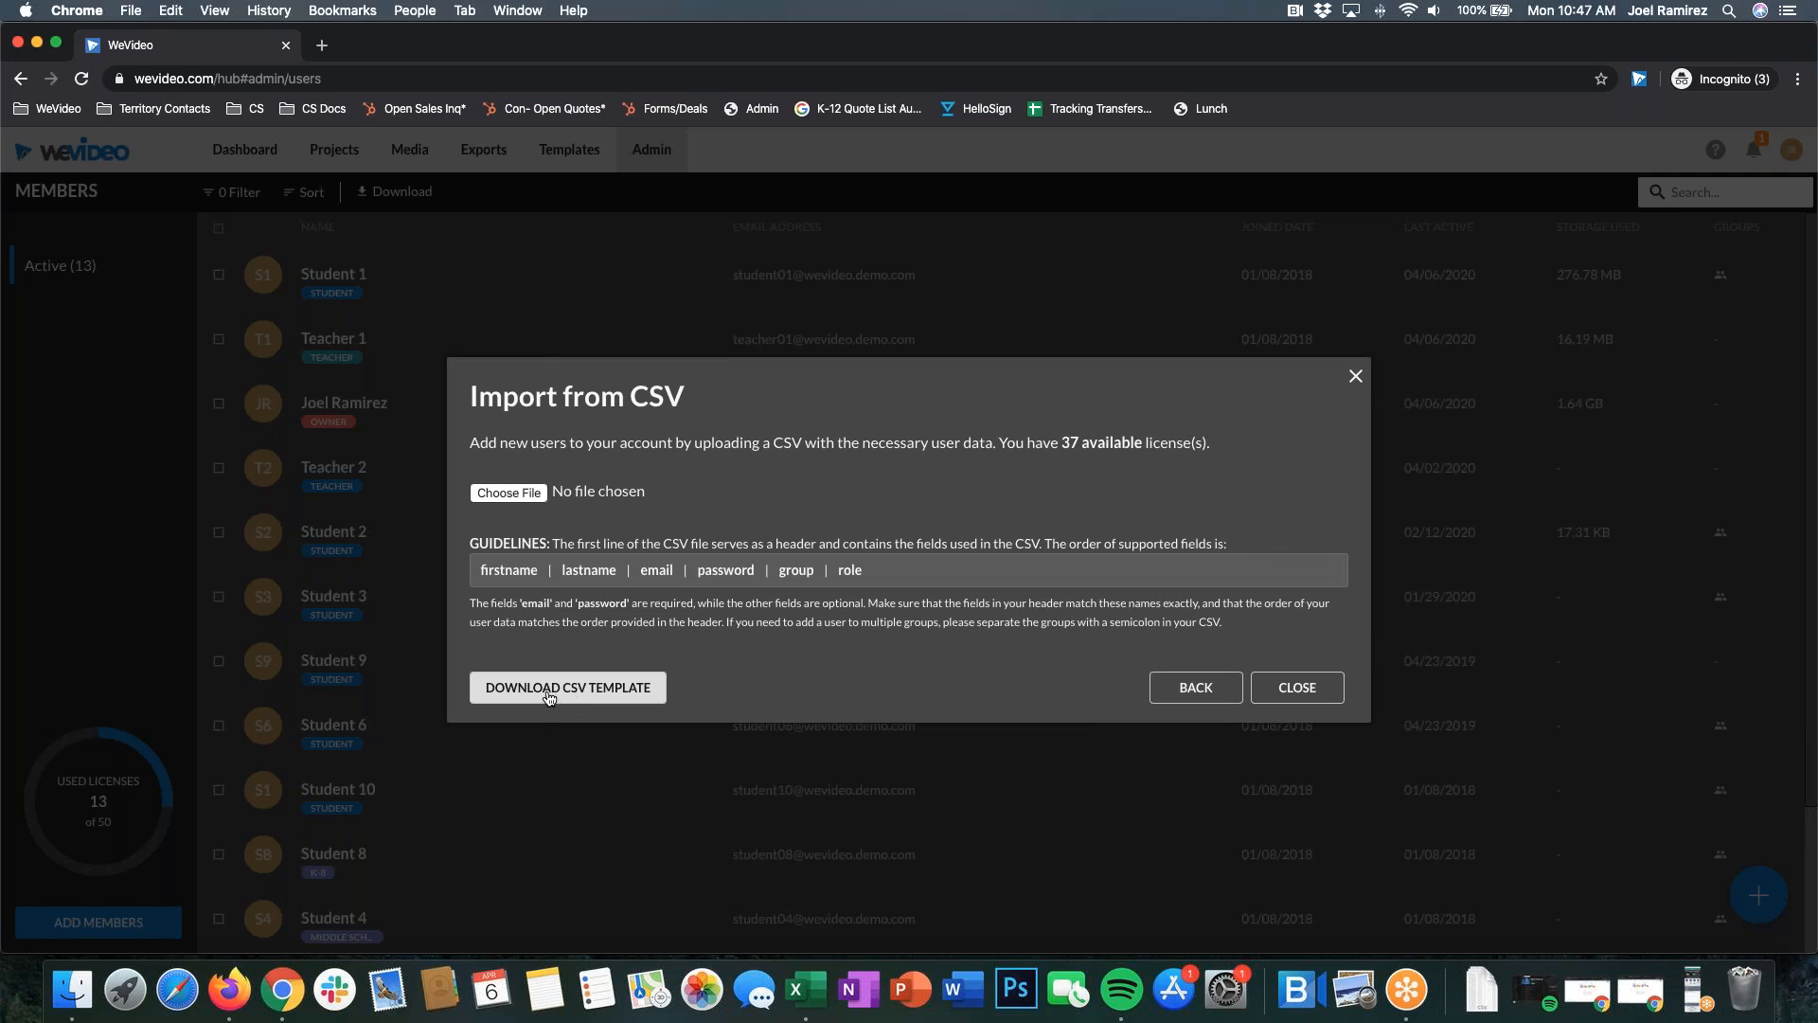
pyautogui.moveTo(482, 570); pyautogui.dragTo(915, 576)
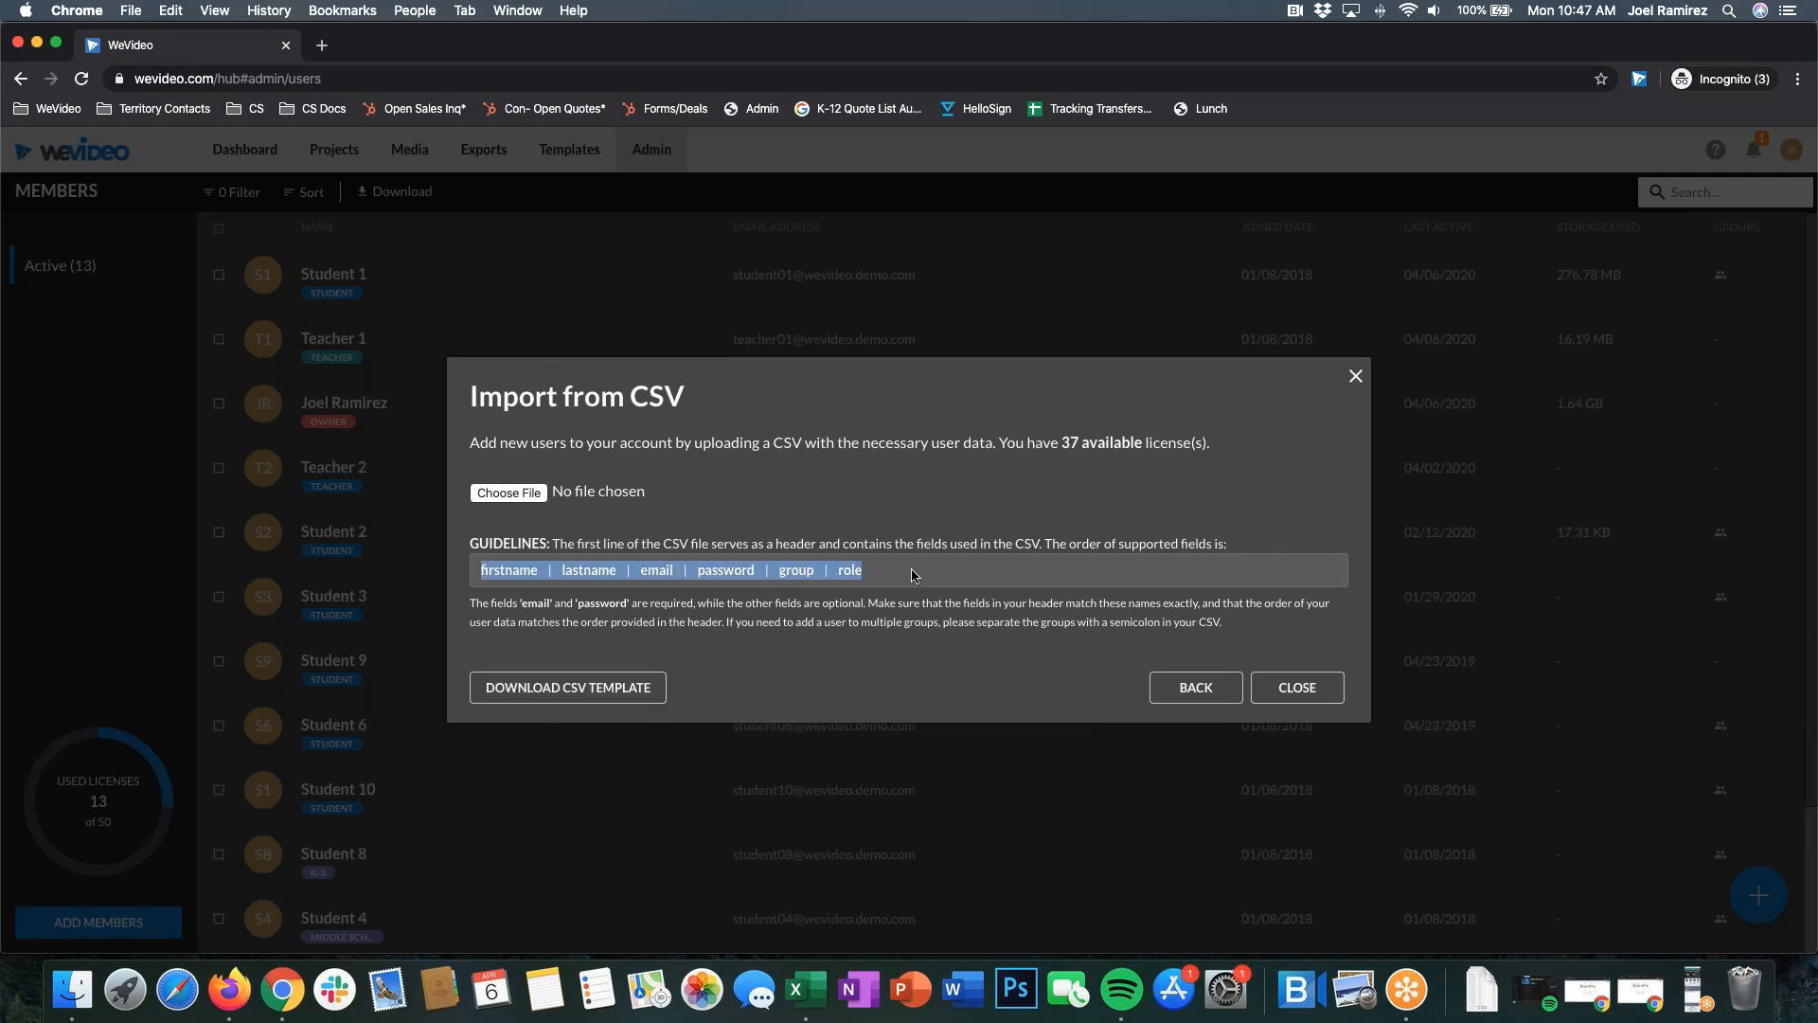
pyautogui.click(510, 571)
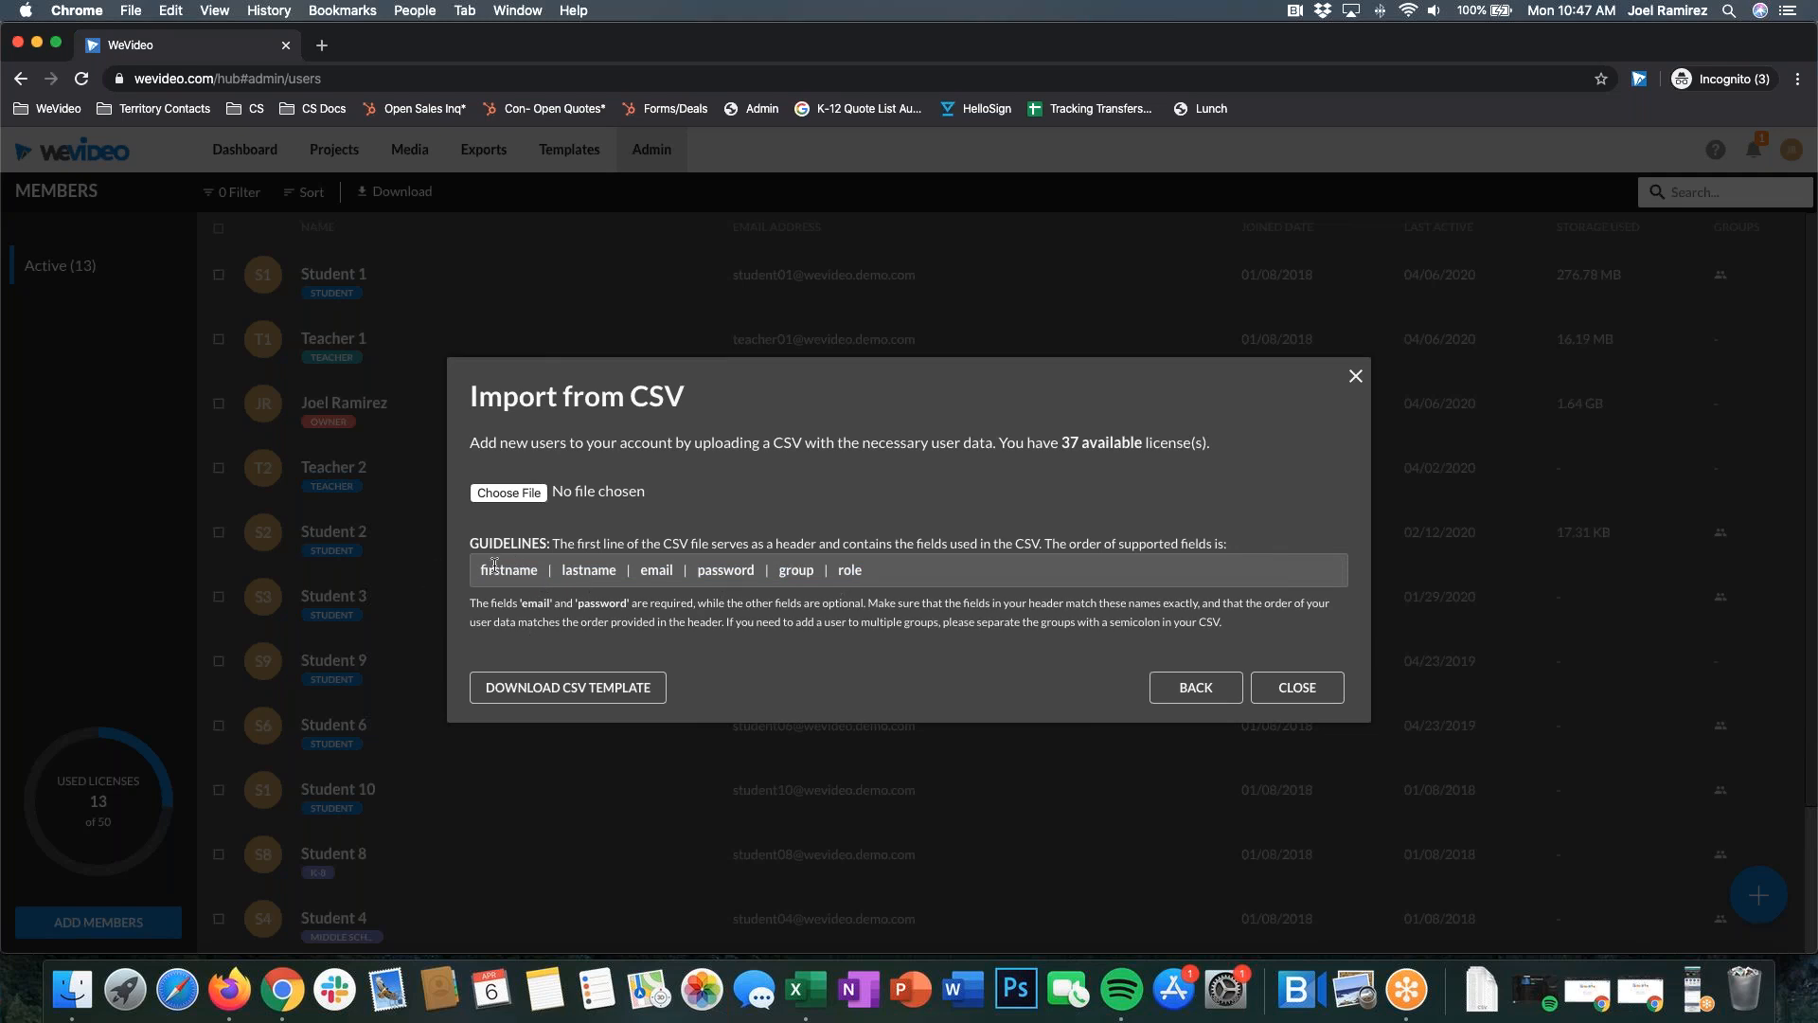
pyautogui.moveTo(488, 568); pyautogui.dragTo(883, 592)
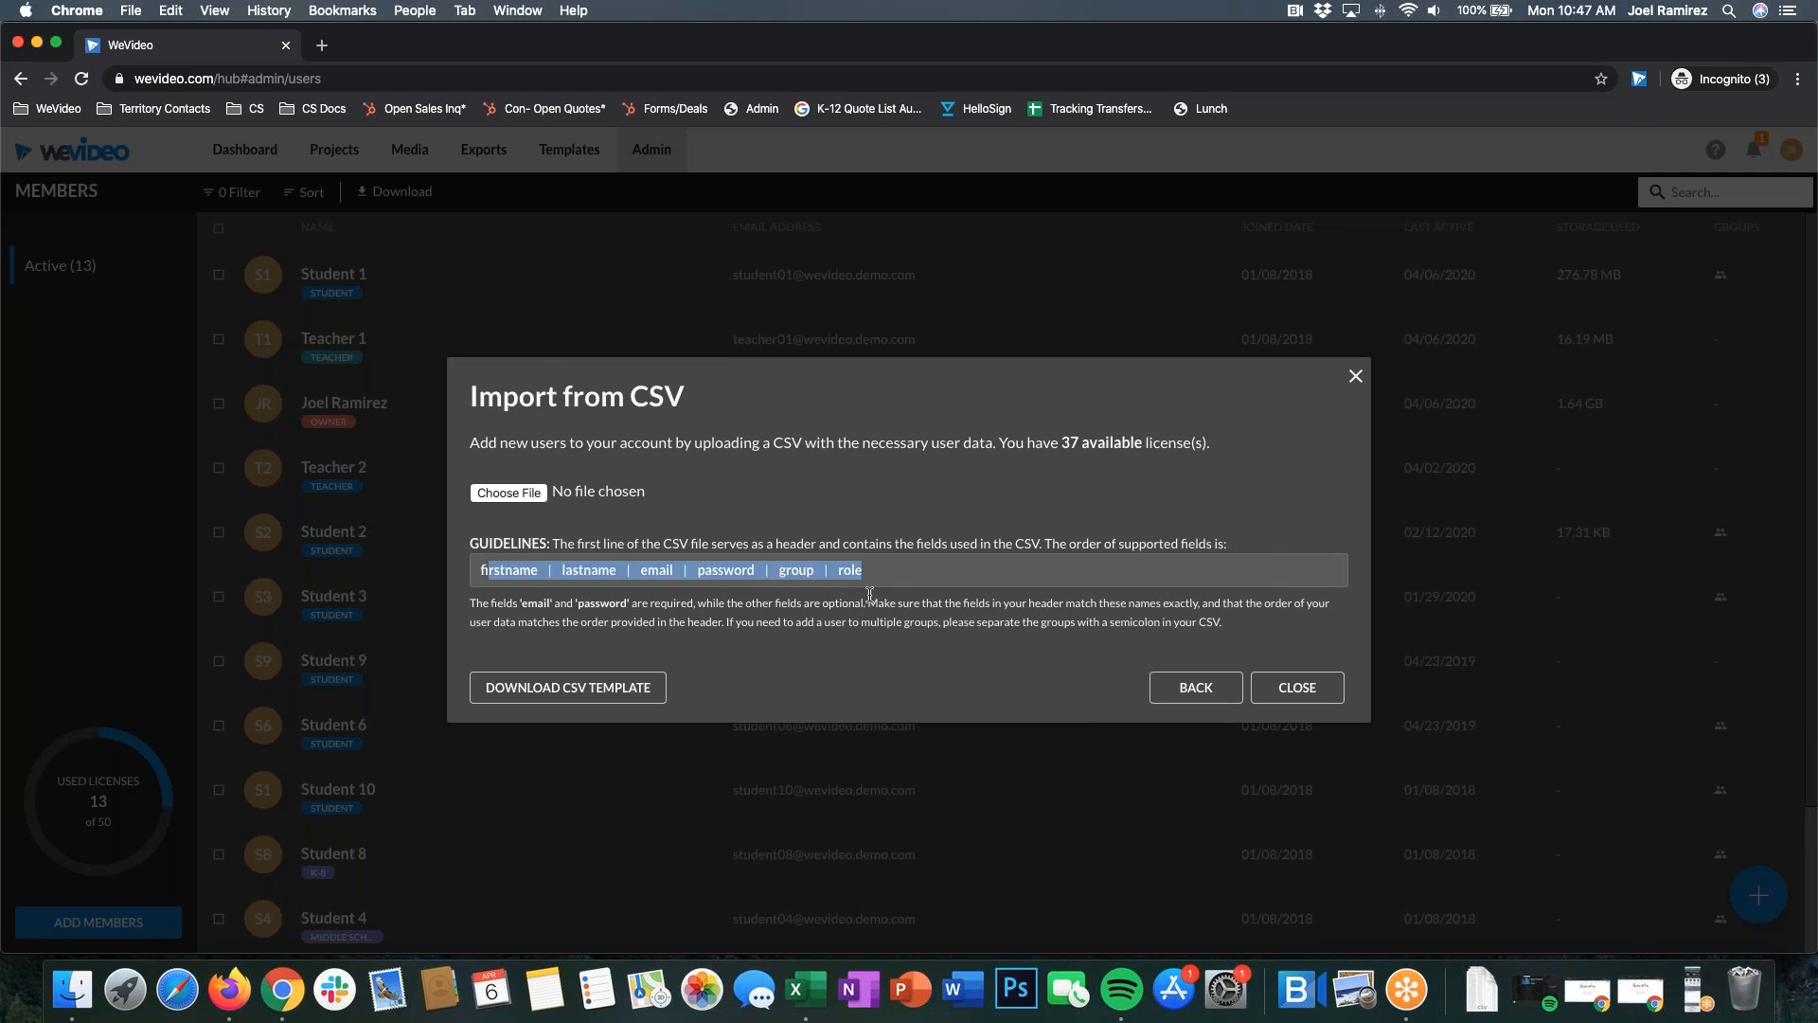
pyautogui.click(870, 595)
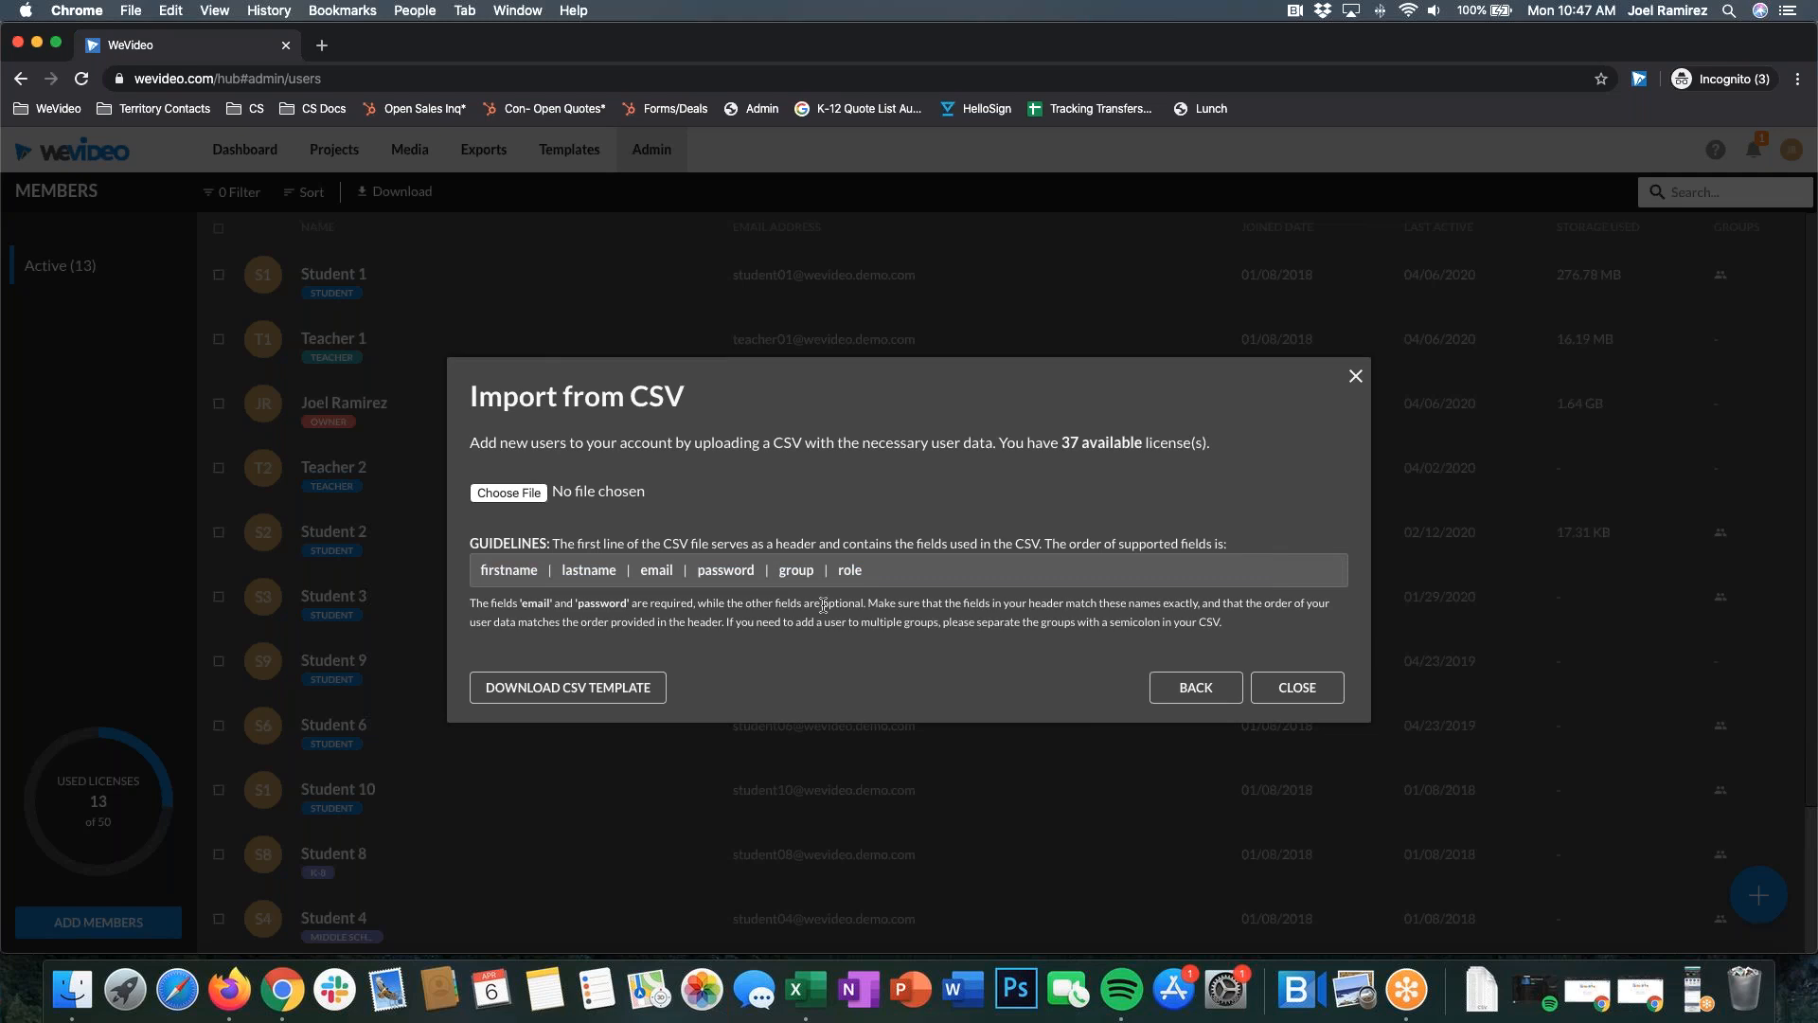
# Step: Highlight the role, firstname to email, and password header fields in the CSV guidelines, and return to the choice of methods
pyautogui.doubleClick(840, 570)
pyautogui.click(838, 571)
pyautogui.moveTo(486, 571); pyautogui.dragTo(689, 571)
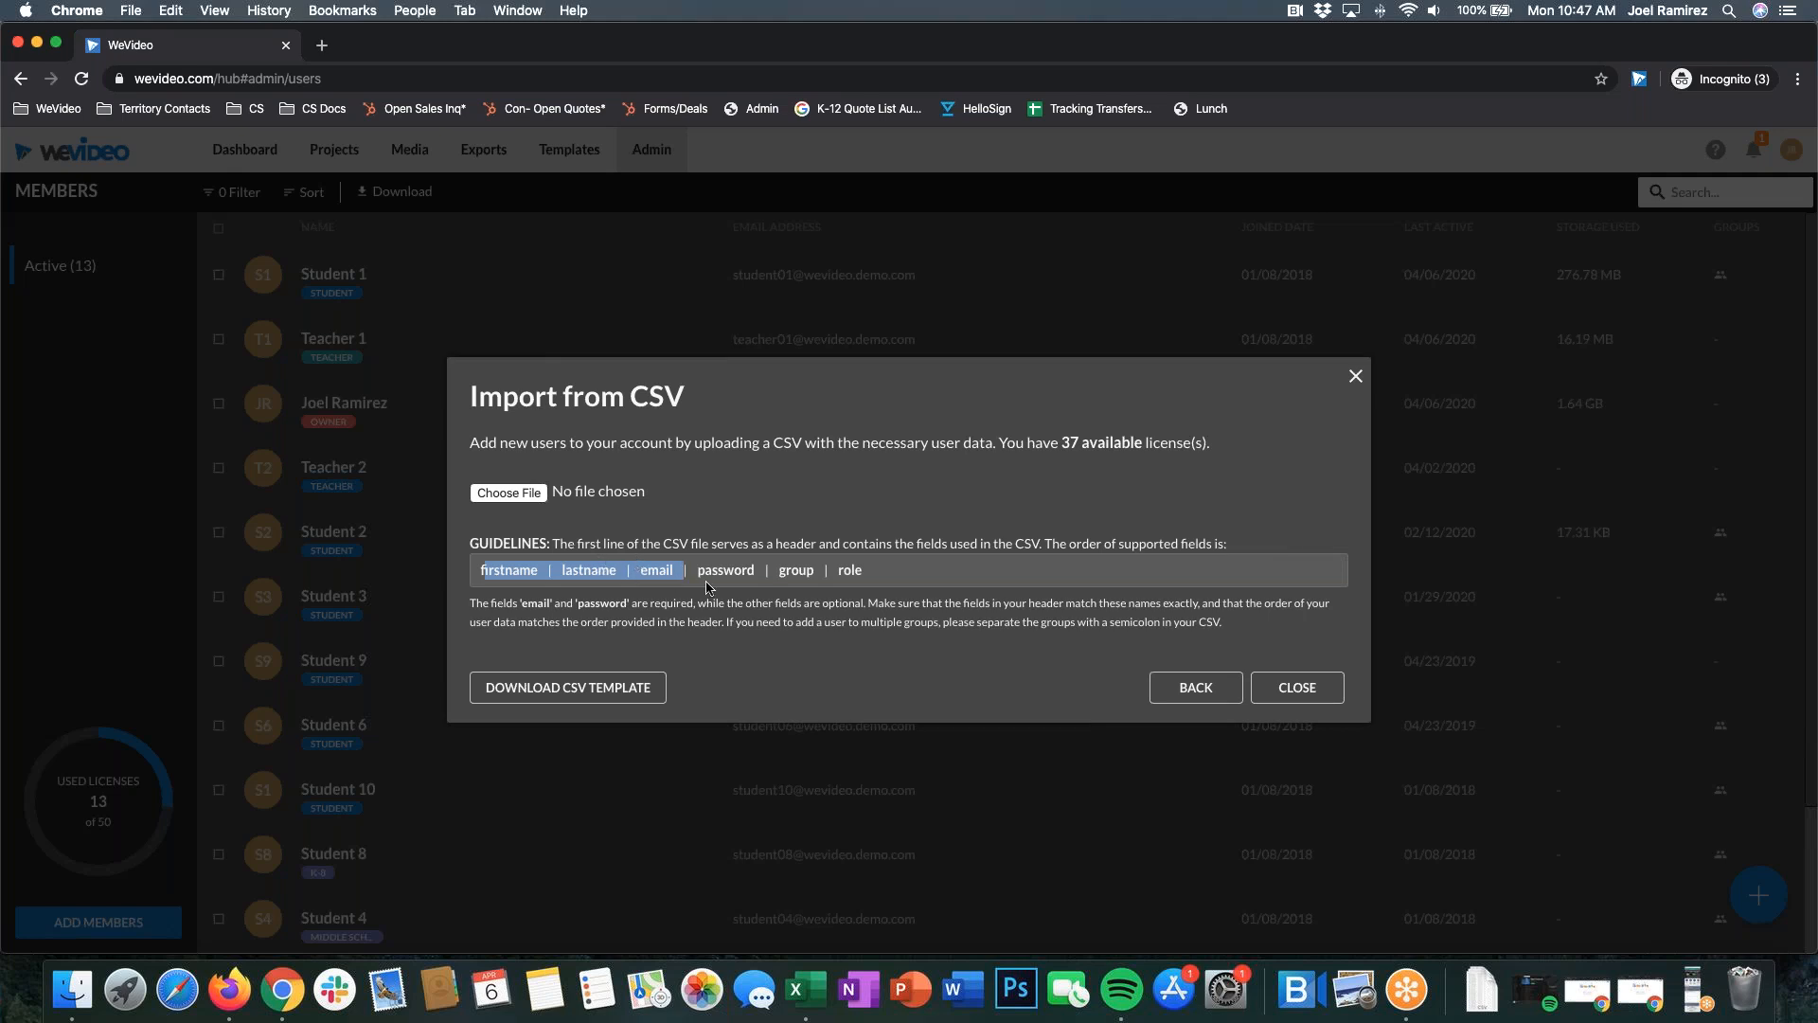
pyautogui.click(704, 587)
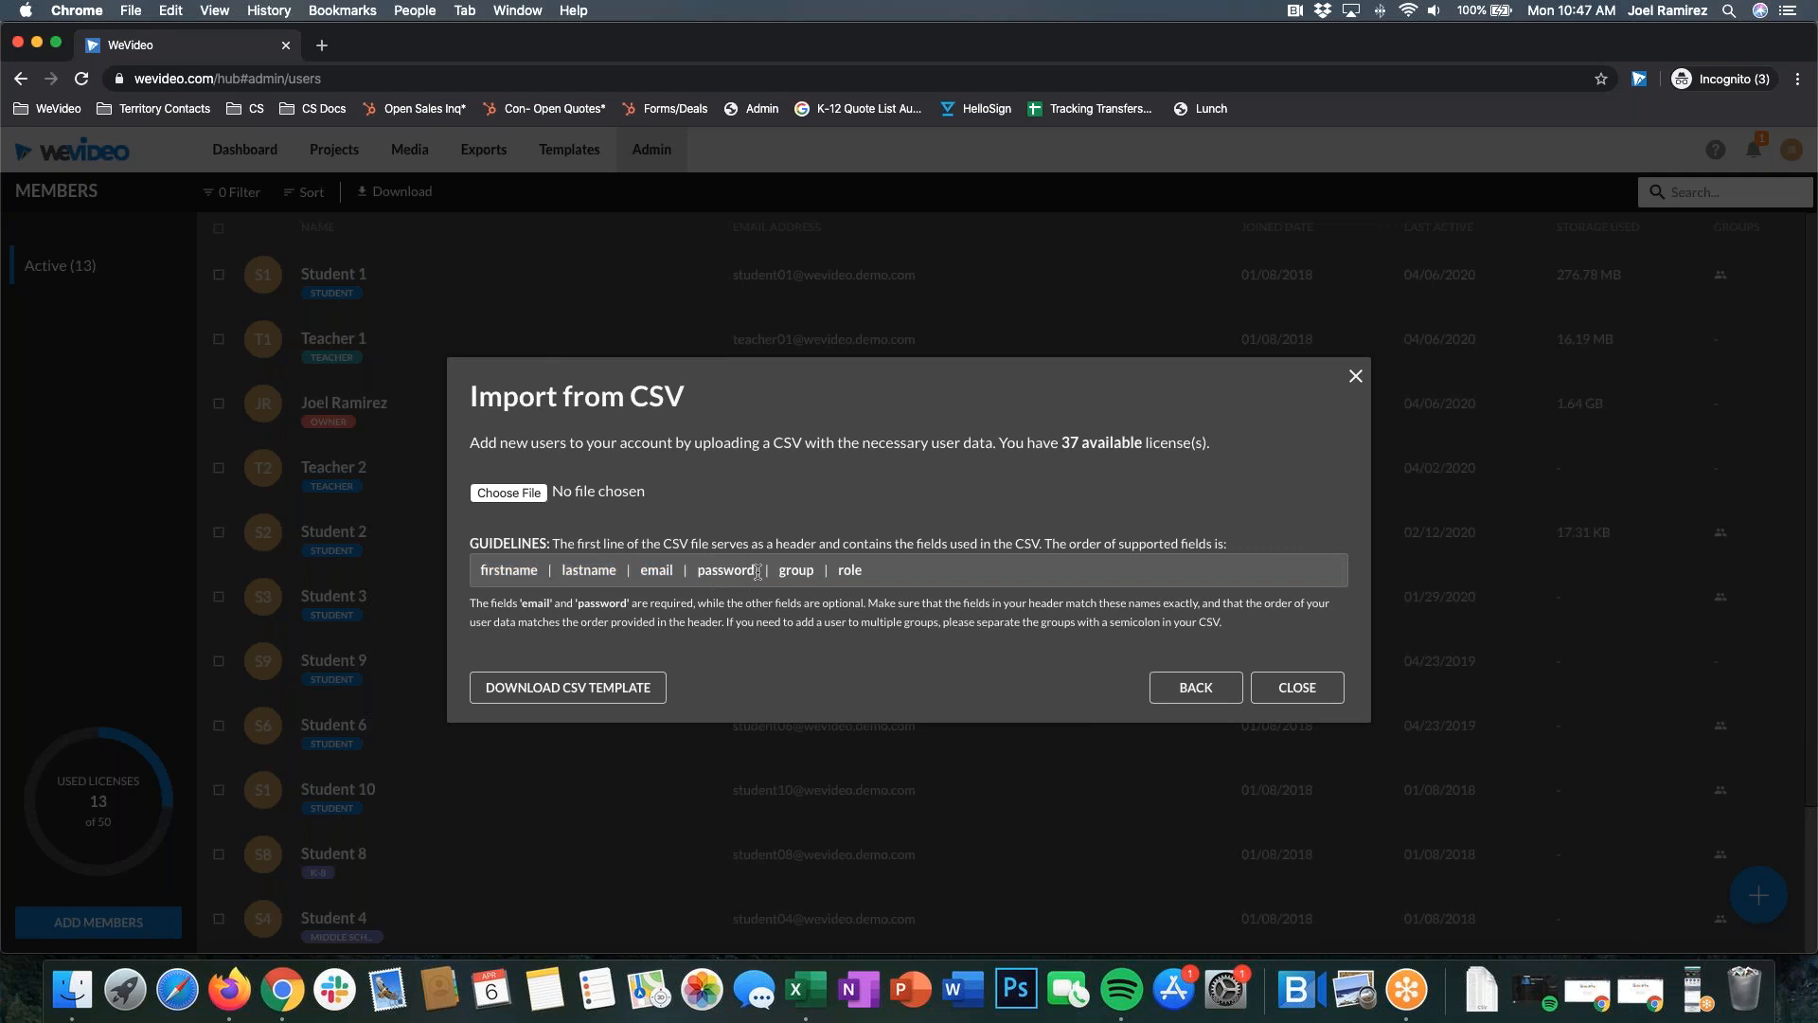
pyautogui.doubleClick(750, 571)
pyautogui.click(718, 573)
pyautogui.click(1190, 701)
# Step: Review the Import from CSV and Sync with Office 365 choices again without opening either method
pyautogui.click(1235, 535)
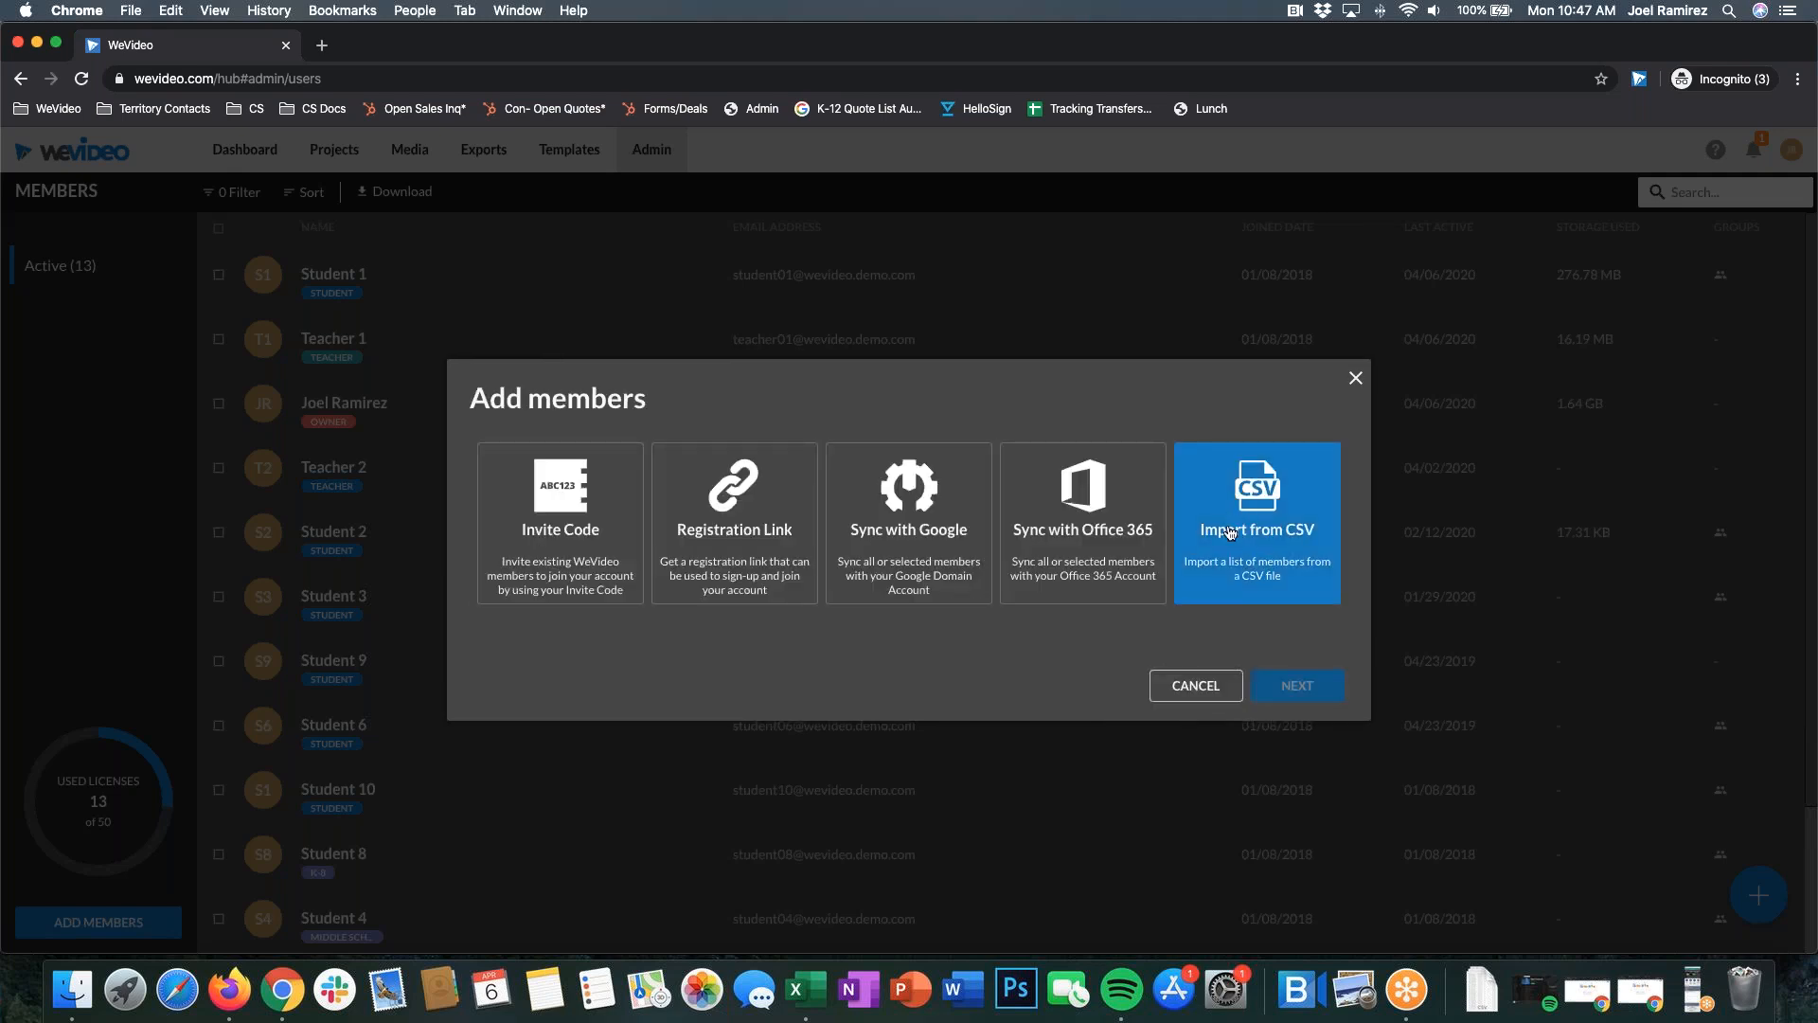
pyautogui.click(1137, 567)
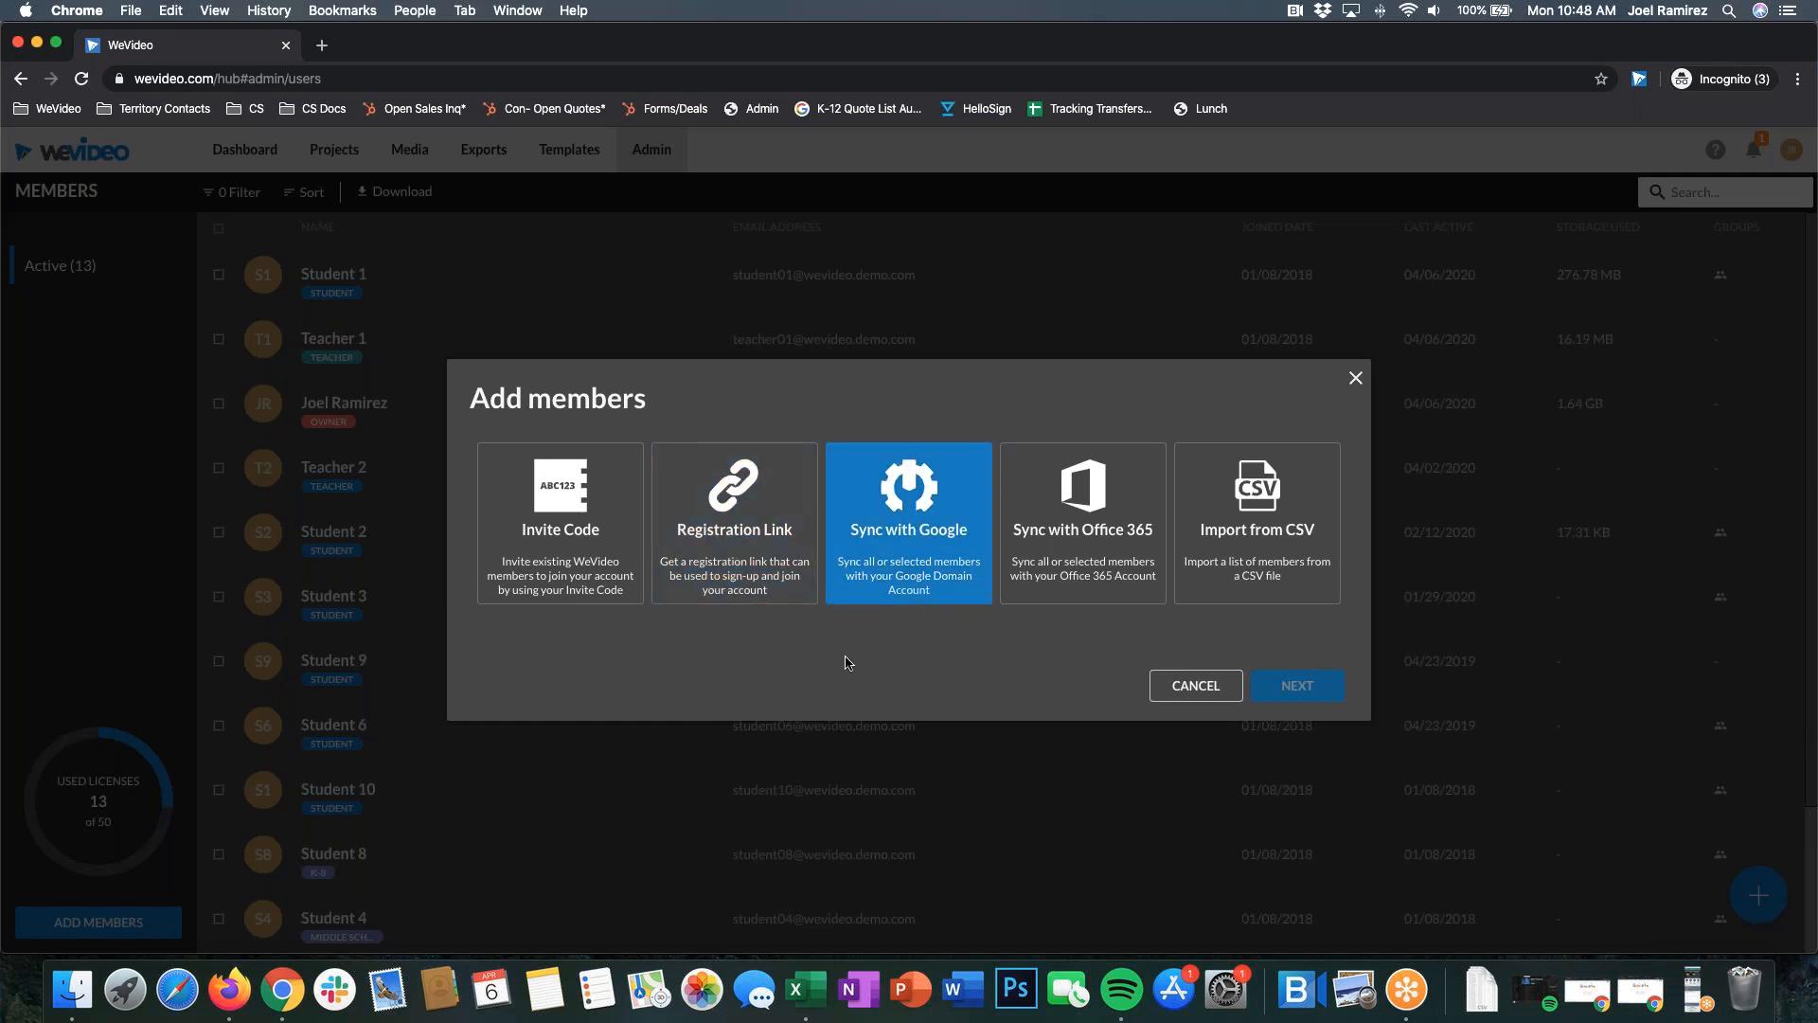
pyautogui.click(1280, 535)
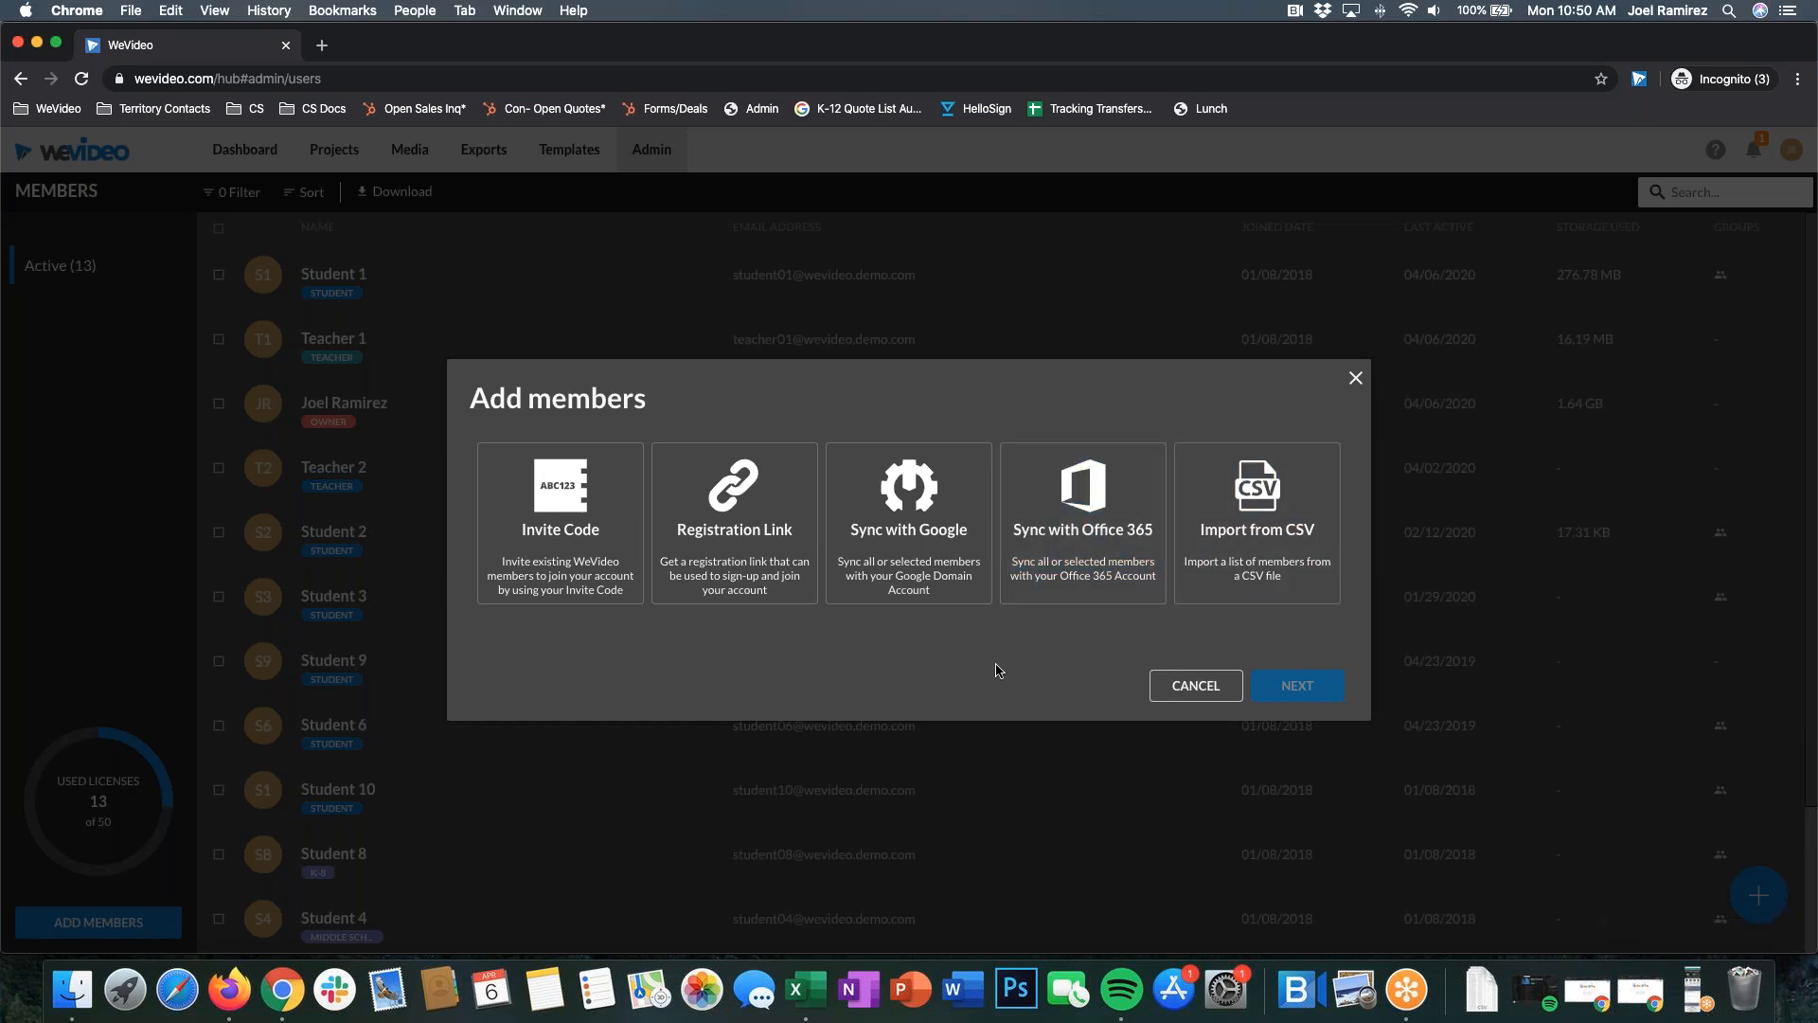
# Step: Cancel adding members and look through the members list from start to end and back
pyautogui.click(1707, 988)
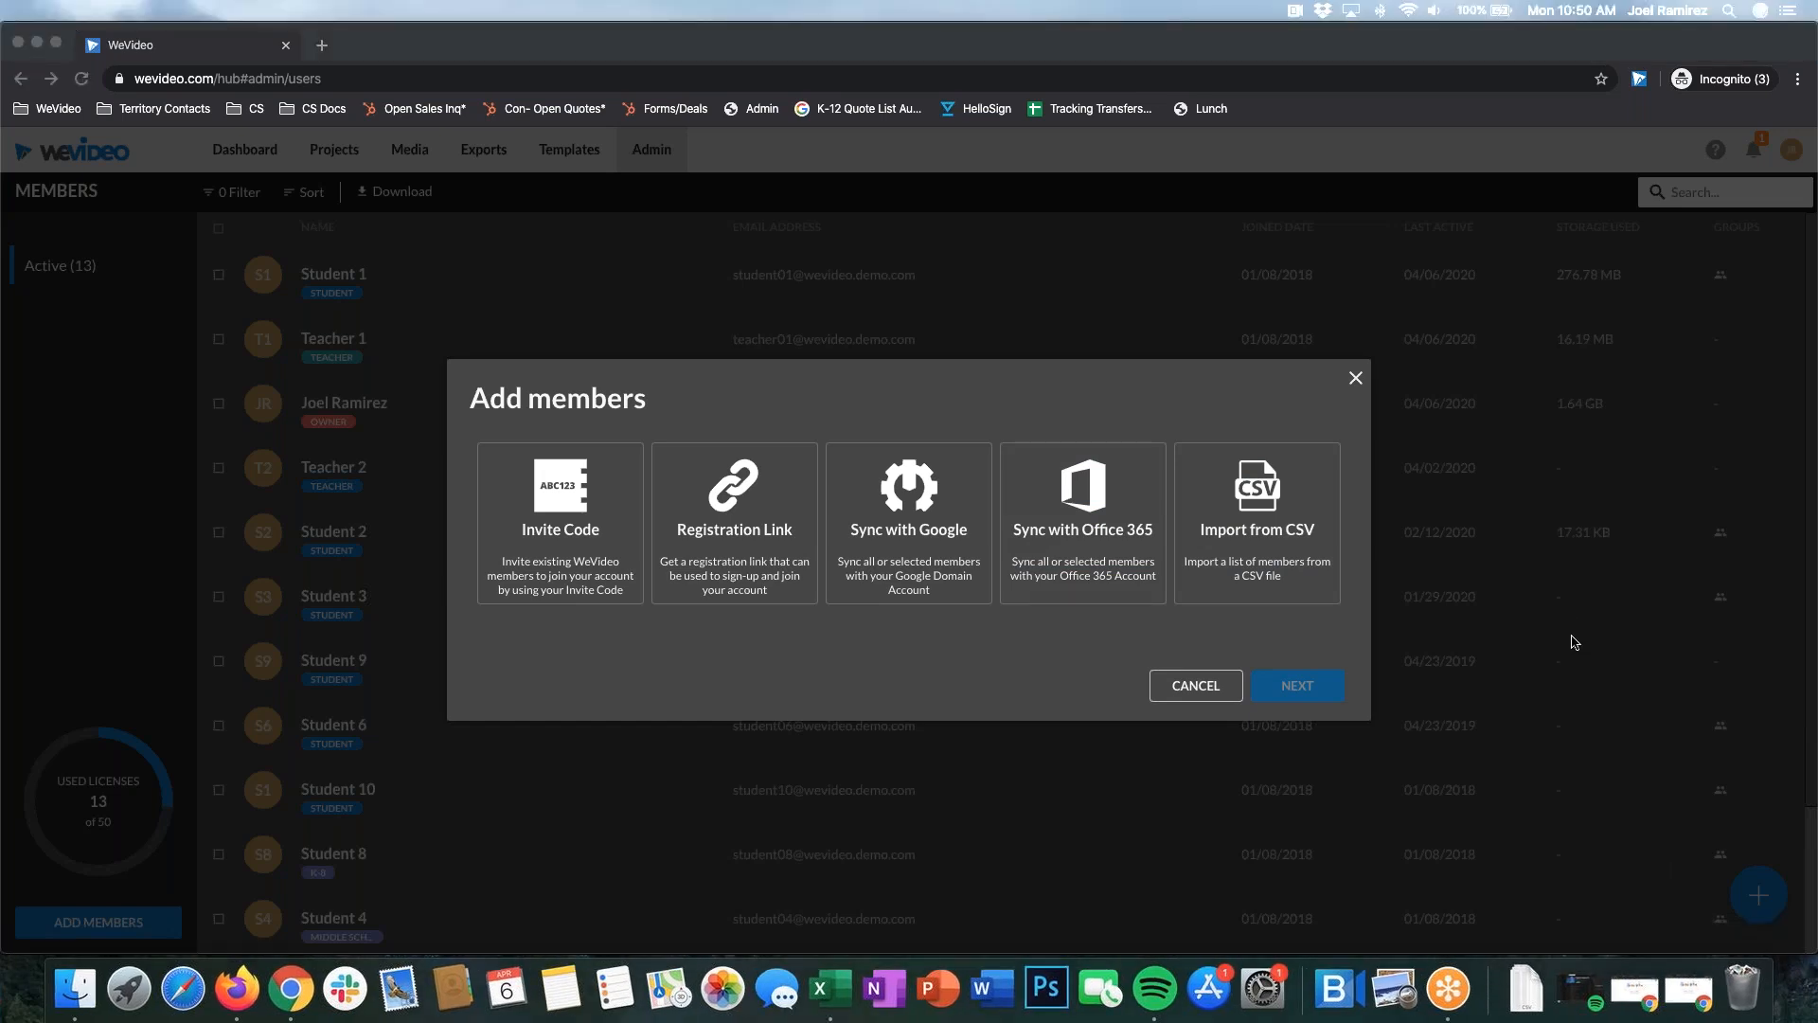
pyautogui.click(1535, 78)
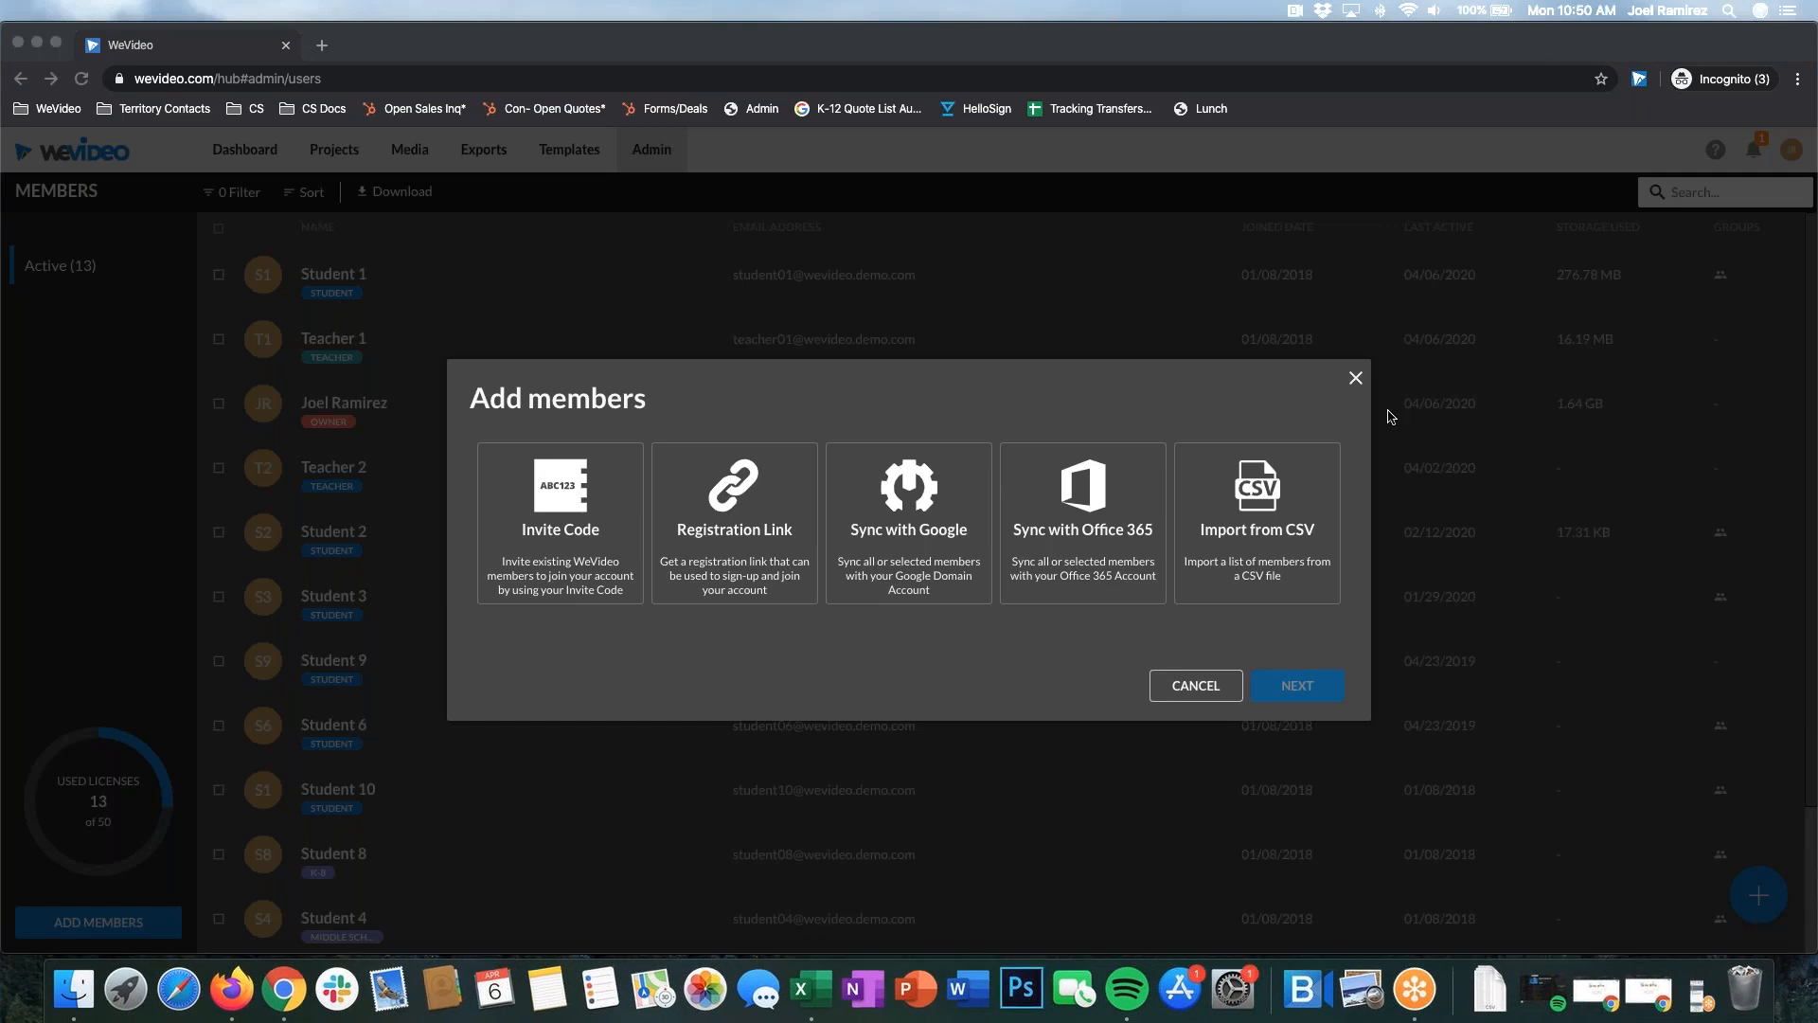
pyautogui.click(1169, 692)
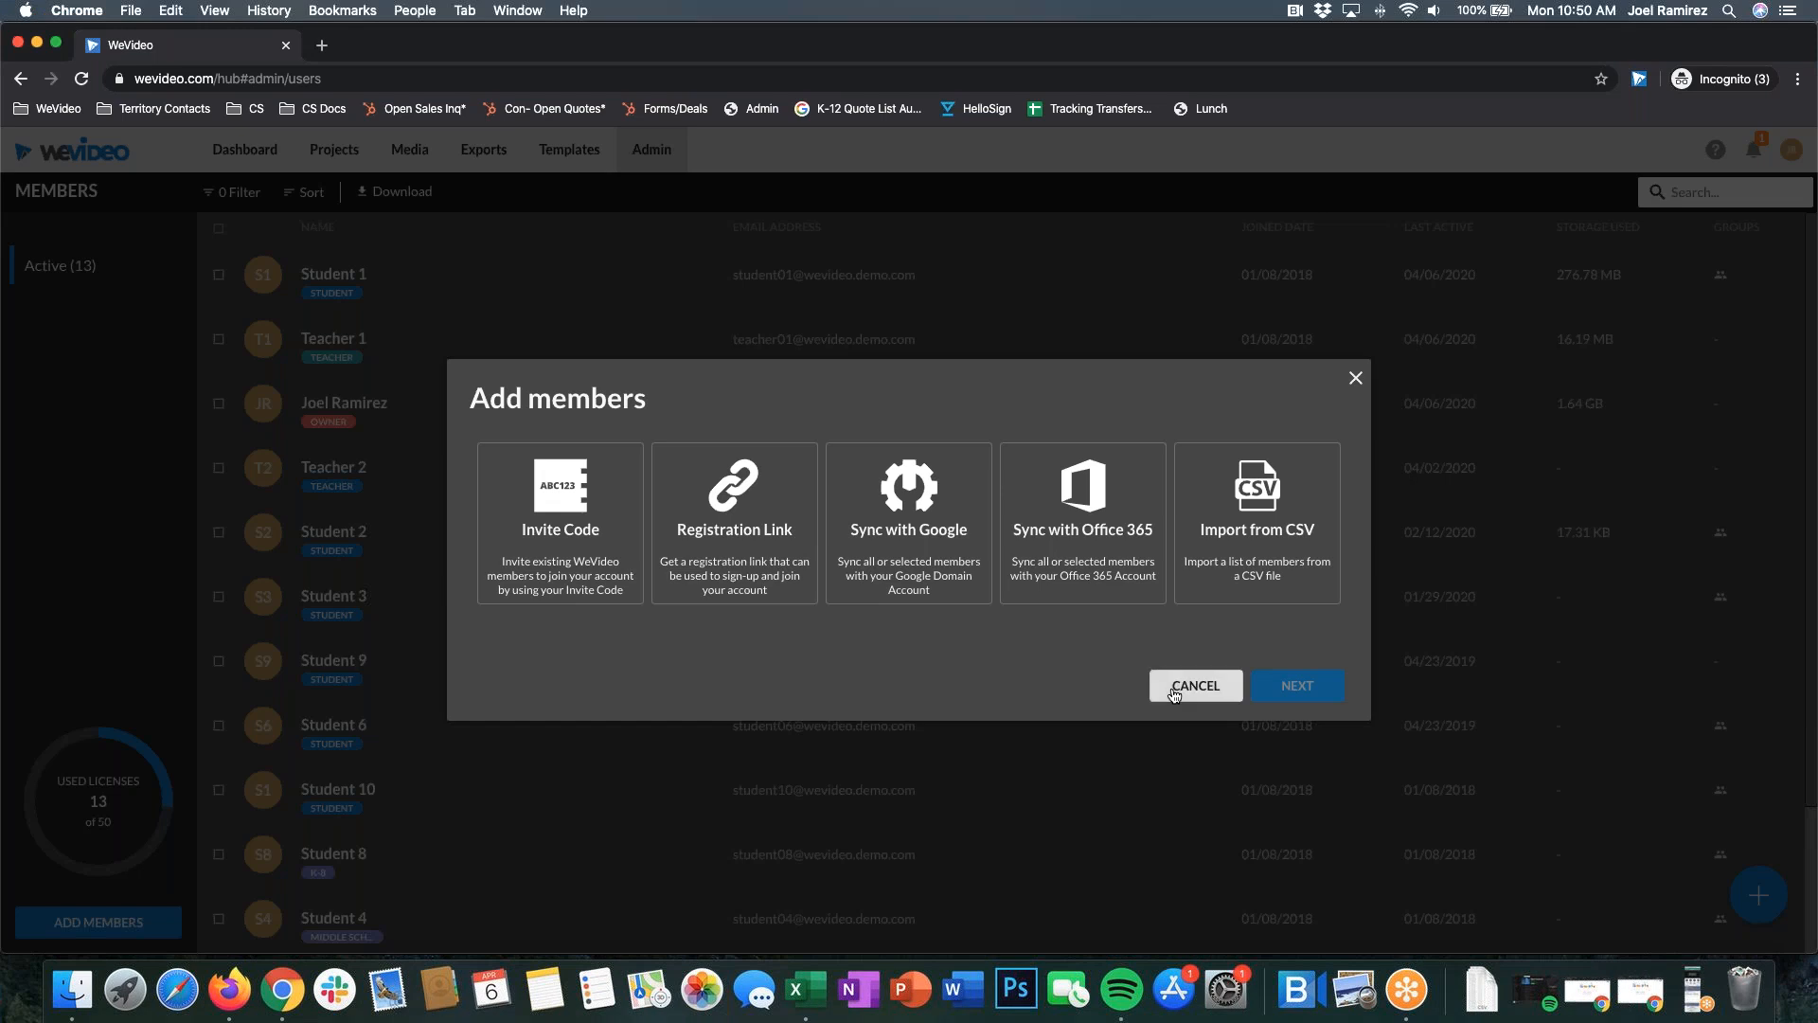
pyautogui.click(1170, 689)
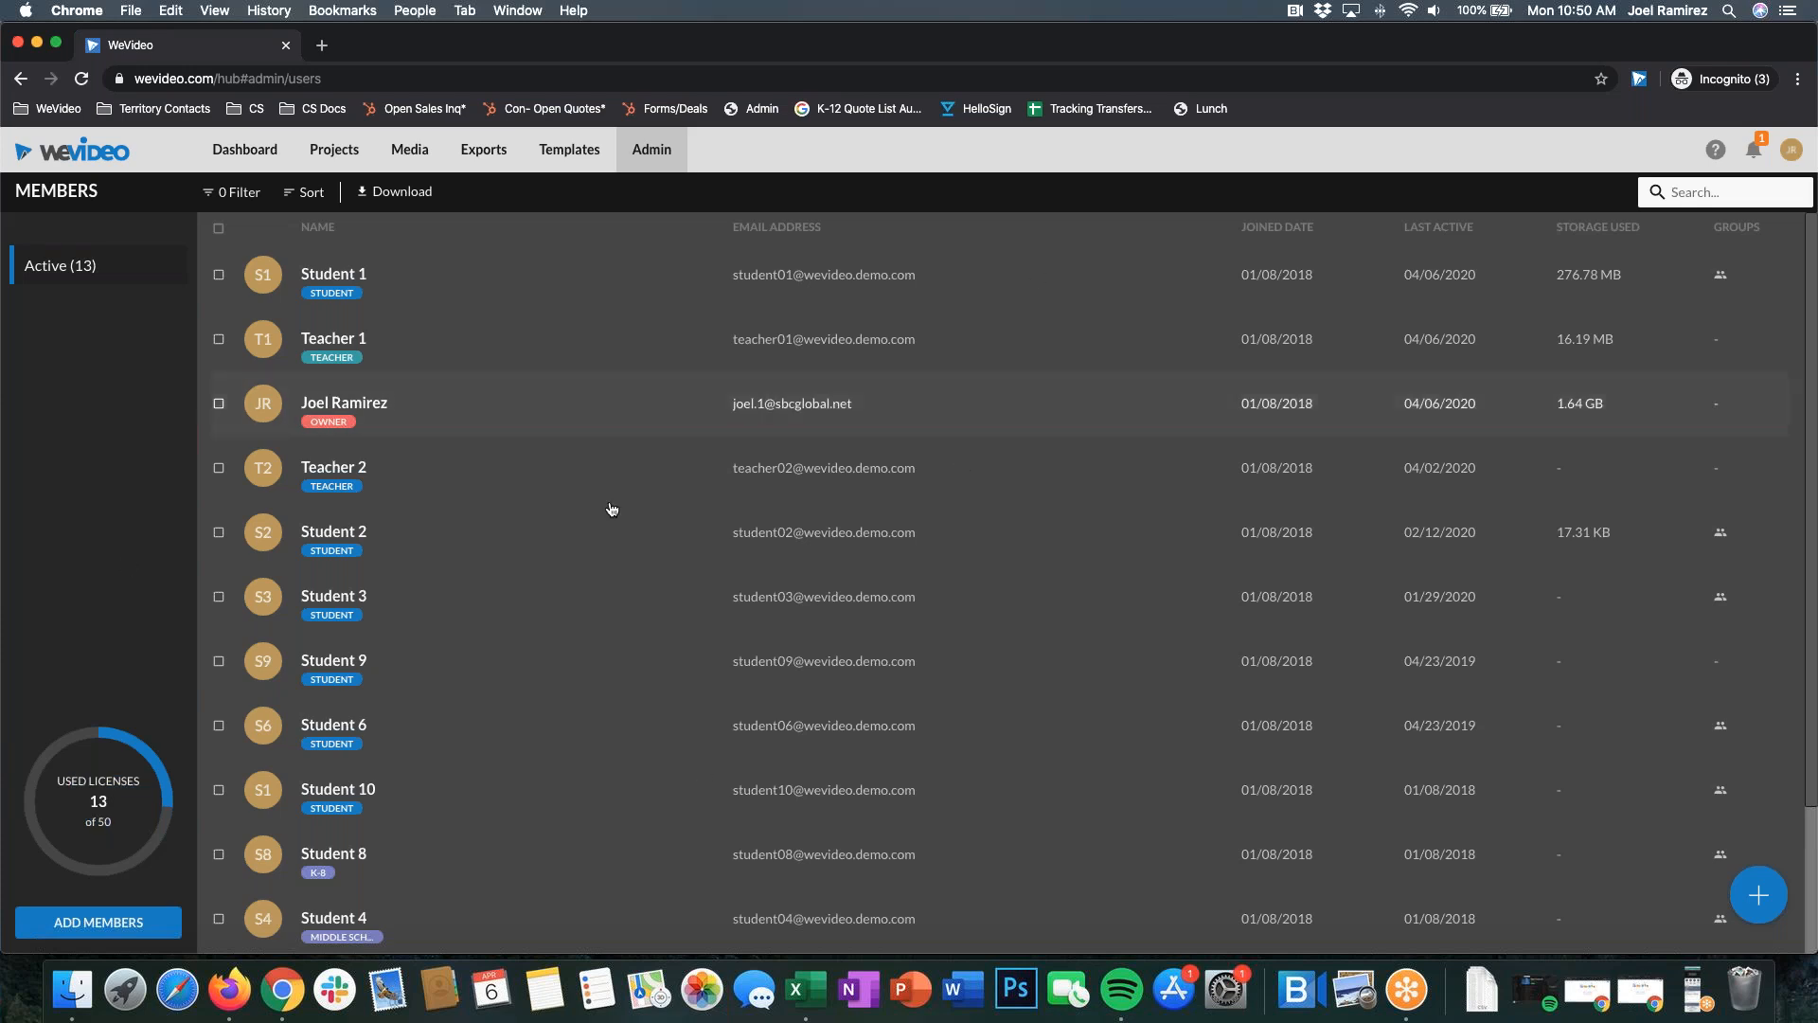
pyautogui.scroll(-3, 663, 568)
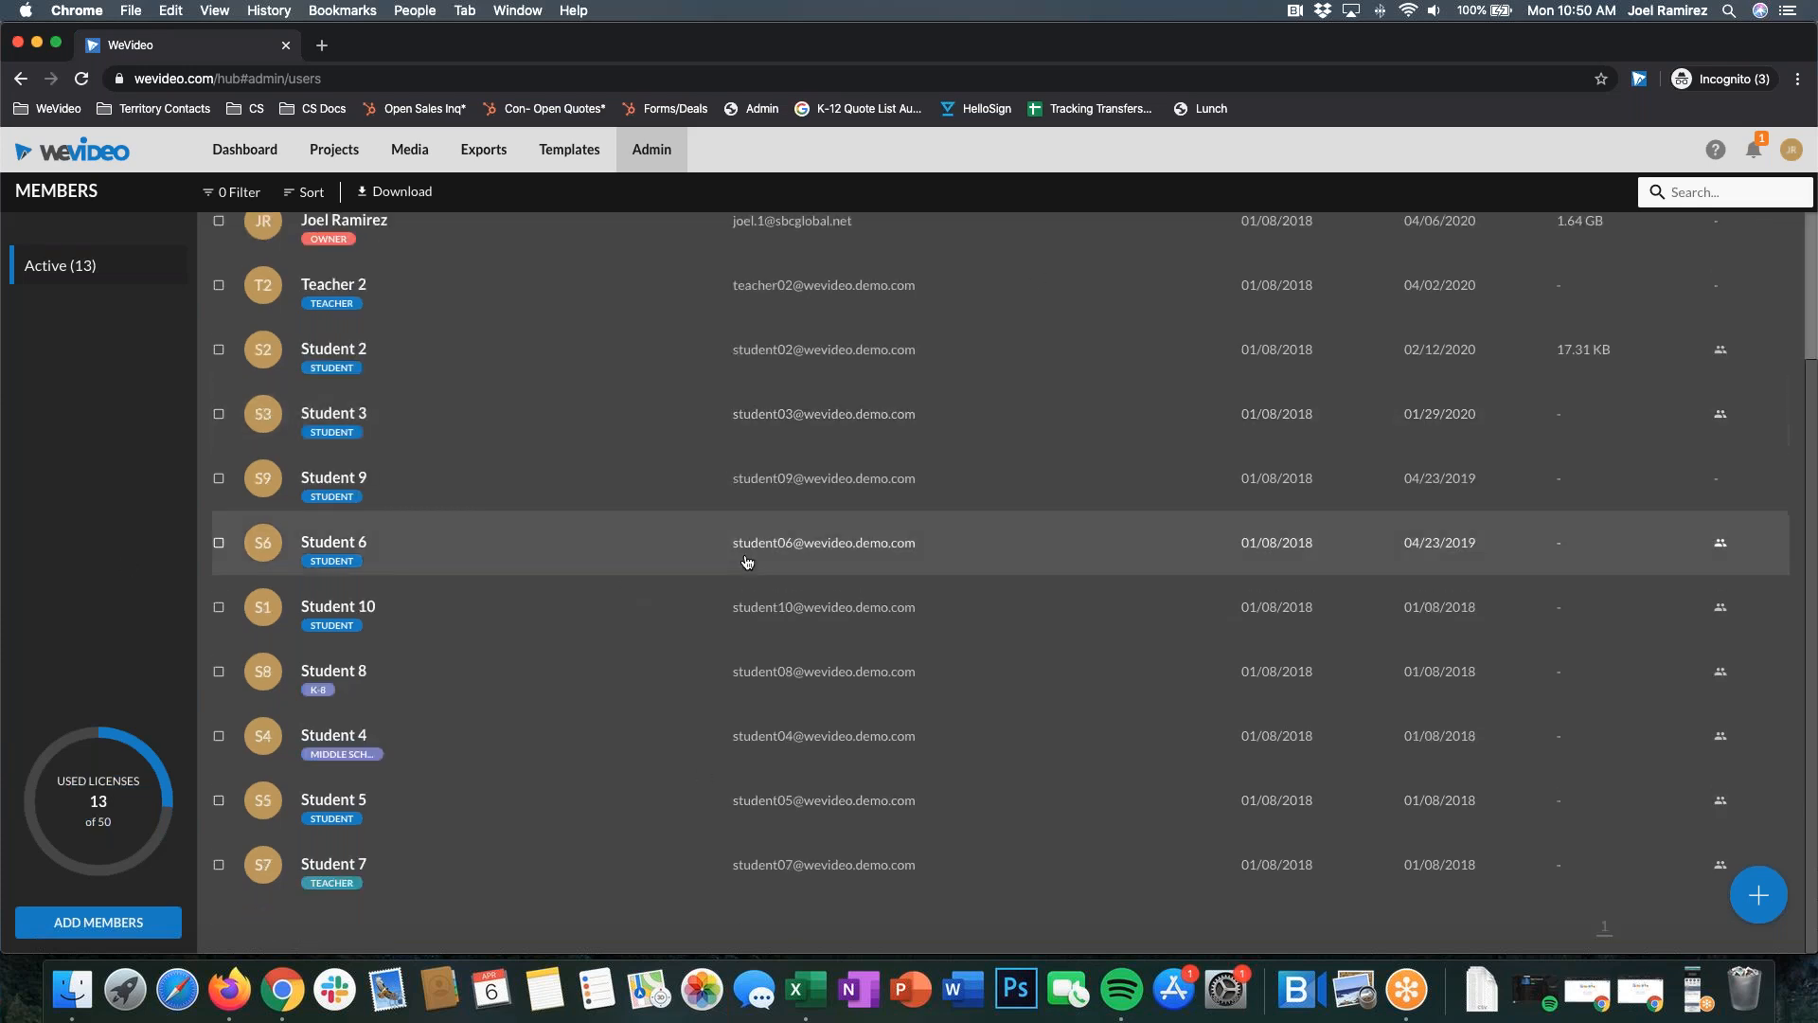
pyautogui.scroll(3, 747, 561)
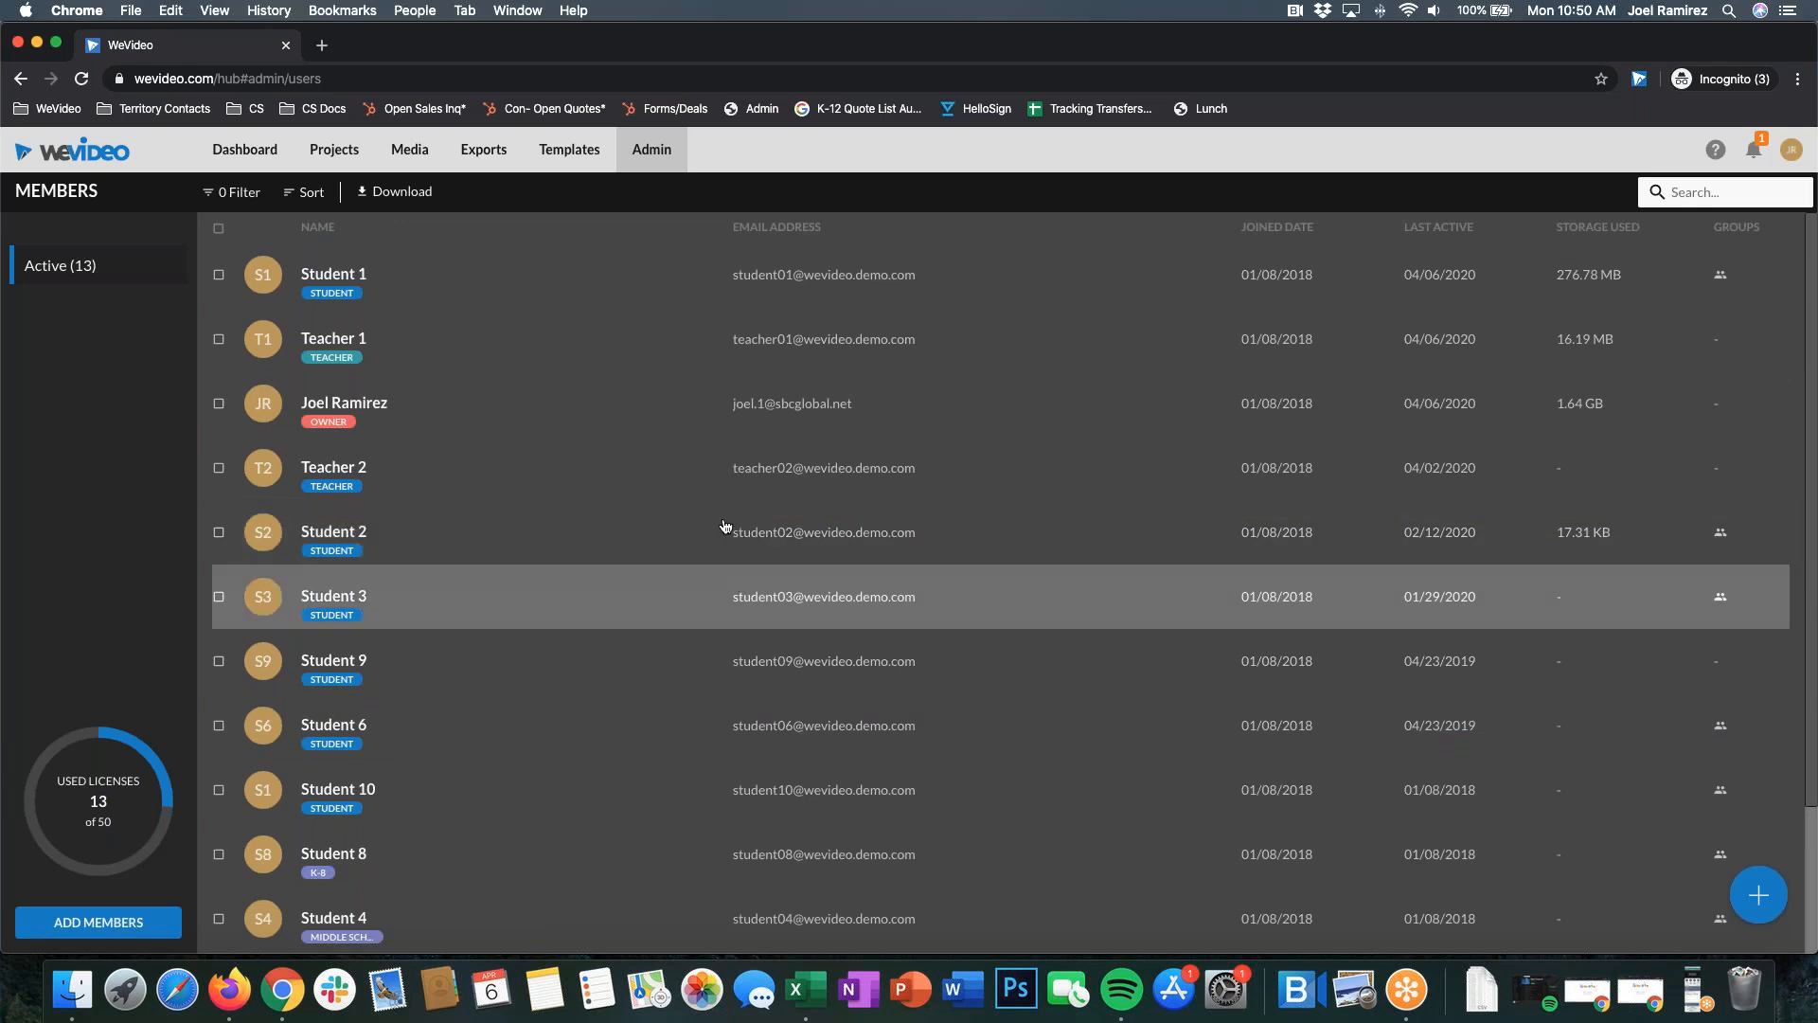
# Step: Open Settings in the administration area and examine the Admin, Teacher and Student role permissions, going through the full Student list
pyautogui.click(663, 161)
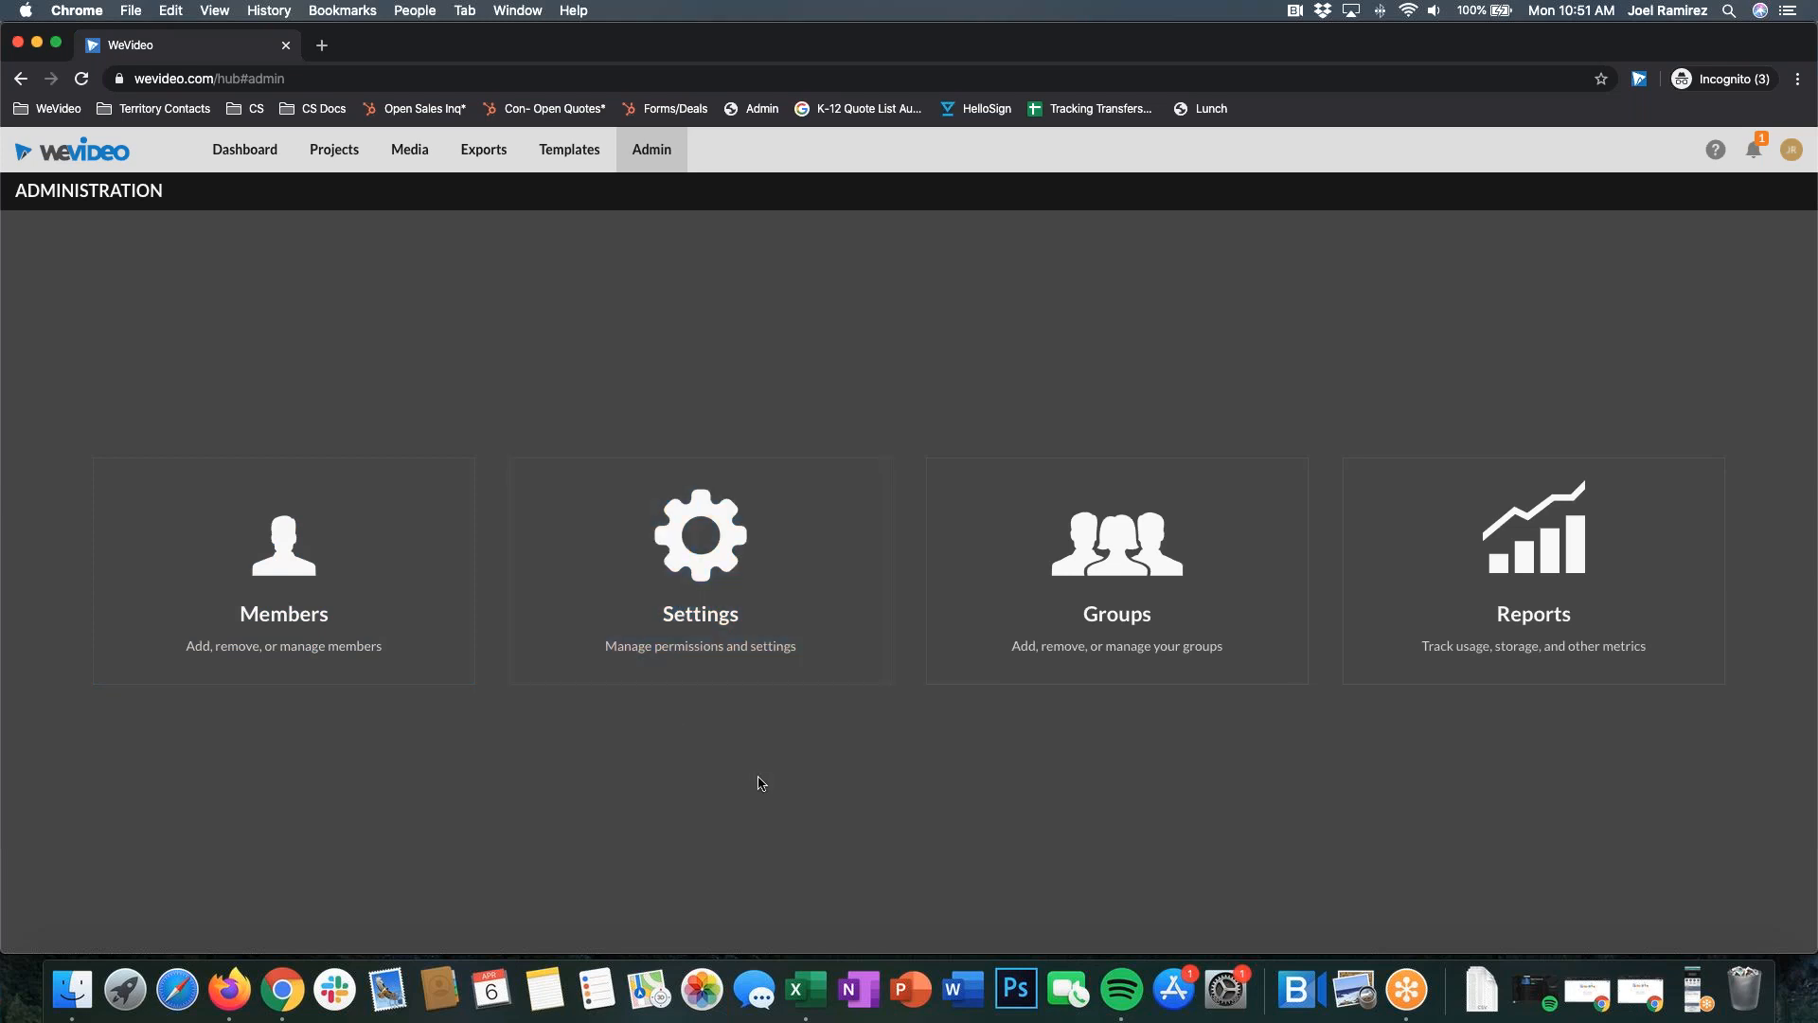
pyautogui.click(689, 545)
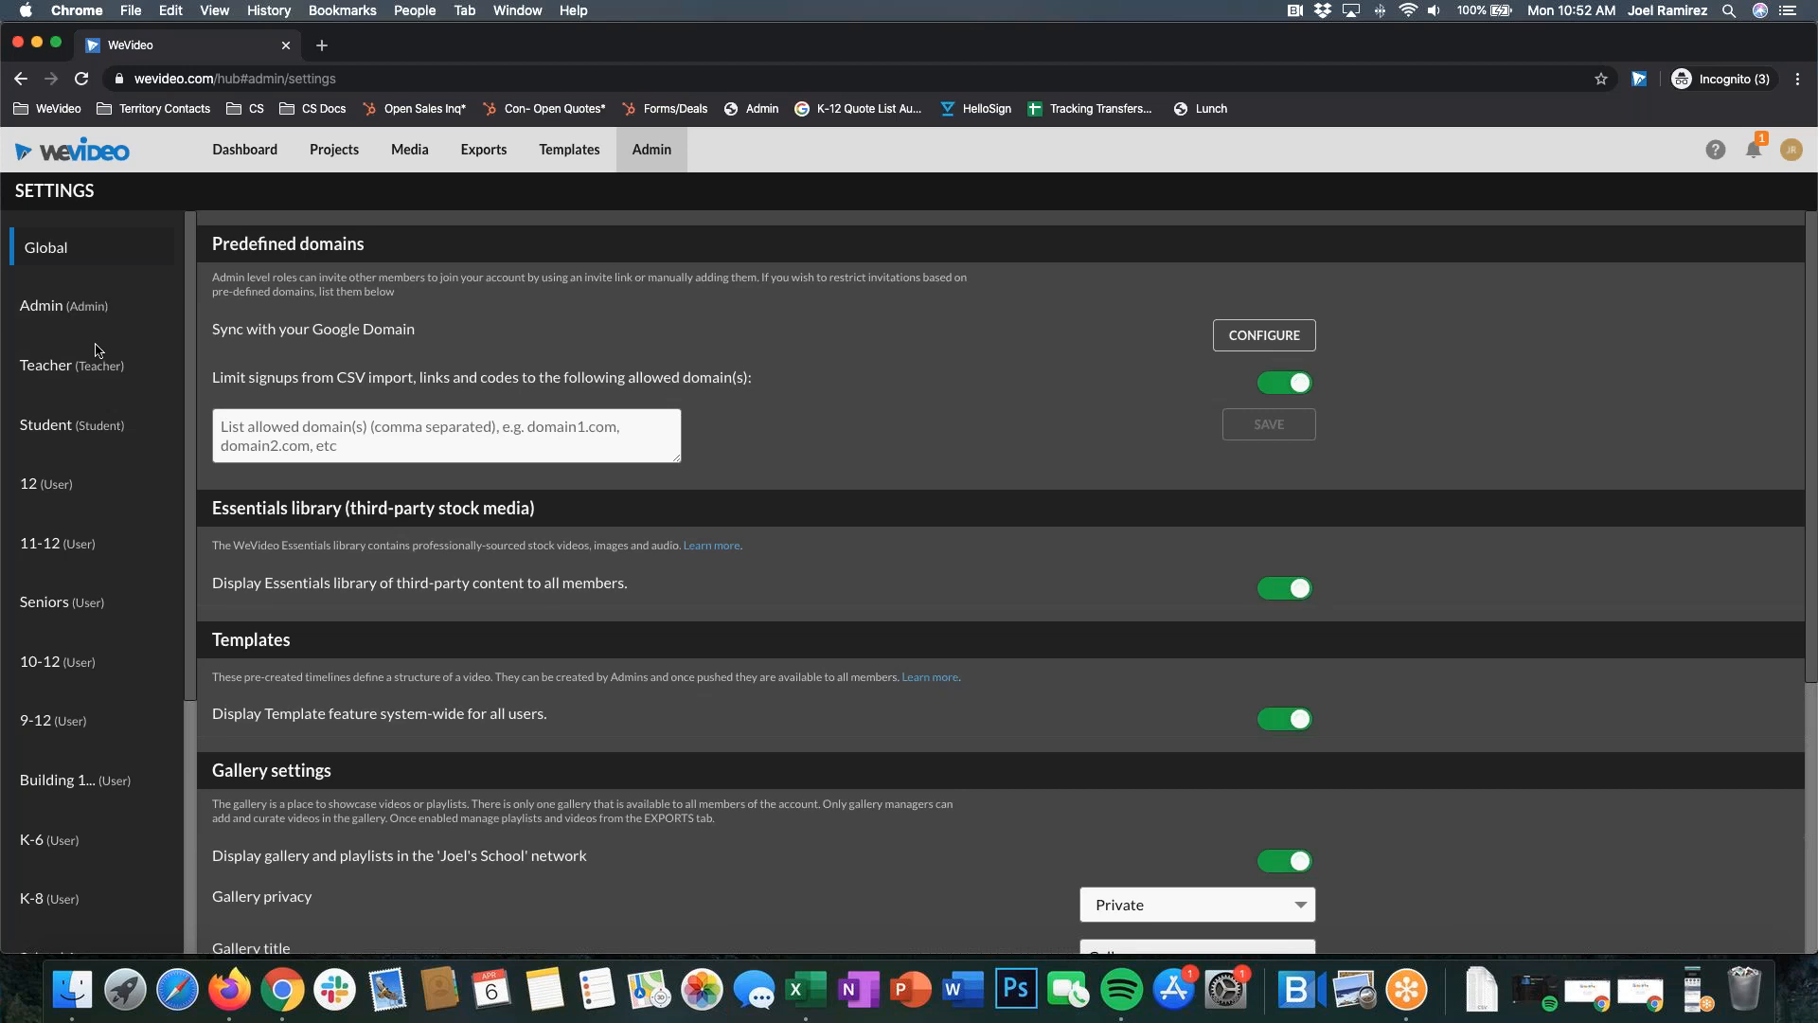
pyautogui.click(86, 304)
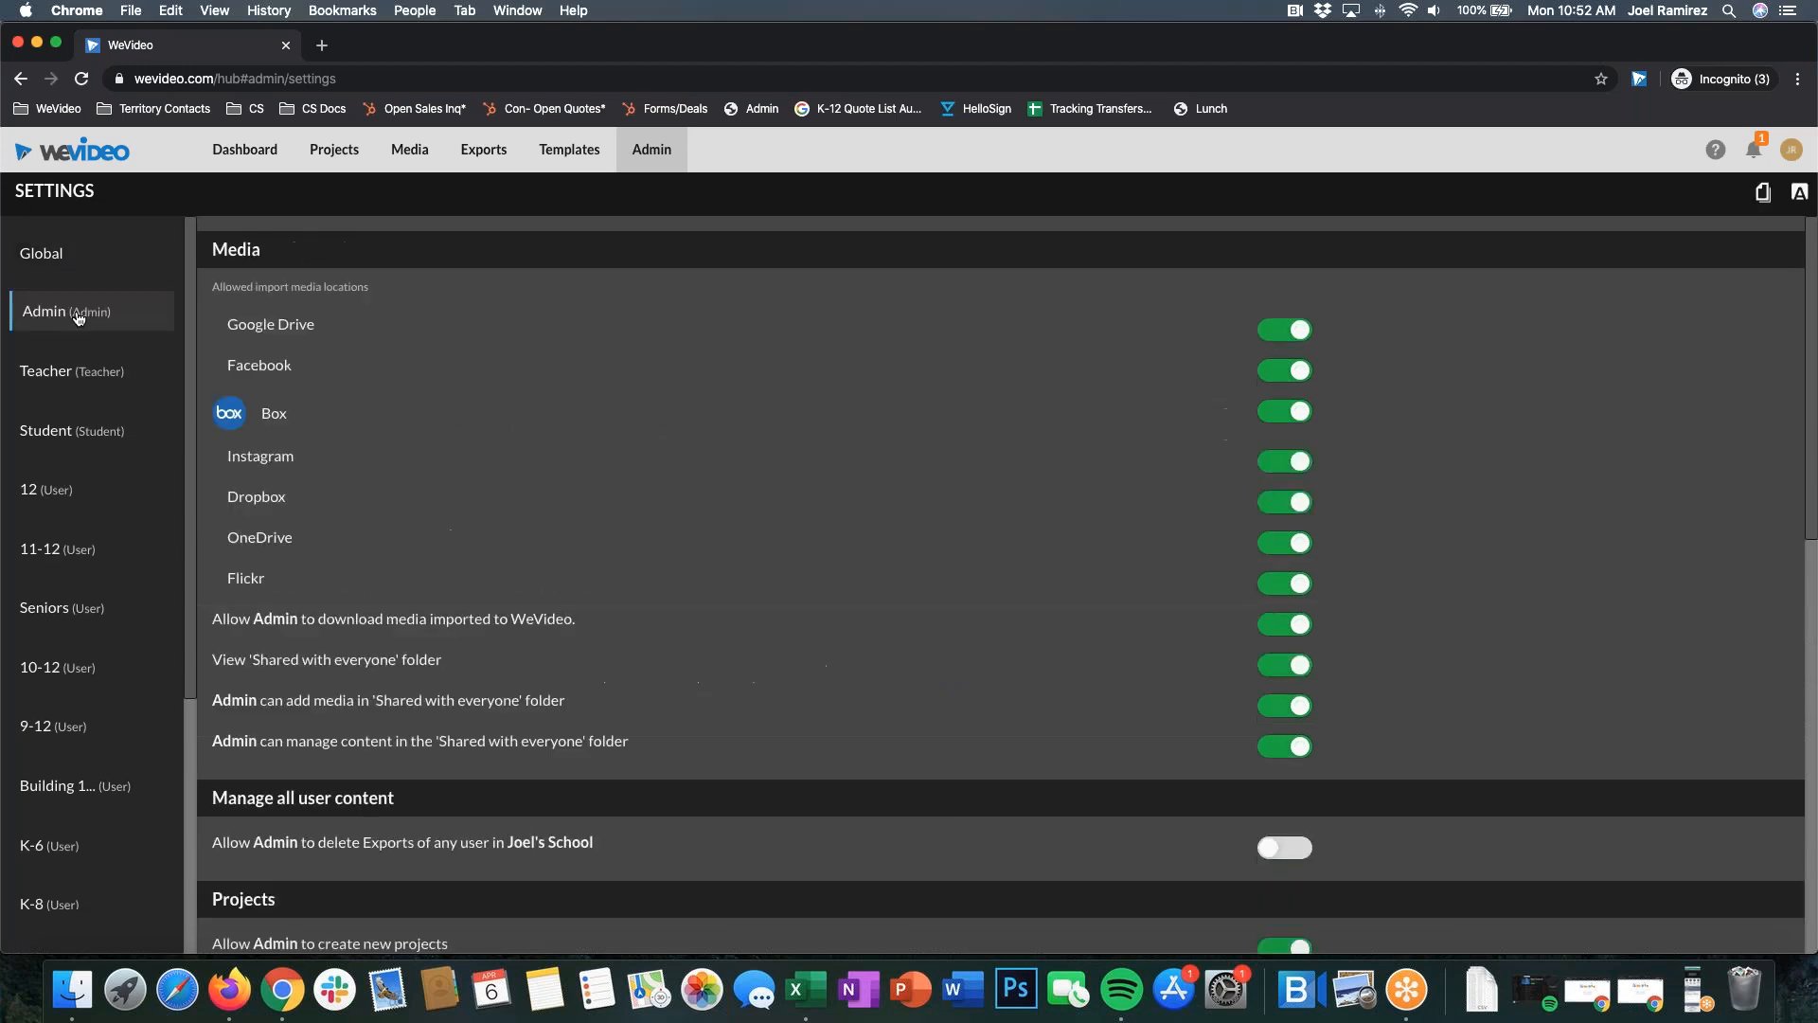
pyautogui.click(49, 368)
pyautogui.click(45, 423)
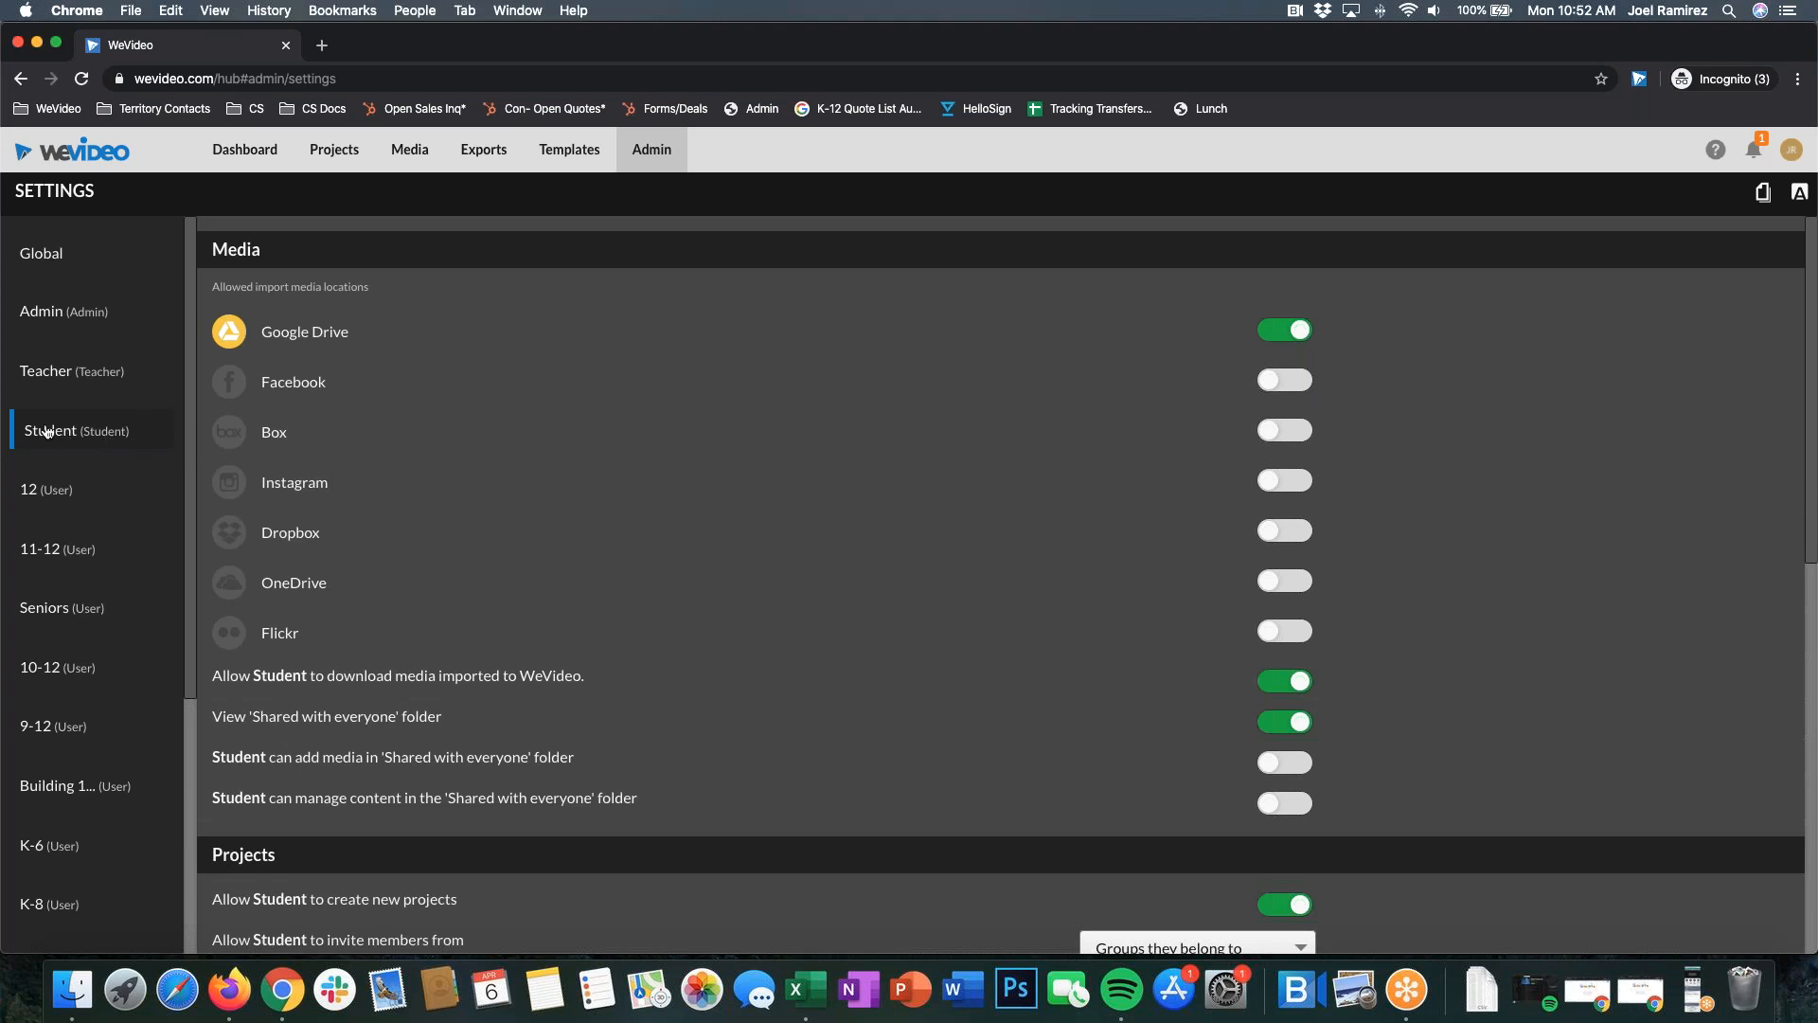
pyautogui.scroll(-10, 1174, 523)
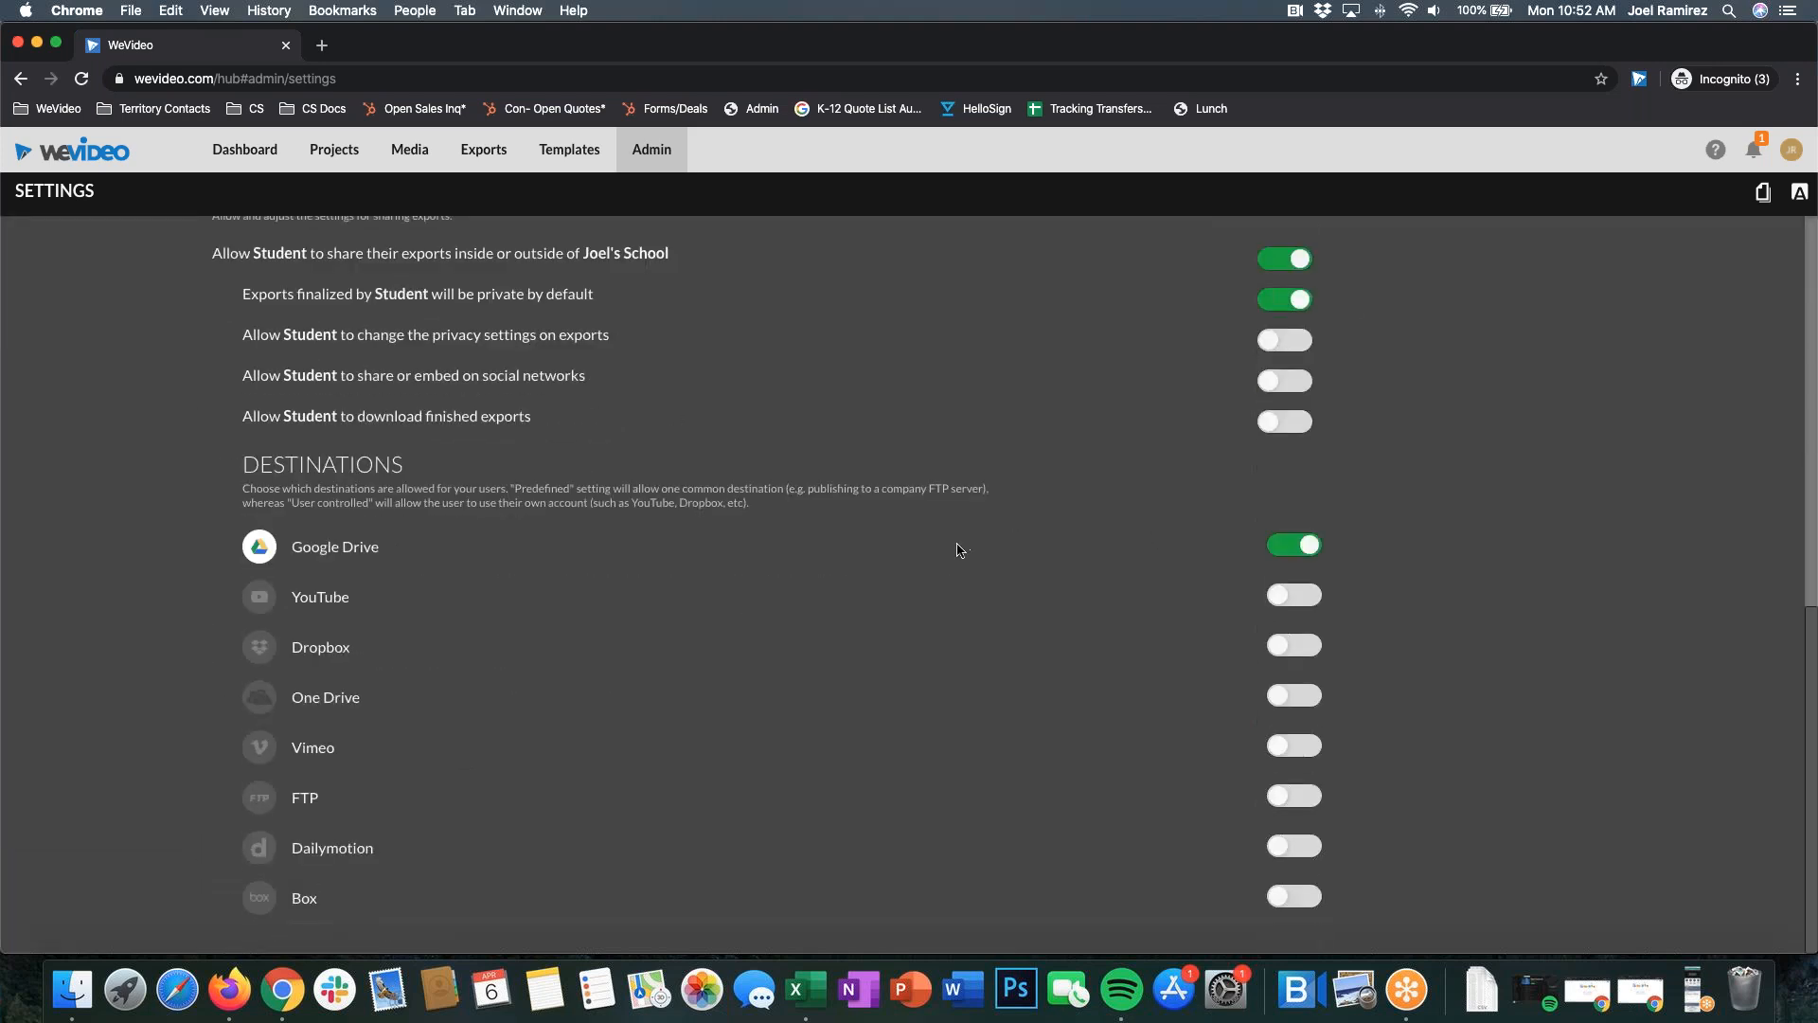
pyautogui.scroll(10, 959, 550)
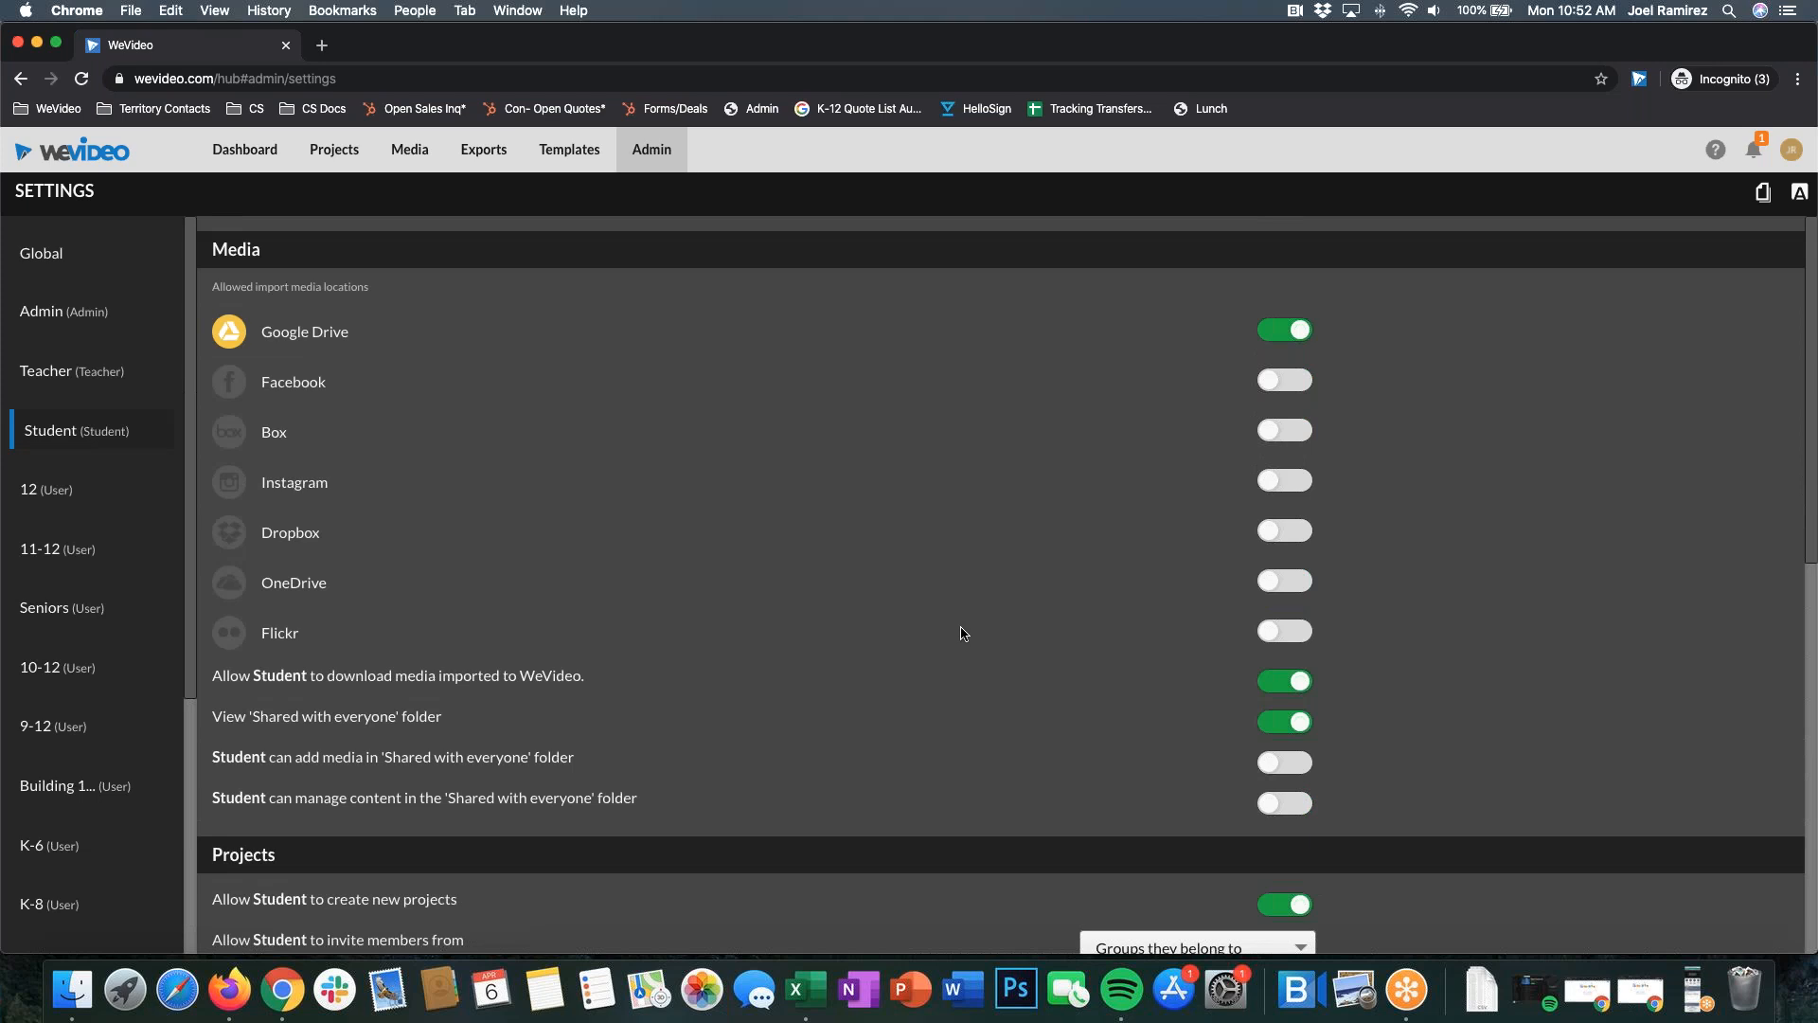
# Step: Open the Teacher role's permissions and examine them from the import media locations through to the sharing destinations
pyautogui.scroll(-5, 961, 632)
pyautogui.scroll(5, 815, 324)
pyautogui.click(59, 368)
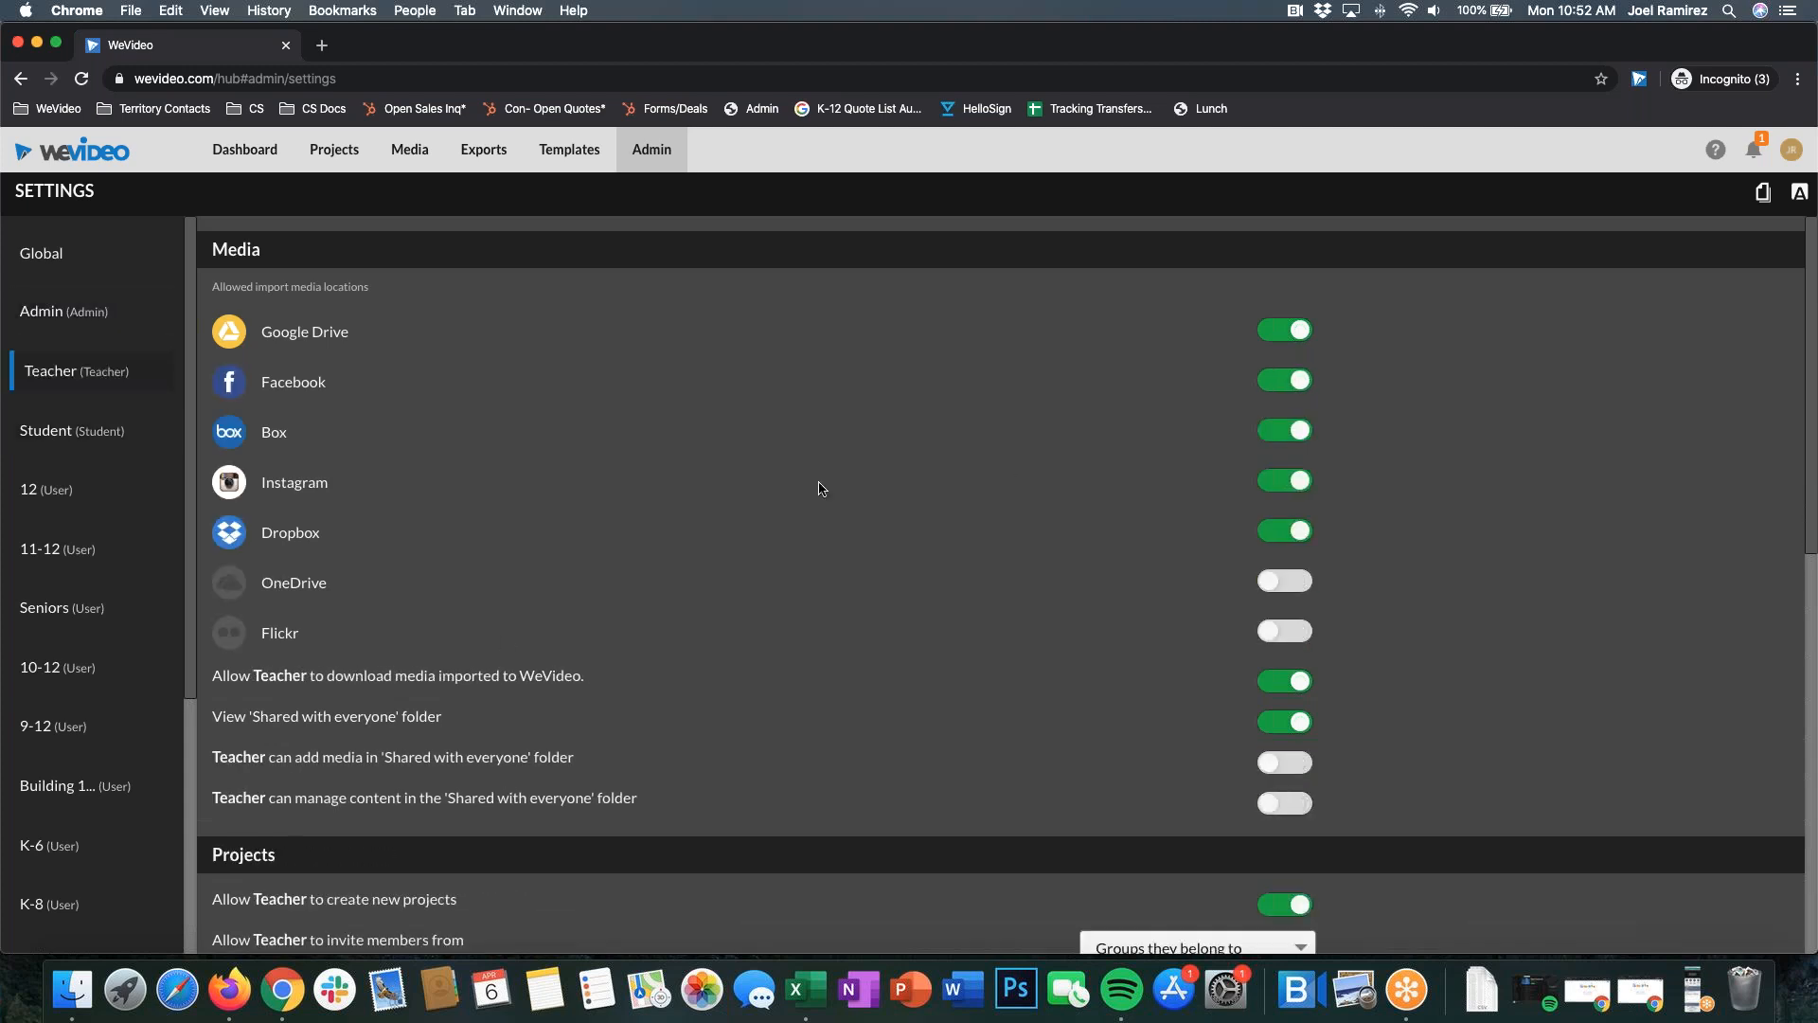
pyautogui.scroll(-10, 1004, 477)
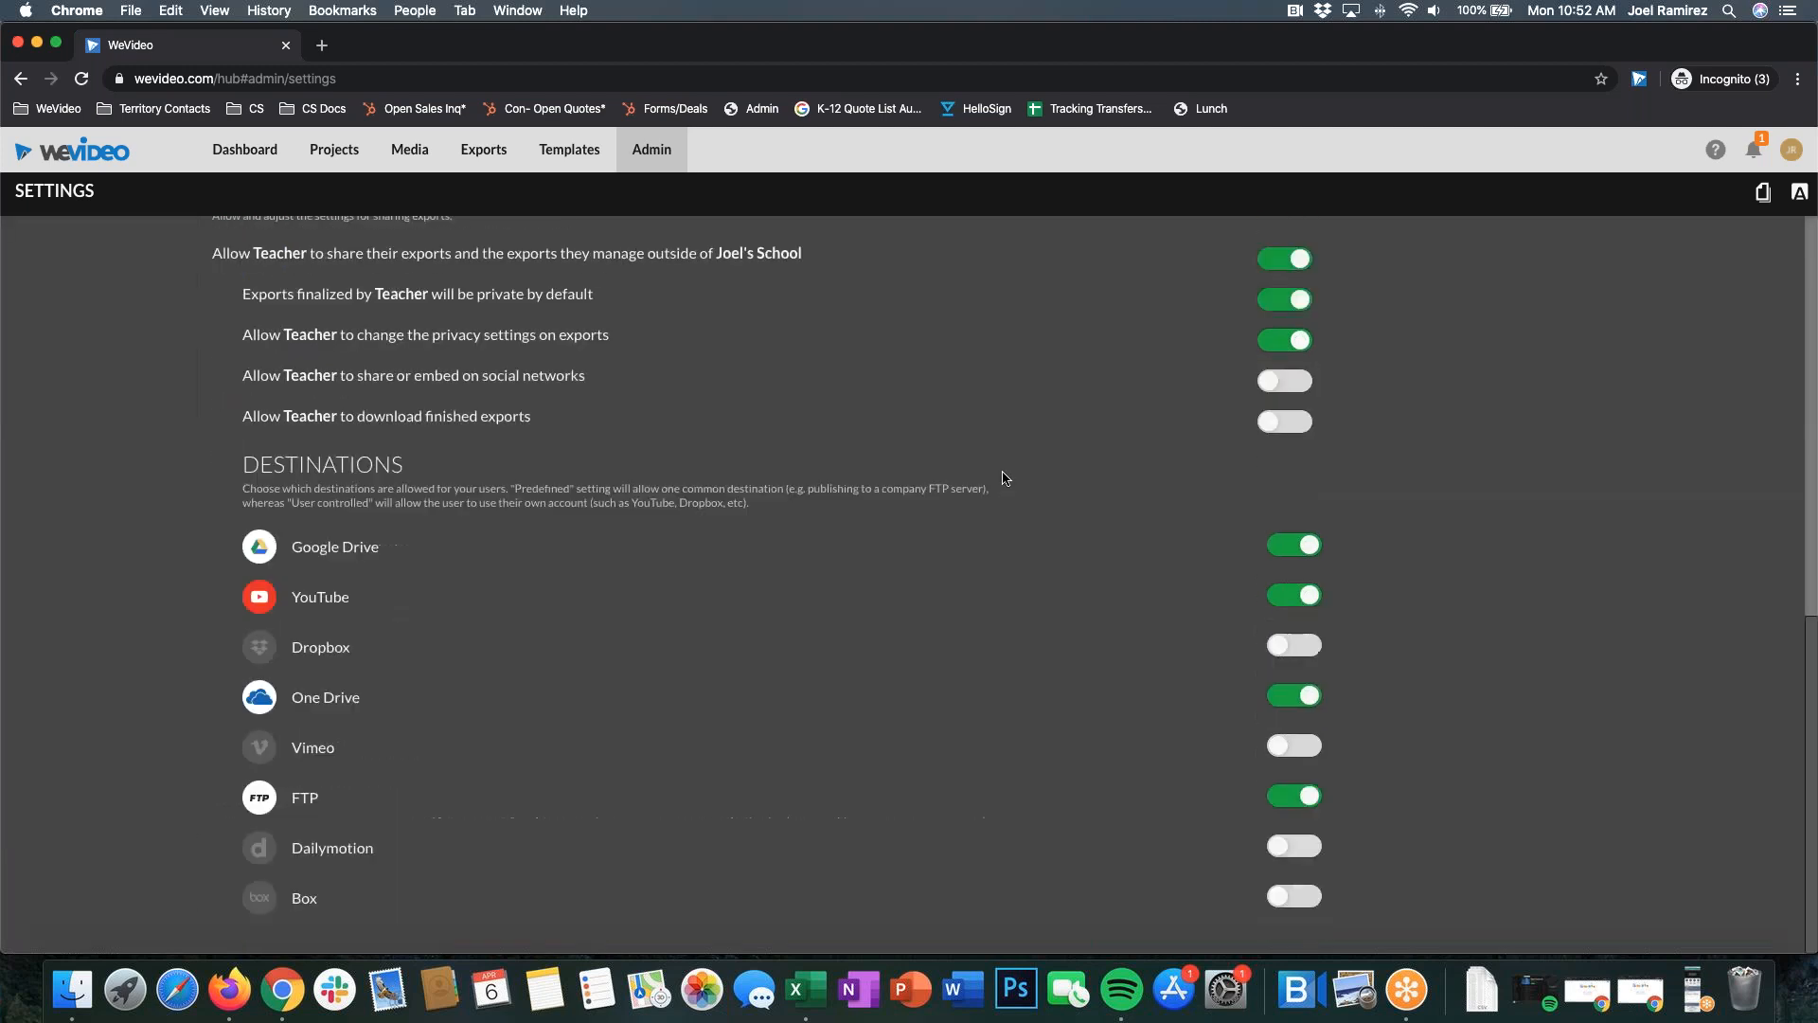
pyautogui.scroll(10, 985, 485)
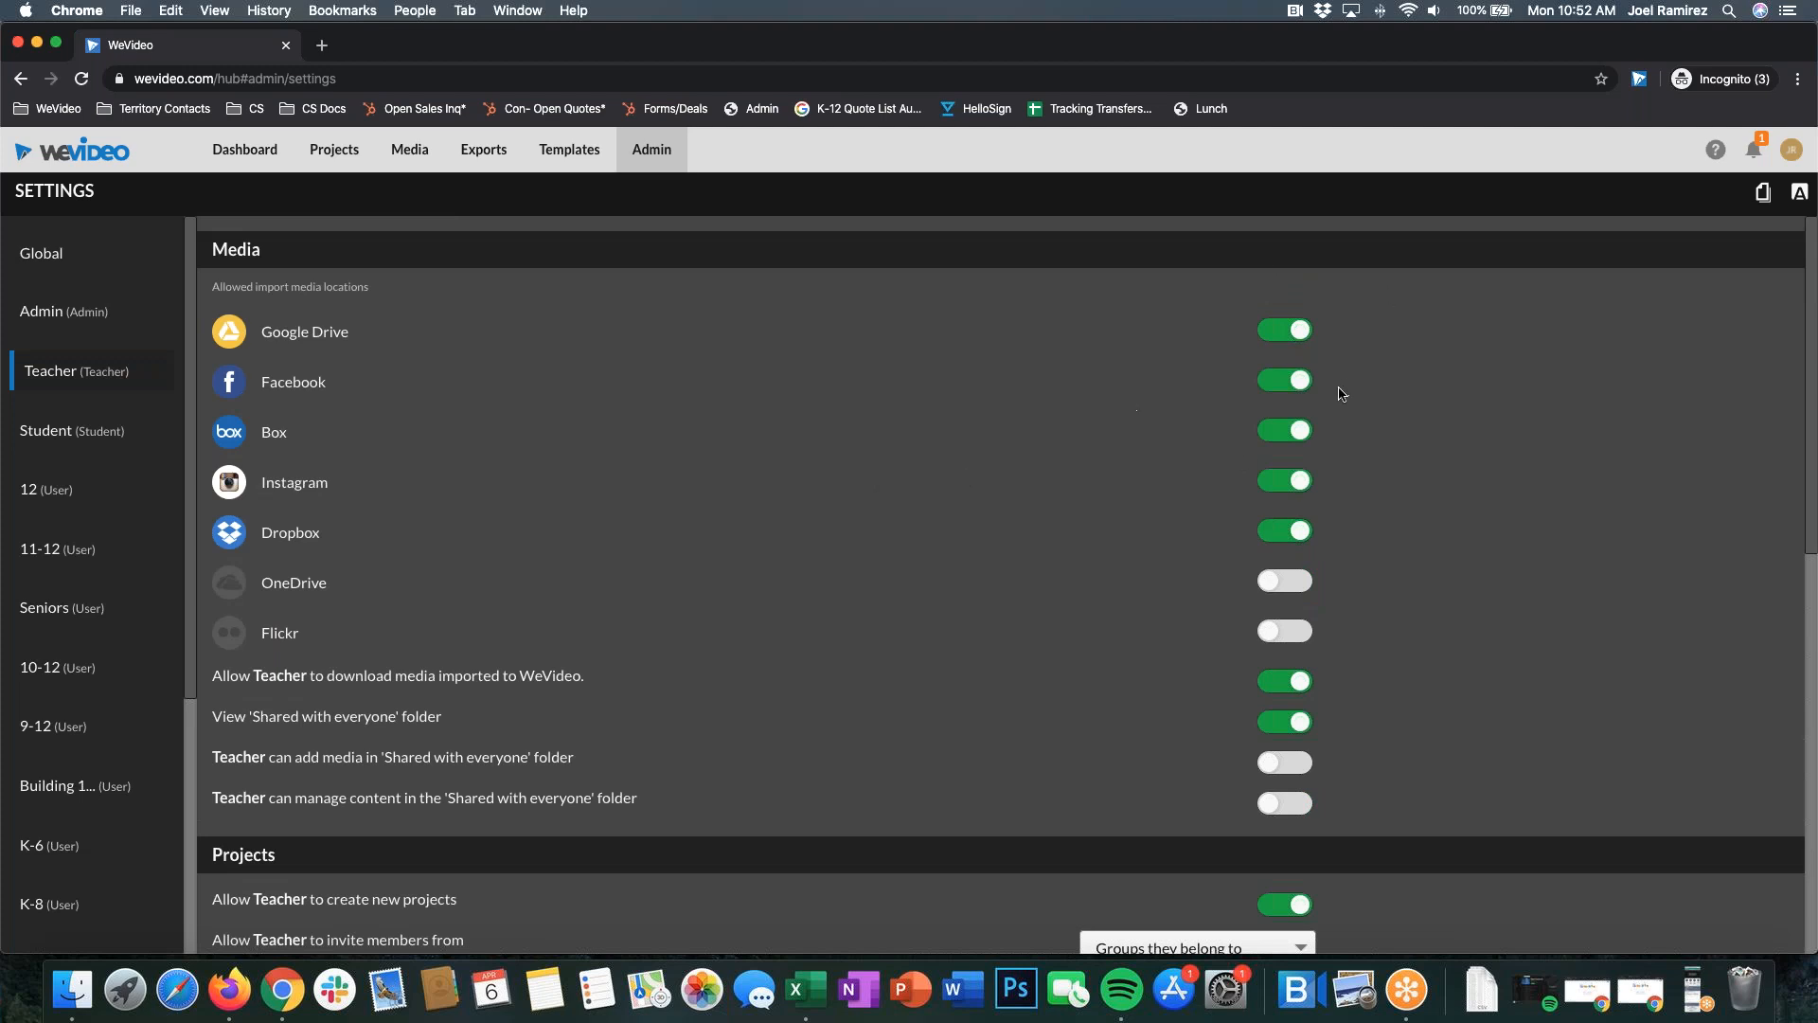
pyautogui.scroll(-10, 1339, 394)
pyautogui.scroll(10, 1246, 528)
# Step: Return to the Student role and look through the list of custom user roles for grades, buildings, schools and classes
pyautogui.click(87, 437)
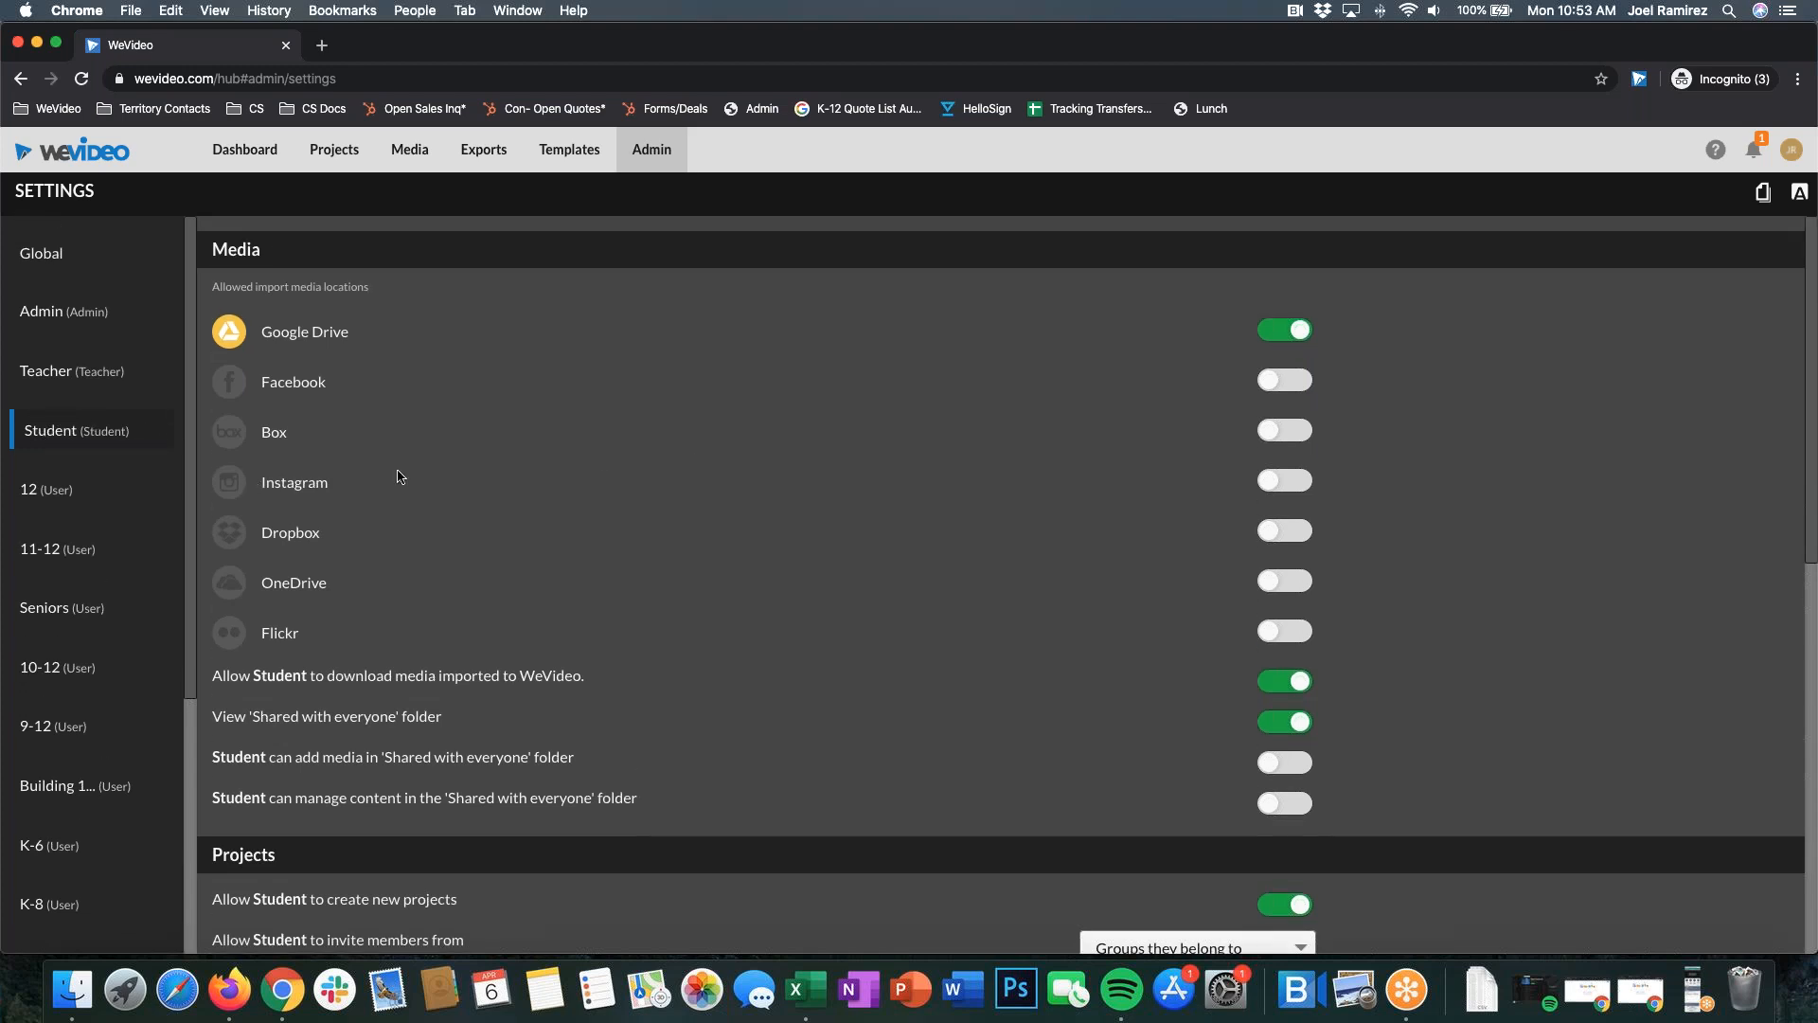
pyautogui.scroll(-2, 51, 377)
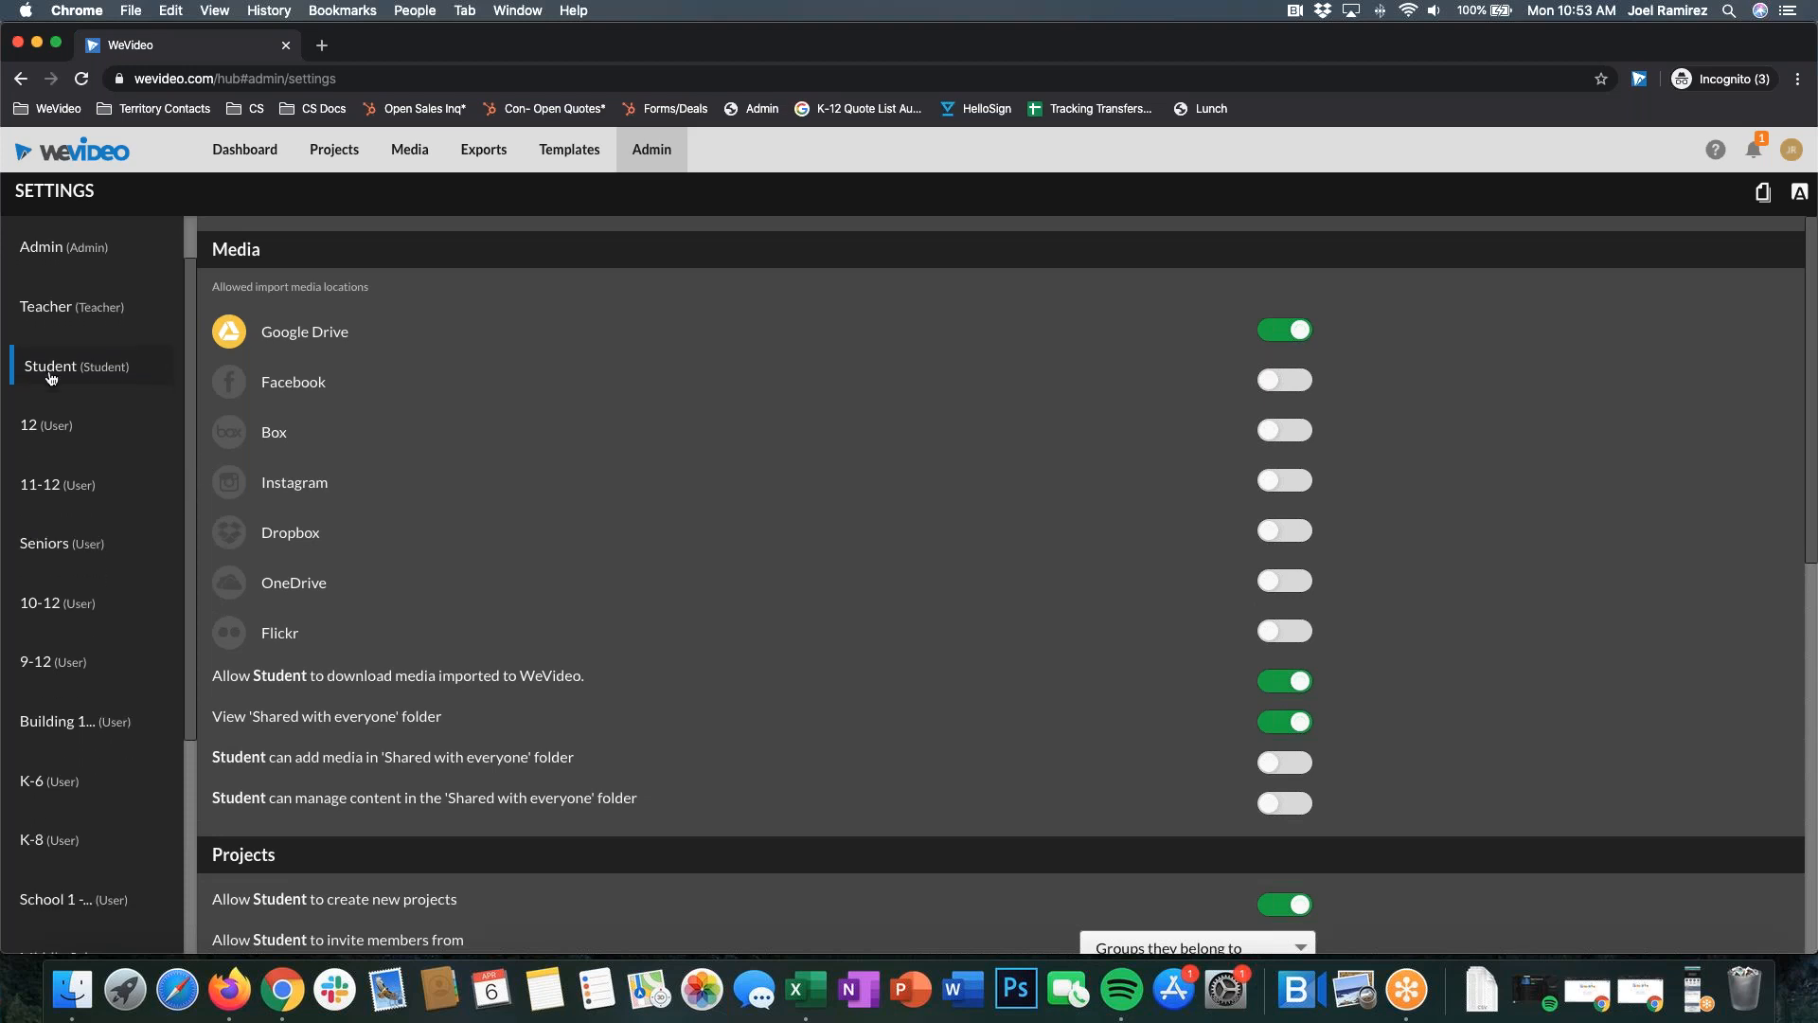
pyautogui.scroll(-10, 50, 474)
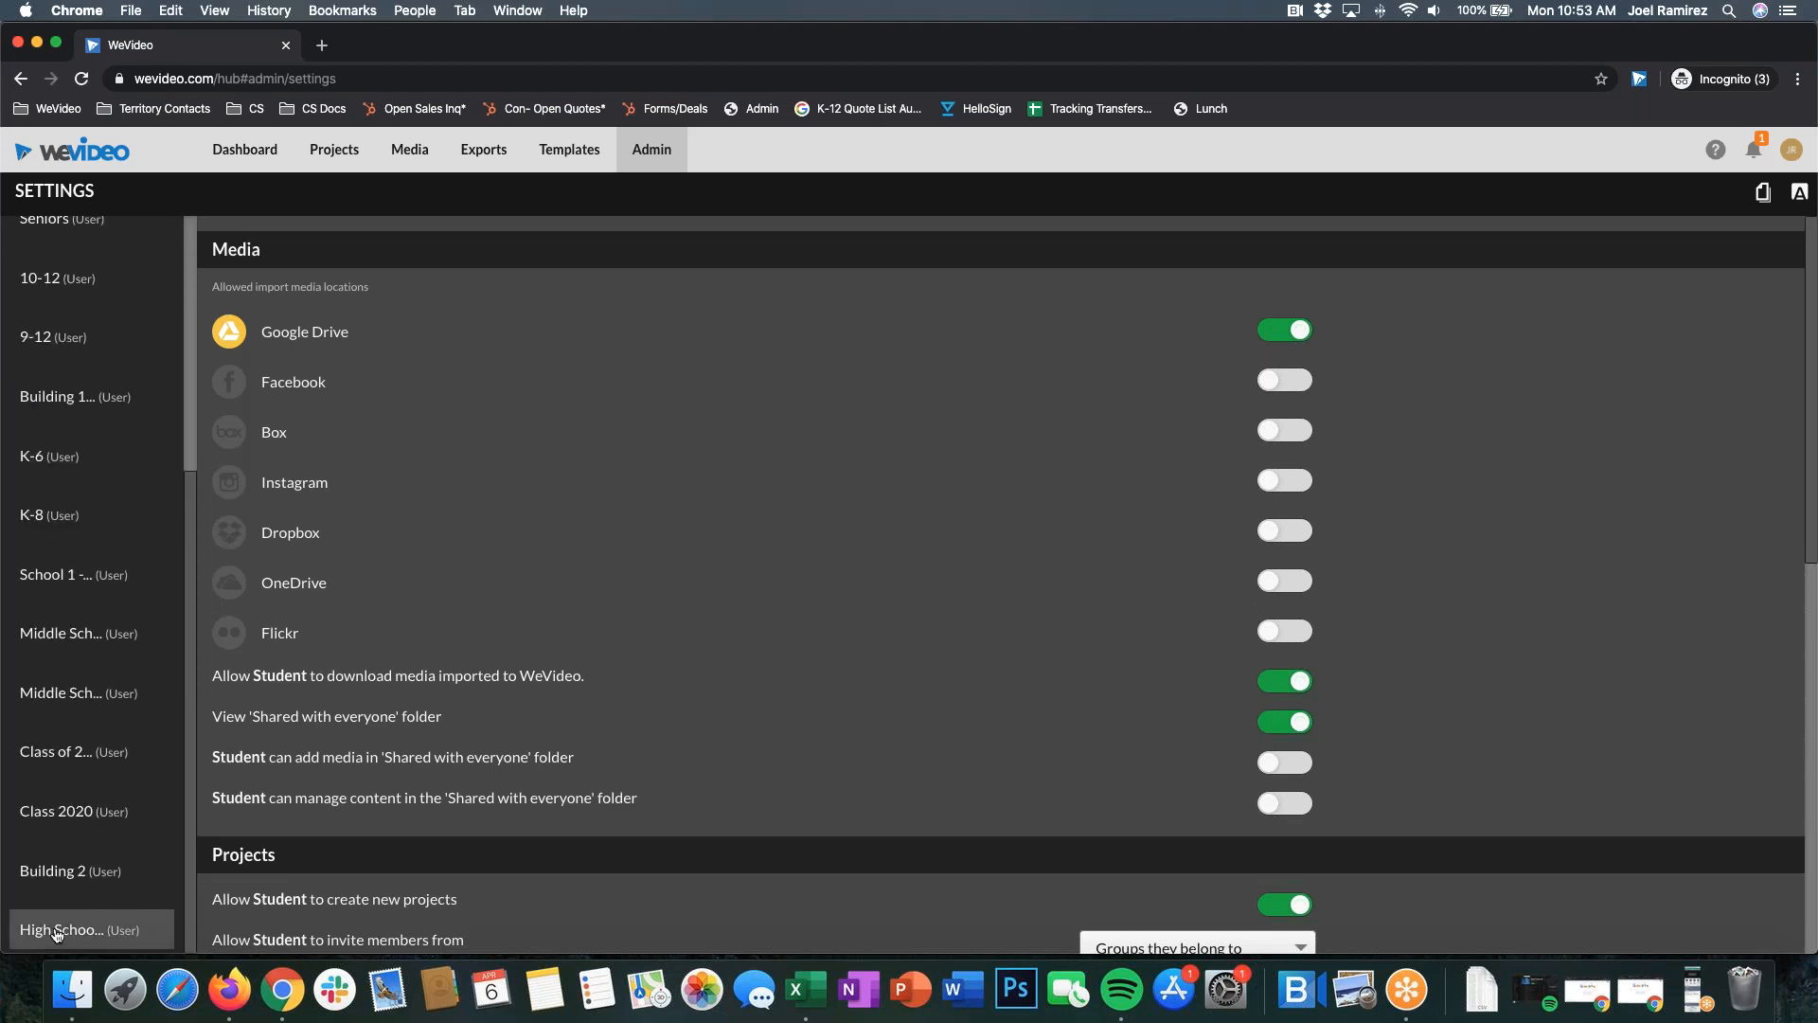
pyautogui.scroll(8, 80, 491)
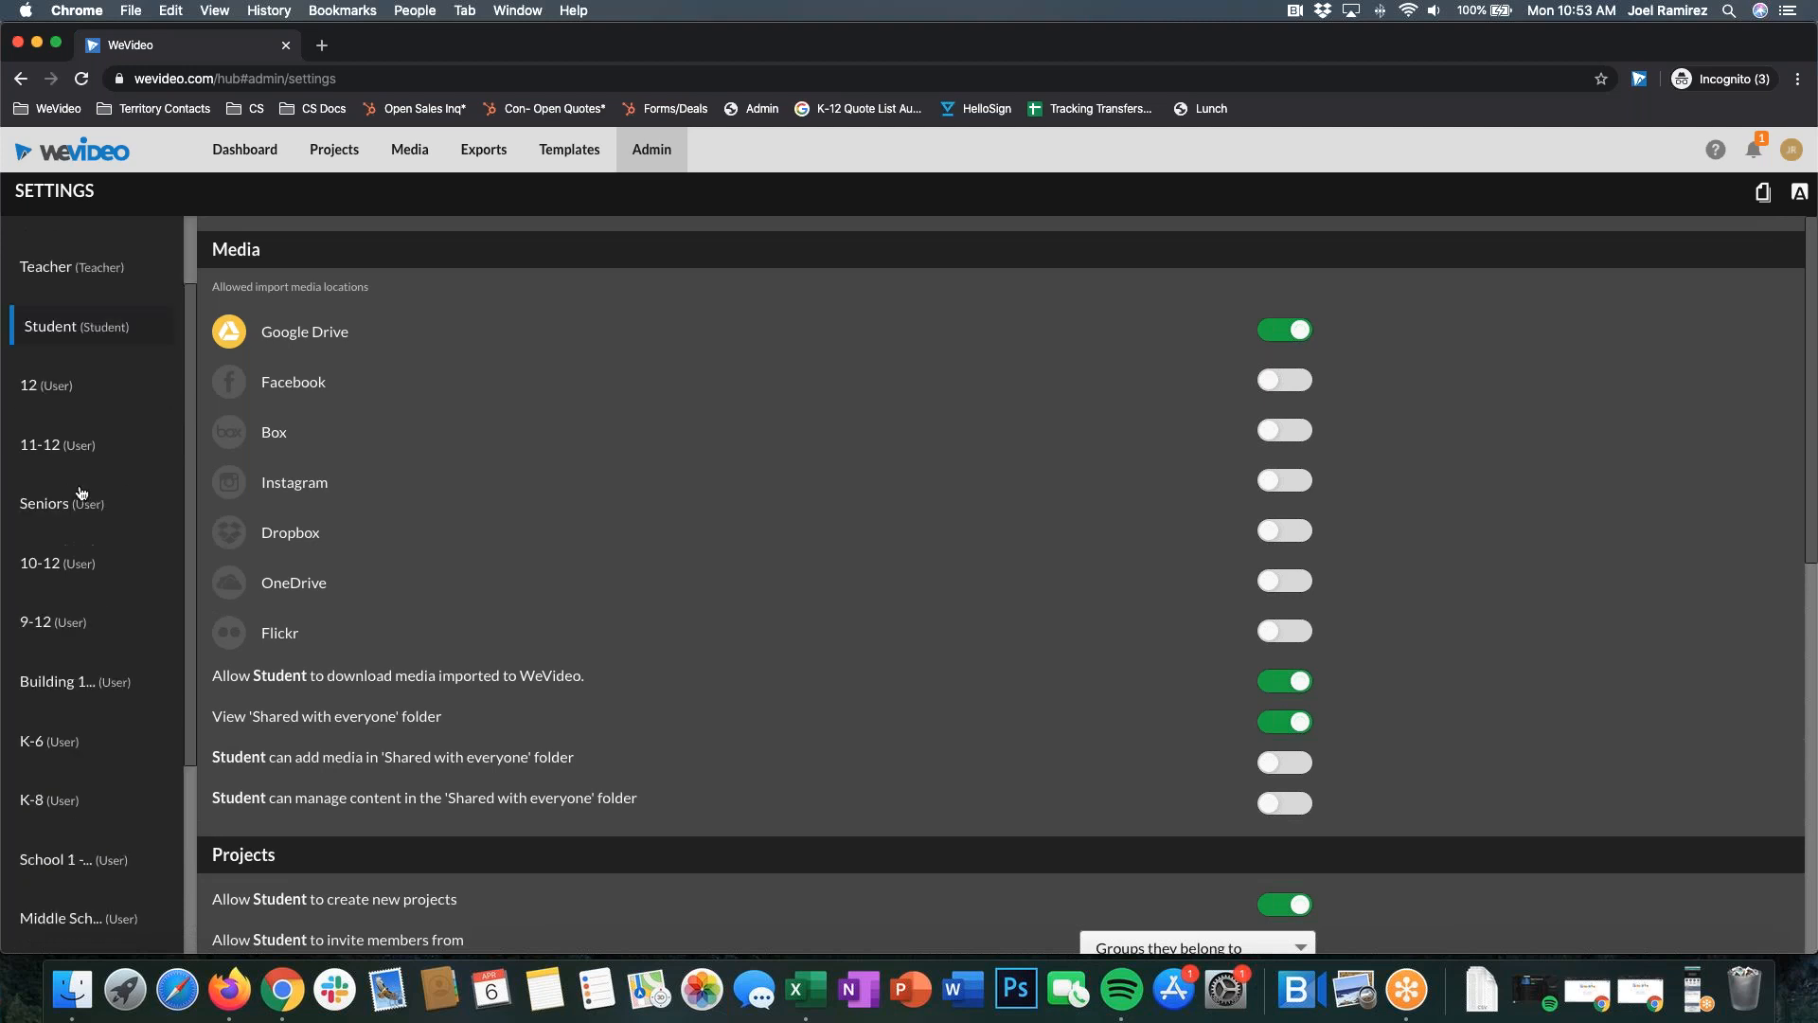
pyautogui.scroll(3, 81, 492)
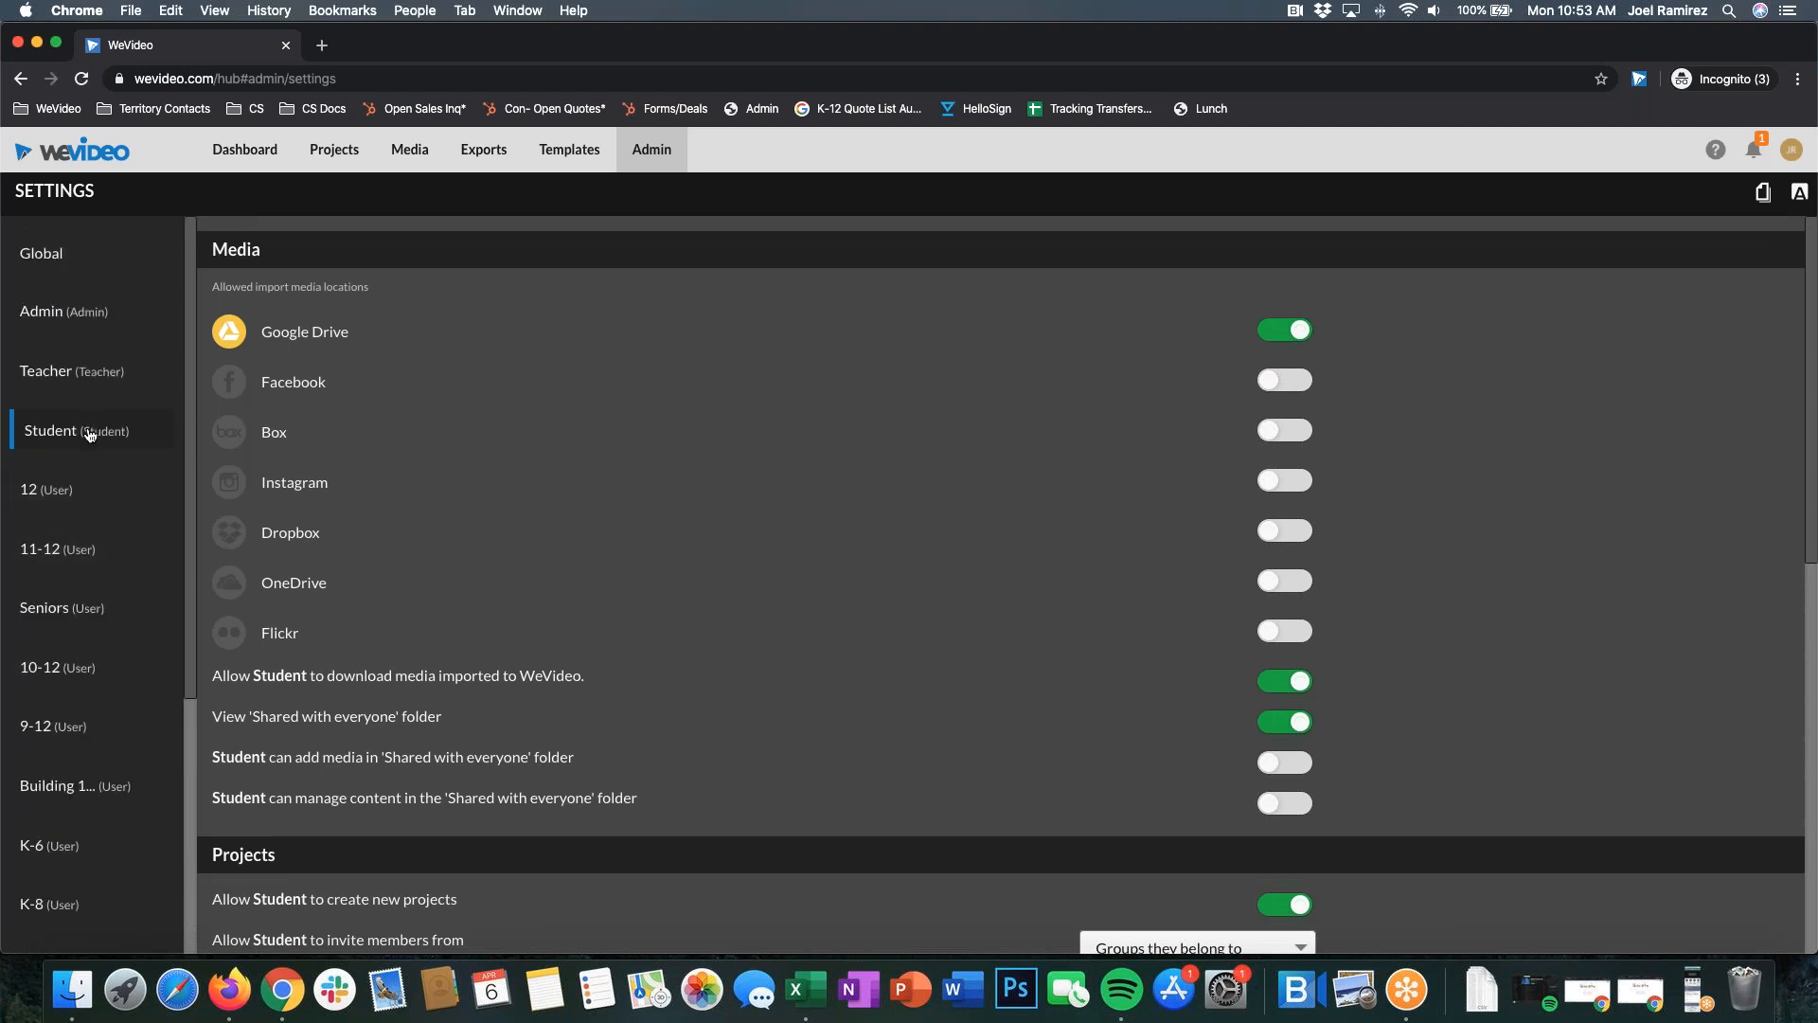
pyautogui.scroll(-12, 133, 634)
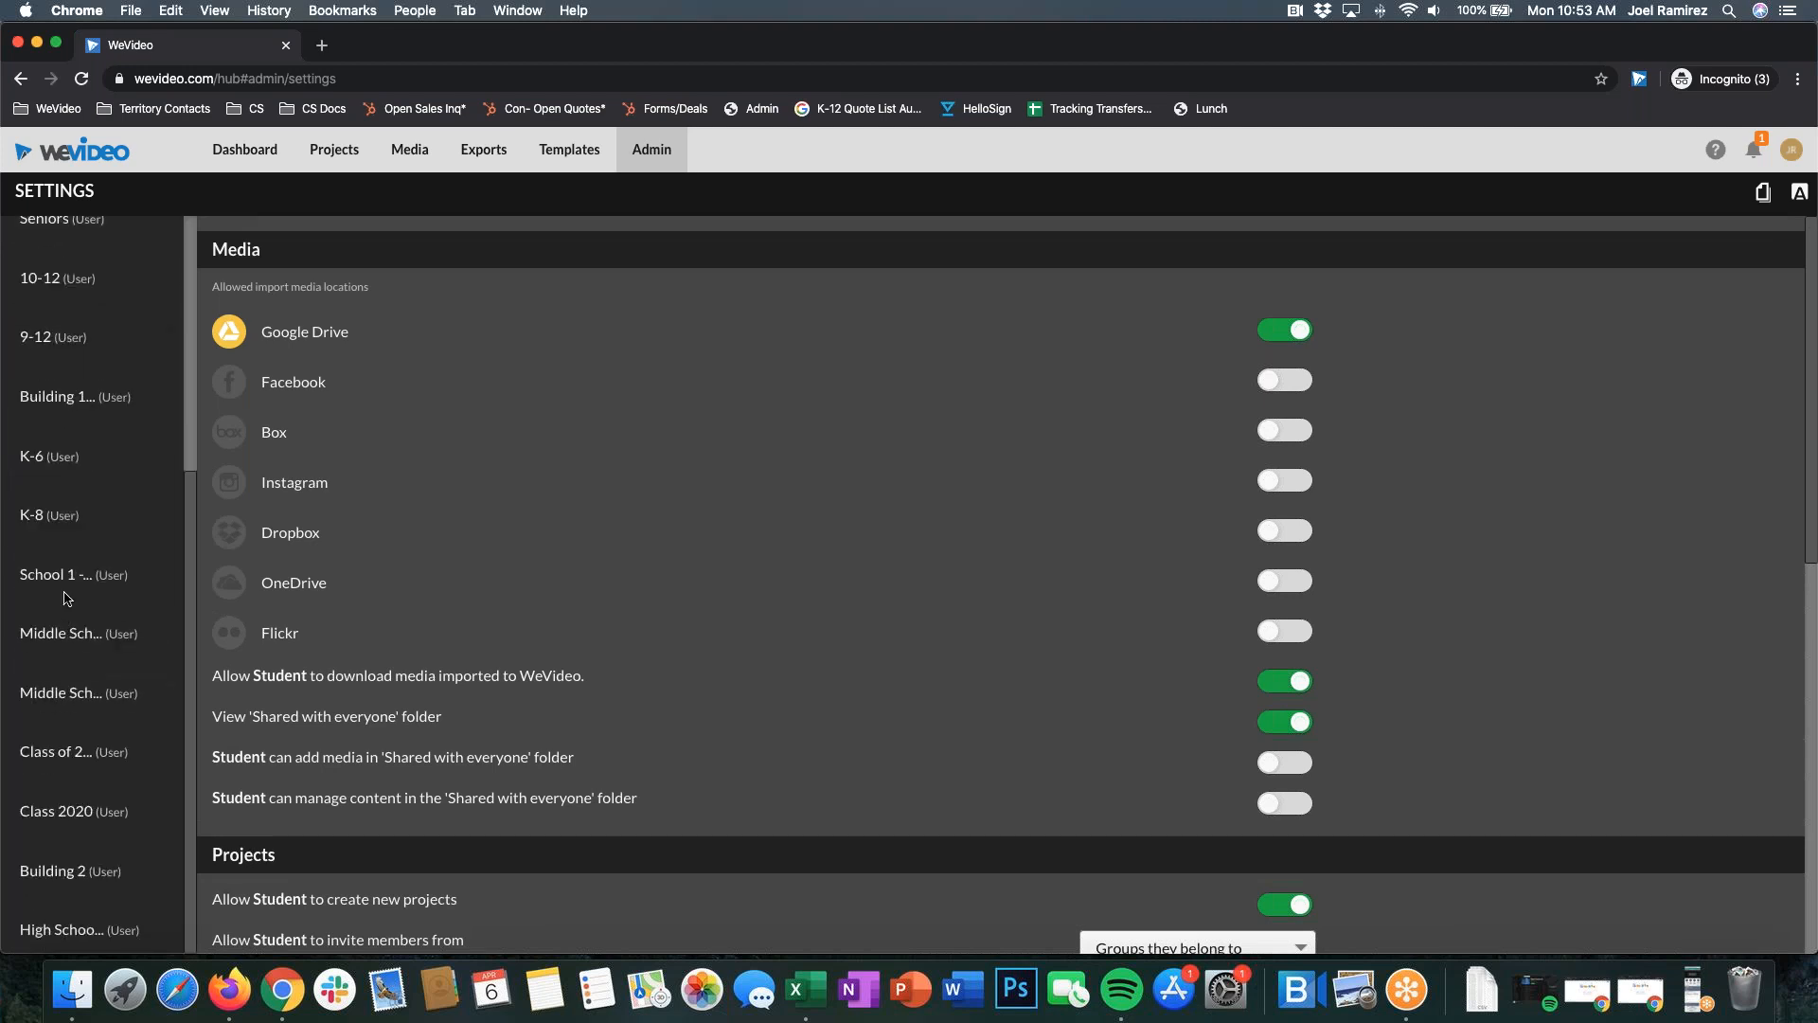
pyautogui.scroll(11, 134, 641)
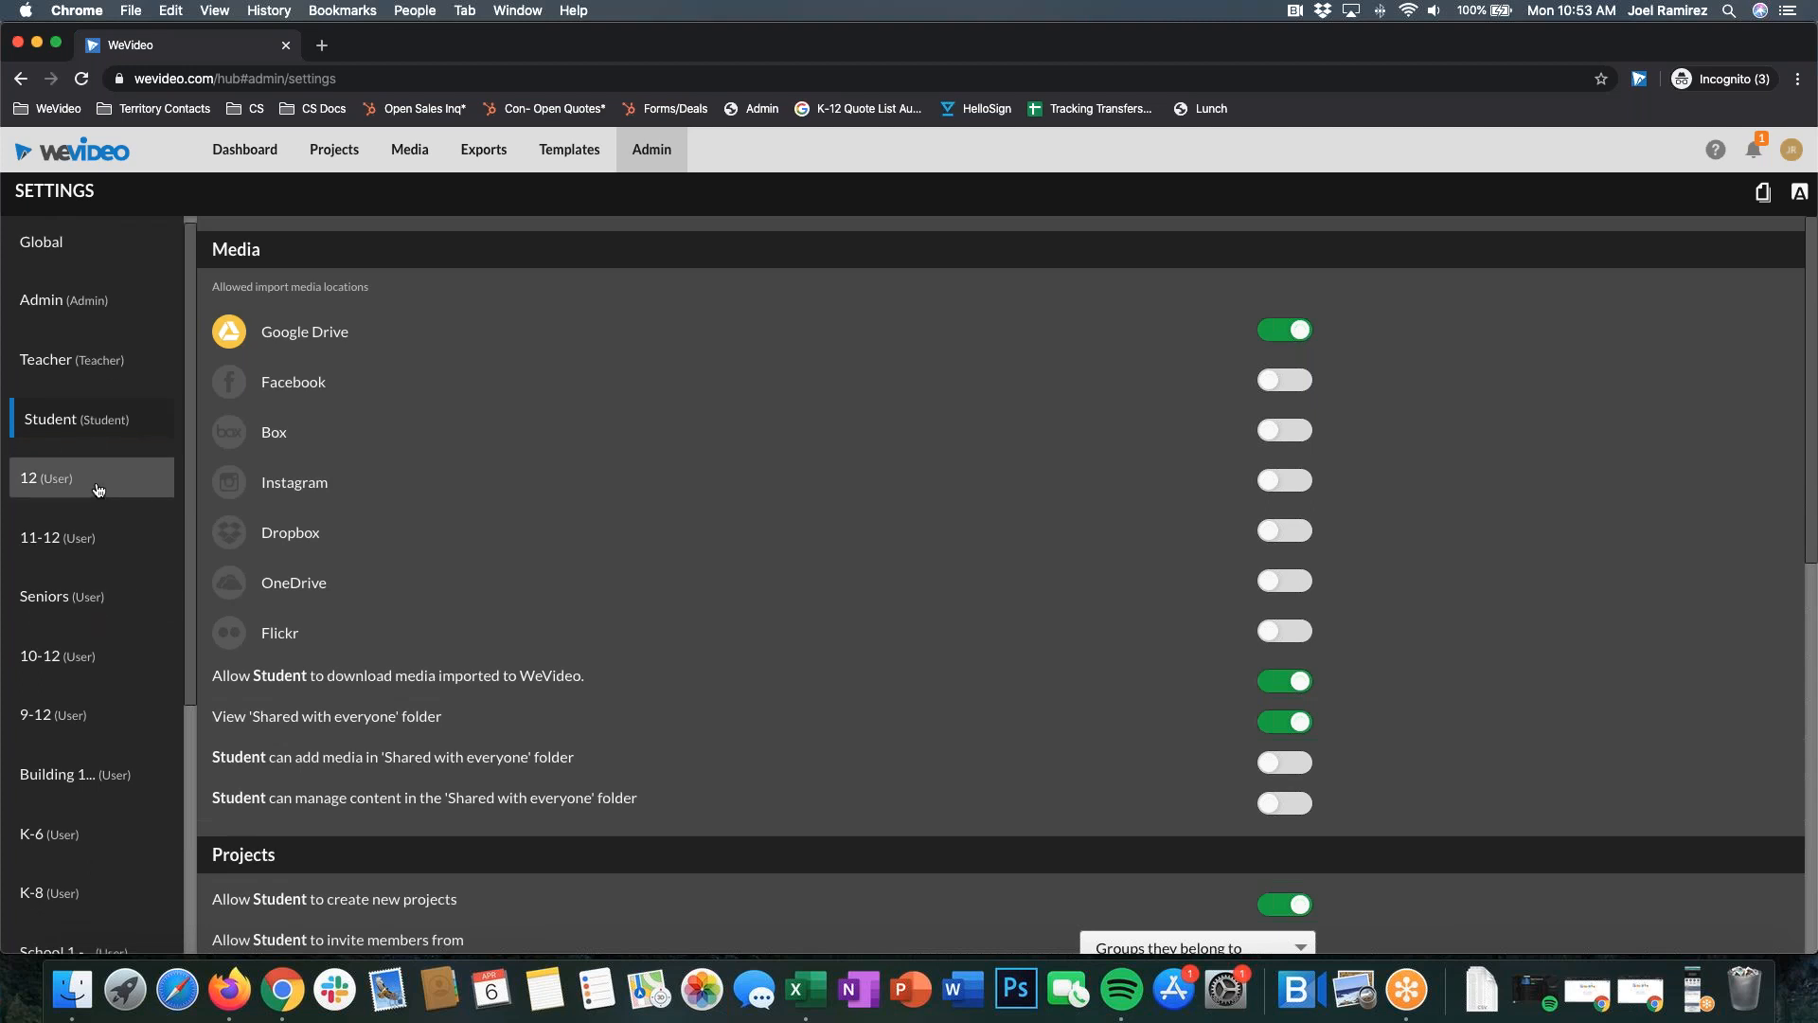
pyautogui.scroll(-5, 98, 489)
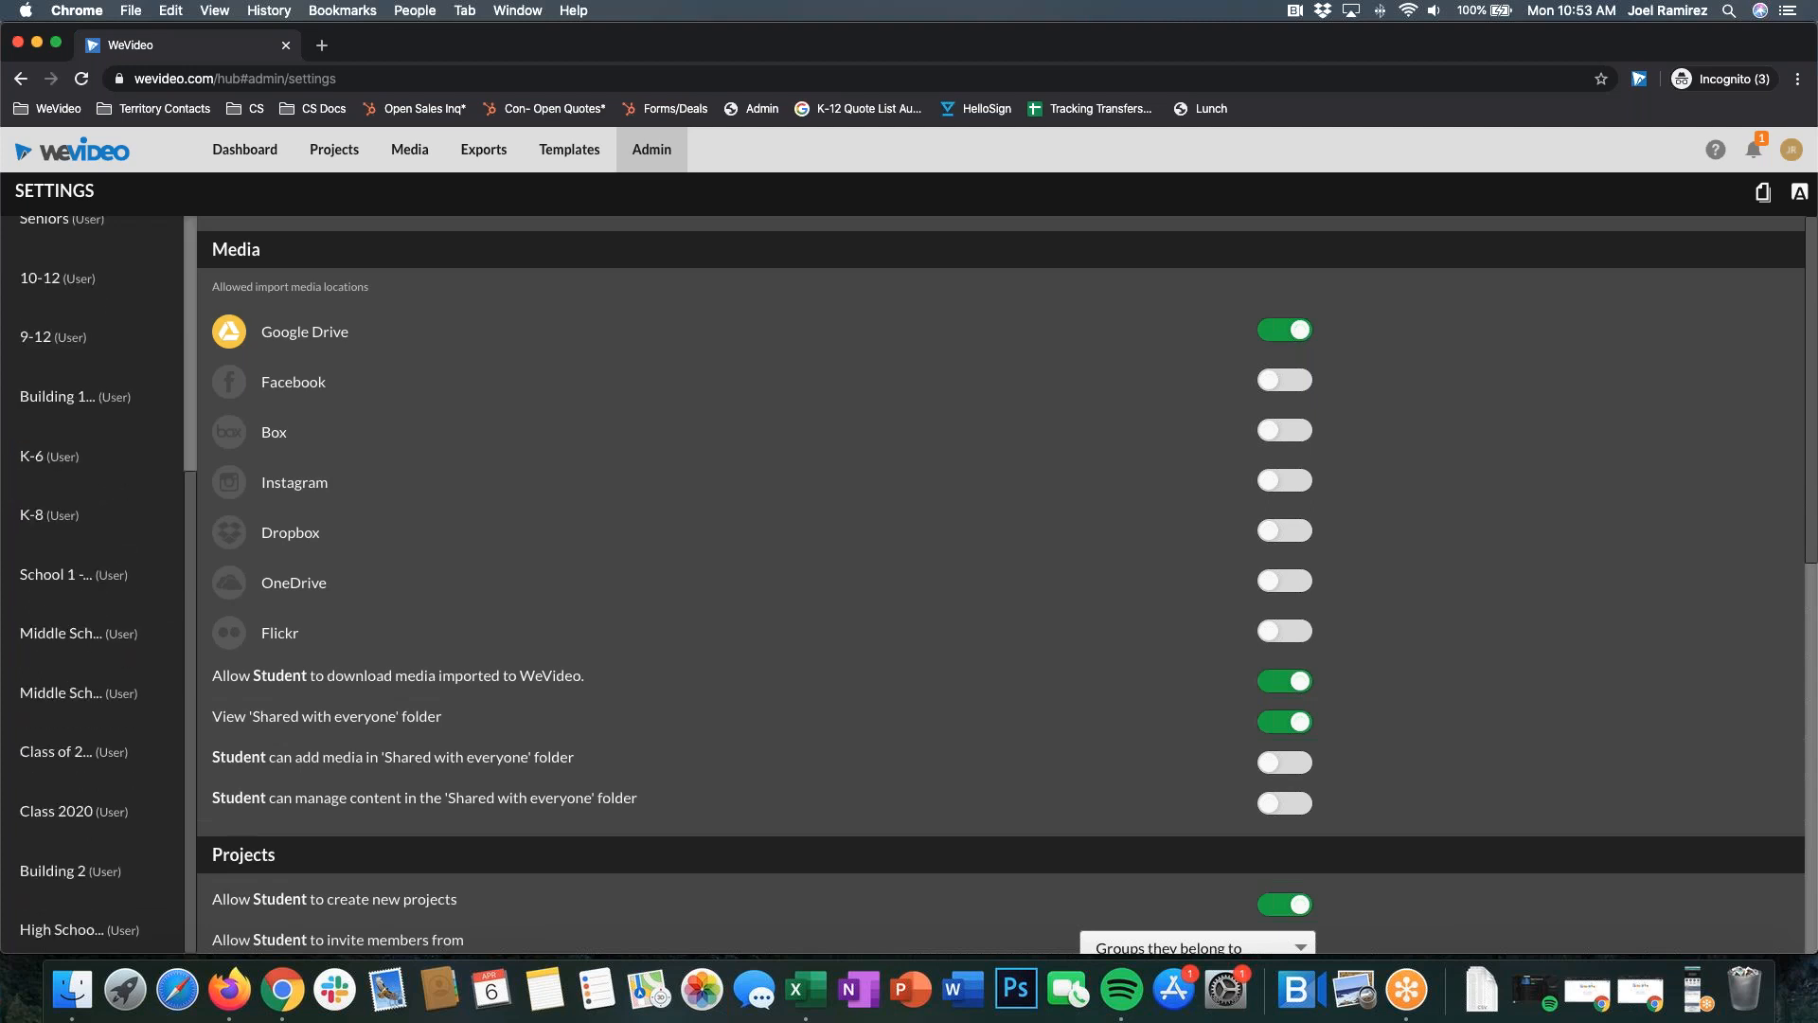
pyautogui.scroll(5, 98, 662)
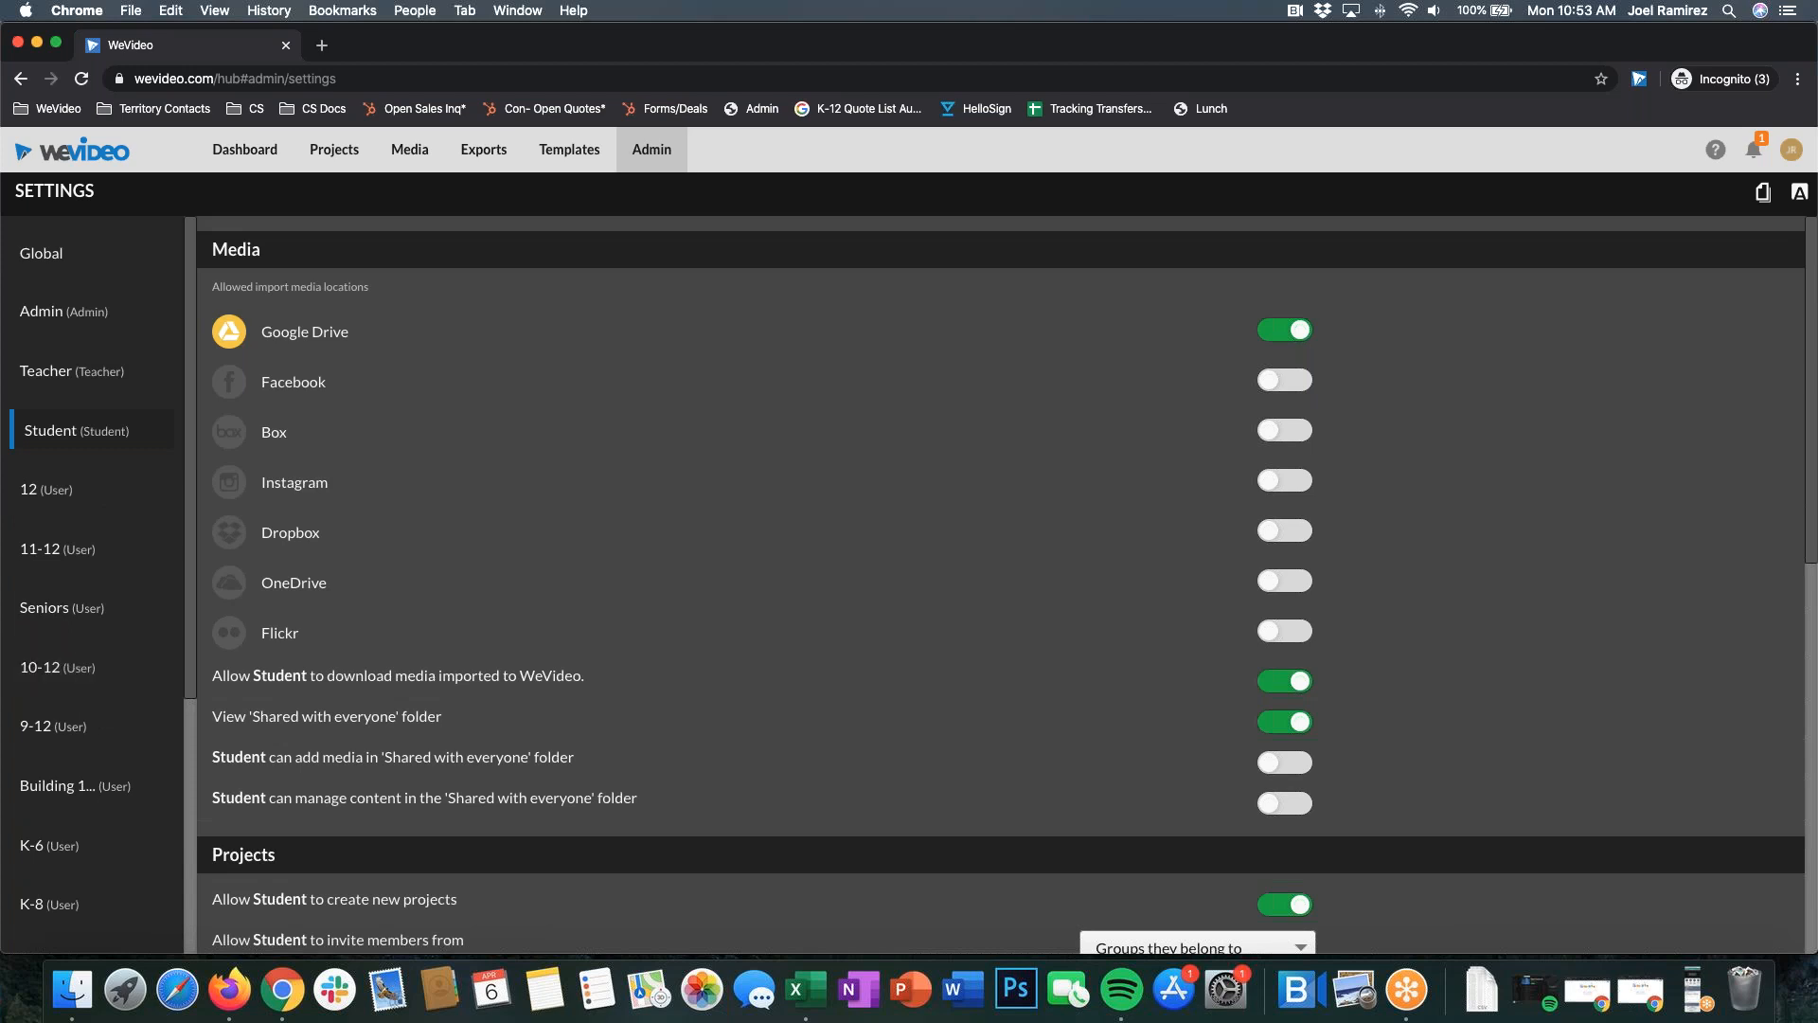
pyautogui.scroll(-5, 75, 648)
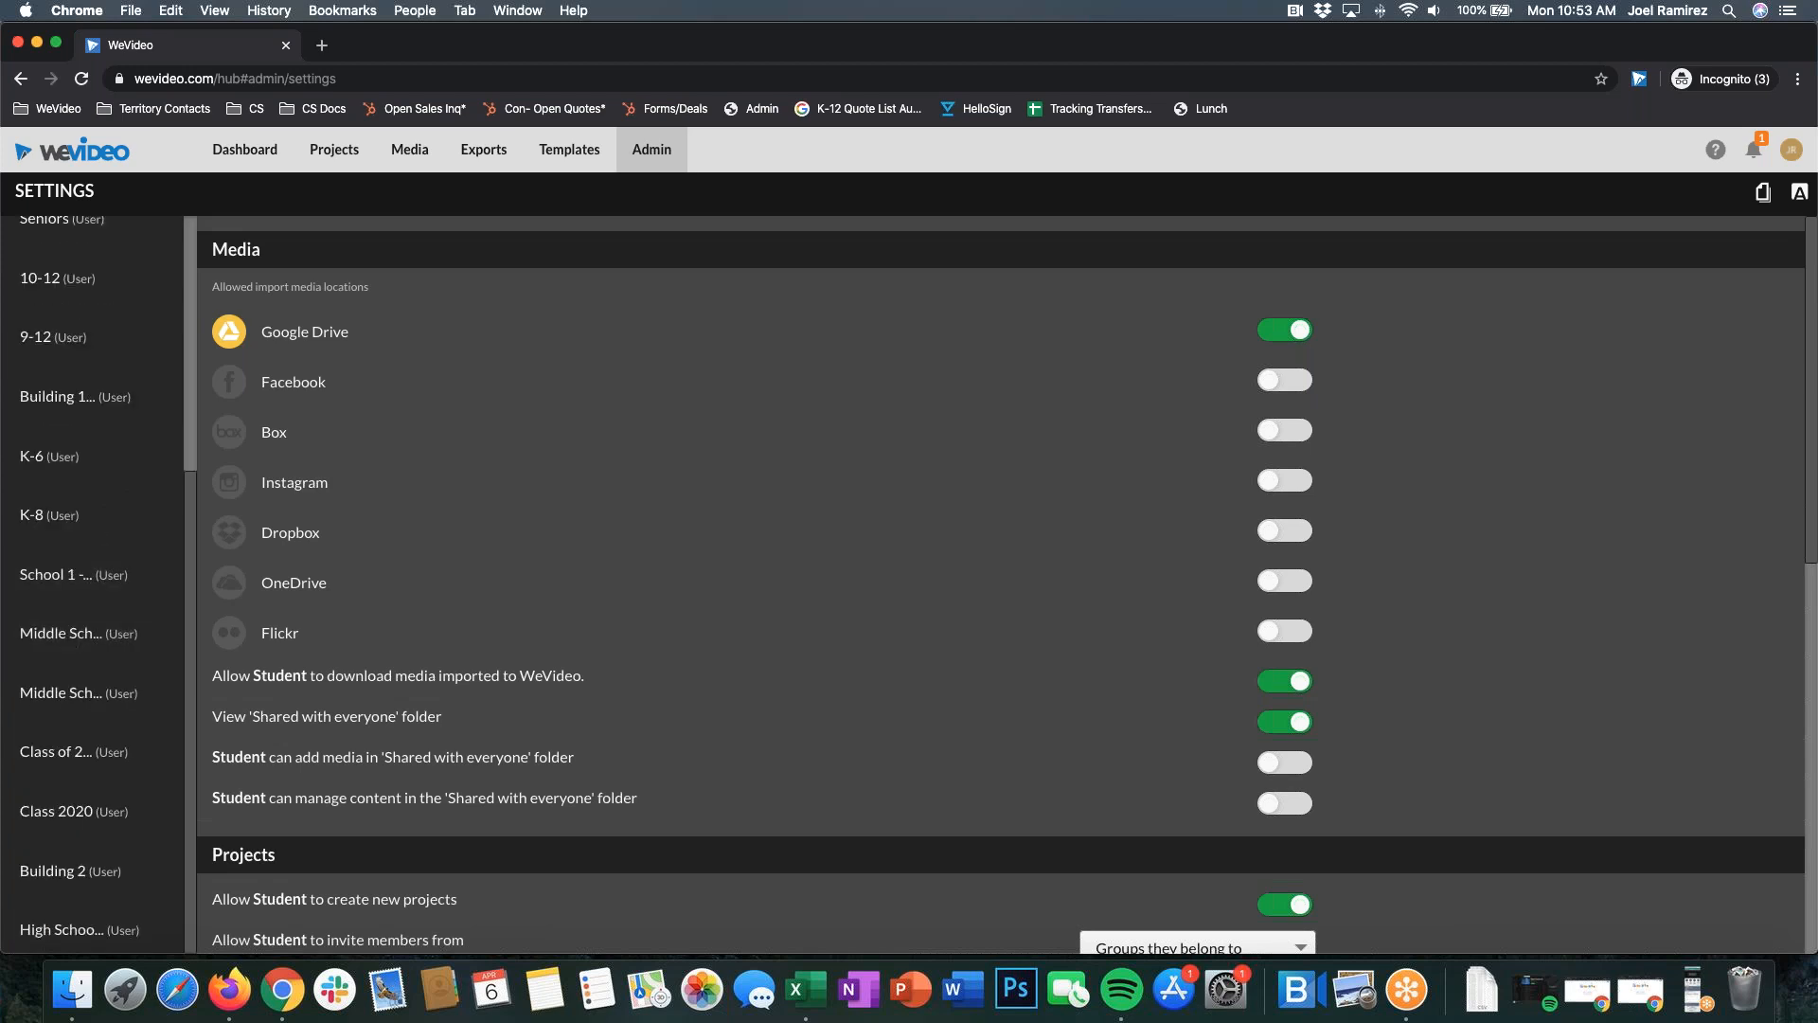
pyautogui.scroll(5, 76, 677)
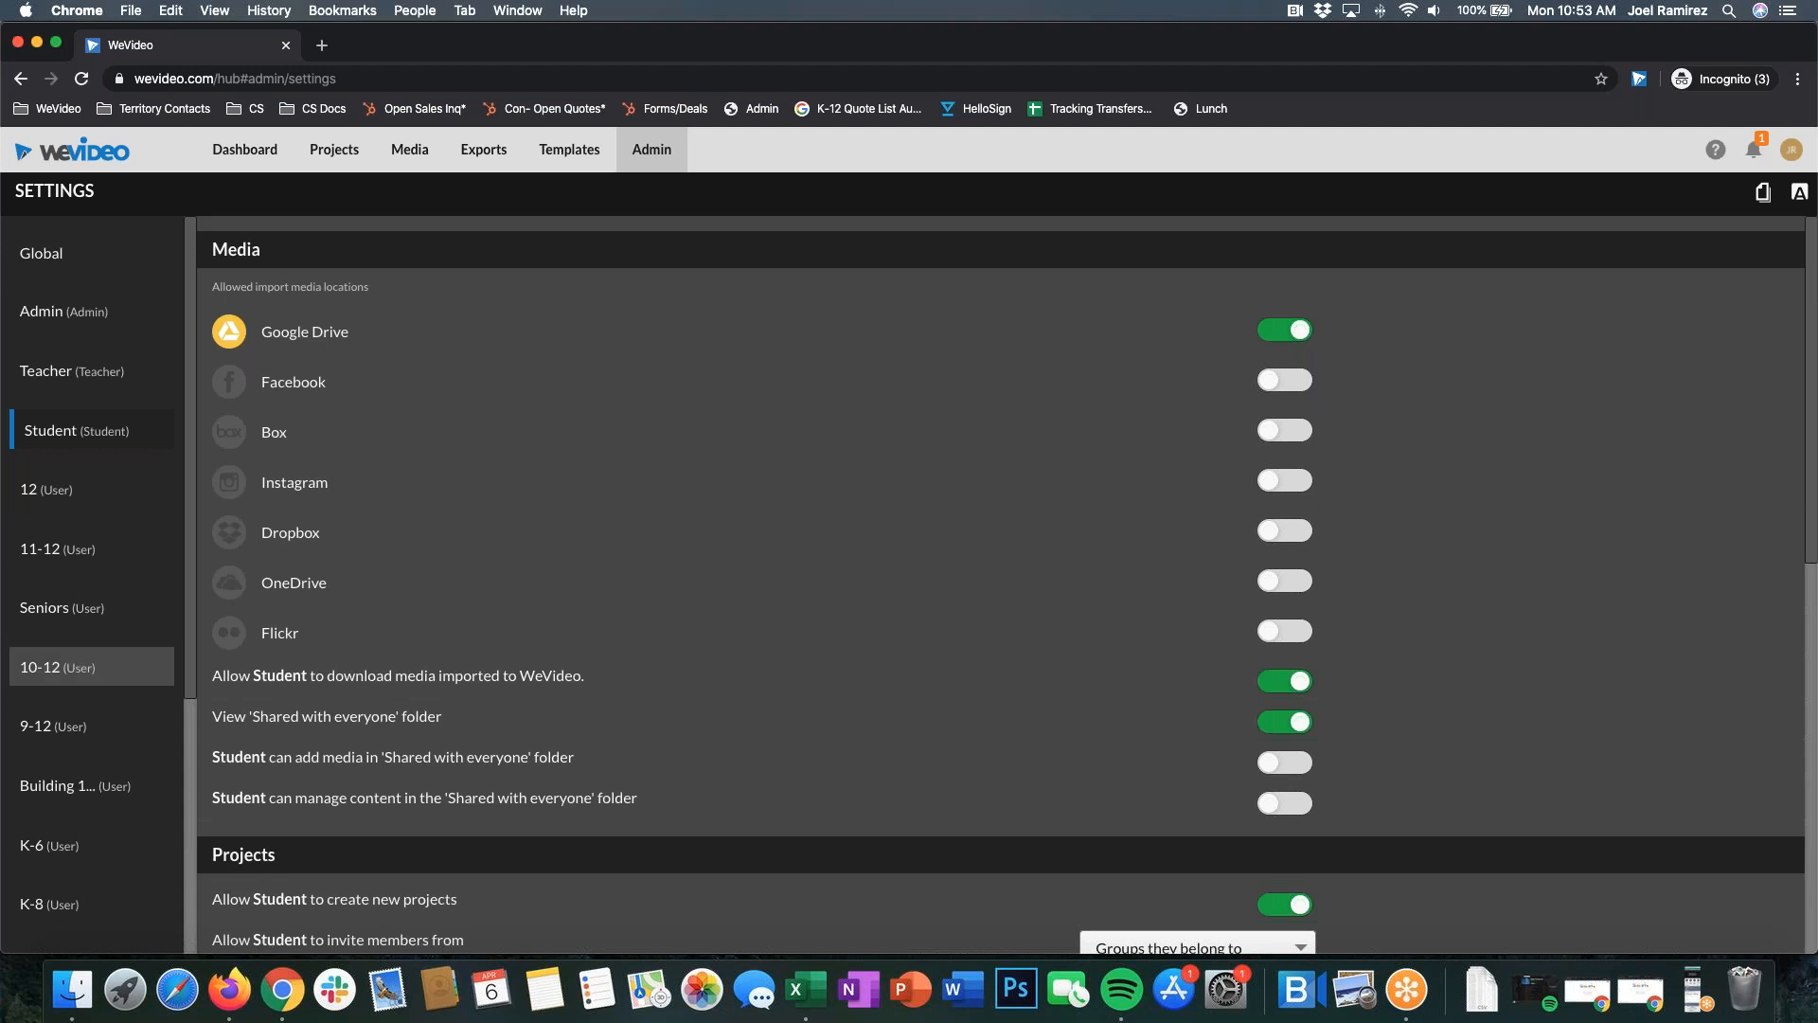
pyautogui.scroll(-5, 114, 701)
pyautogui.scroll(5, 98, 757)
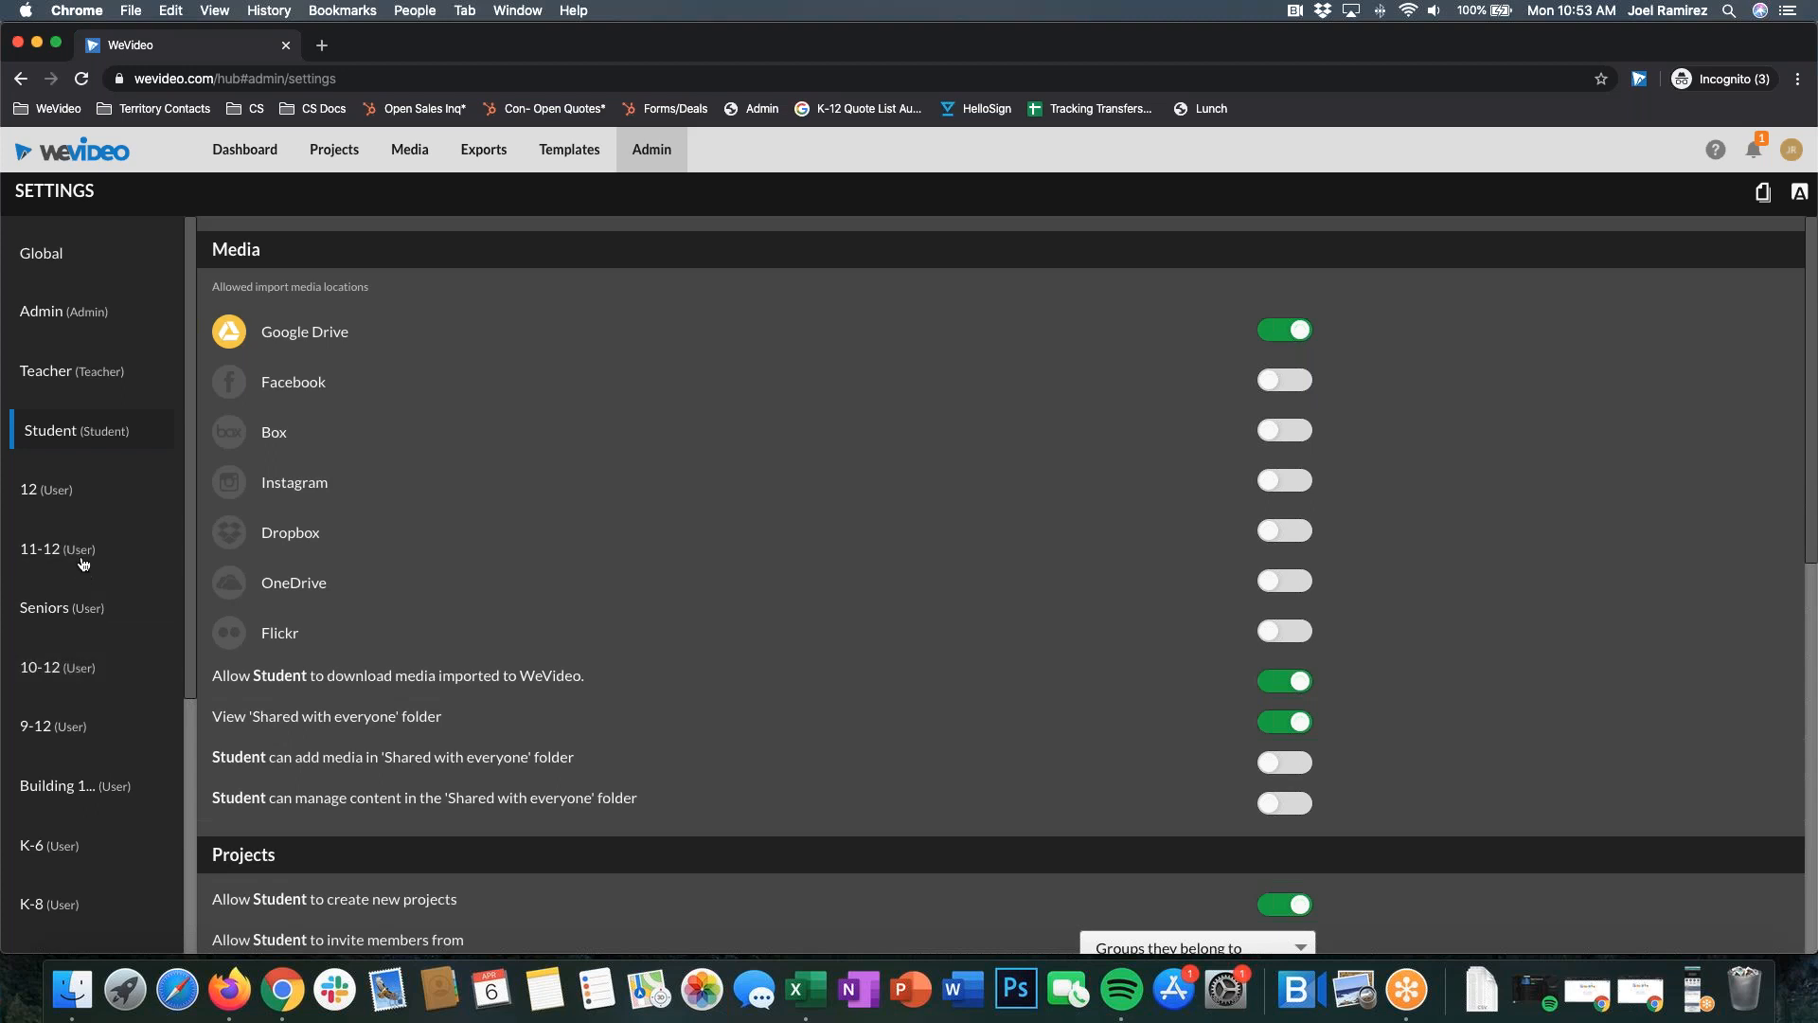
# Step: Duplicate the Student role under the name "Class of 2020"
pyautogui.rightClick(68, 433)
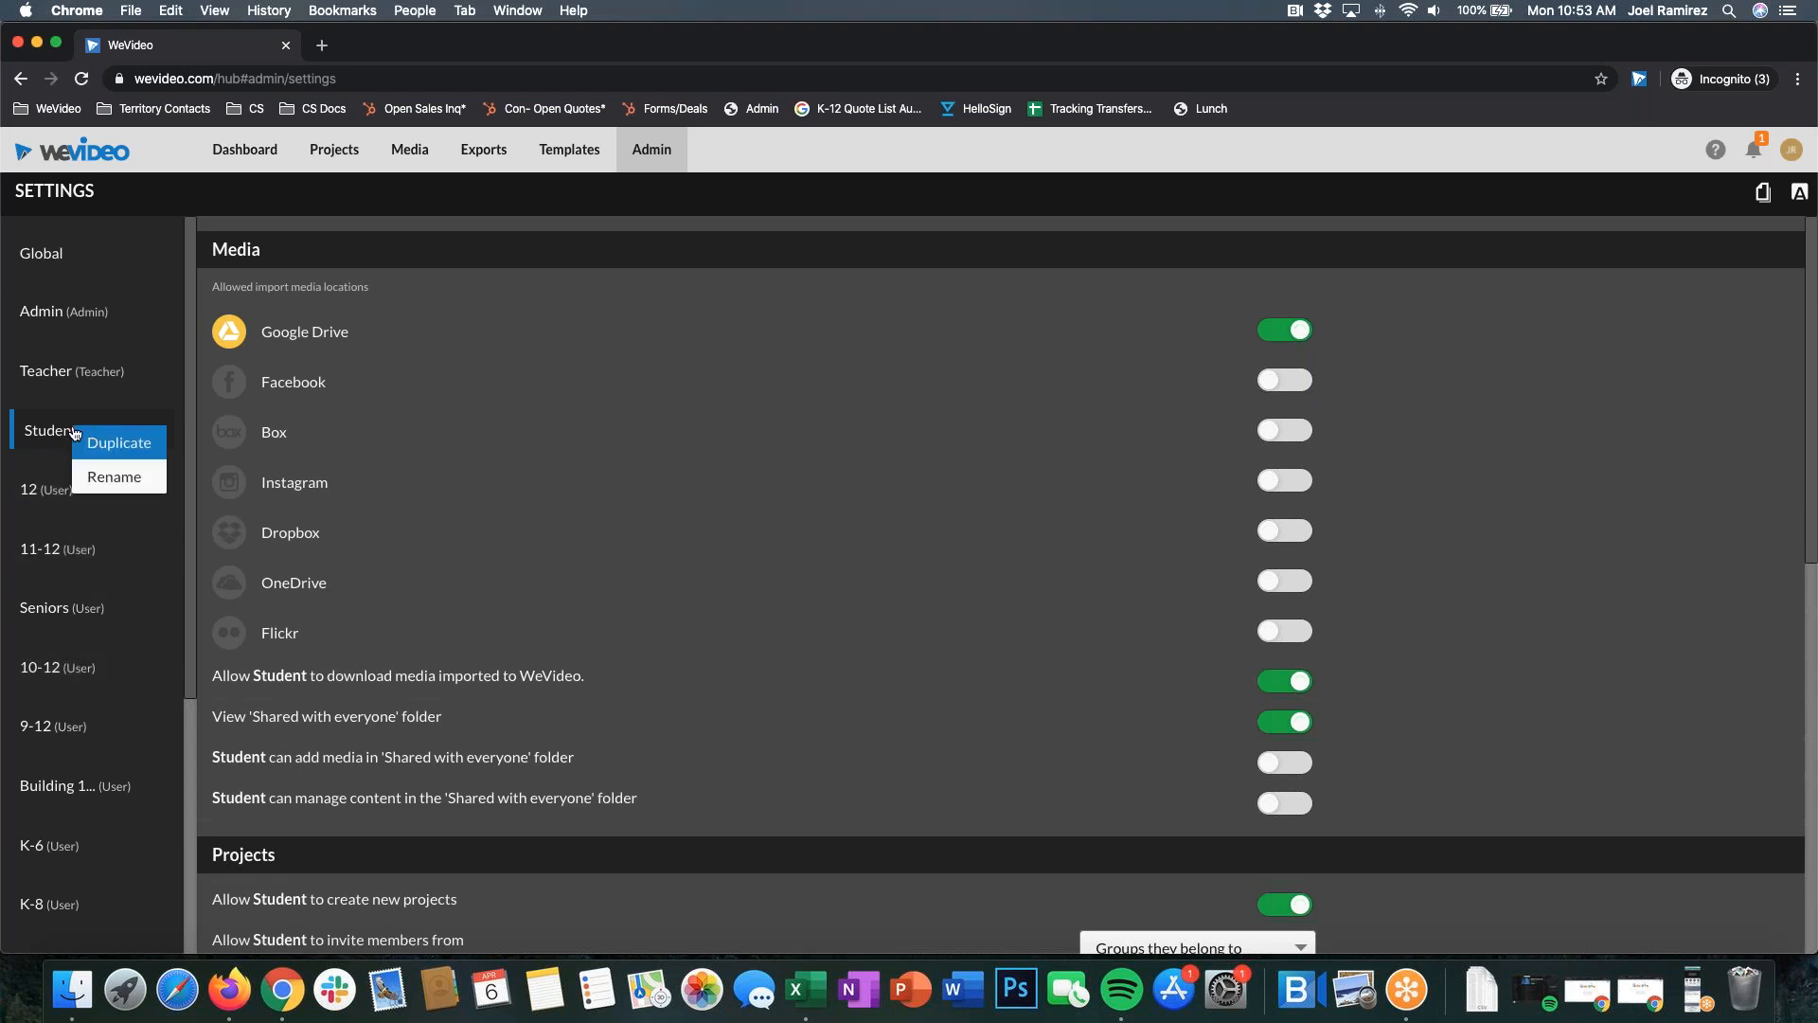
pyautogui.click(135, 451)
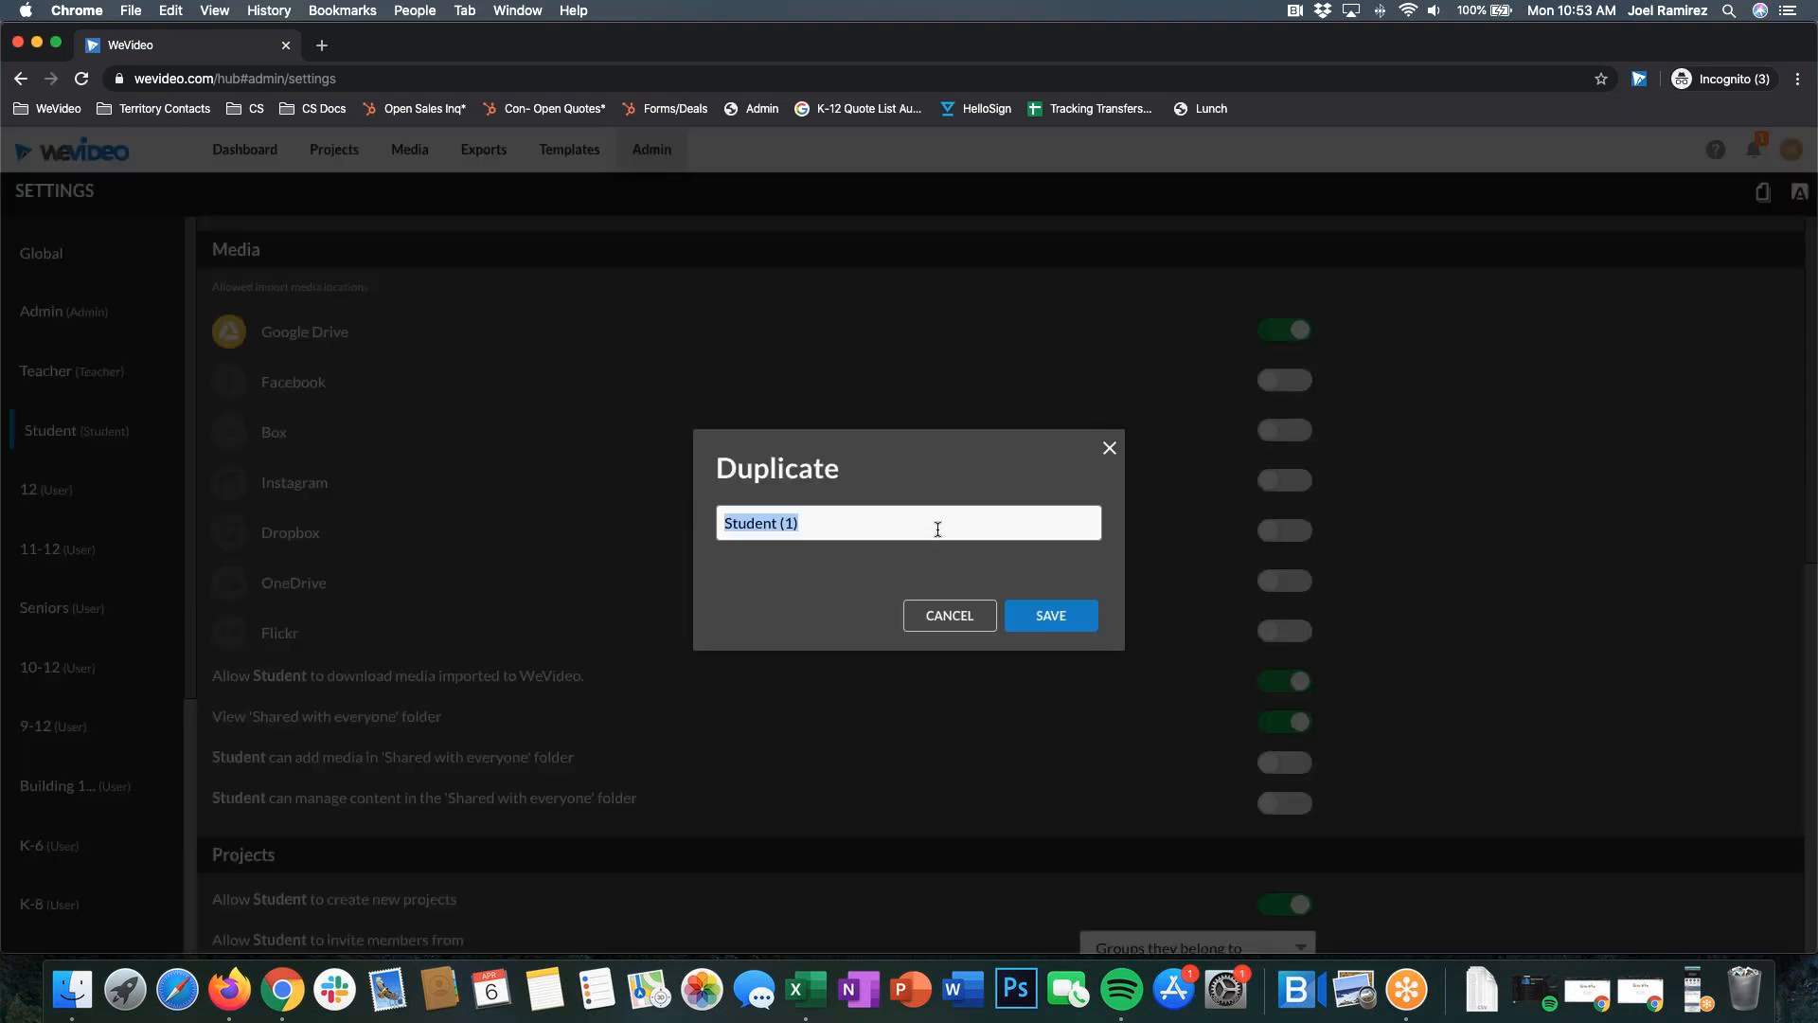
pyautogui.write('Clas')
pyautogui.write('s o f')
pyautogui.press('BackSpace')
pyautogui.write('o f2020')
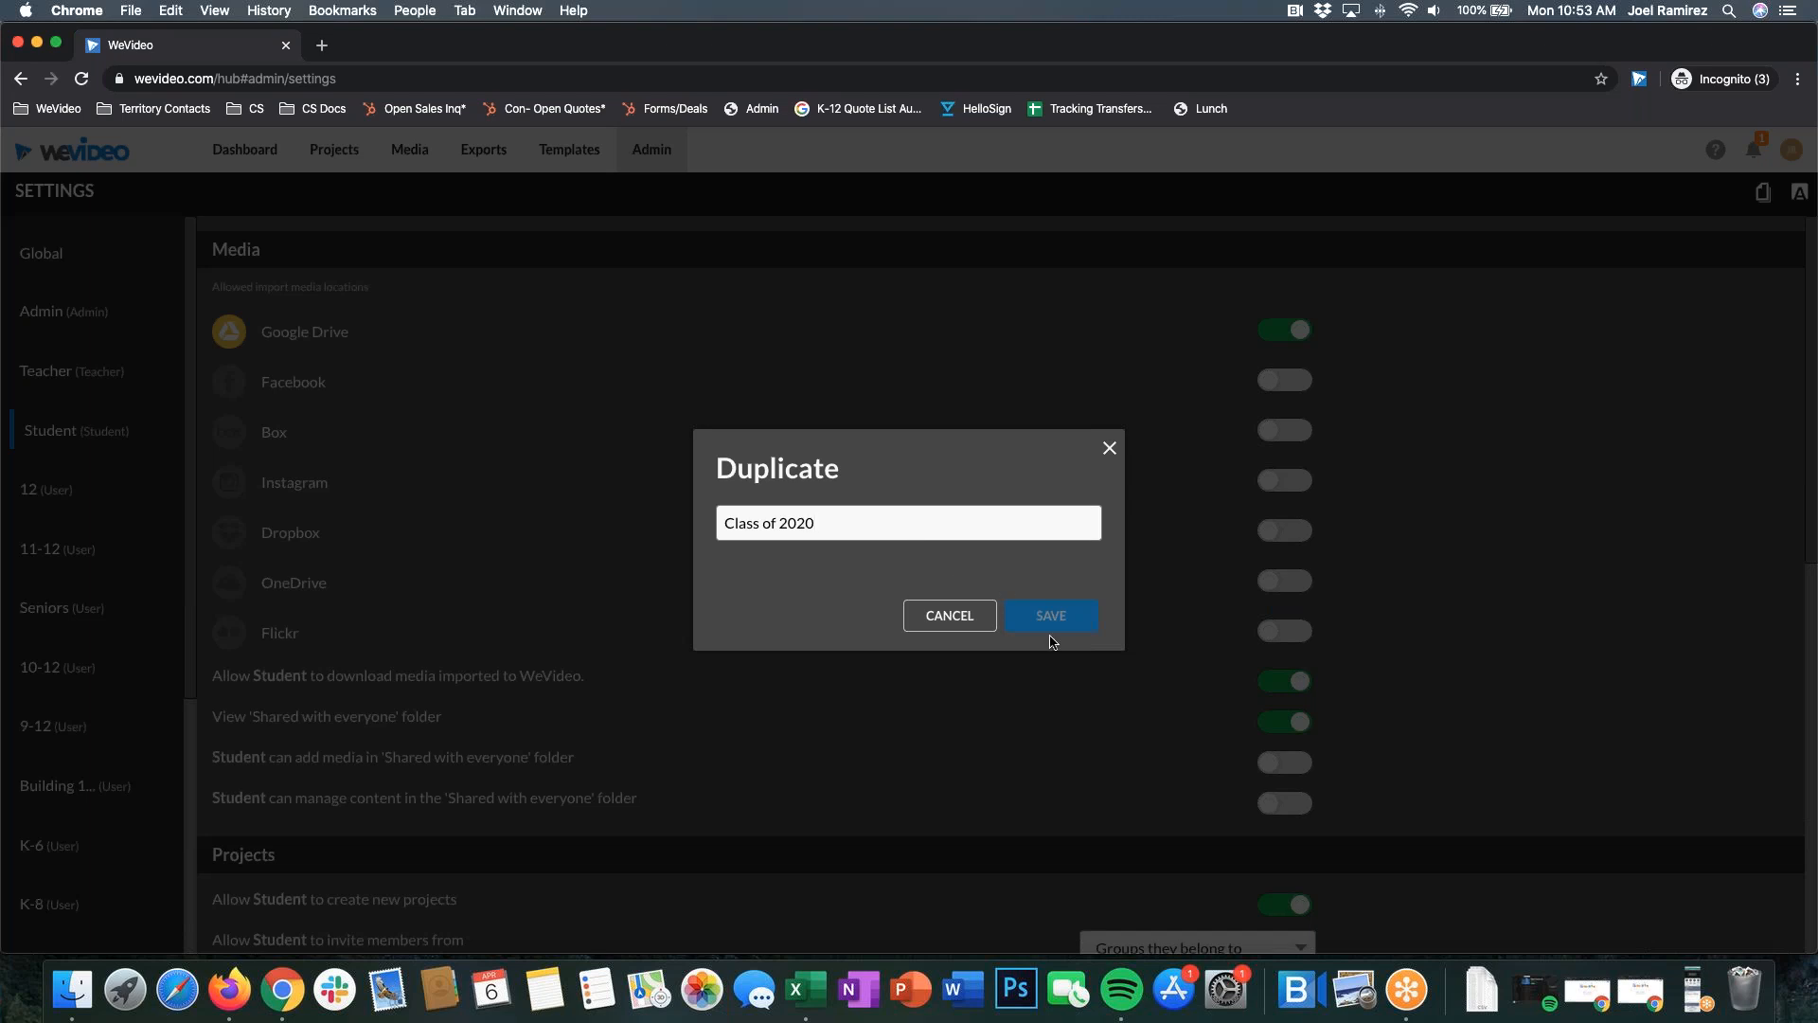
pyautogui.press('Return')
# Step: Find the Class 2020 role in the list, examine its permissions down to the export destinations, and return to the Student role
pyautogui.scroll(-5, 129, 517)
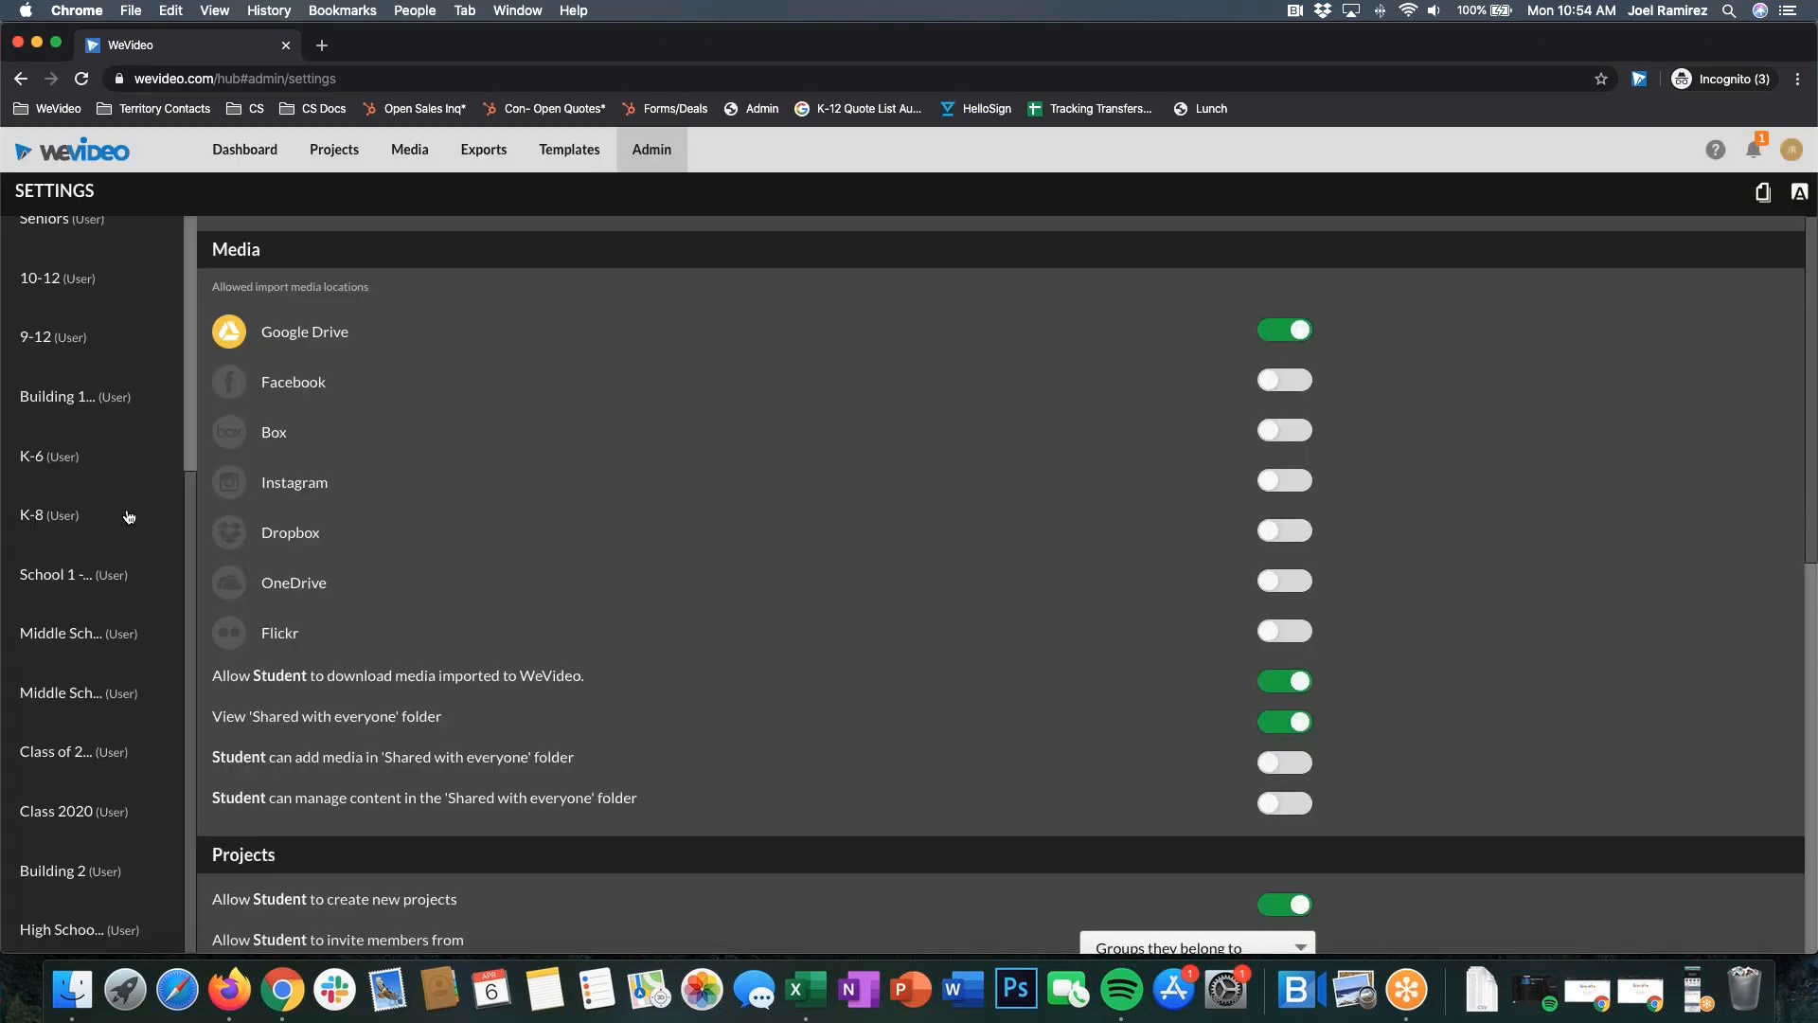
pyautogui.scroll(5, 51, 710)
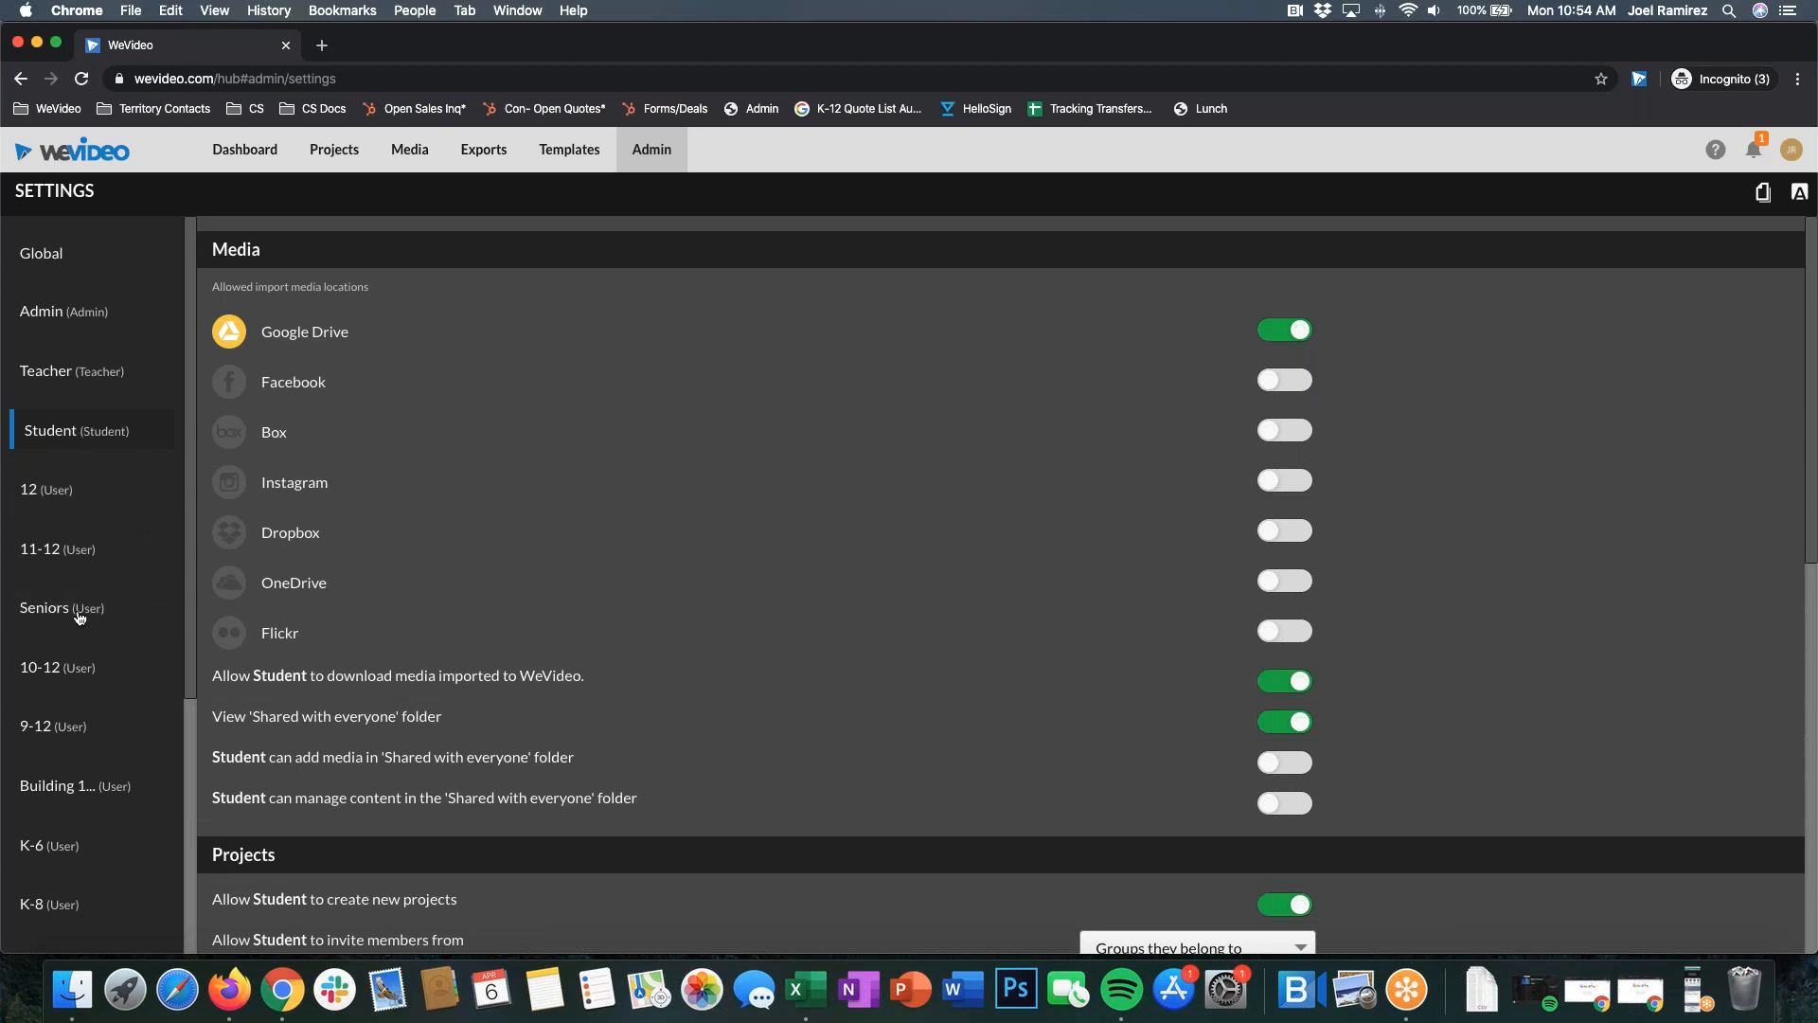
pyautogui.scroll(-5, 94, 616)
pyautogui.click(72, 817)
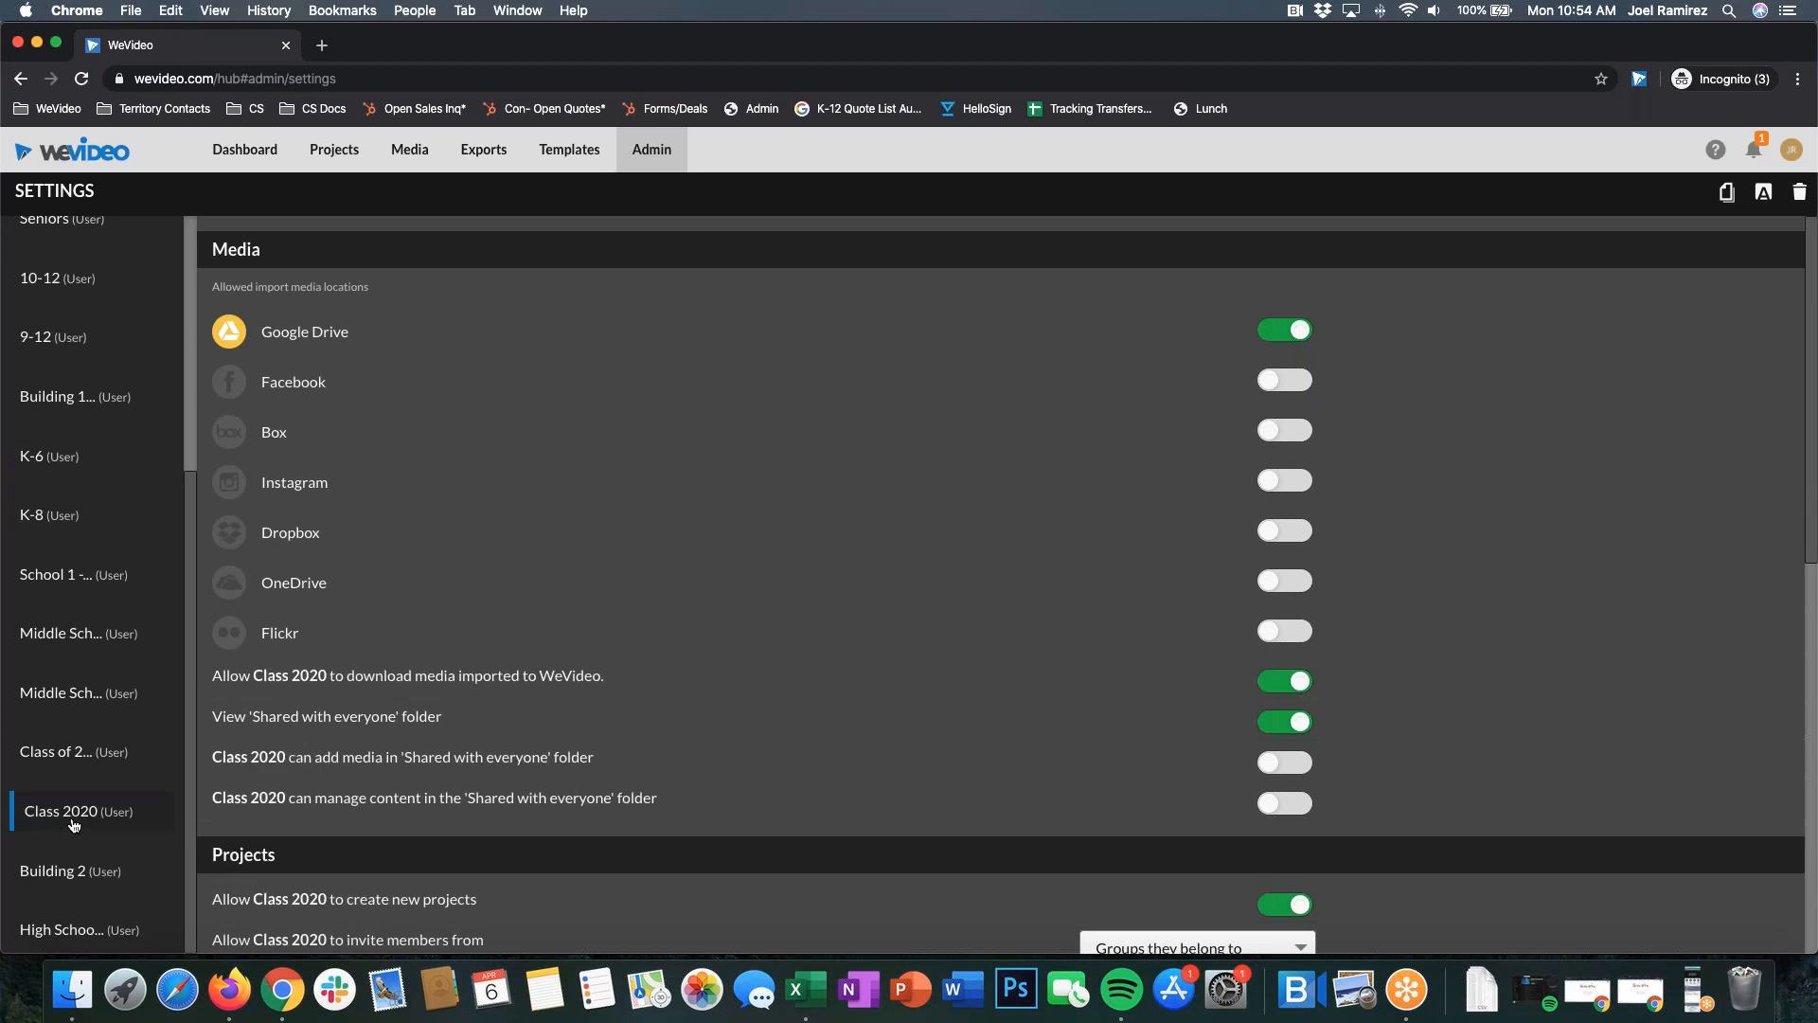
pyautogui.scroll(-10, 1127, 663)
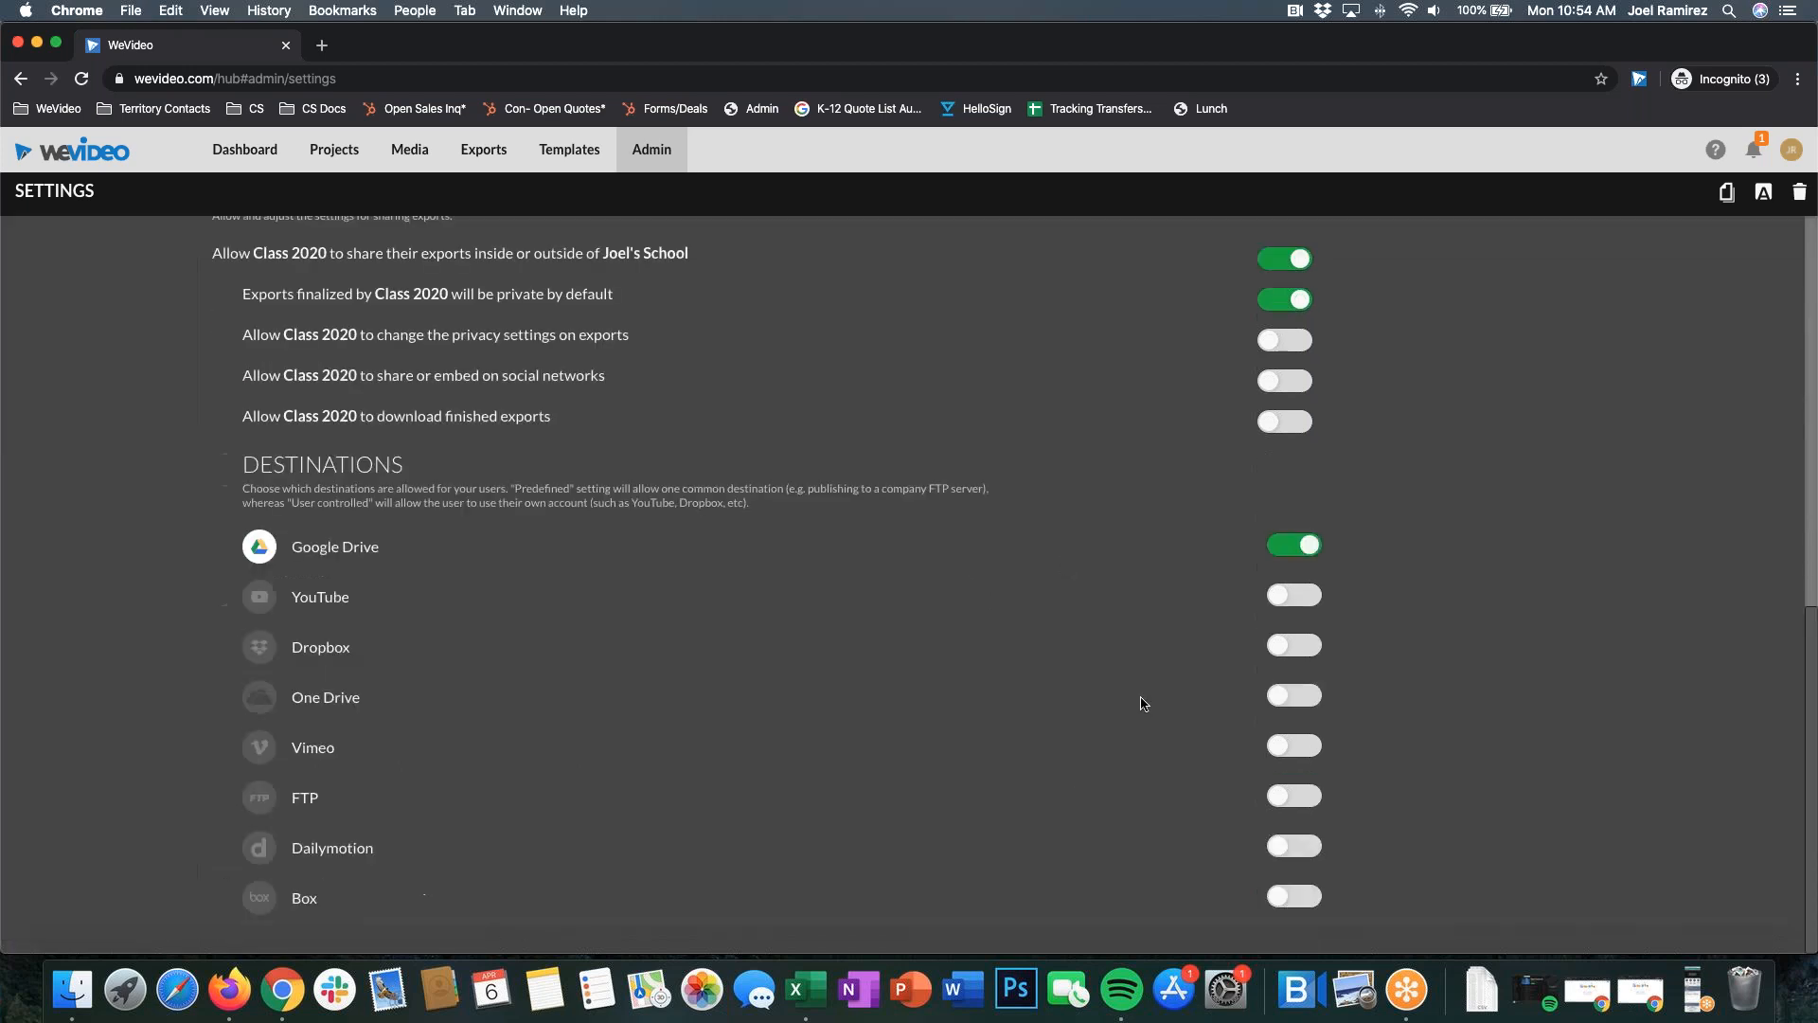
pyautogui.scroll(10, 1073, 602)
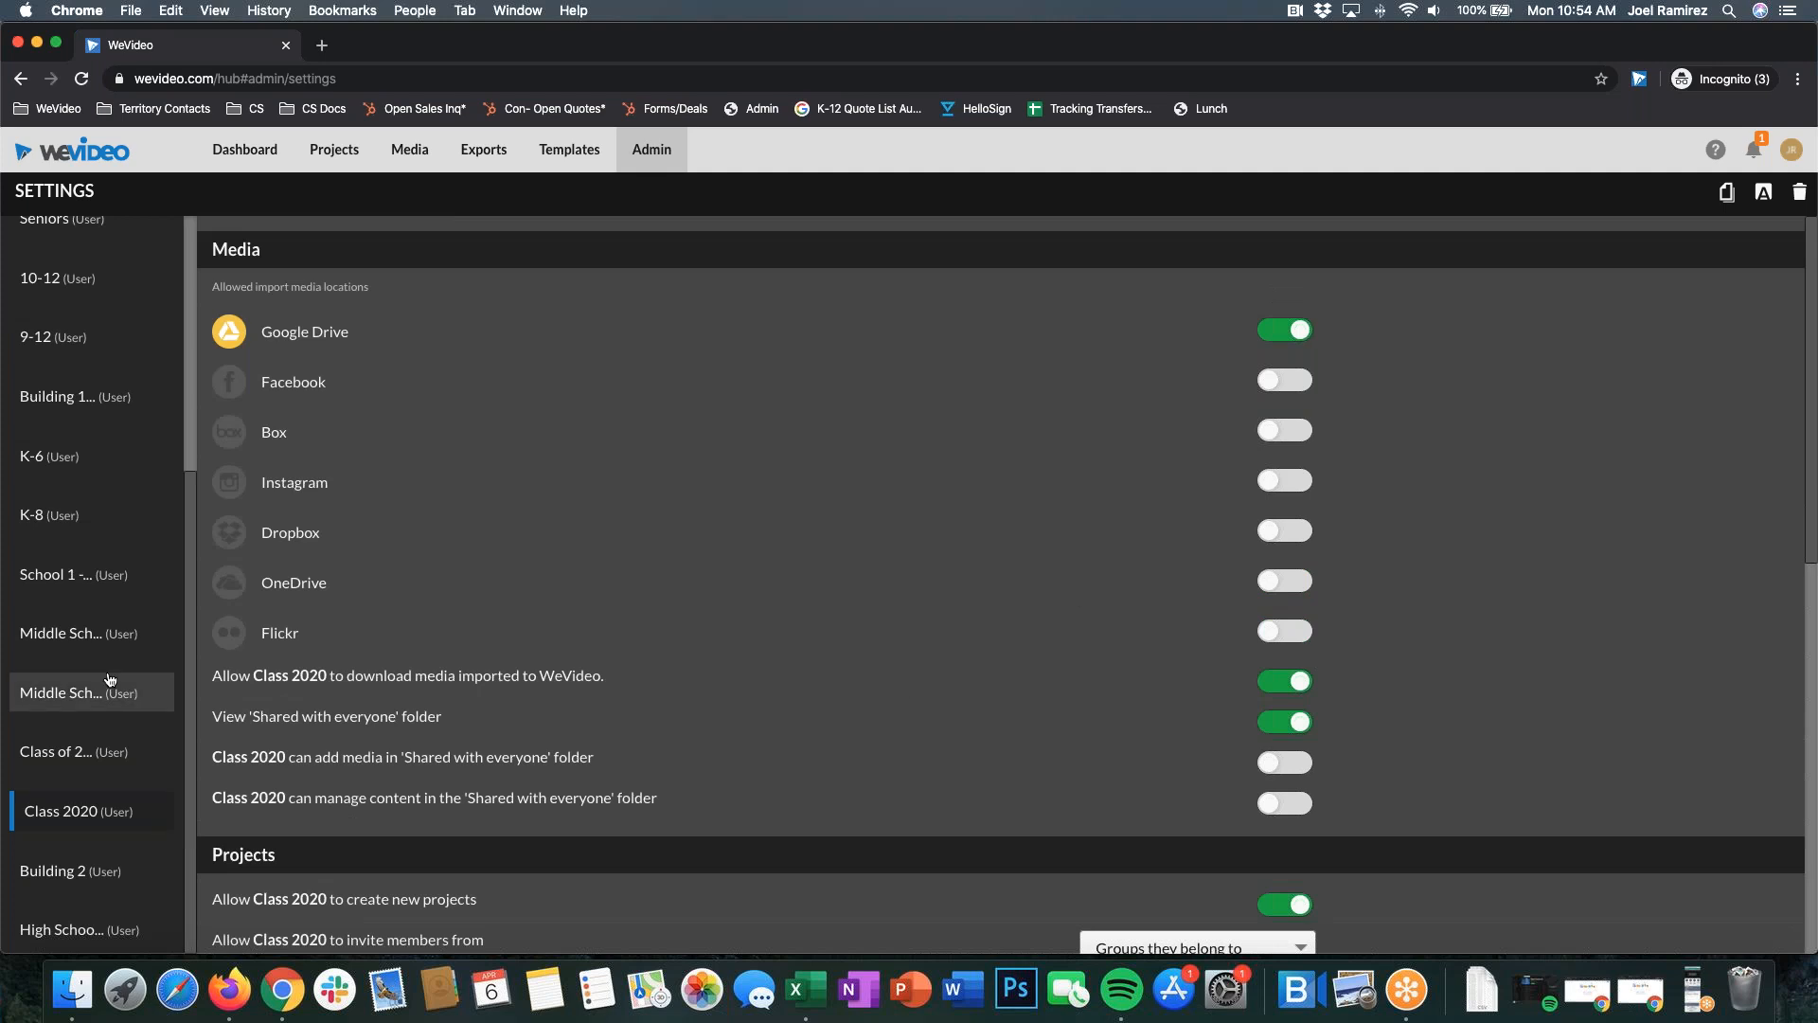
pyautogui.scroll(5, 111, 679)
pyautogui.click(52, 428)
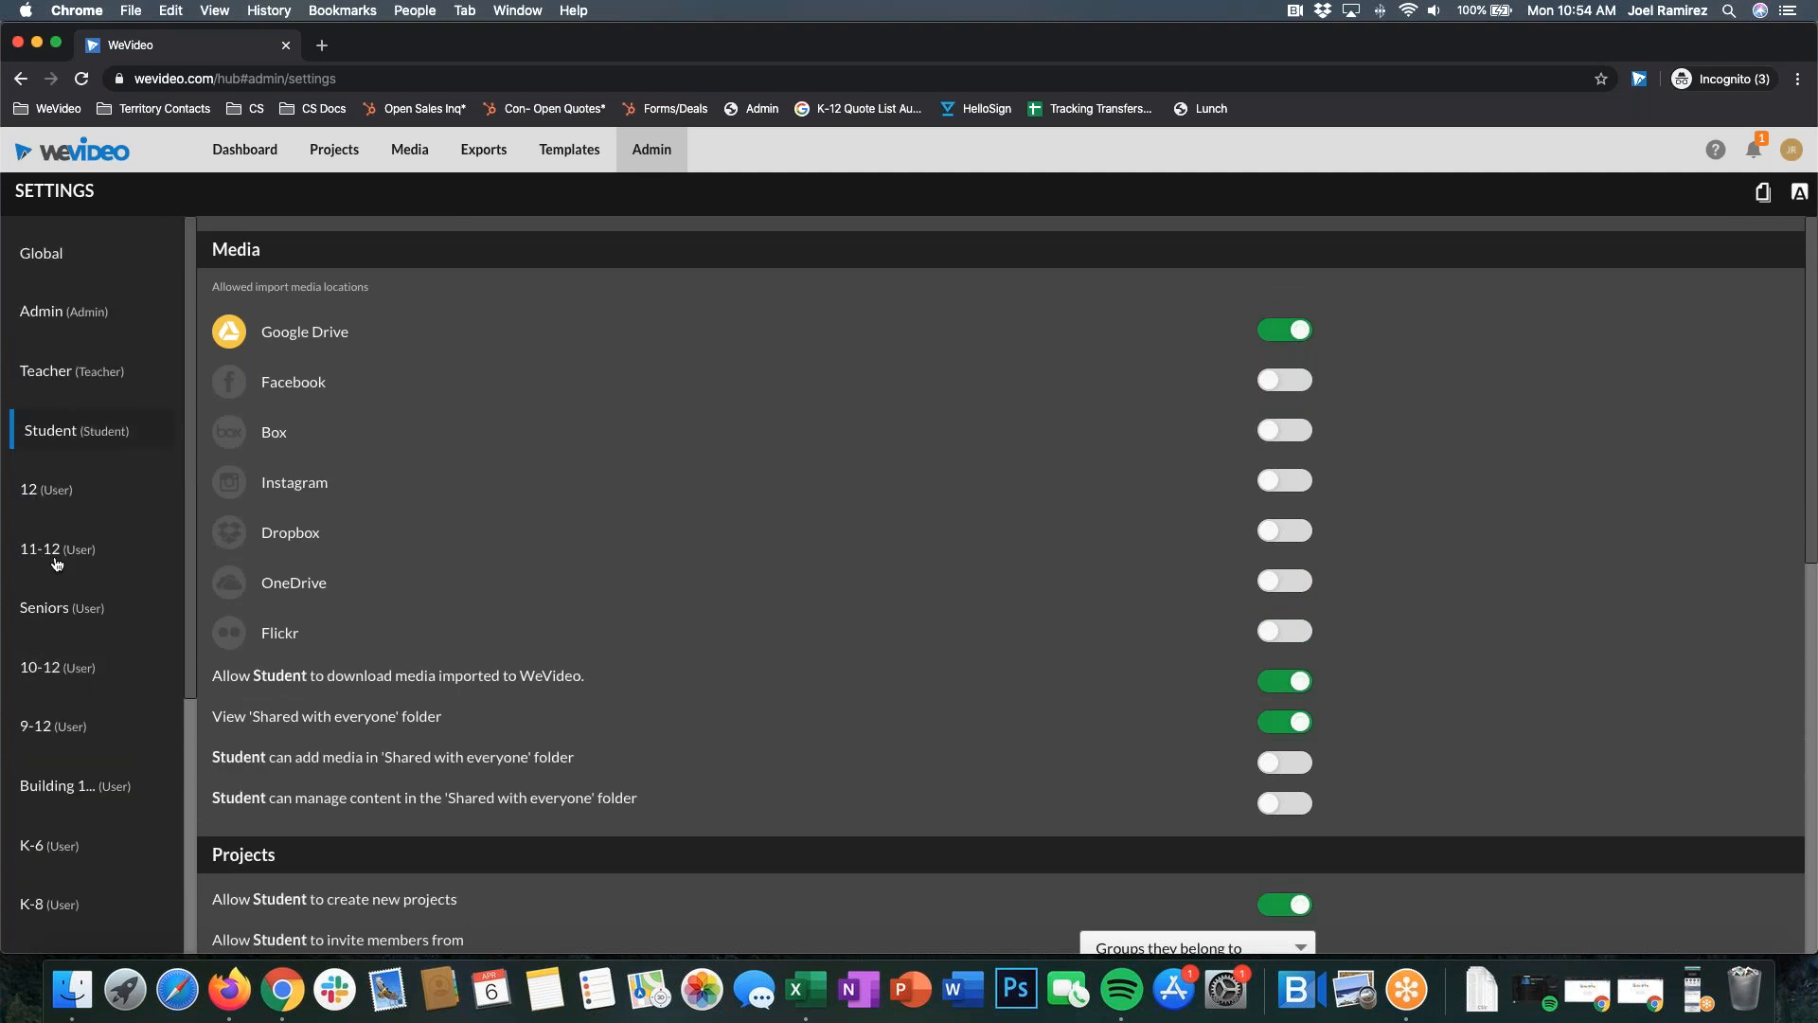
# Step: Look through the custom user roles again, down to the High School entry and back to Global
pyautogui.scroll(-2, 58, 561)
pyautogui.scroll(2, 70, 520)
pyautogui.scroll(-4, 52, 535)
pyautogui.scroll(-10, 79, 917)
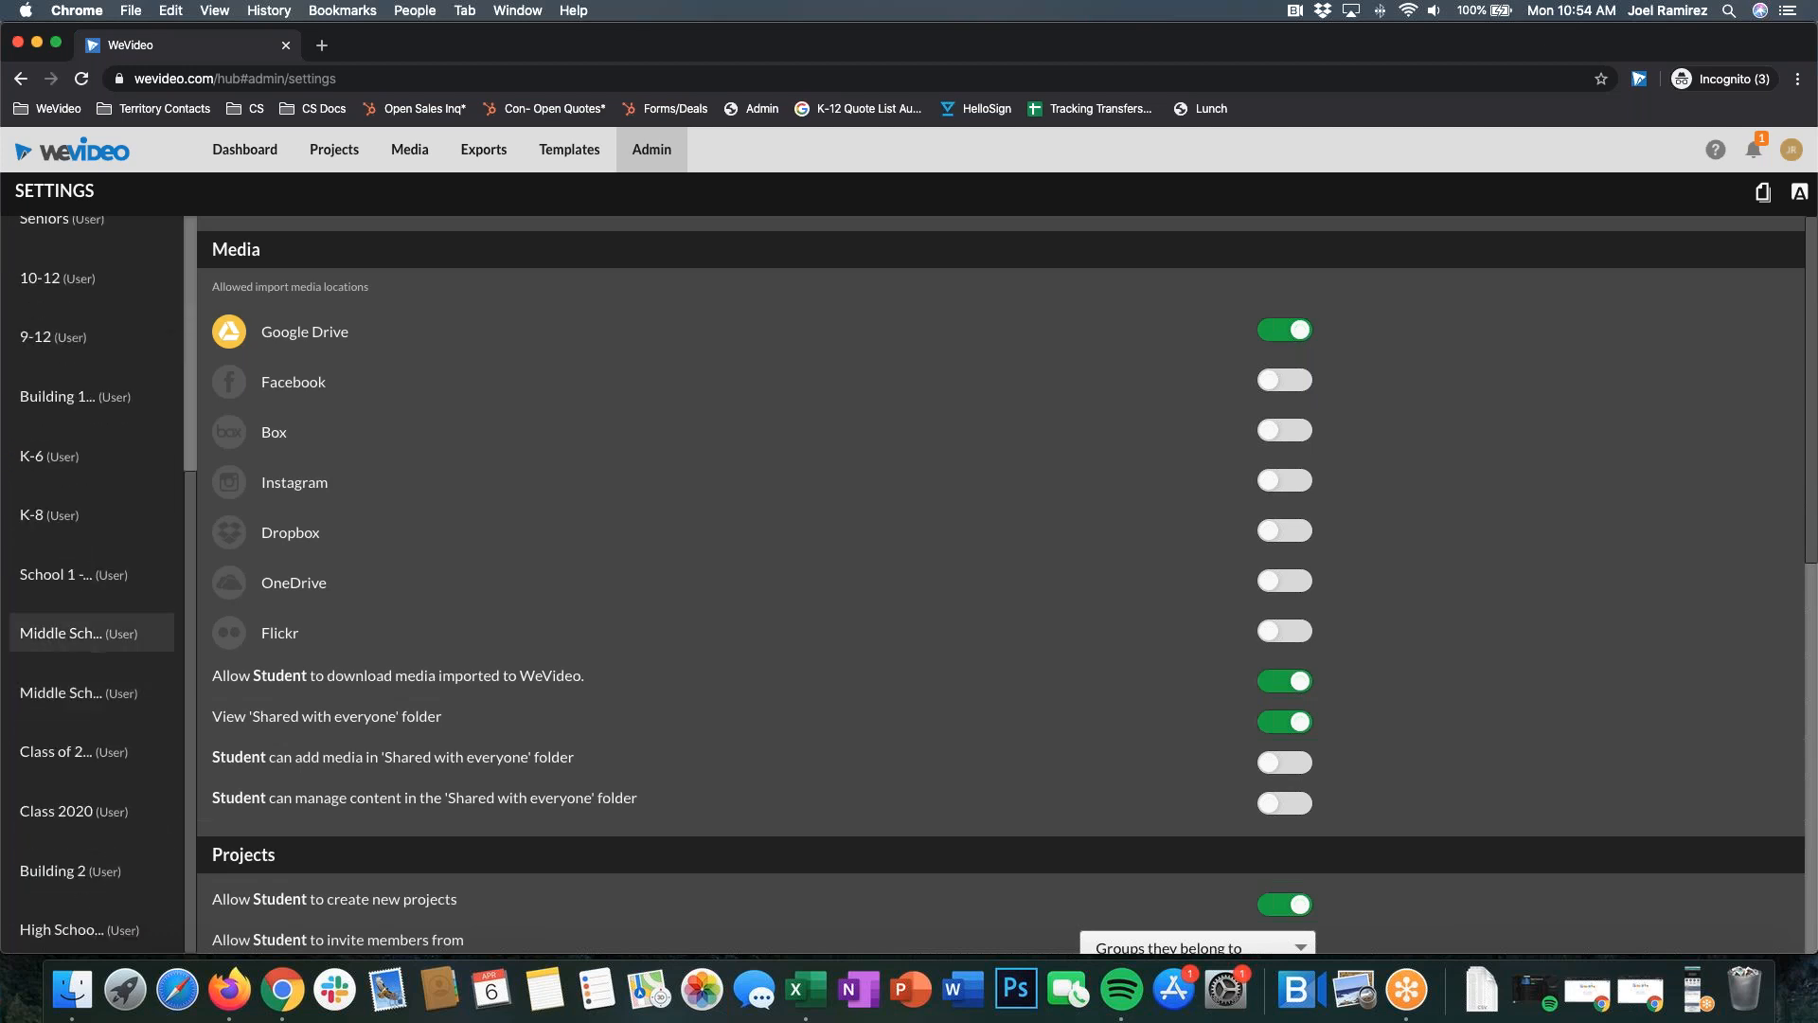
pyautogui.scroll(10, 79, 717)
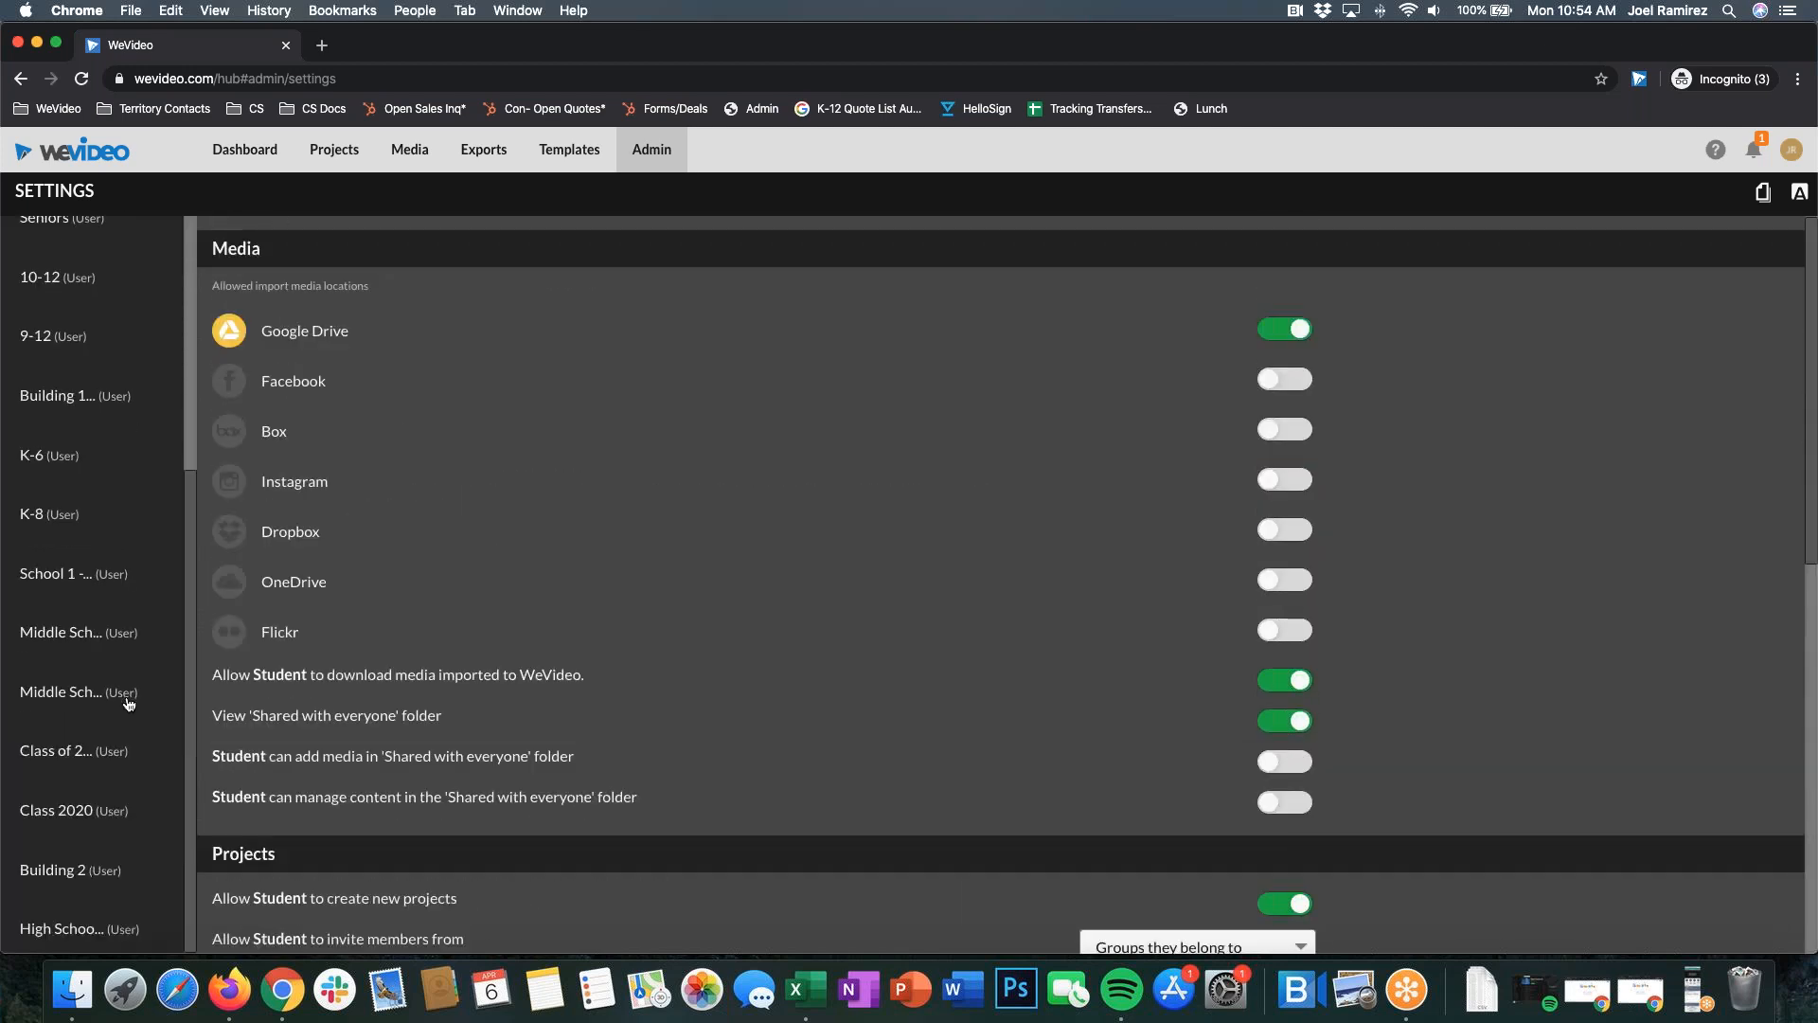
pyautogui.scroll(5, 30, 725)
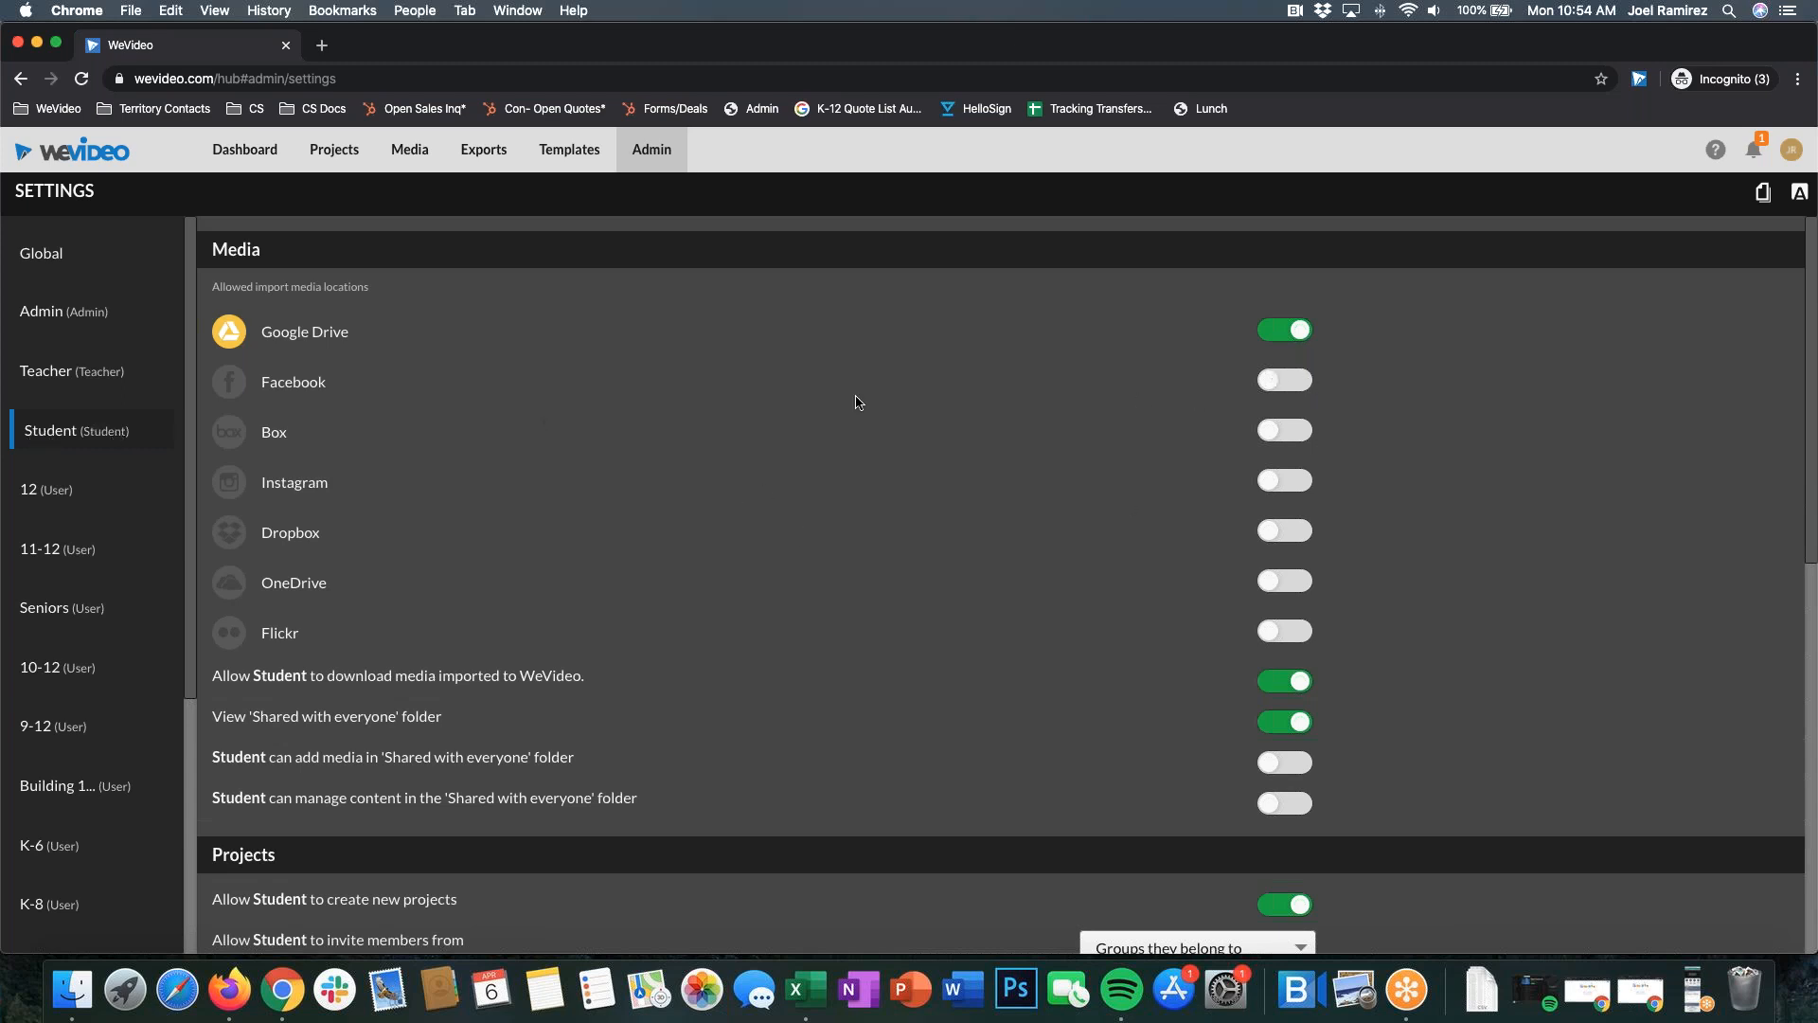
# Step: Examine the Student role's Projects and Sharing permissions, highlighting the section headings, and return to the Media section
pyautogui.scroll(-1, 830, 401)
pyautogui.scroll(-8, 624, 440)
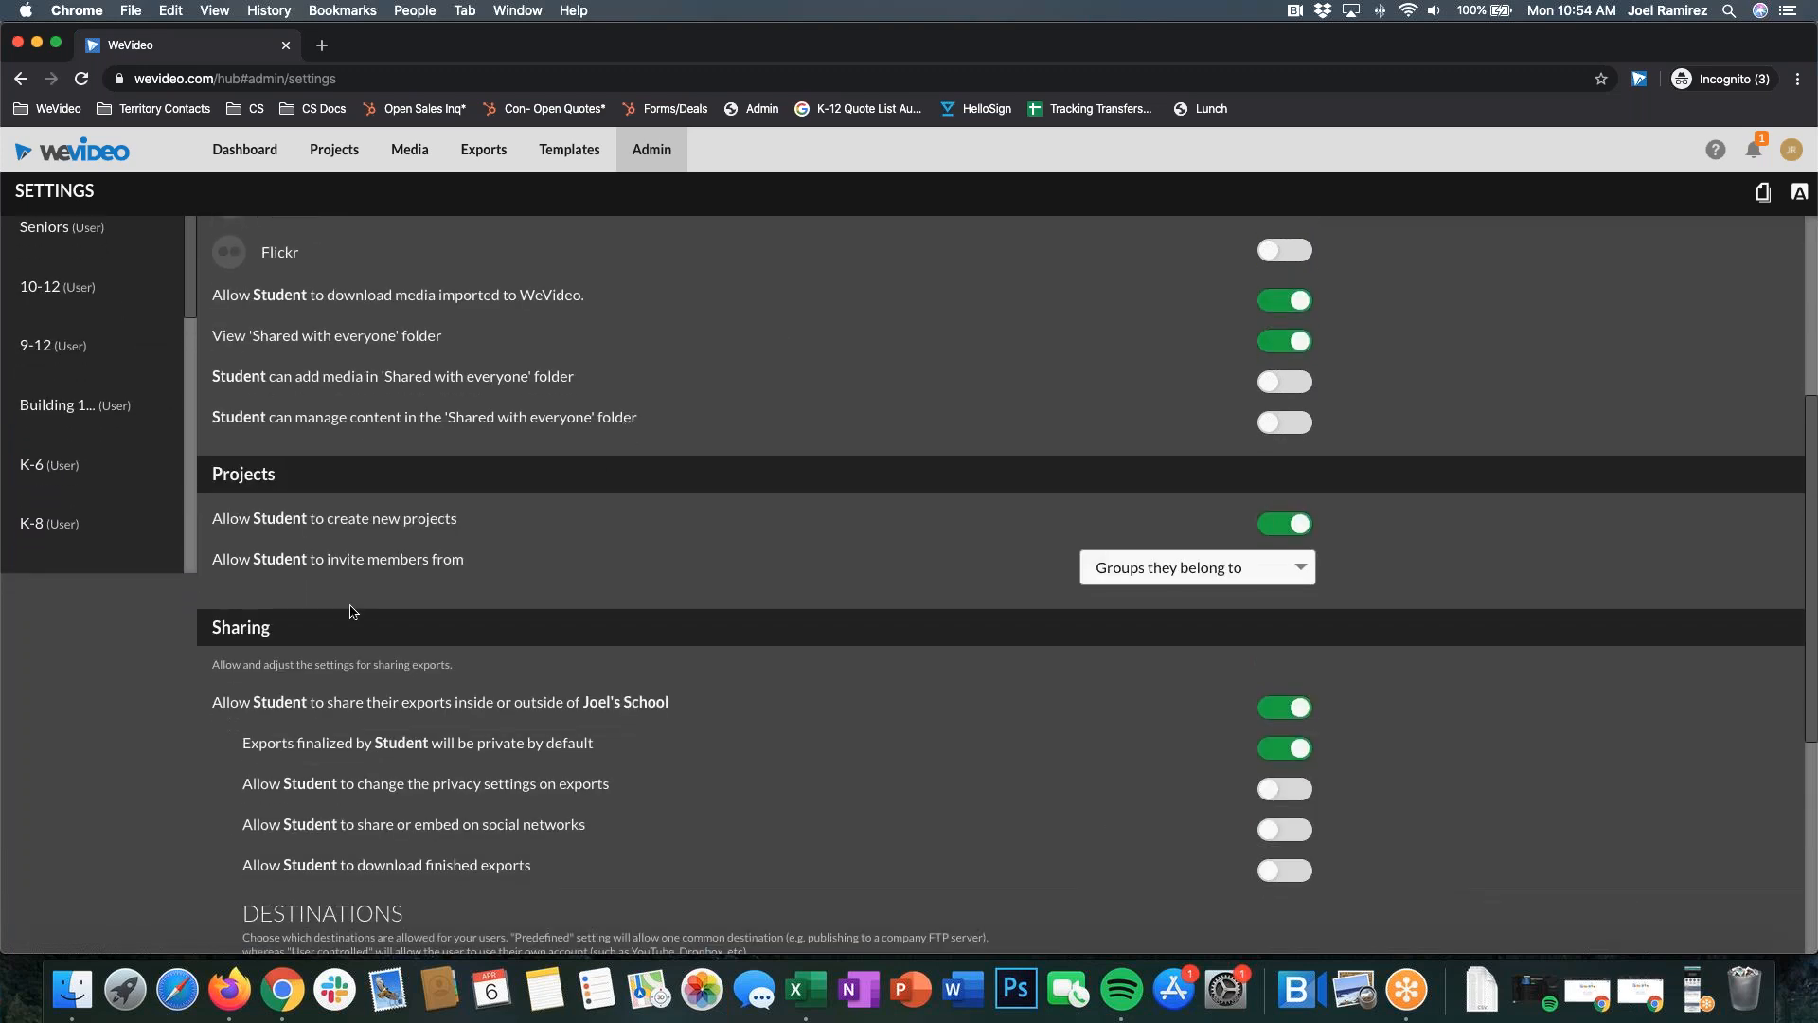
pyautogui.doubleClick(240, 626)
pyautogui.moveTo(325, 487); pyautogui.dragTo(232, 482)
pyautogui.scroll(8, 232, 481)
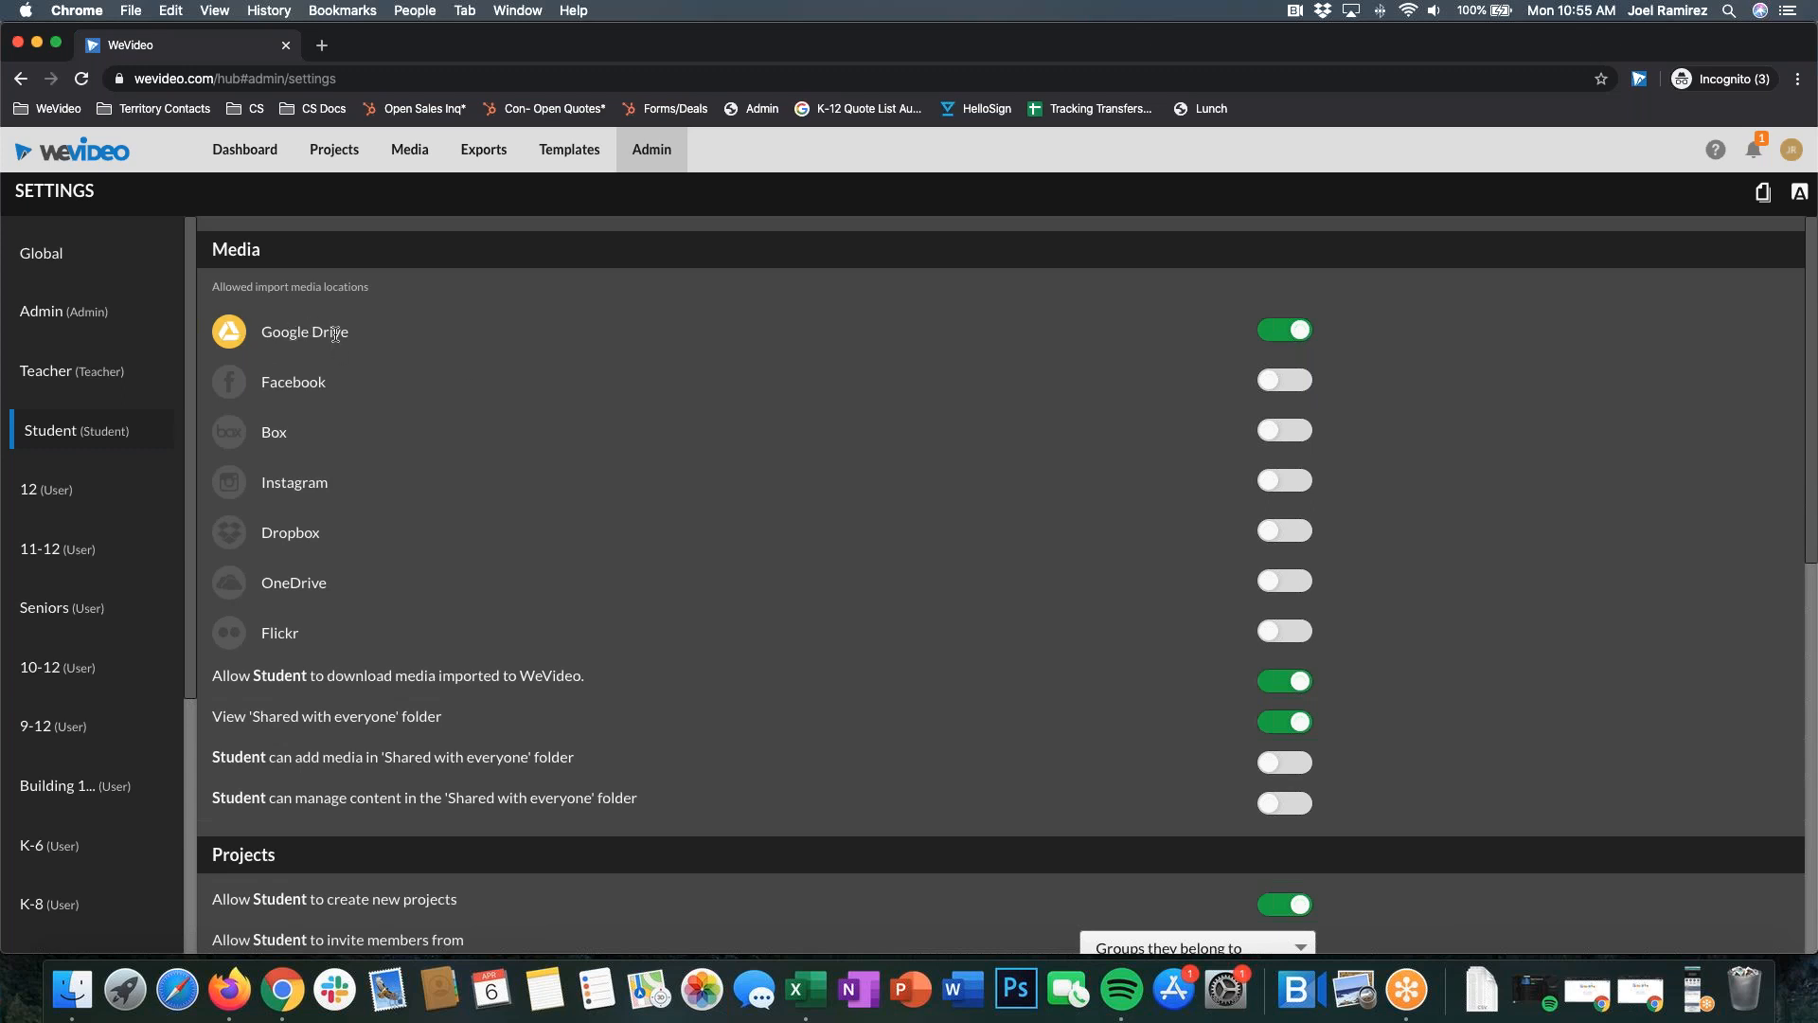
# Step: Enable Facebook, Box, Instagram and Dropbox as allowed import media locations for the Student role
pyautogui.click(1285, 381)
pyautogui.click(1285, 429)
pyautogui.click(1284, 480)
pyautogui.click(1285, 531)
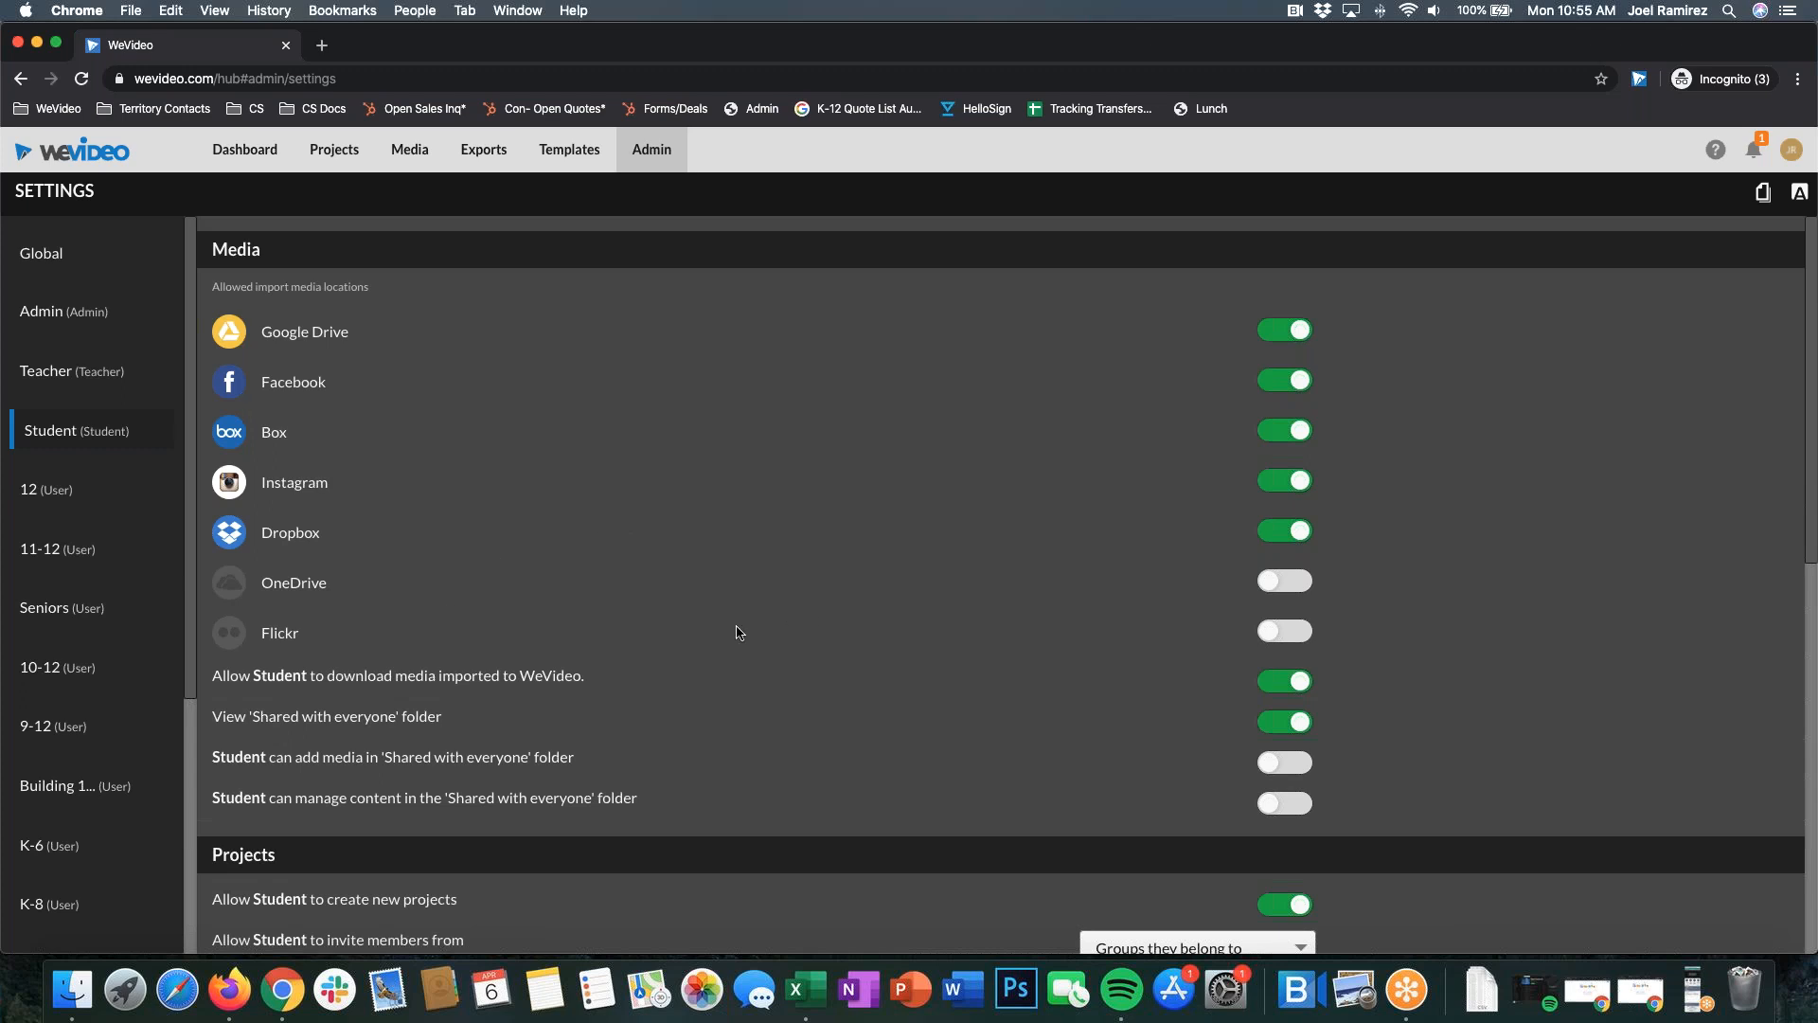
# Step: Disable Dropbox, Instagram, Box and Facebook as import media locations for the Student role
pyautogui.click(1293, 540)
pyautogui.click(1291, 480)
pyautogui.click(1291, 430)
pyautogui.click(1291, 380)
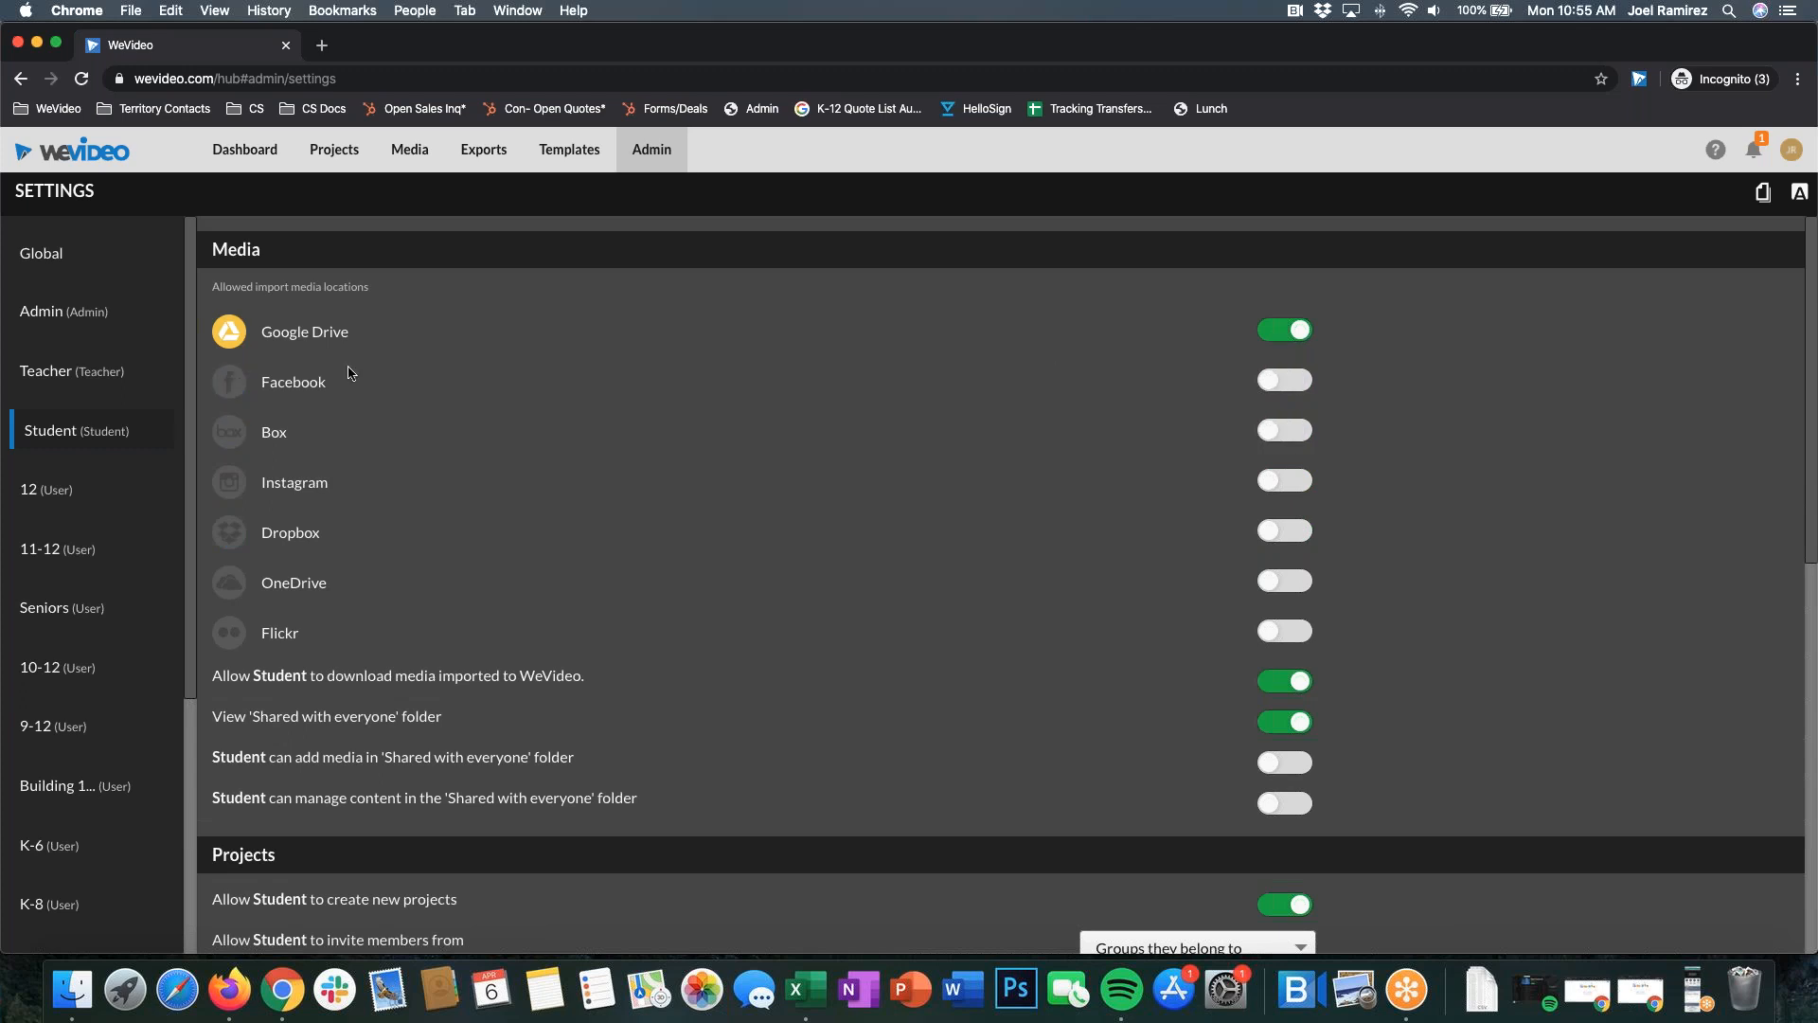
# Step: Highlight Google Drive among the Student role's allowed import media locations, and clear the highlight
pyautogui.moveTo(376, 334); pyautogui.dragTo(295, 333)
pyautogui.click(371, 329)
pyautogui.click(478, 348)
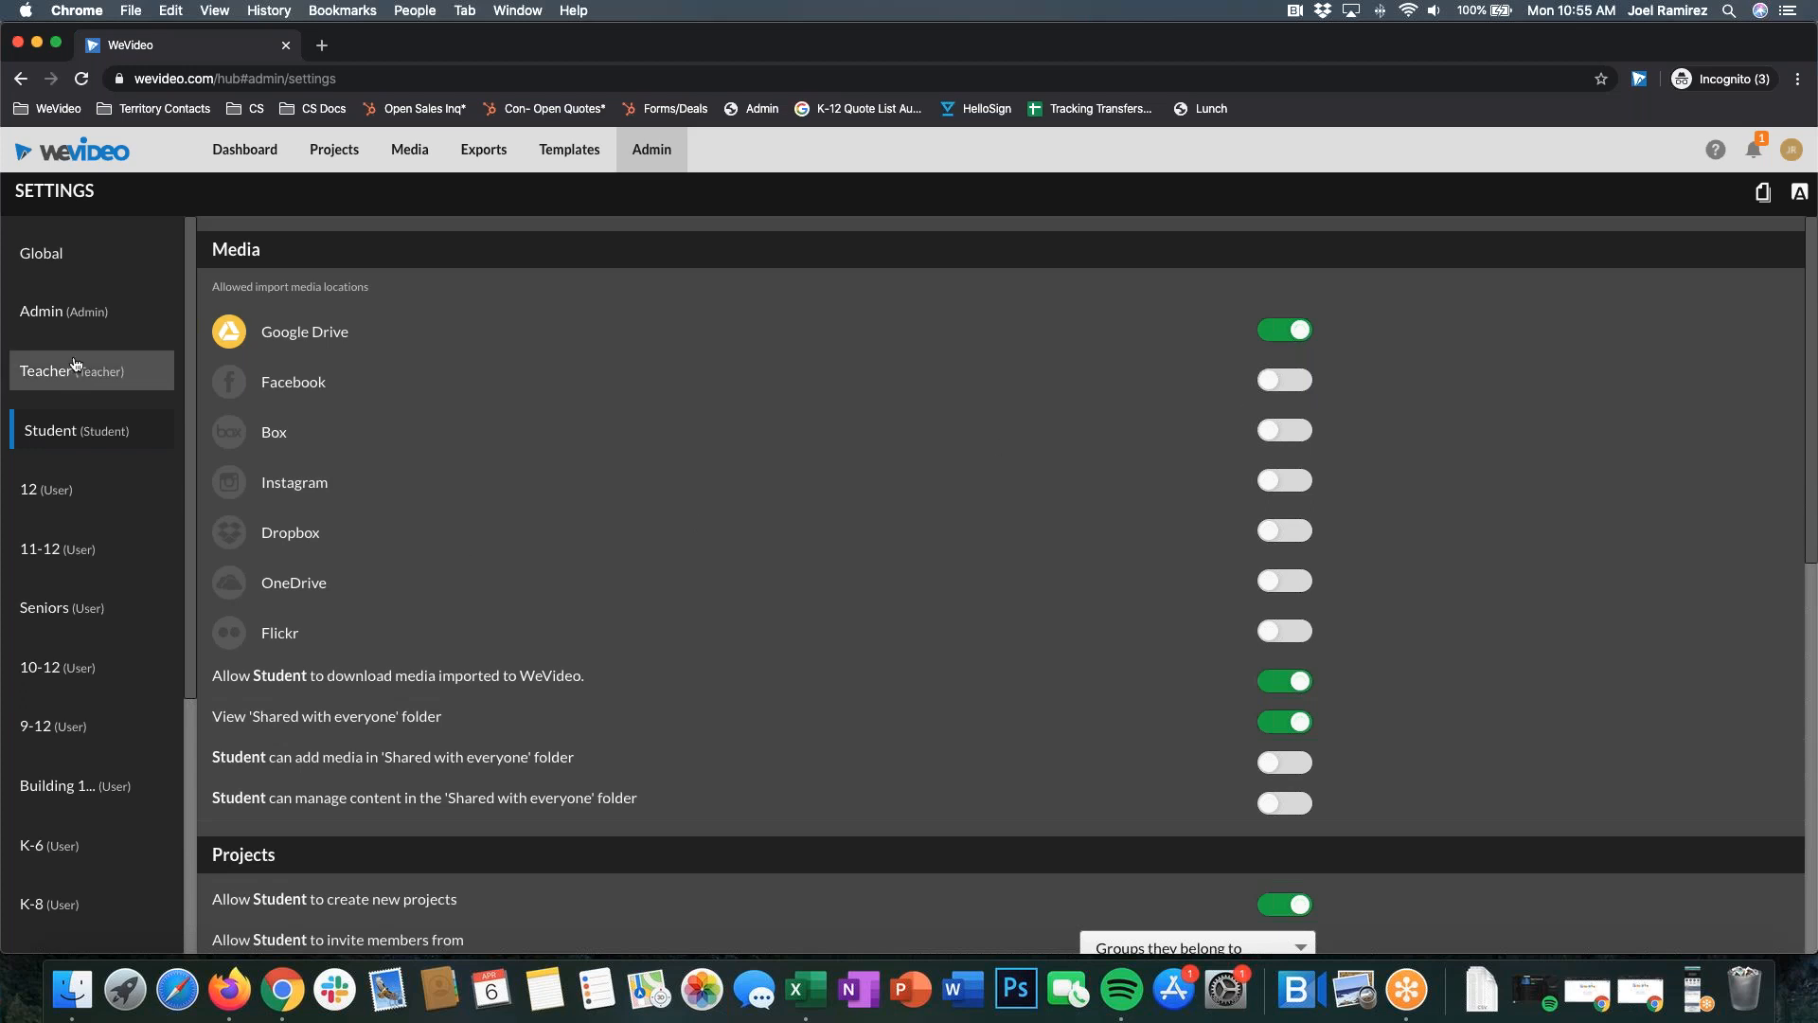
# Step: Compare the Admin, Teacher and Student role permissions, ending on the Student role's Media and Projects settings
pyautogui.click(75, 313)
pyautogui.click(42, 389)
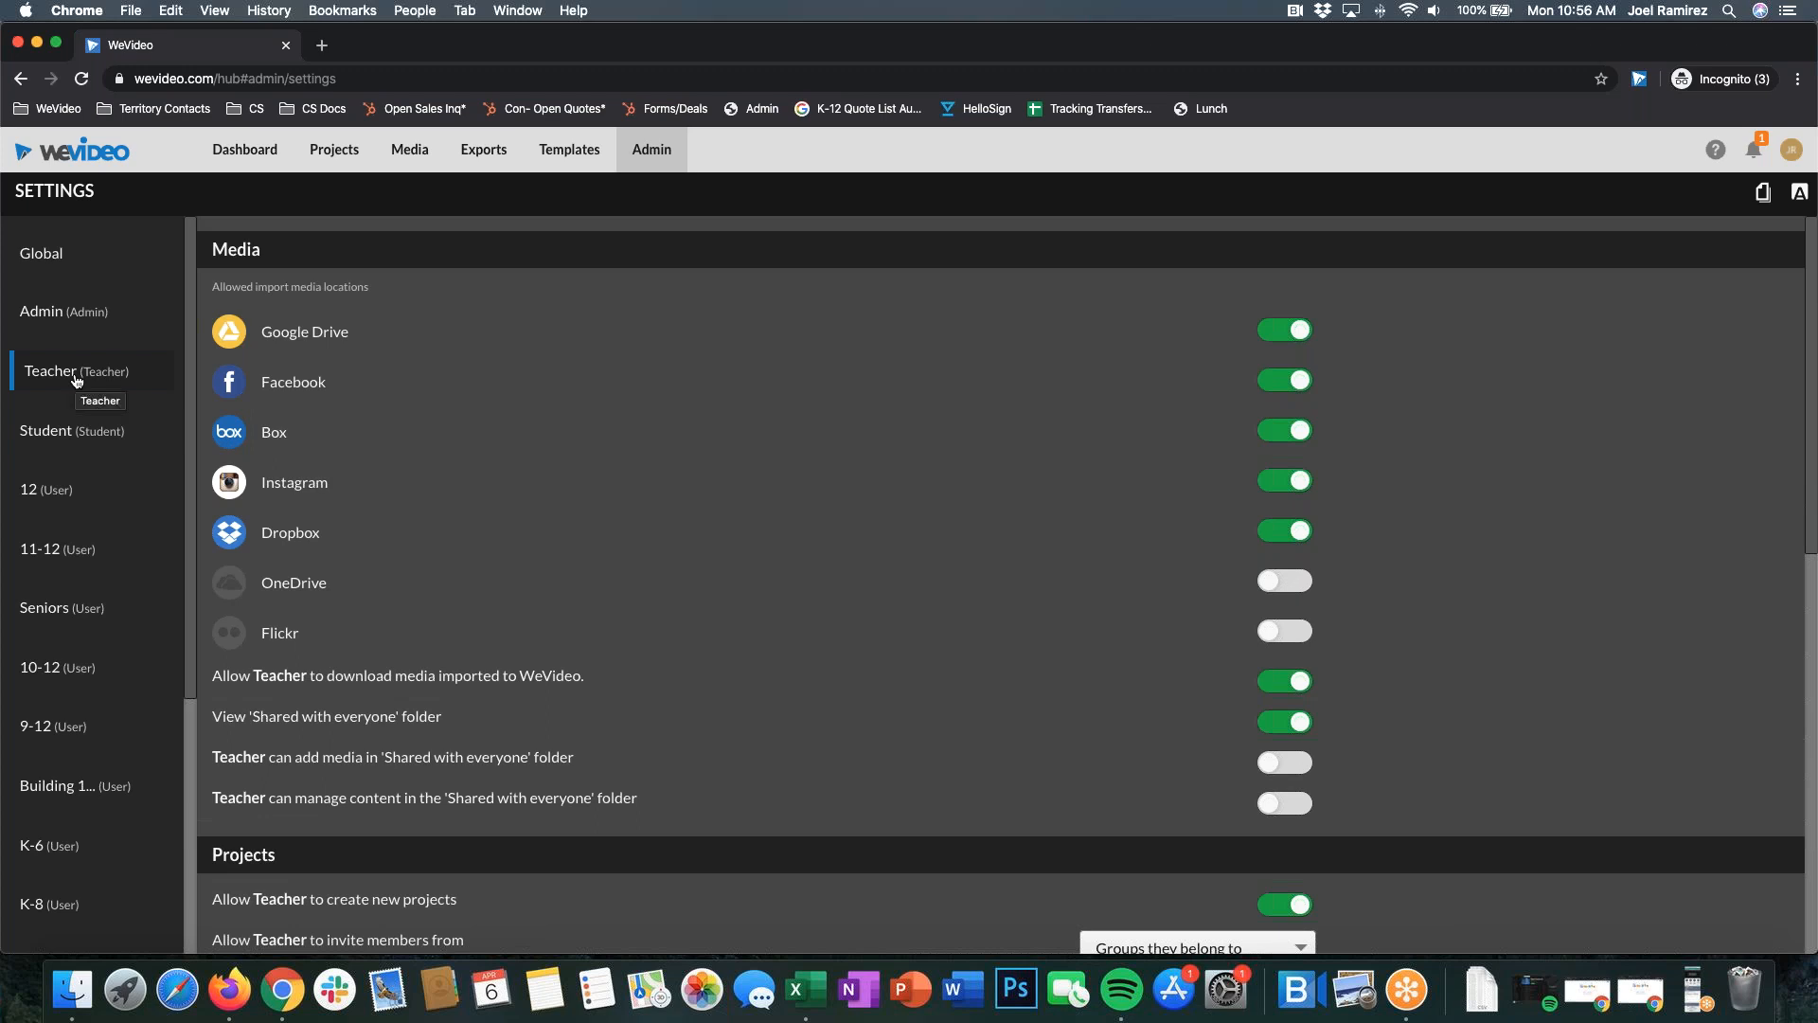
pyautogui.click(52, 430)
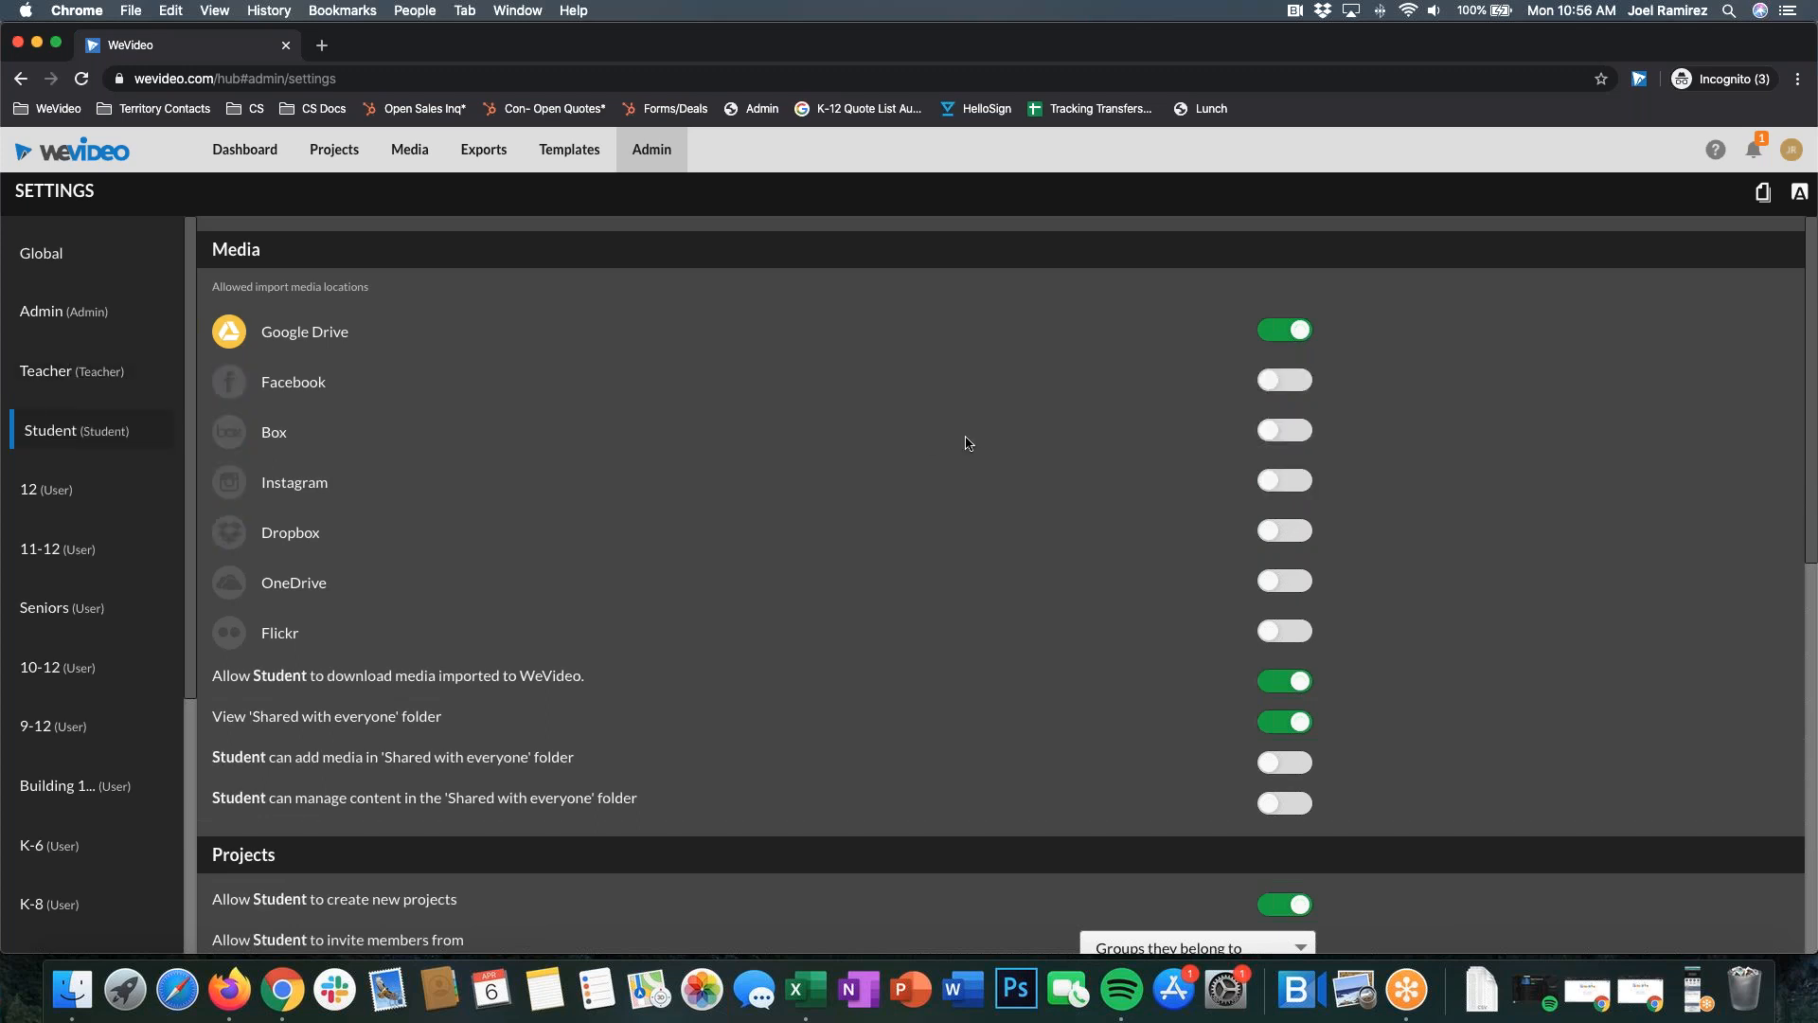
pyautogui.scroll(-3, 823, 447)
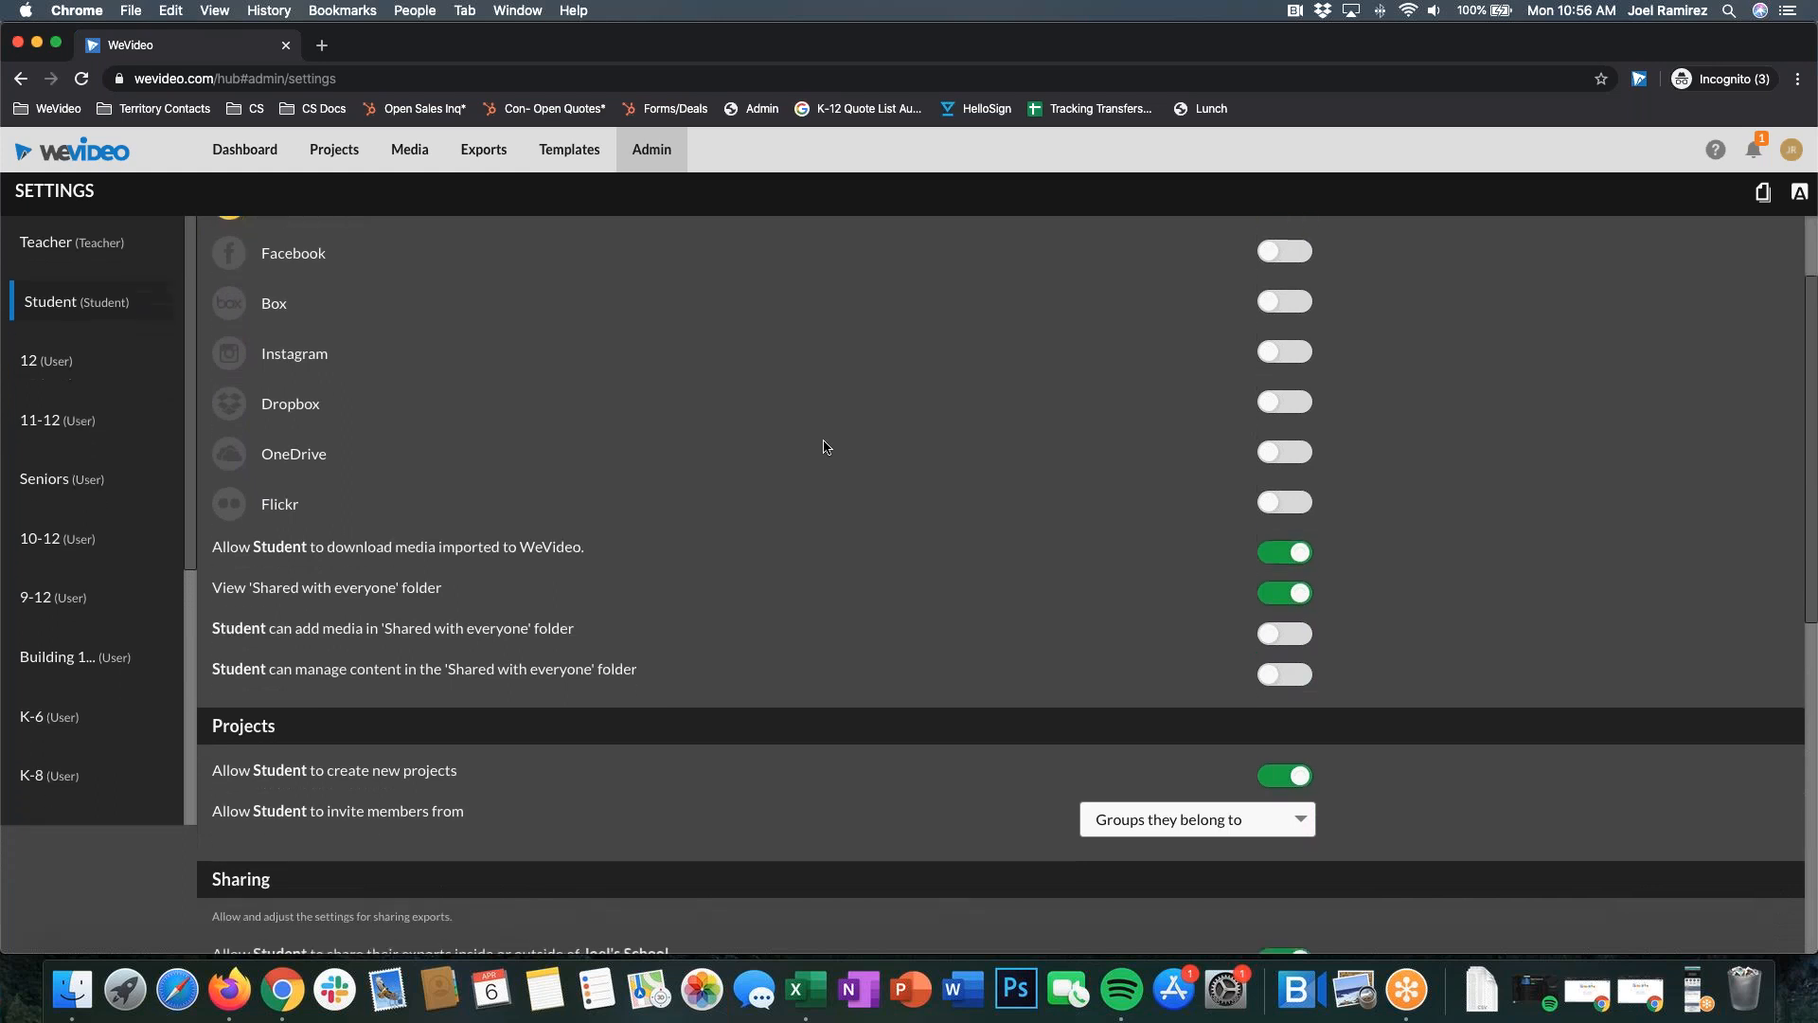
# Step: Highlight the Student role's permission to create new projects in the Projects section, and clear the highlight
pyautogui.scroll(-1, 628, 469)
pyautogui.moveTo(315, 691); pyautogui.dragTo(207, 683)
pyautogui.click(642, 649)
pyautogui.scroll(-2, 844, 597)
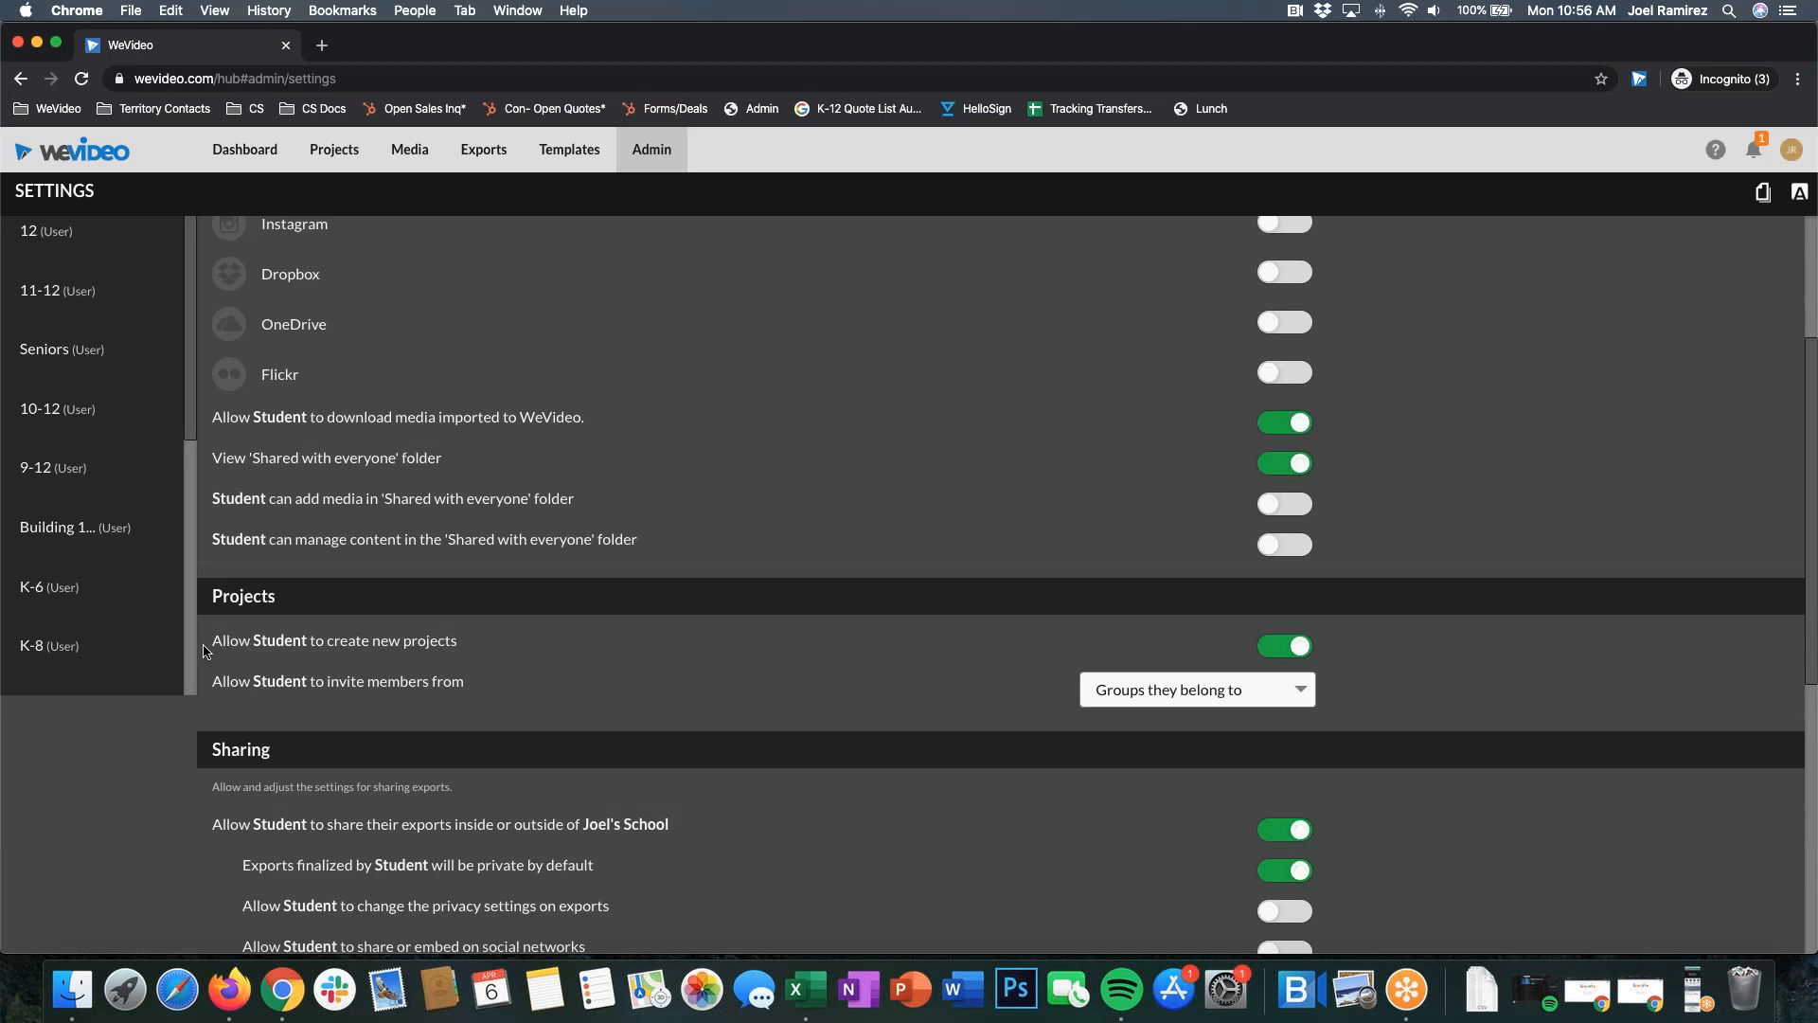
pyautogui.tripleClick(461, 648)
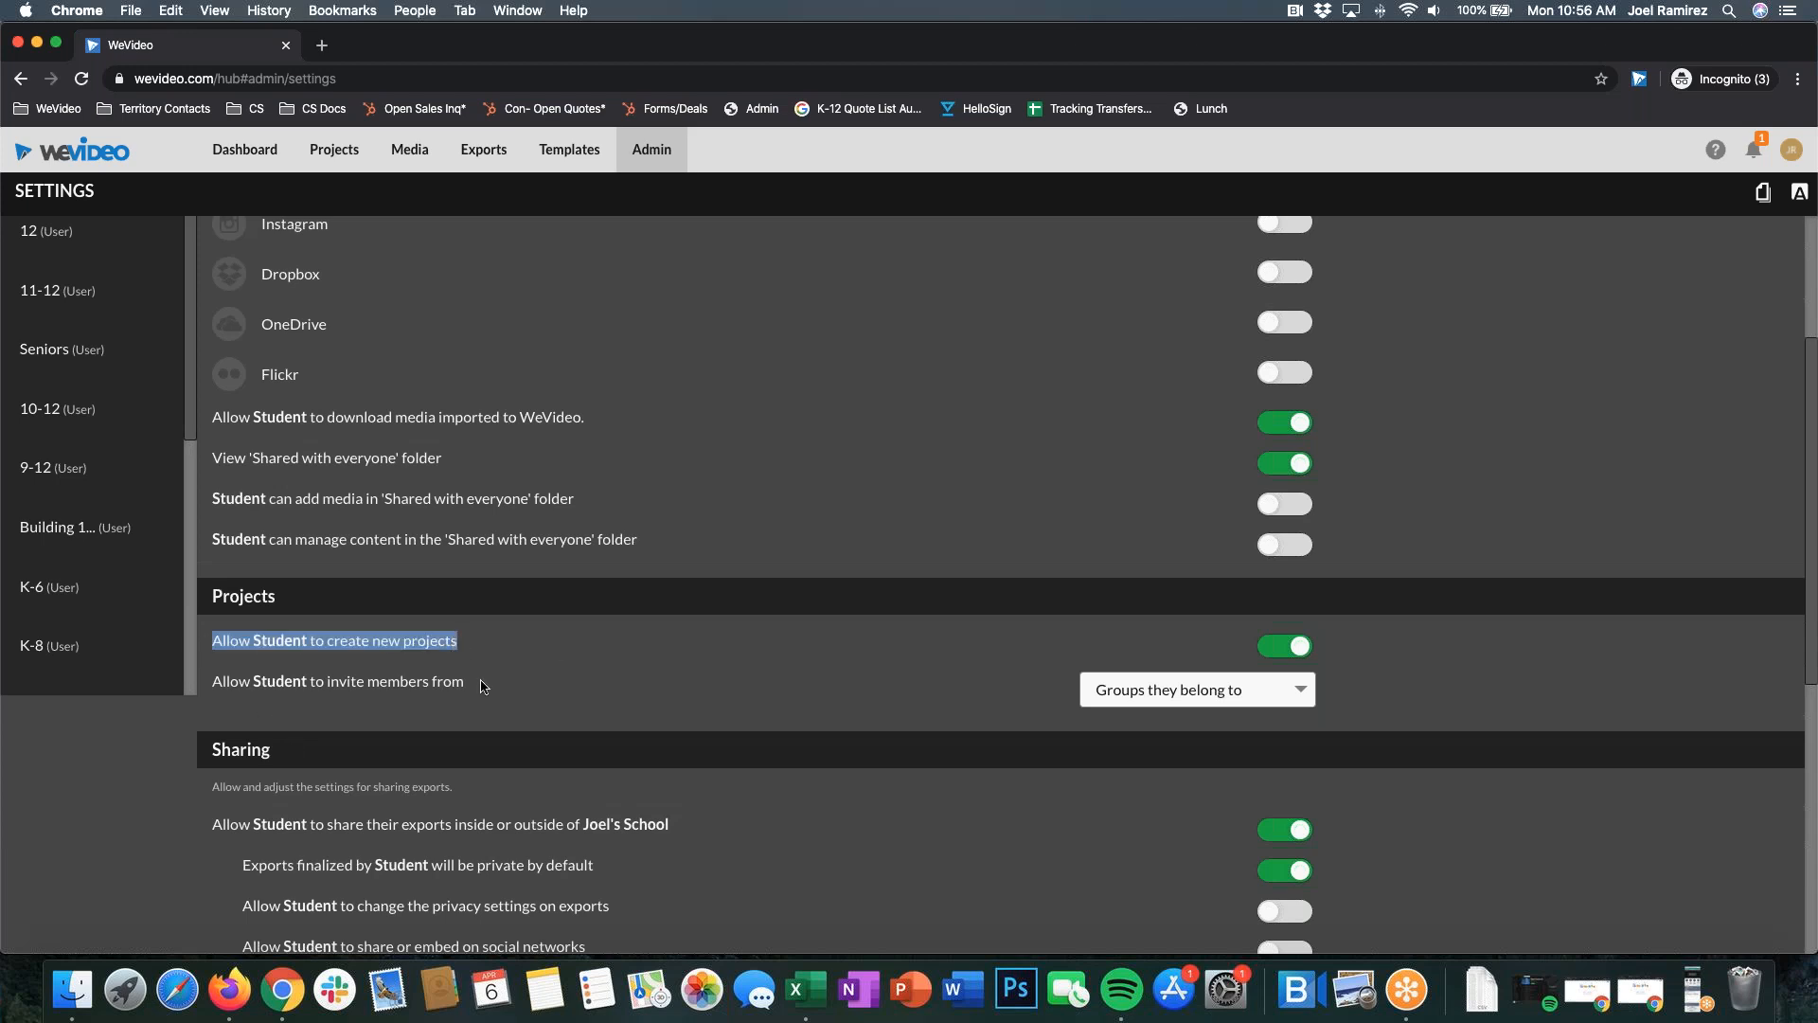
pyautogui.click(720, 657)
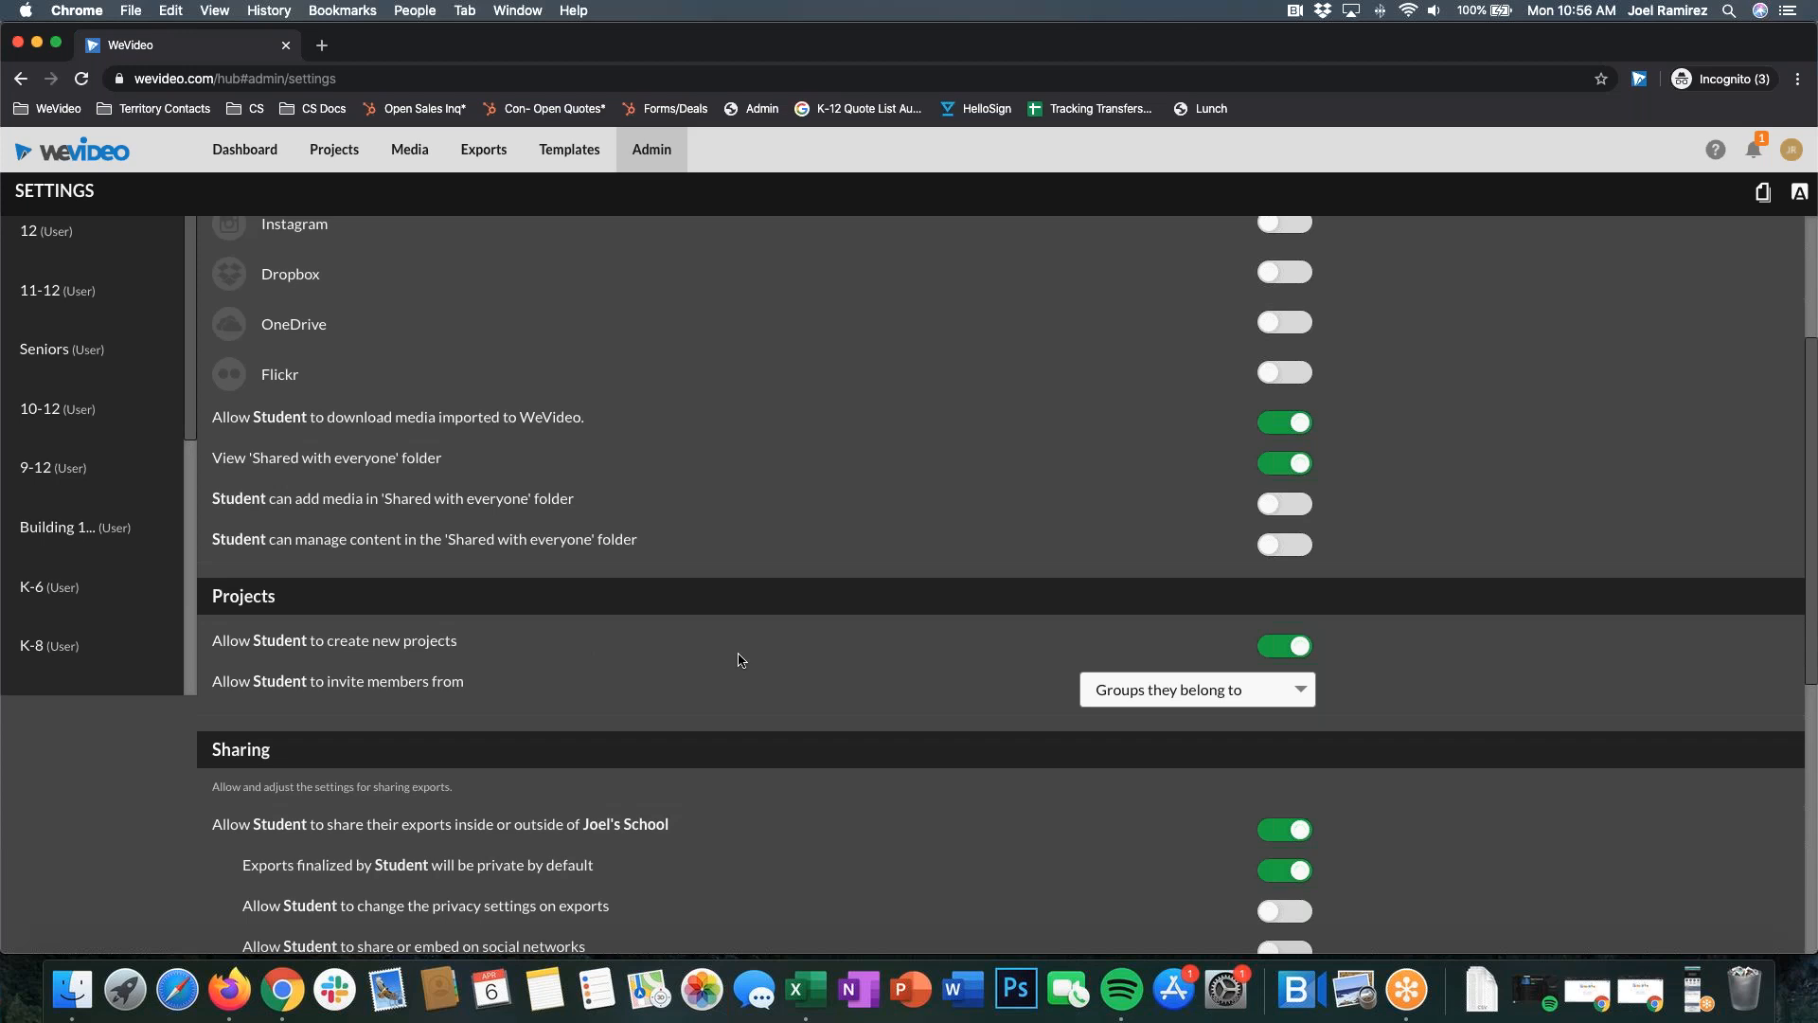
# Step: Disable the Student role's permission to create new projects, and enable it again
pyautogui.click(1299, 646)
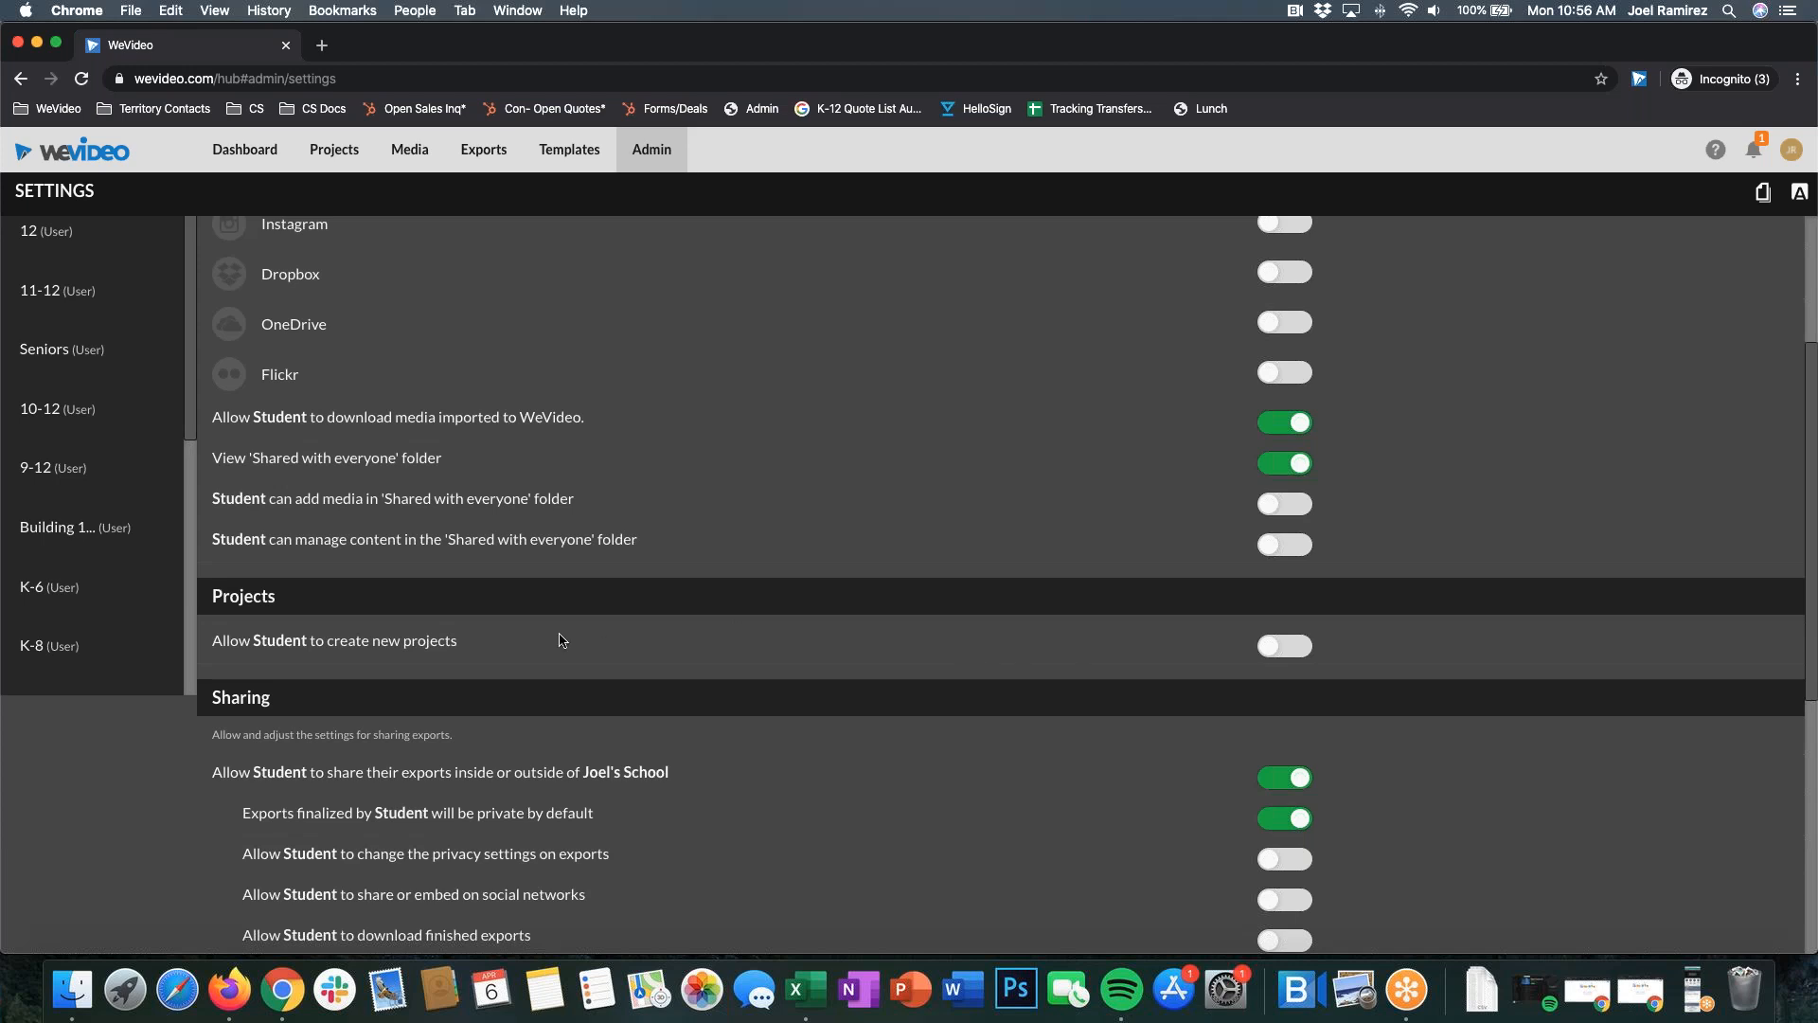
pyautogui.tripleClick(472, 652)
pyautogui.click(490, 650)
pyautogui.click(1281, 648)
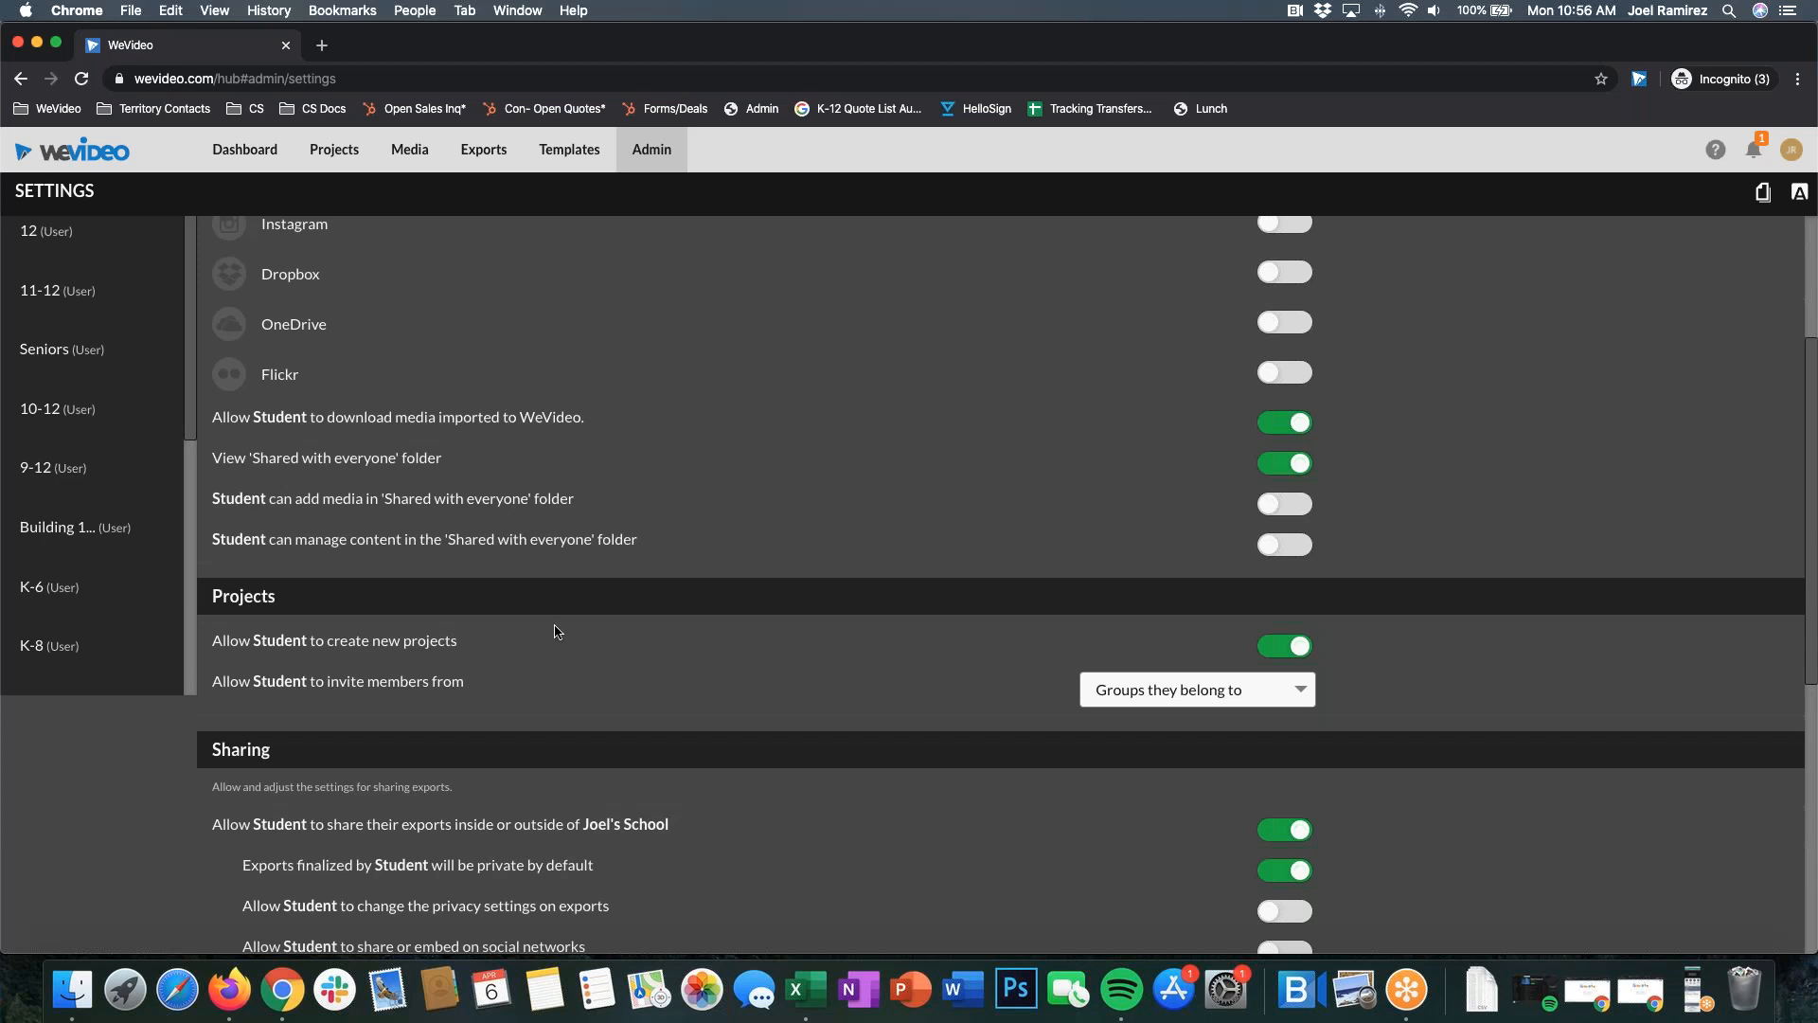
# Step: Review the Student role's project settings, highlighting the setting for who students can invite members from
pyautogui.moveTo(225, 641); pyautogui.dragTo(214, 641)
pyautogui.click(607, 653)
pyautogui.tripleClick(460, 646)
pyautogui.click(459, 641)
pyautogui.moveTo(207, 683); pyautogui.dragTo(462, 686)
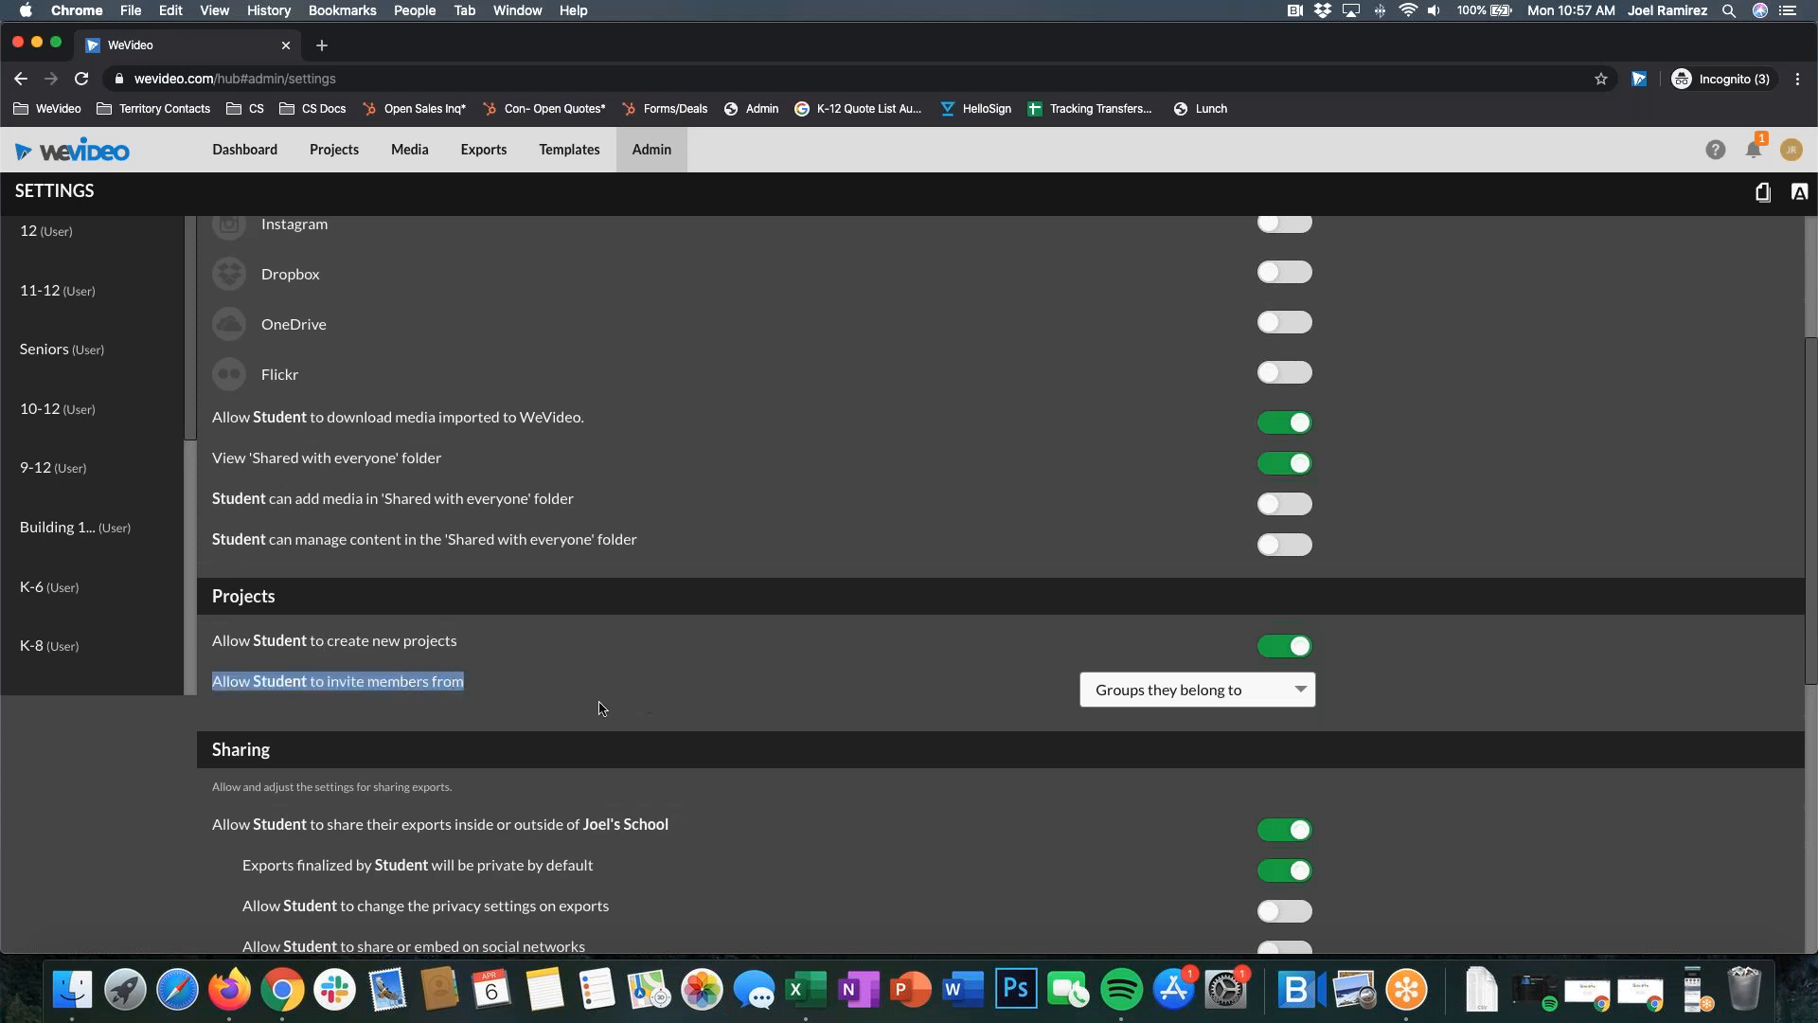
pyautogui.click(555, 711)
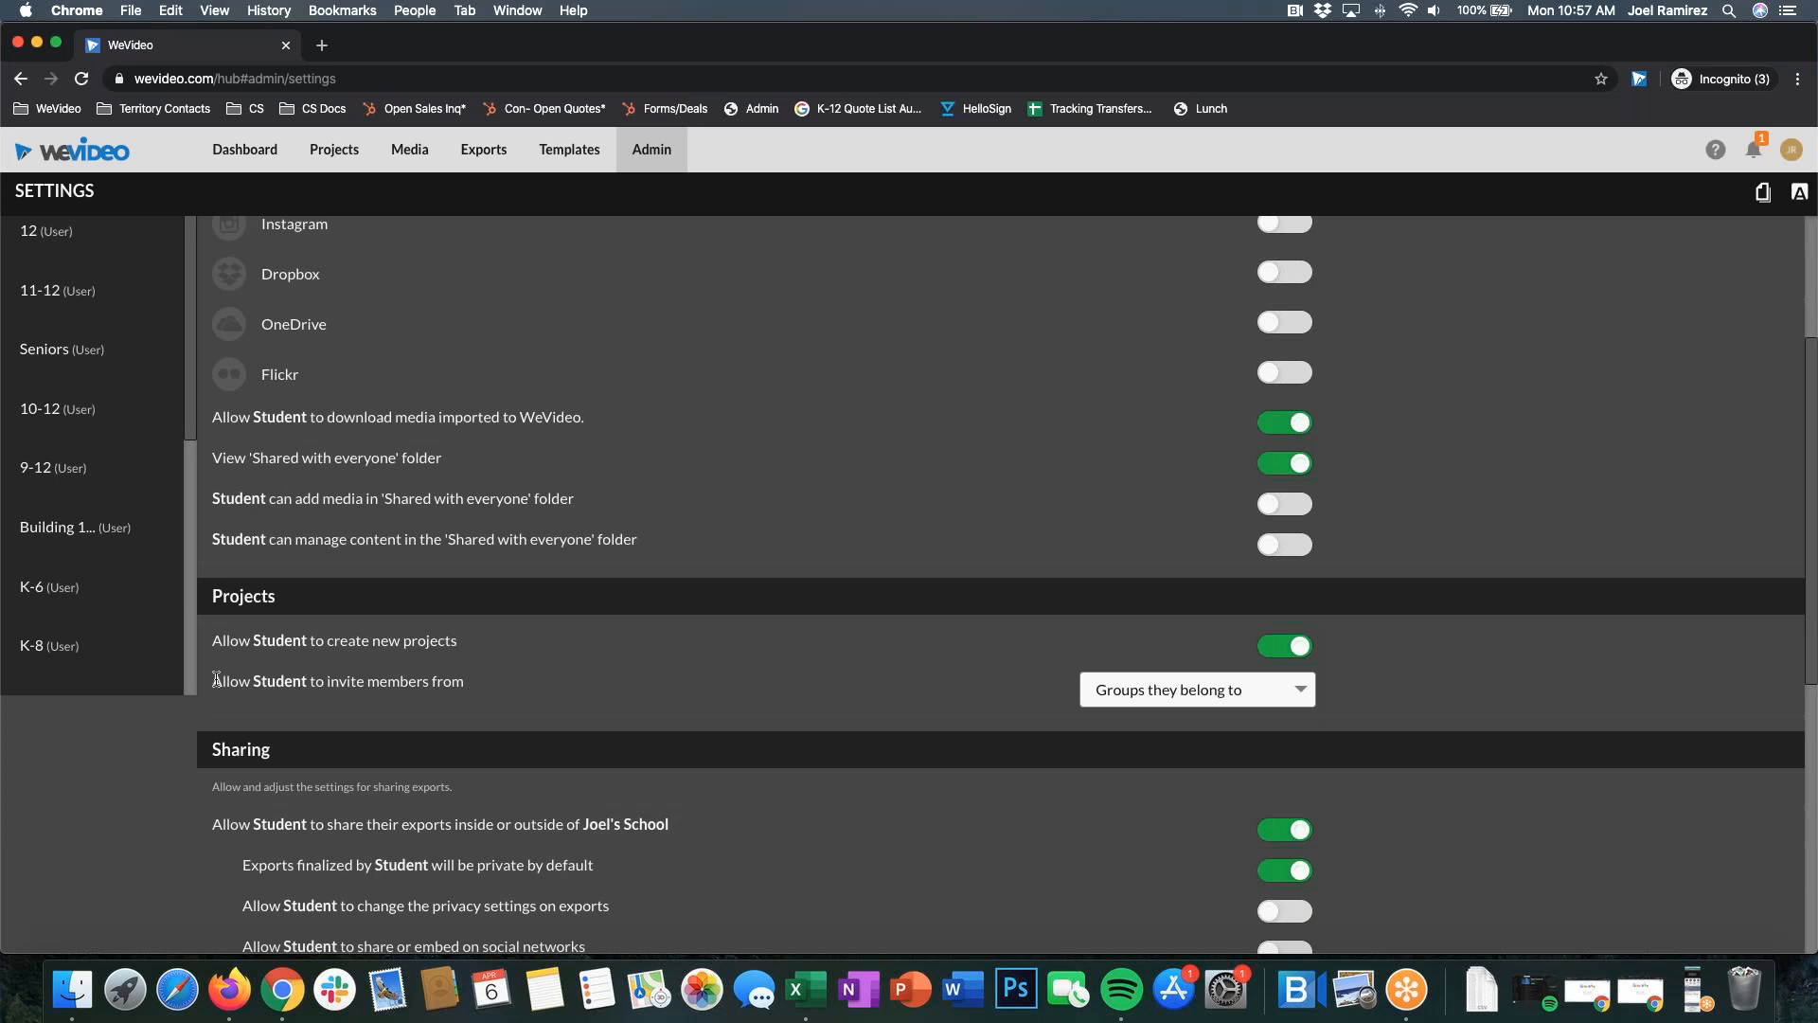
# Step: Set the Student role's member invitations to N/A (No invitations allowed), and set them back to Groups they belong to
pyautogui.moveTo(213, 681); pyautogui.dragTo(454, 684)
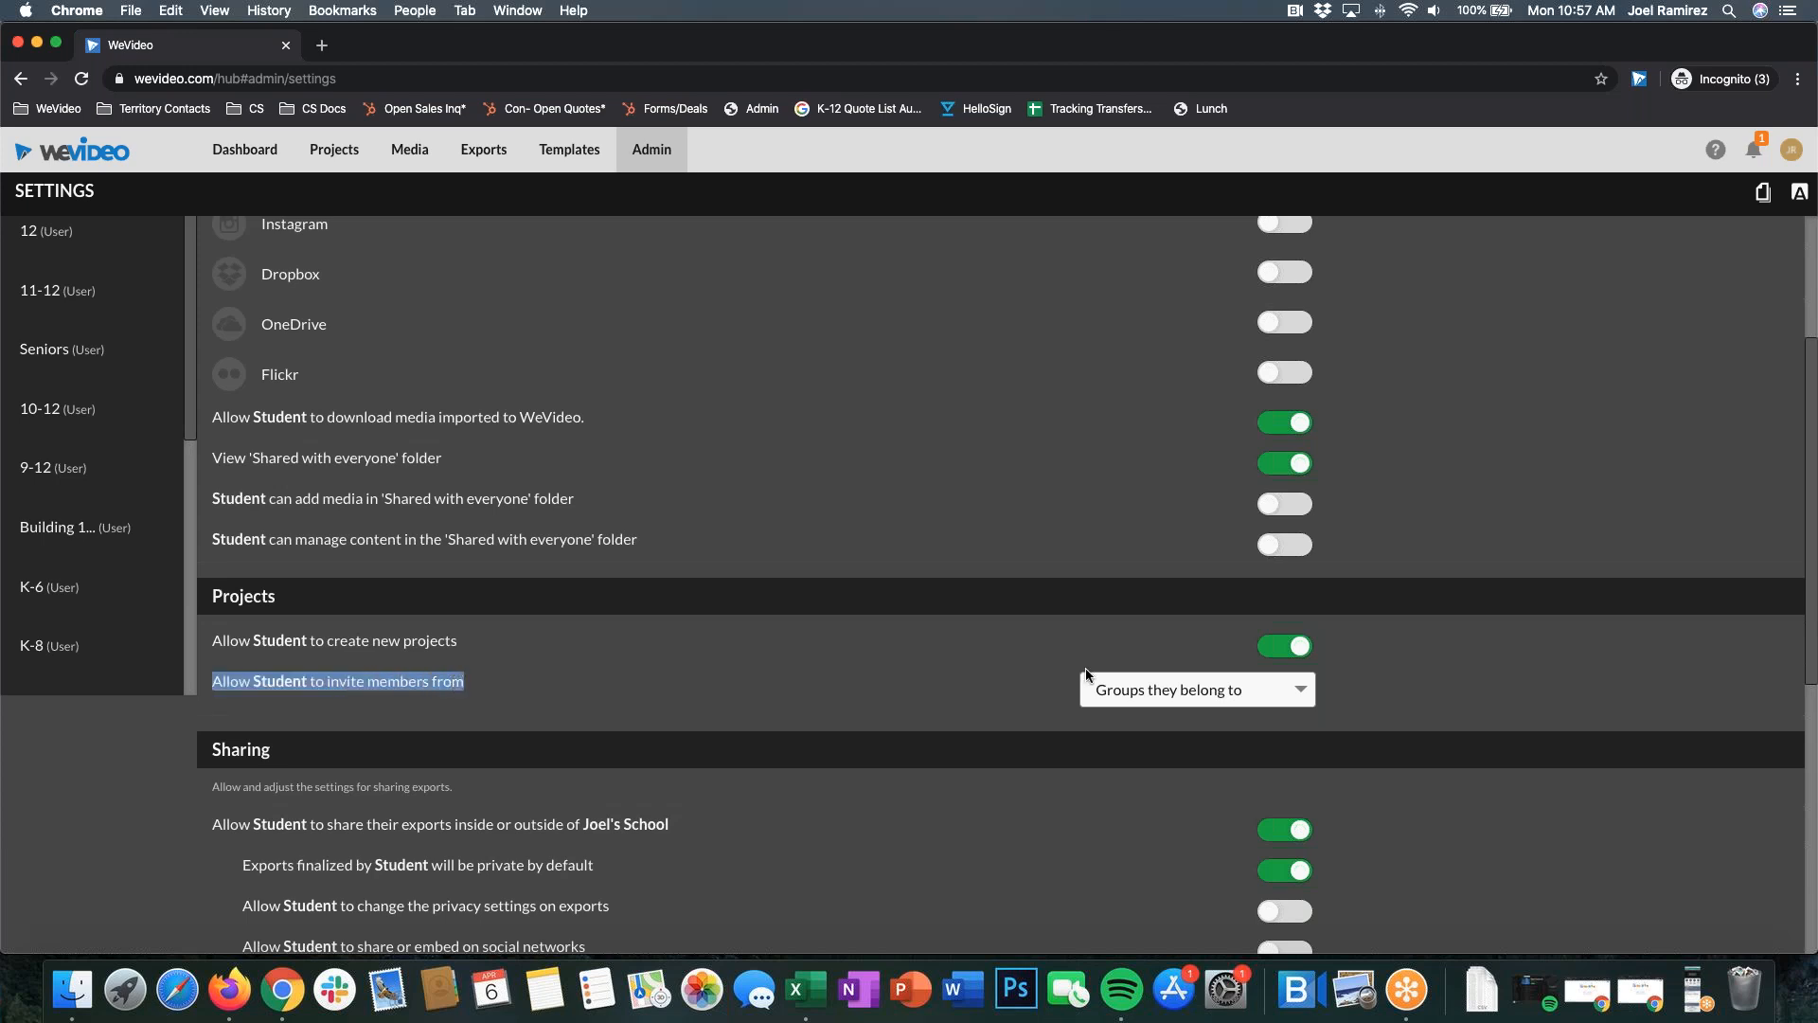
pyautogui.click(1179, 689)
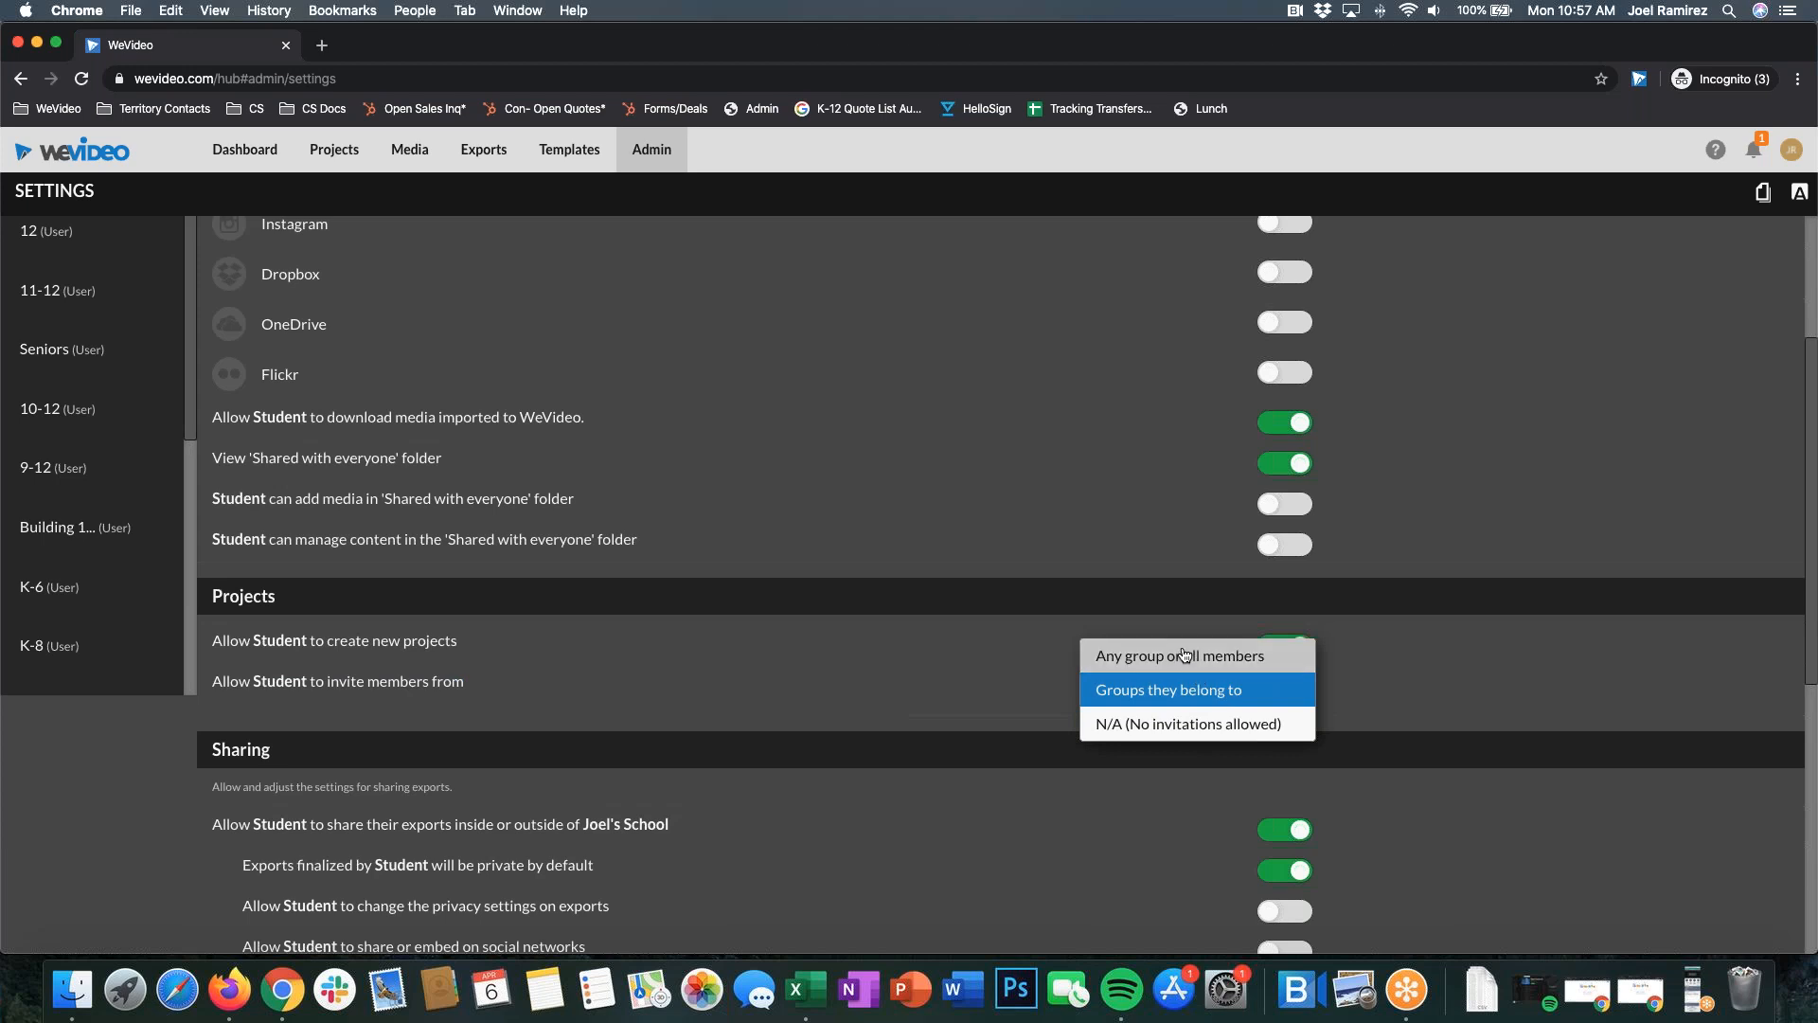
pyautogui.click(1139, 726)
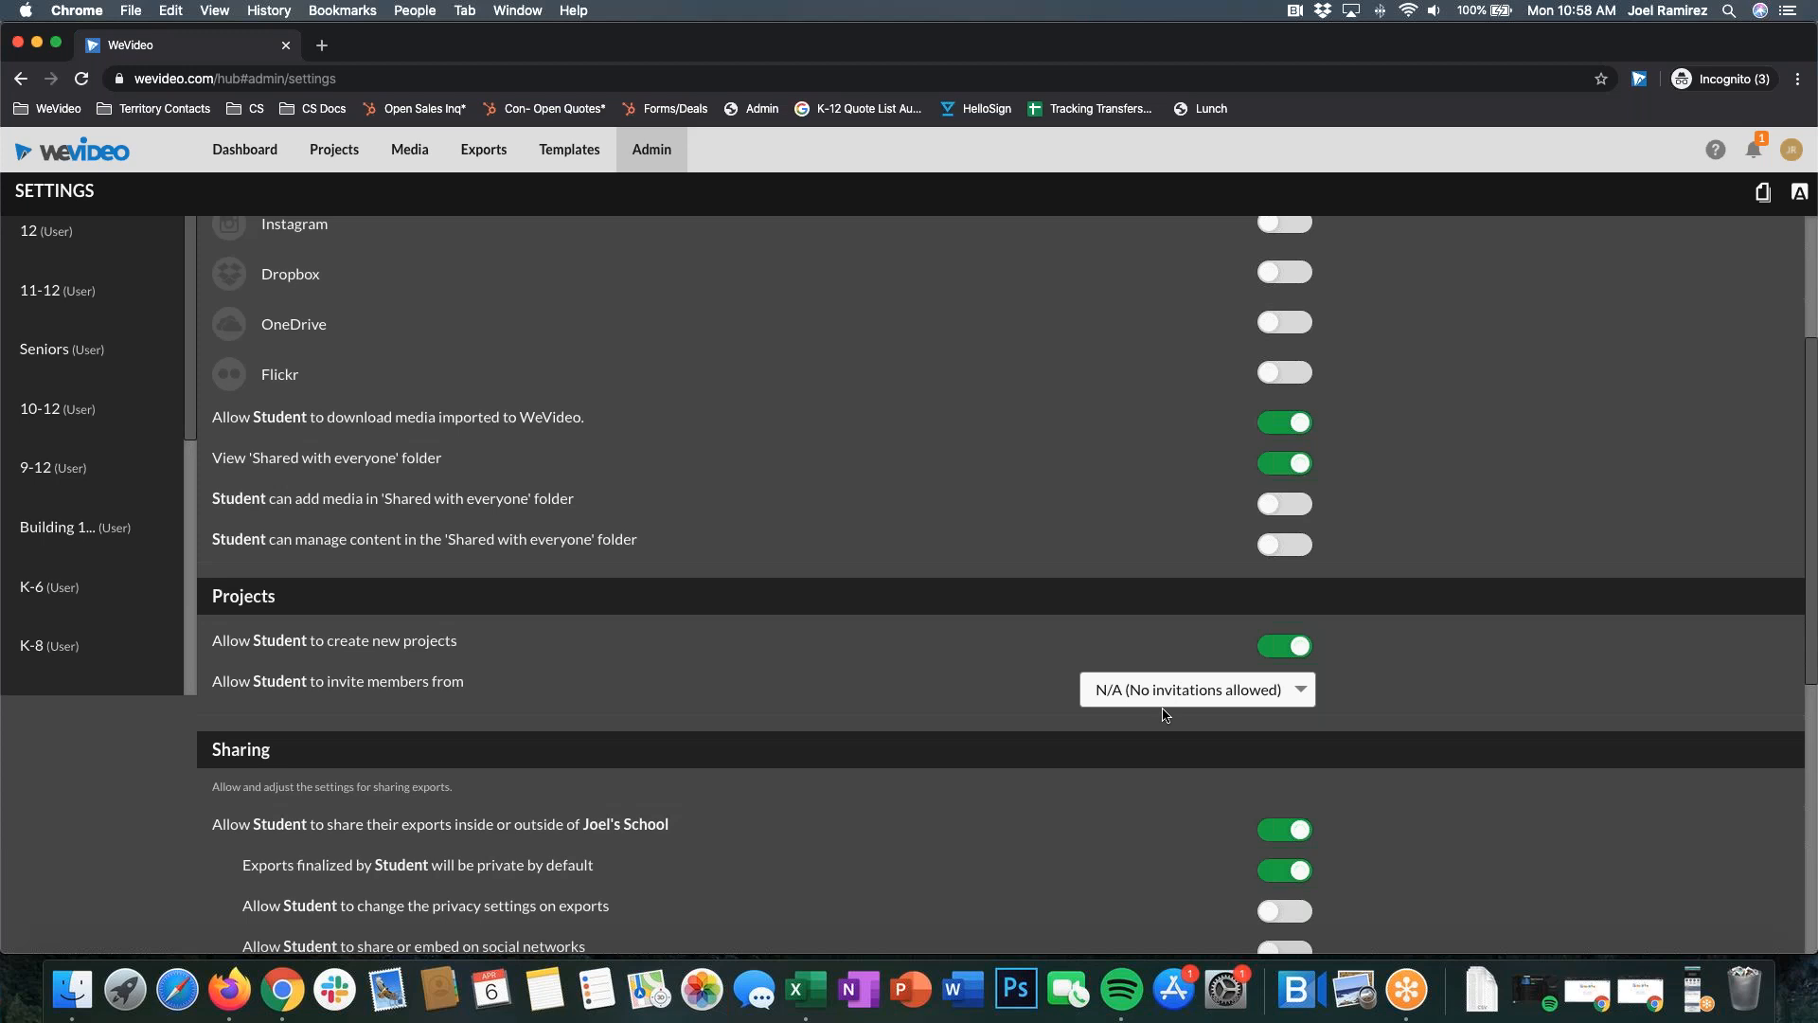
pyautogui.click(1238, 692)
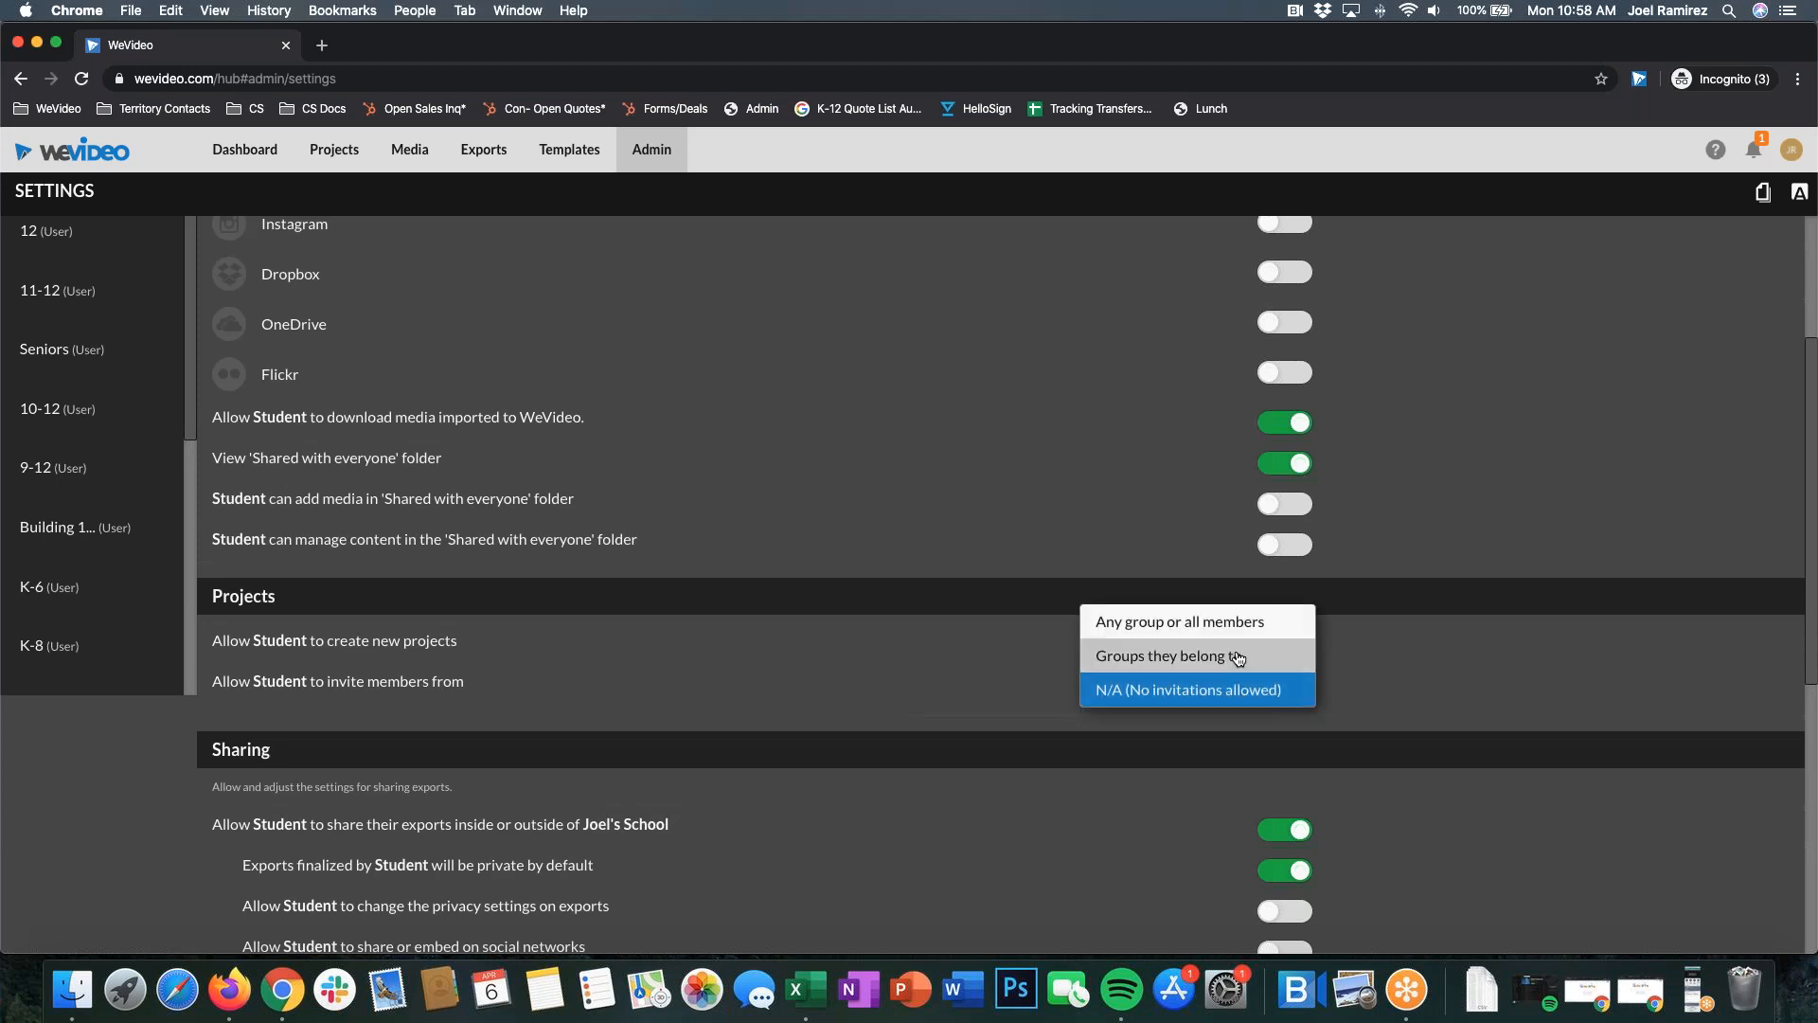
pyautogui.click(1237, 657)
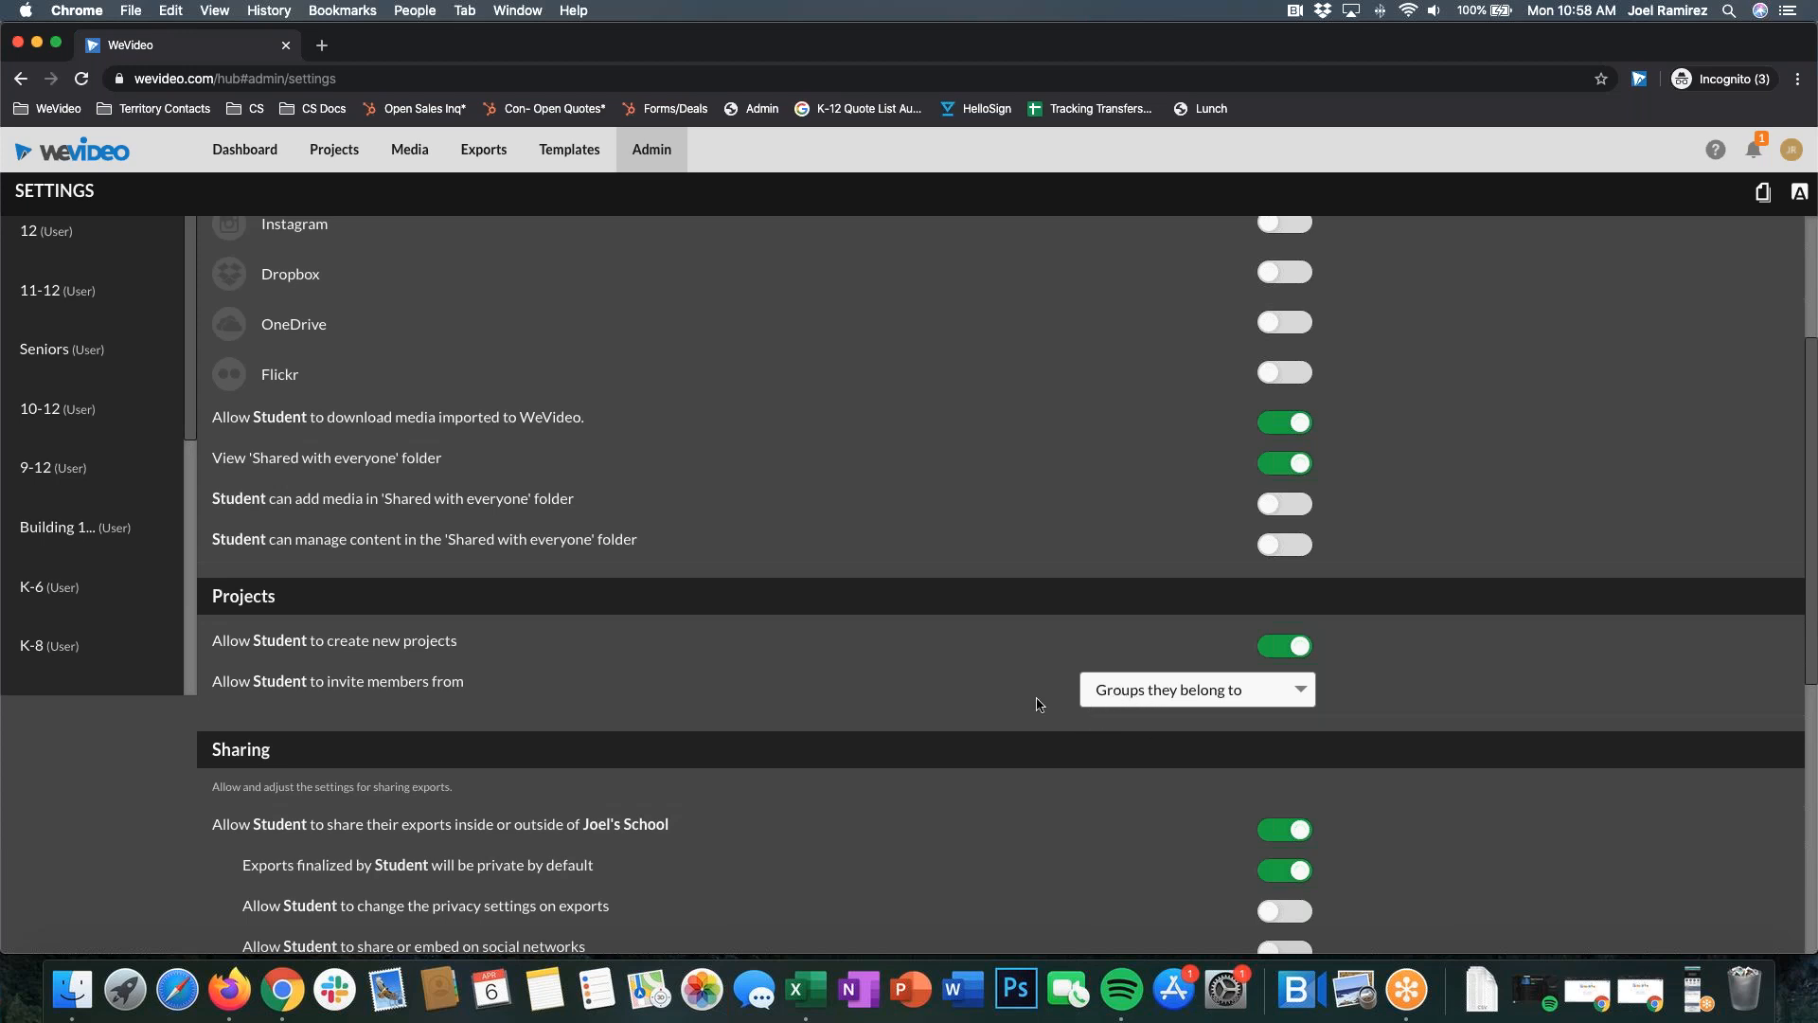
# Step: Set the Student role's member invitations to Any group or all members, and return them to Groups they belong to
pyautogui.click(1298, 692)
pyautogui.click(1221, 657)
pyautogui.click(1225, 693)
pyautogui.click(1201, 722)
# Step: Examine the Student role's Sharing settings for exports
pyautogui.scroll(-2, 917, 530)
pyautogui.scroll(-5, 917, 530)
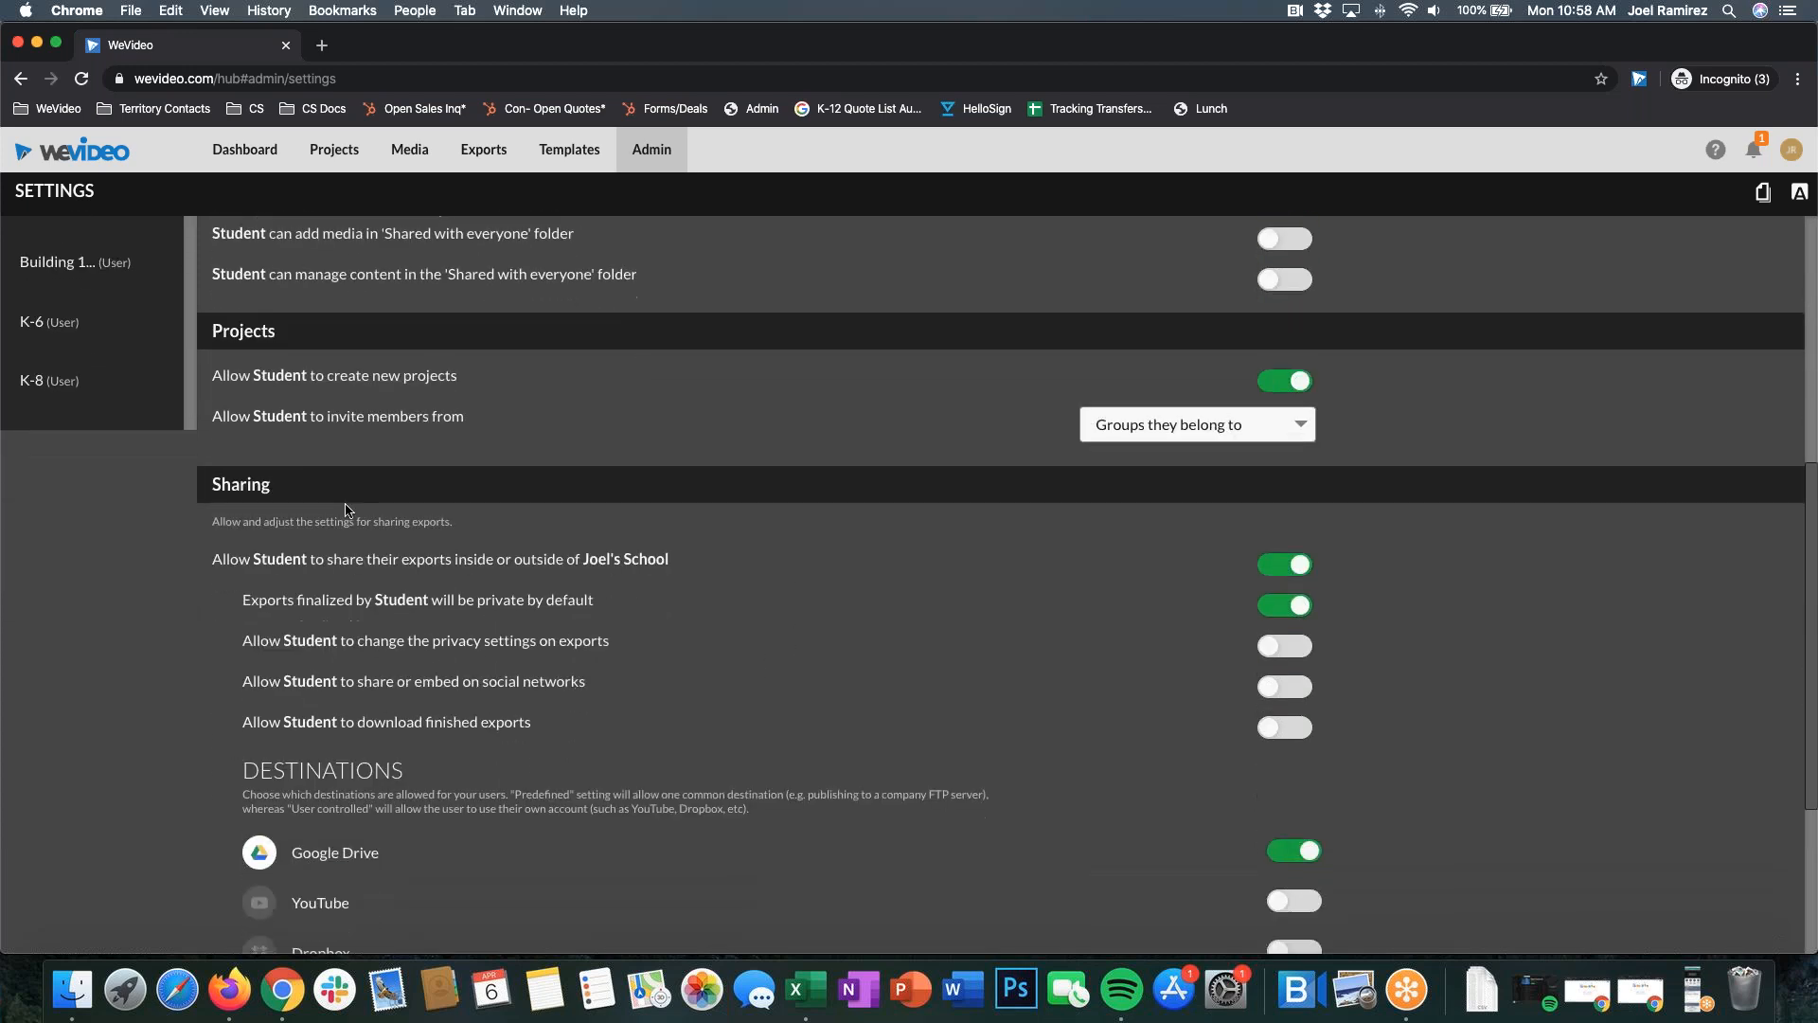
pyautogui.doubleClick(289, 494)
pyautogui.scroll(-1, 101, 563)
pyautogui.click(102, 576)
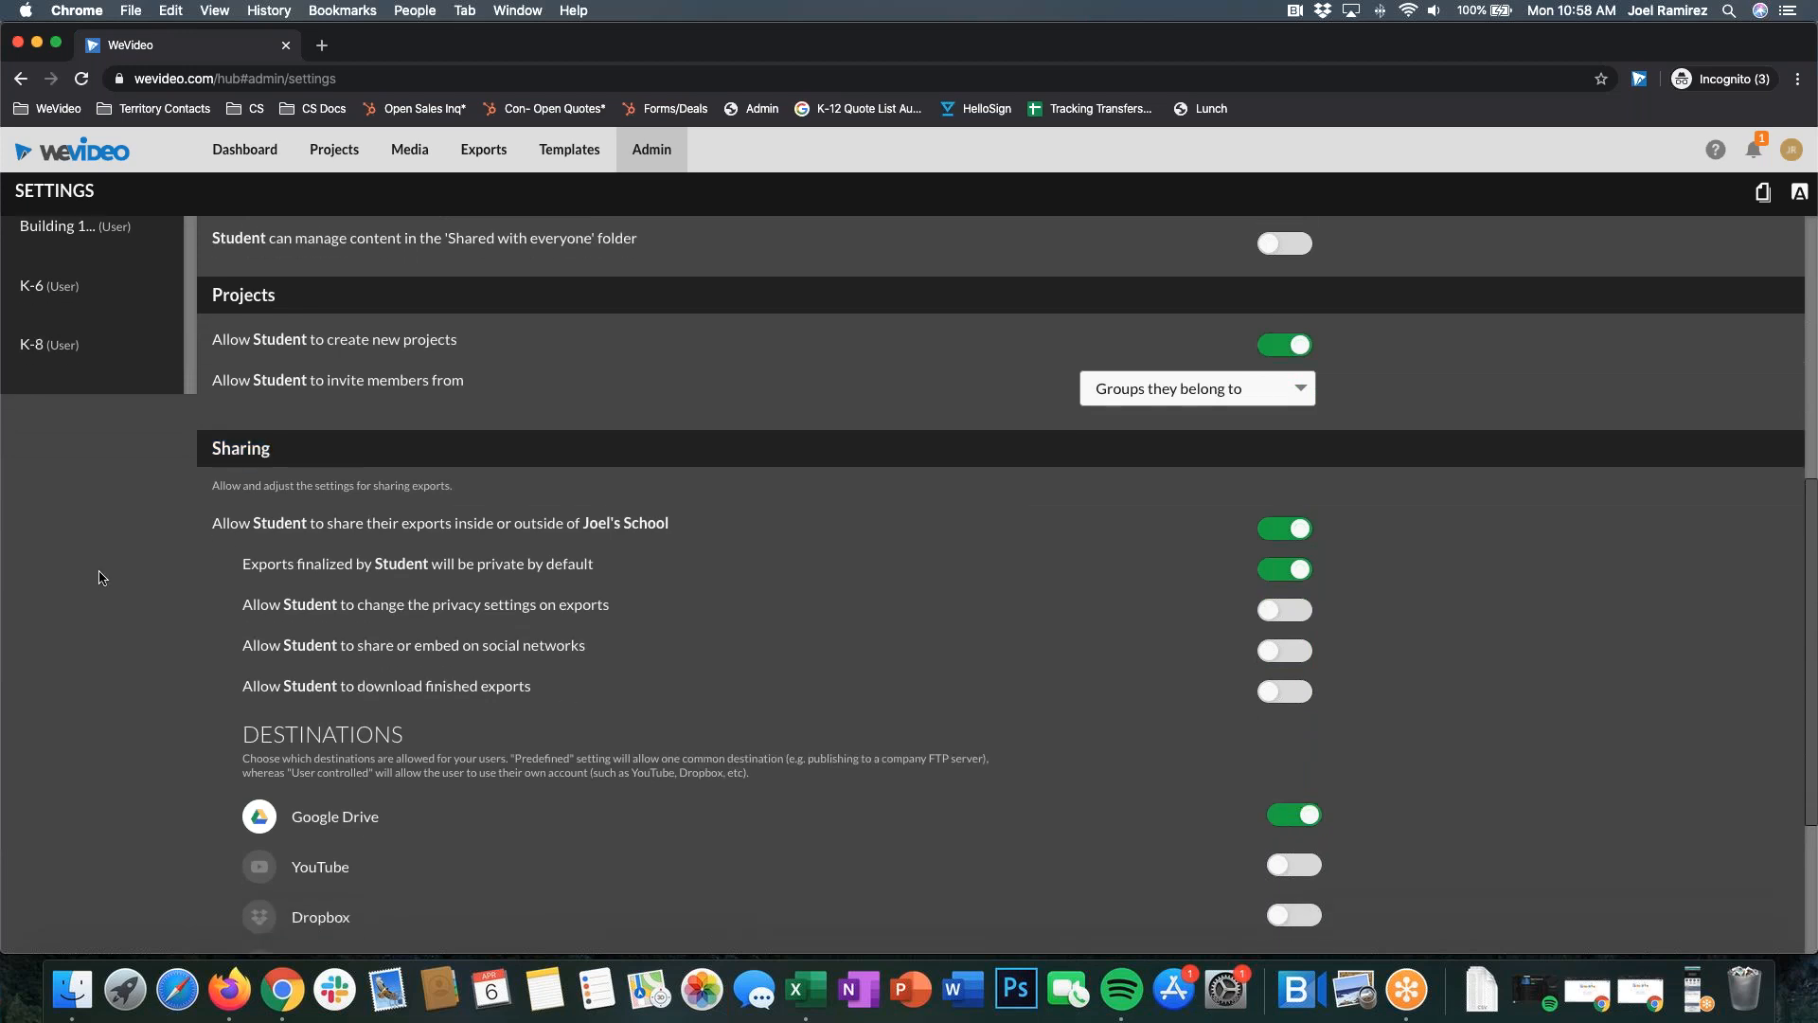
pyautogui.scroll(-1, 101, 584)
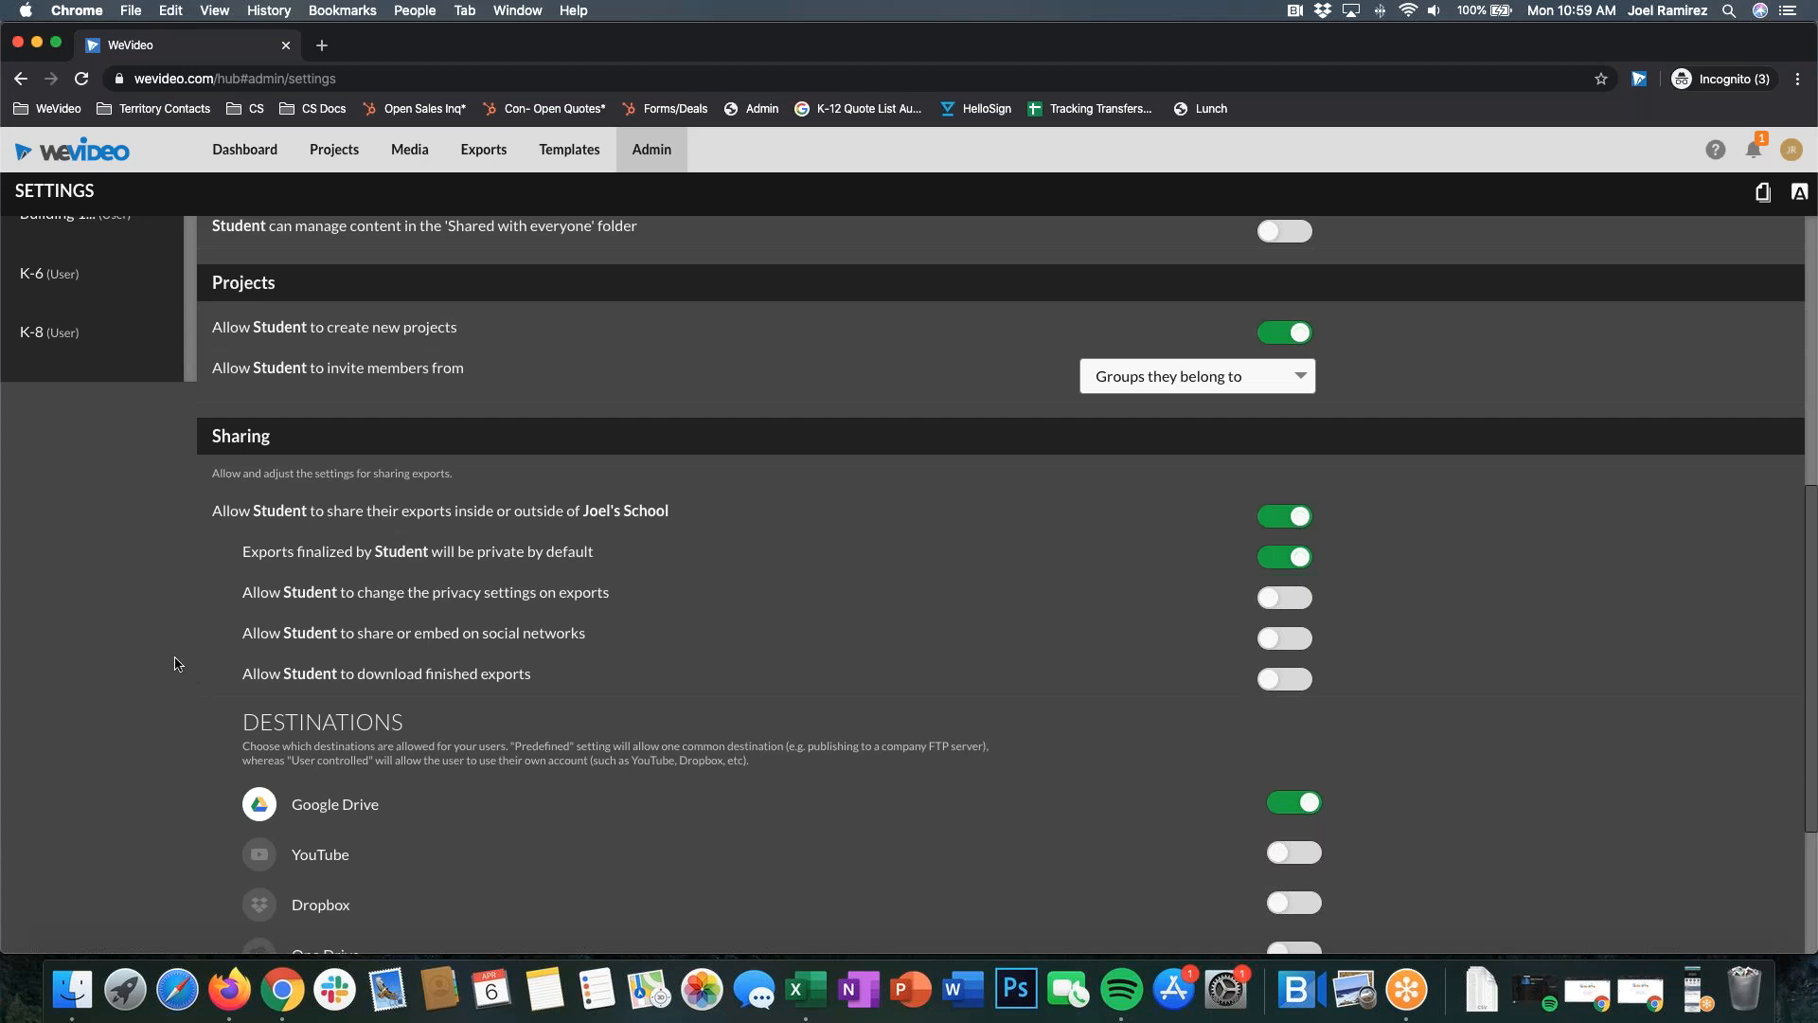
# Step: View the My exports page, and return to the Sharing section of the Student role's settings
pyautogui.click(484, 153)
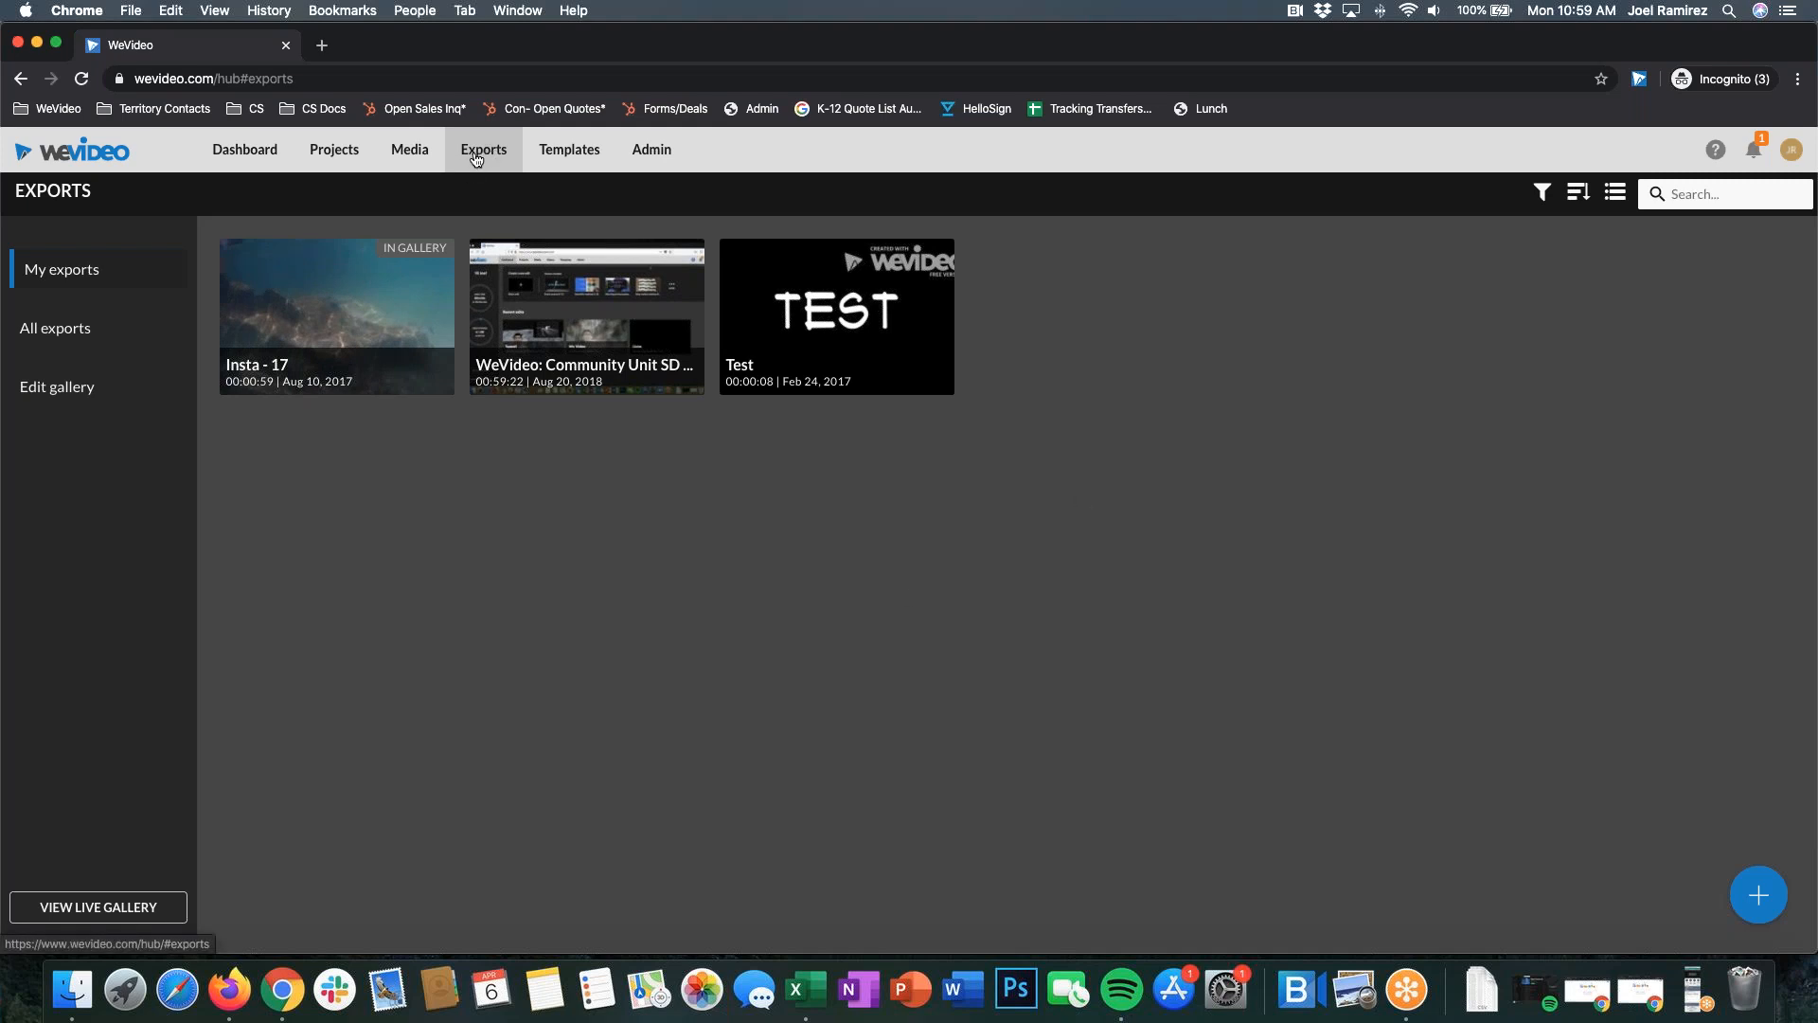
pyautogui.click(663, 150)
pyautogui.click(663, 502)
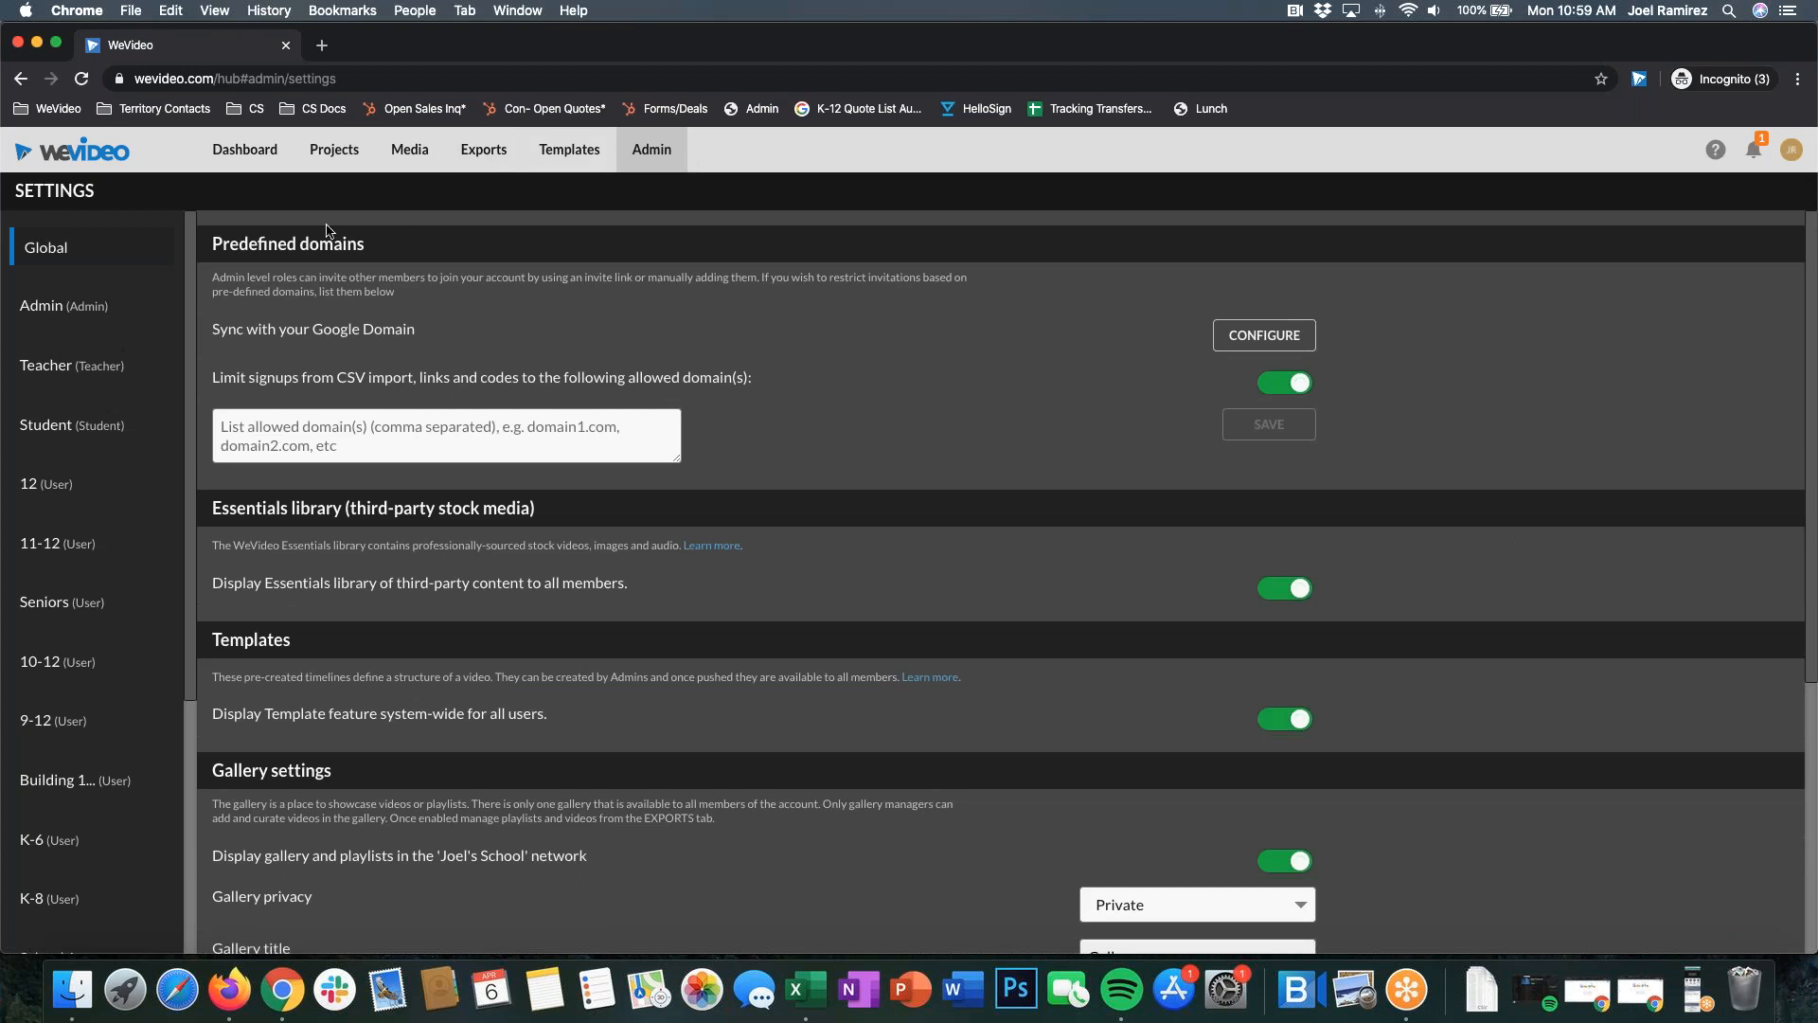
pyautogui.click(65, 427)
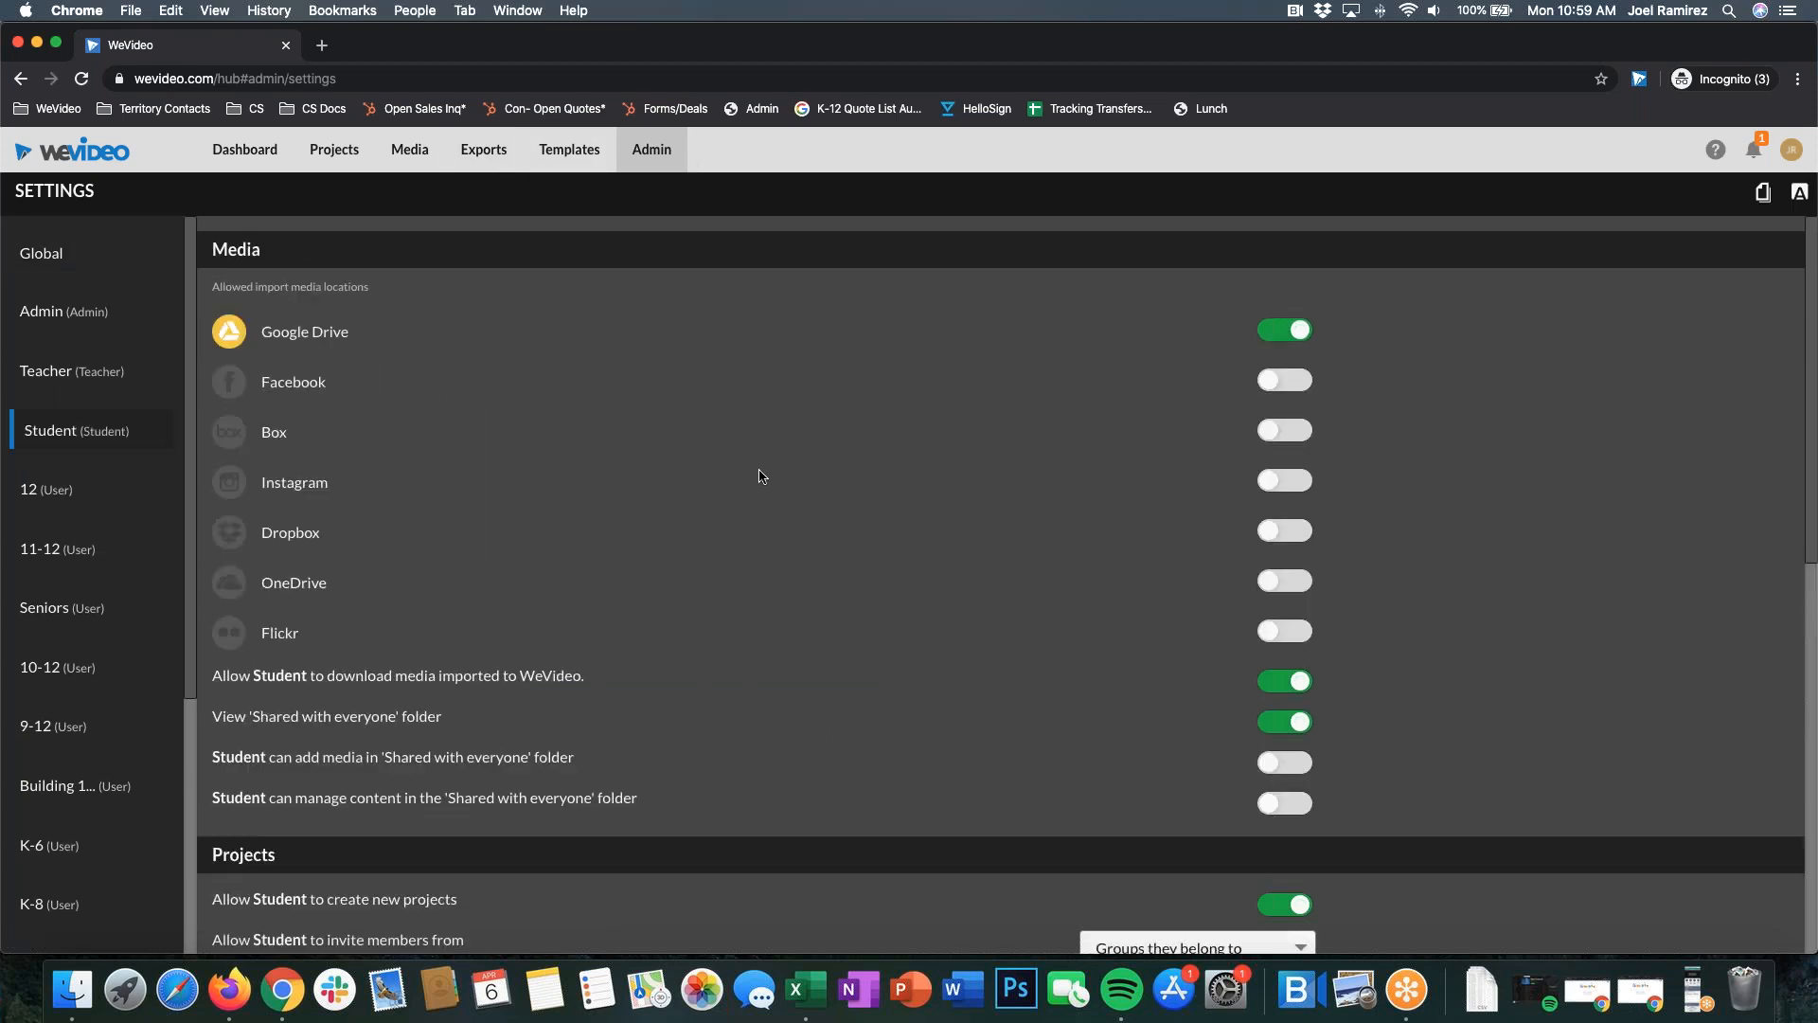
pyautogui.scroll(-10, 284, 304)
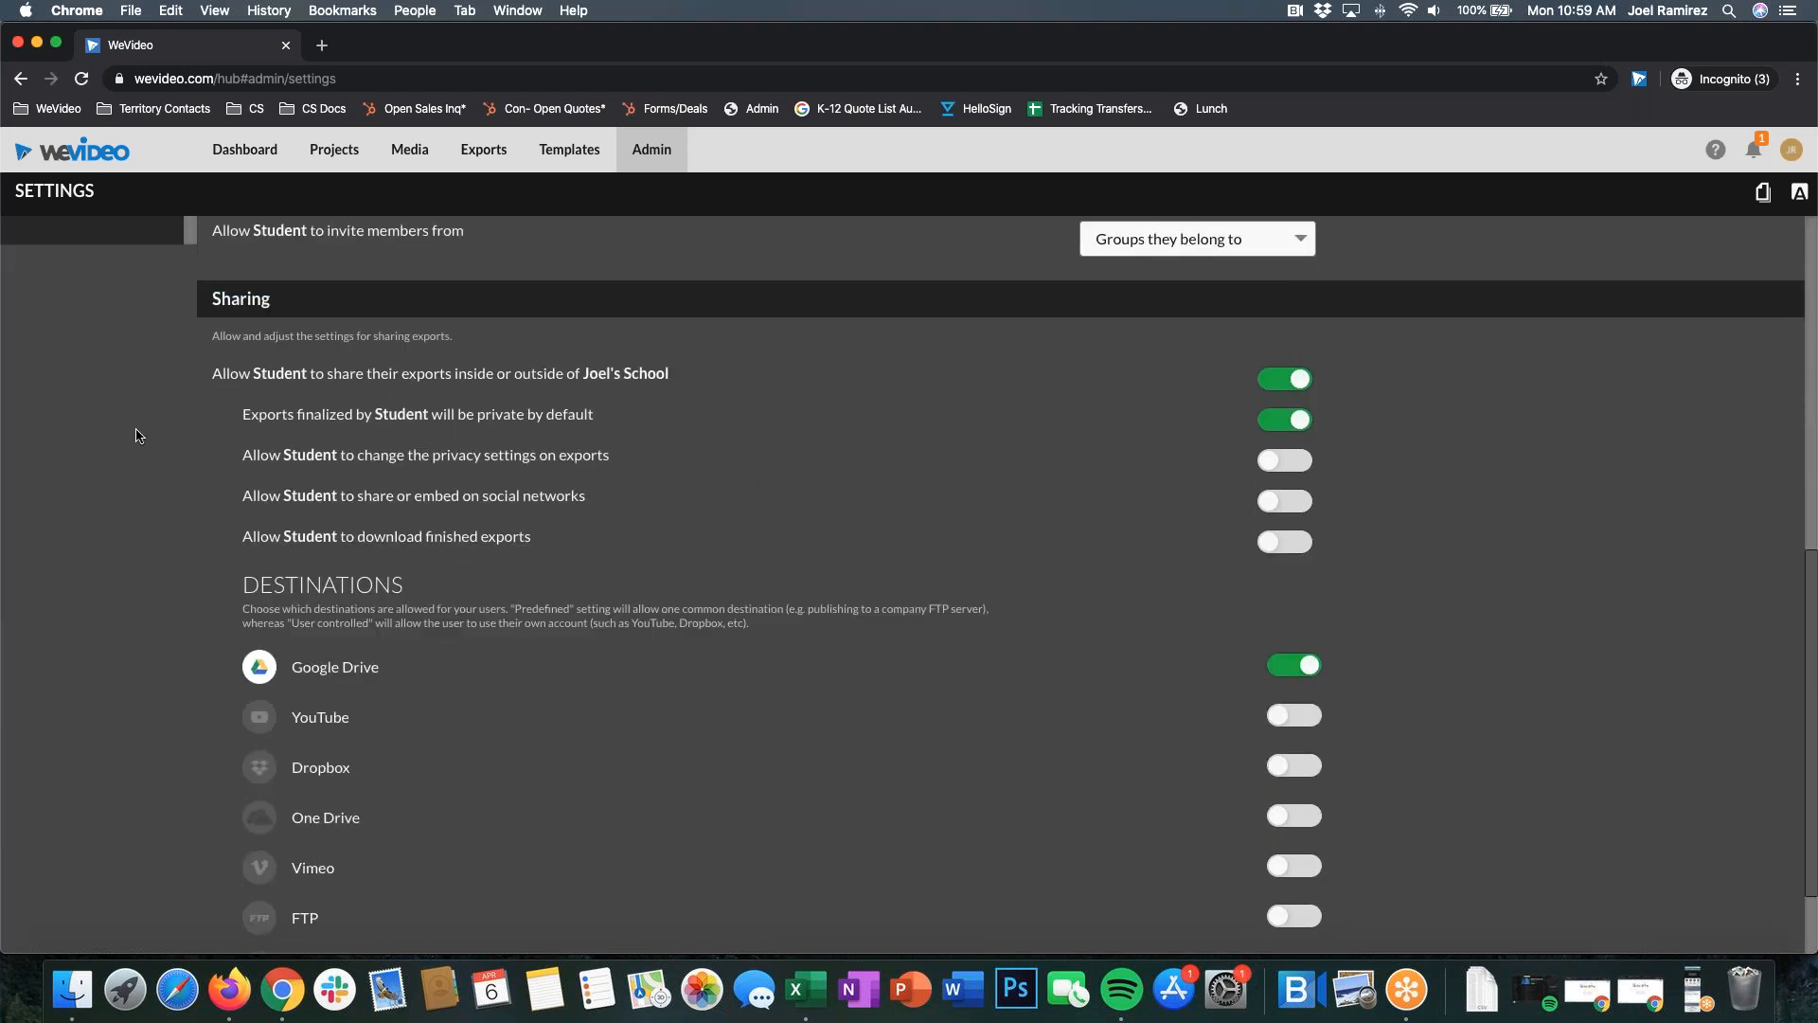
# Step: Highlight the Destinations heading in the Student role's Sharing settings and look over the listed export destinations
pyautogui.scroll(-2, 423, 471)
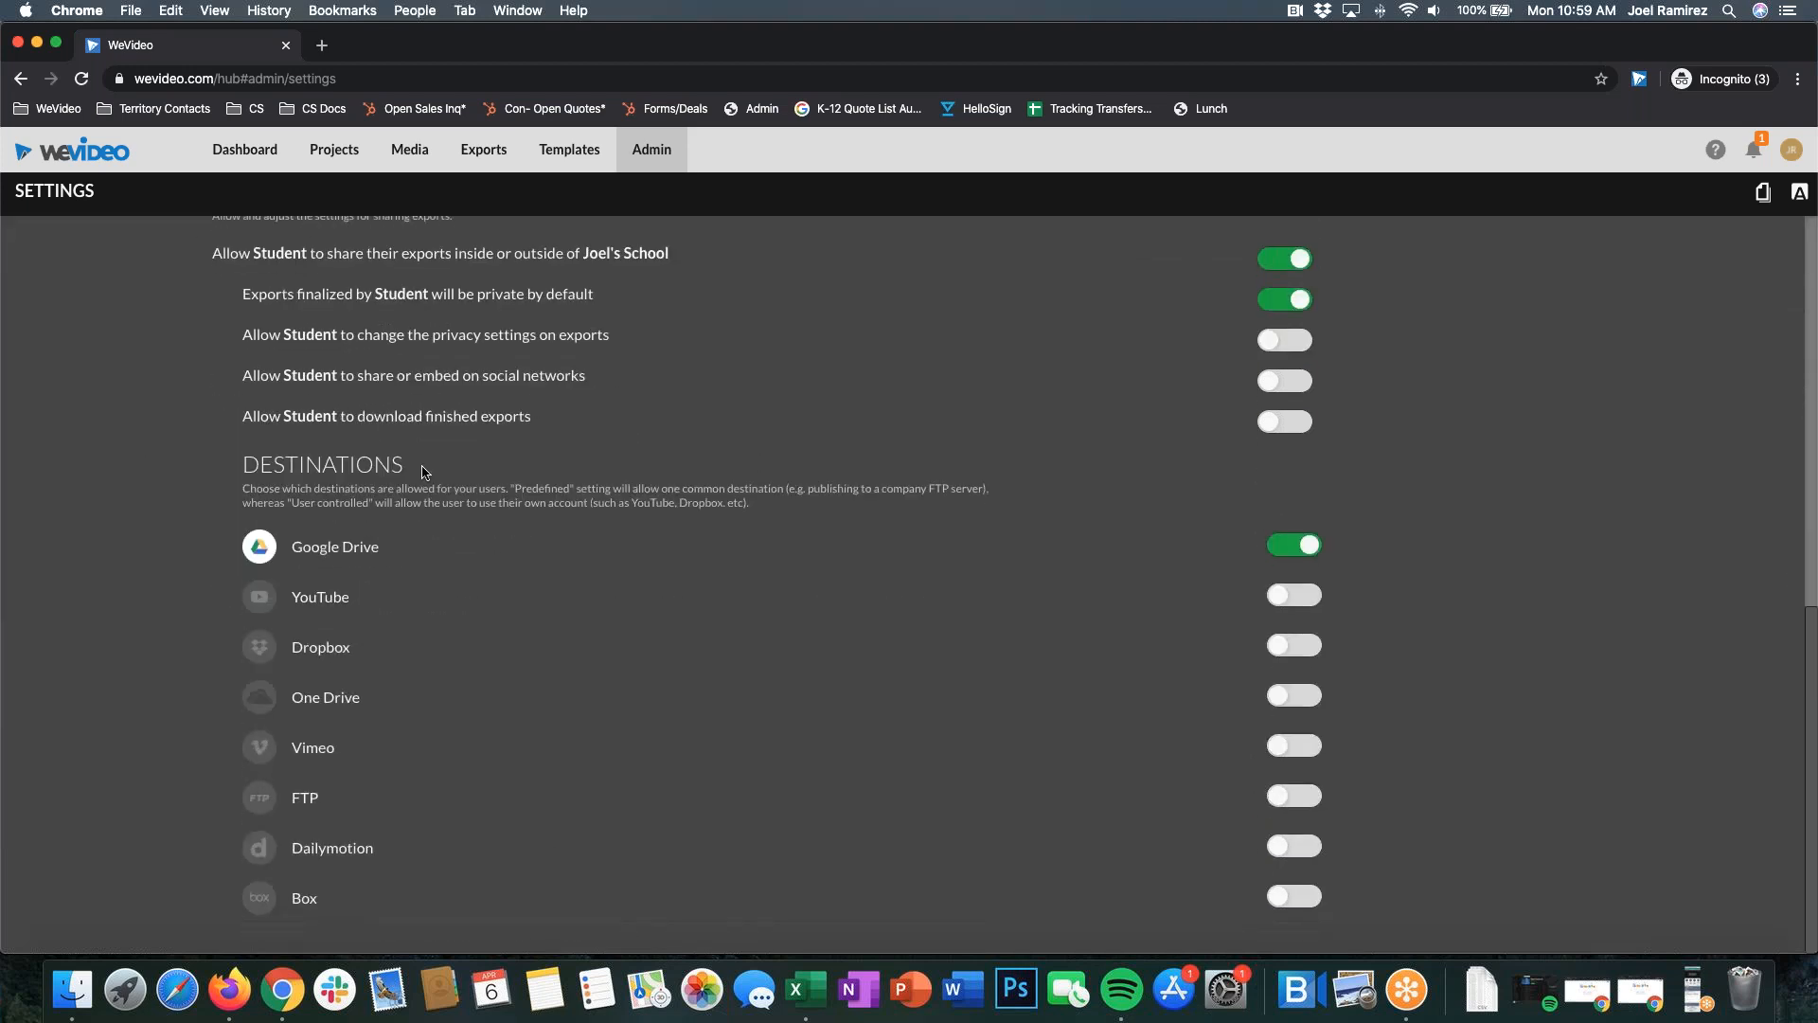
pyautogui.scroll(1, 423, 471)
pyautogui.scroll(-1, 653, 523)
pyautogui.moveTo(426, 494); pyautogui.dragTo(235, 492)
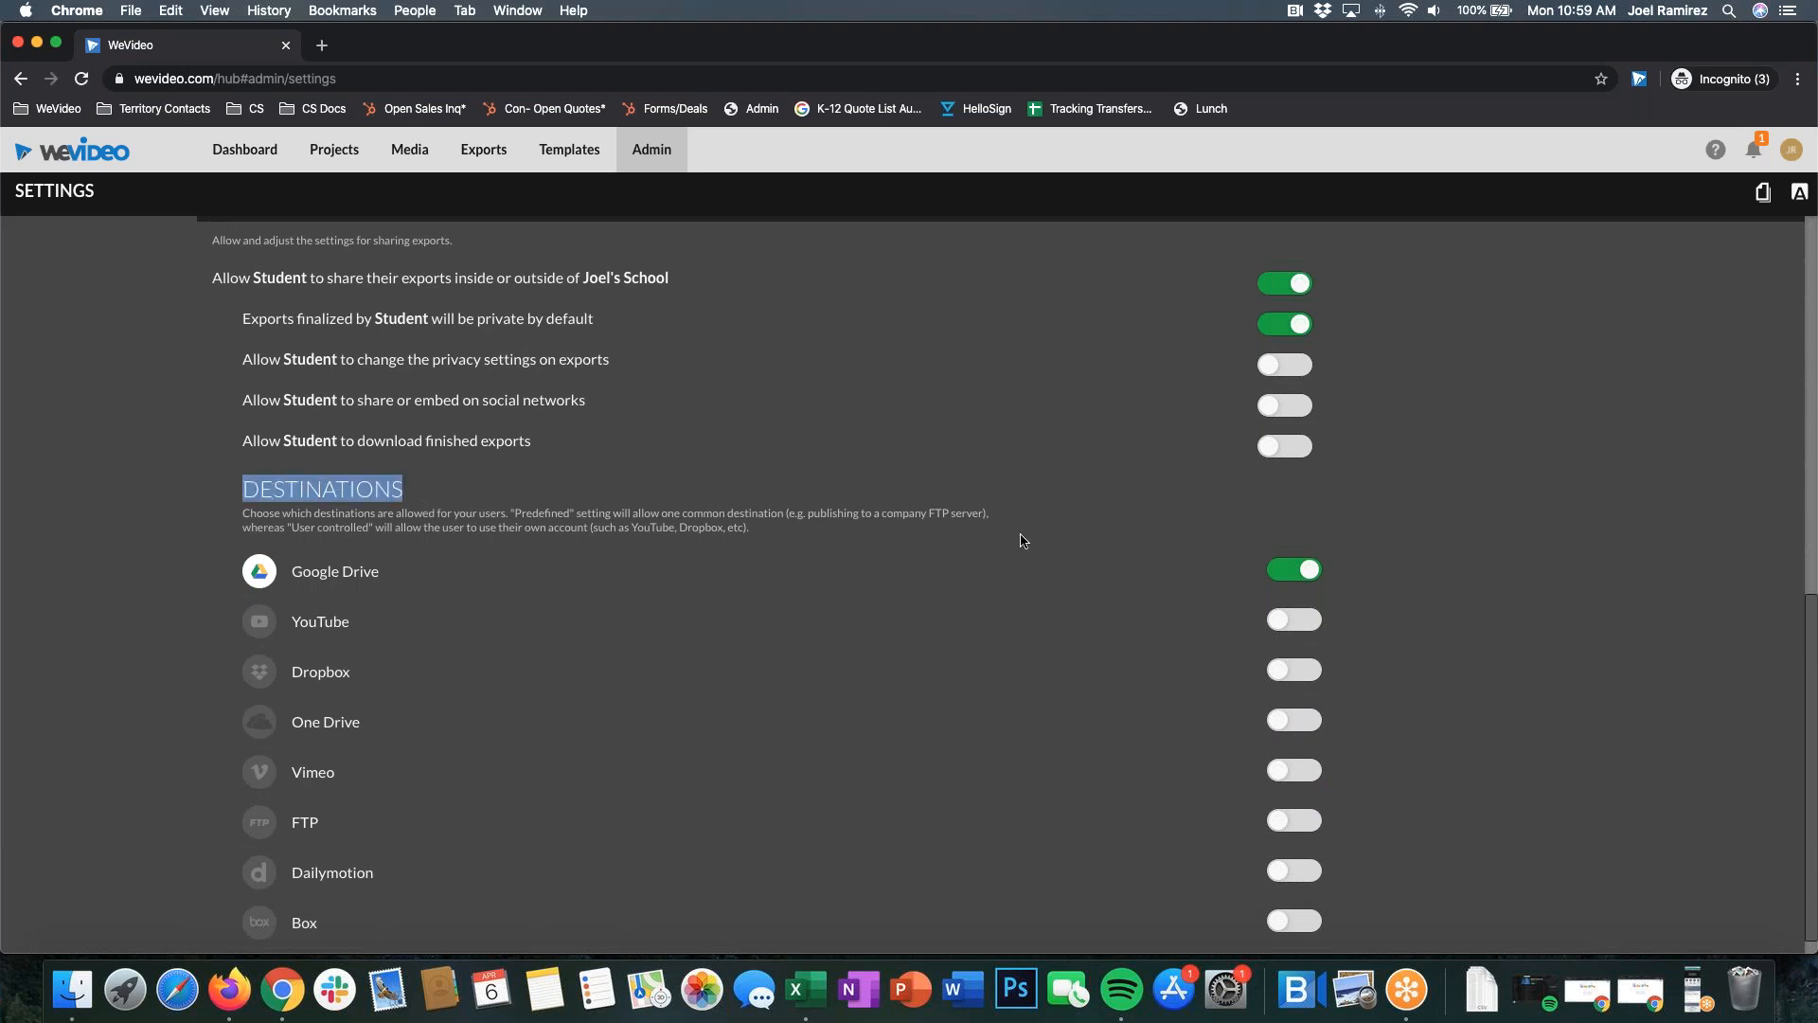
# Step: Enable YouTube, Dropbox, One Drive and Vimeo as export destinations for the Student role
pyautogui.scroll(-1, 1558, 617)
pyautogui.click(1312, 603)
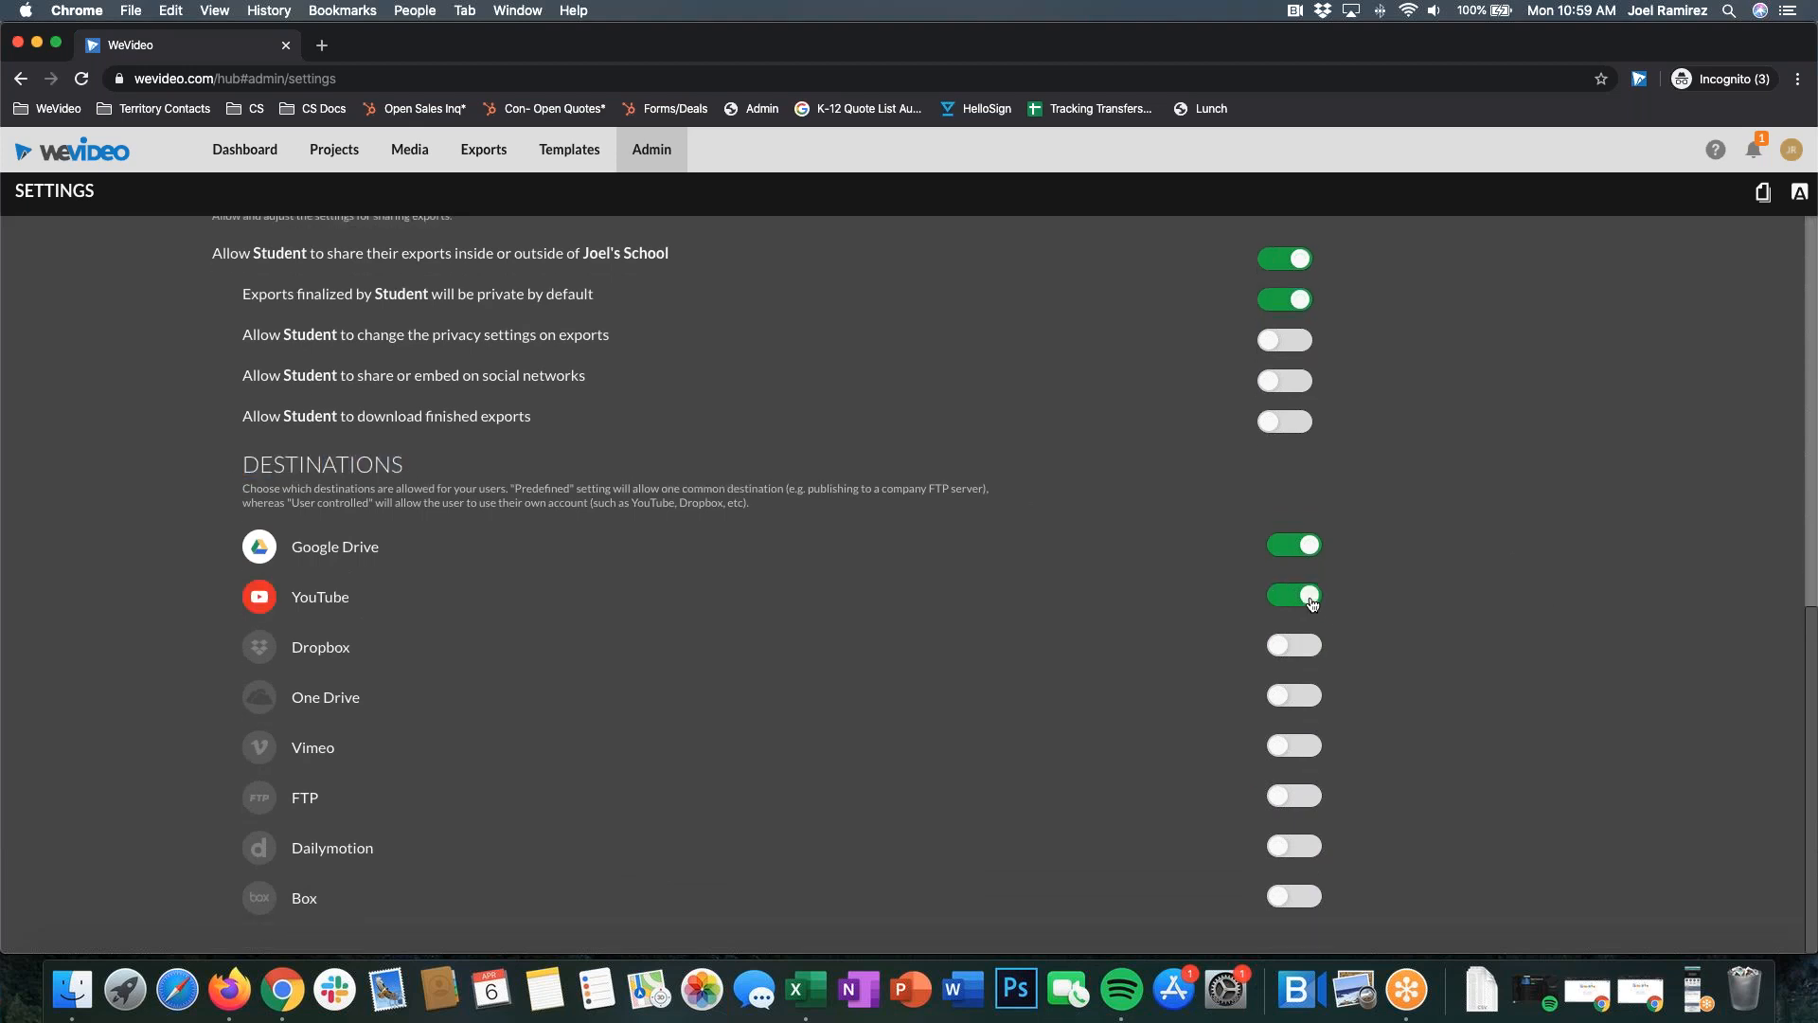
pyautogui.click(1298, 646)
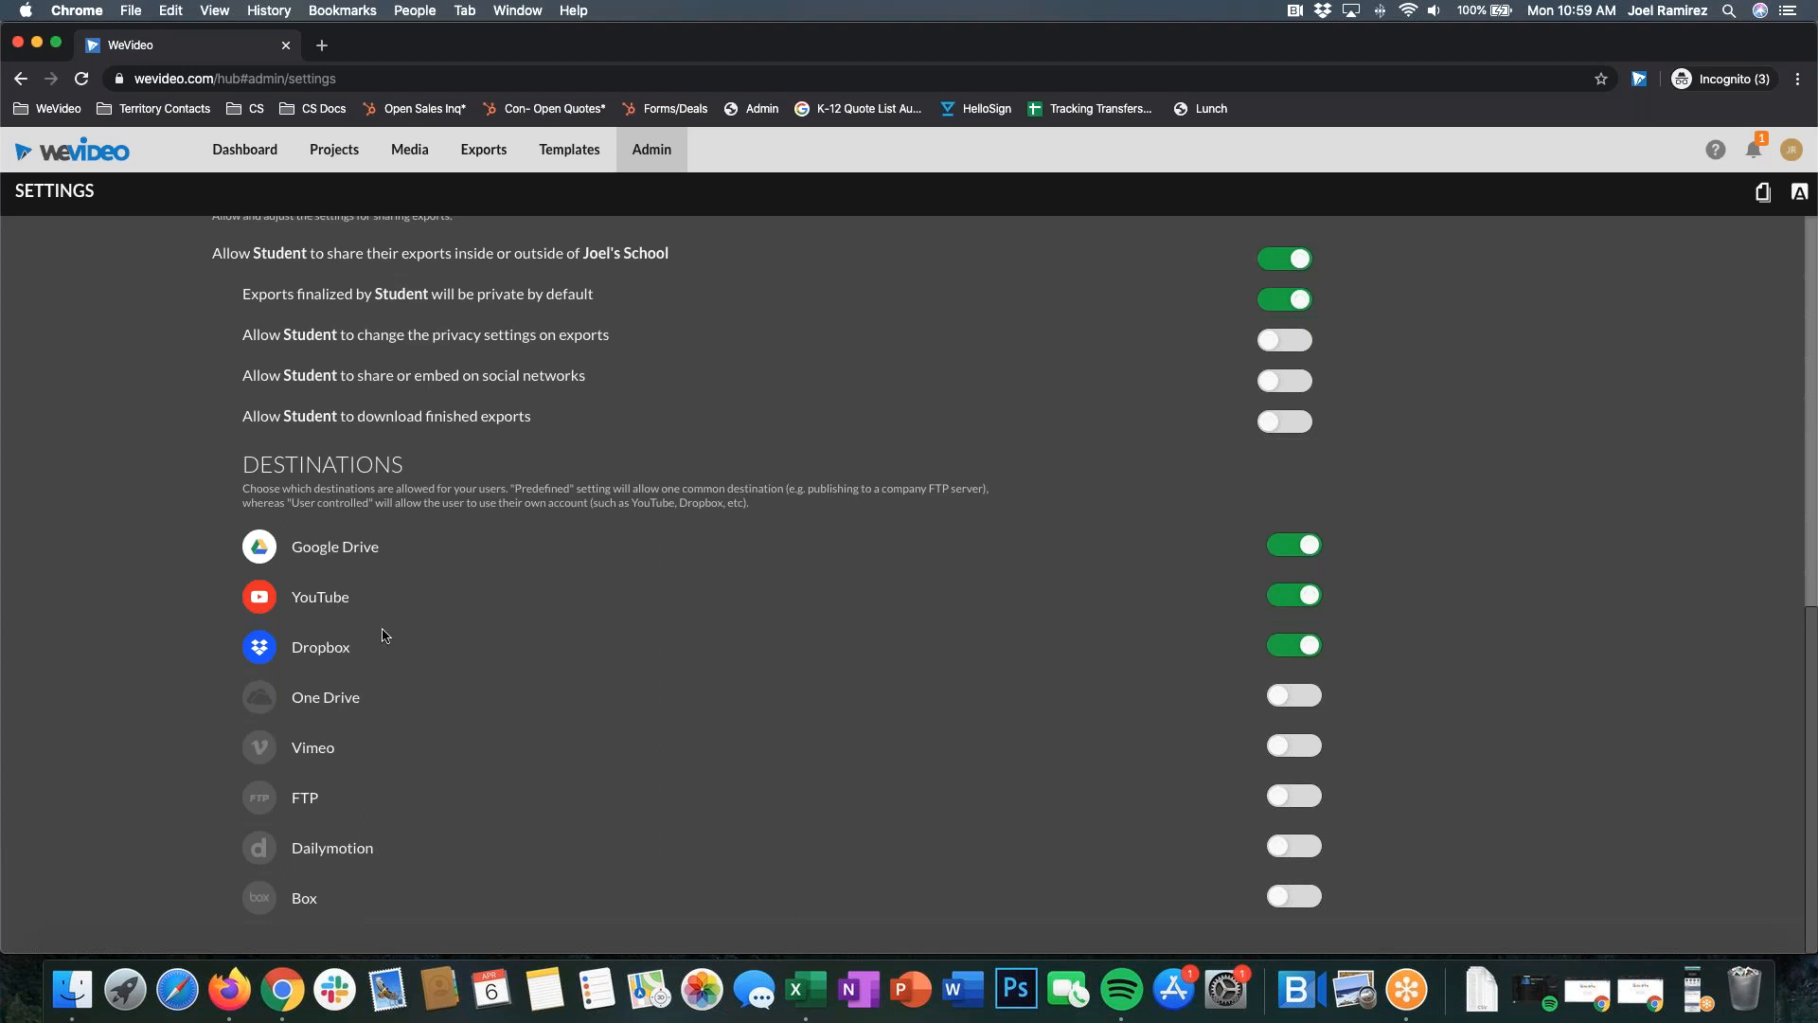
pyautogui.click(1311, 697)
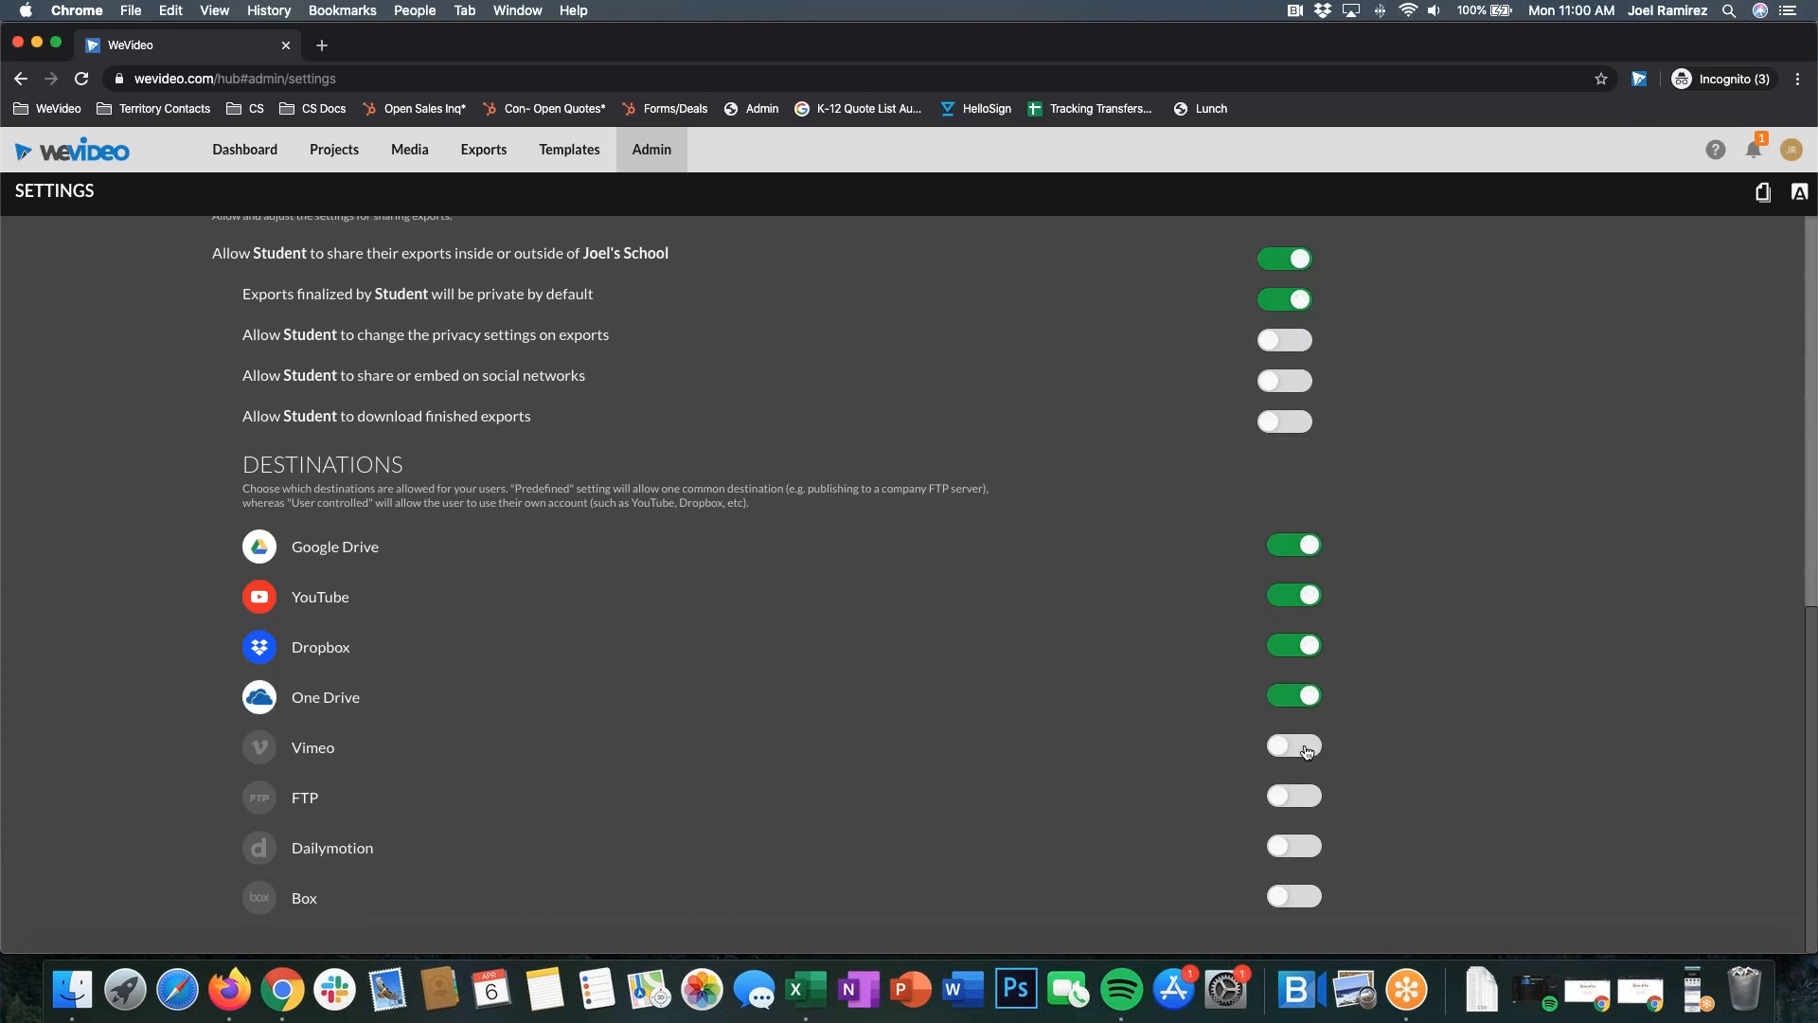
pyautogui.click(1302, 747)
# Step: Disable Vimeo, One Drive, Dropbox and YouTube as export destinations for the Student role
pyautogui.click(1310, 747)
pyautogui.click(1306, 697)
pyautogui.click(1304, 645)
pyautogui.click(1303, 597)
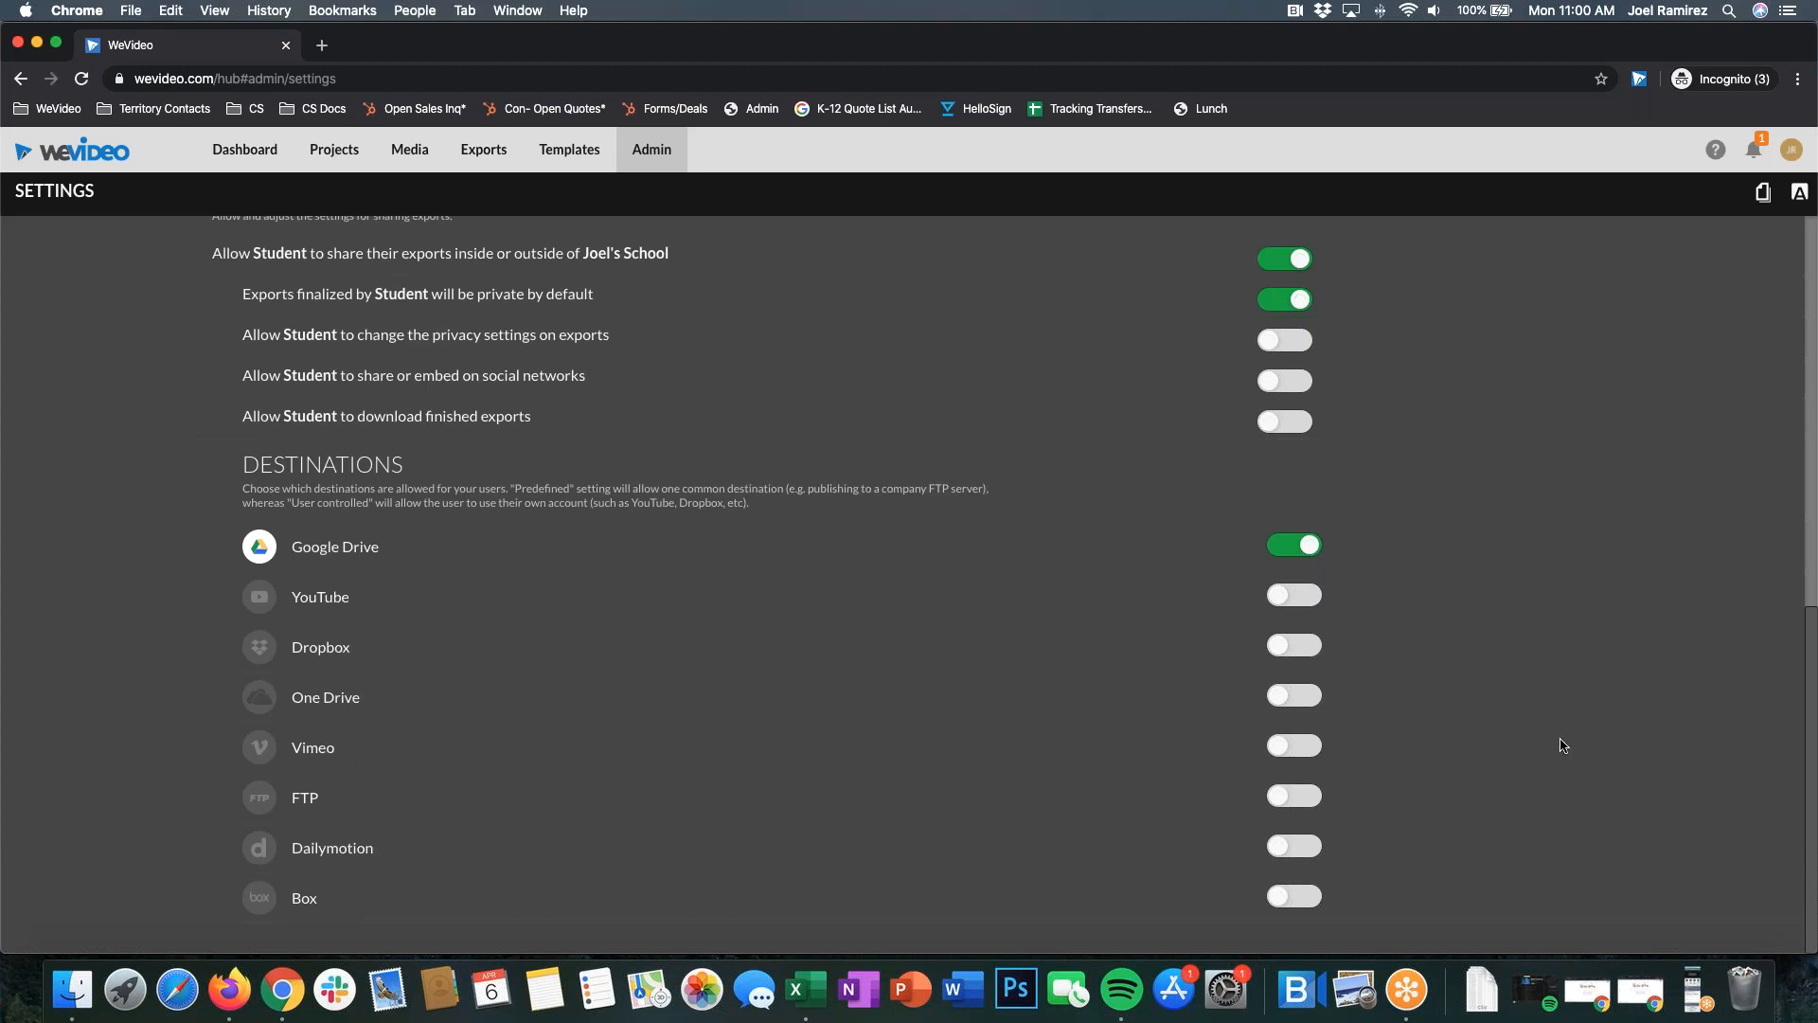
# Step: Enable the Student role's permission to download finished exports, disable it again, and highlight that setting's label
pyautogui.scroll(1, 1420, 689)
pyautogui.scroll(1, 925, 649)
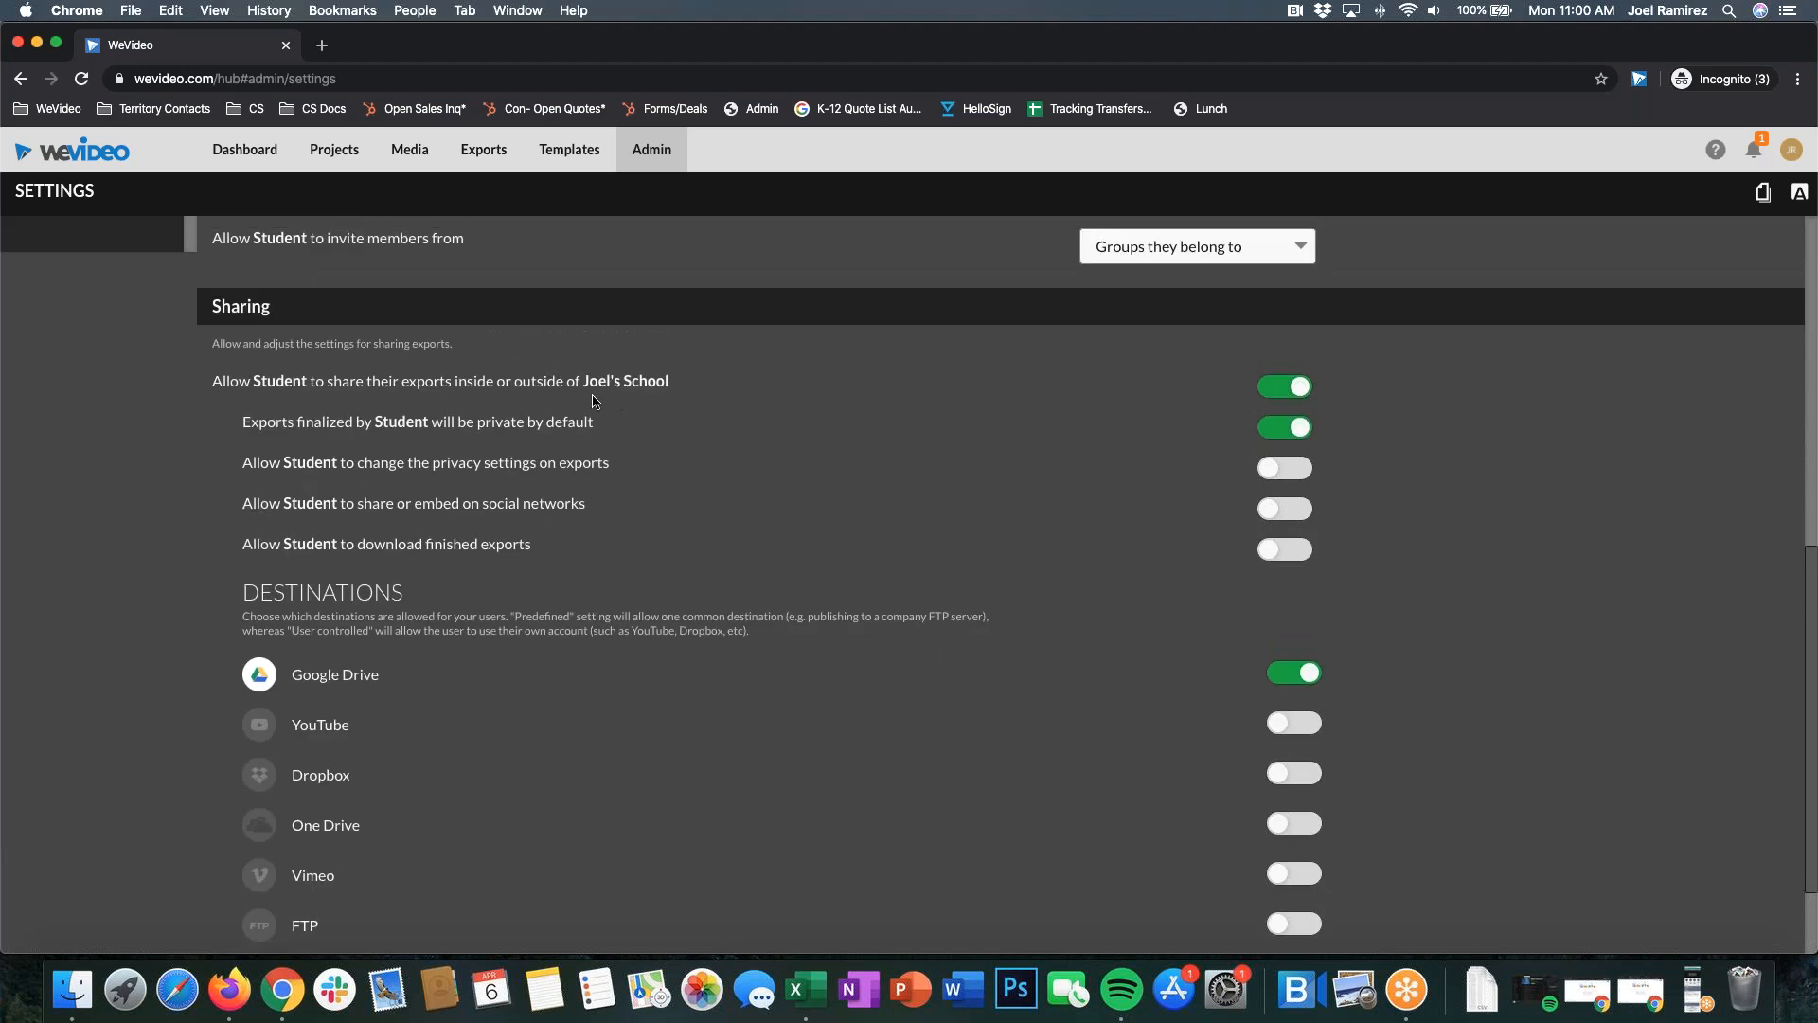
pyautogui.moveTo(238, 552); pyautogui.dragTo(531, 543)
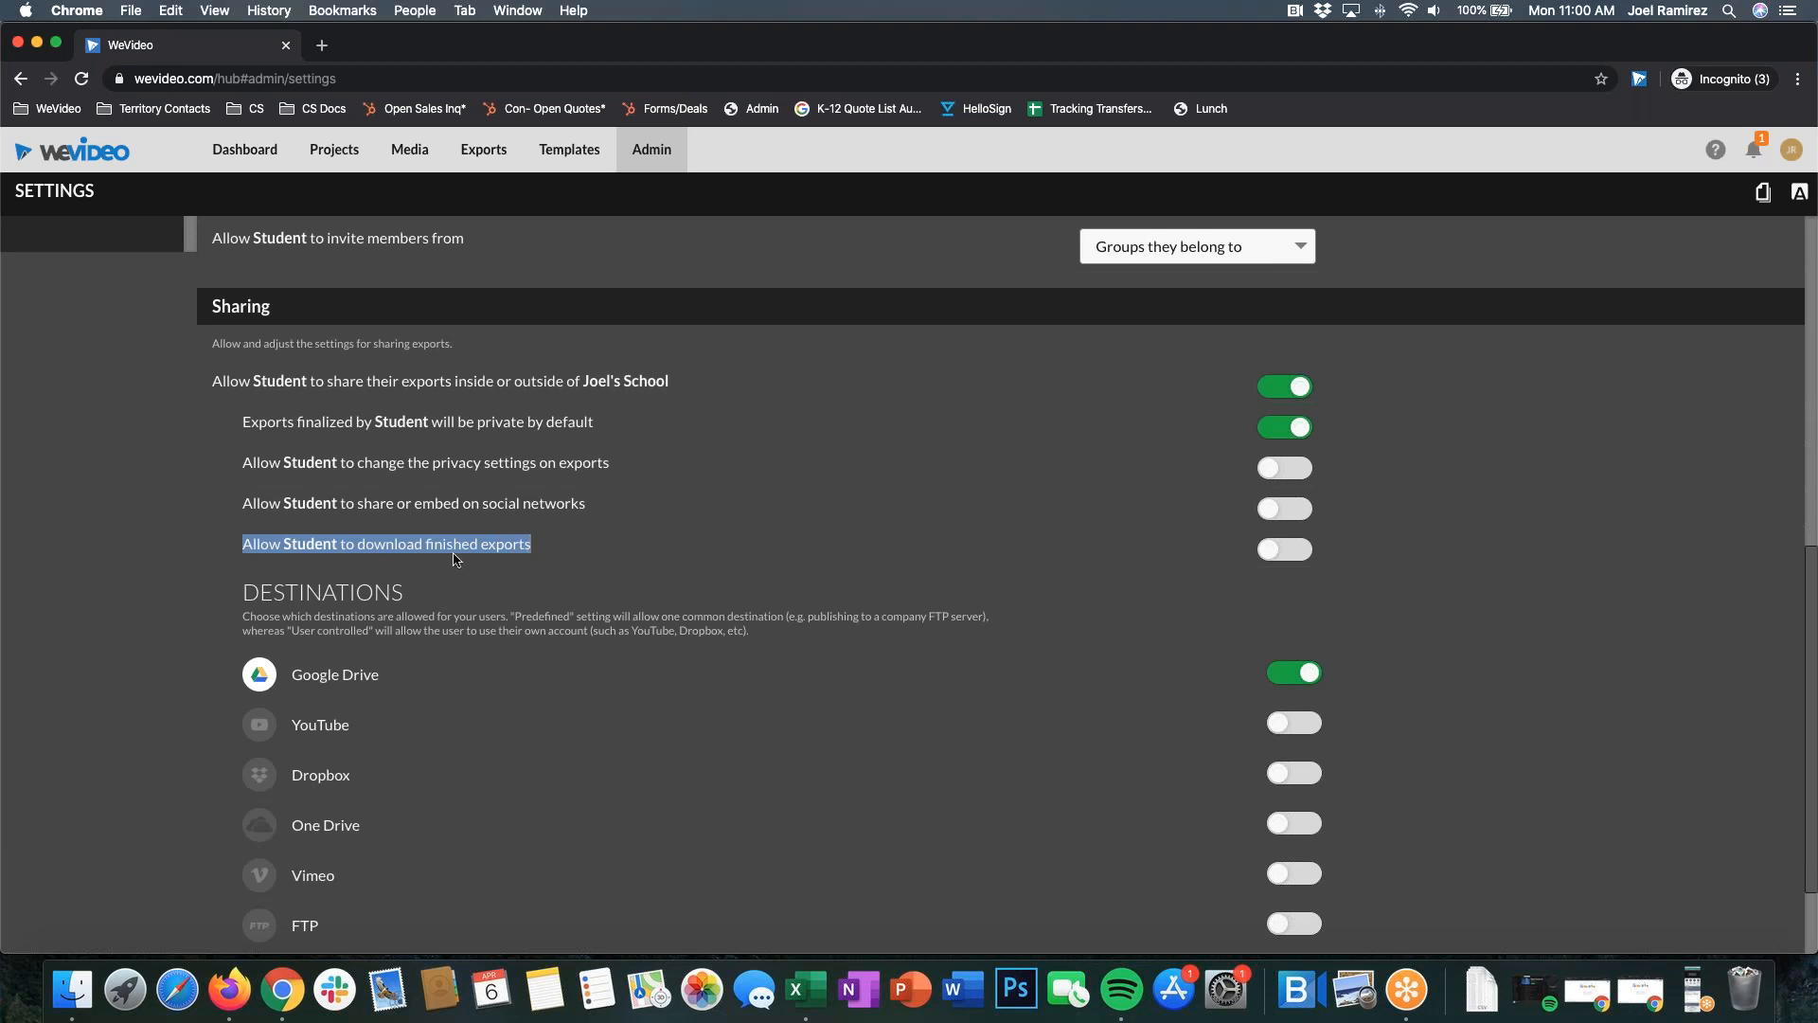
pyautogui.click(1268, 558)
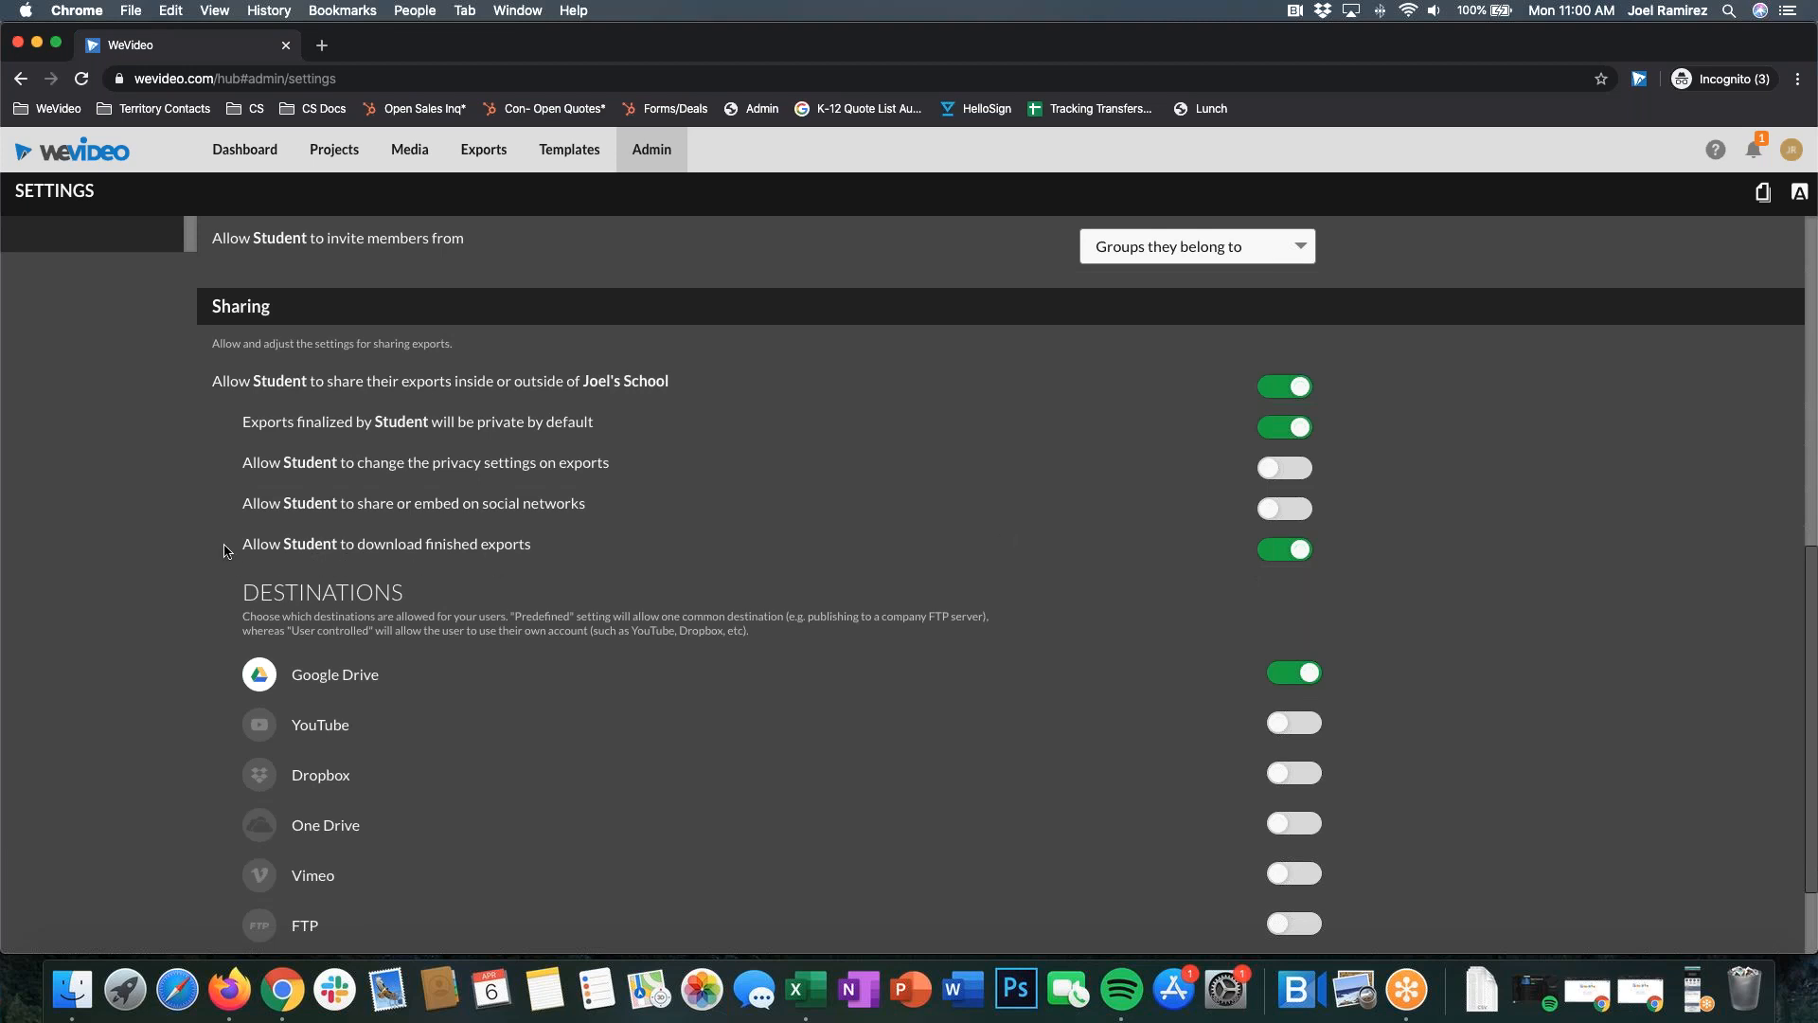
pyautogui.click(1294, 551)
pyautogui.moveTo(242, 545); pyautogui.dragTo(525, 547)
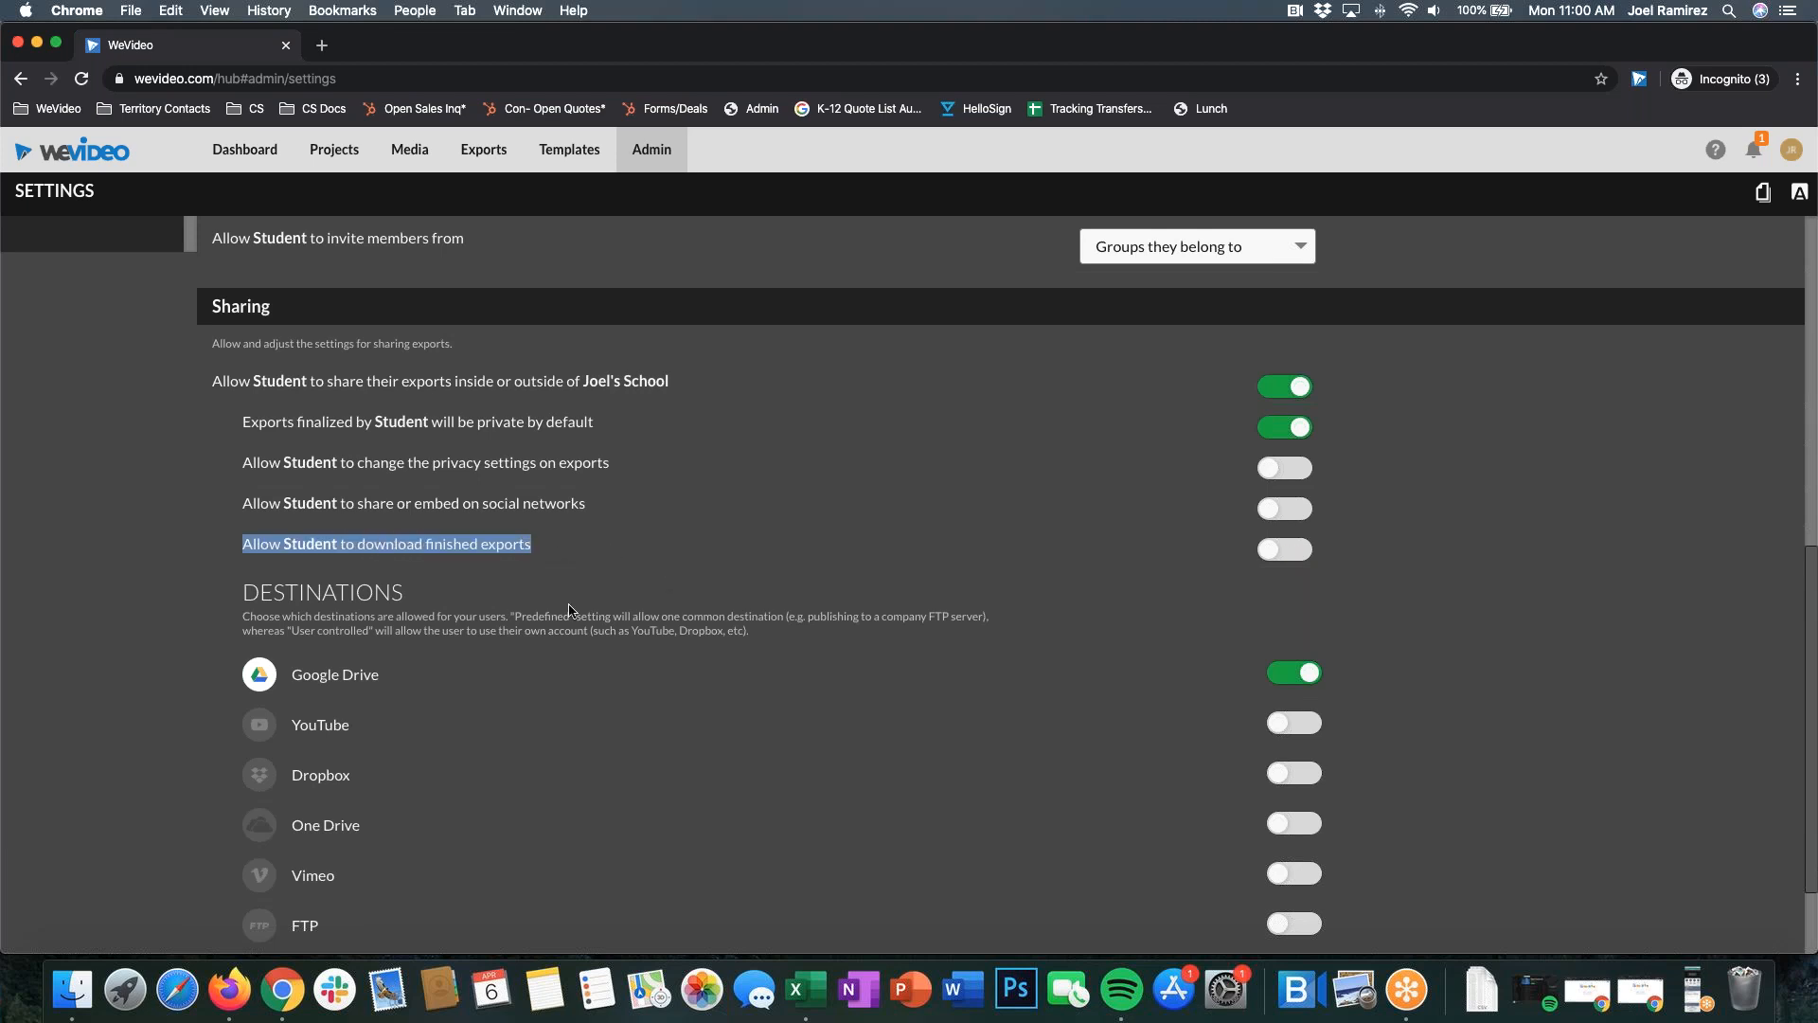
pyautogui.click(460, 562)
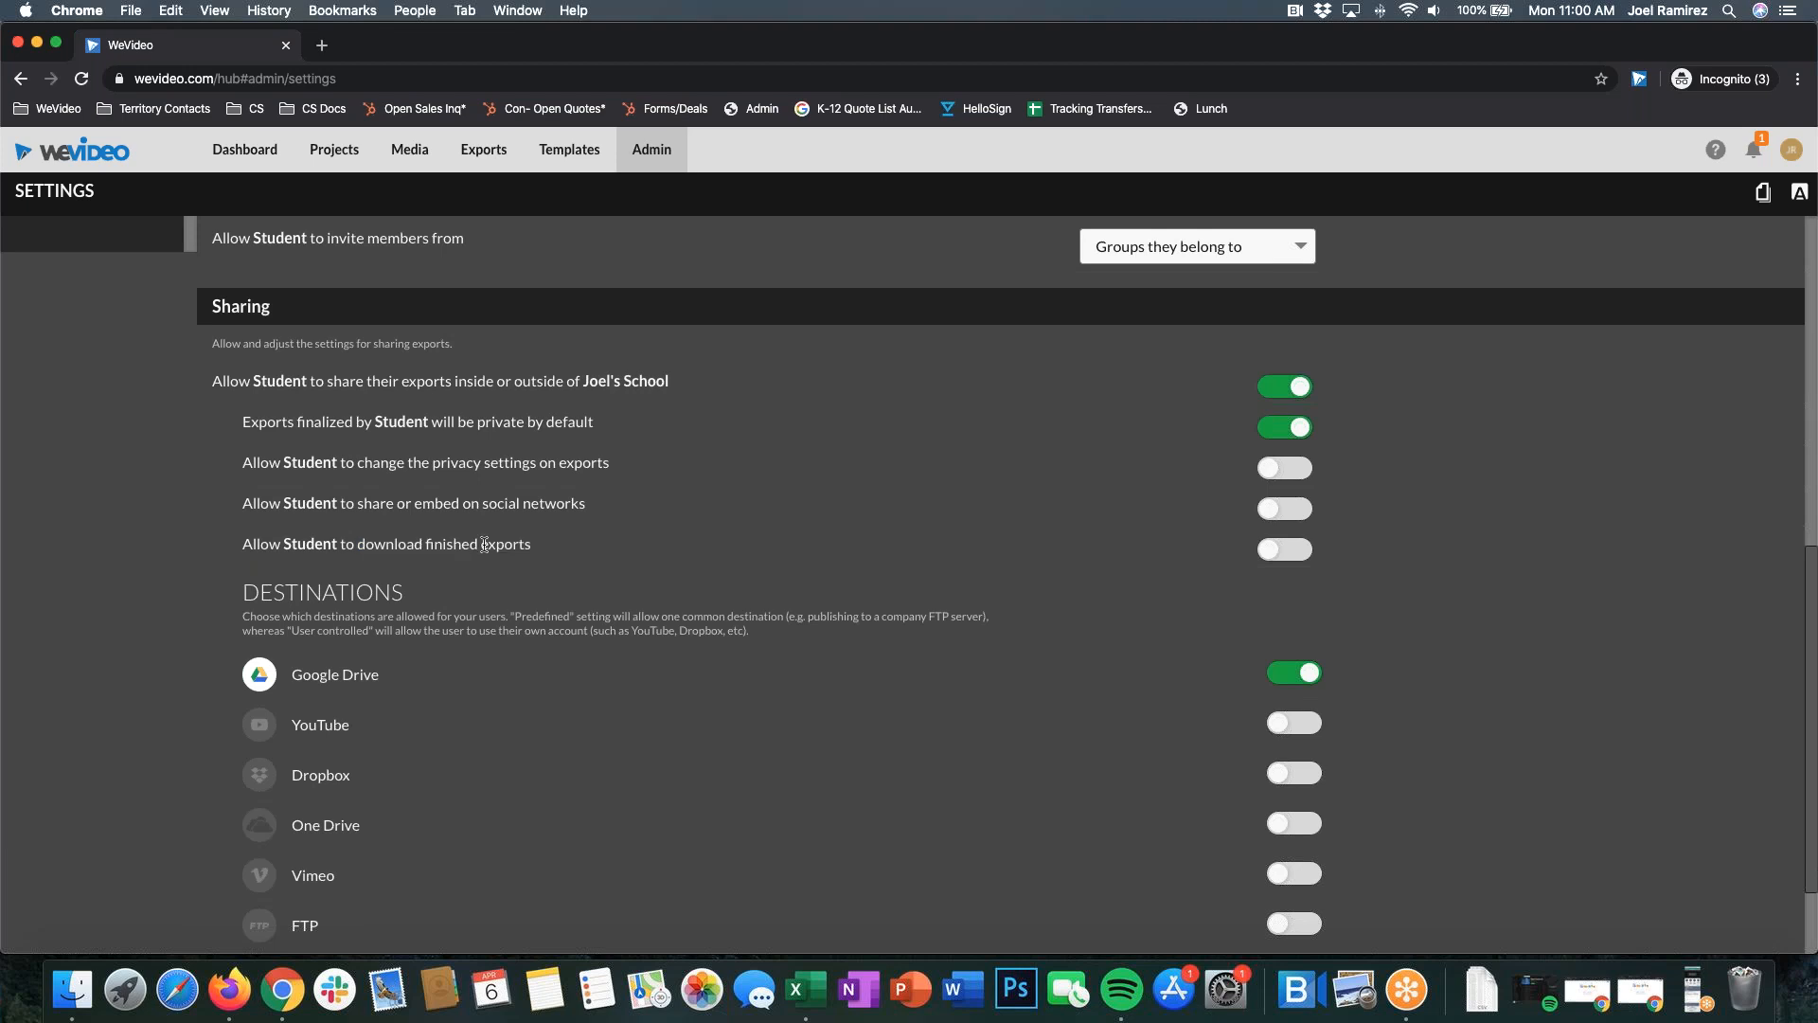
# Step: Review the Student role's export privacy settings, highlighting the private-by-default option and the permission to change privacy settings on exports
pyautogui.scroll(1, 624, 573)
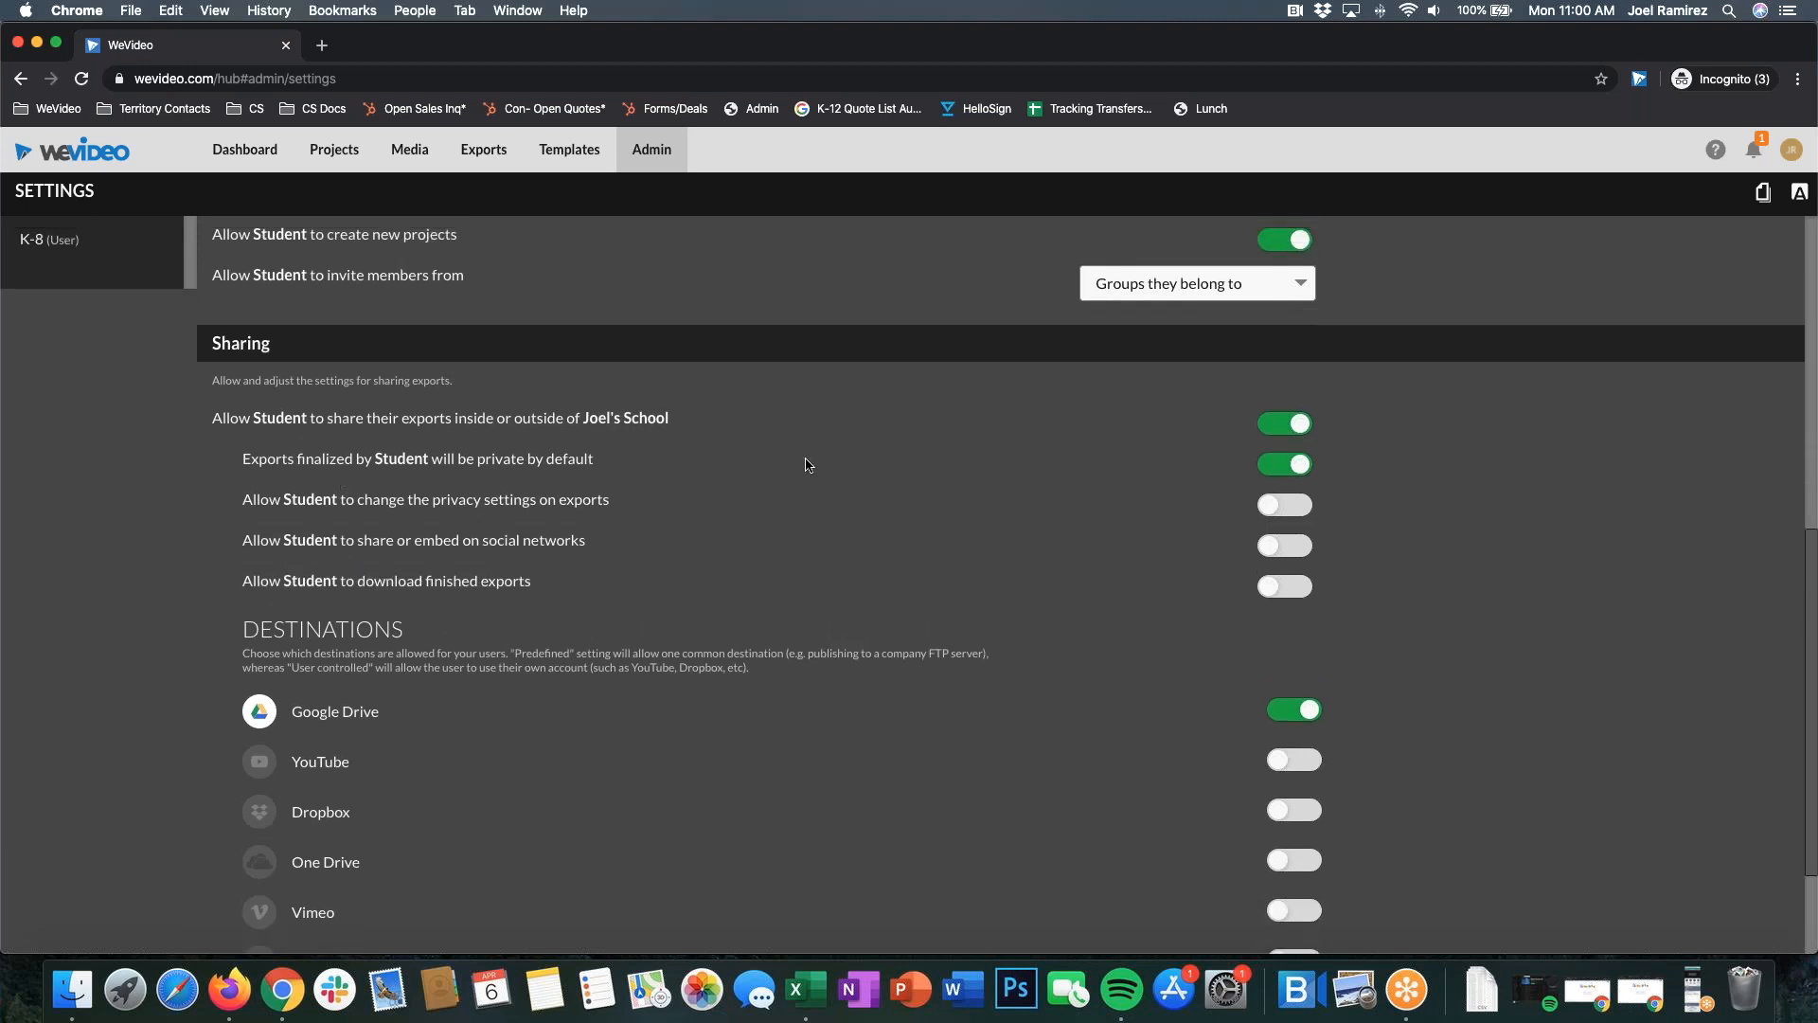
pyautogui.moveTo(442, 460); pyautogui.dragTo(585, 461)
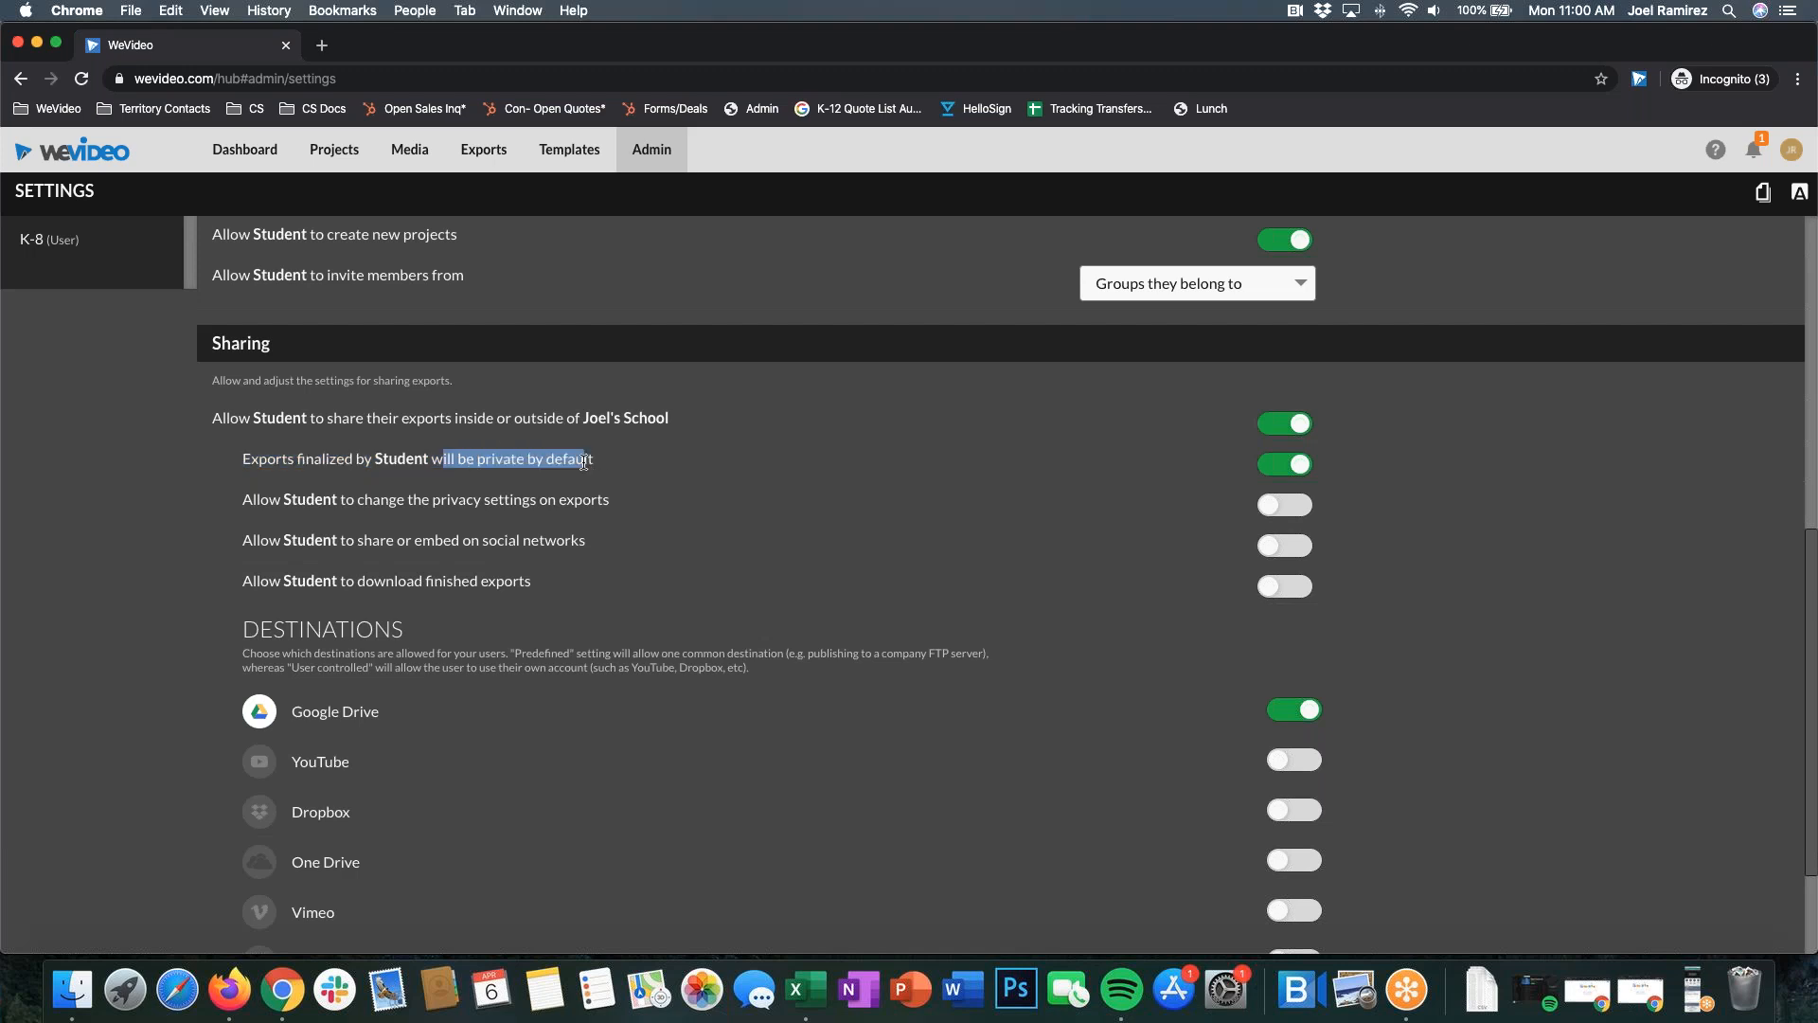
pyautogui.click(544, 490)
pyautogui.moveTo(433, 498); pyautogui.dragTo(607, 500)
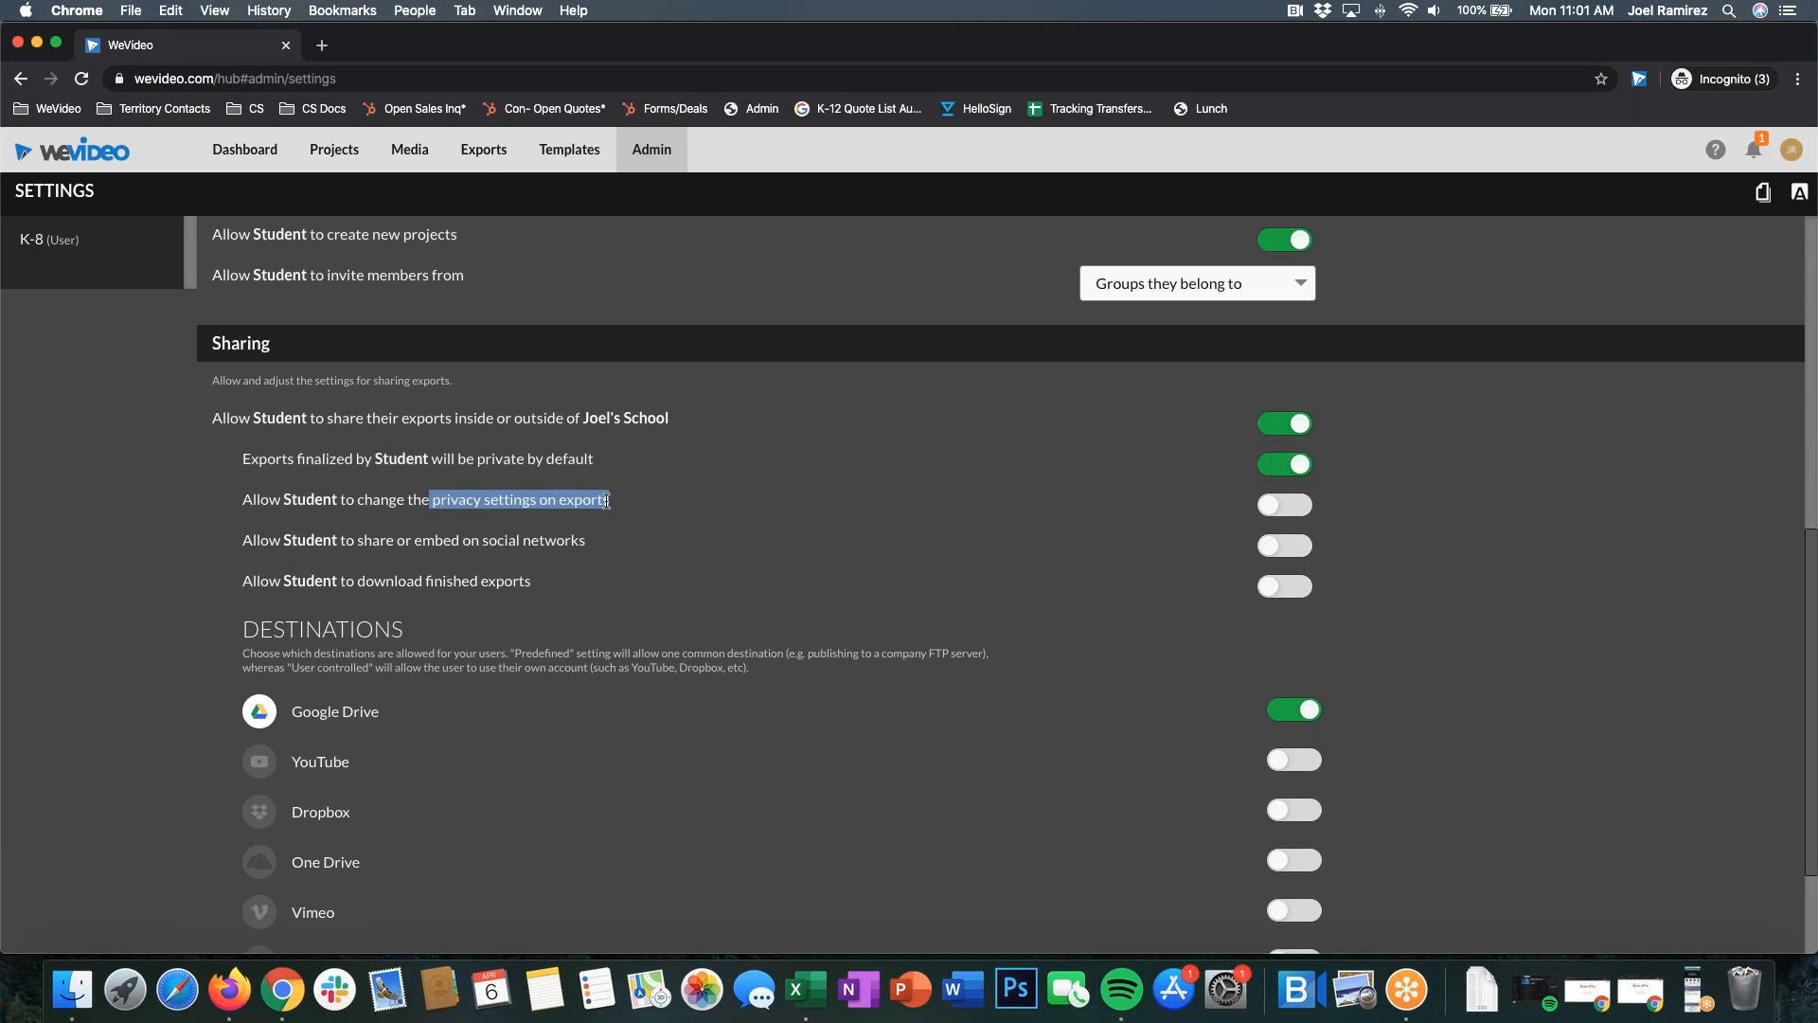
pyautogui.click(1541, 530)
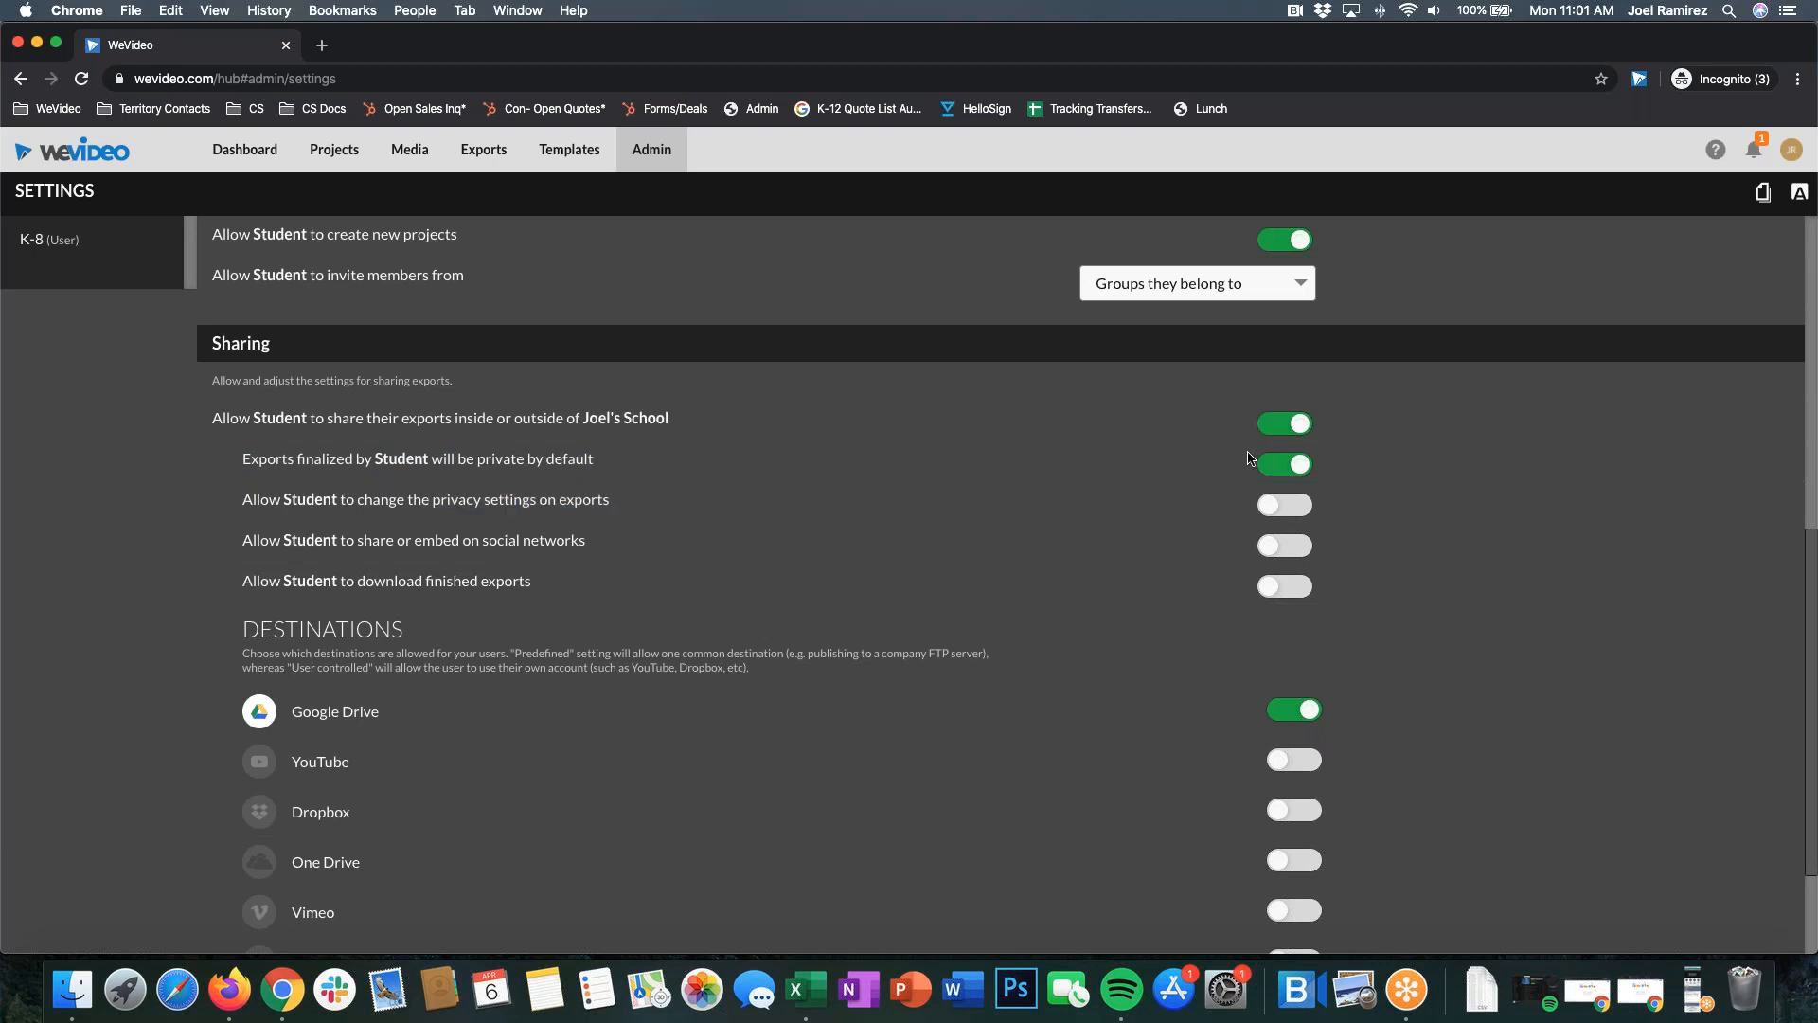
pyautogui.scroll(-1, 1231, 455)
pyautogui.scroll(-3, 1222, 457)
pyautogui.scroll(1, 1199, 455)
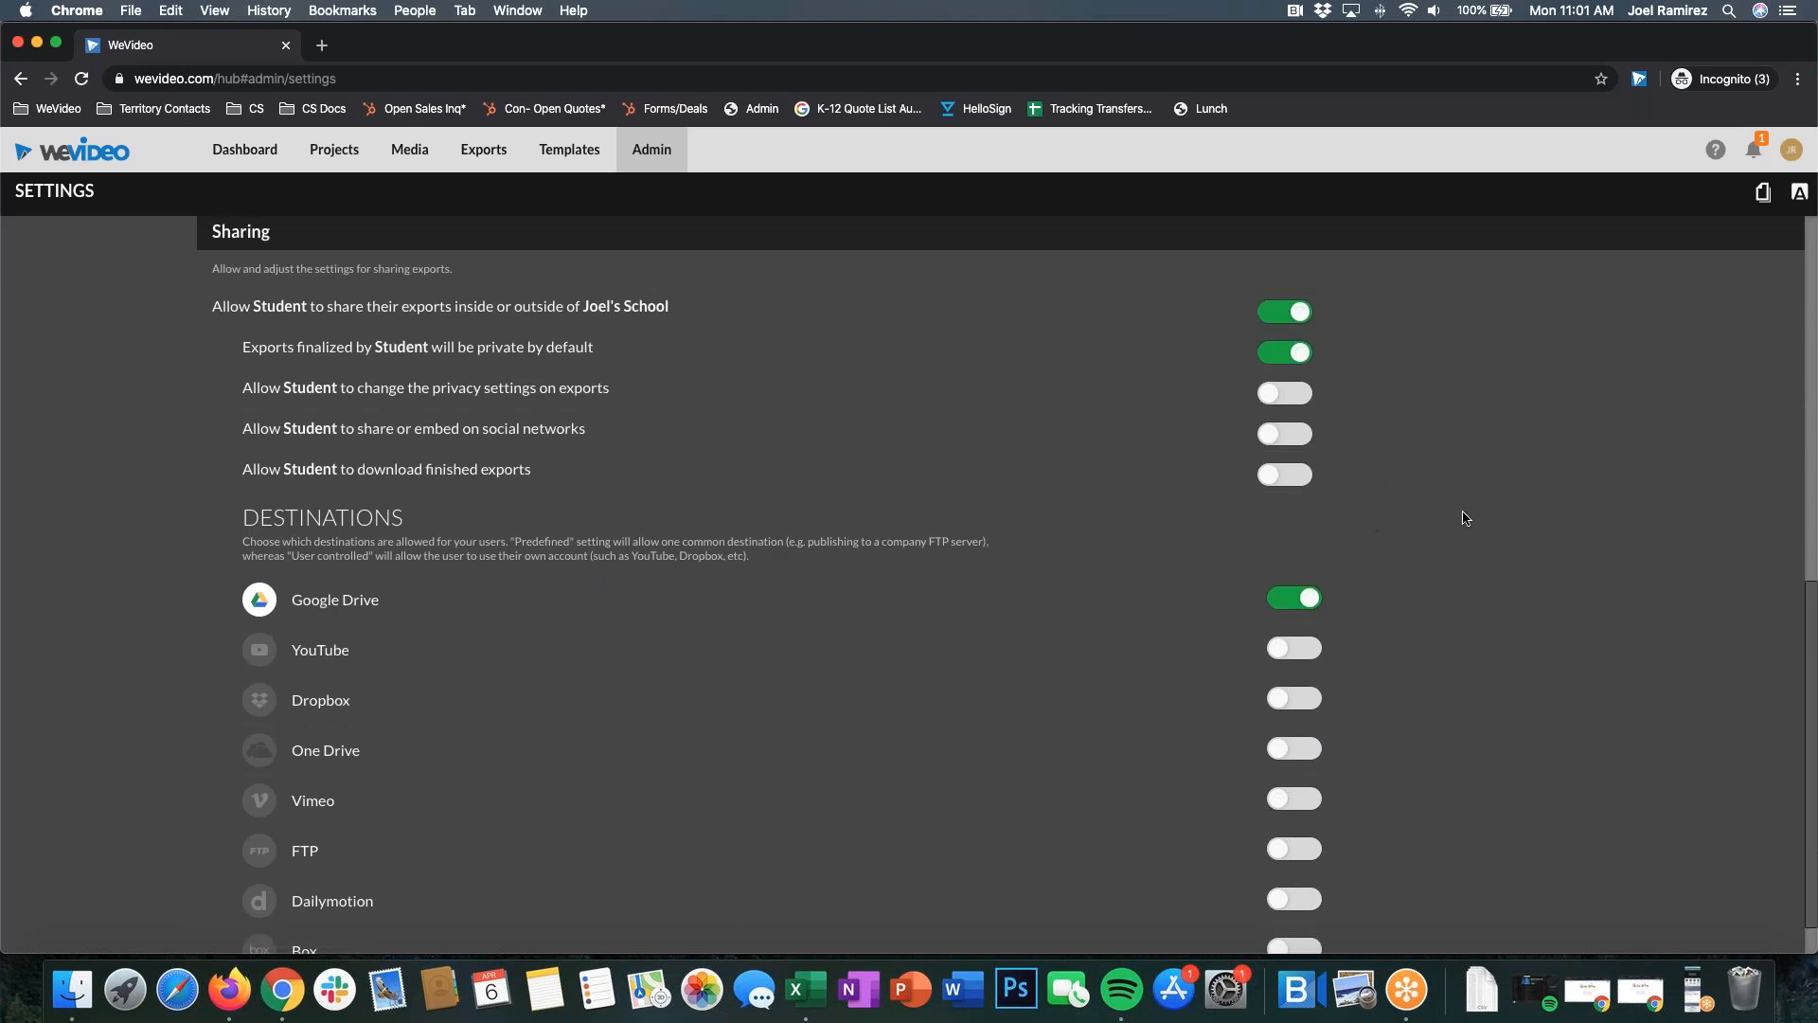
# Step: Review the Student role's media, project, sharing and export destination permissions from end to end
pyautogui.scroll(2, 1240, 492)
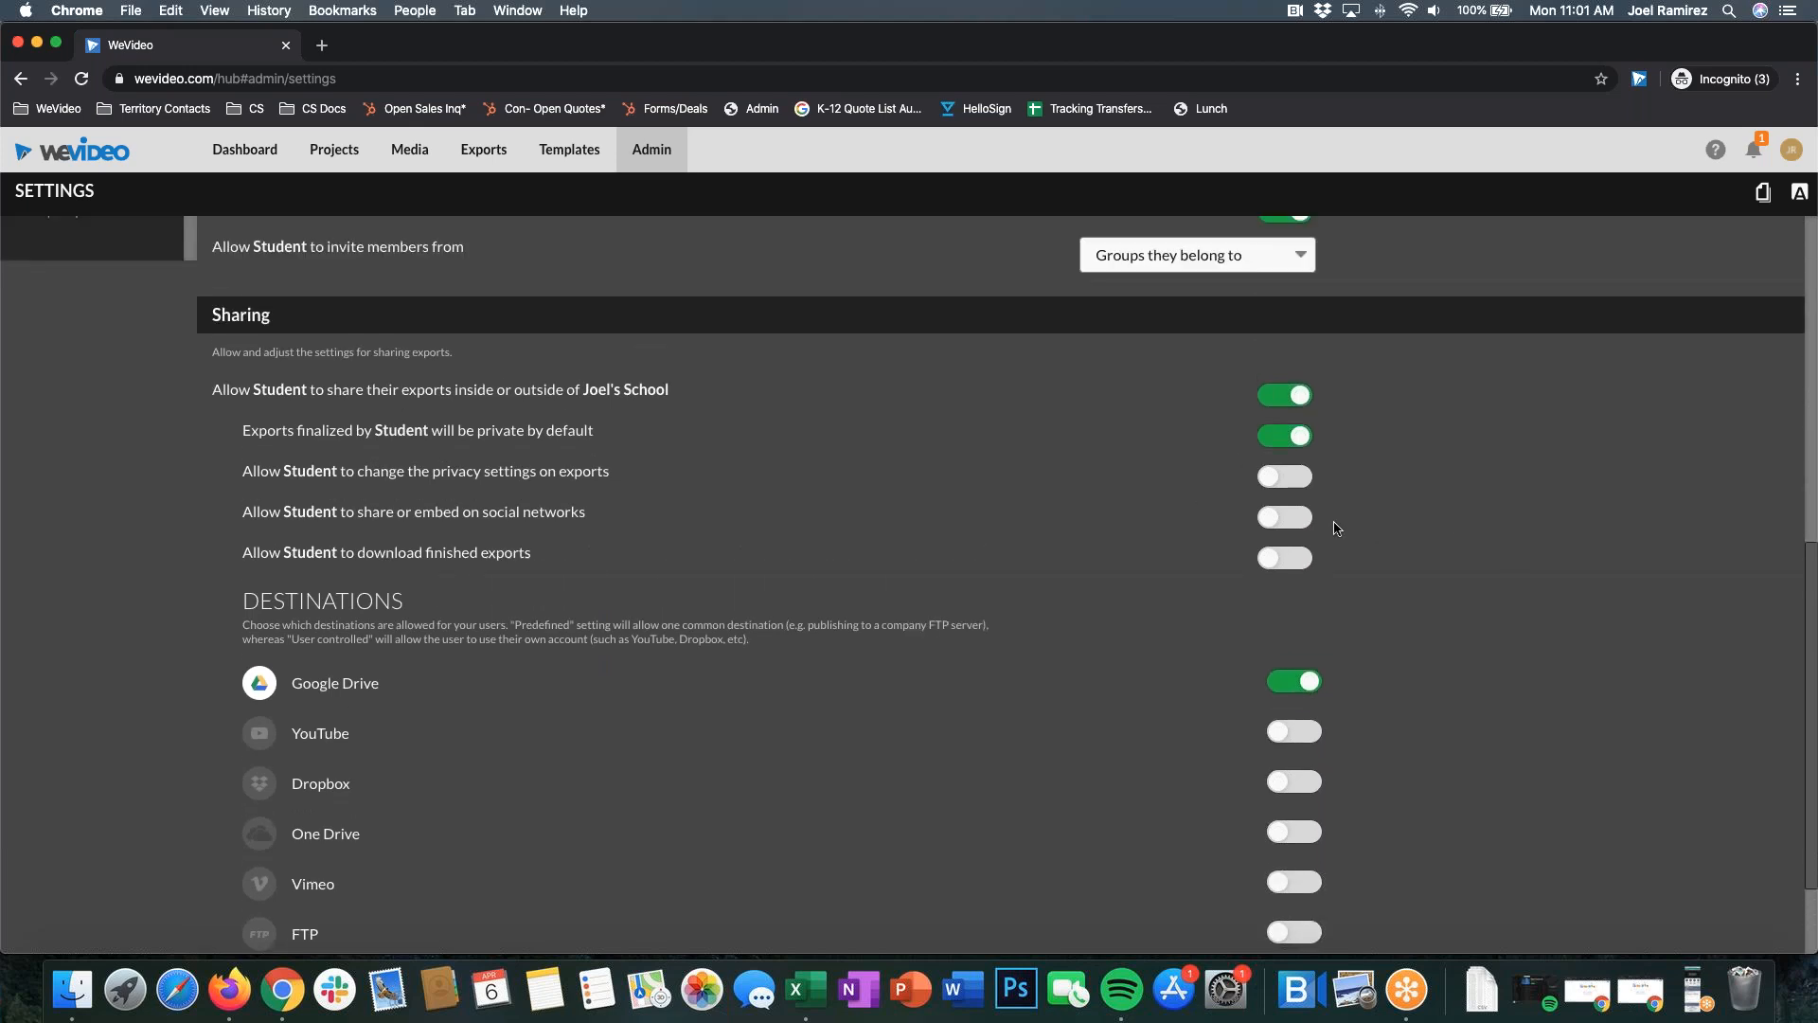
pyautogui.scroll(10, 1458, 507)
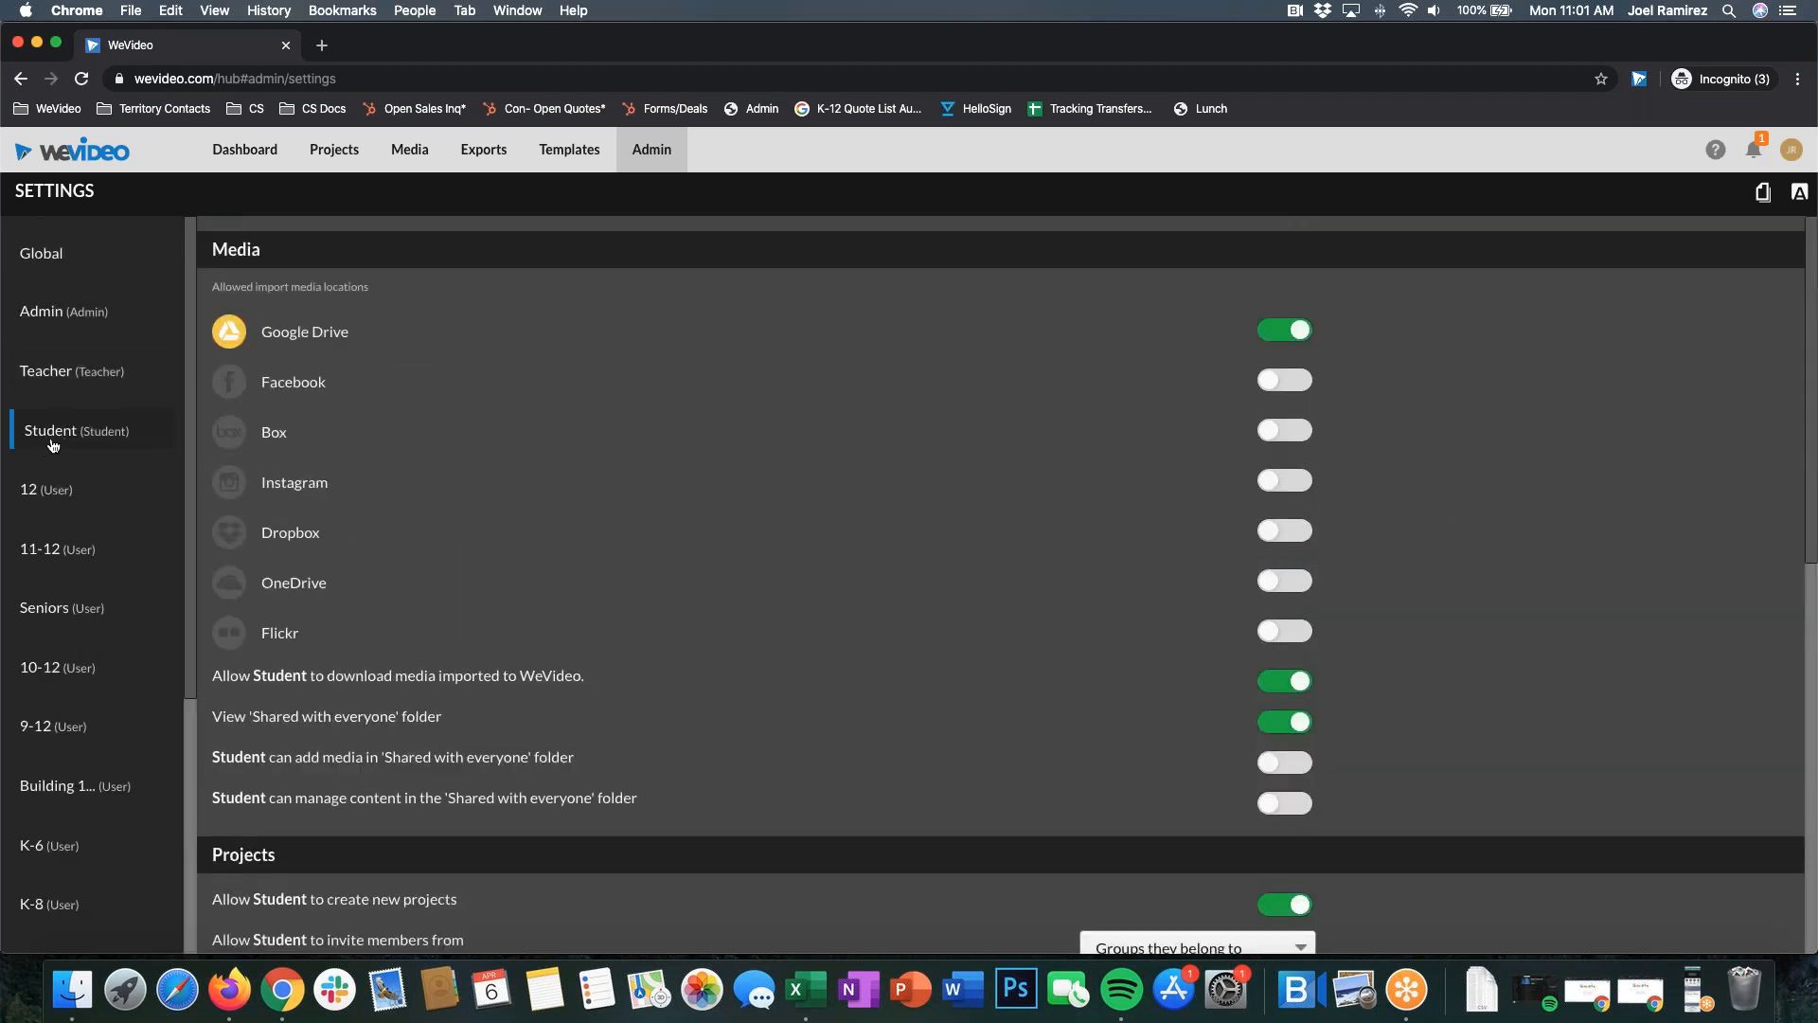
pyautogui.scroll(-15, 1326, 559)
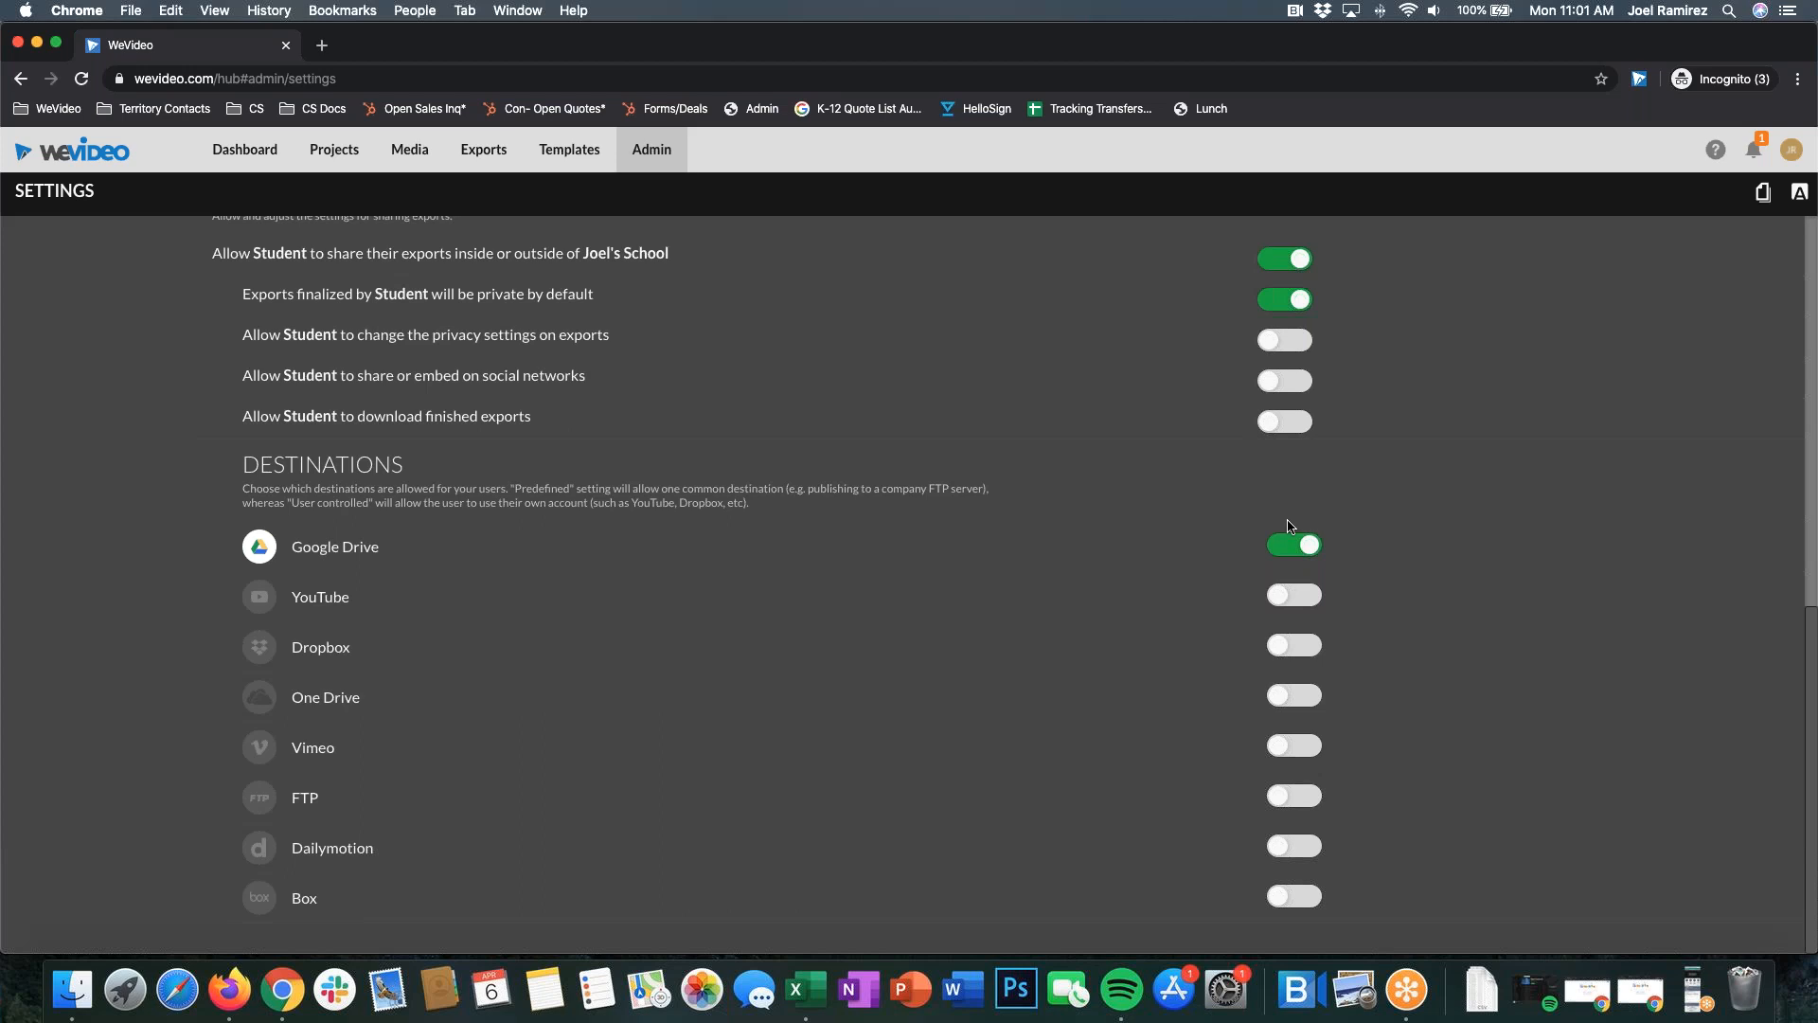
pyautogui.scroll(10, 1070, 596)
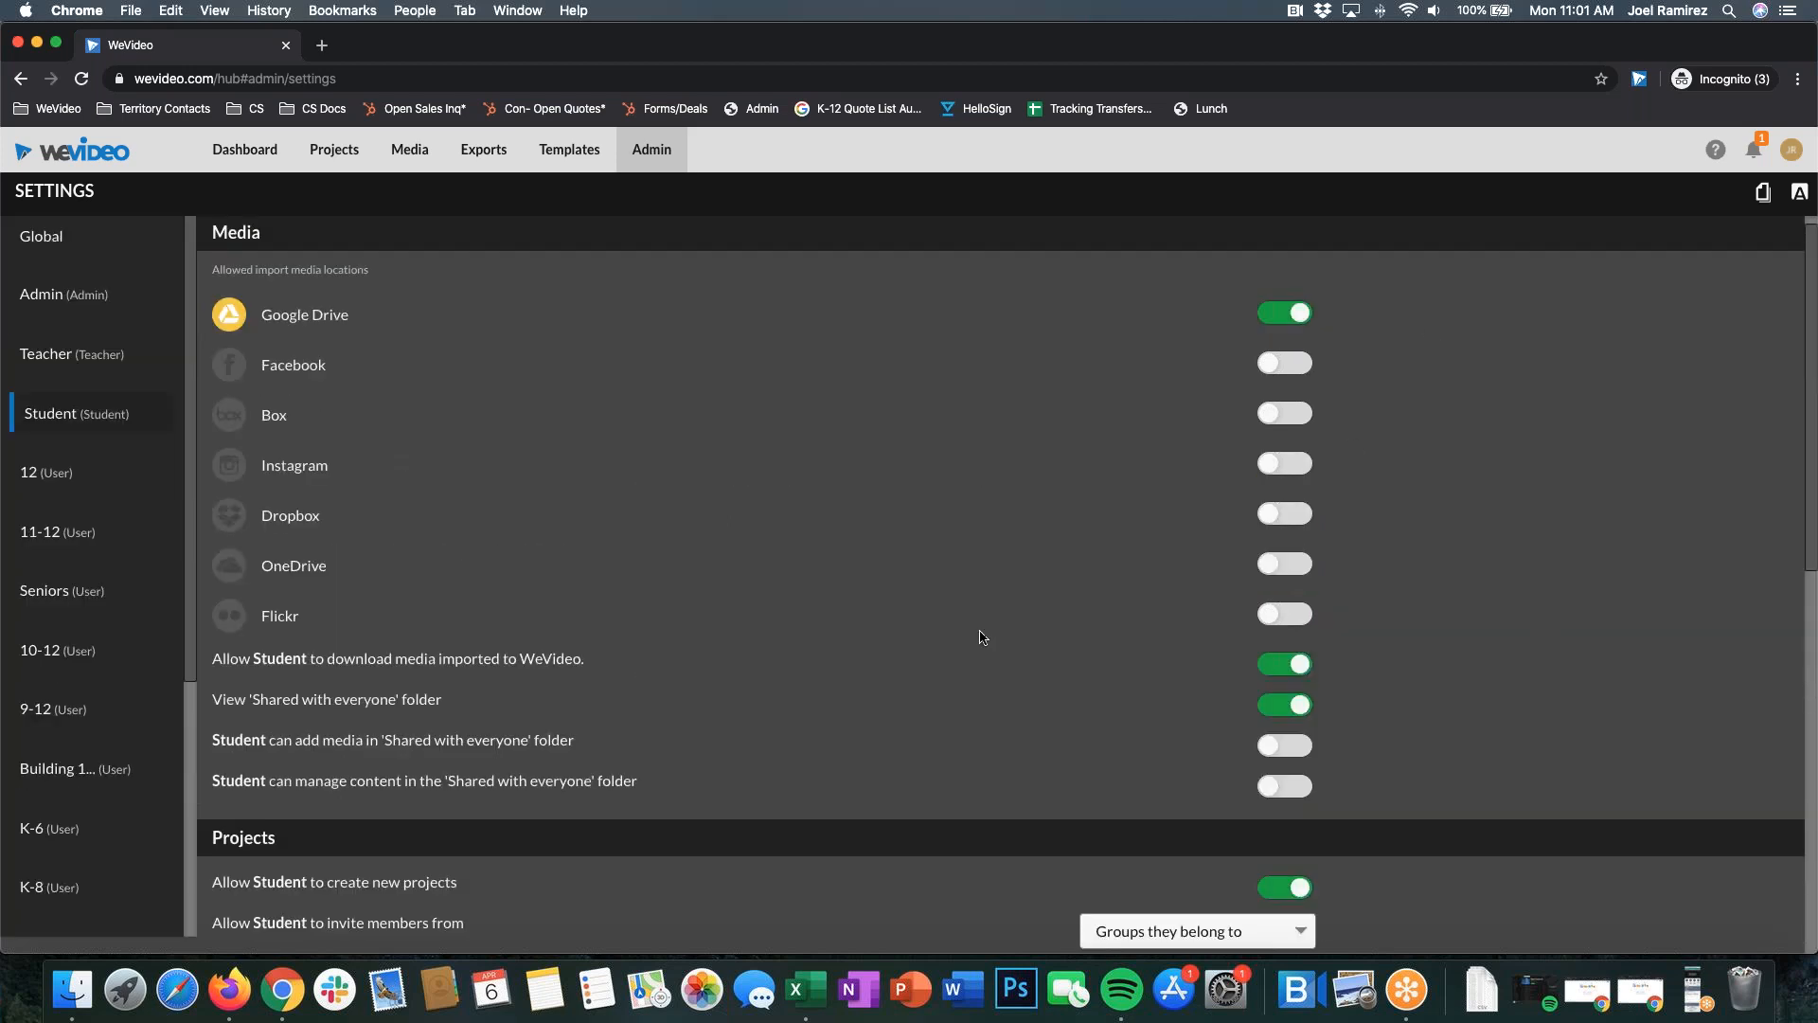
pyautogui.scroll(-10, 1509, 499)
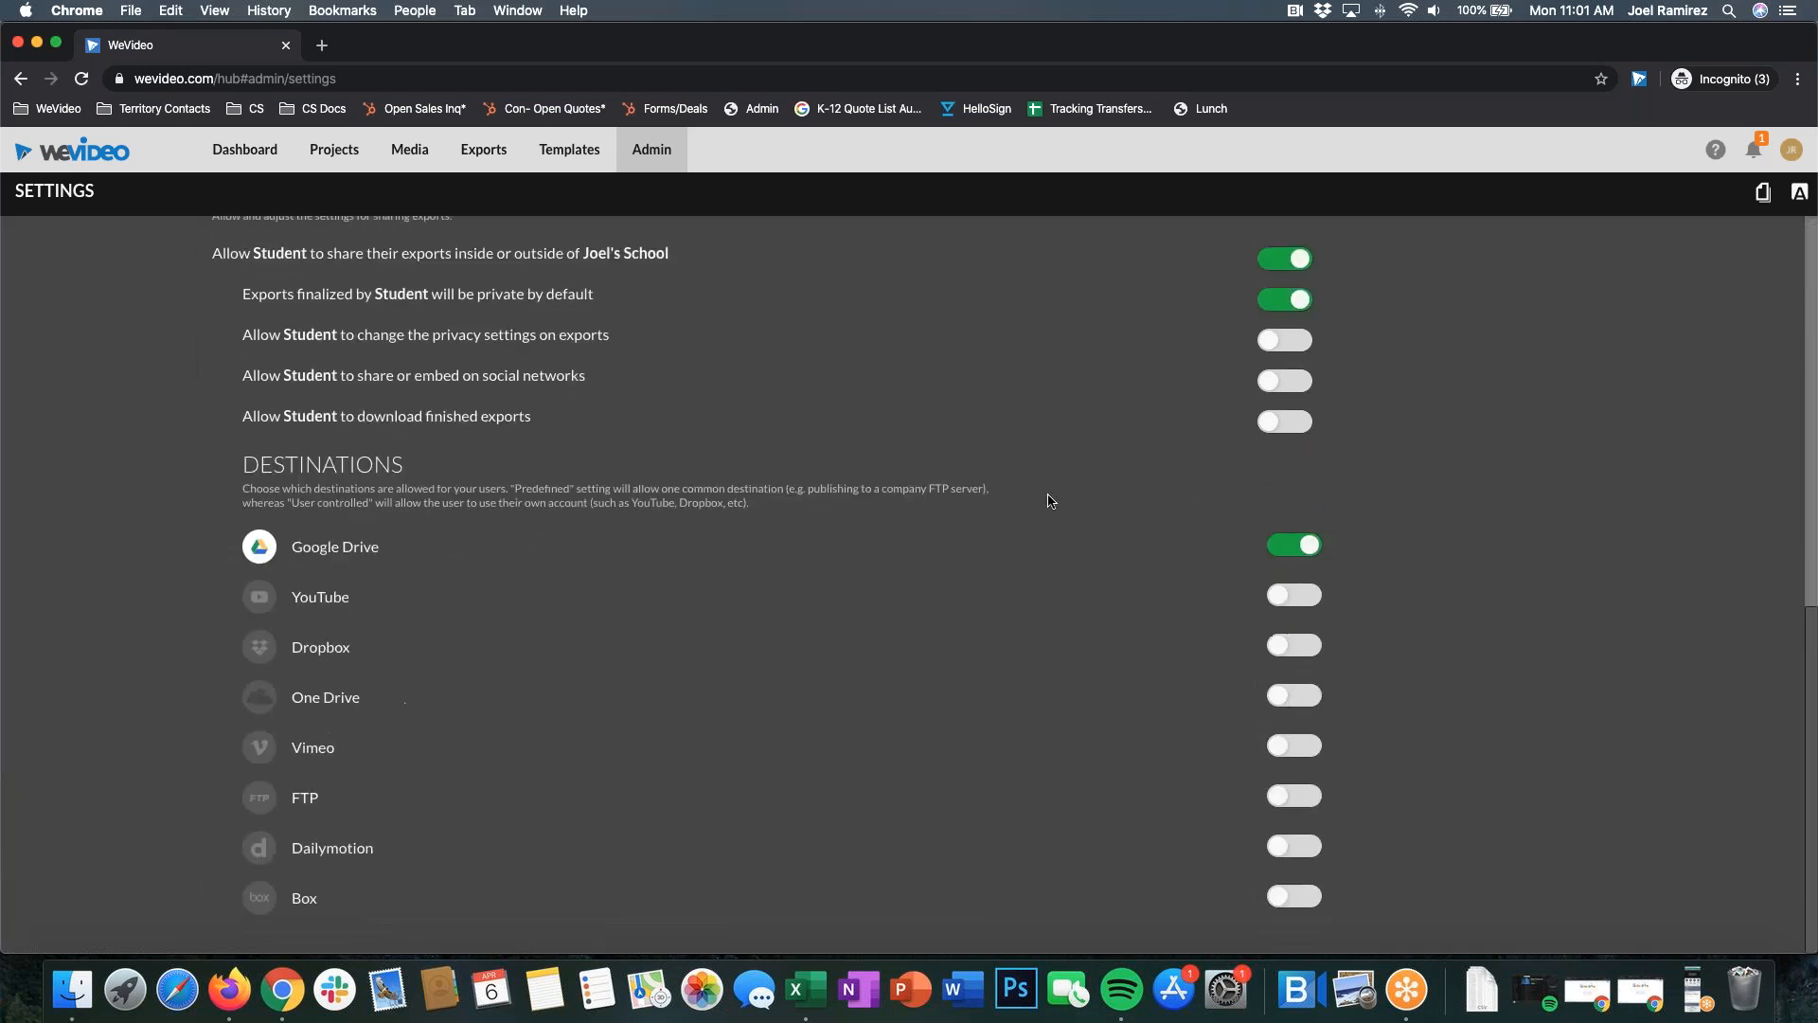
pyautogui.scroll(4, 1195, 431)
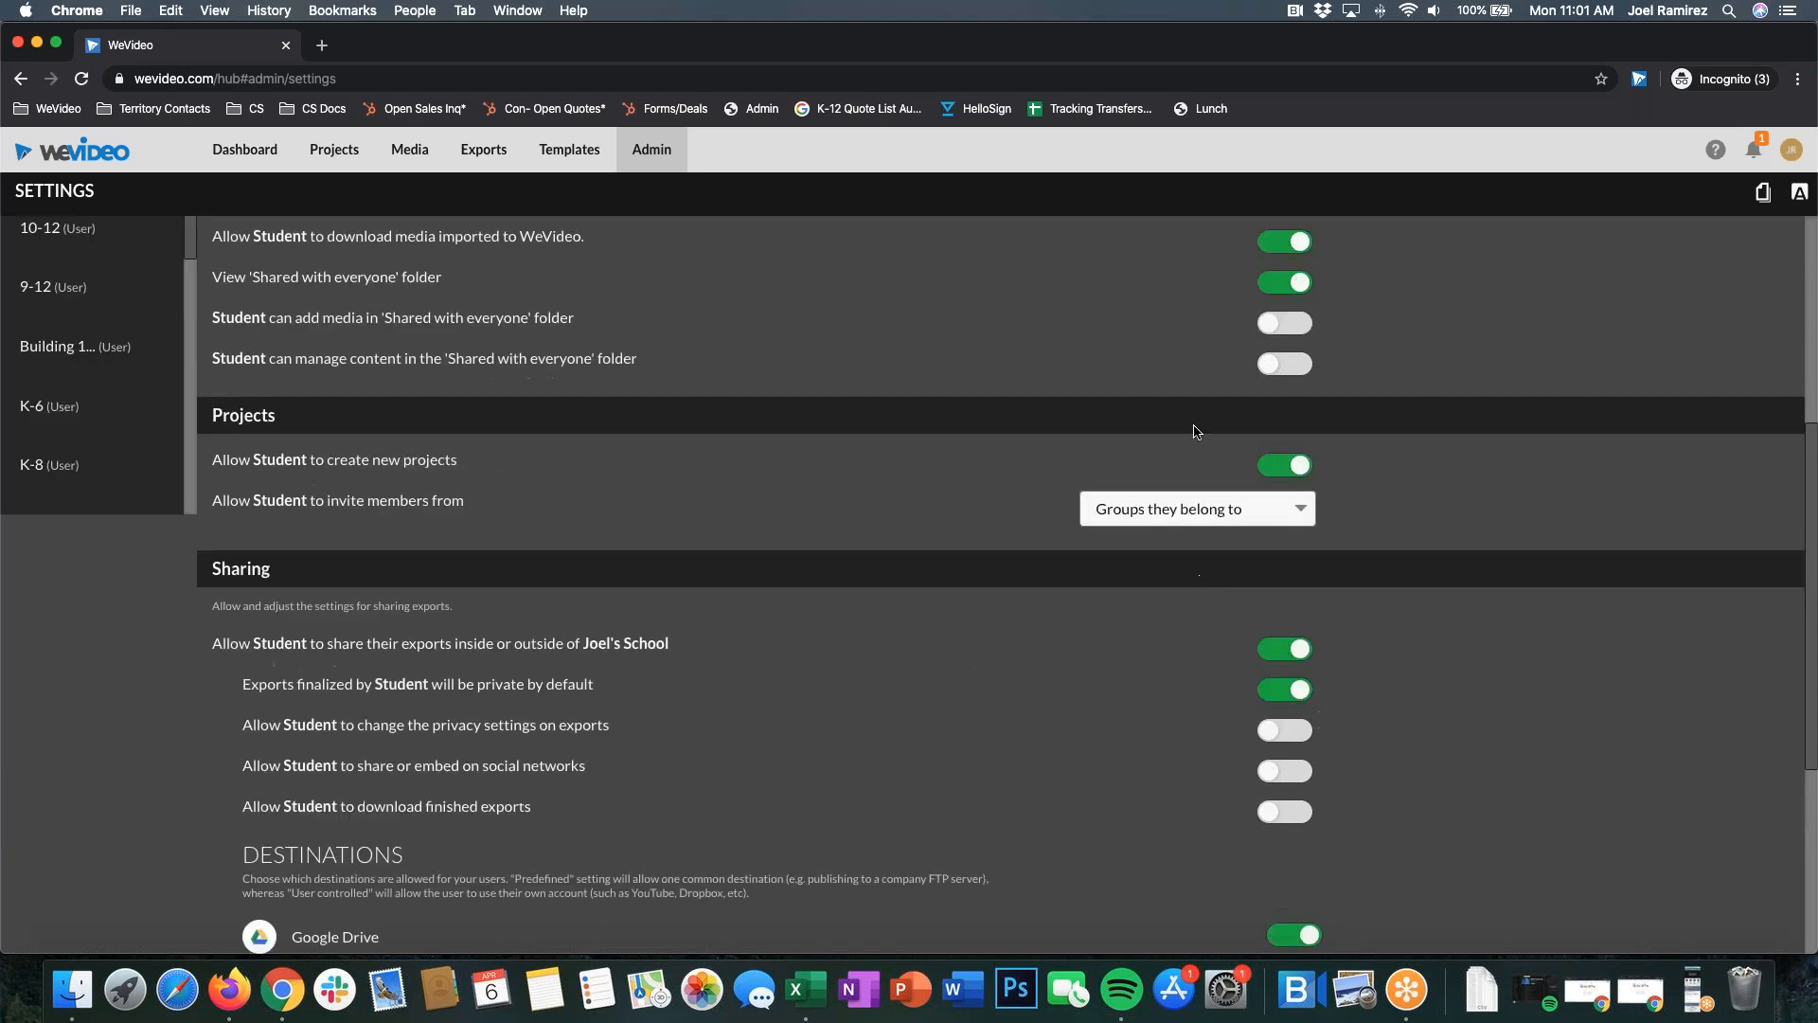
pyautogui.scroll(3, 1339, 633)
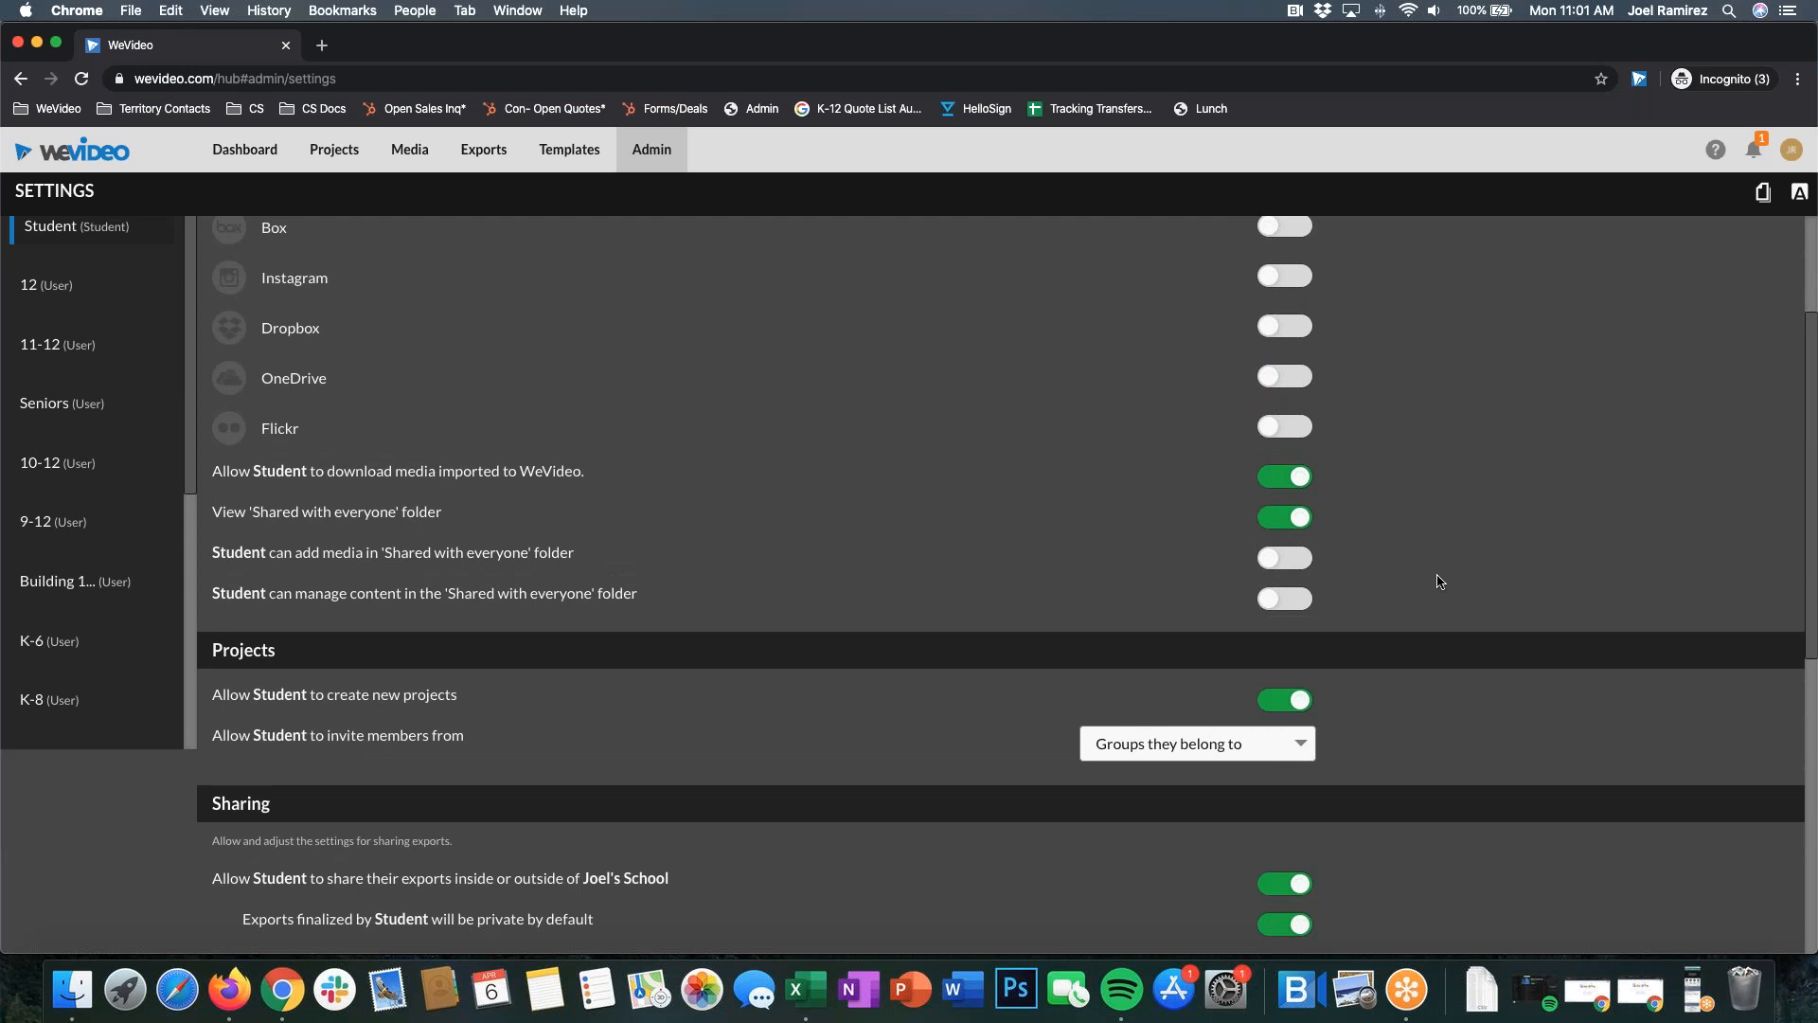
pyautogui.scroll(2, 1417, 556)
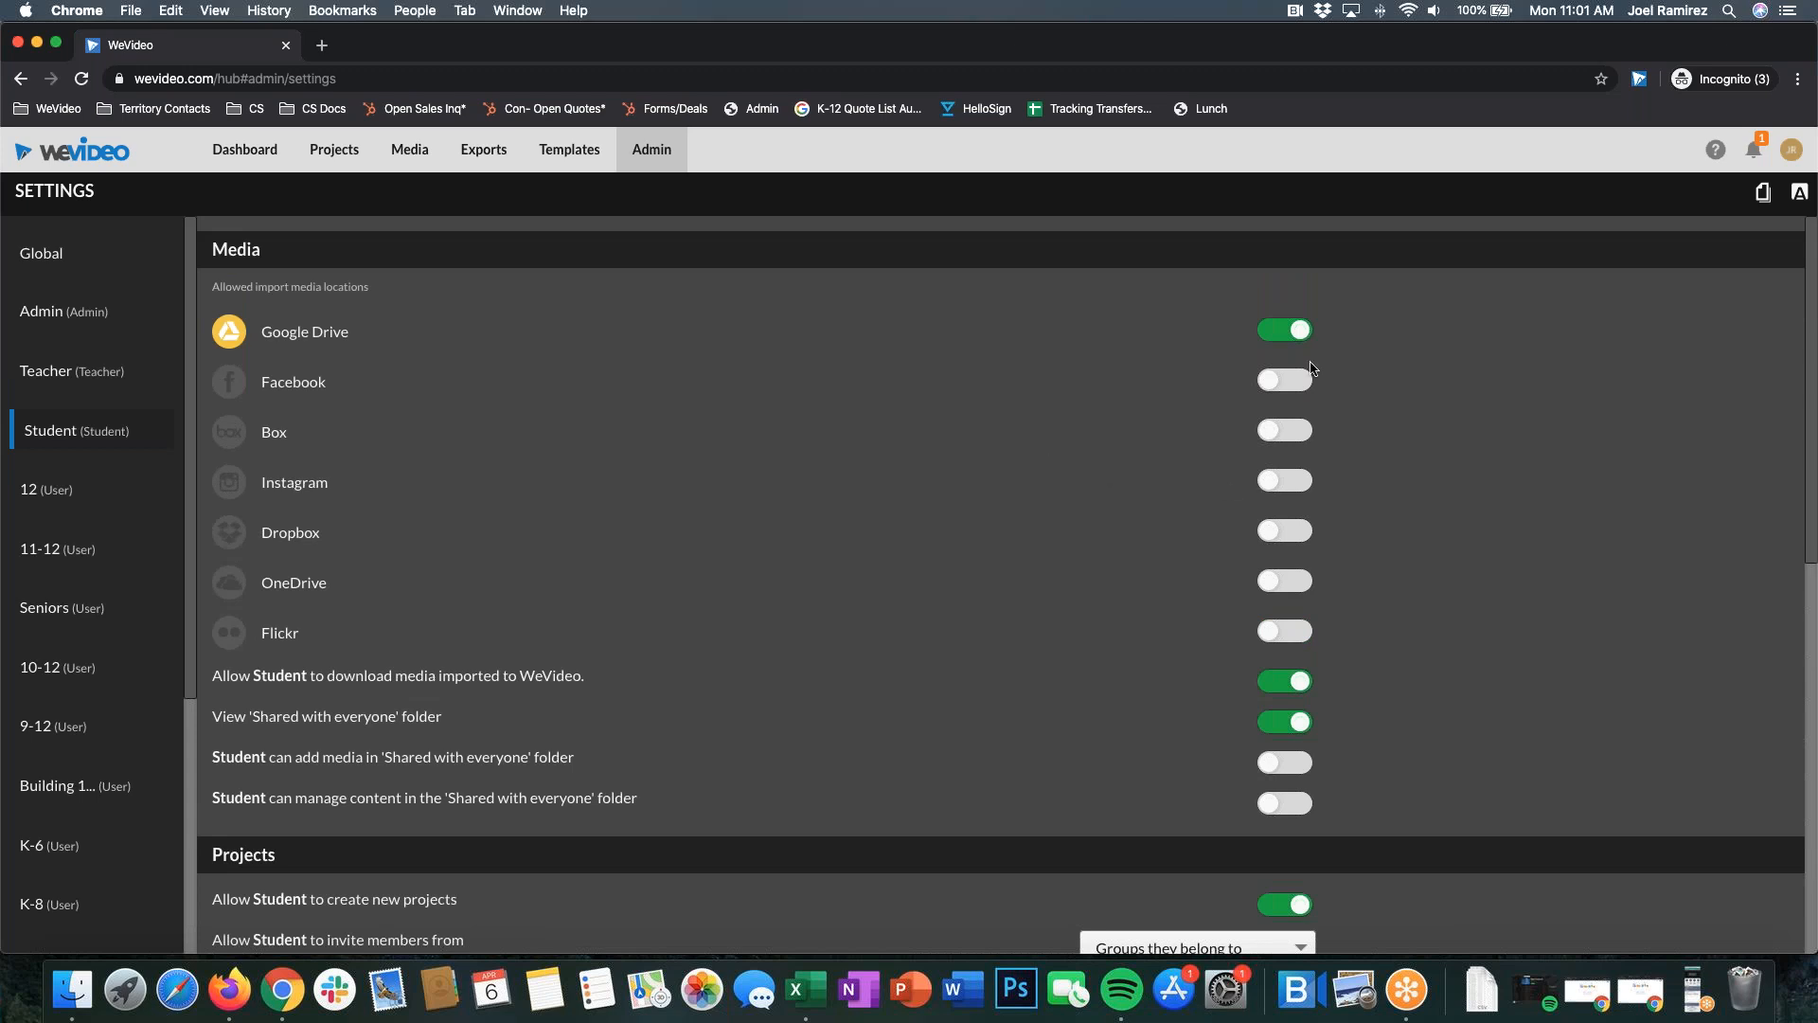
# Step: Leave the role settings for the administration overview, then switch to the teacher account in Firefox and show its groups
pyautogui.click(656, 152)
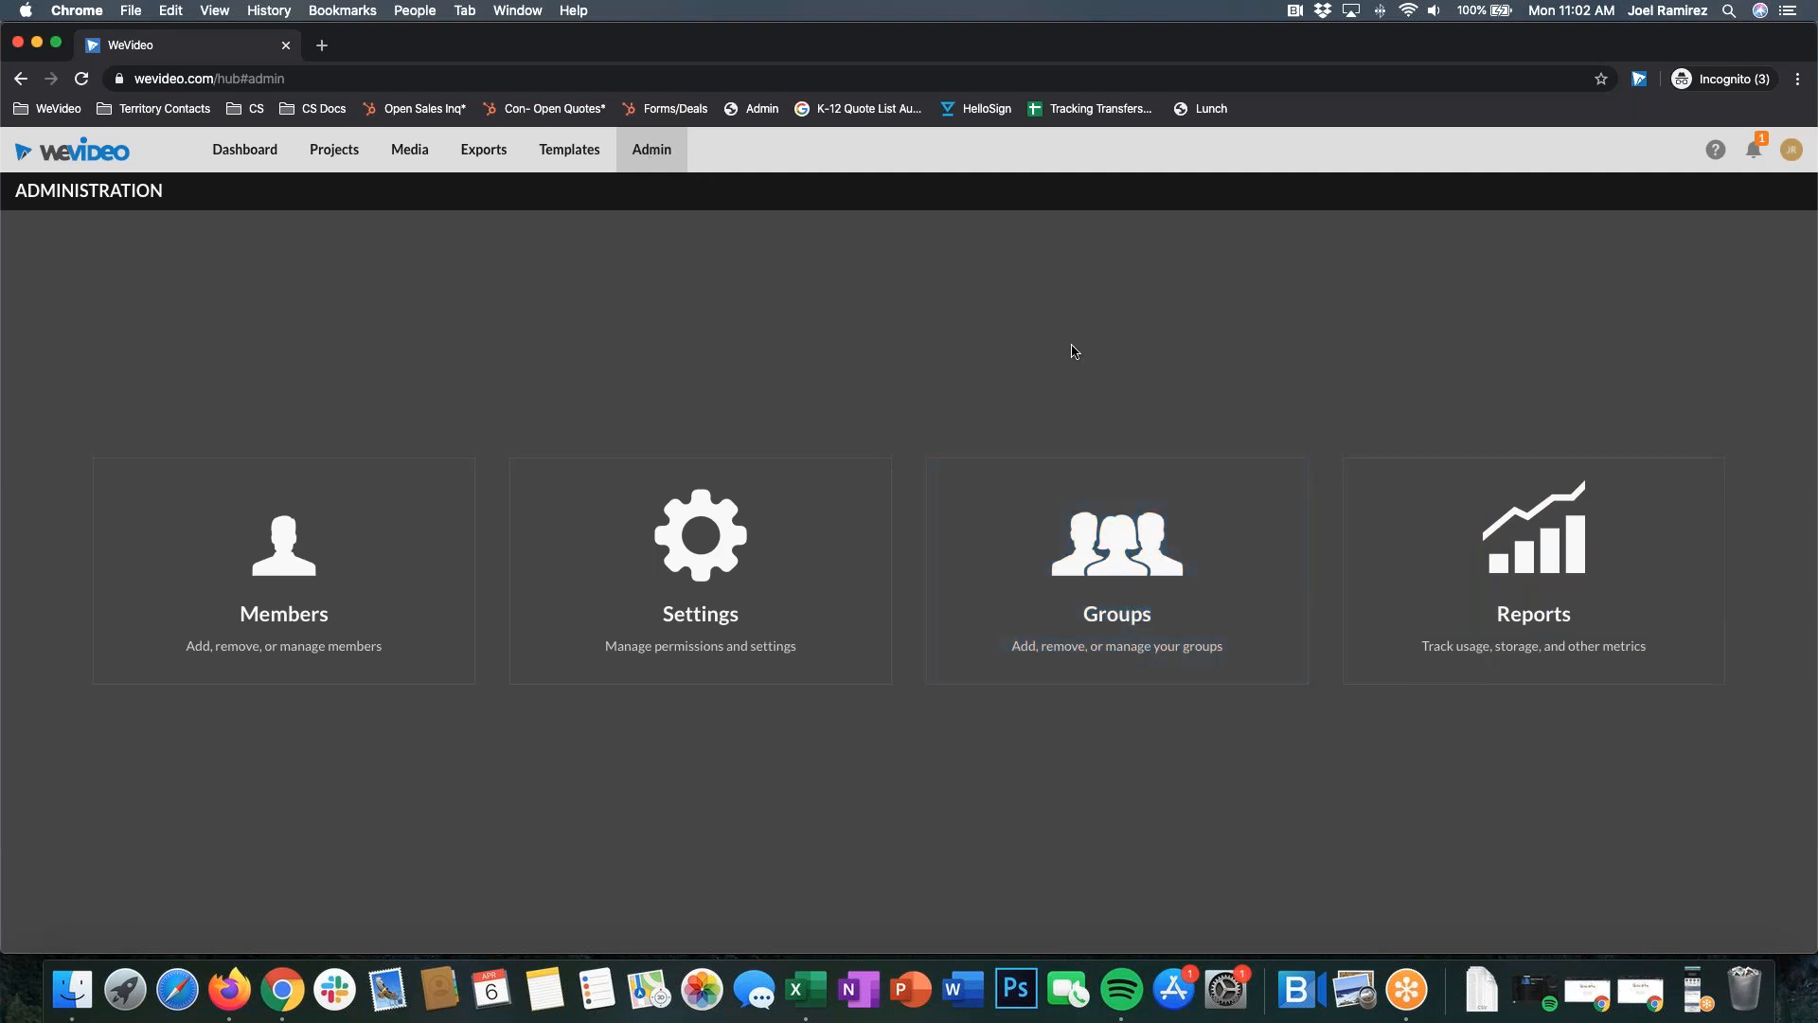
pyautogui.hotkey('ctrl', 'Right')
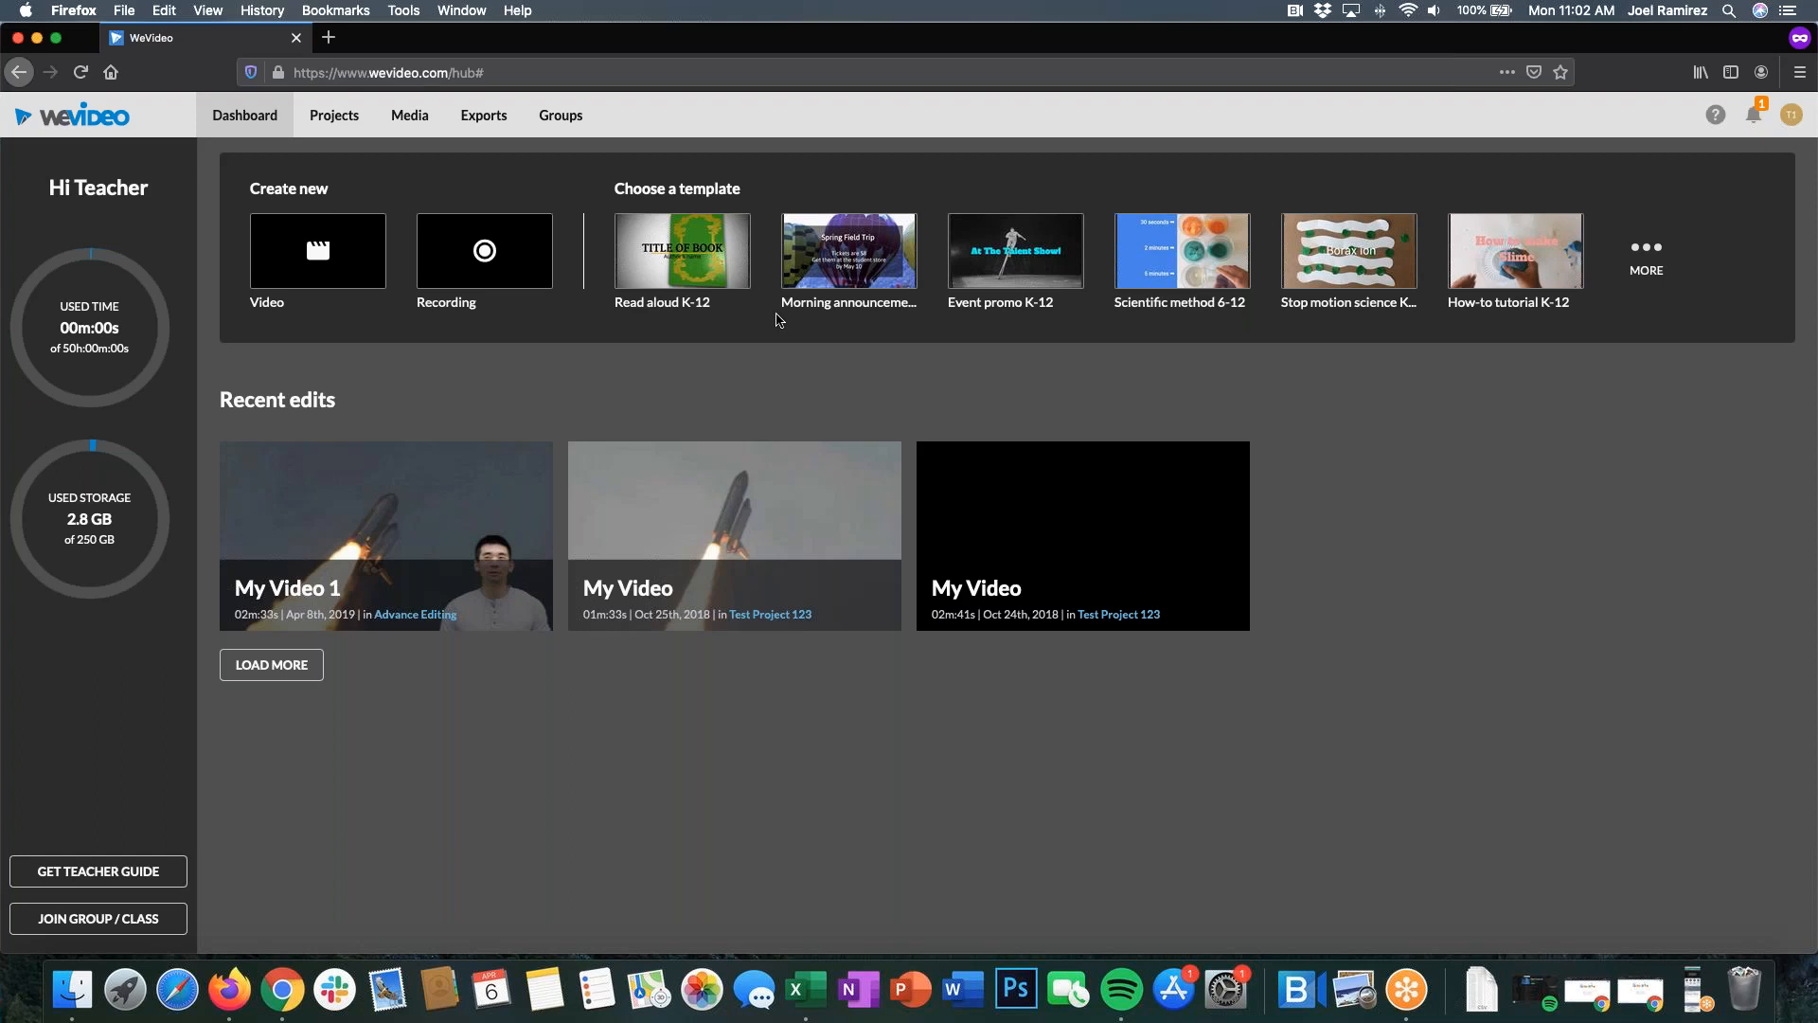
pyautogui.click(578, 120)
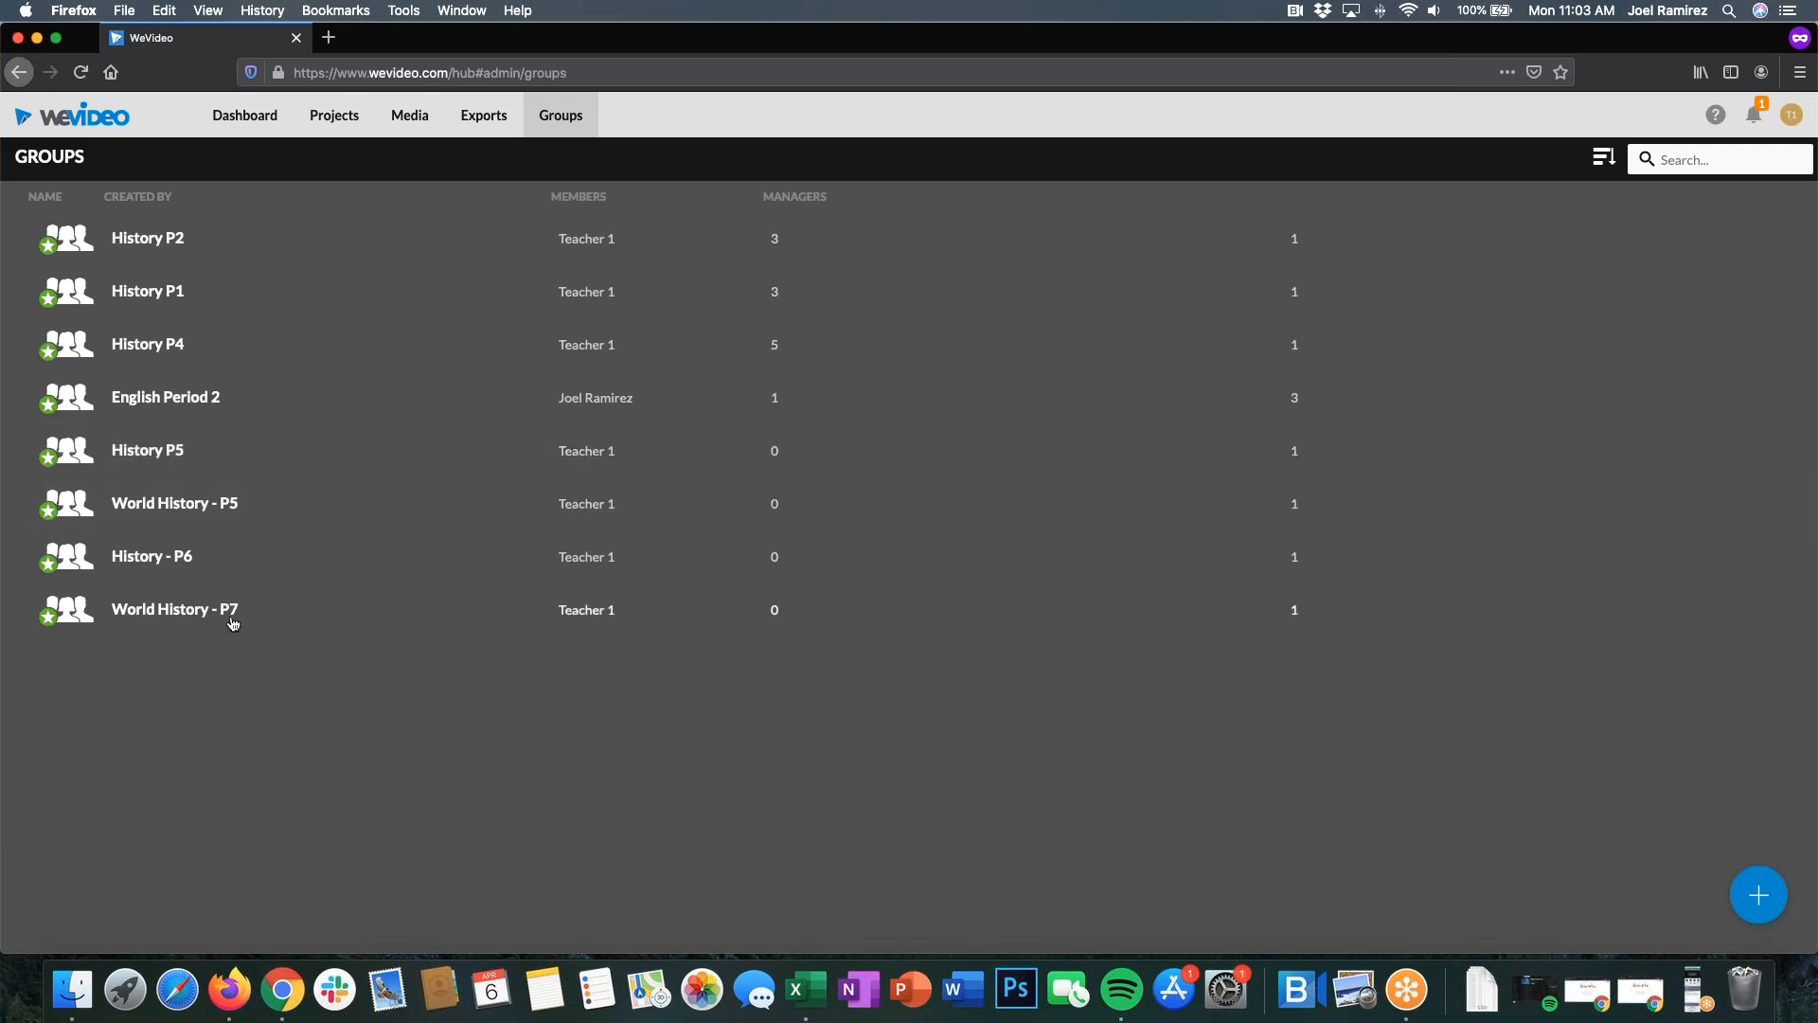
# Step: Open the History P4 group and highlight its name
pyautogui.click(157, 348)
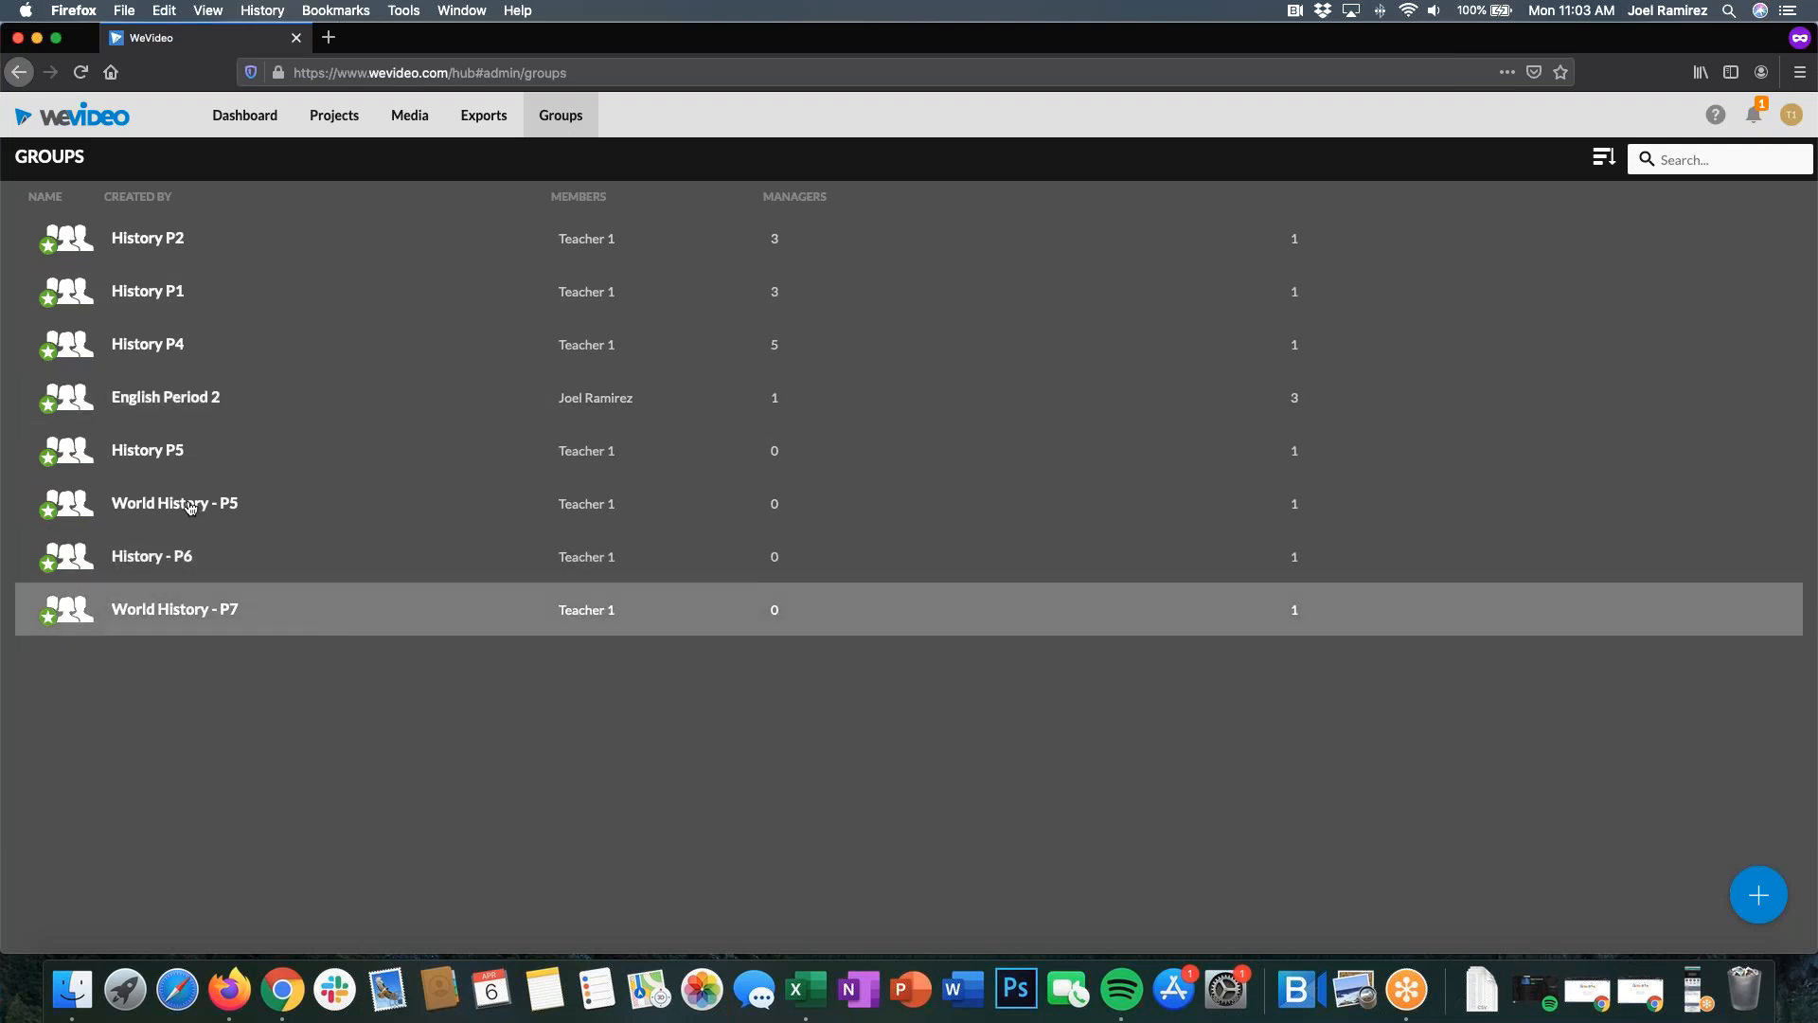
pyautogui.click(180, 346)
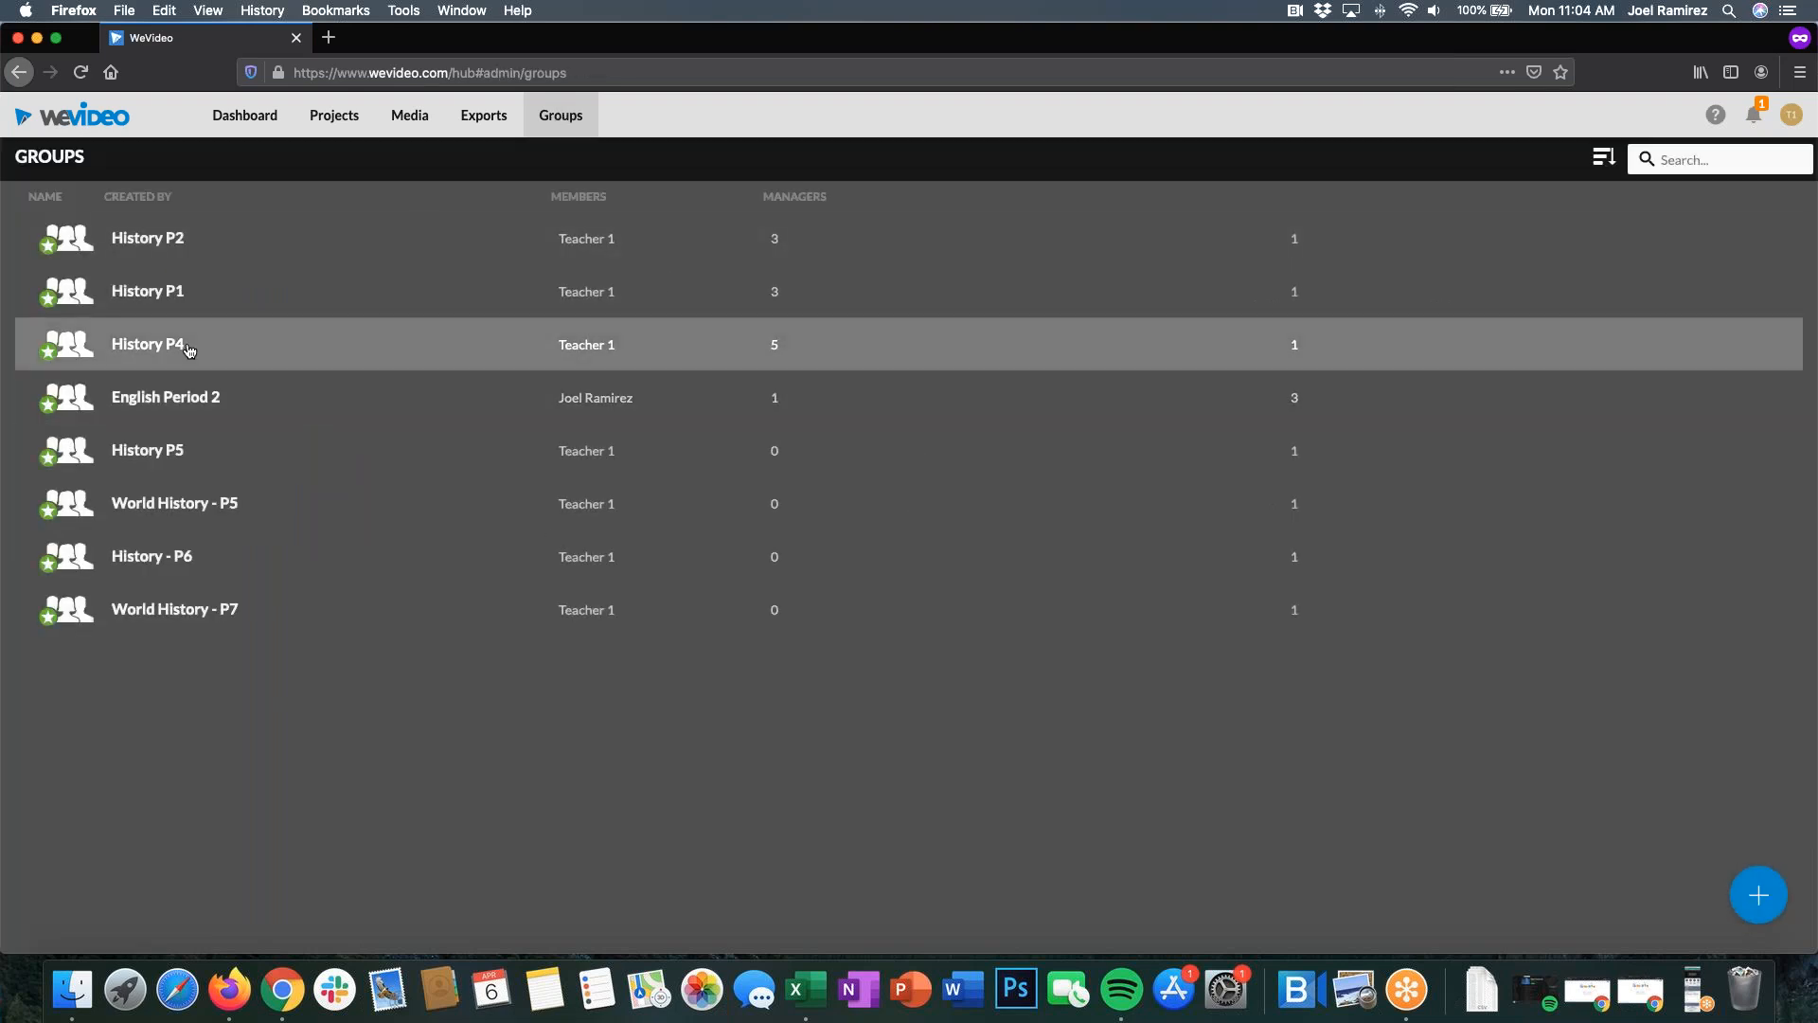
pyautogui.click(190, 351)
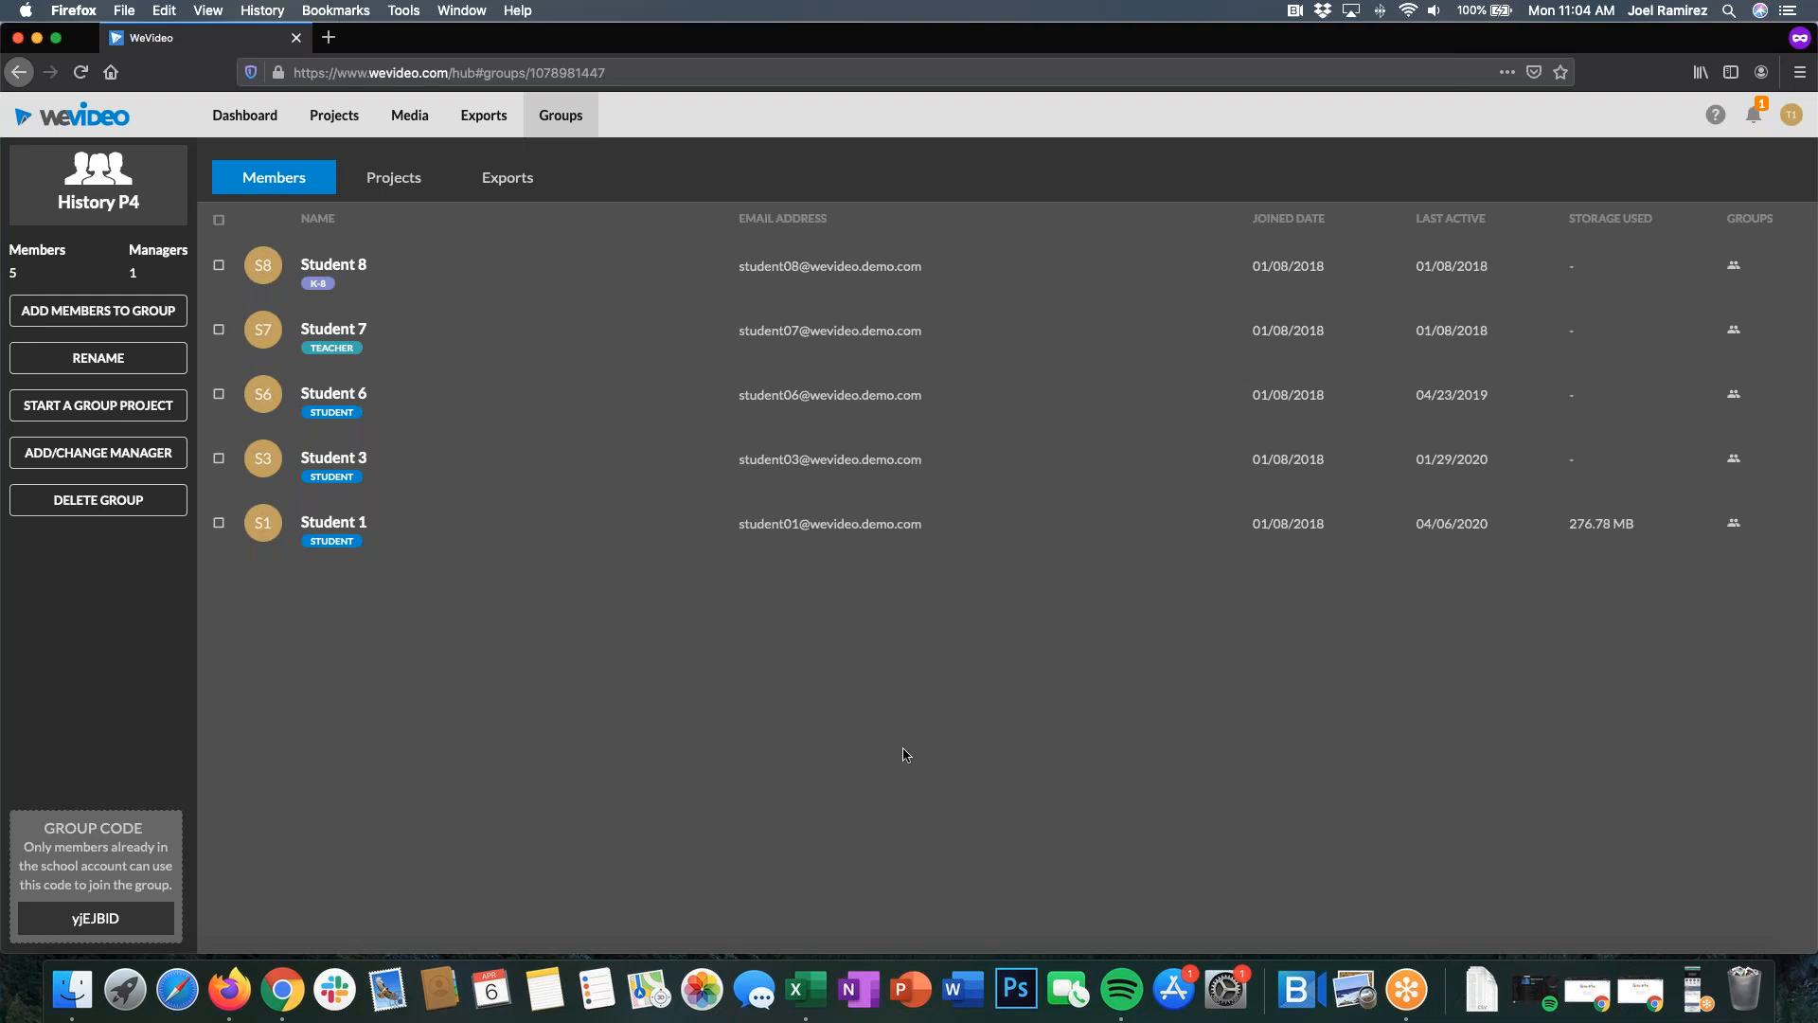
pyautogui.moveTo(152, 203); pyautogui.dragTo(55, 201)
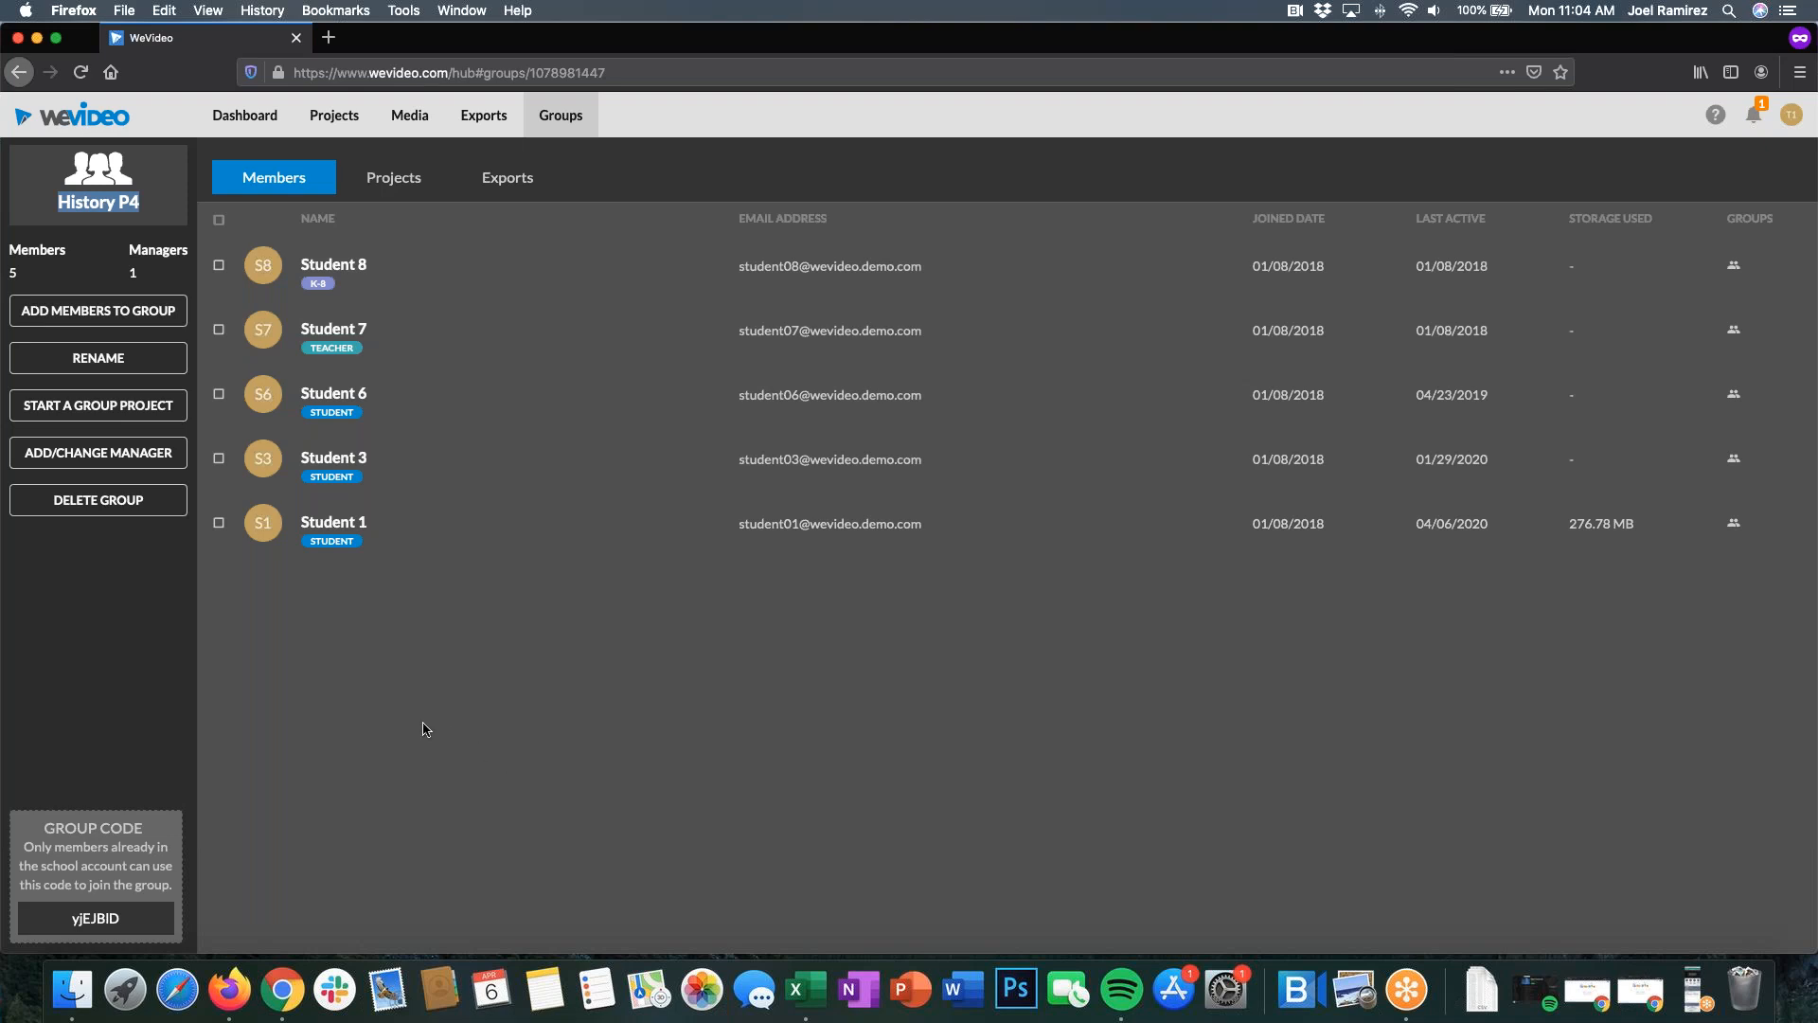
# Step: Open Student 1's activity page from the group and examine the videos and projects, highlighting both section headings
pyautogui.click(367, 526)
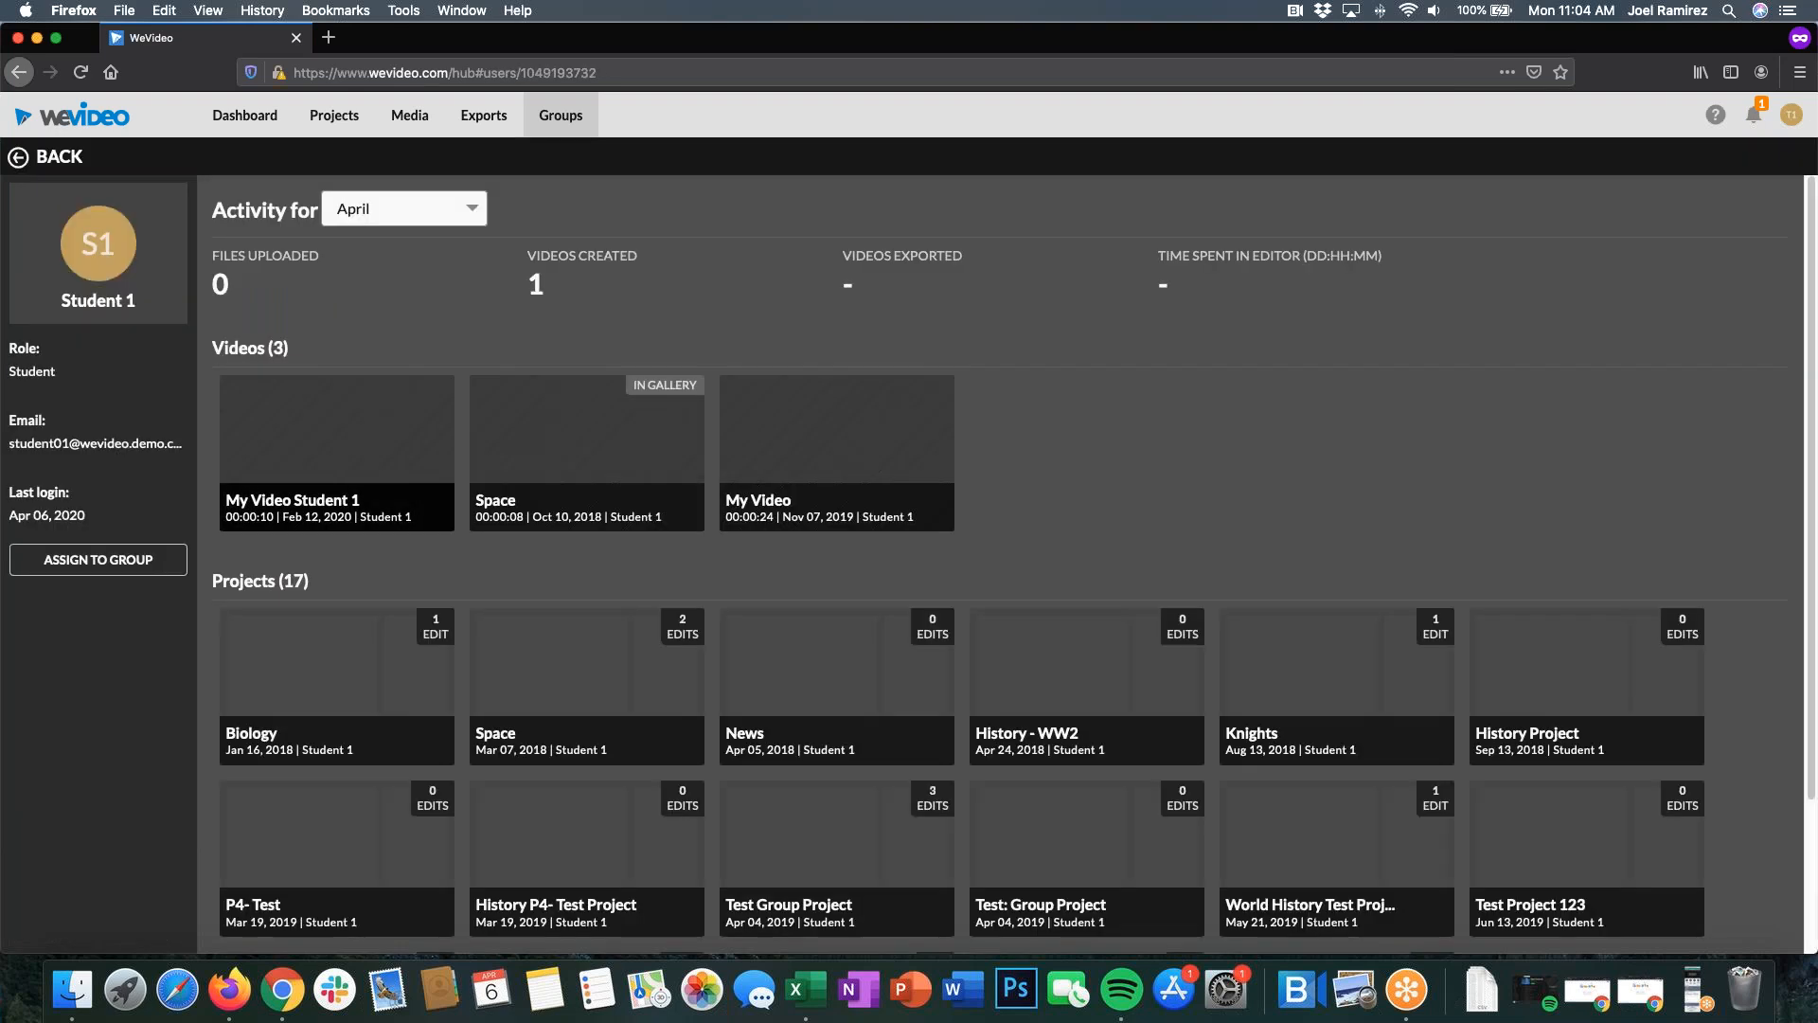
pyautogui.scroll(-3, 1330, 662)
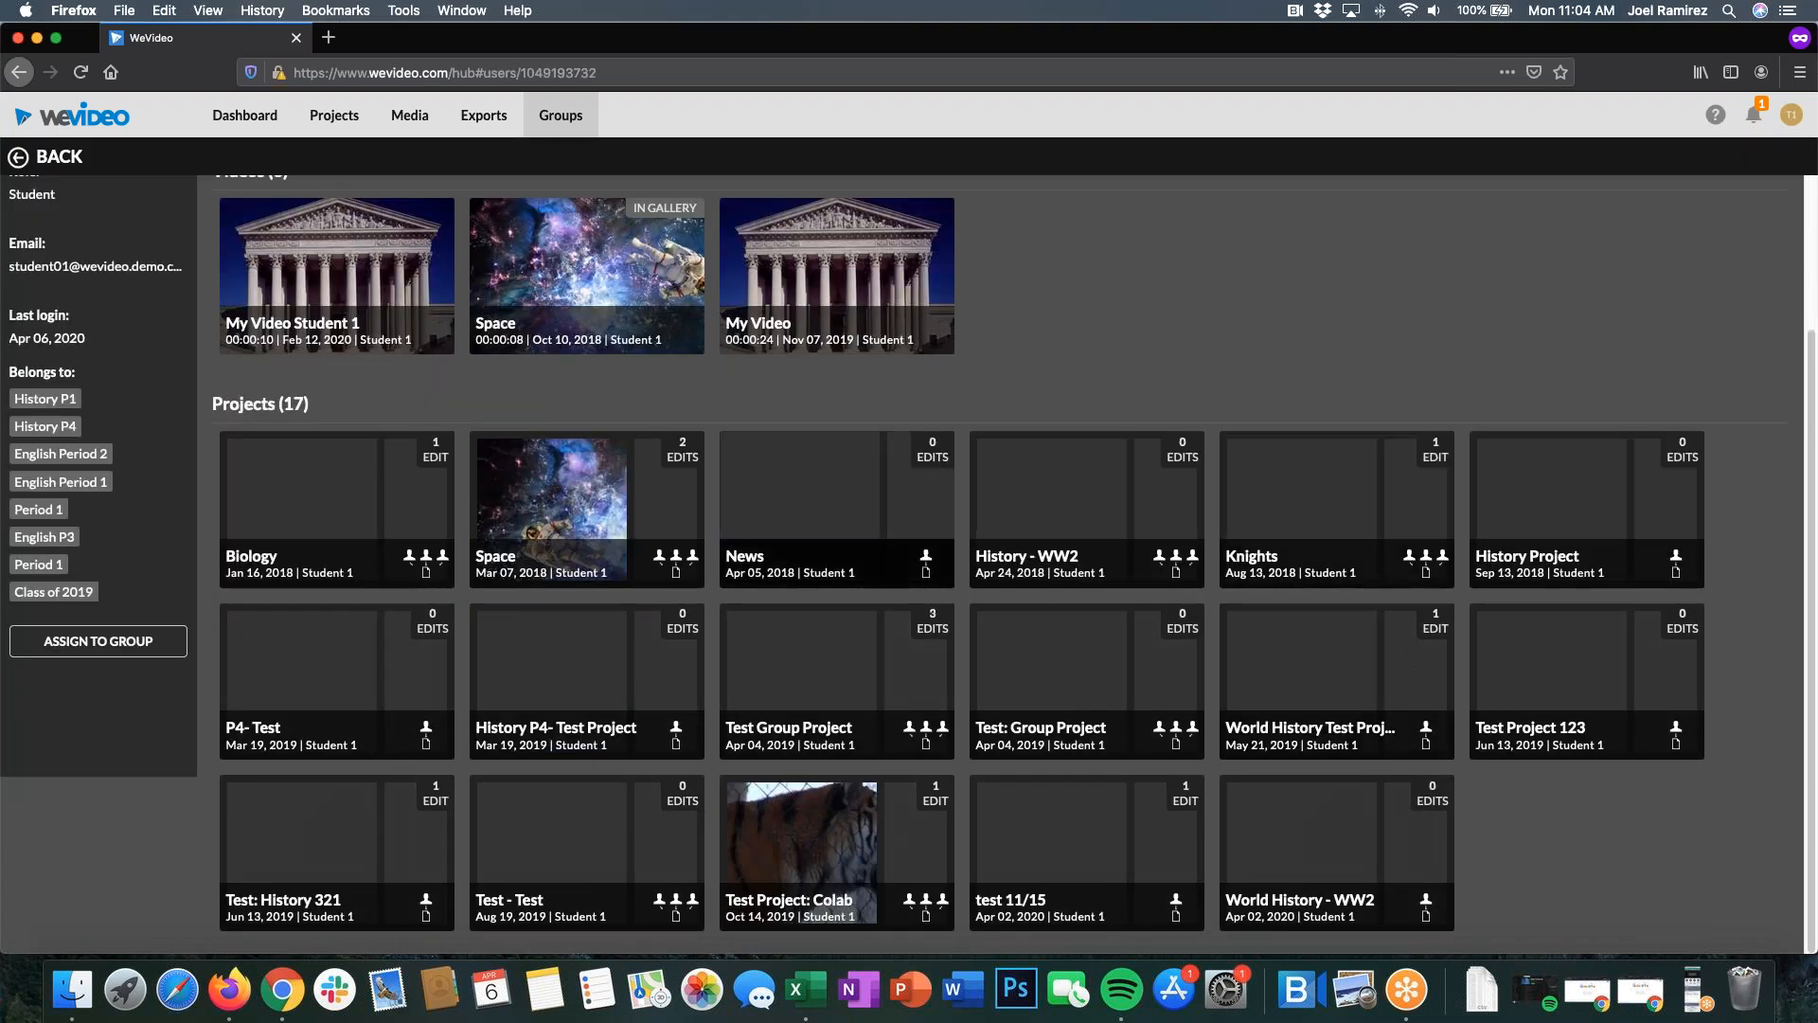
pyautogui.scroll(3, 1004, 564)
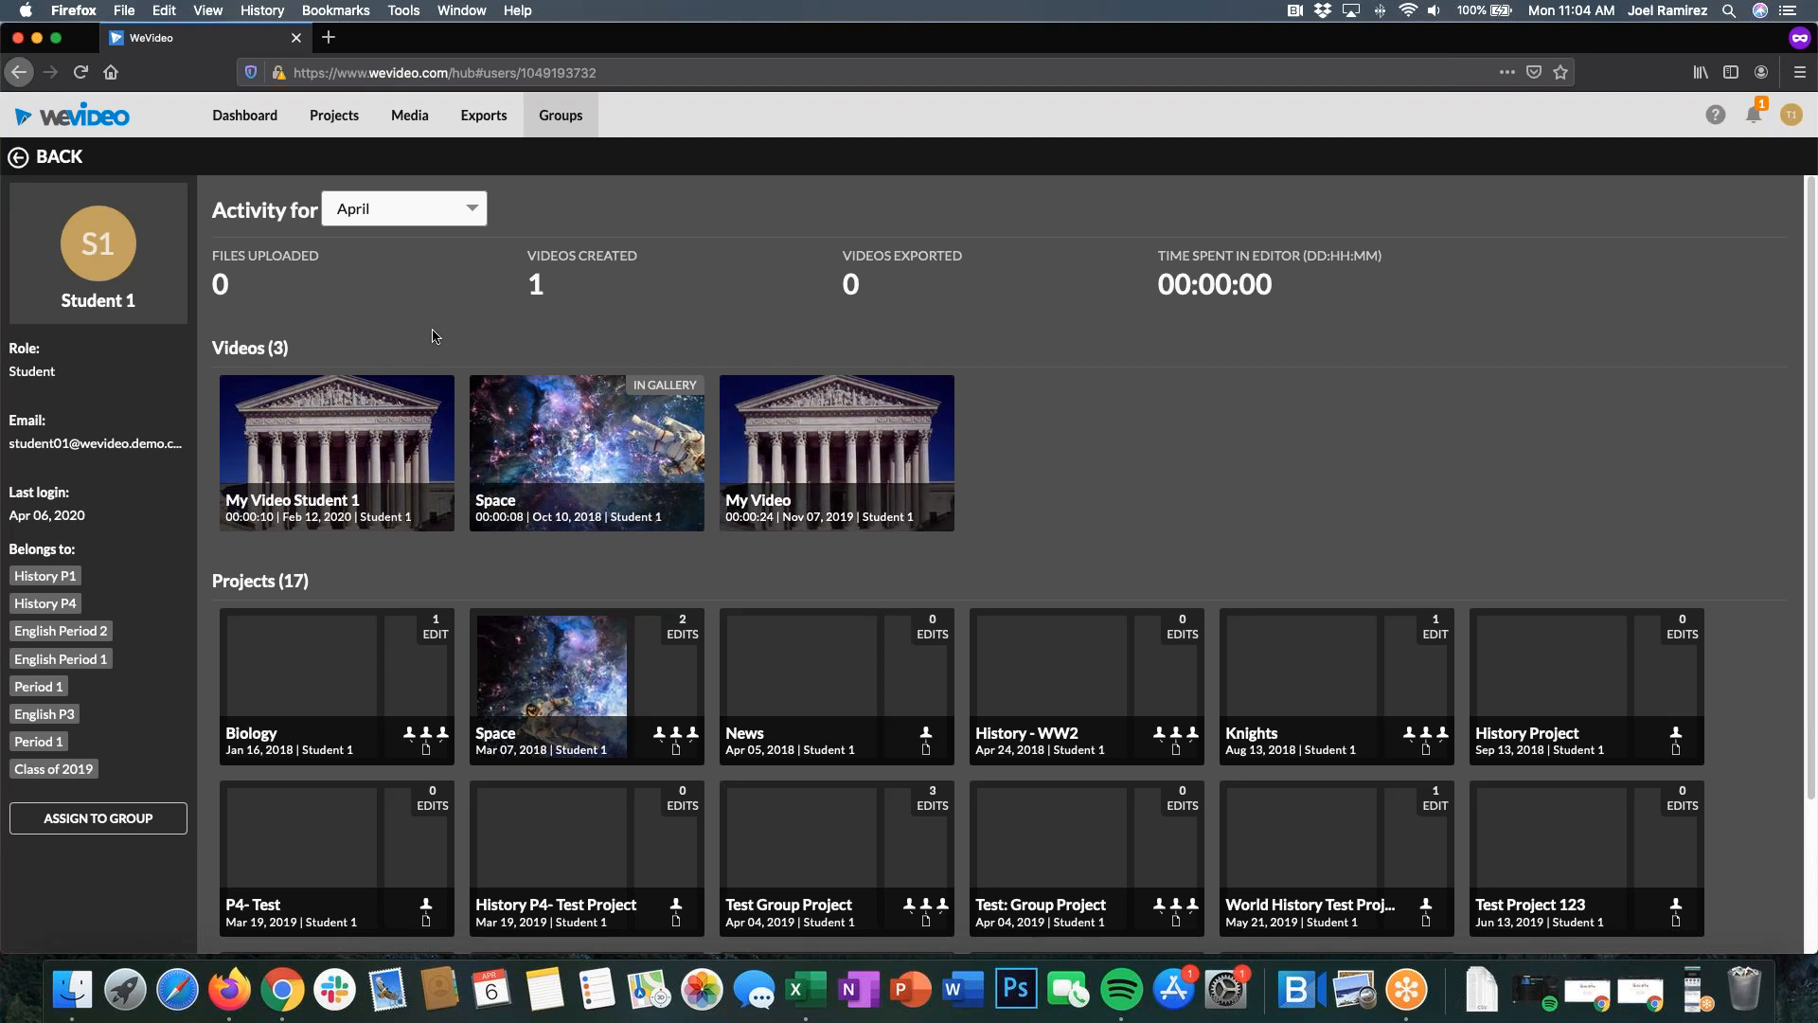
pyautogui.moveTo(310, 355); pyautogui.dragTo(201, 375)
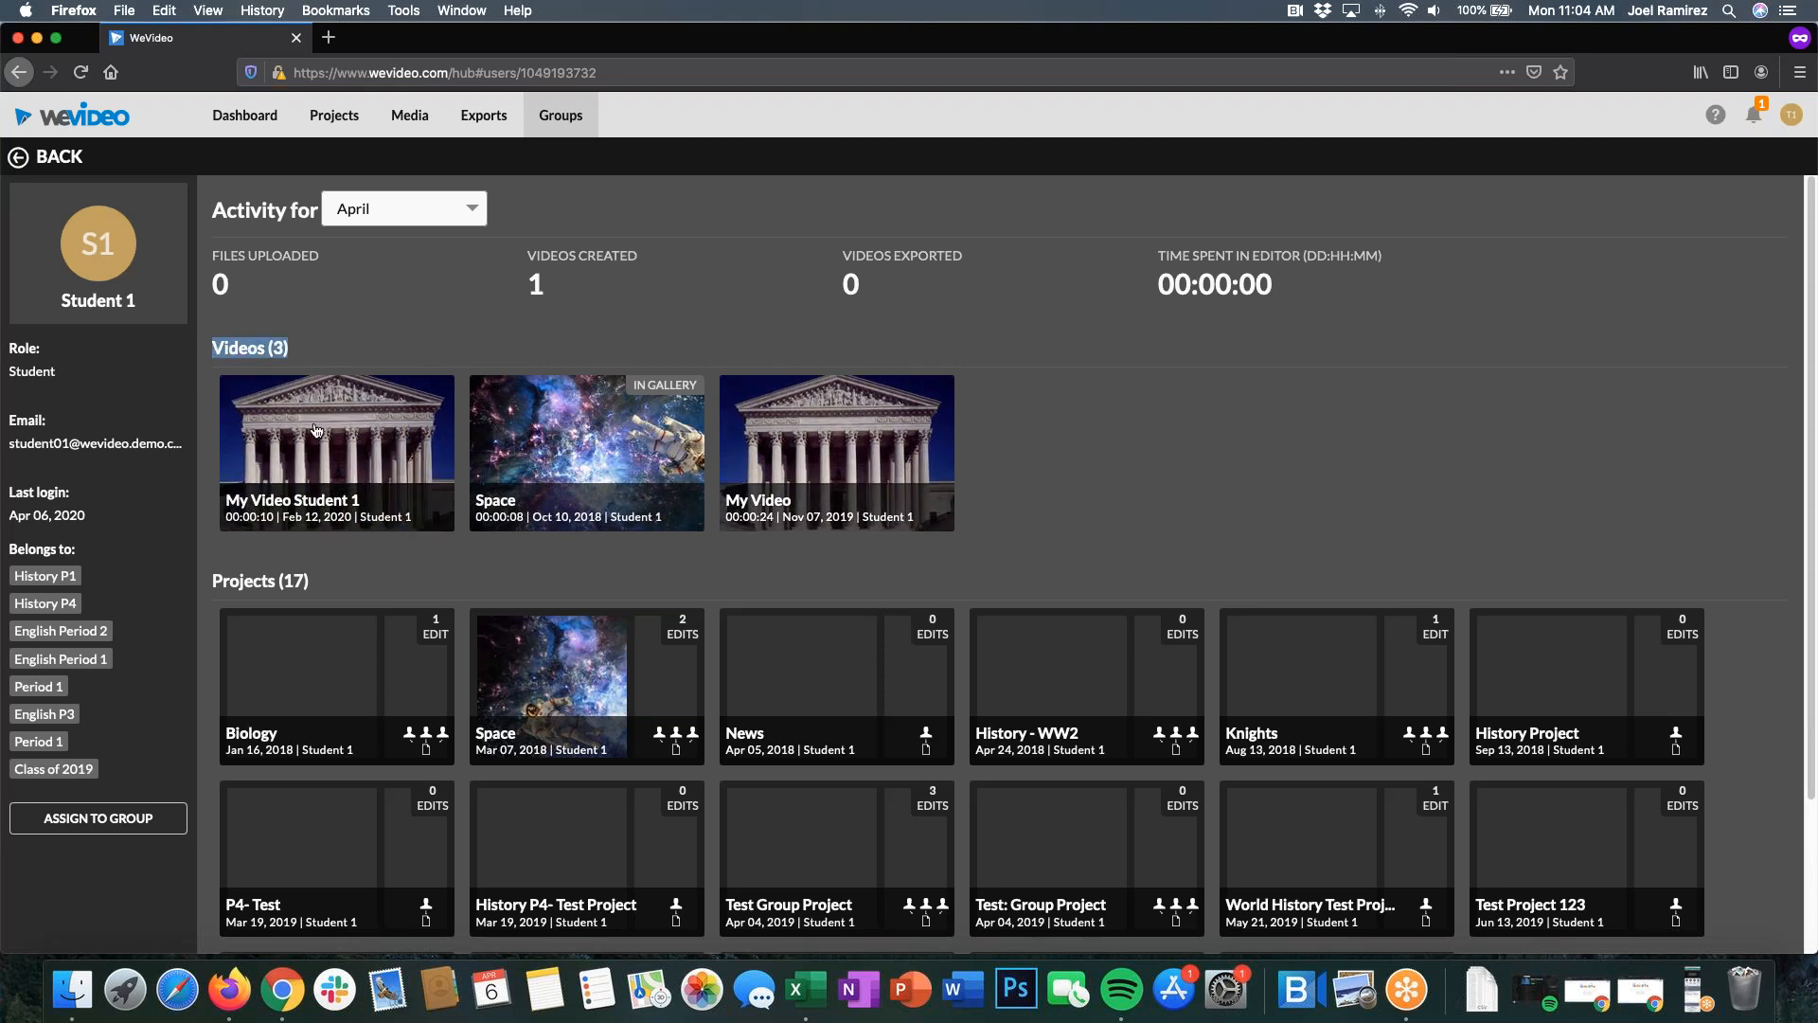
pyautogui.scroll(-5, 349, 398)
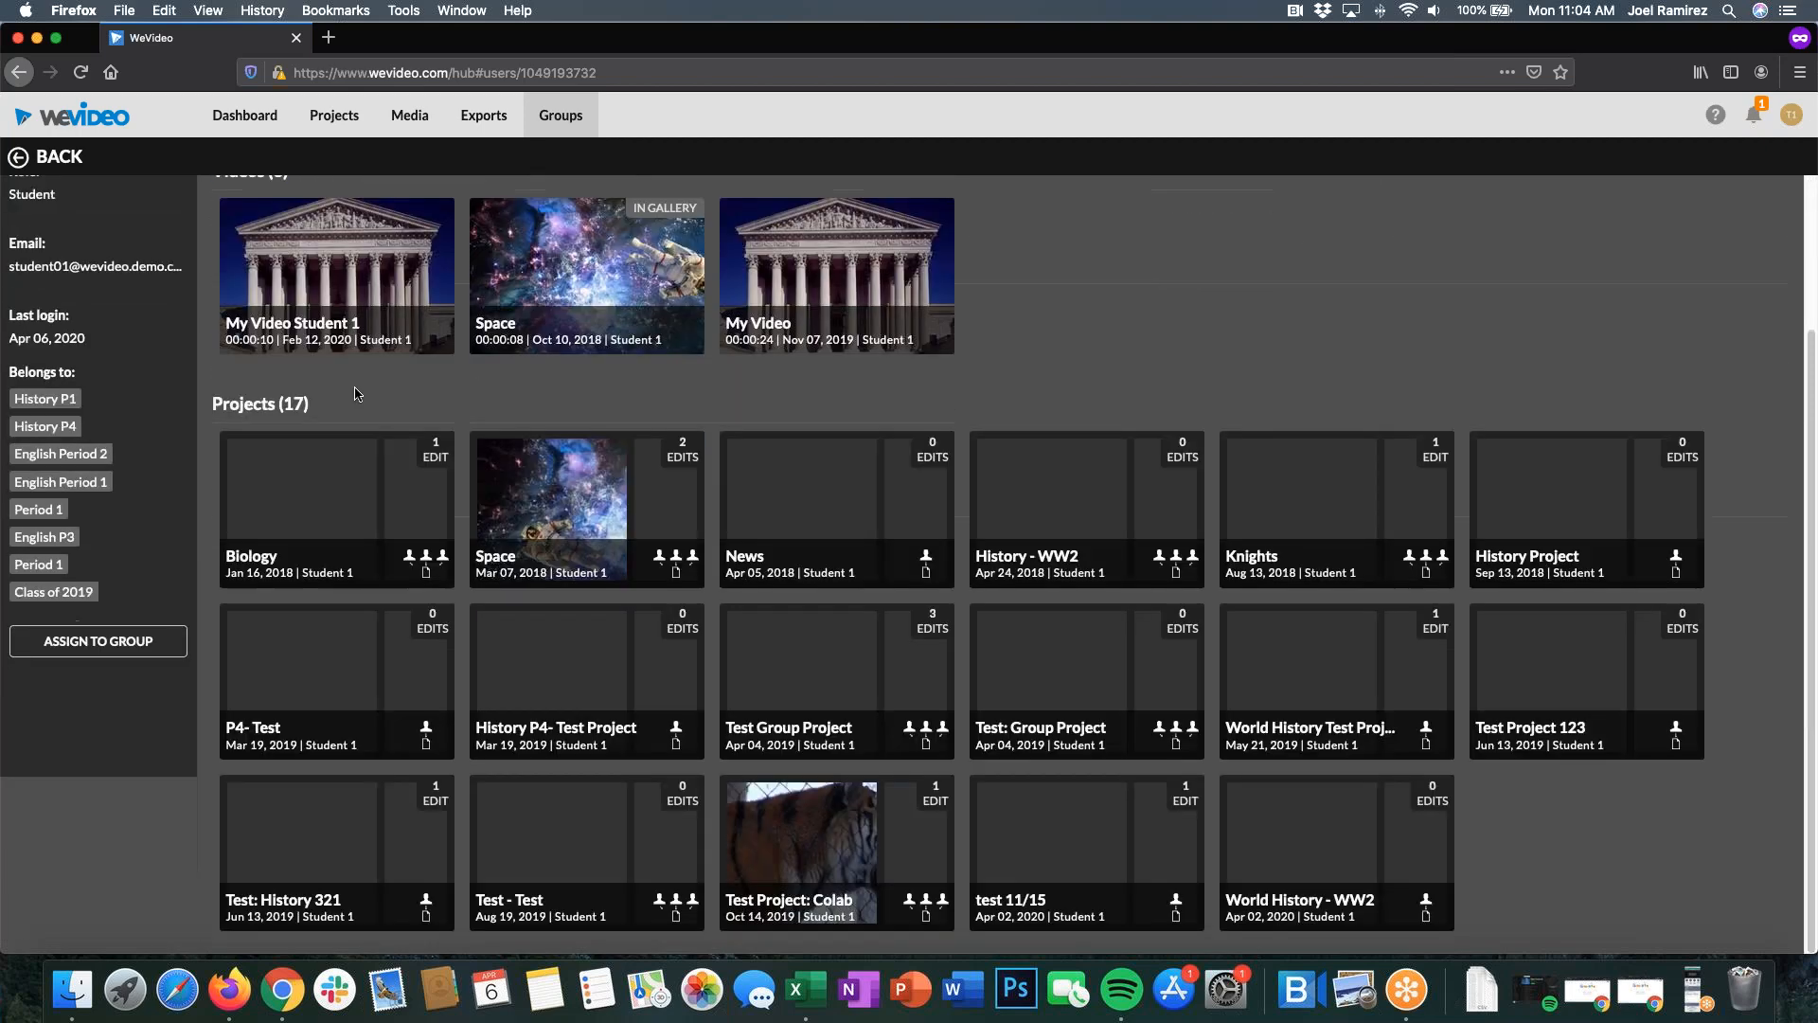
pyautogui.moveTo(312, 407); pyautogui.dragTo(215, 403)
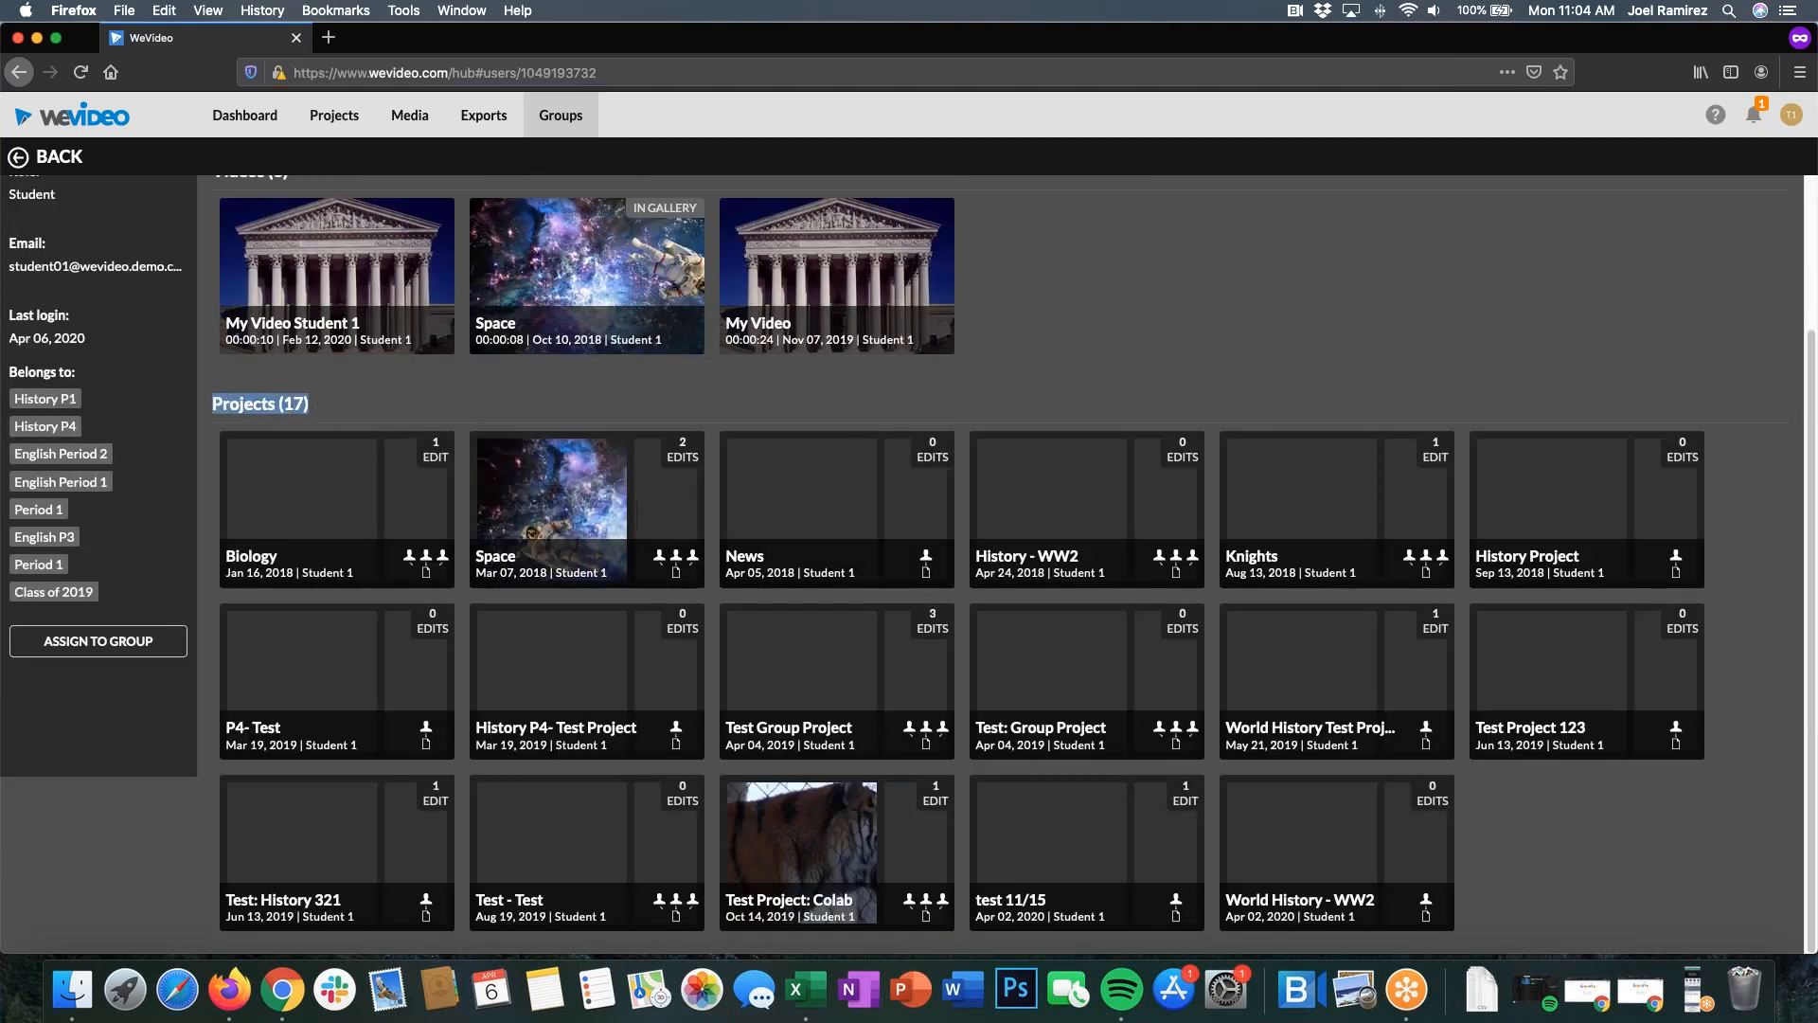
pyautogui.click(476, 410)
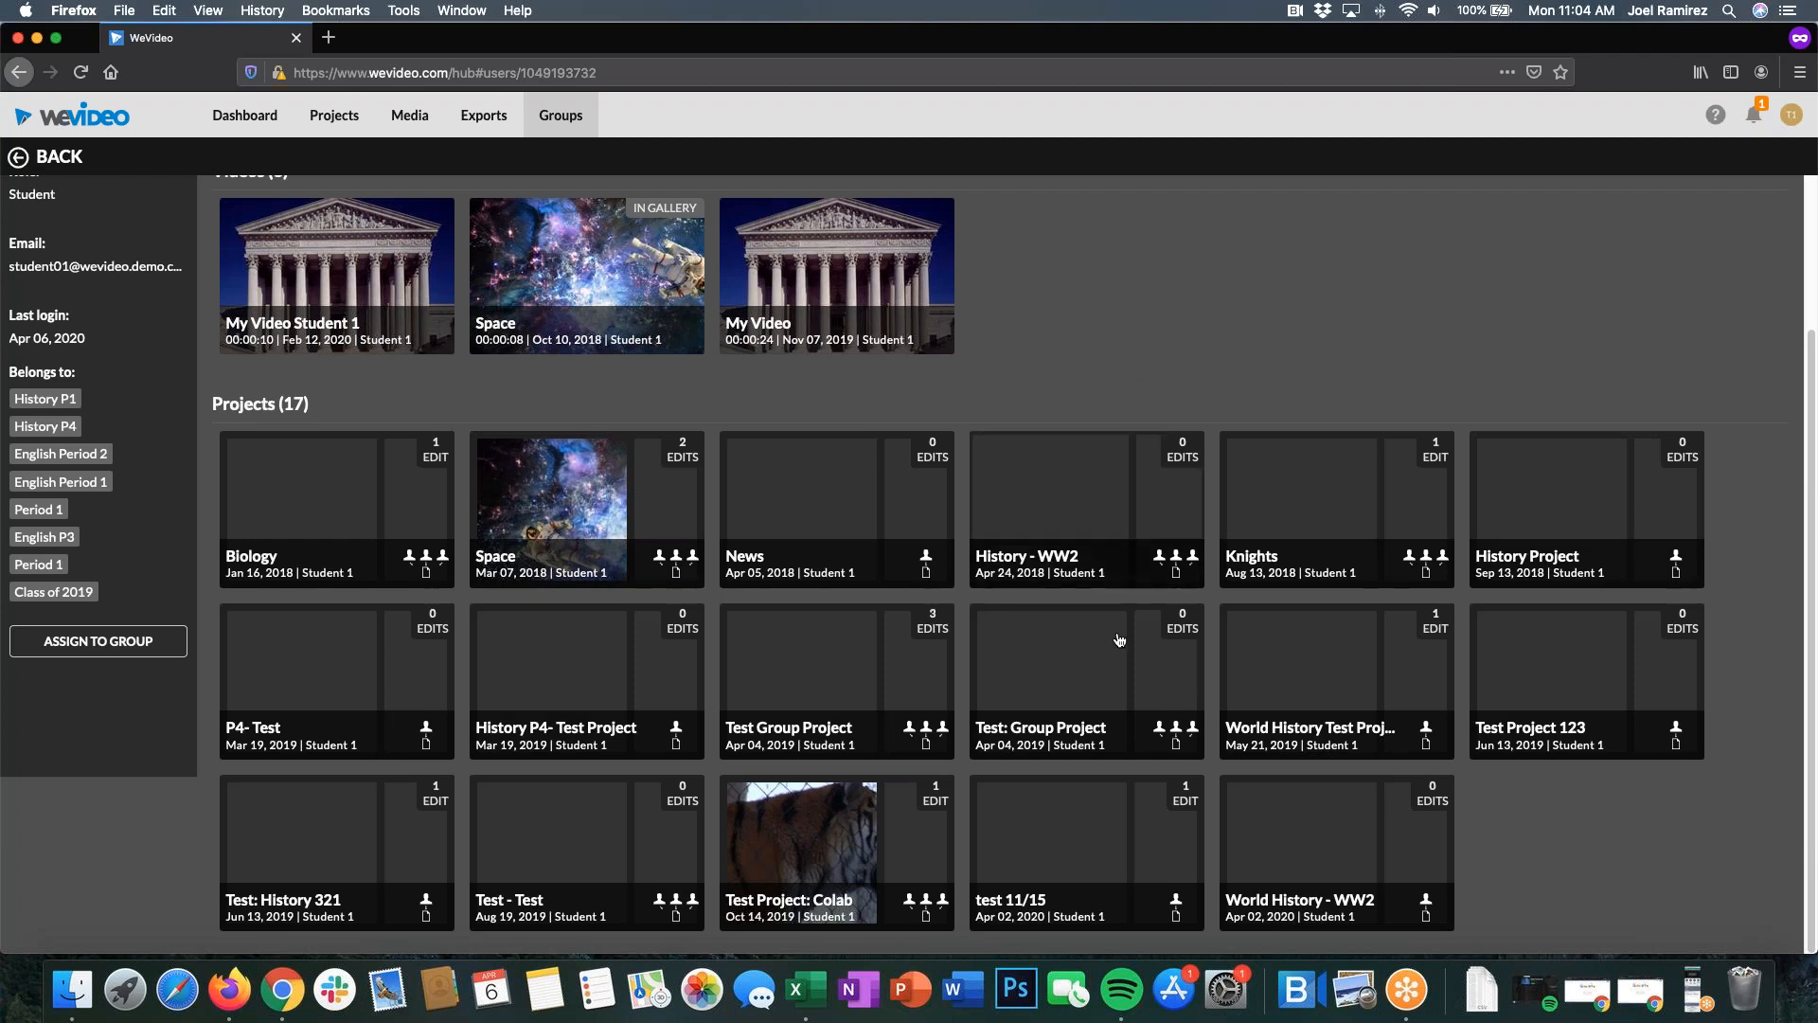
# Step: Highlight the list of groups Student 1 belongs to, and clear the highlight
pyautogui.scroll(3, 1115, 638)
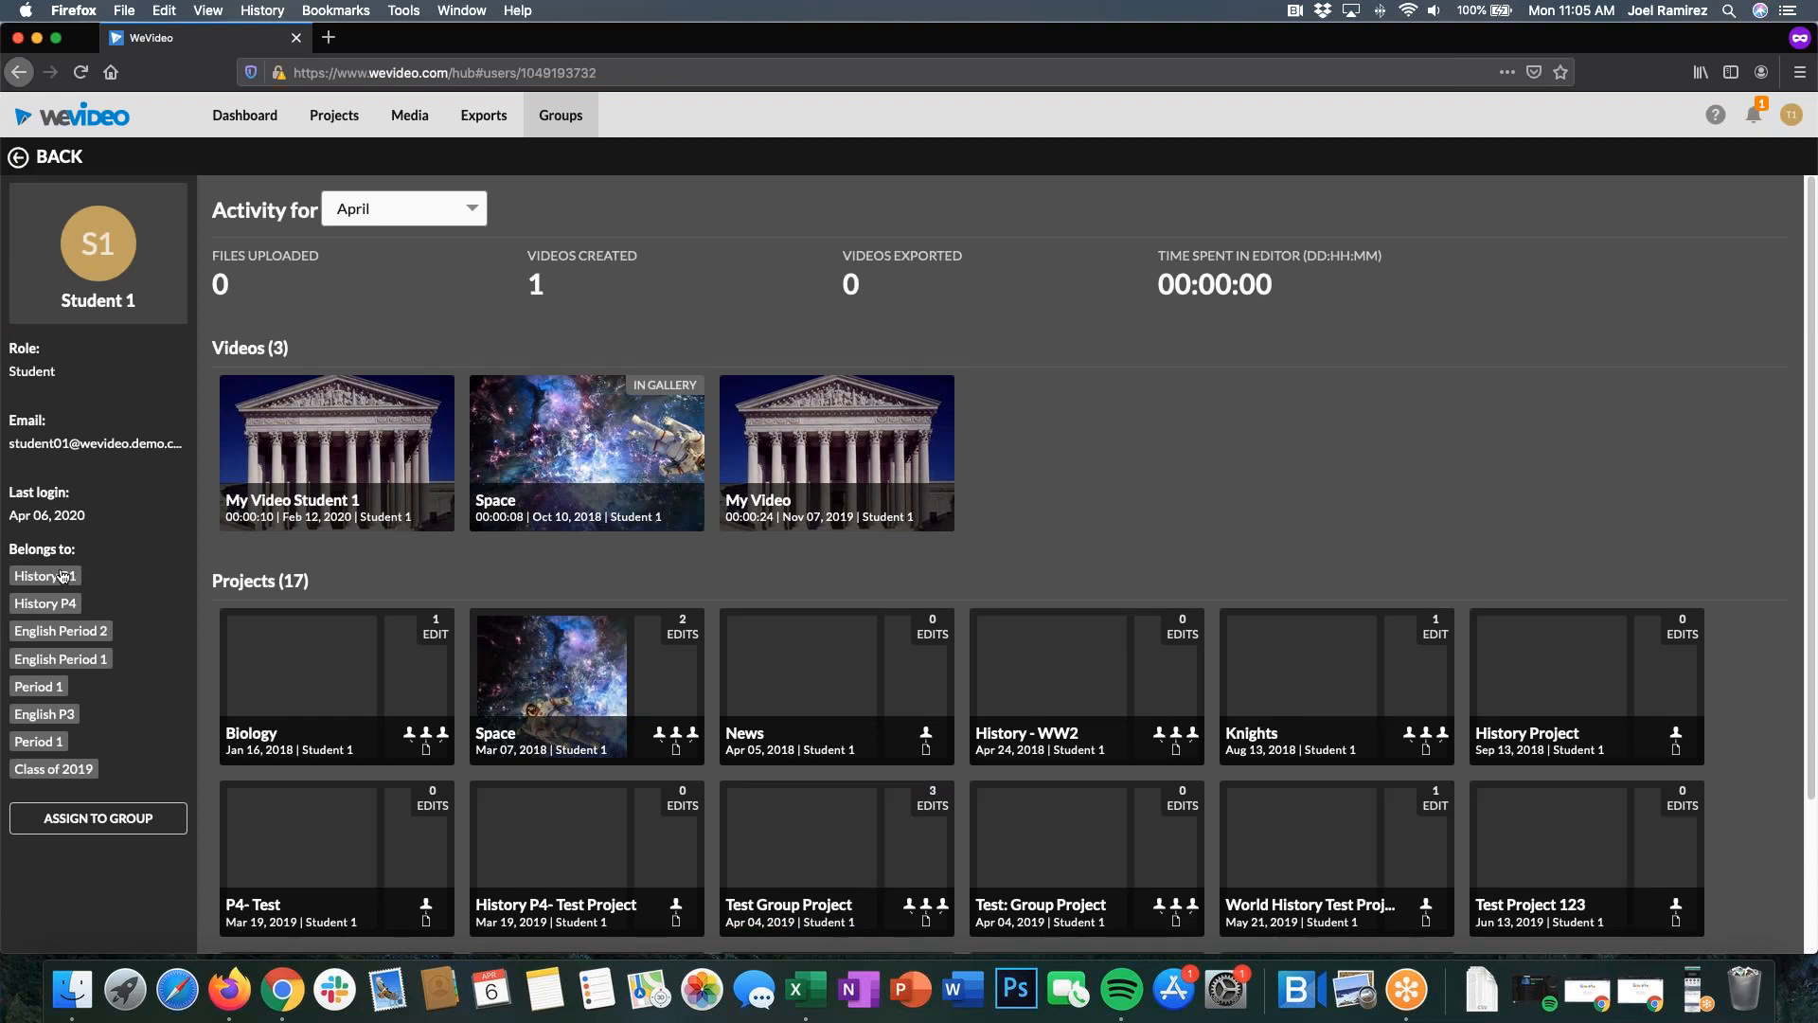
pyautogui.moveTo(105, 772); pyautogui.dragTo(19, 581)
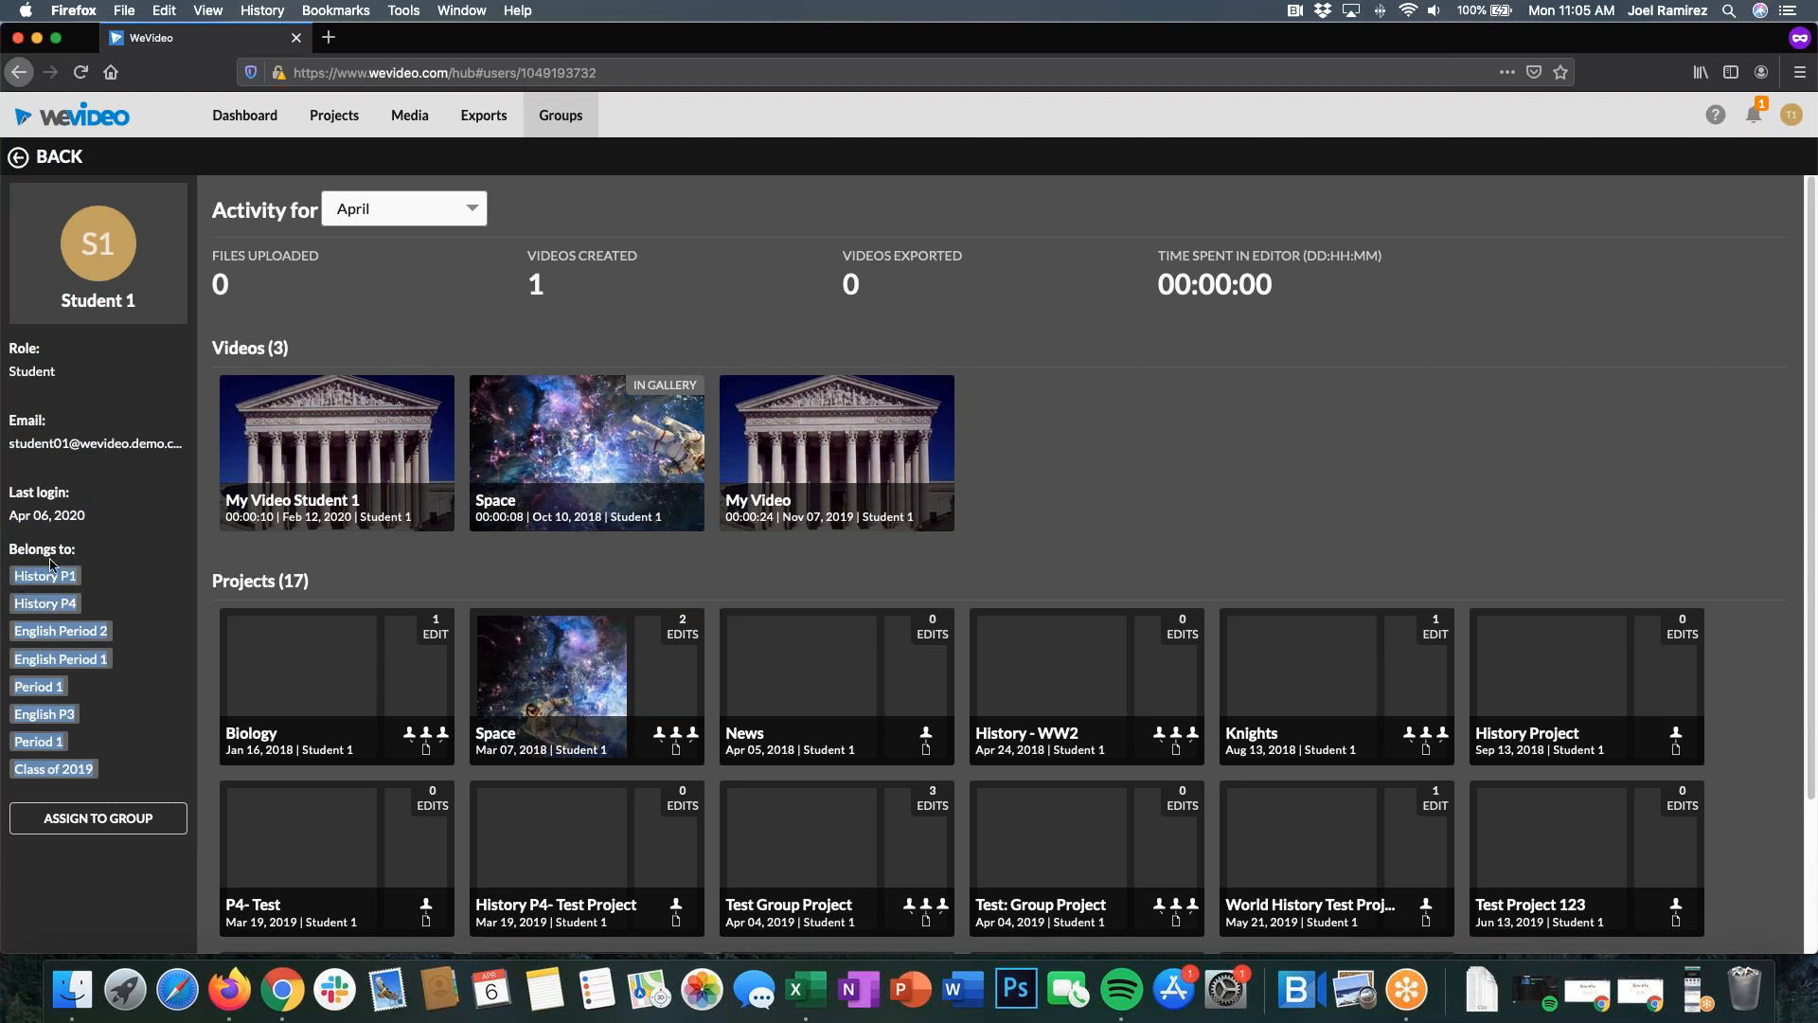
pyautogui.click(163, 692)
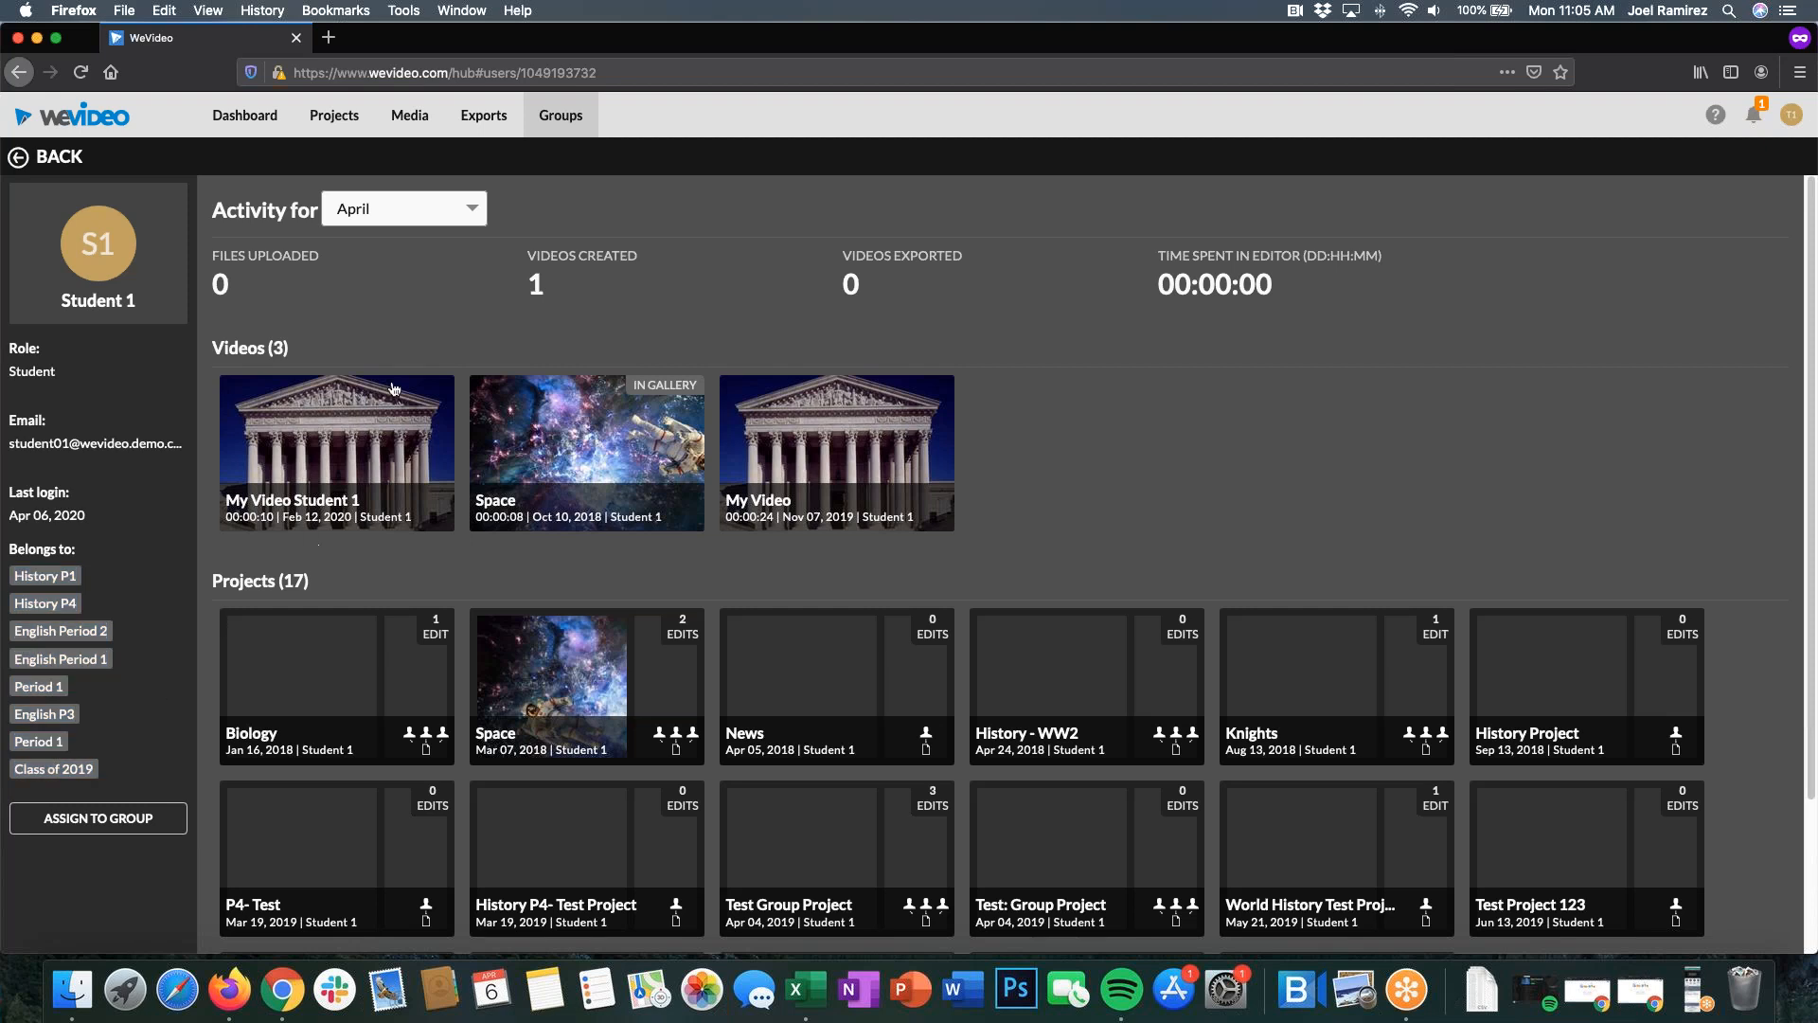
# Step: Start a new group from the groups list and title it "History - P7"
pyautogui.click(560, 115)
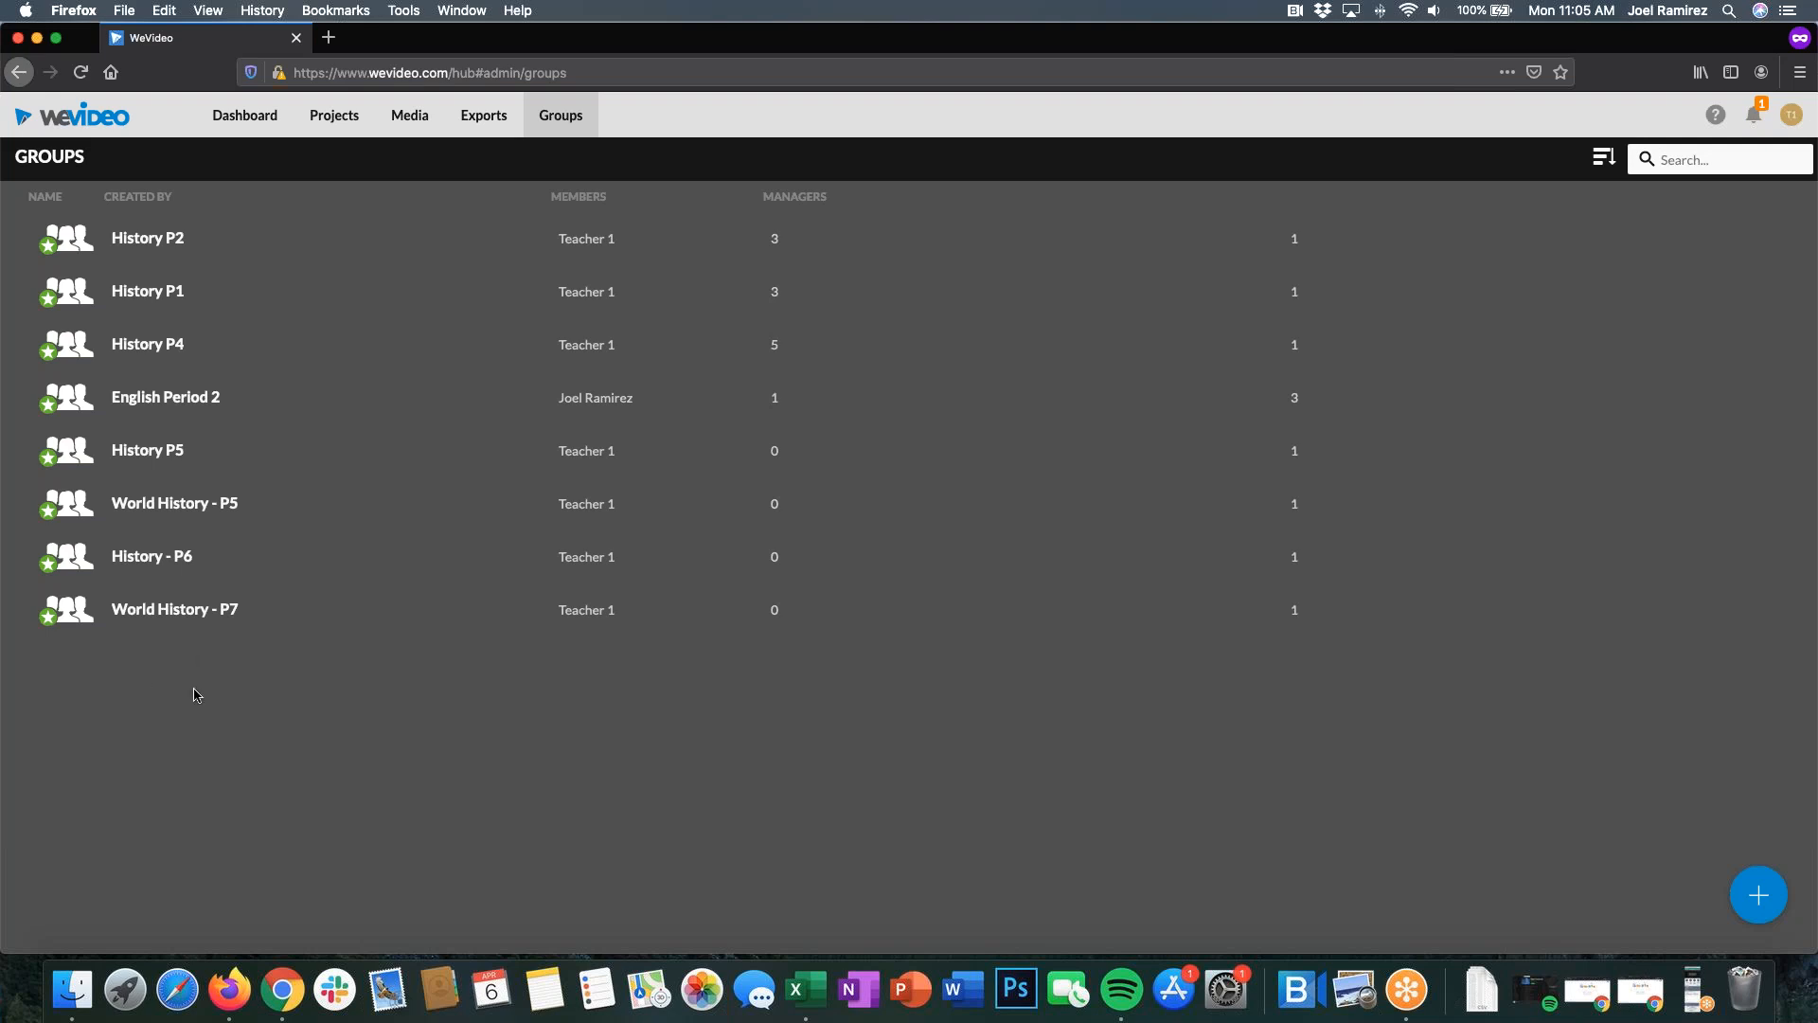
pyautogui.click(1767, 906)
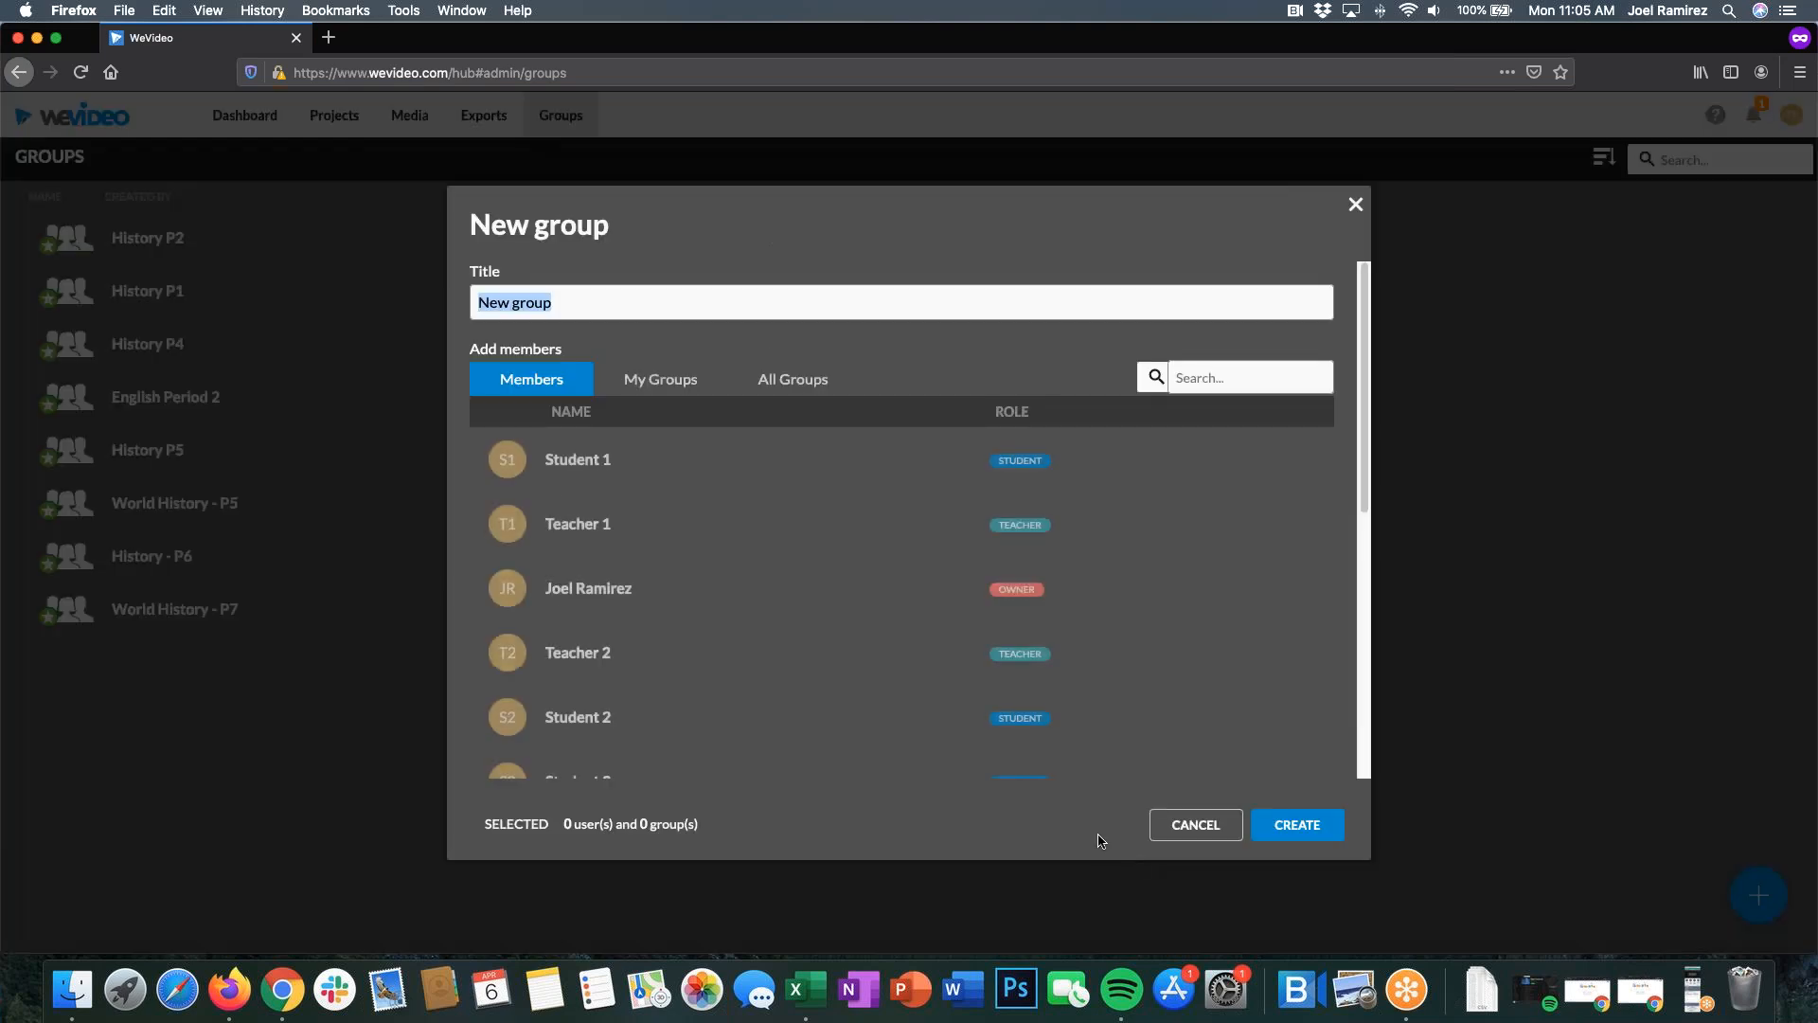
pyautogui.doubleClick(547, 302)
pyautogui.press('super+a')
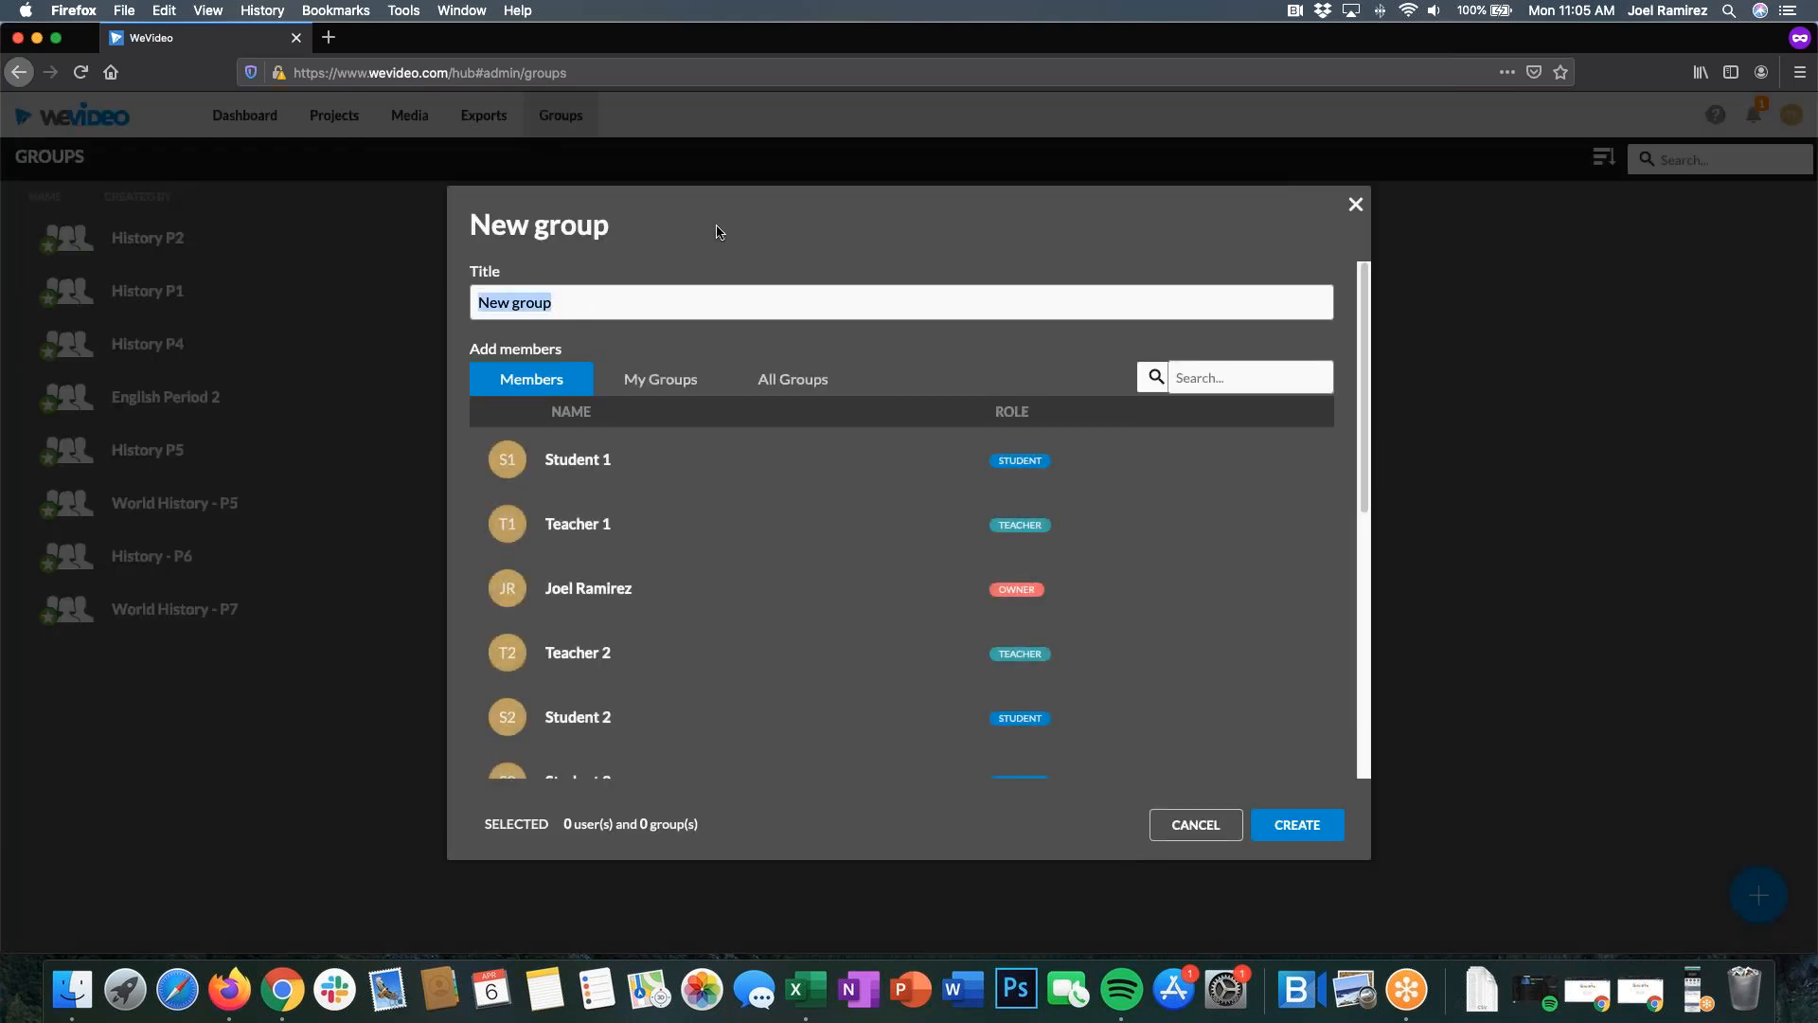
pyautogui.press('BackSpace')
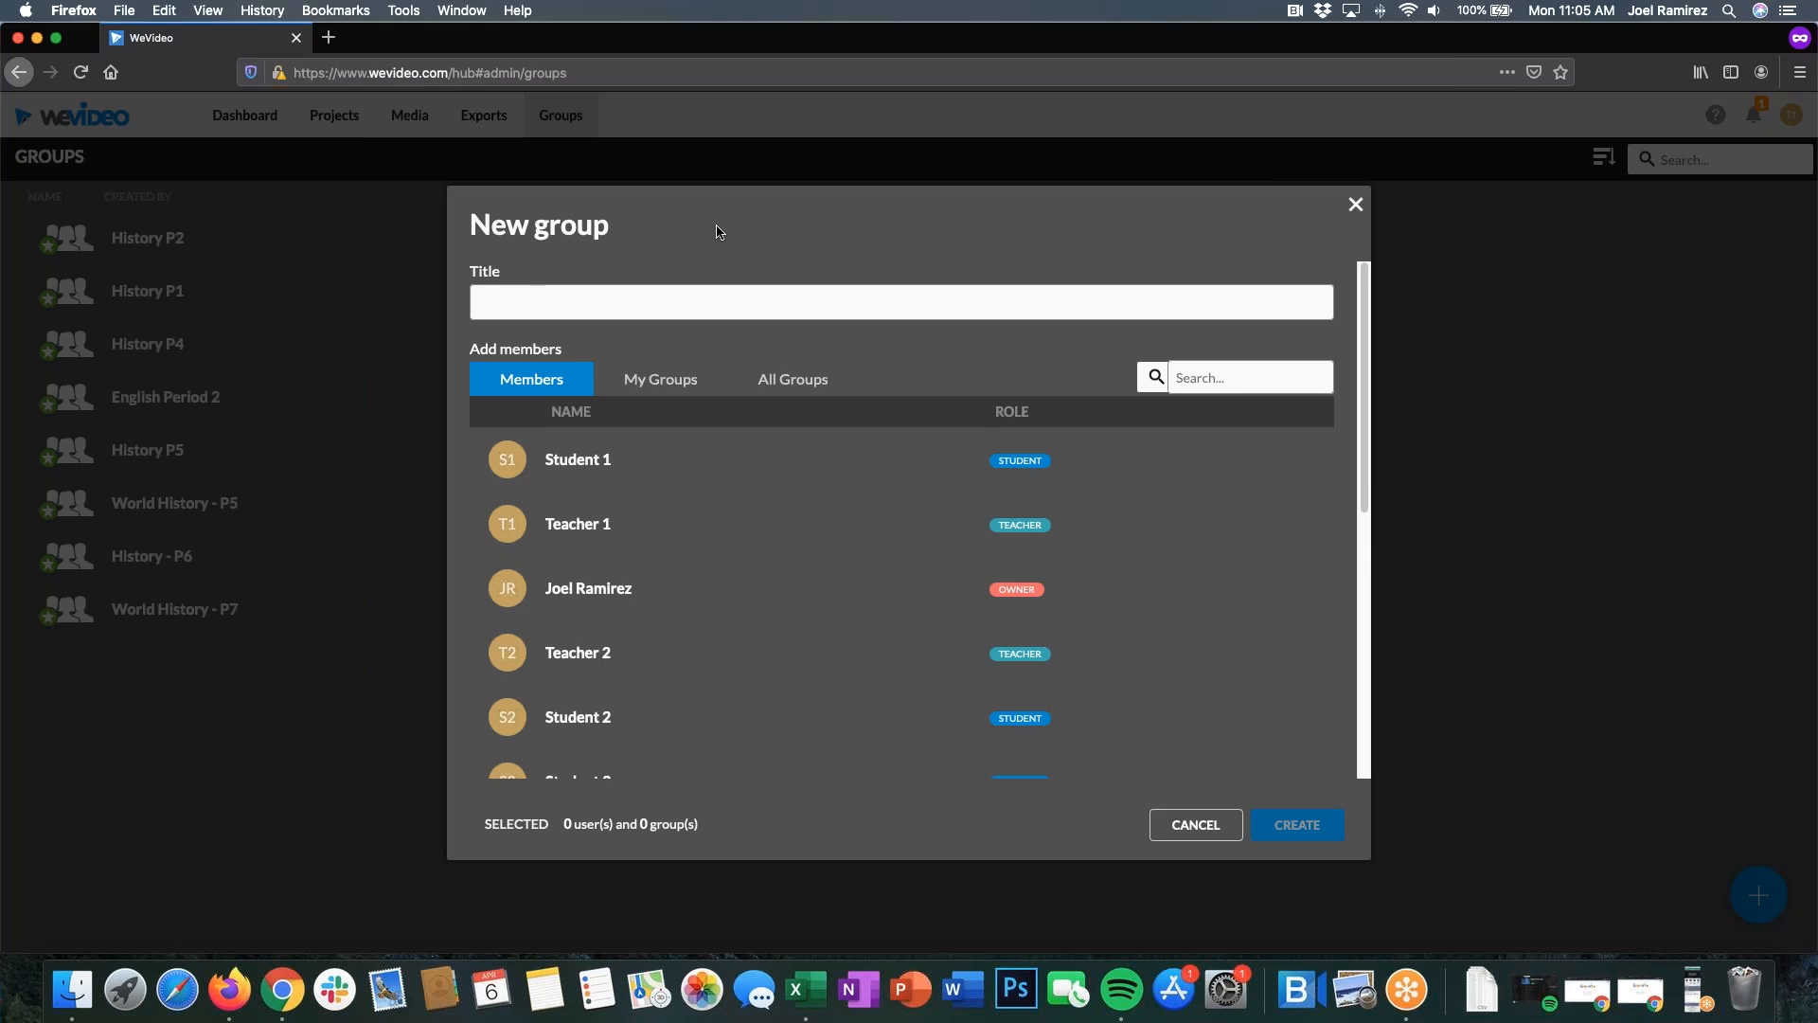
pyautogui.write('History - P7')
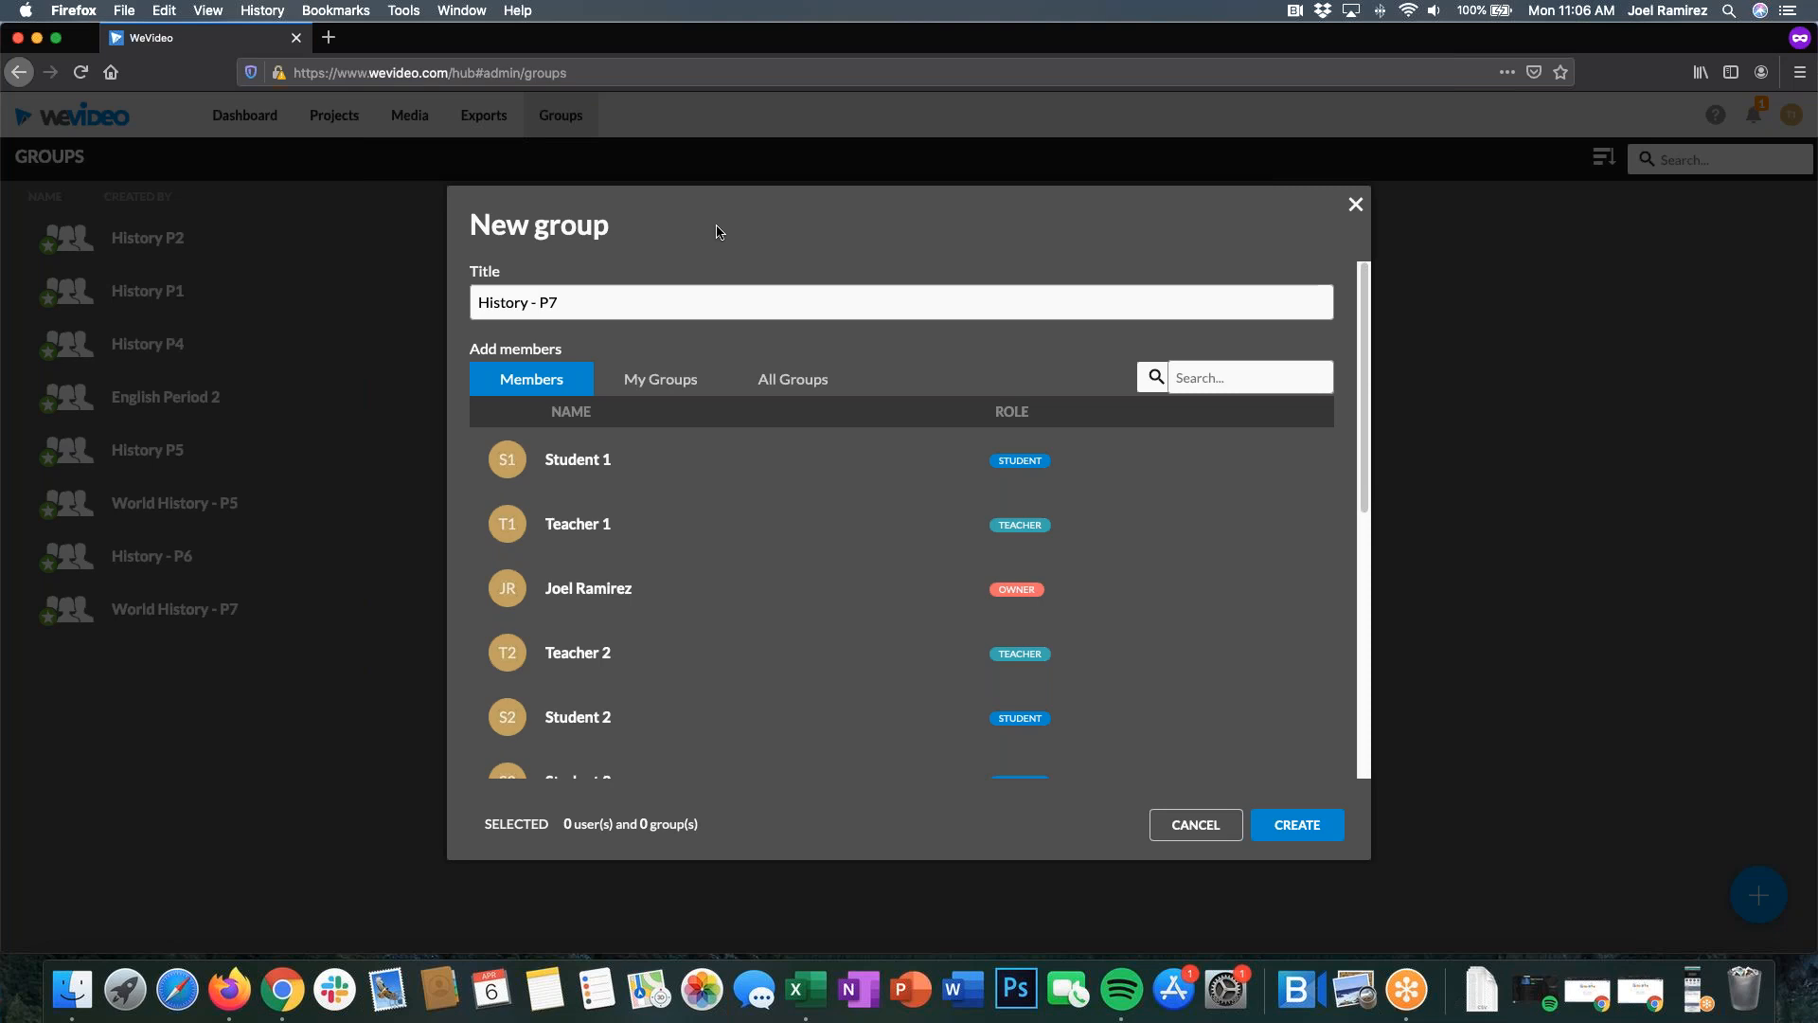
pyautogui.moveTo(582, 299); pyautogui.dragTo(451, 295)
pyautogui.click(620, 263)
# Step: Select Student 3, Student 9 and Student 6 as members of the new group
pyautogui.scroll(-5, 706, 311)
pyautogui.click(751, 419)
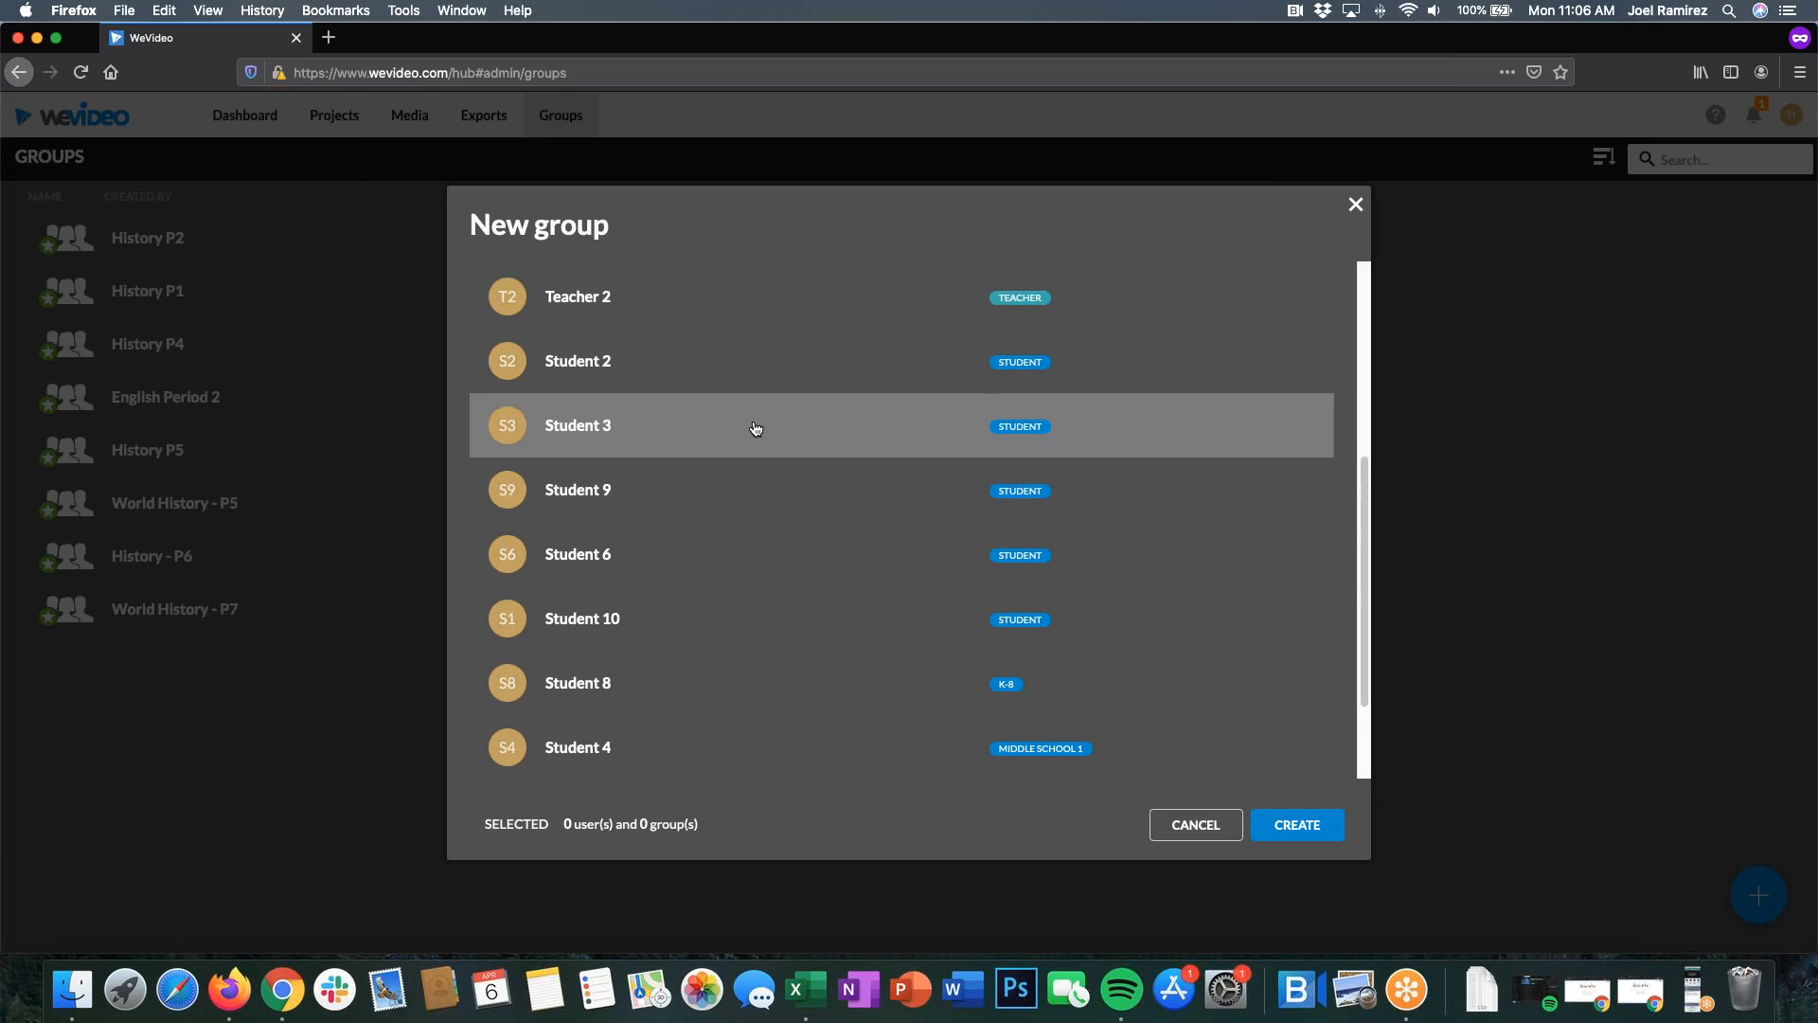
pyautogui.click(688, 494)
pyautogui.click(648, 532)
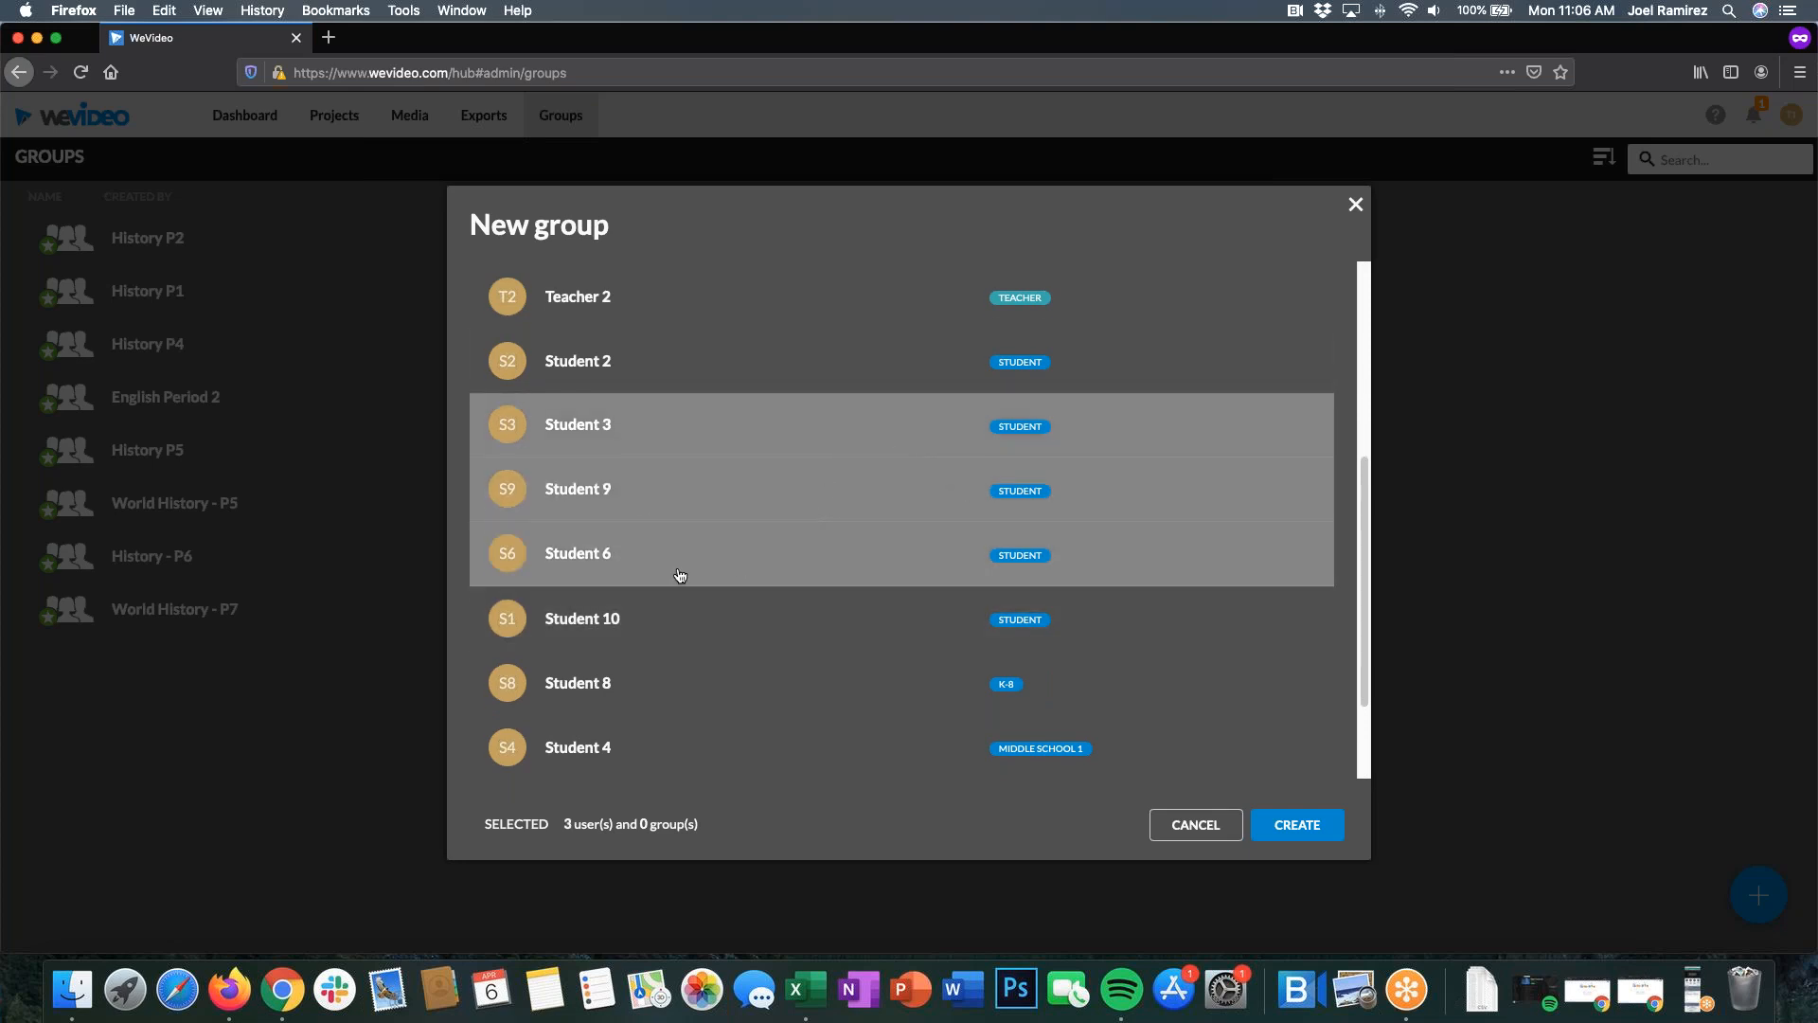
pyautogui.scroll(5, 625, 520)
pyautogui.click(1259, 820)
pyautogui.scroll(-5, 805, 568)
pyautogui.scroll(1, 763, 548)
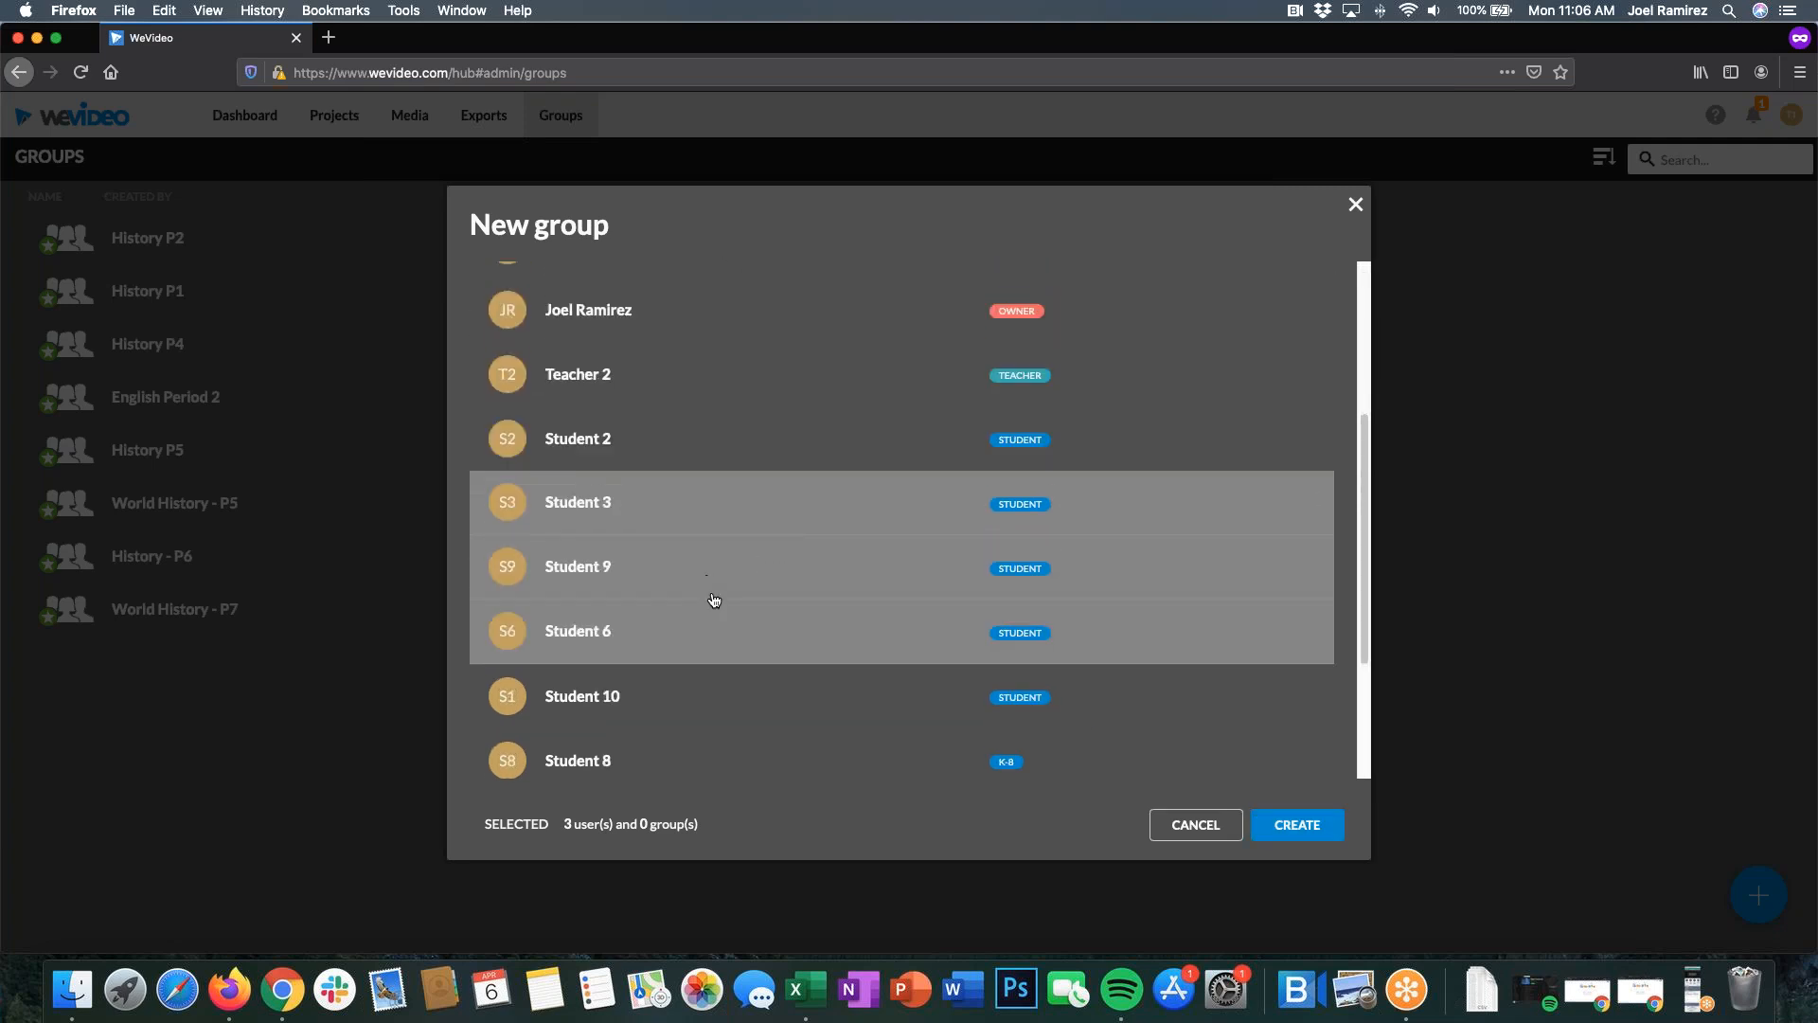
# Step: Deselect Student 6, Student 9 and Student 3 from the new group's member list
pyautogui.click(620, 633)
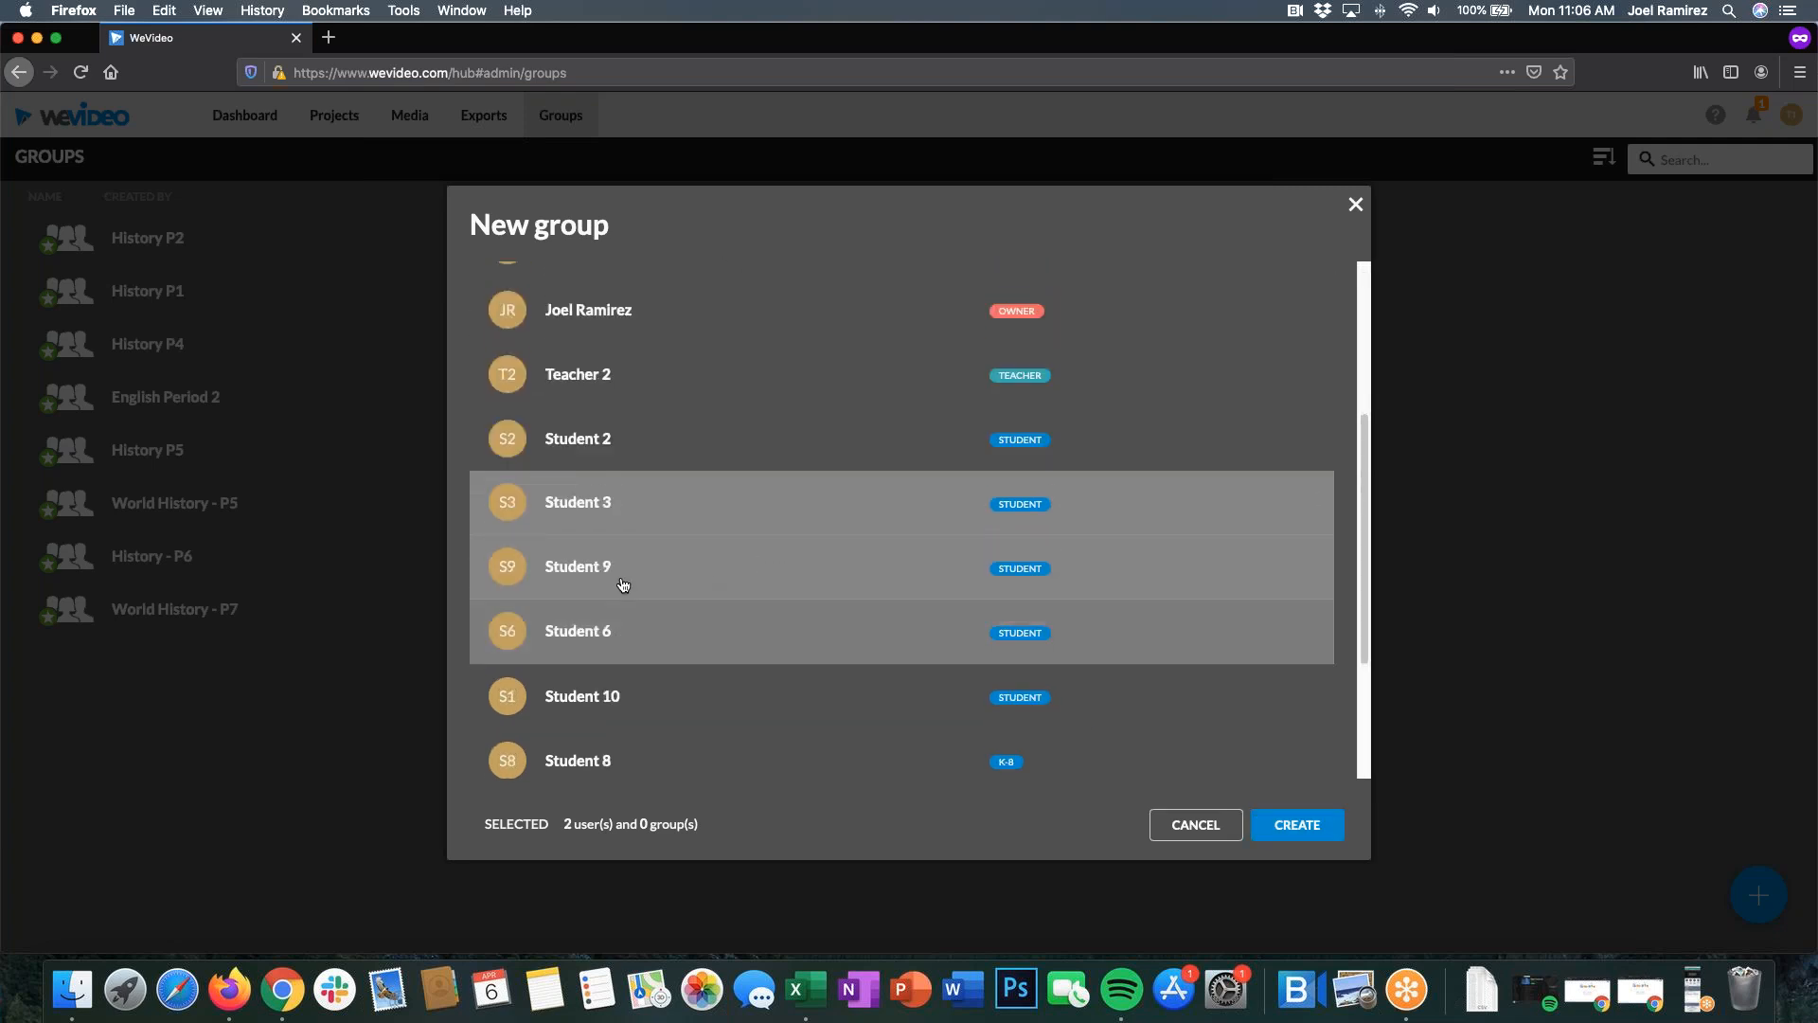
pyautogui.click(623, 580)
pyautogui.click(629, 516)
pyautogui.scroll(3, 611, 552)
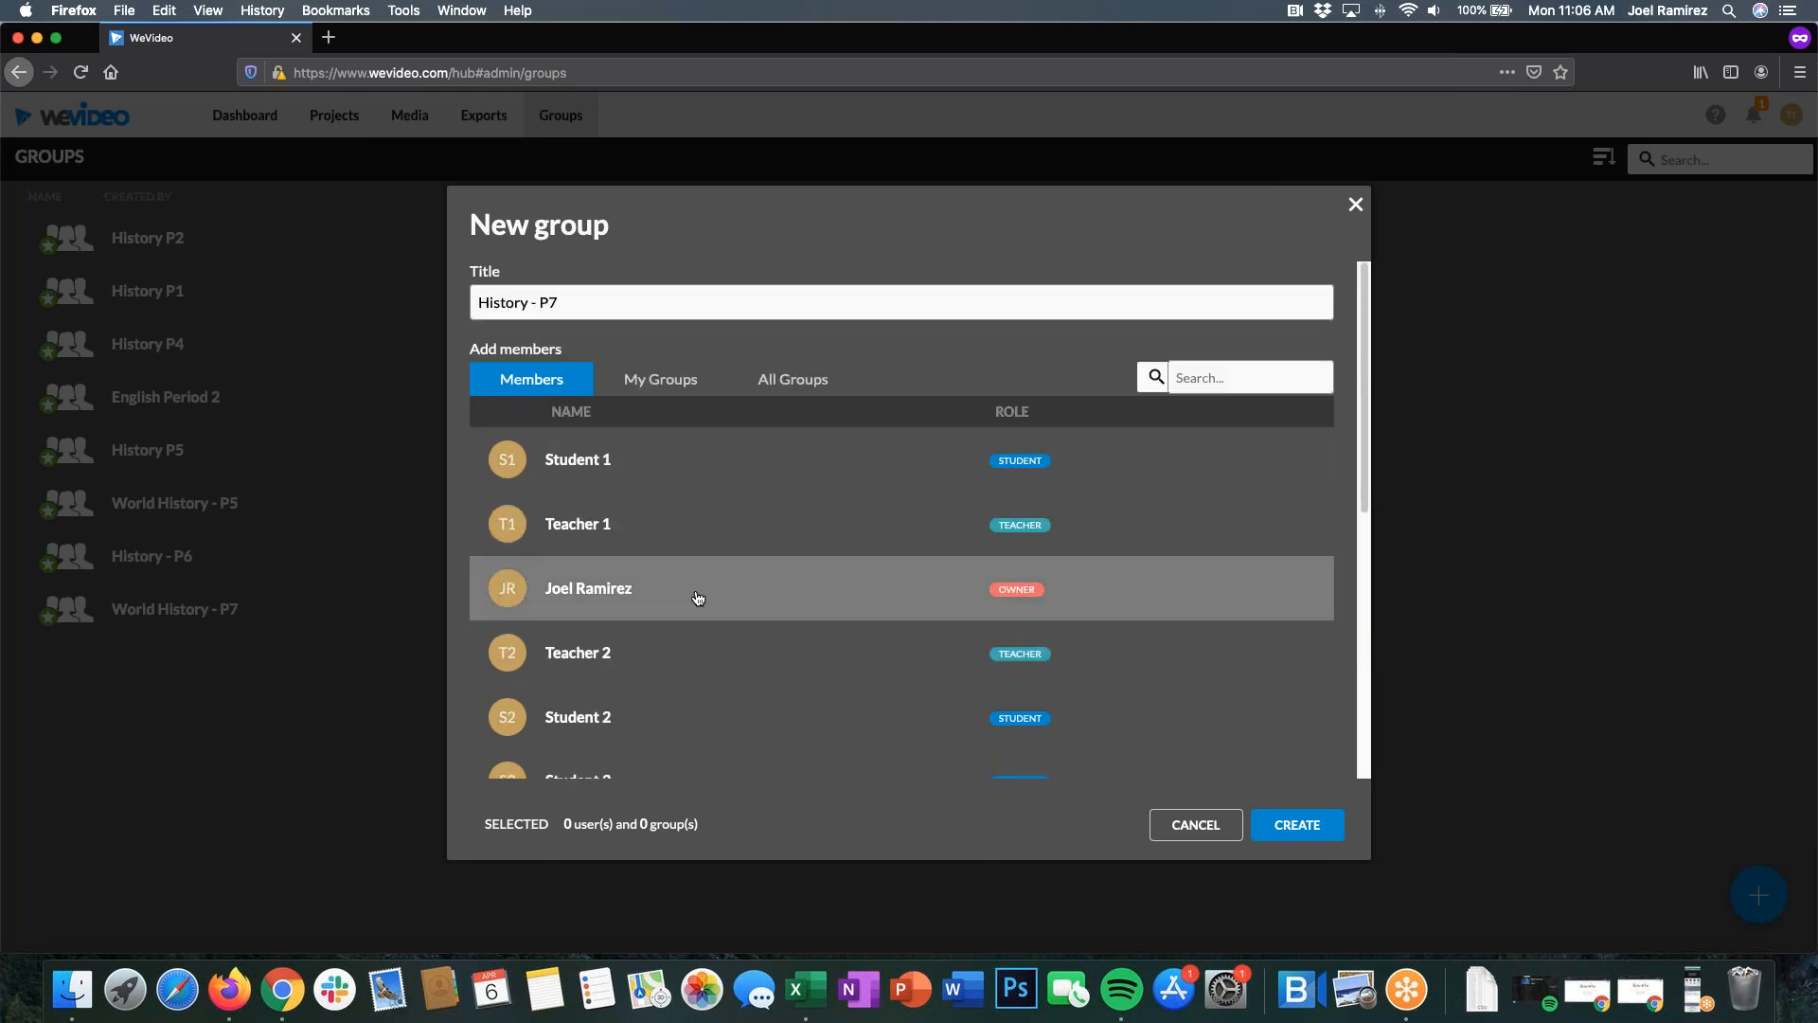
# Step: Look through the available members and create the "History - P7" group without selecting anyone
pyautogui.scroll(-2, 695, 591)
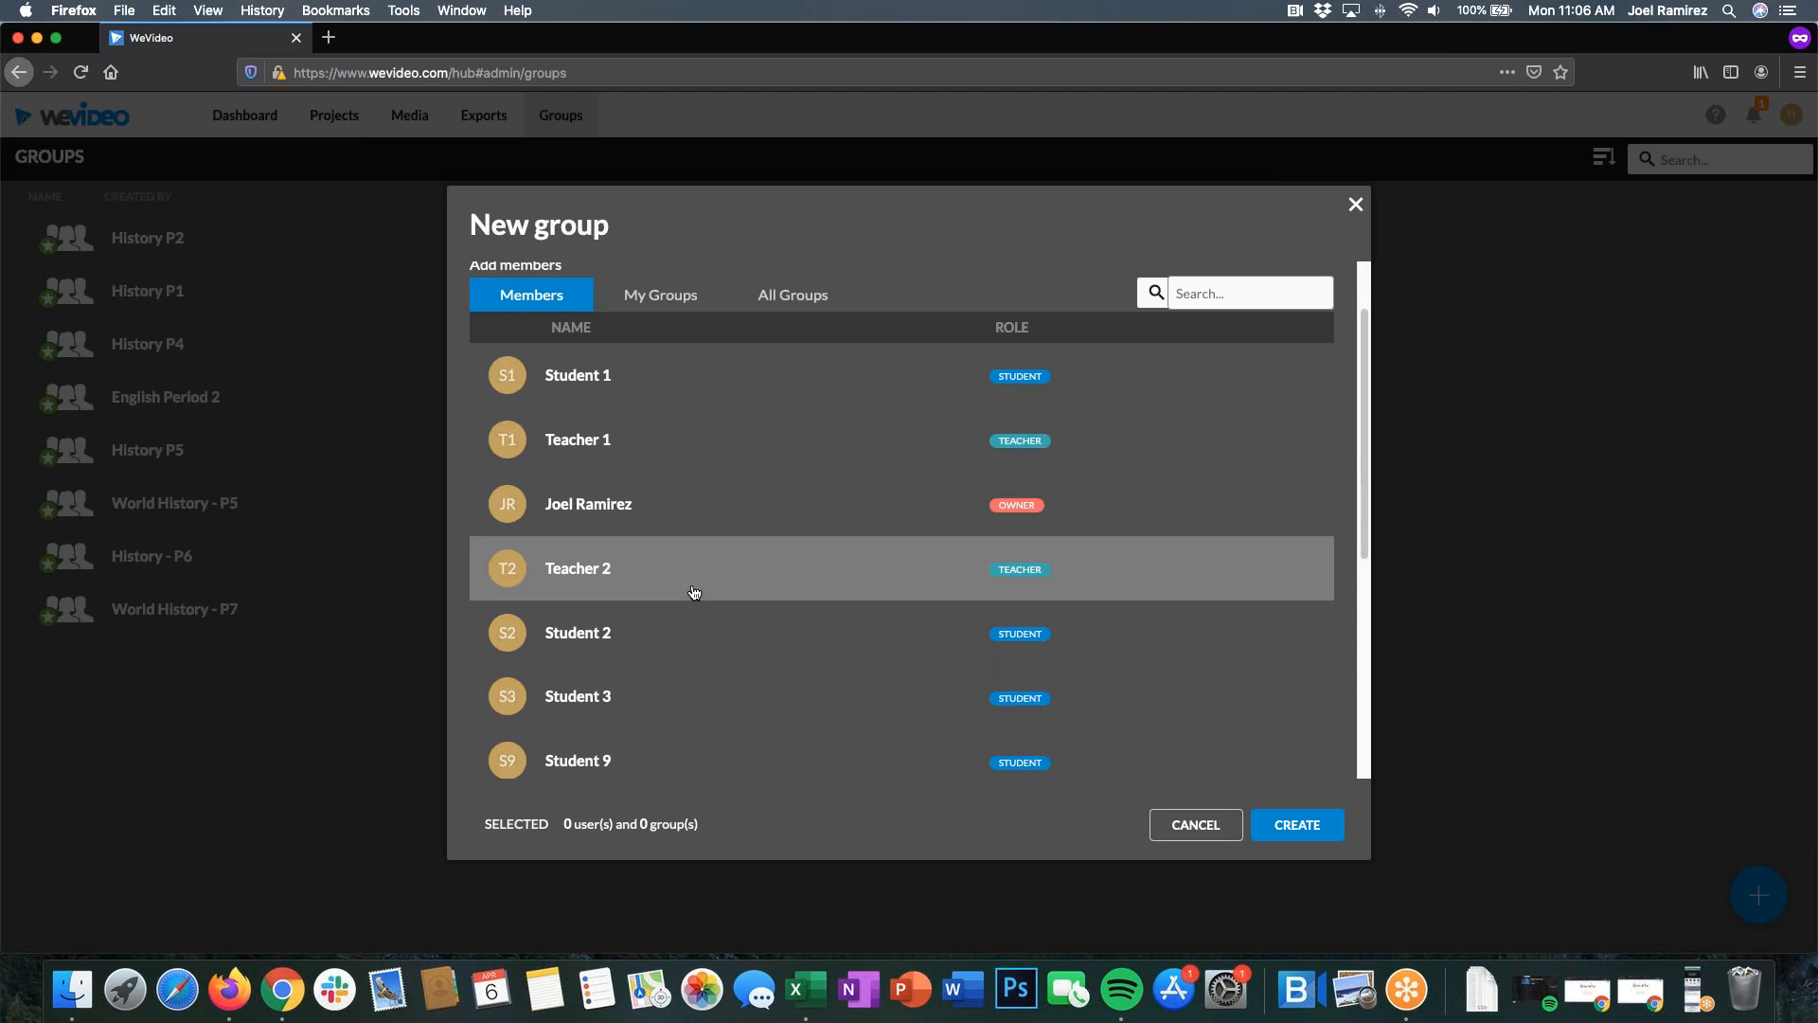
pyautogui.scroll(-4, 695, 591)
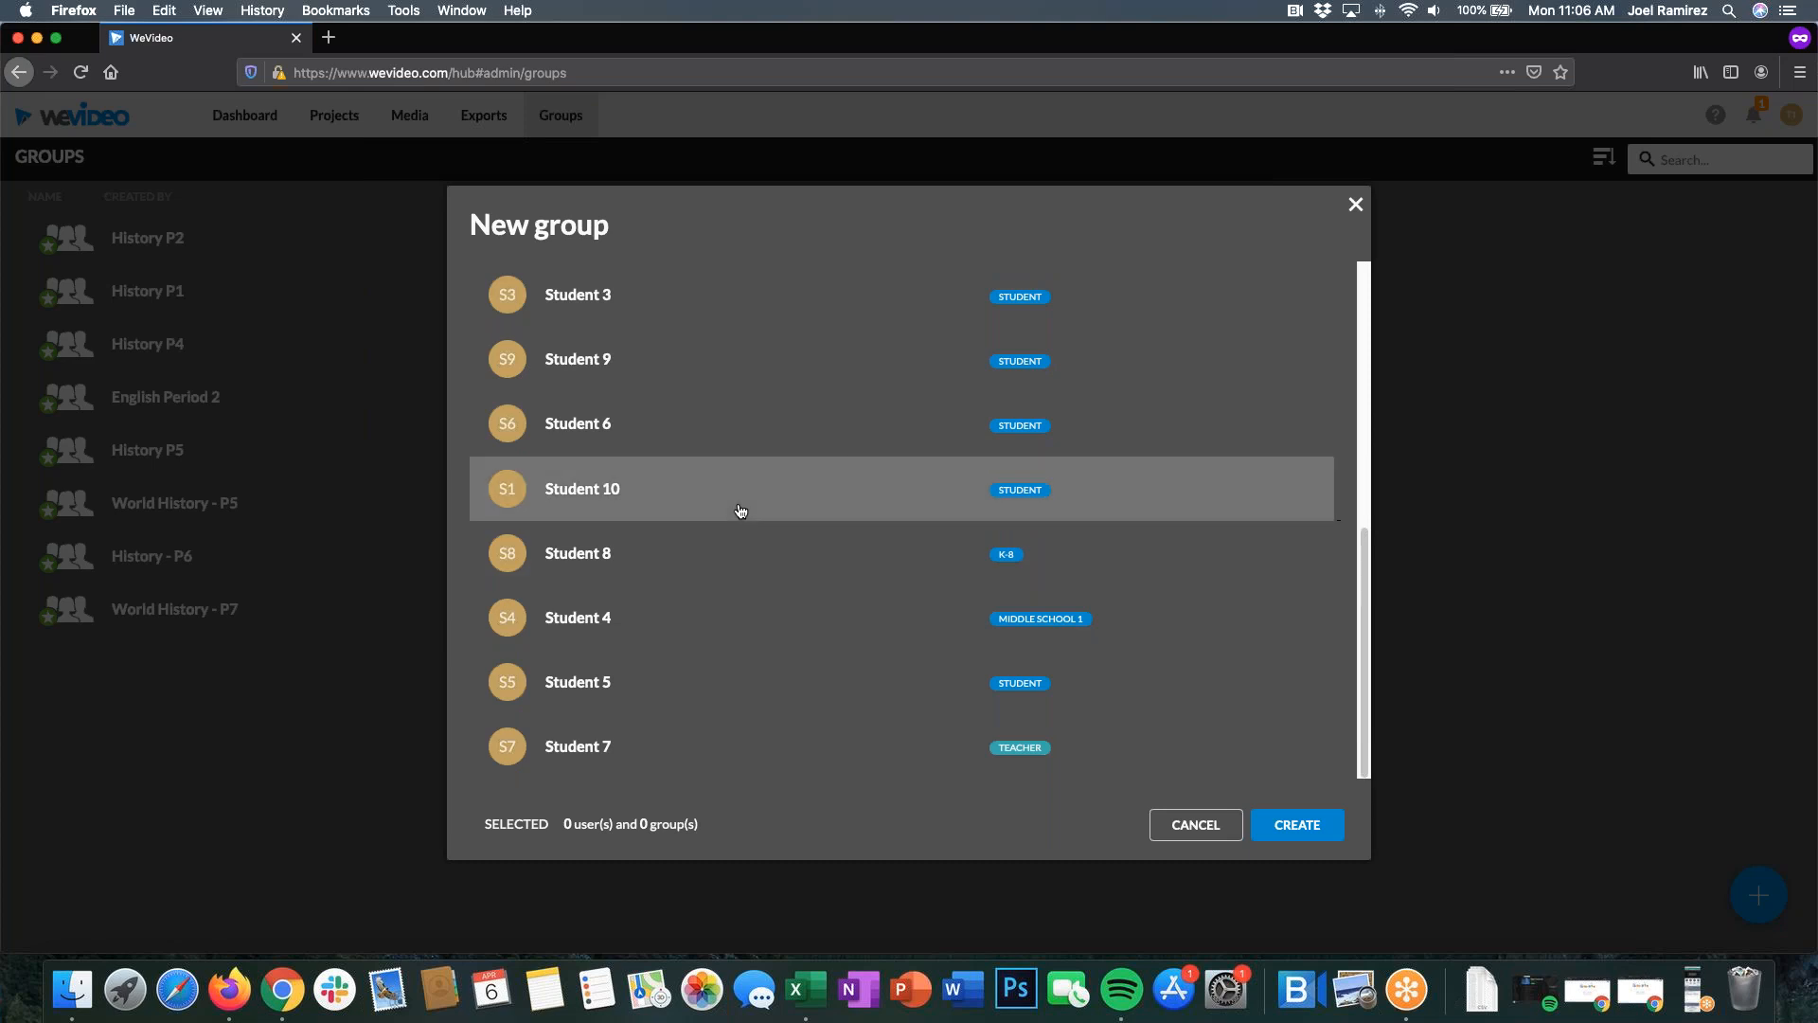
pyautogui.scroll(6, 757, 559)
pyautogui.scroll(-6, 797, 600)
pyautogui.scroll(6, 821, 606)
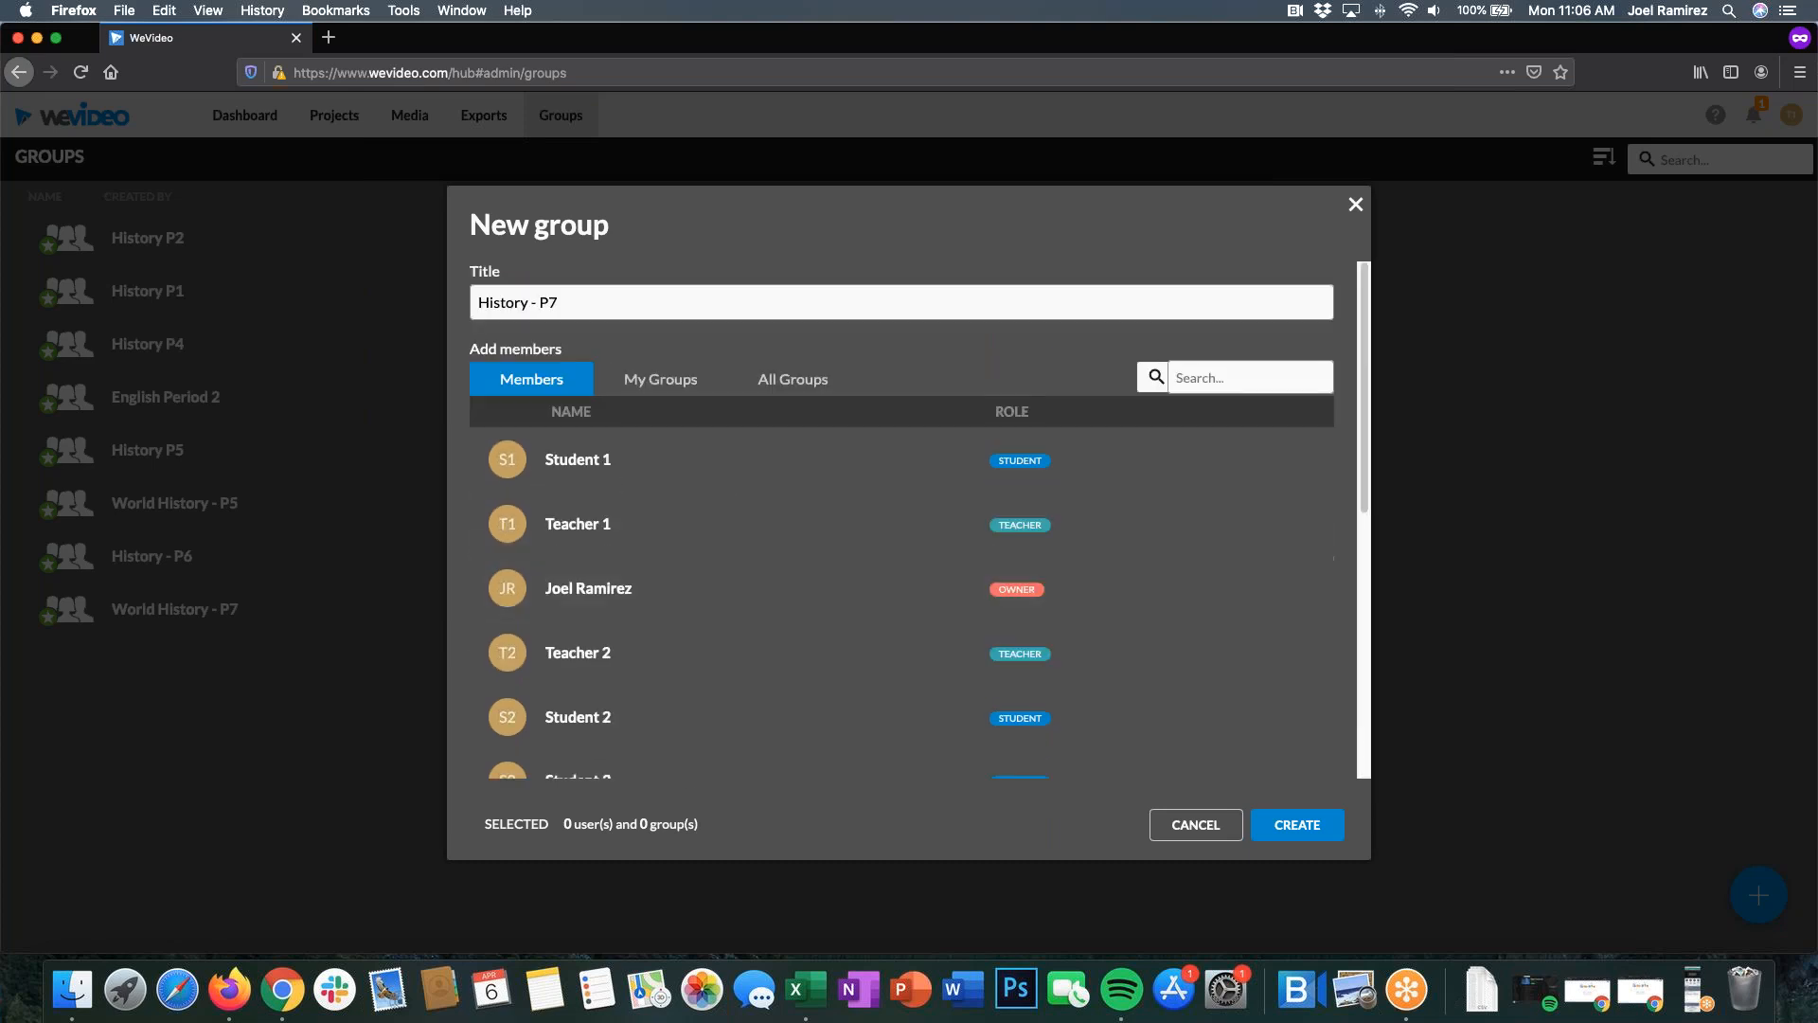
pyautogui.moveTo(579, 304); pyautogui.dragTo(454, 295)
pyautogui.click(458, 308)
pyautogui.moveTo(576, 303); pyautogui.dragTo(432, 288)
pyautogui.click(1297, 826)
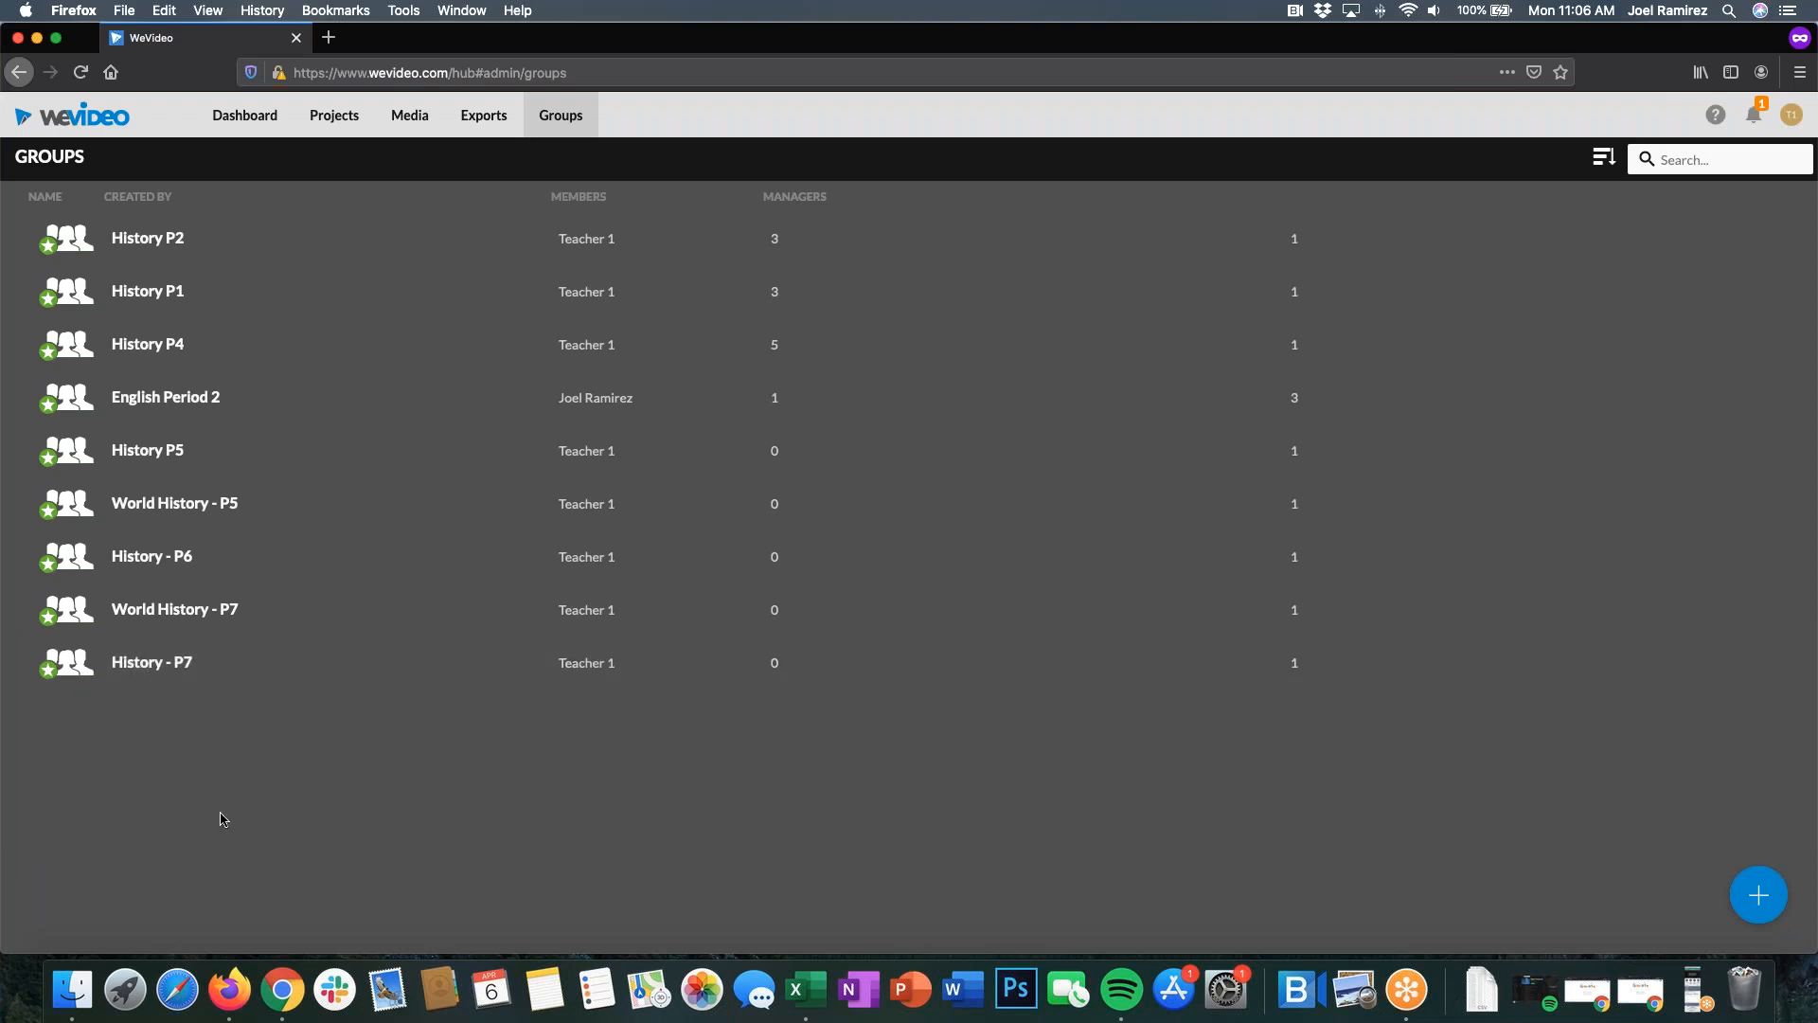
# Step: Open the new History - P7 group and highlight its name and its group code
pyautogui.click(150, 674)
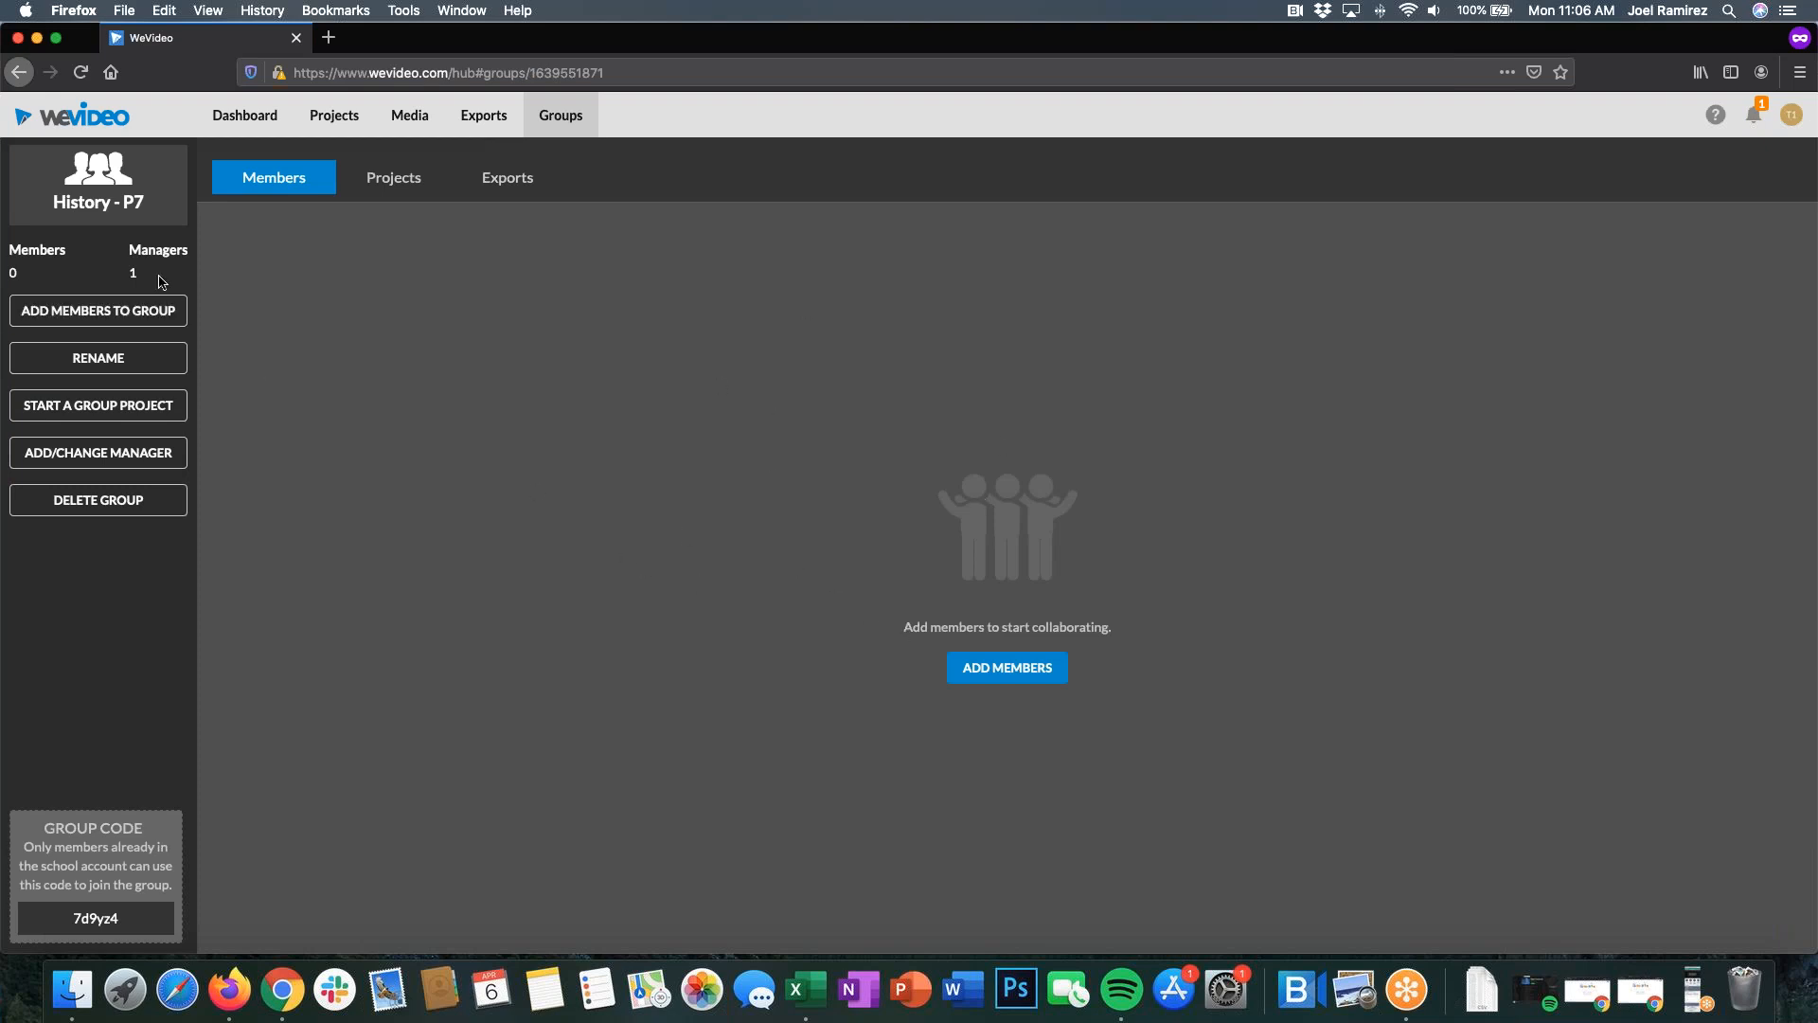
pyautogui.moveTo(151, 204); pyautogui.dragTo(47, 208)
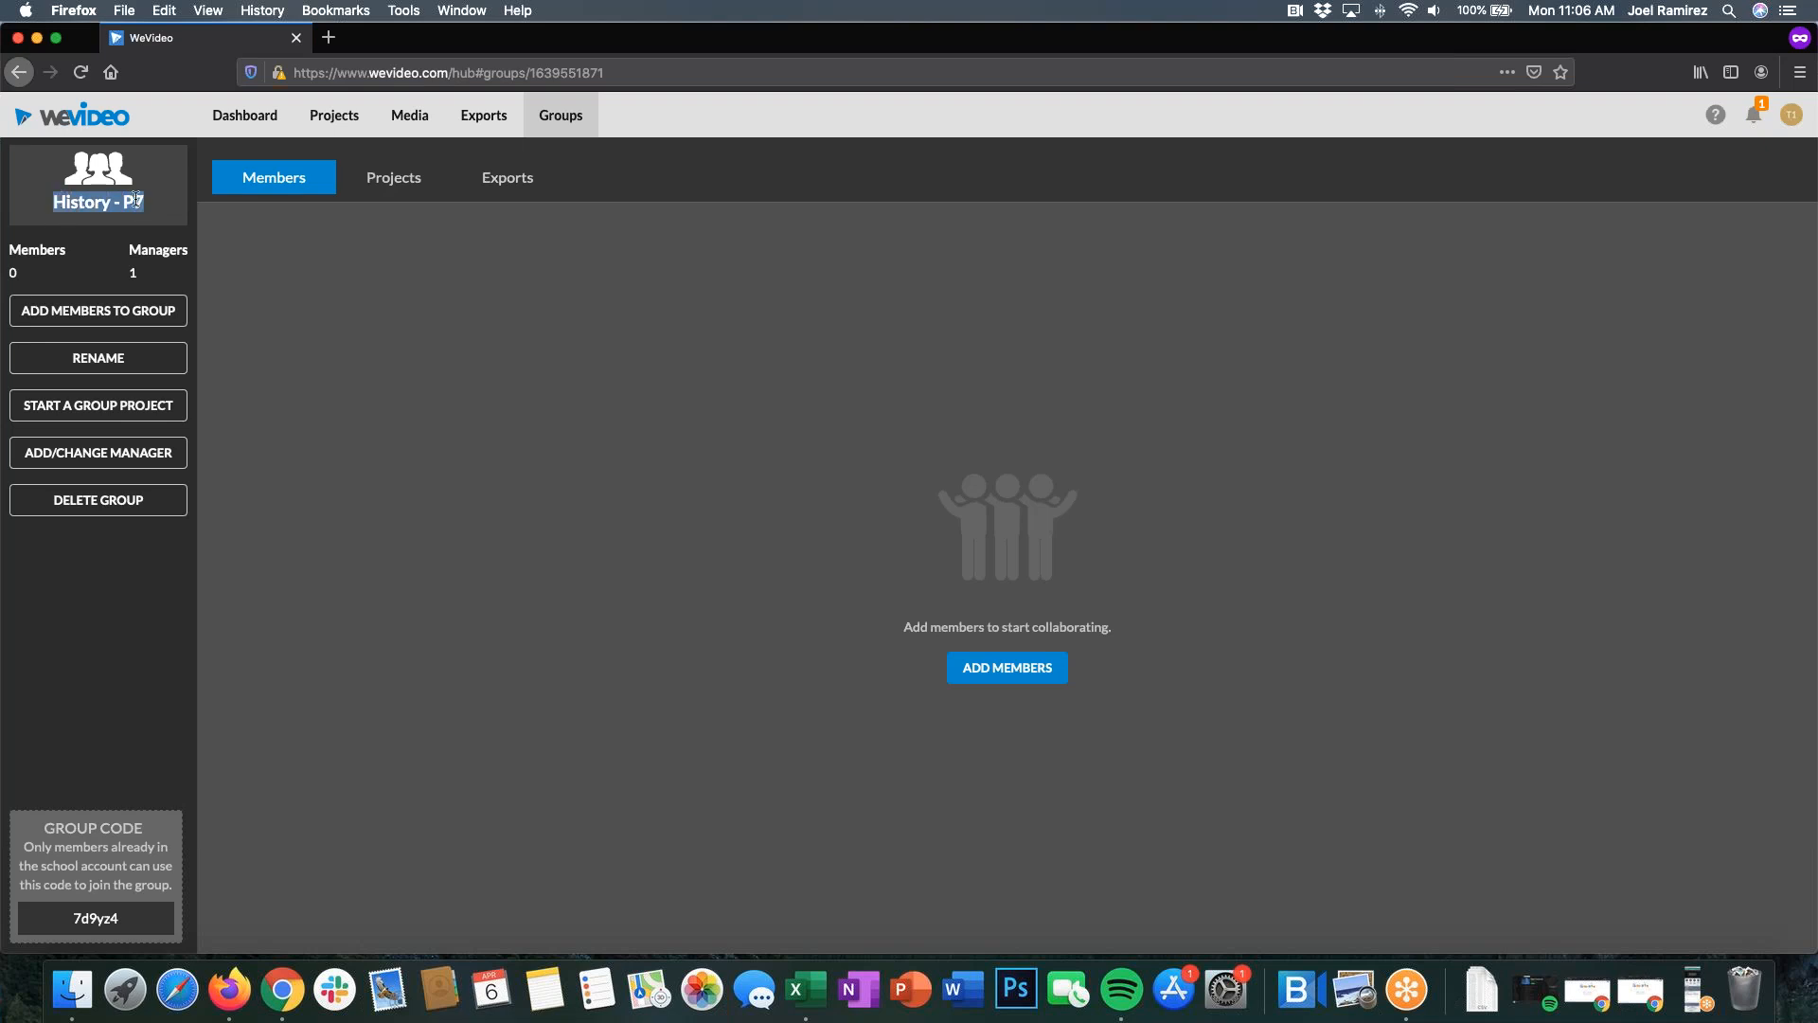
pyautogui.click(144, 180)
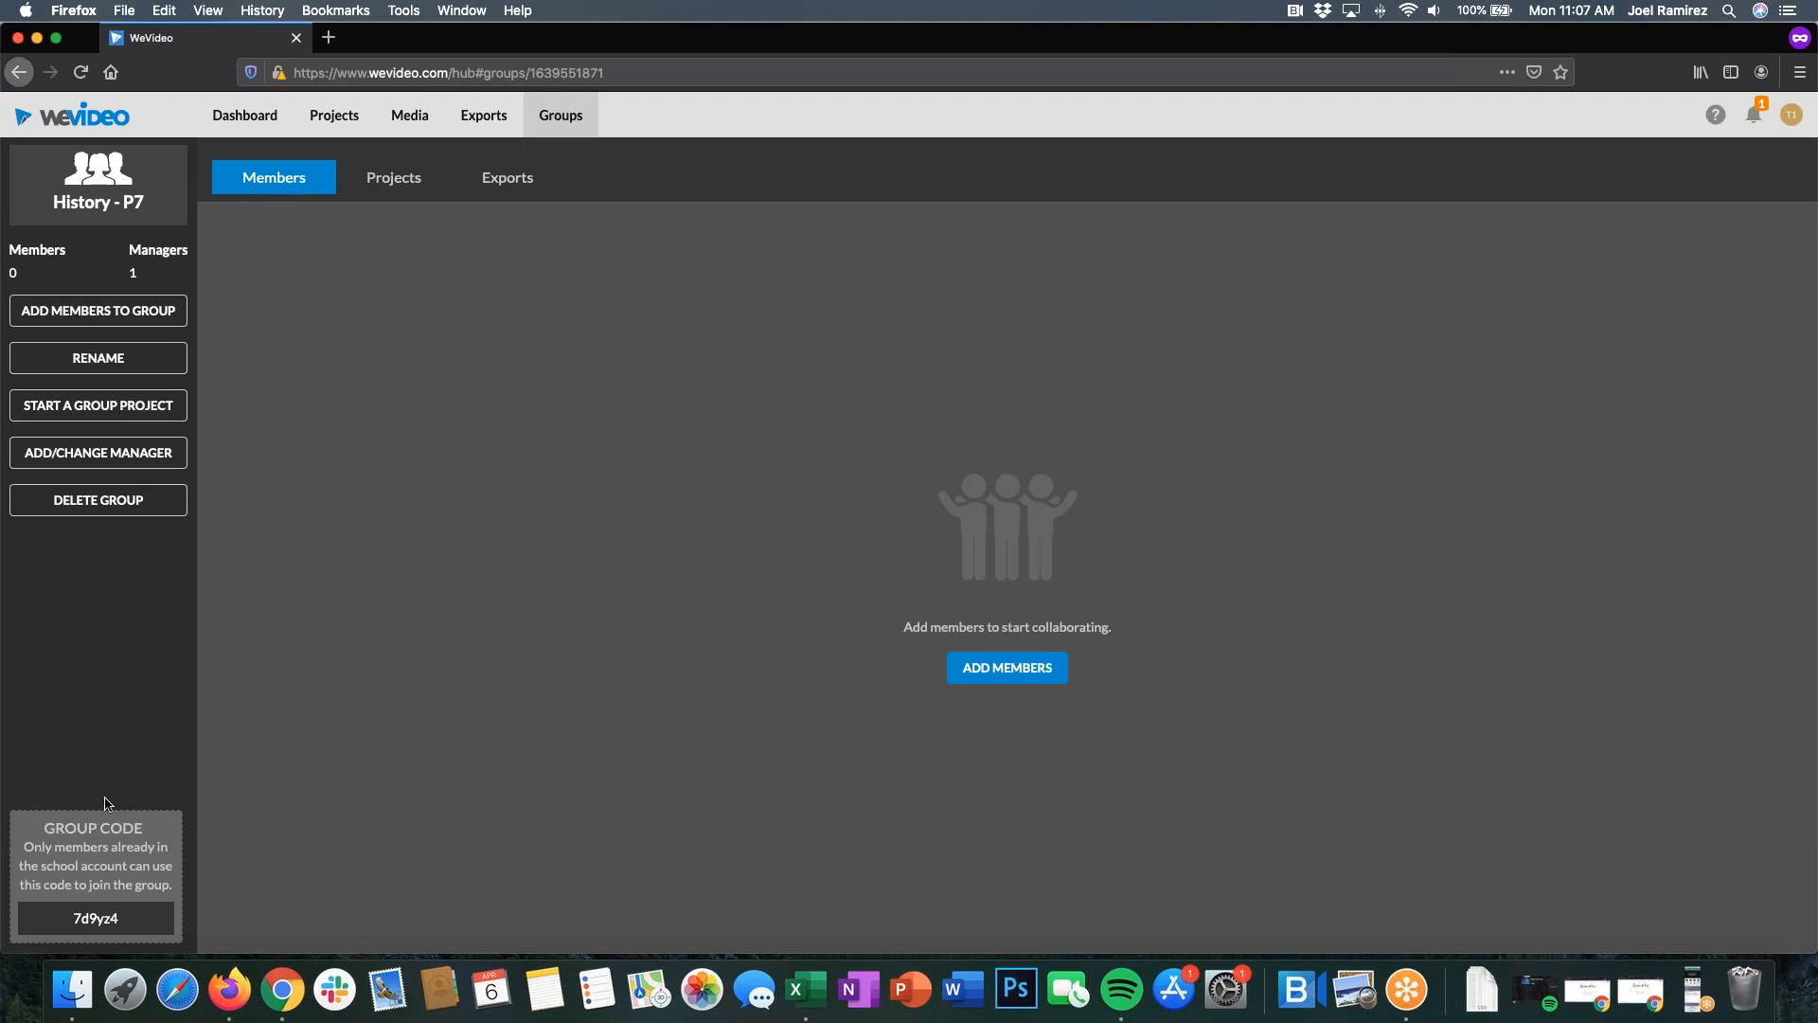
pyautogui.moveTo(142, 920); pyautogui.dragTo(61, 913)
pyautogui.click(269, 858)
pyautogui.click(57, 916)
pyautogui.click(375, 643)
# Step: Switch to the student account and view the dialog for joining a group or class, closing it without entering a code
pyautogui.hotkey('ctrl', 'Right')
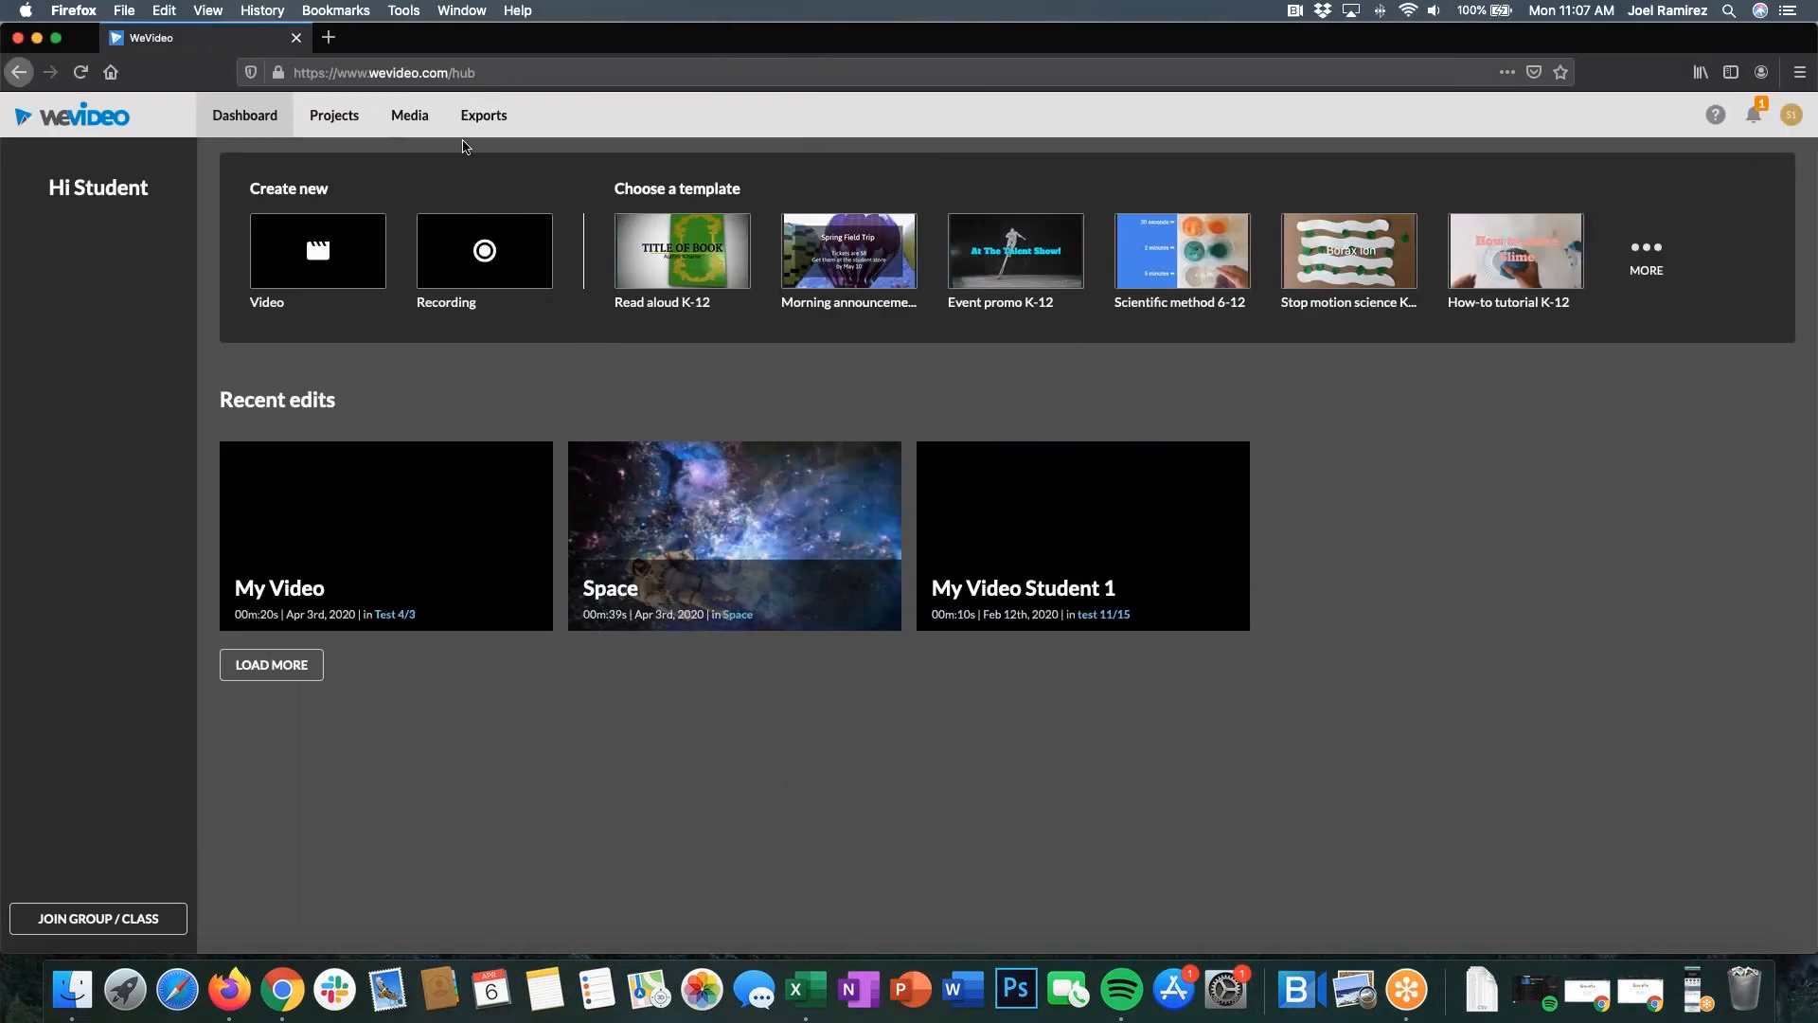
pyautogui.click(104, 923)
pyautogui.click(803, 511)
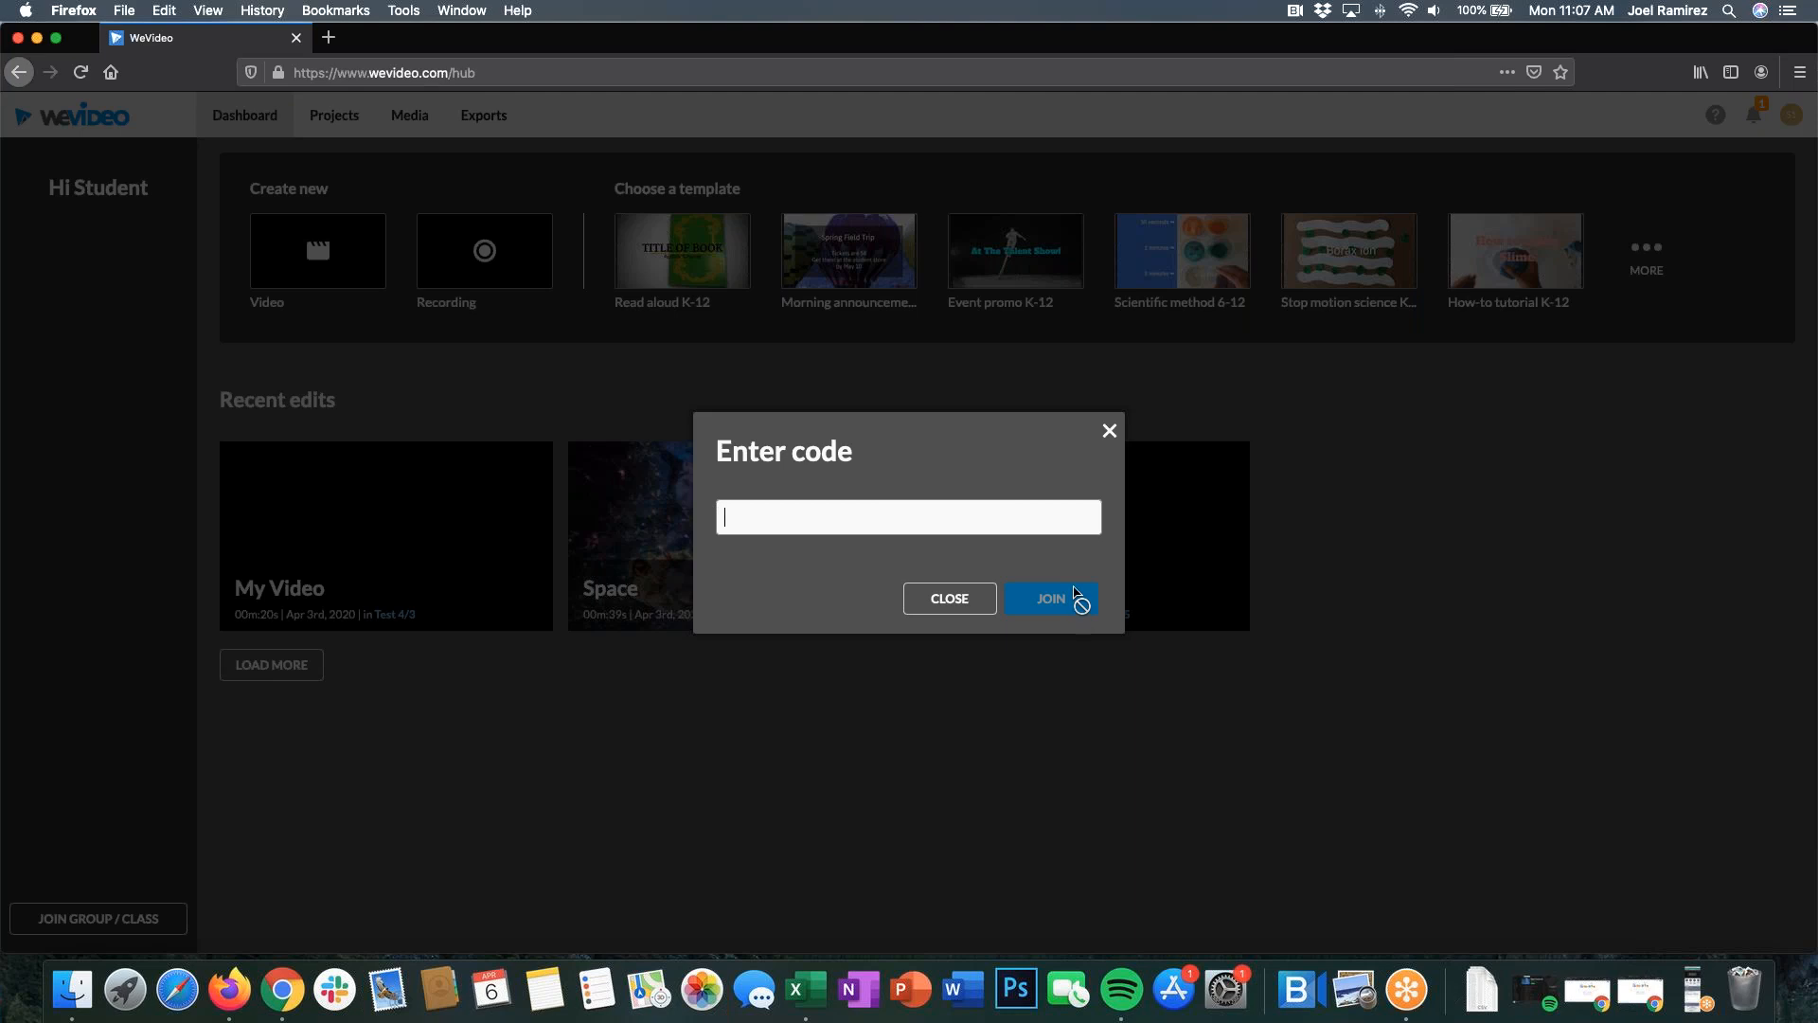
pyautogui.click(1110, 433)
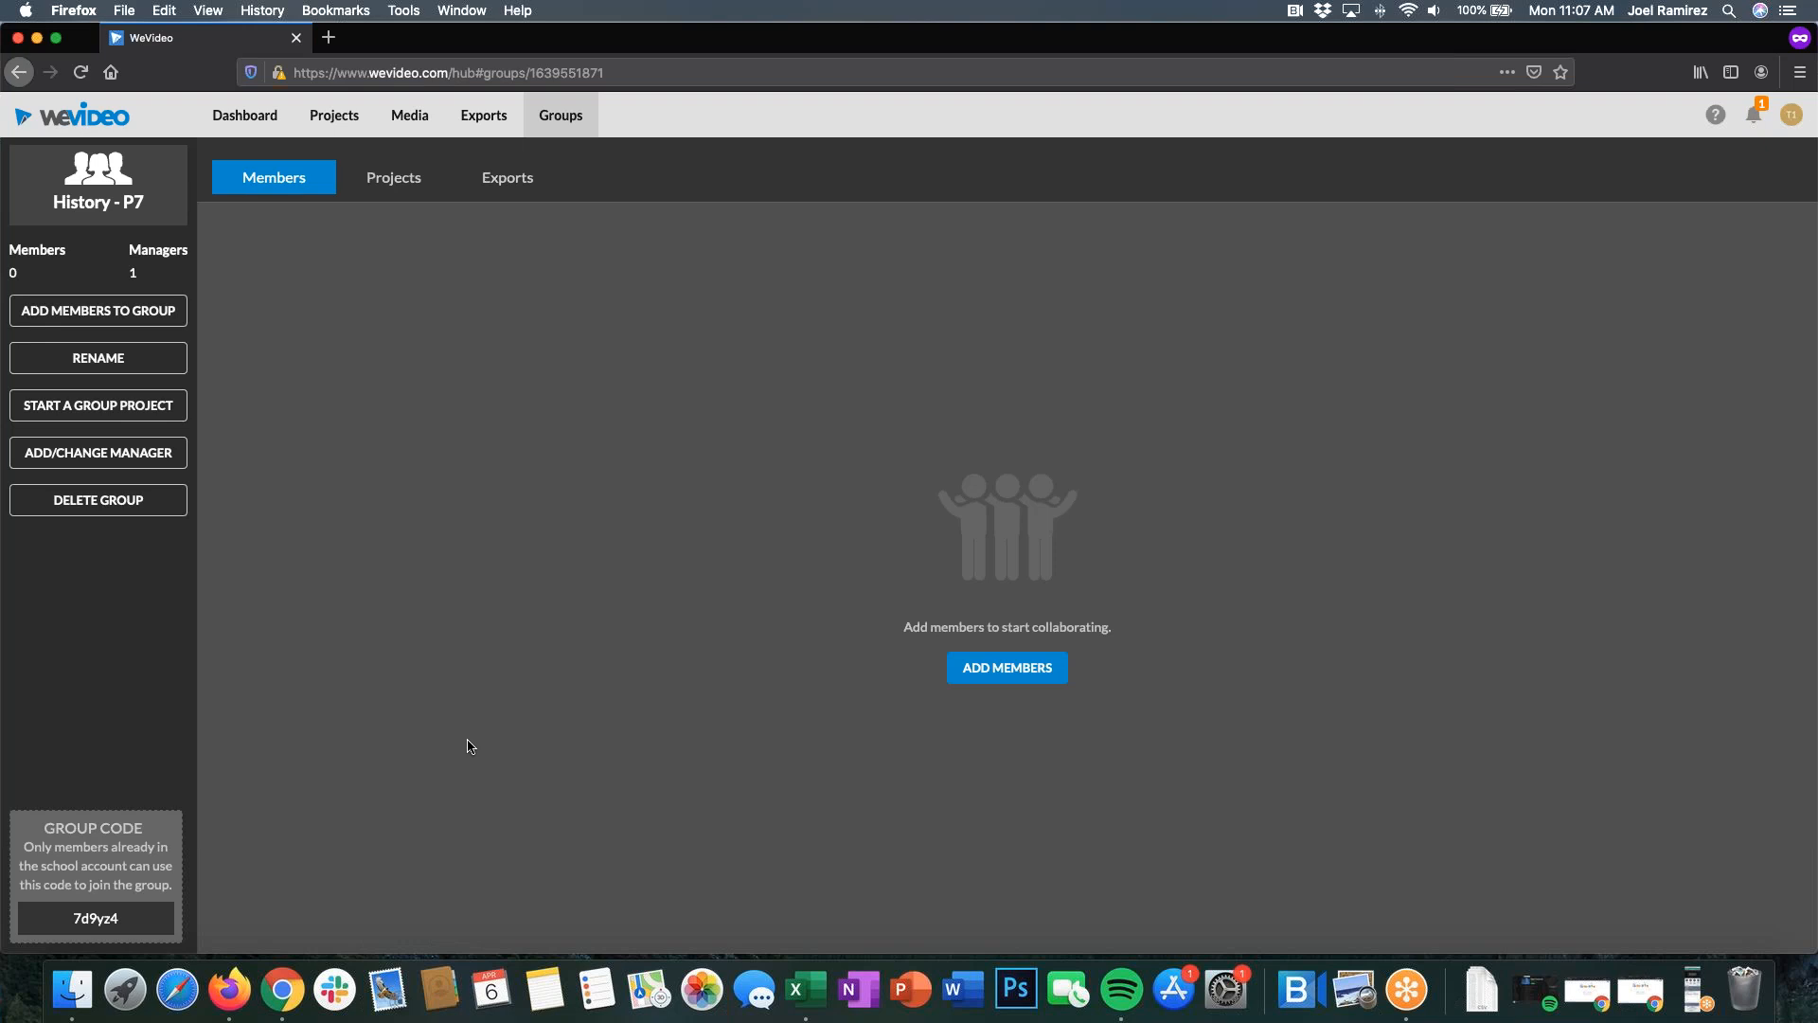
# Step: Highlight the History - P7 group code in the teacher account, and browse the Add members dialog without adding anyone
pyautogui.moveTo(132, 919); pyautogui.dragTo(65, 900)
pyautogui.click(378, 670)
pyautogui.click(158, 315)
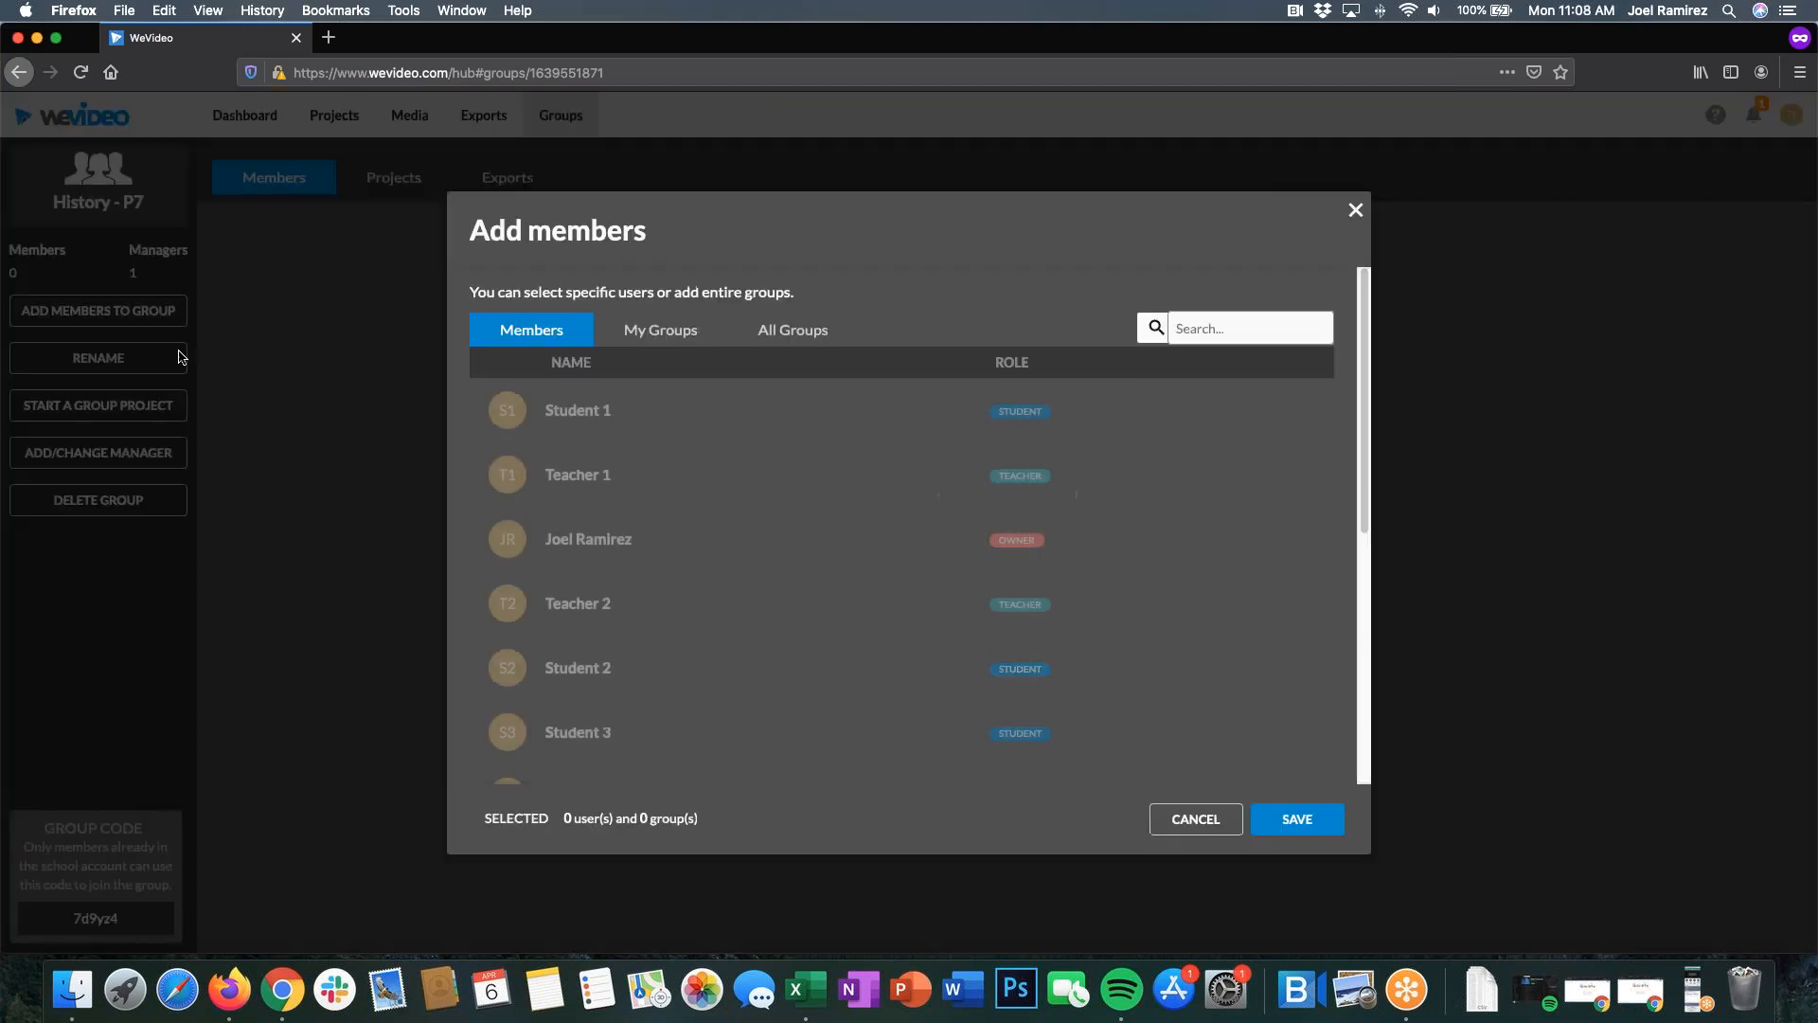
pyautogui.scroll(-5, 900, 473)
pyautogui.scroll(5, 972, 403)
pyautogui.click(1259, 322)
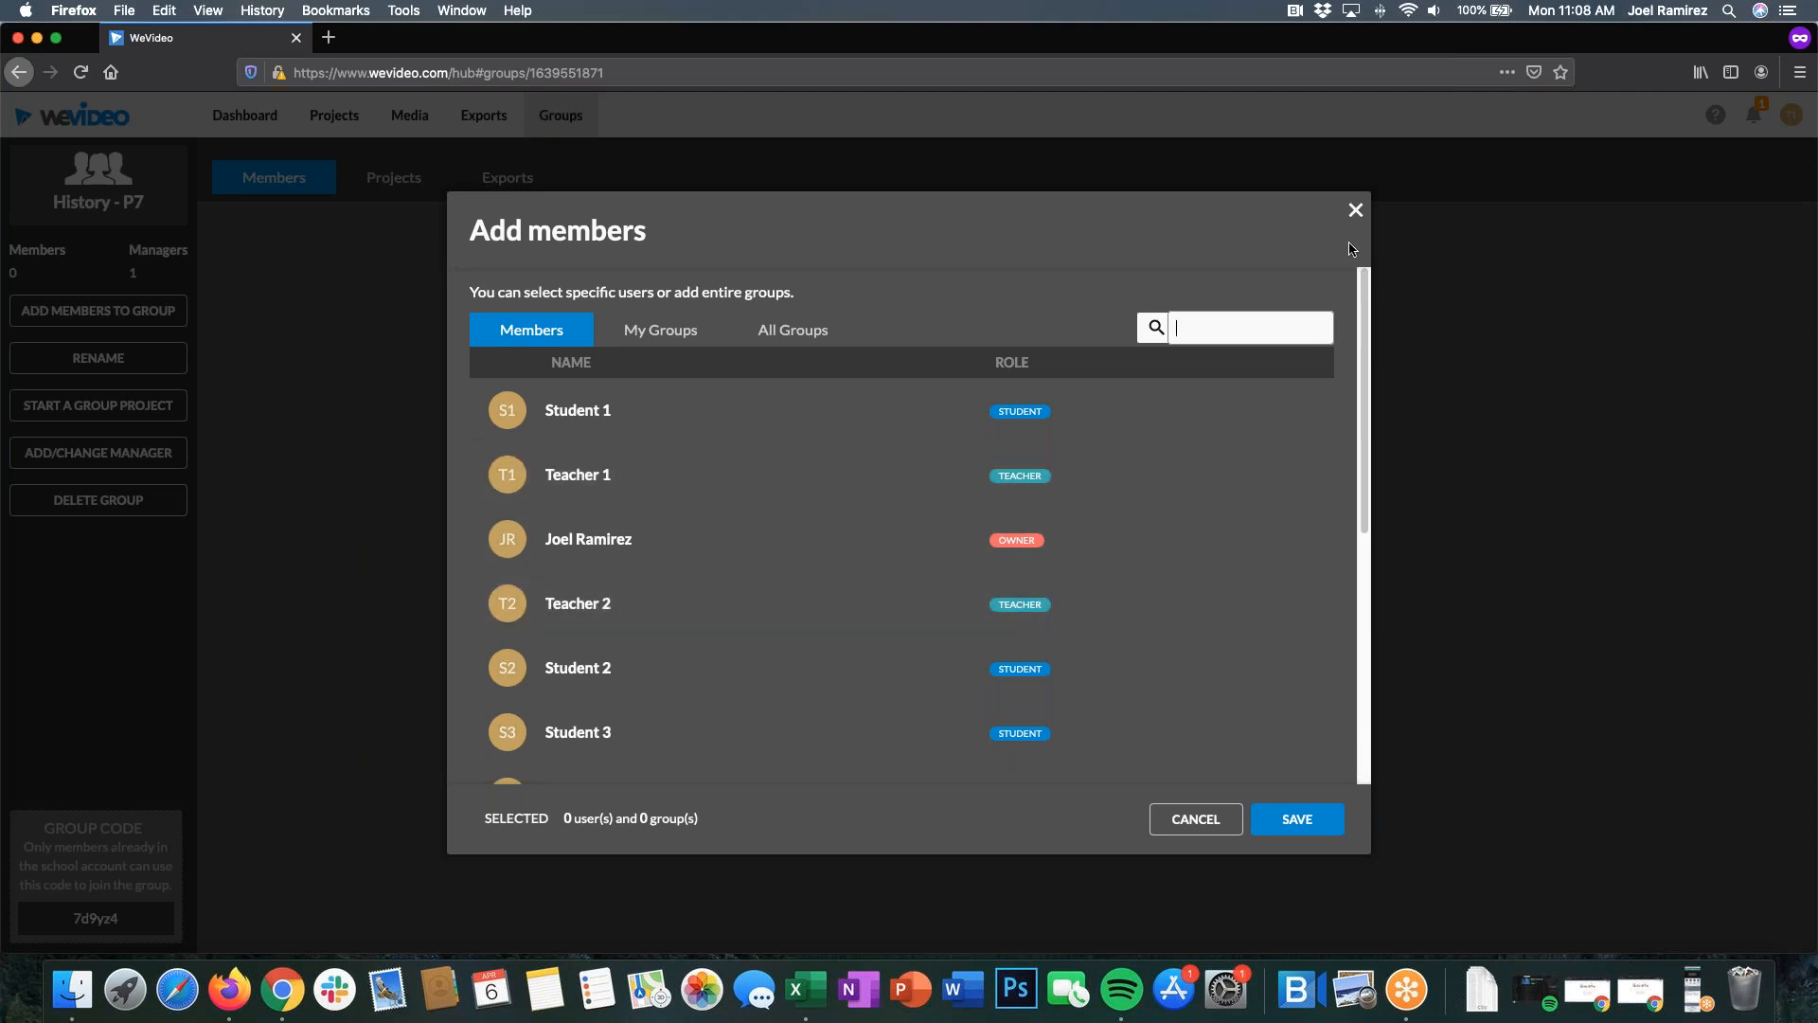
pyautogui.click(1354, 210)
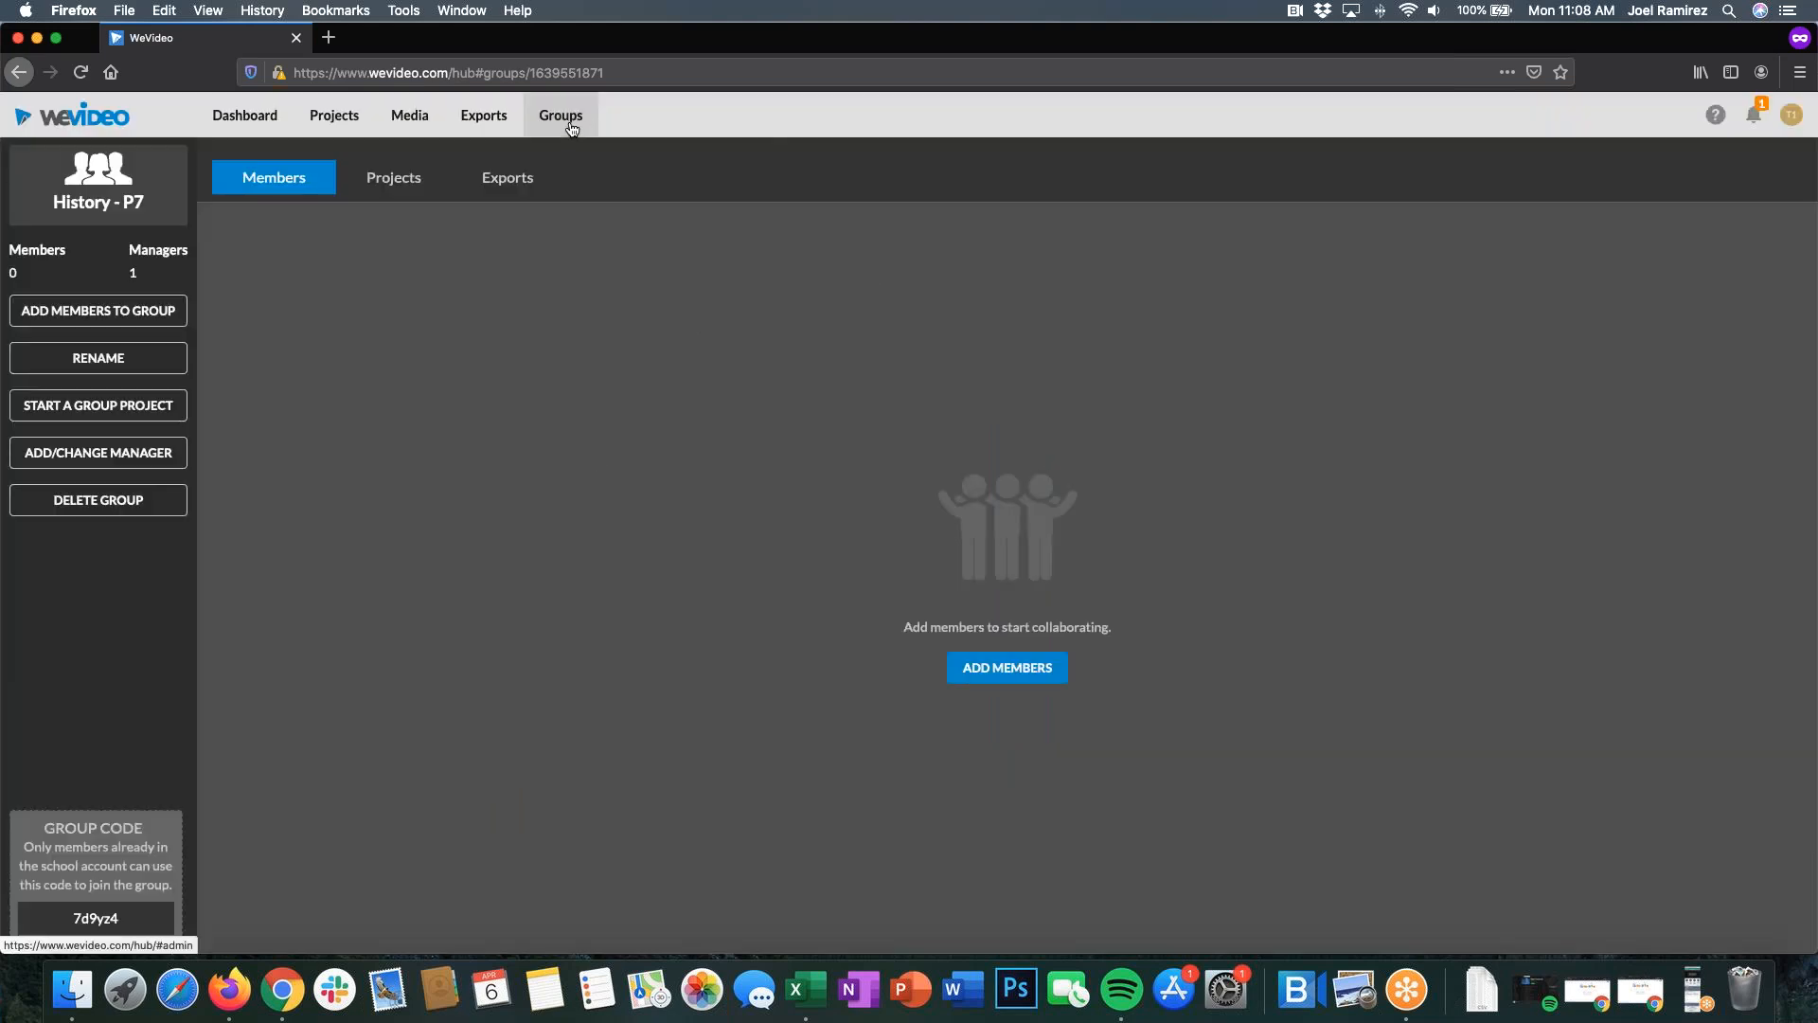
# Step: Open the History P4 group to view its members, and return to the groups list
pyautogui.click(561, 117)
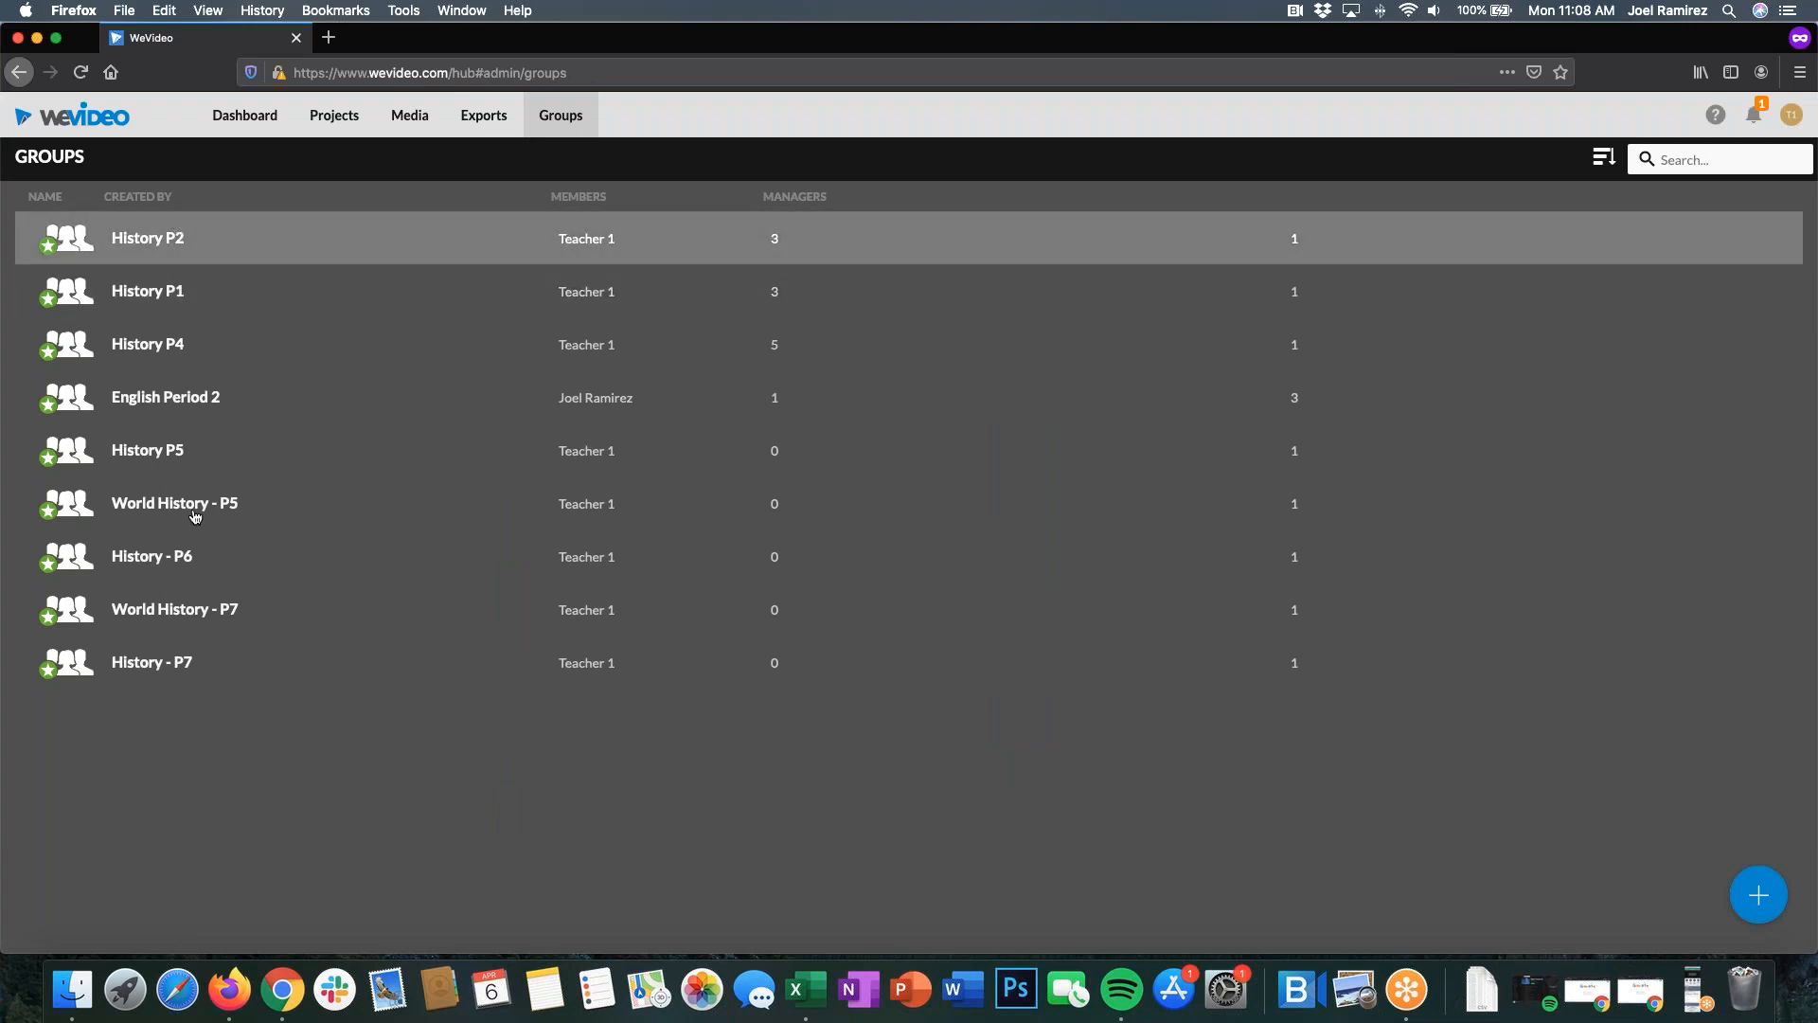
pyautogui.click(177, 347)
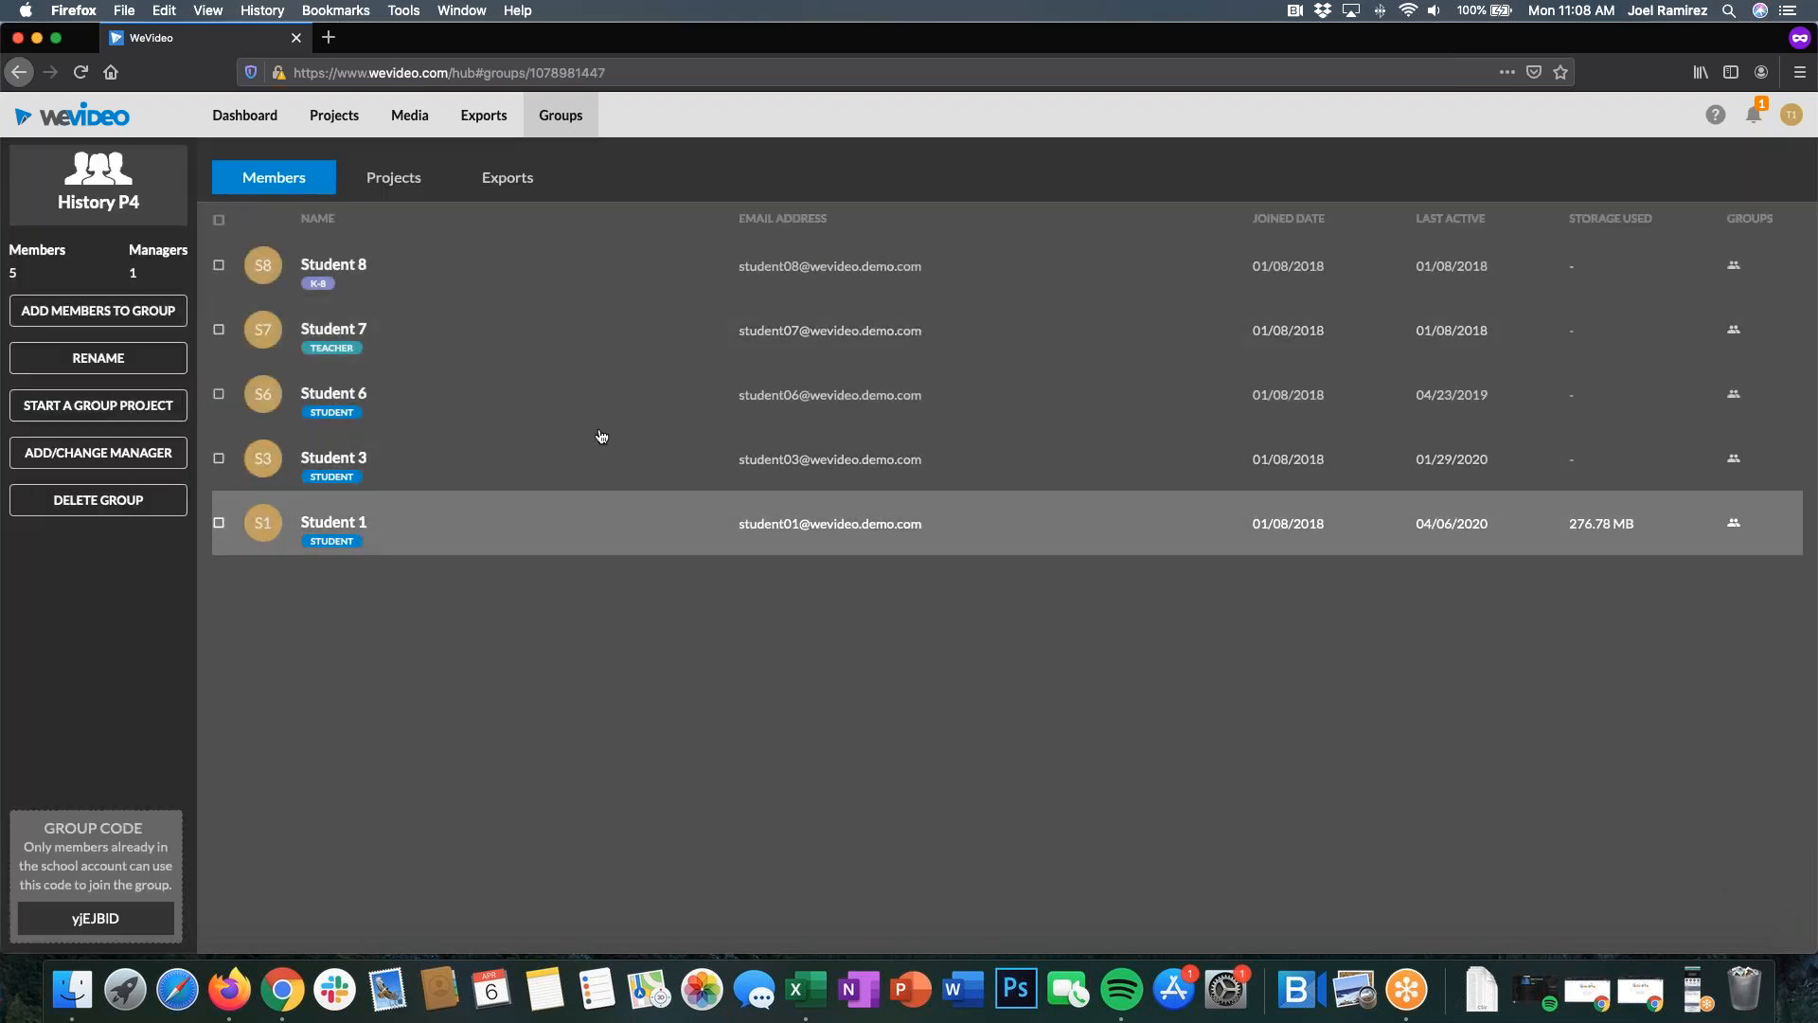
pyautogui.click(566, 125)
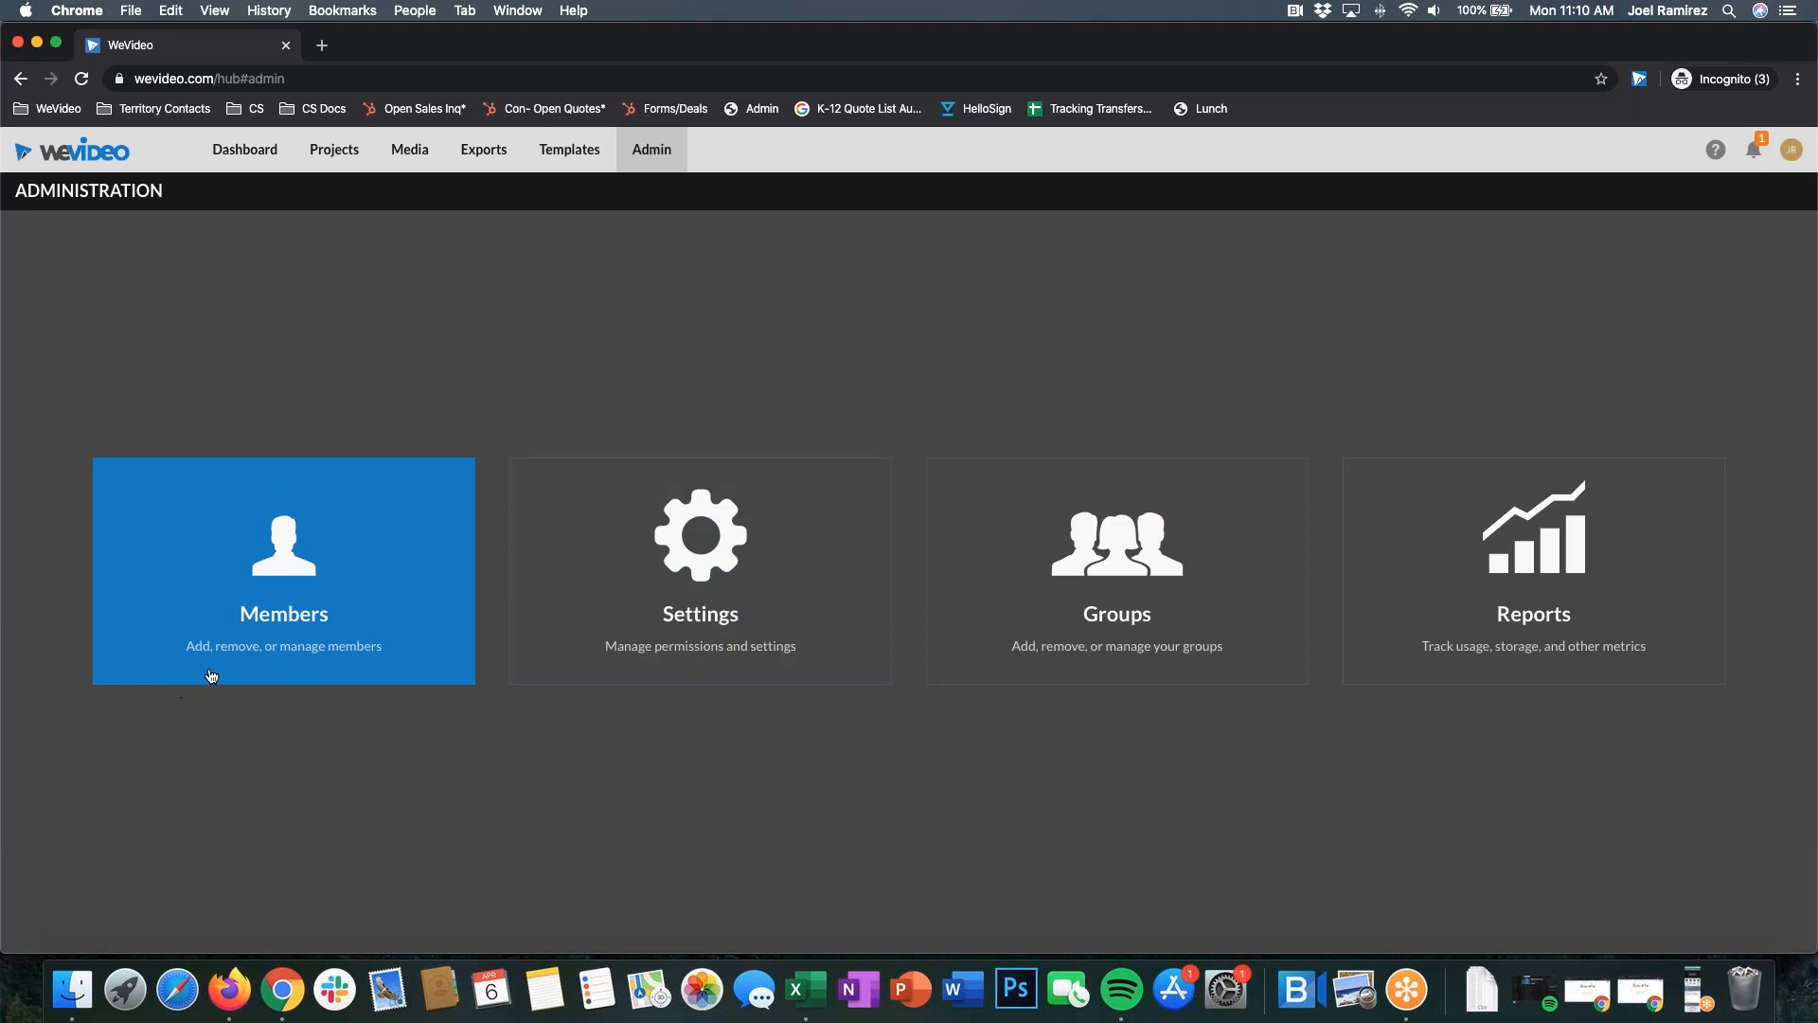
# Step: View the members list in the owner account's administration in Chrome, and return to the dashboard
pyautogui.click(248, 644)
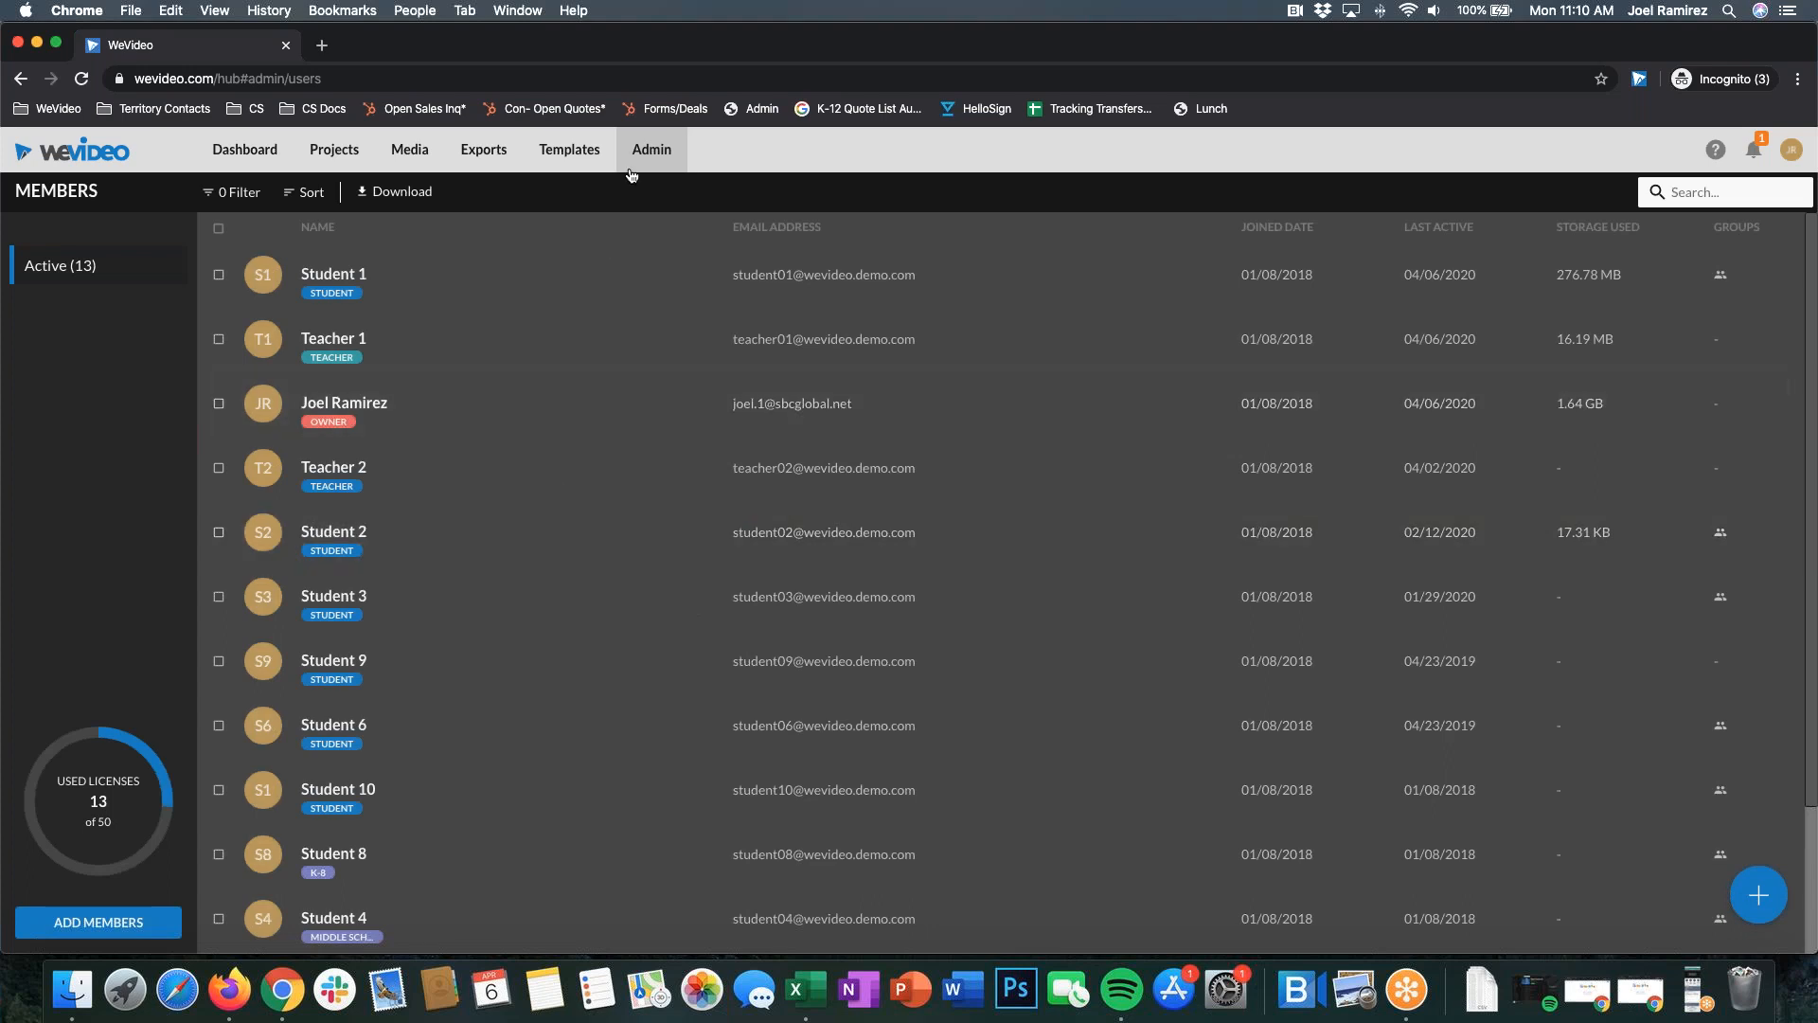
pyautogui.click(670, 157)
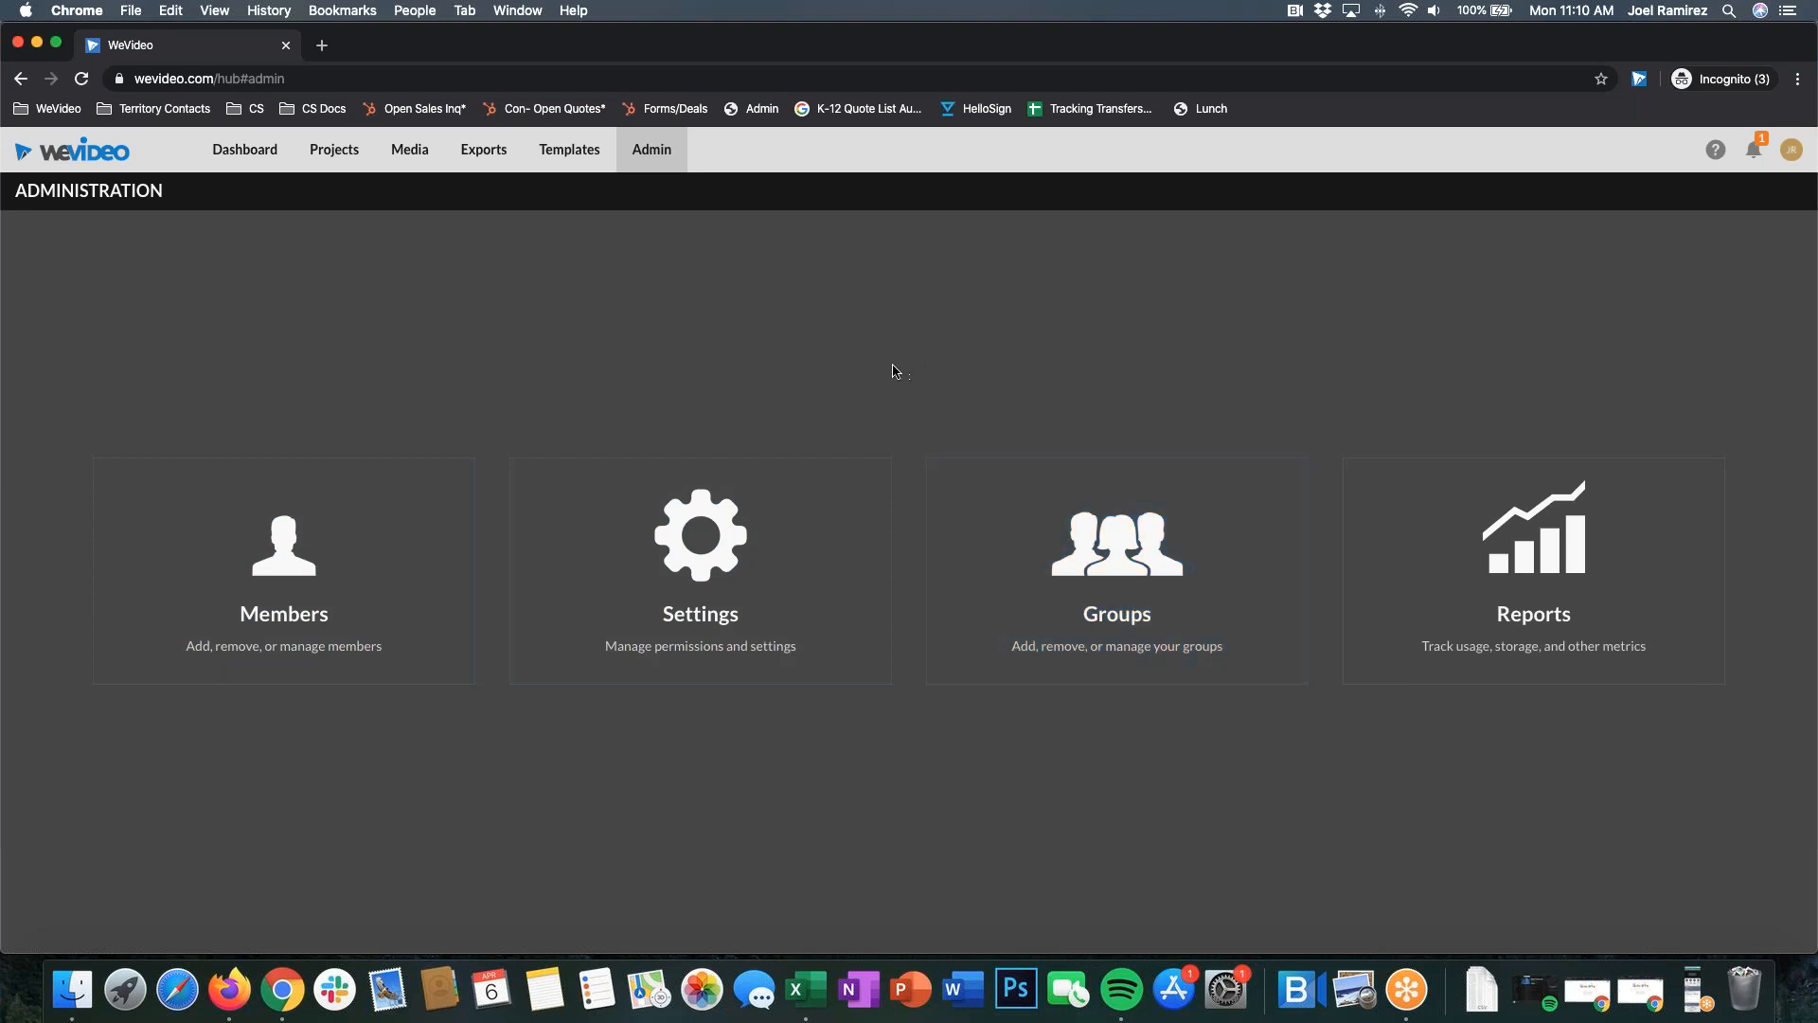
pyautogui.click(225, 154)
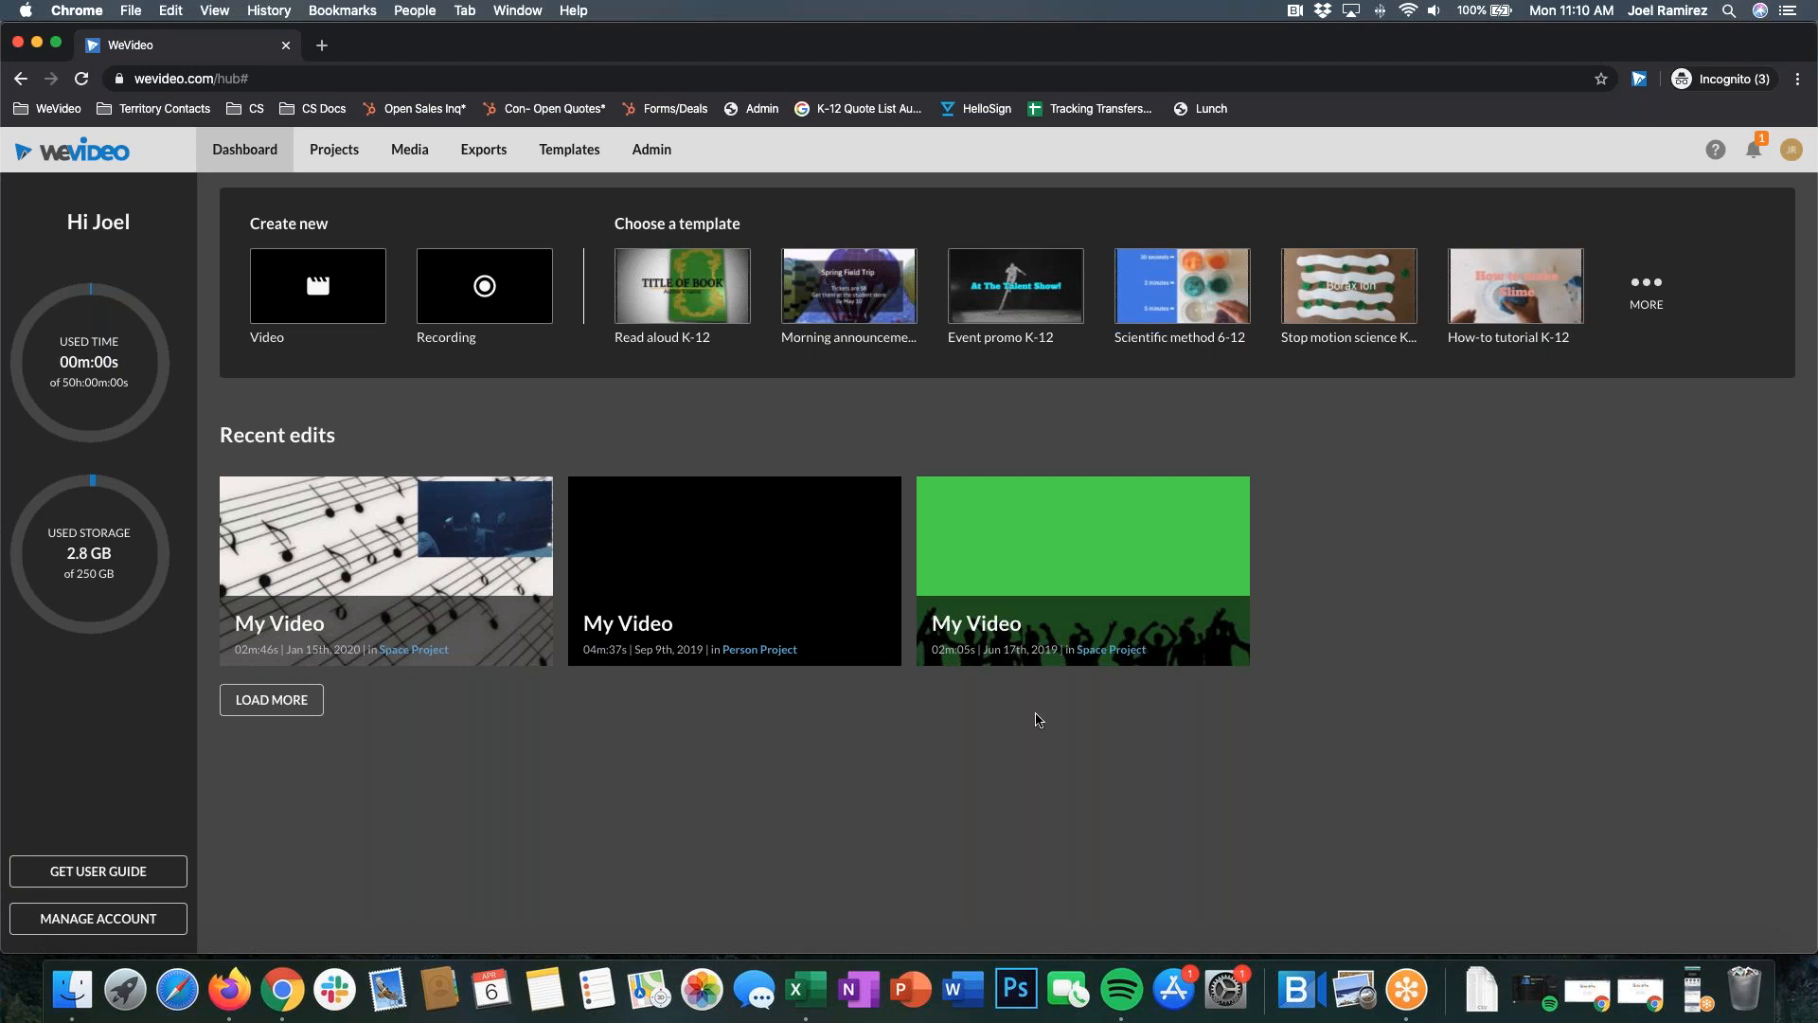
pyautogui.moveTo(1150, 549)
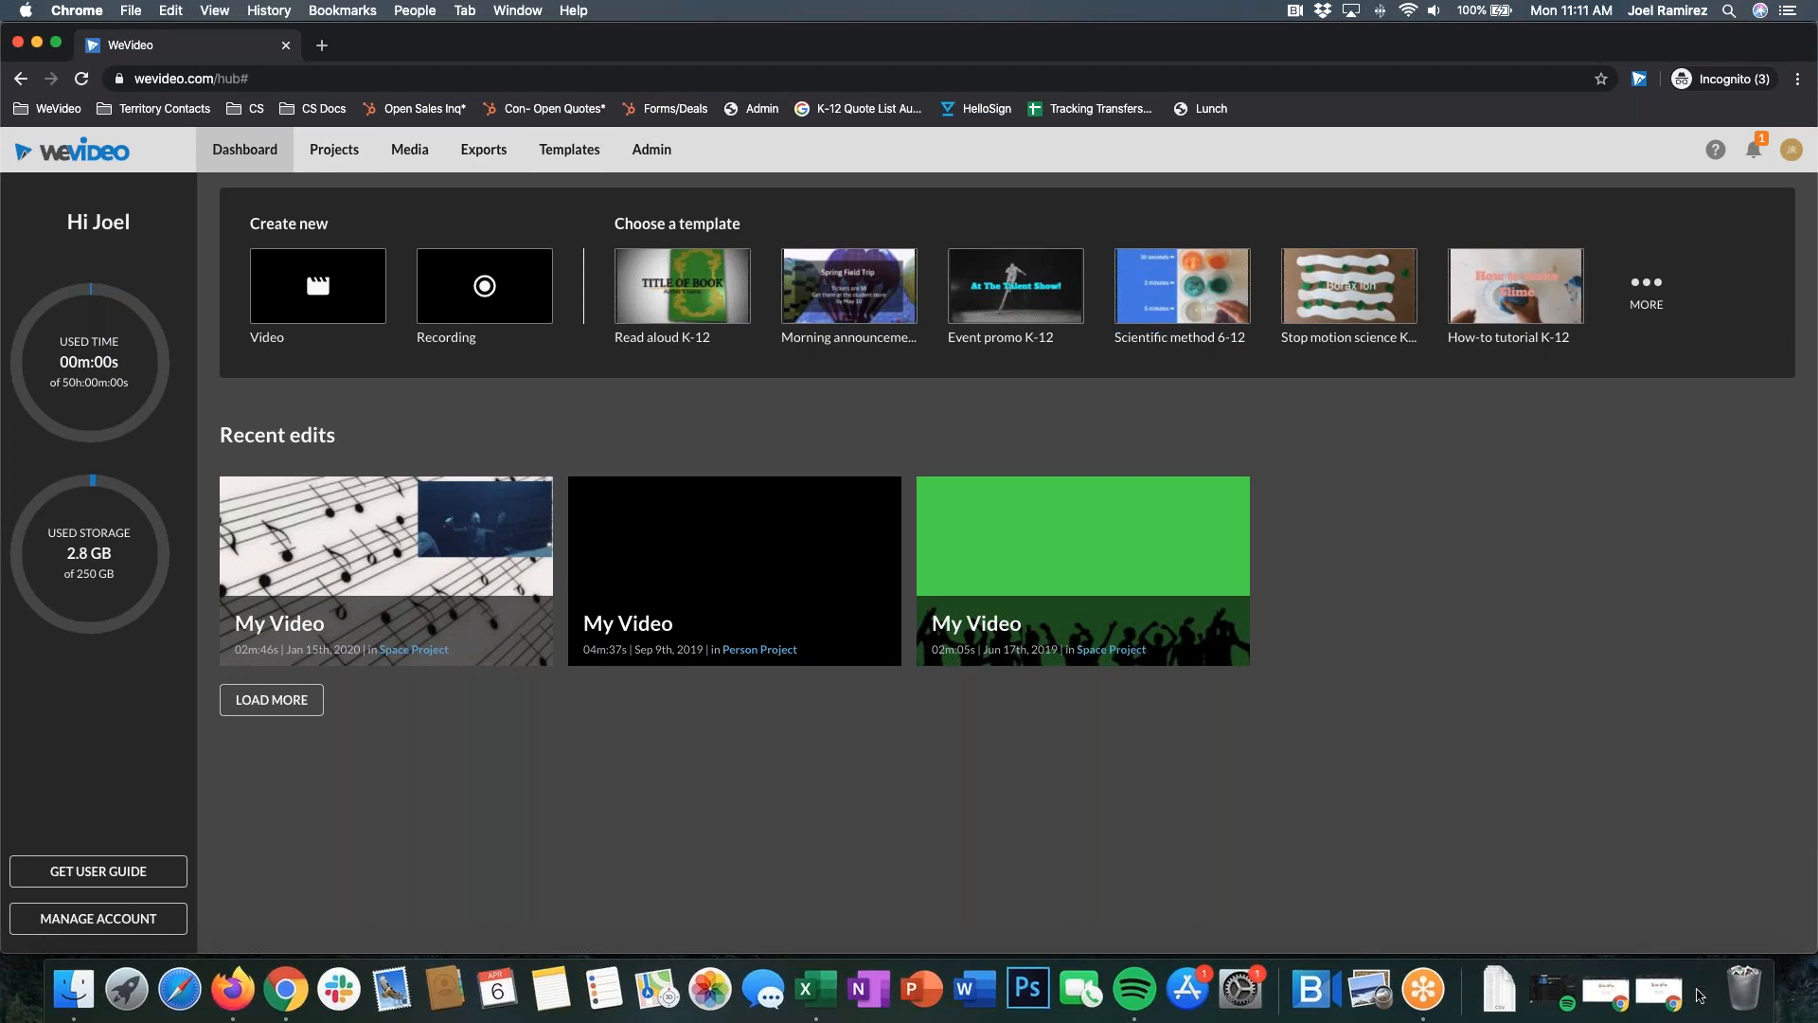
pyautogui.click(1701, 996)
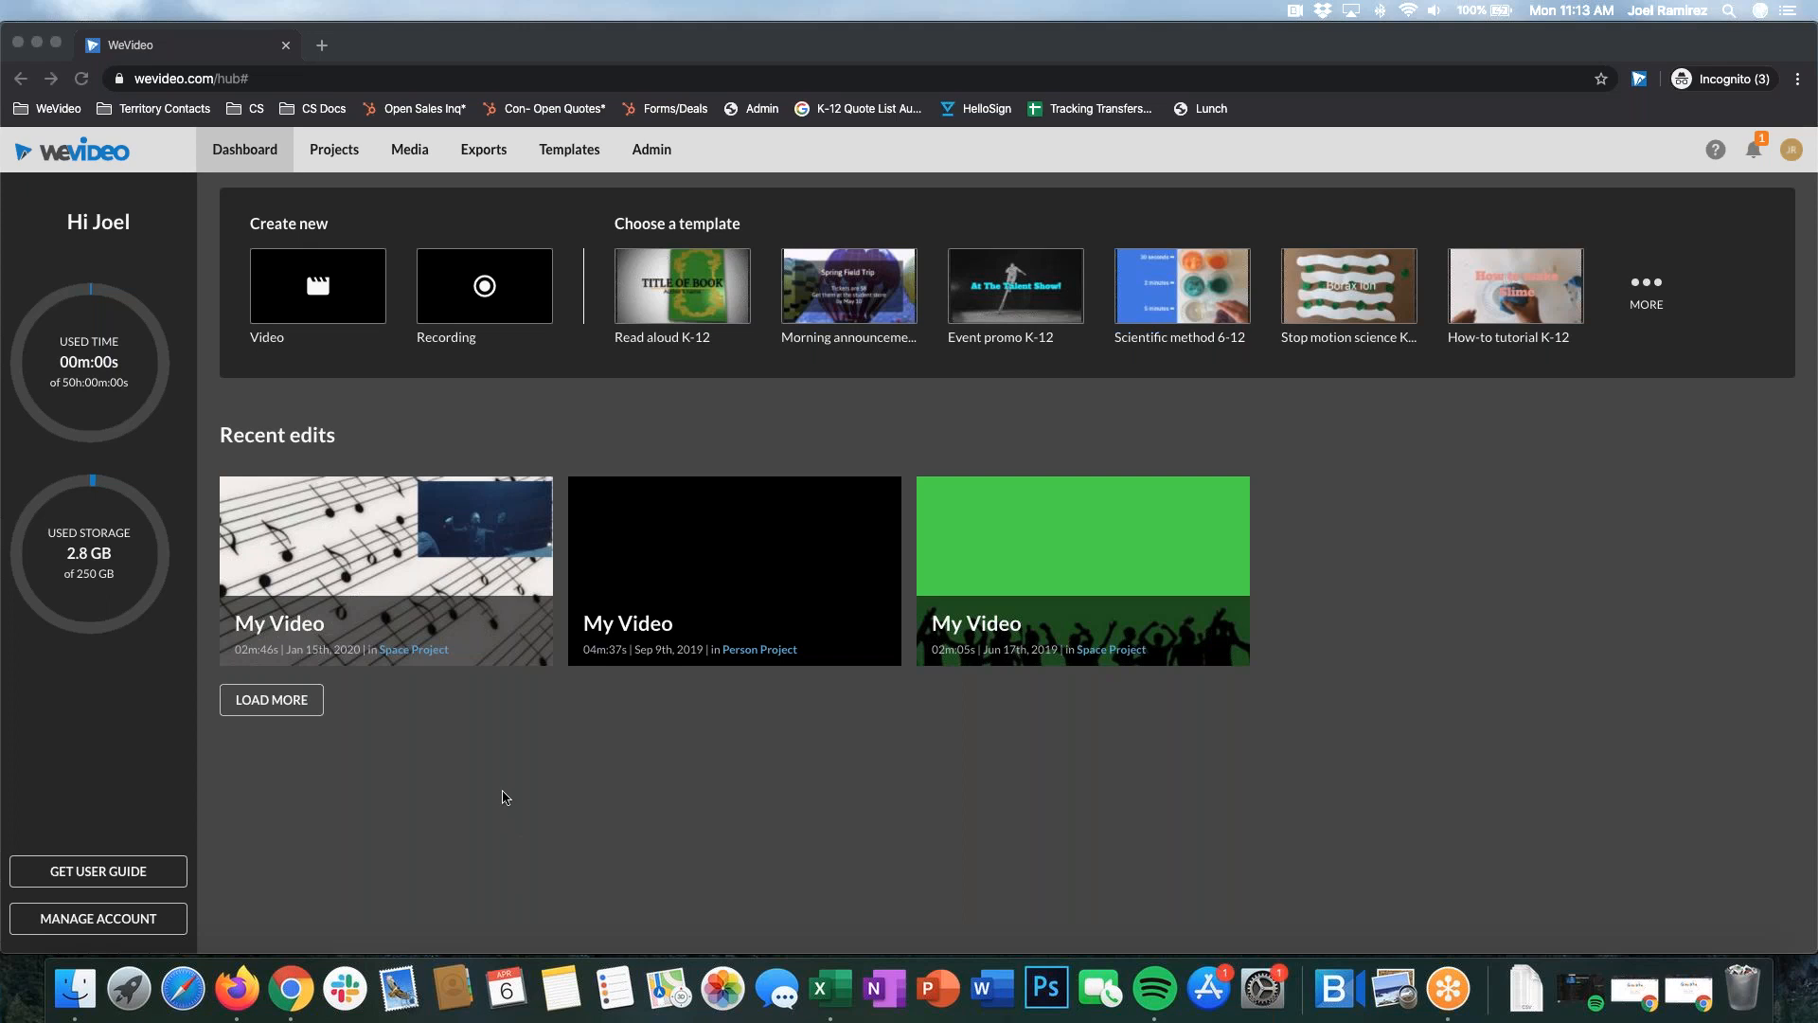
# Step: Open the Student role's settings in the owner administration and go to its export destinations
pyautogui.click(514, 379)
pyautogui.click(658, 152)
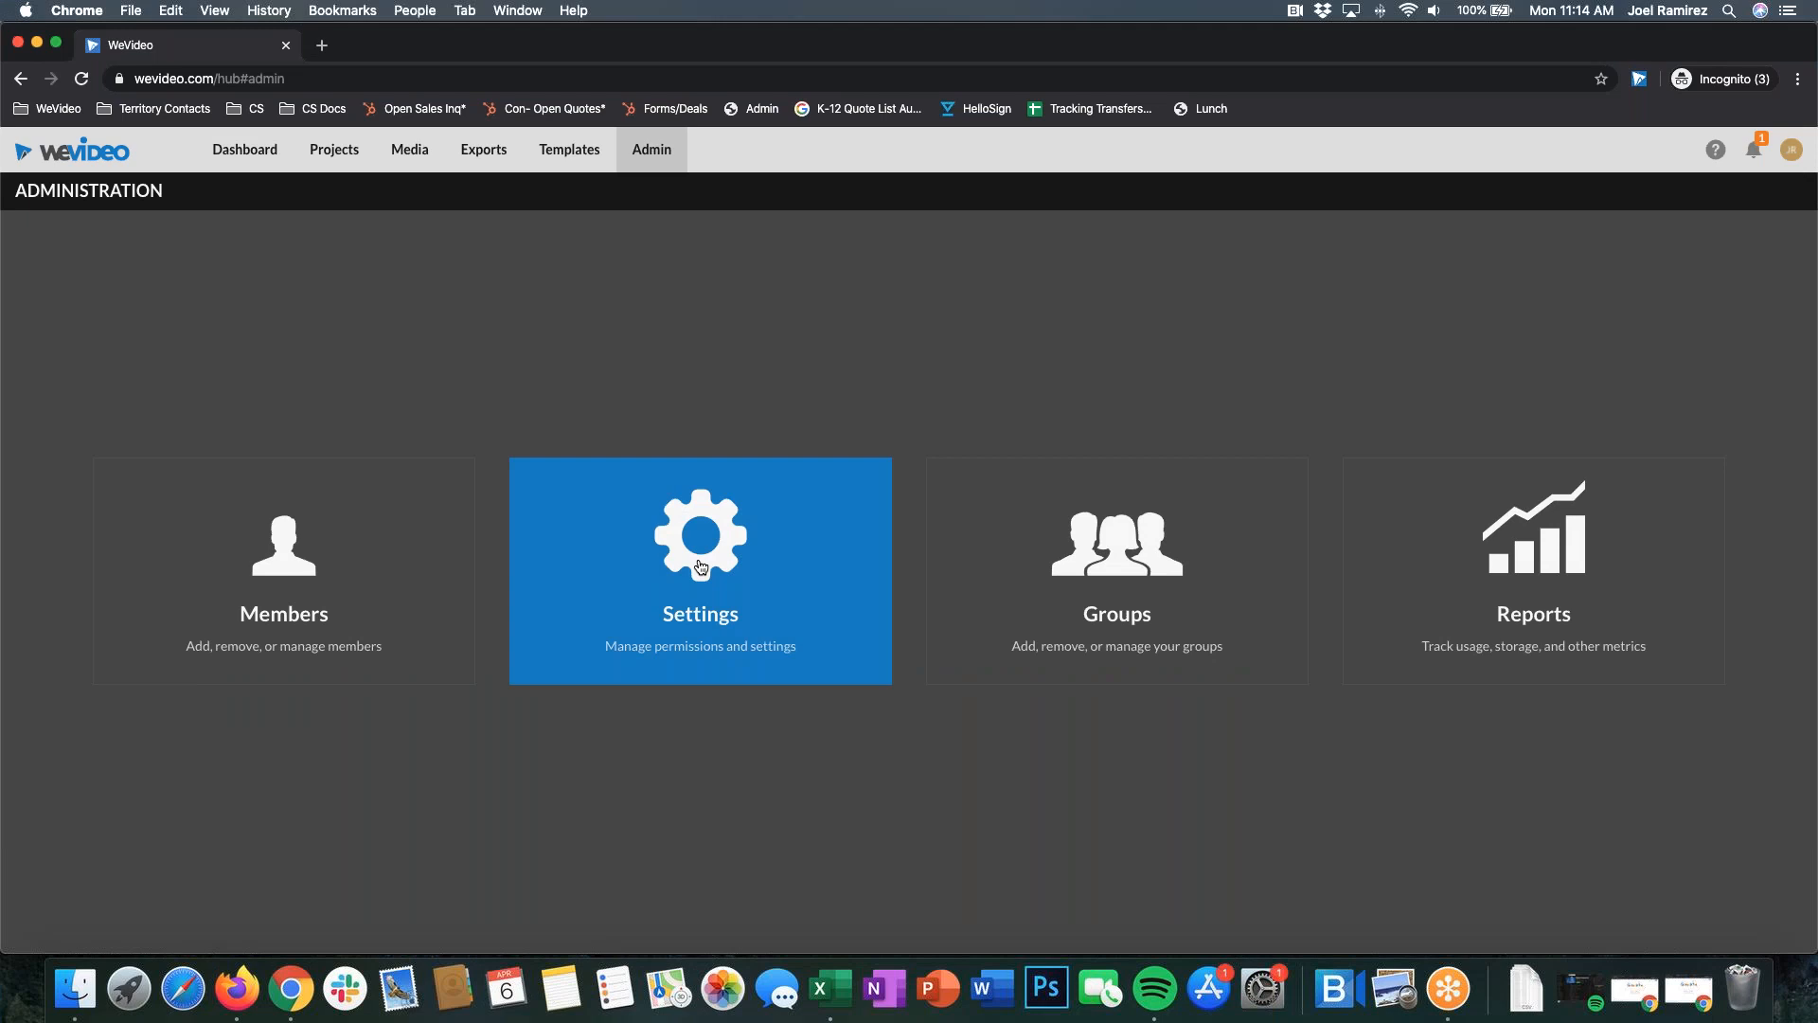
pyautogui.click(701, 559)
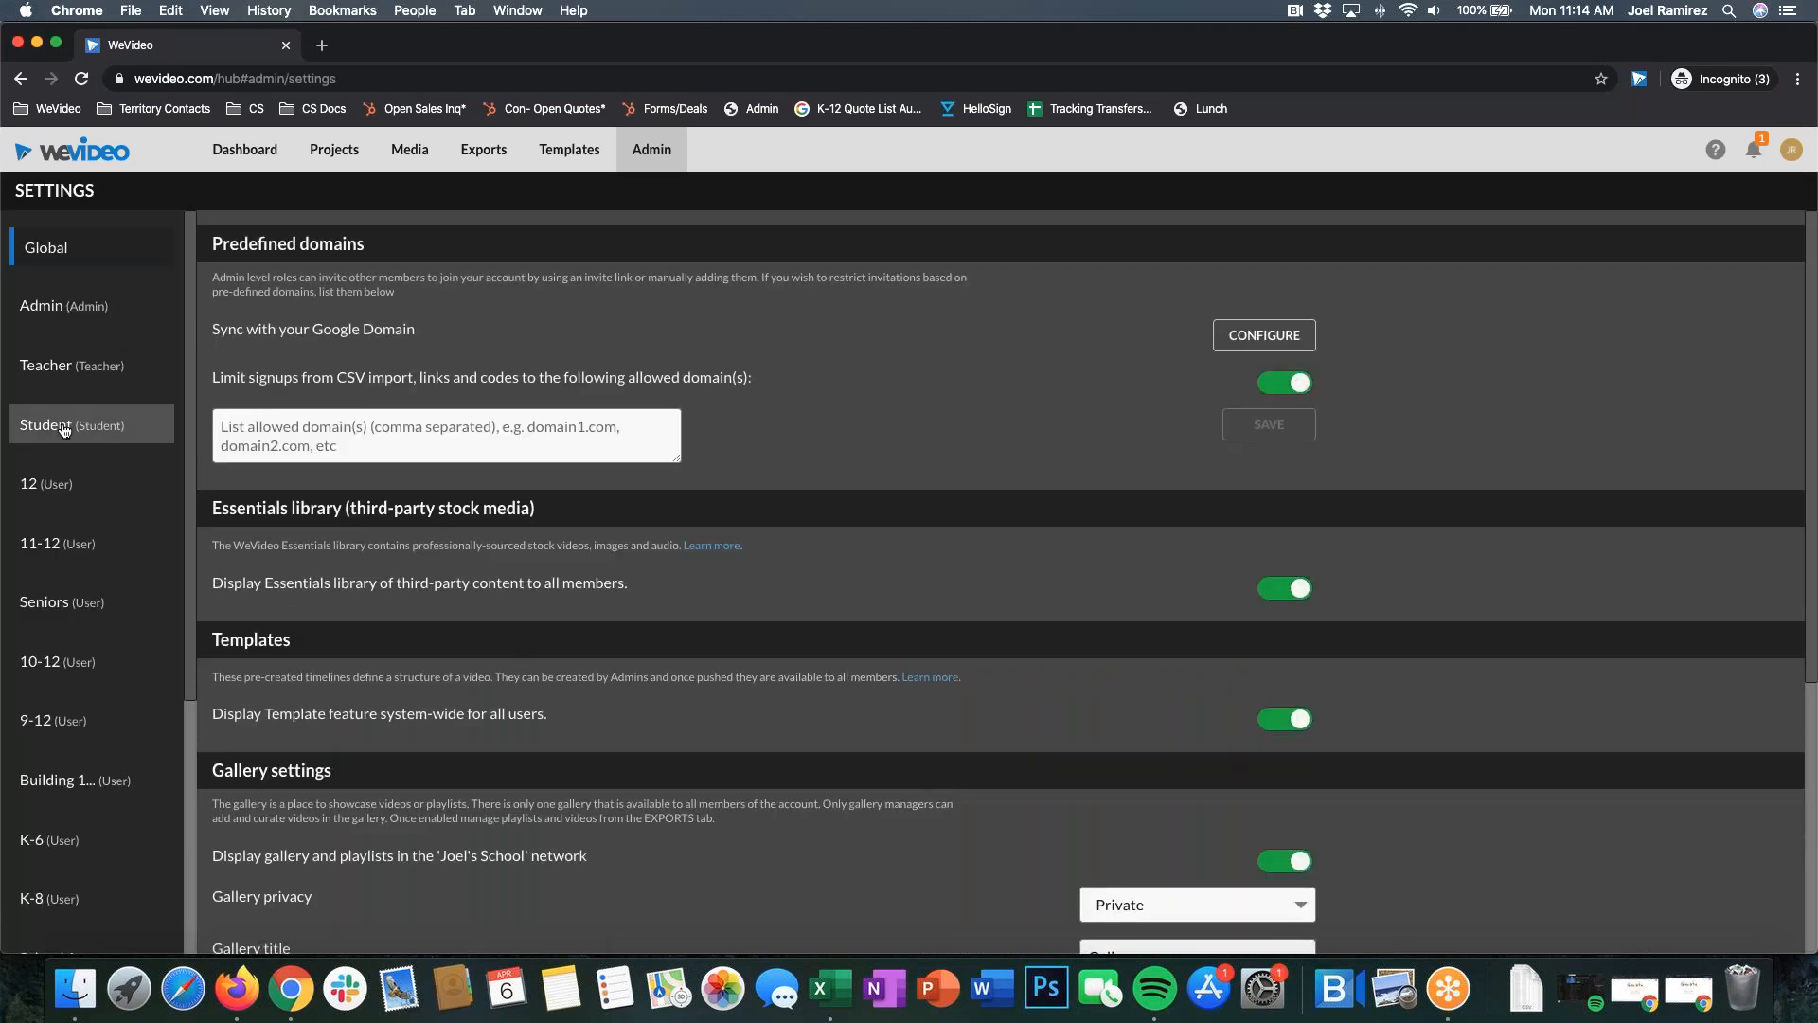
pyautogui.click(63, 430)
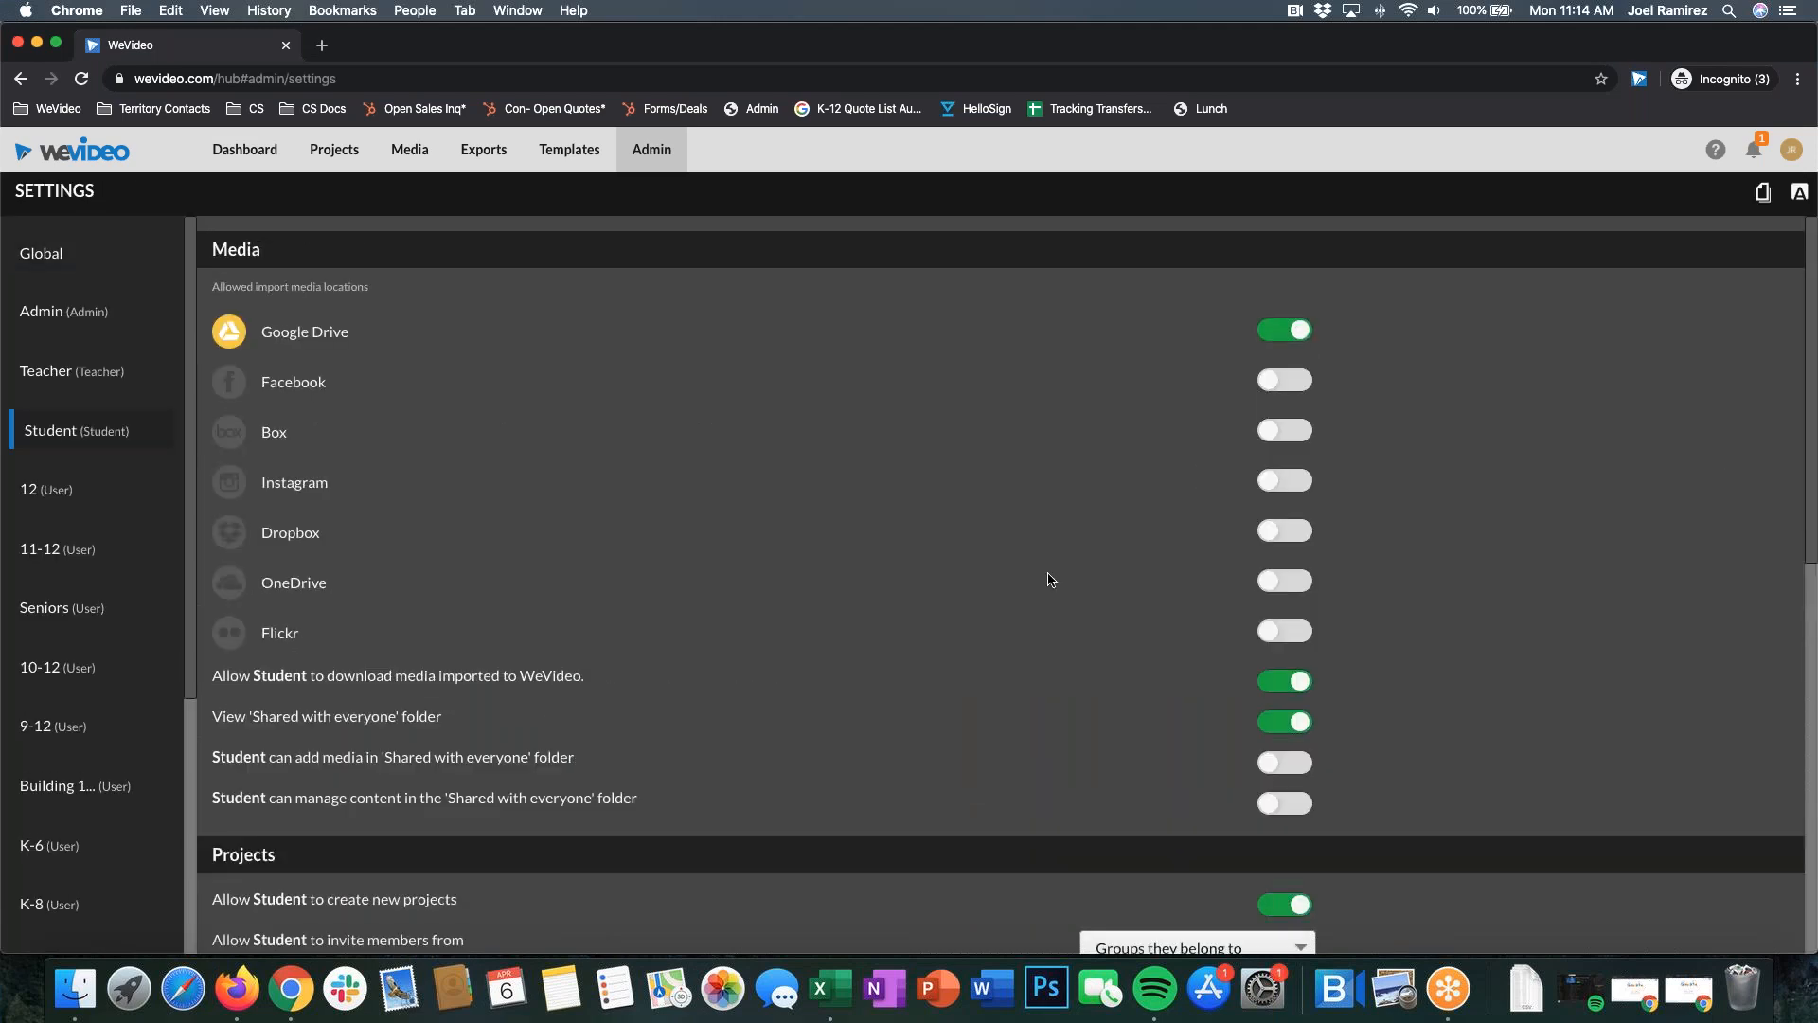
pyautogui.scroll(-10, 1051, 579)
# Step: Enable YouTube as an export destination for the Student role, disable it again, and return to the dashboard
pyautogui.click(1278, 595)
pyautogui.moveTo(425, 462); pyautogui.dragTo(275, 457)
pyautogui.click(182, 479)
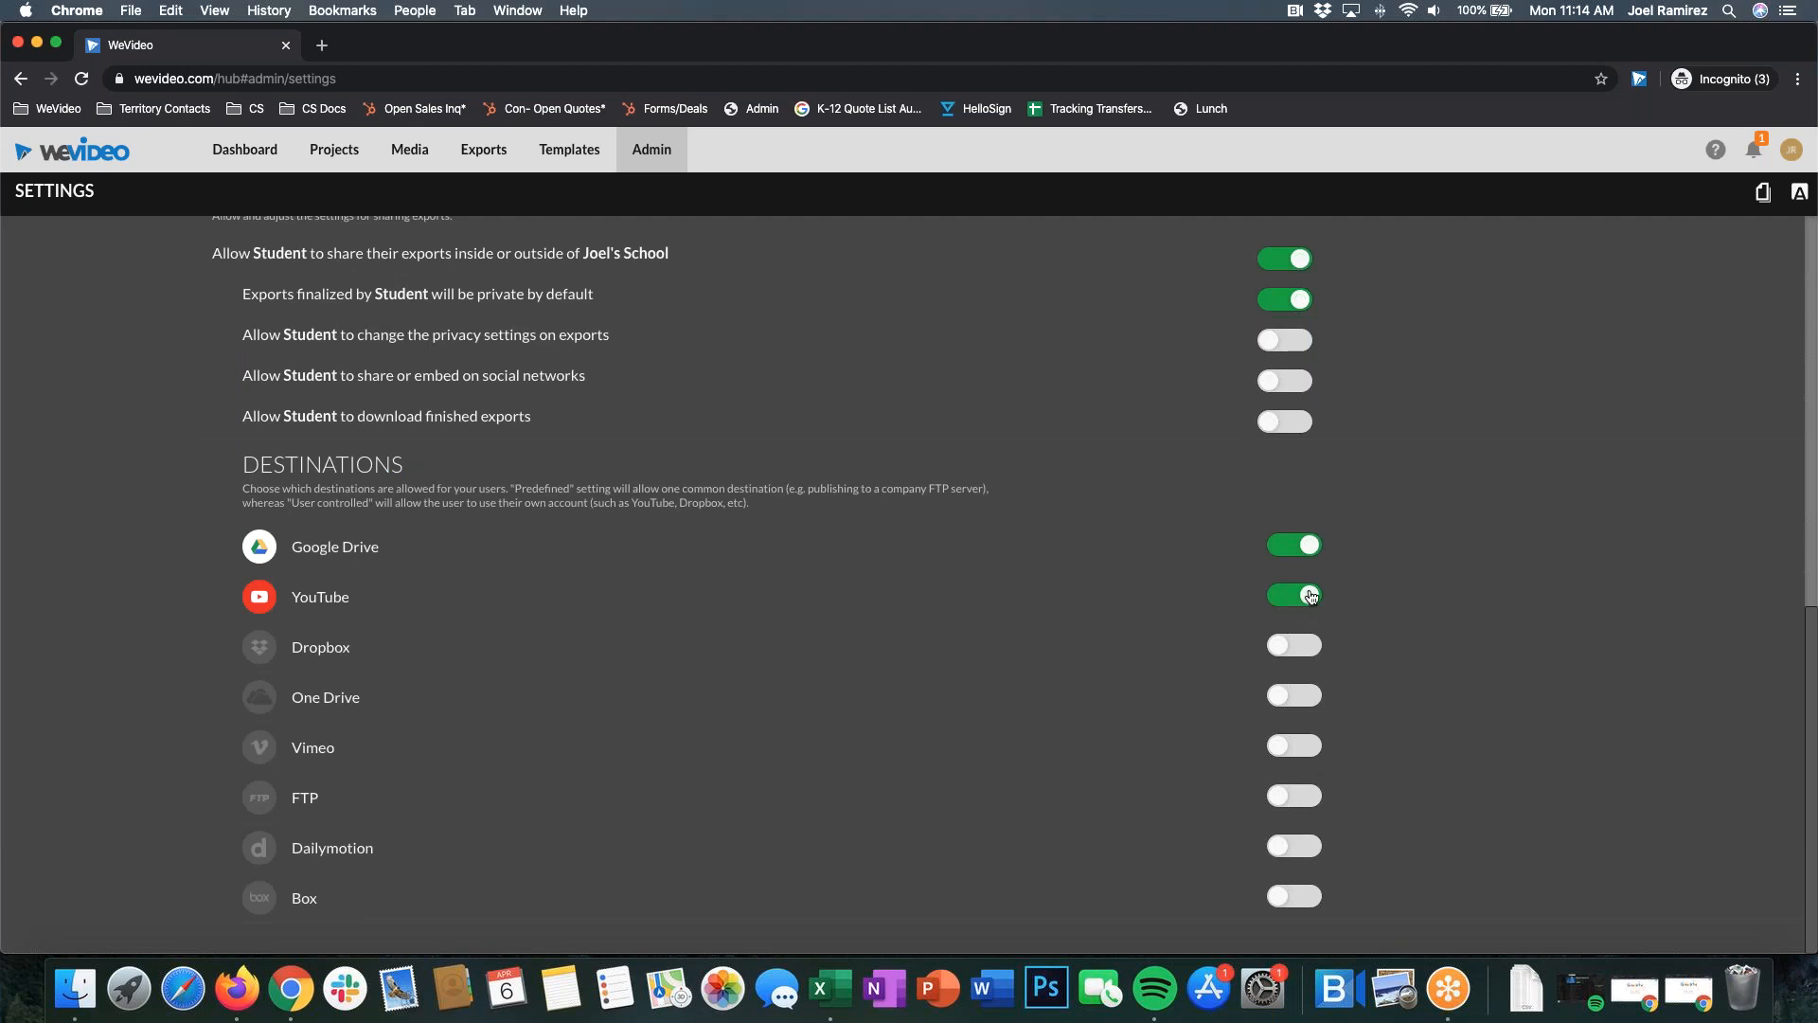
pyautogui.click(1310, 596)
pyautogui.scroll(10, 851, 598)
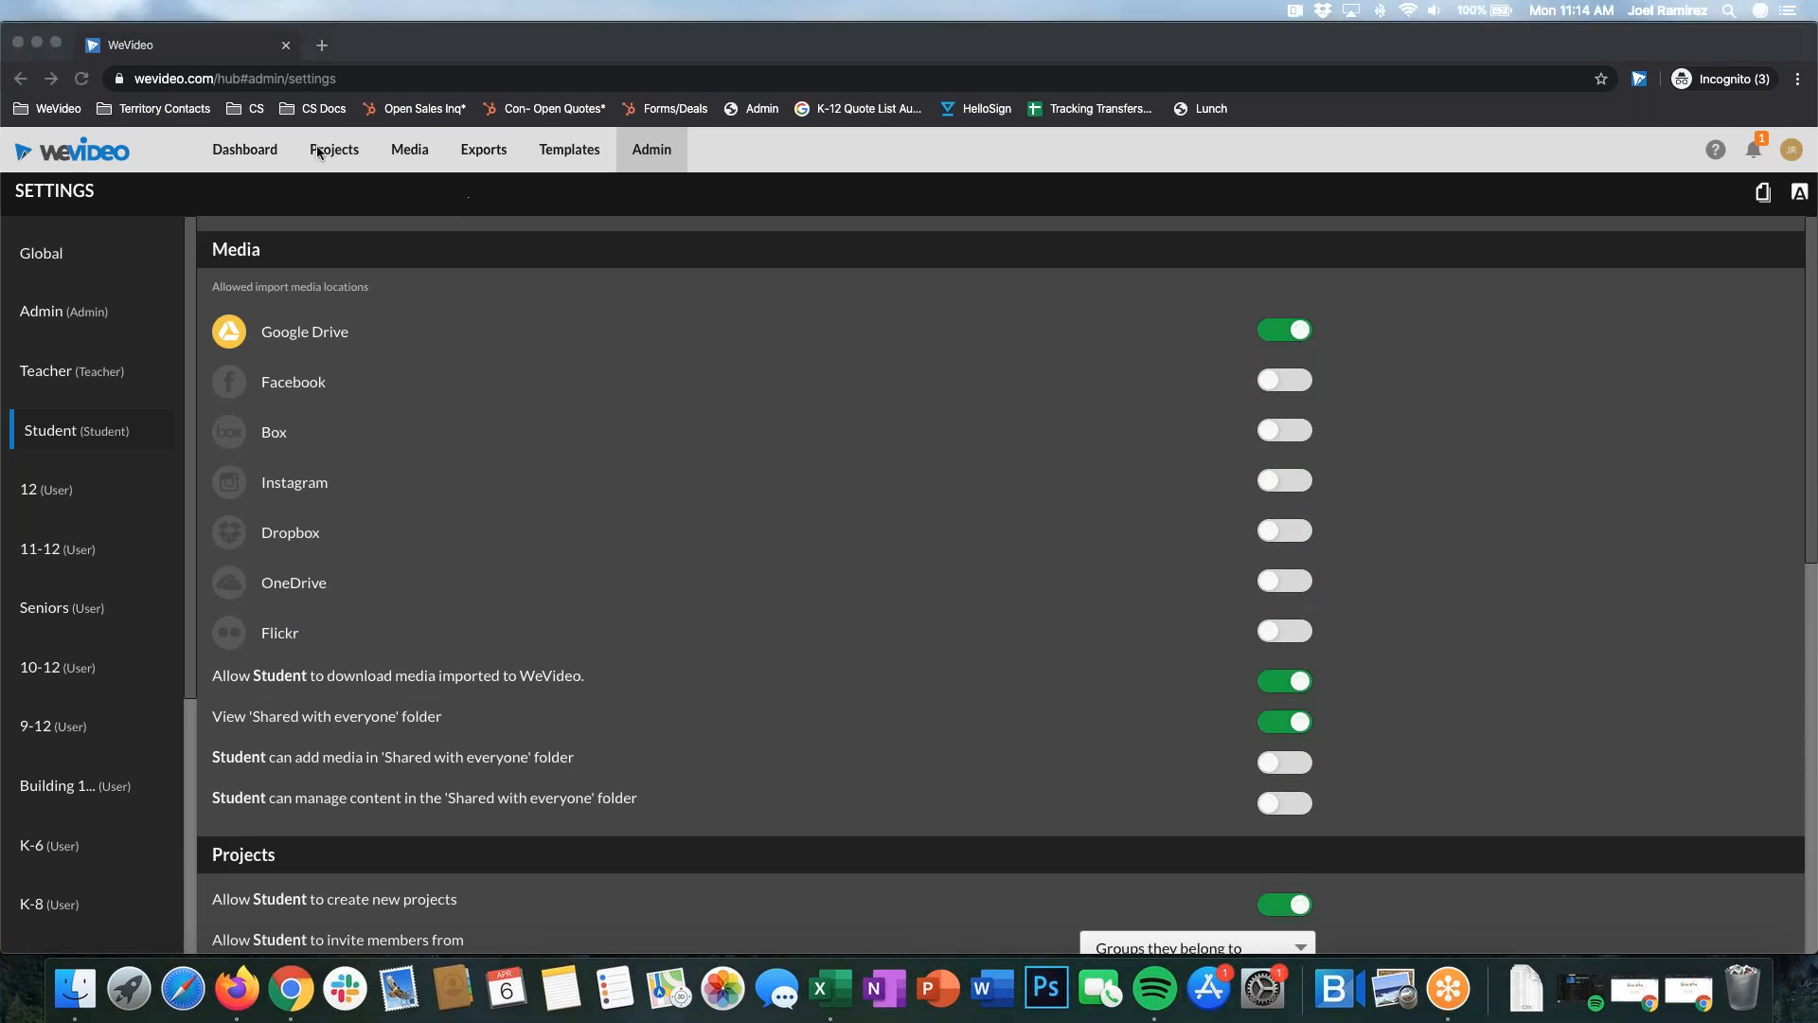
pyautogui.click(213, 149)
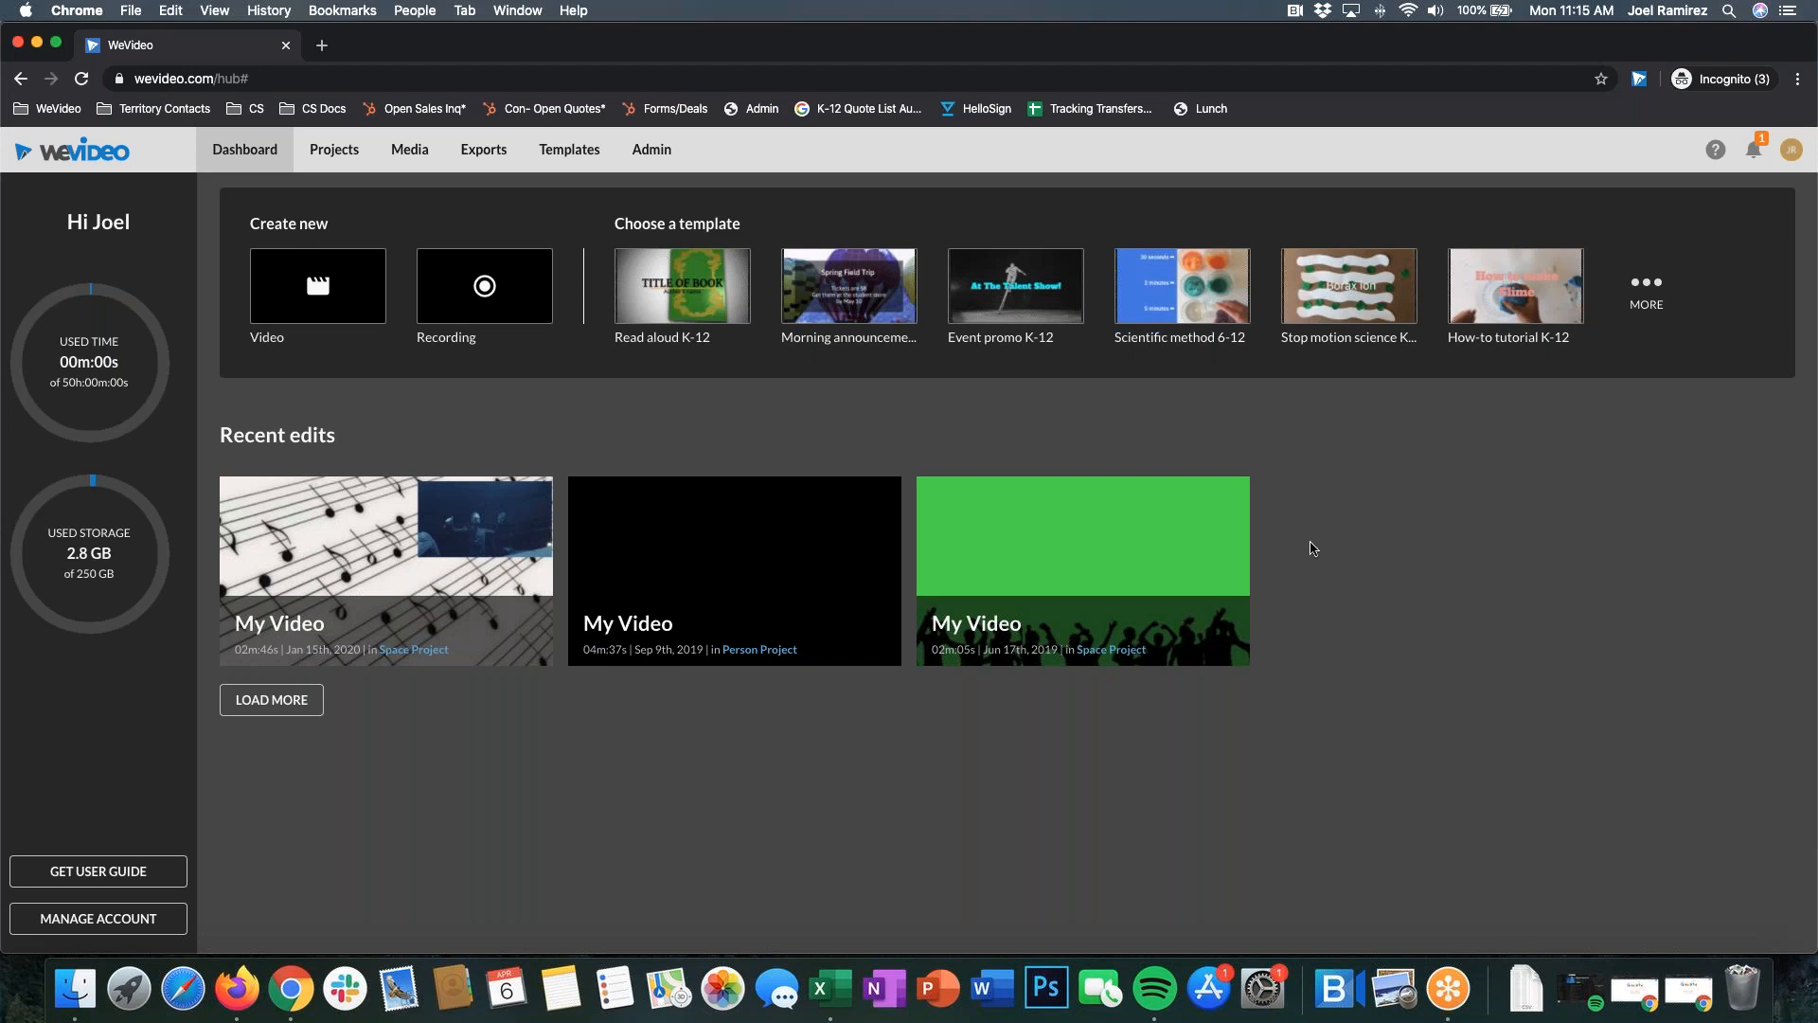
# Step: Switch to the teacher account in Firefox, open the History P1 group and show the actions available for Student 1
pyautogui.hotkey('ctrl', 'Right')
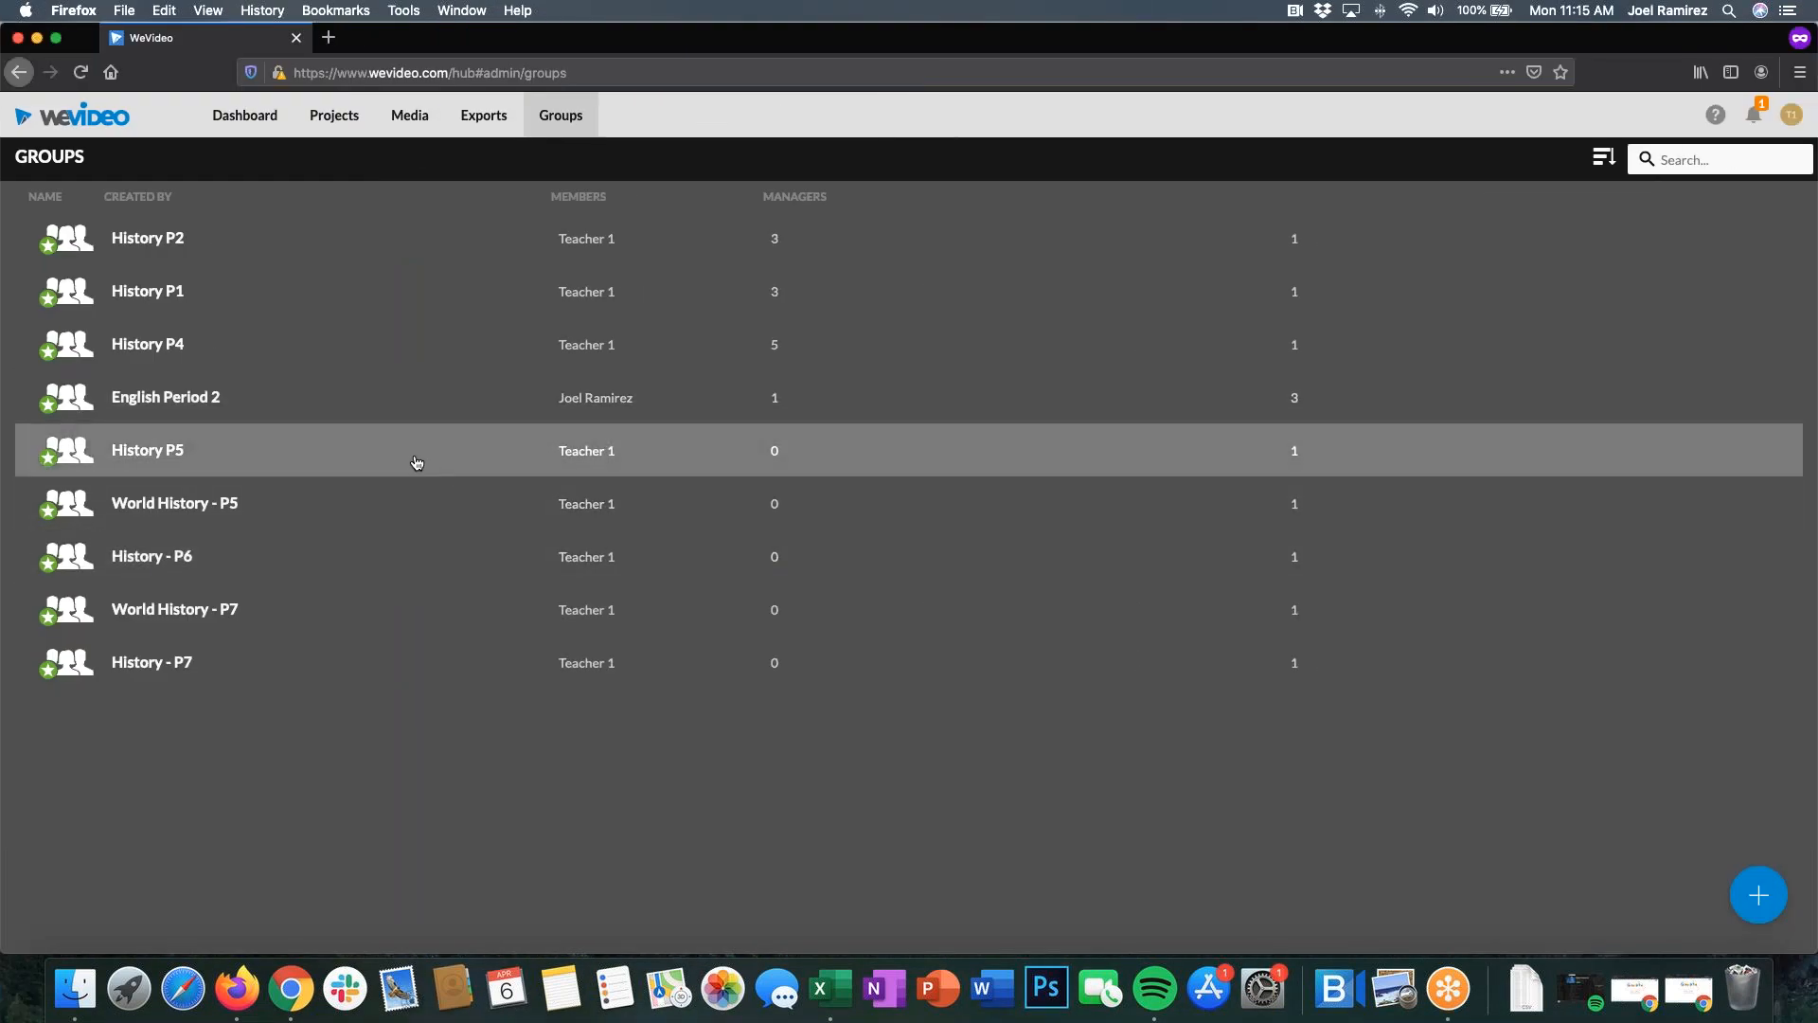
pyautogui.click(291, 300)
pyautogui.click(183, 293)
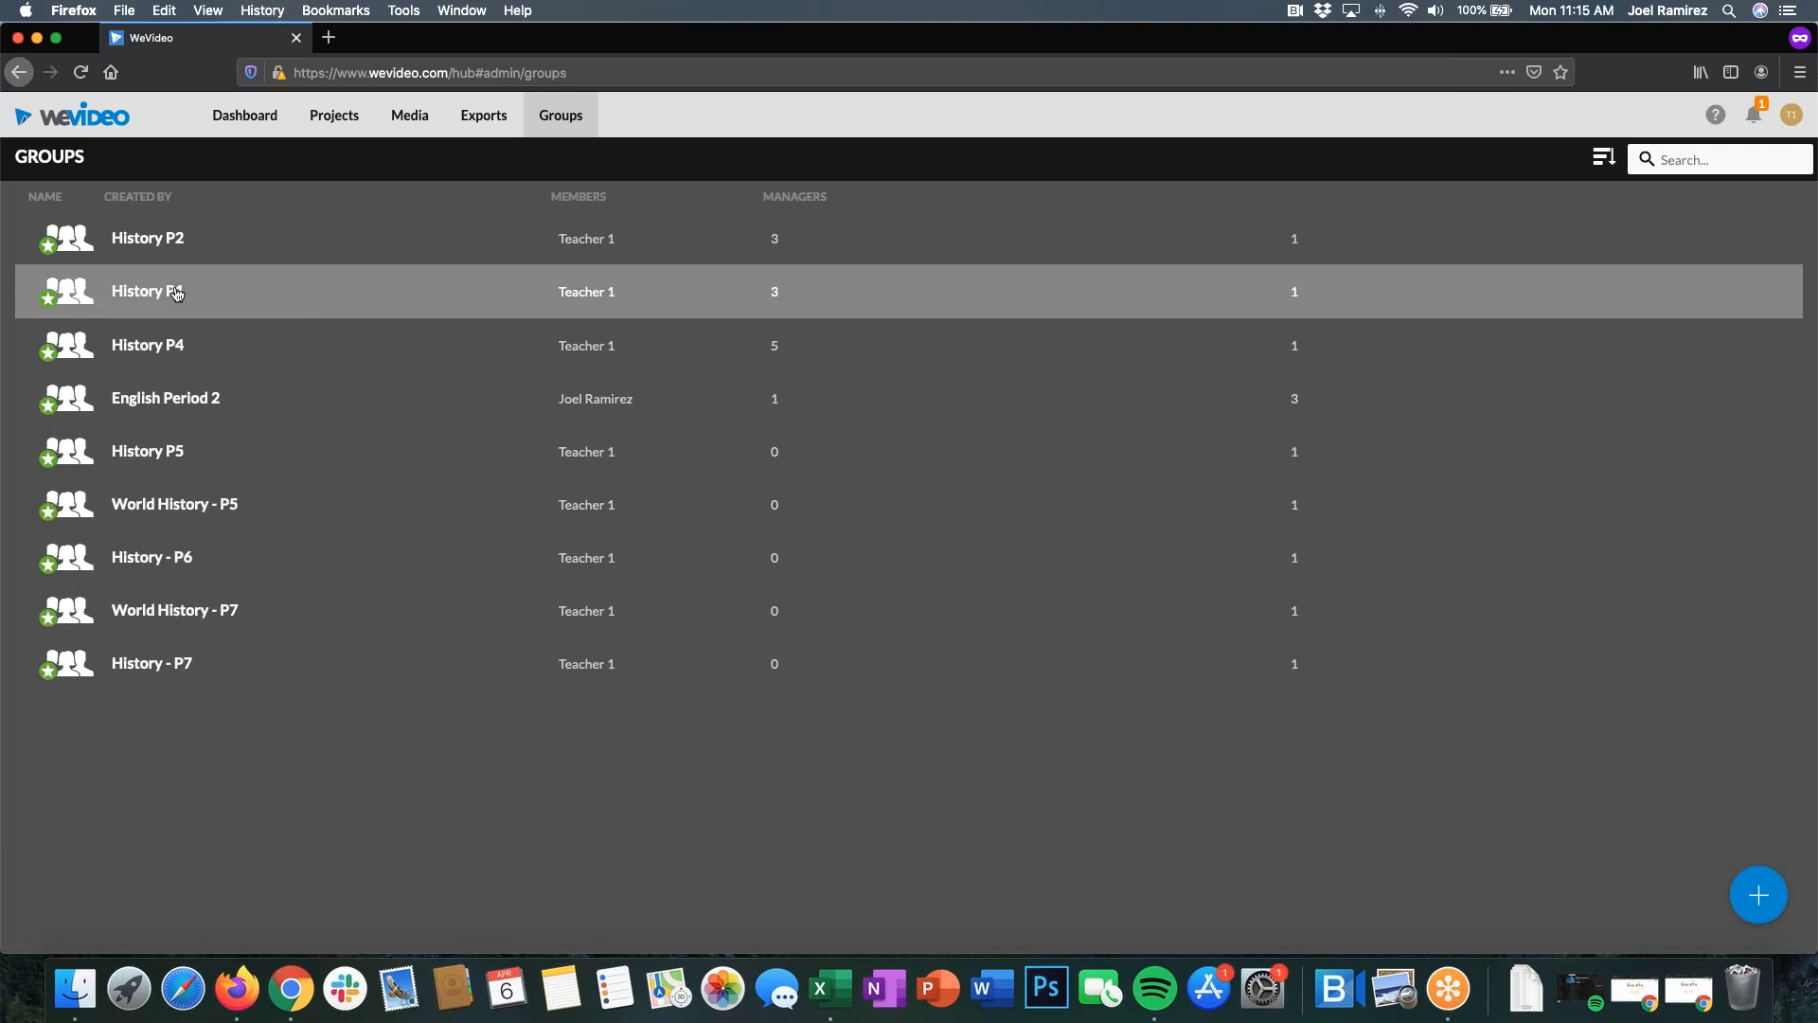
pyautogui.rightClick(368, 398)
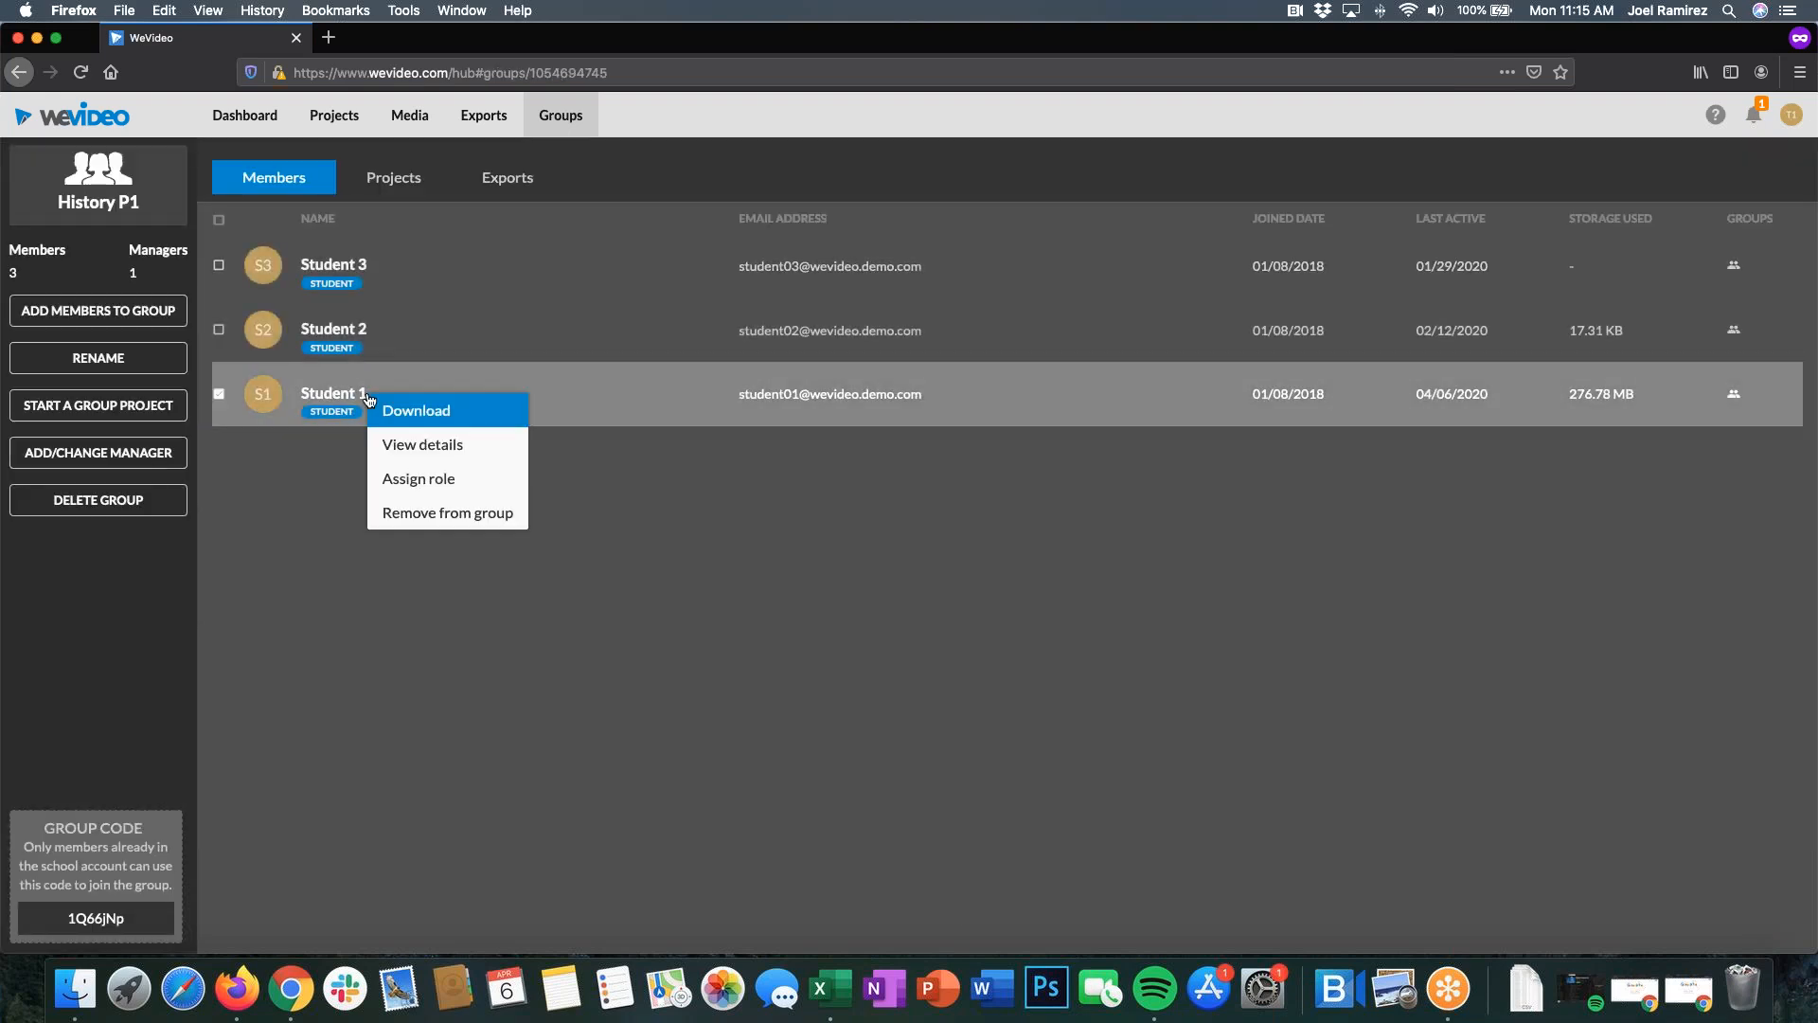
pyautogui.click(297, 551)
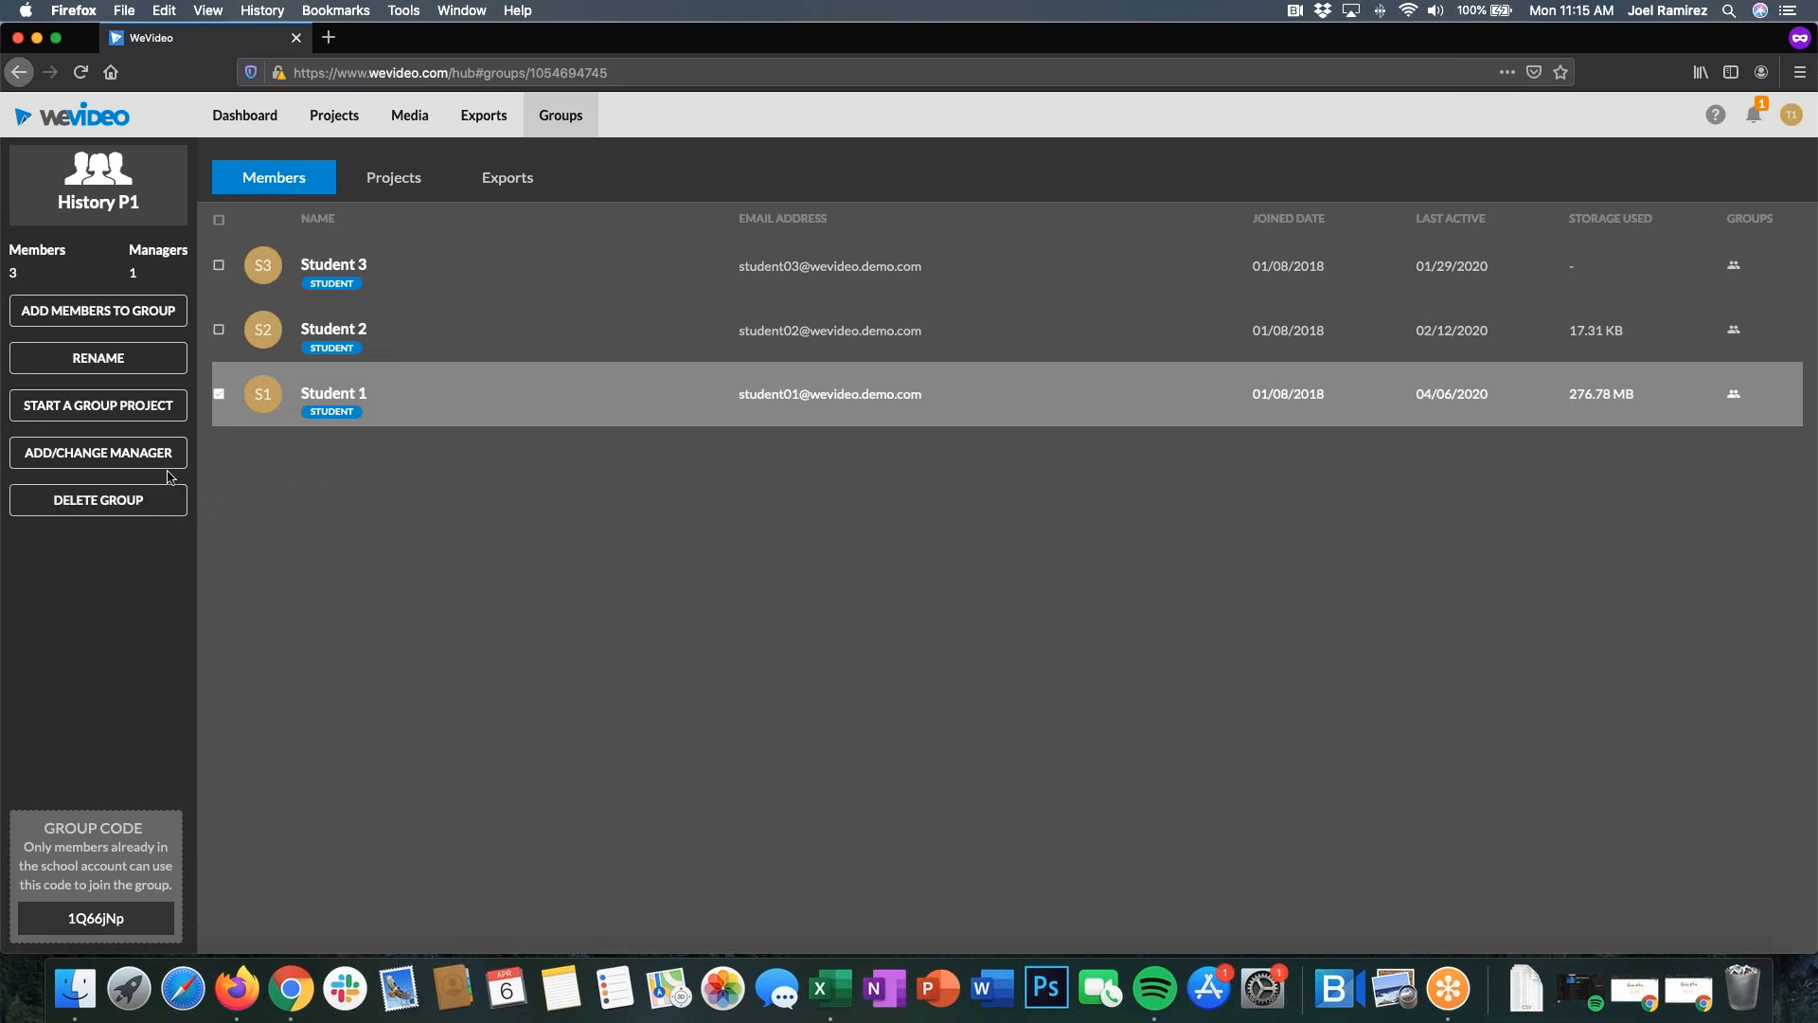
# Step: View the Edit managers dialog for History P1 without changing it, and deselect Student 1 in the member list
pyautogui.click(98, 458)
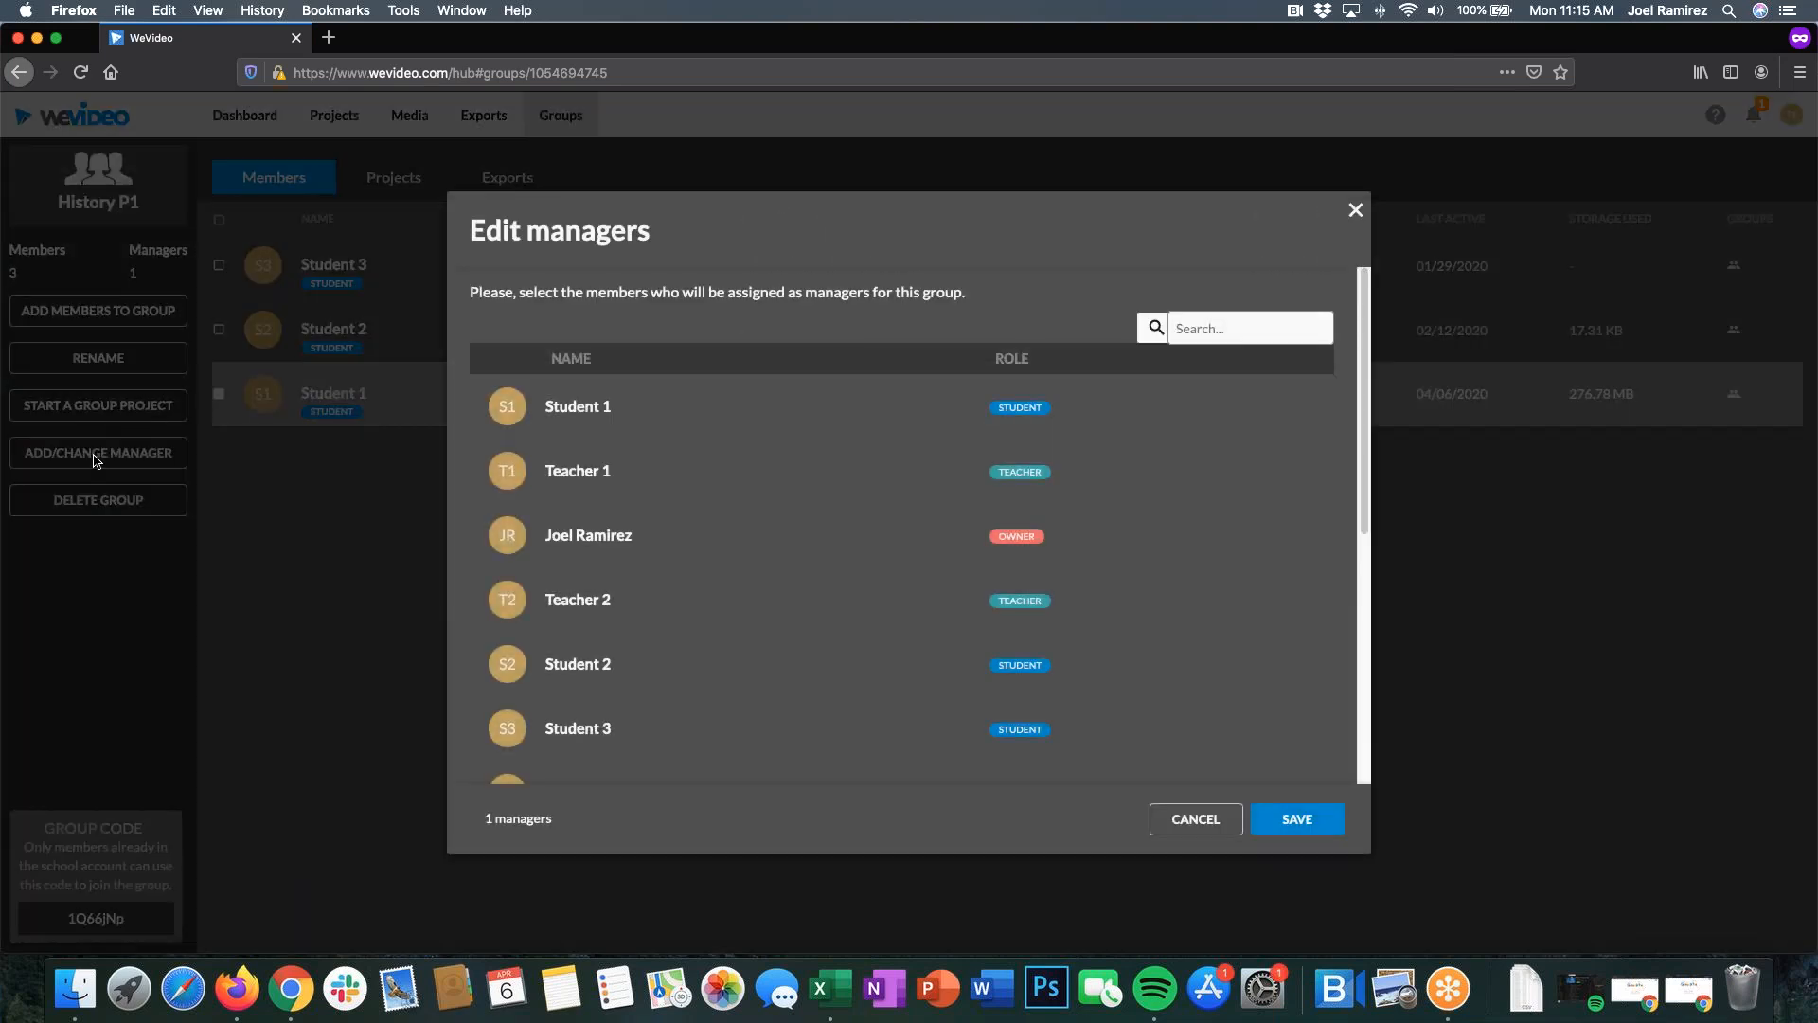
pyautogui.click(1355, 210)
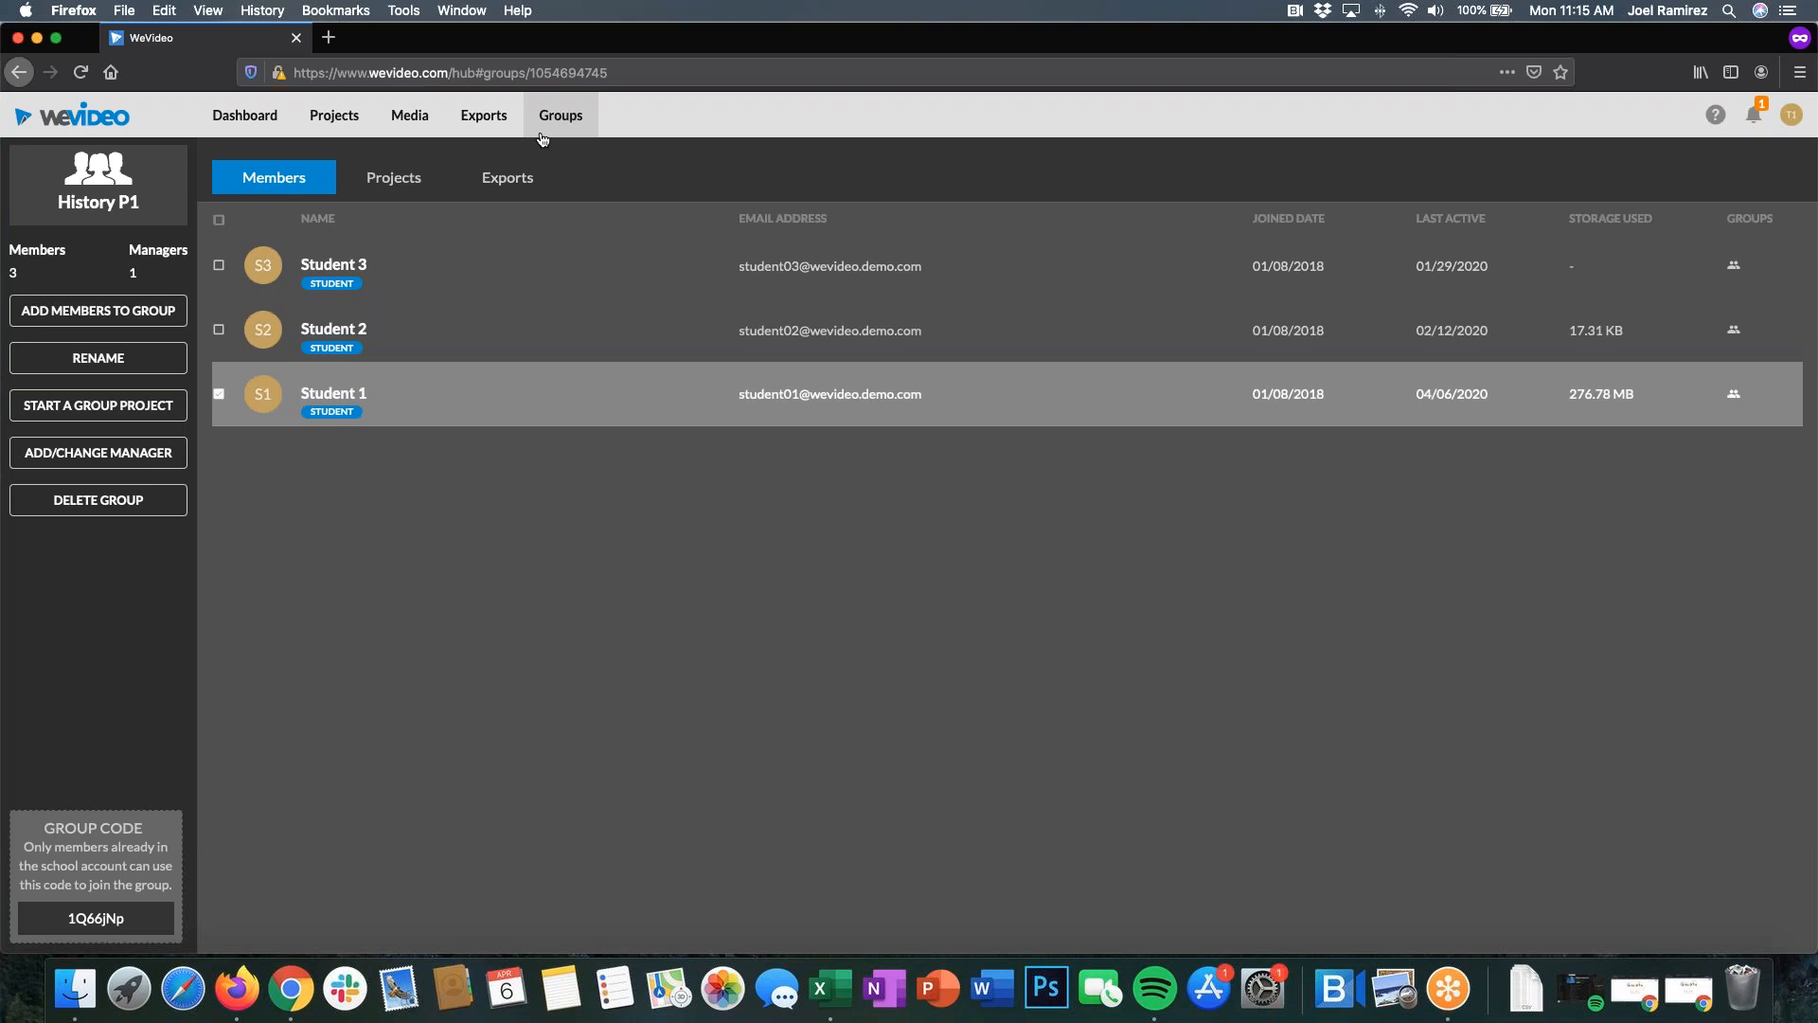
pyautogui.click(218, 394)
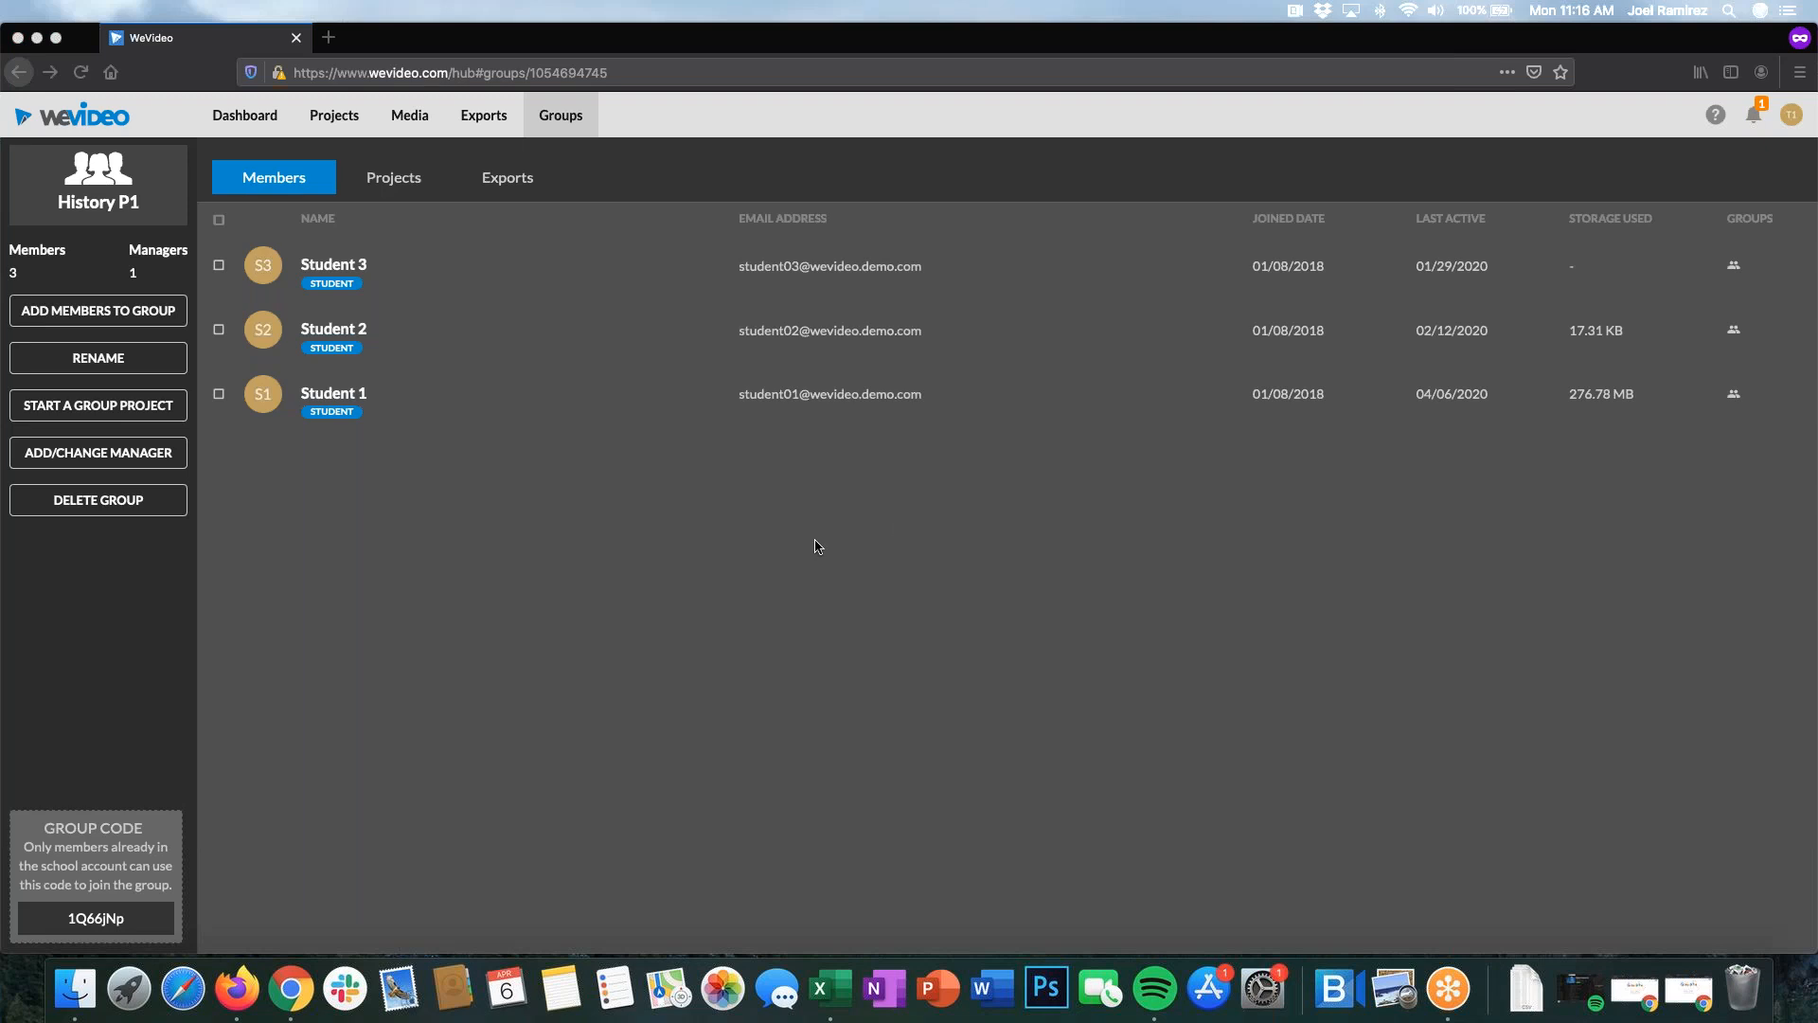
pyautogui.click(252, 123)
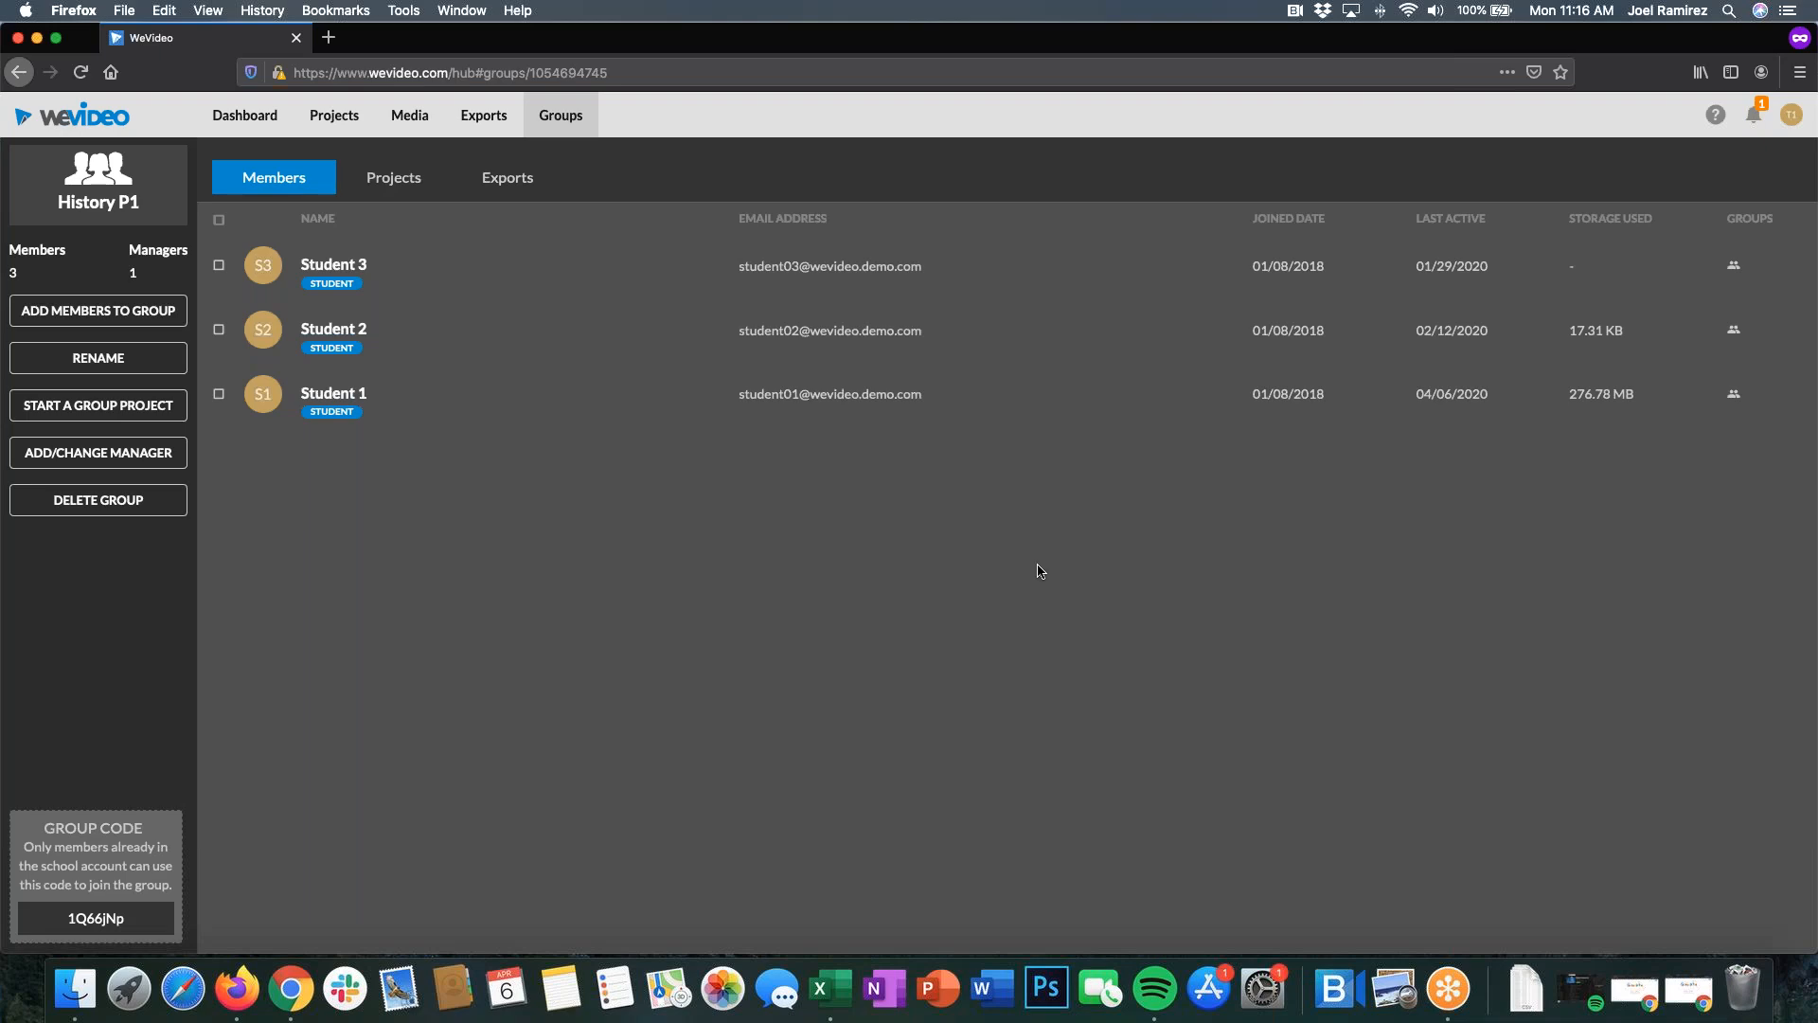
# Step: Switch to the WeVideo webinars page in Chrome and look over the Account set up sessions for Owners and Admins
pyautogui.hotkey('ctrl', 'Left')
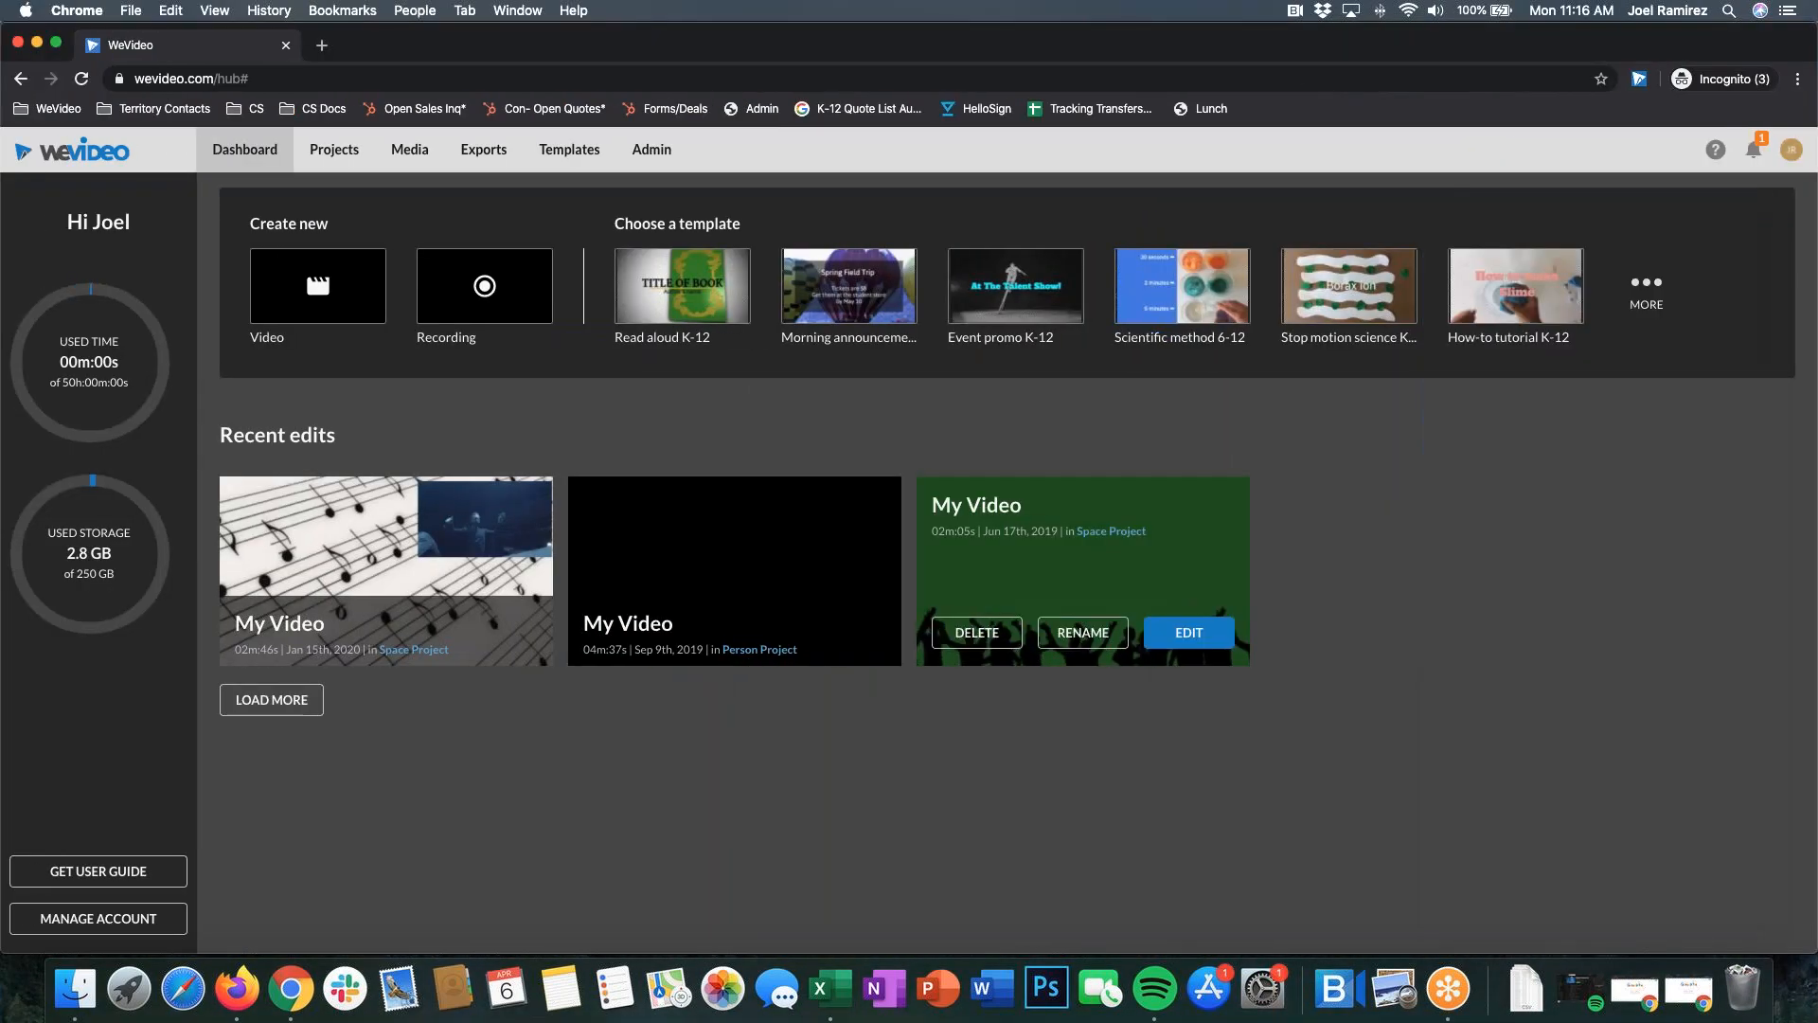
pyautogui.hotkey('ctrl', 'Left')
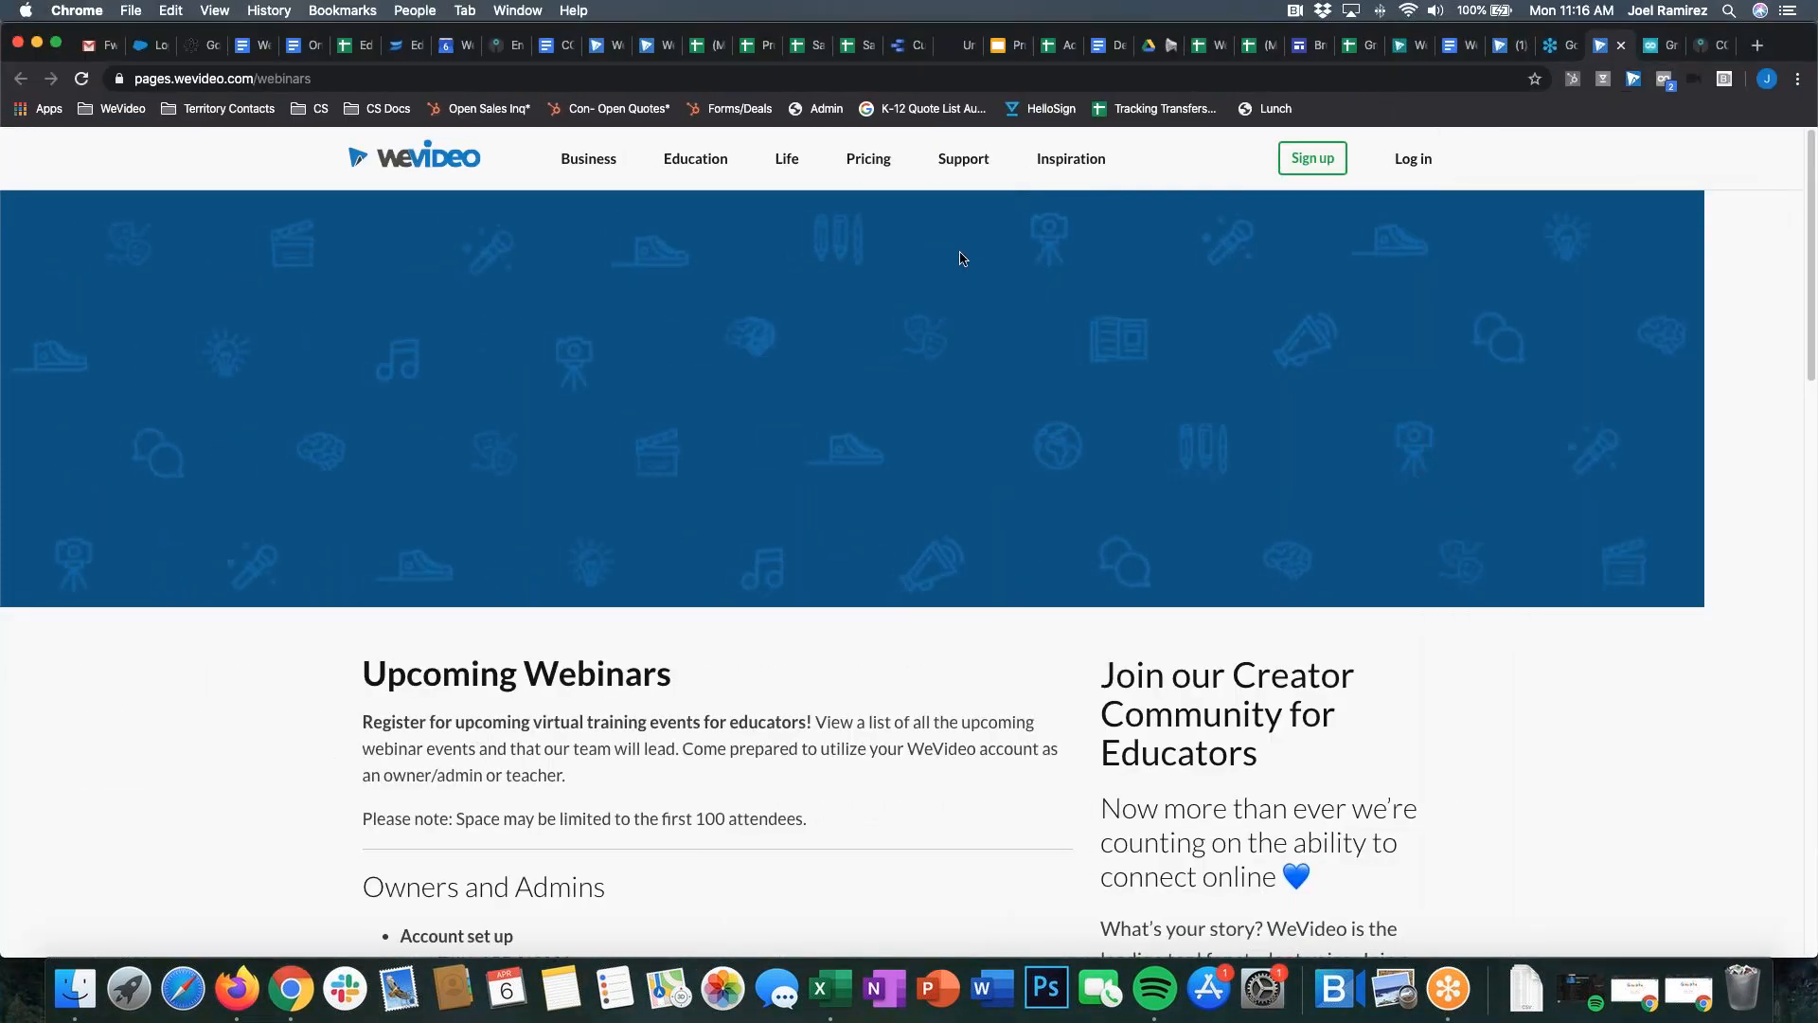
pyautogui.scroll(-3, 958, 260)
pyautogui.scroll(1, 958, 262)
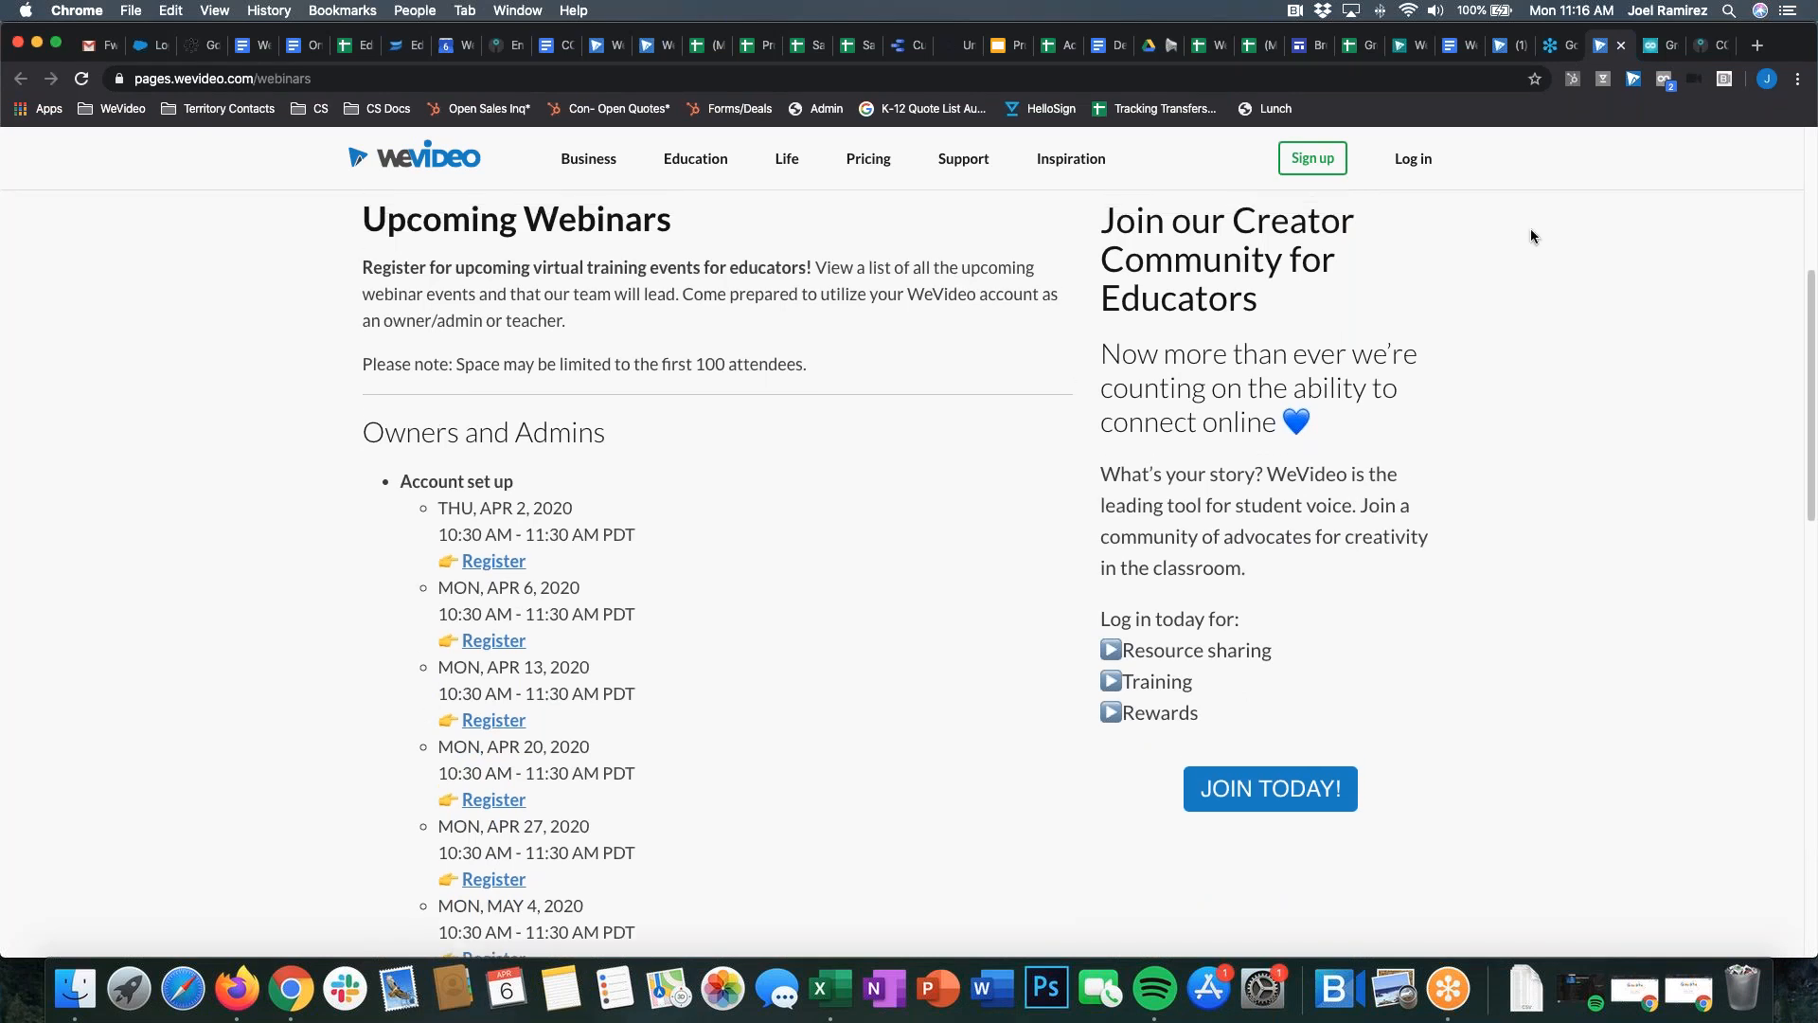
pyautogui.click(1530, 226)
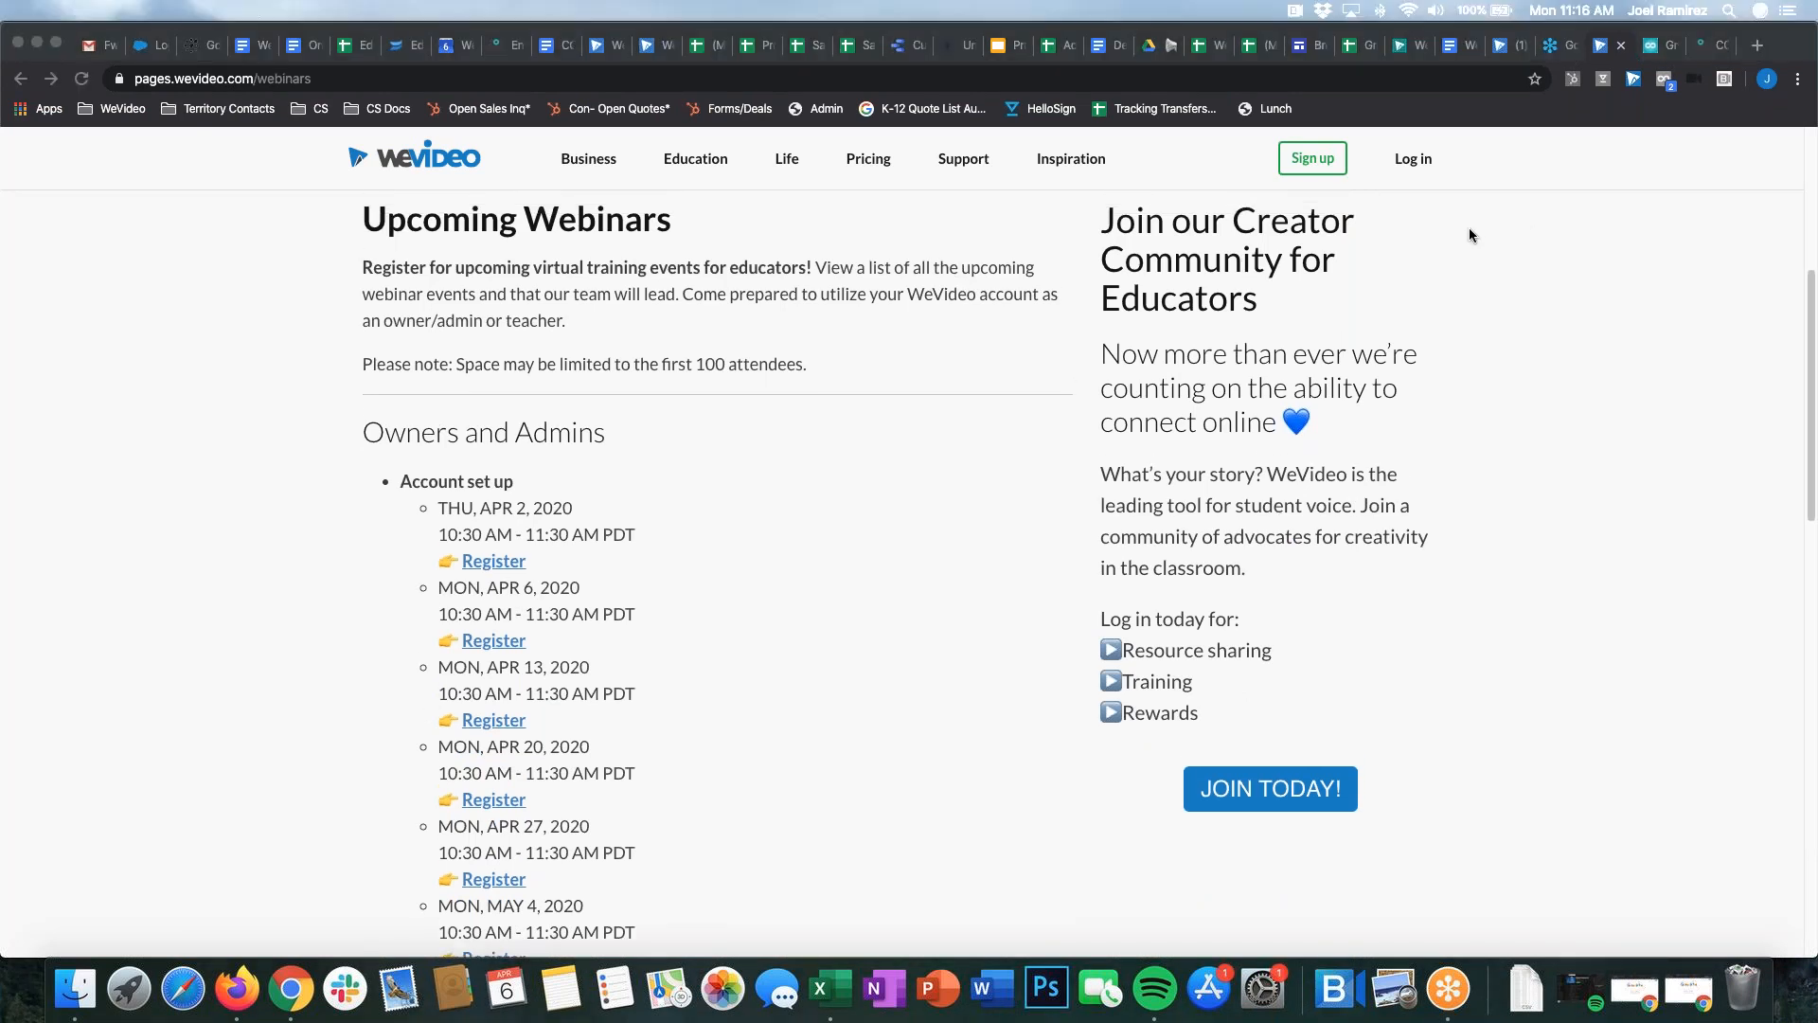
pyautogui.scroll(-6, 919, 480)
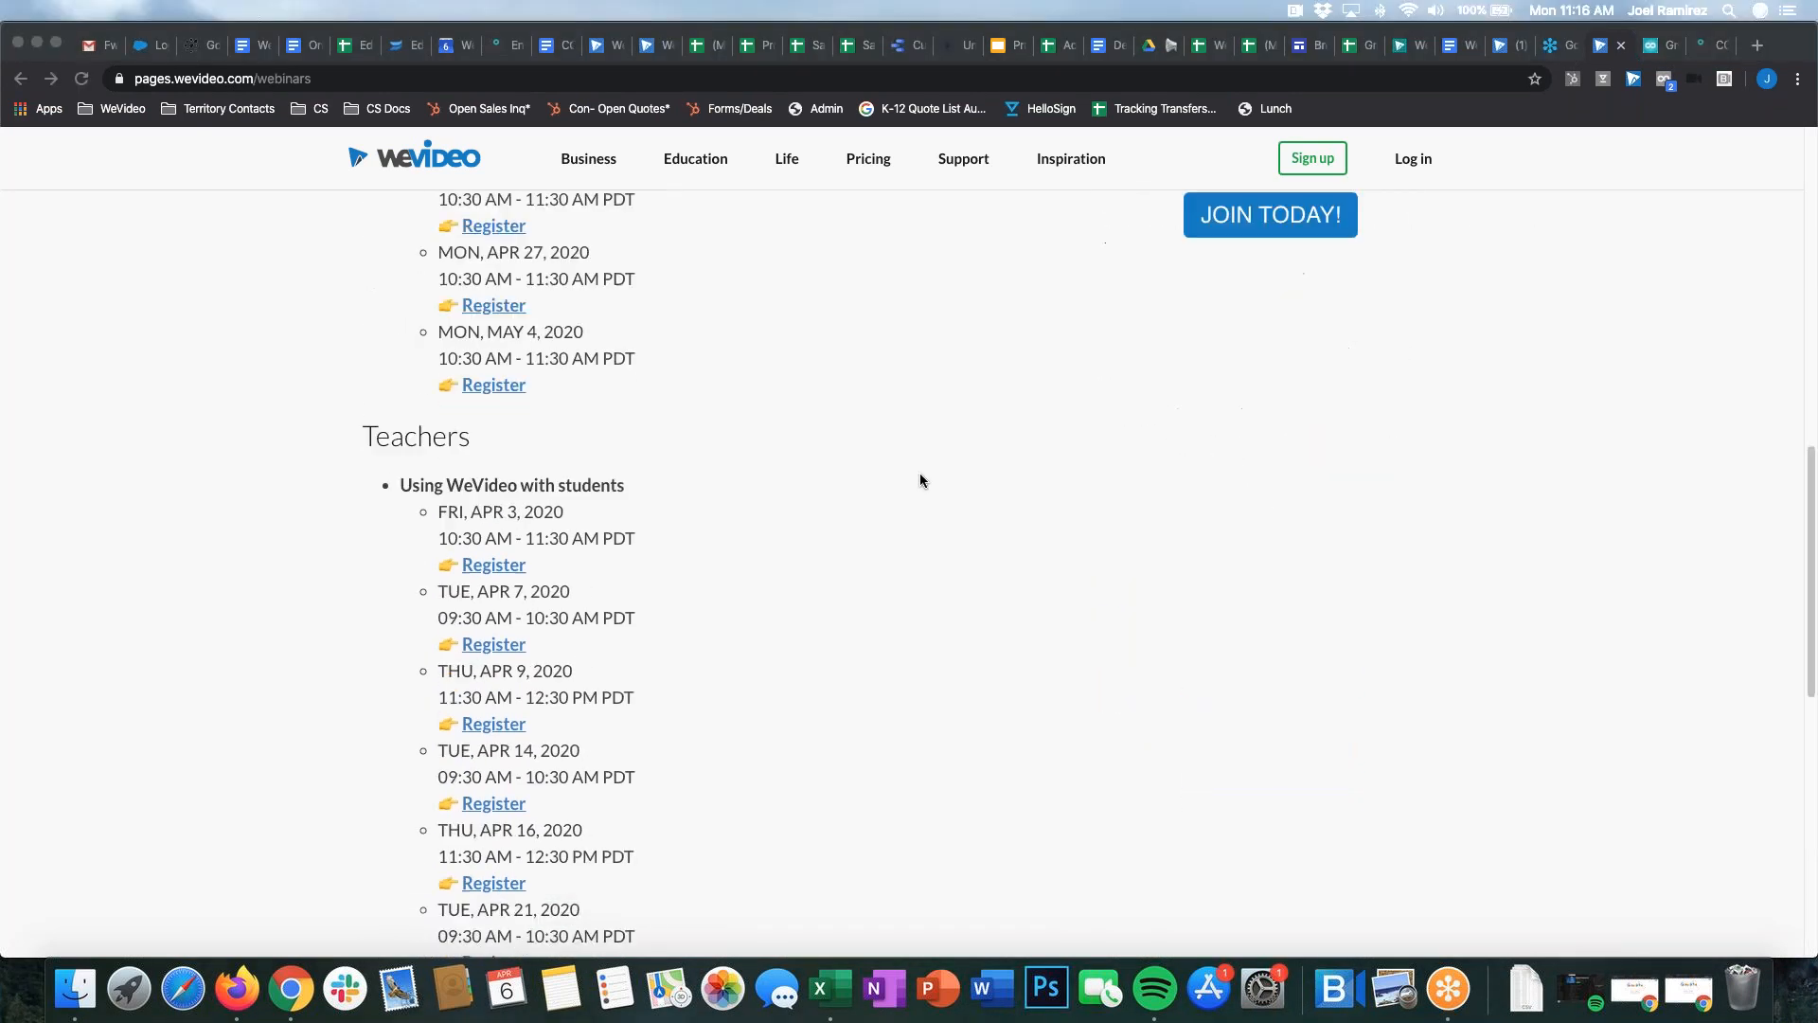
pyautogui.scroll(6, 920, 473)
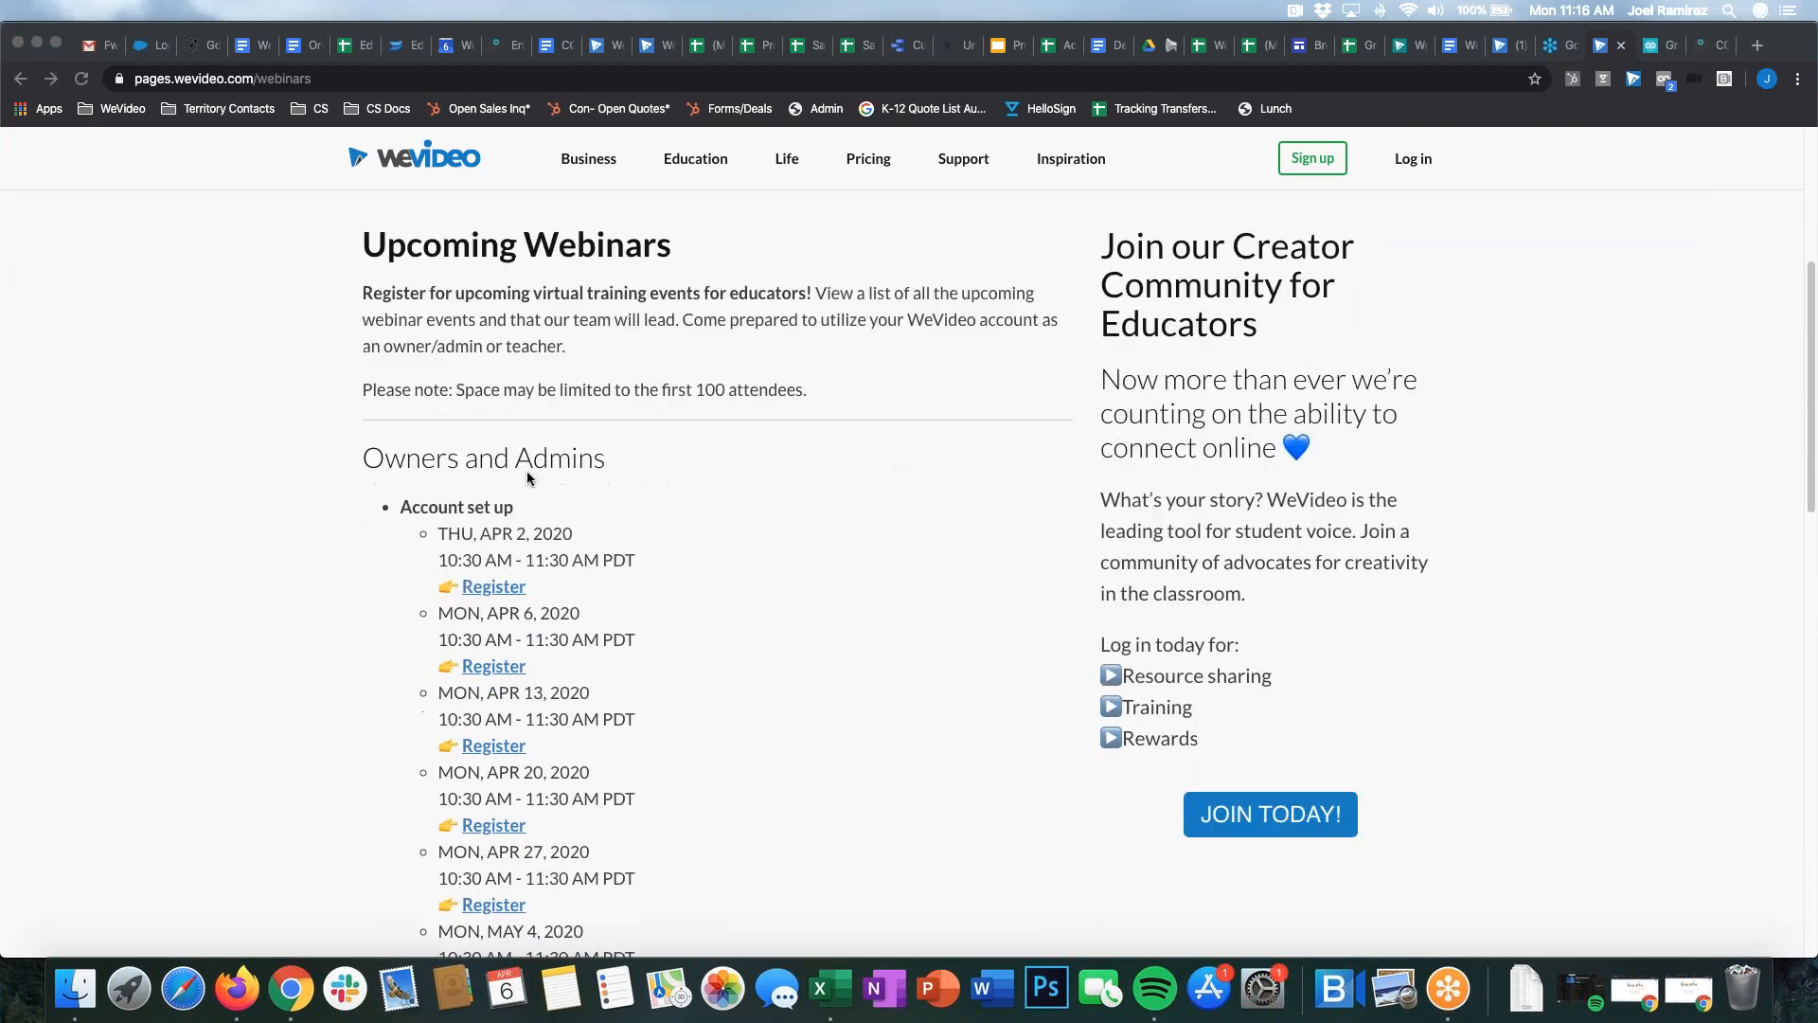
# Step: Examine the Using WeVideo with students session dates under the Teachers heading, and return to the Upcoming Webinars introduction
pyautogui.scroll(-9, 687, 533)
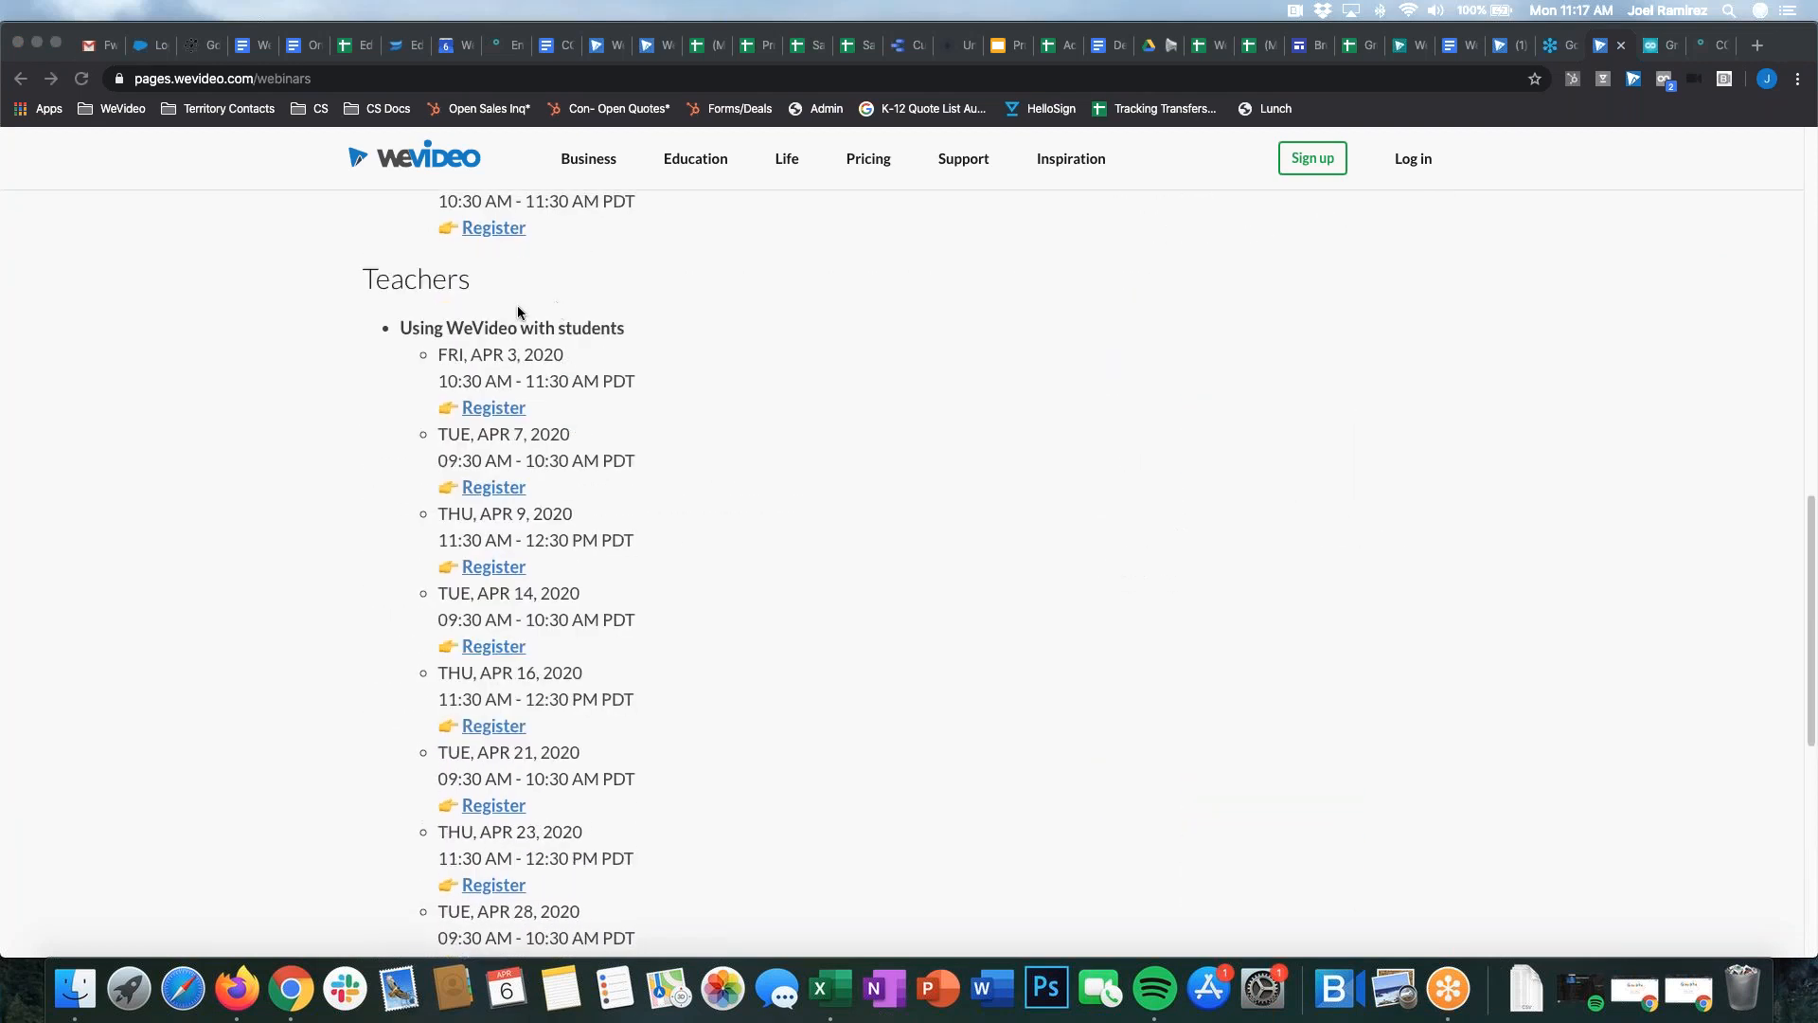
pyautogui.moveTo(347, 273); pyautogui.dragTo(505, 277)
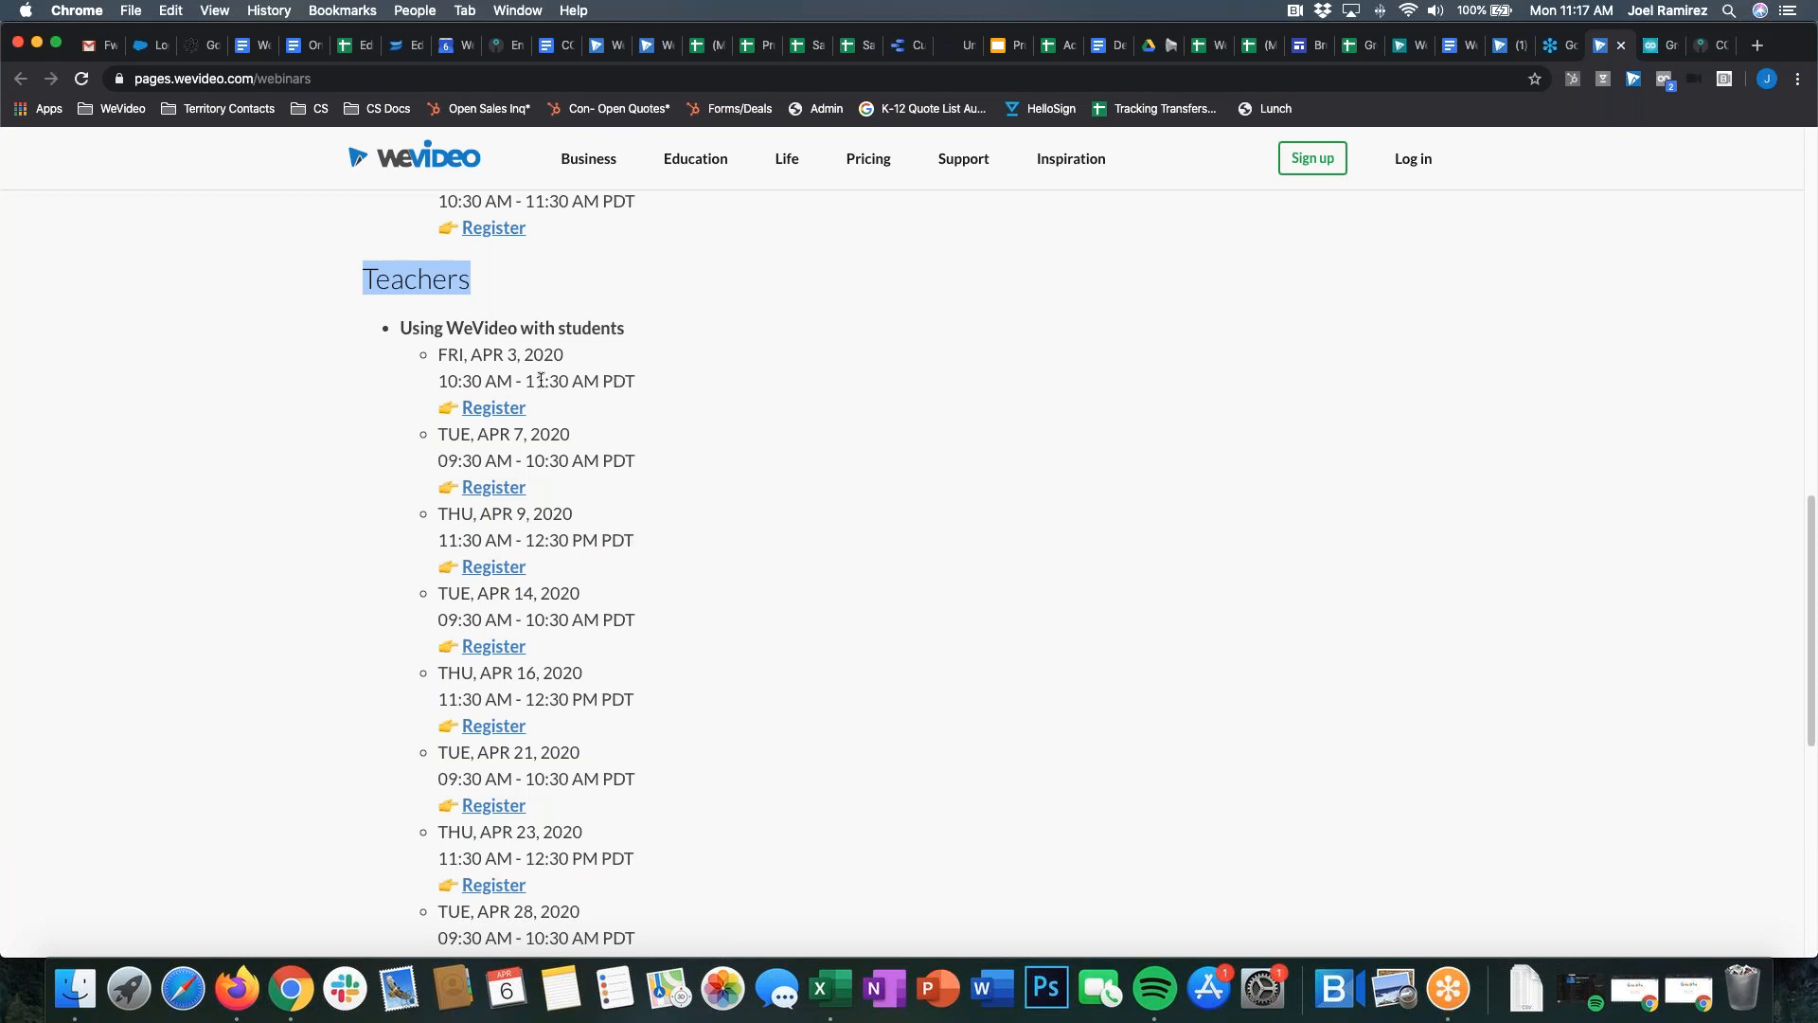
pyautogui.click(844, 405)
pyautogui.scroll(-3, 952, 377)
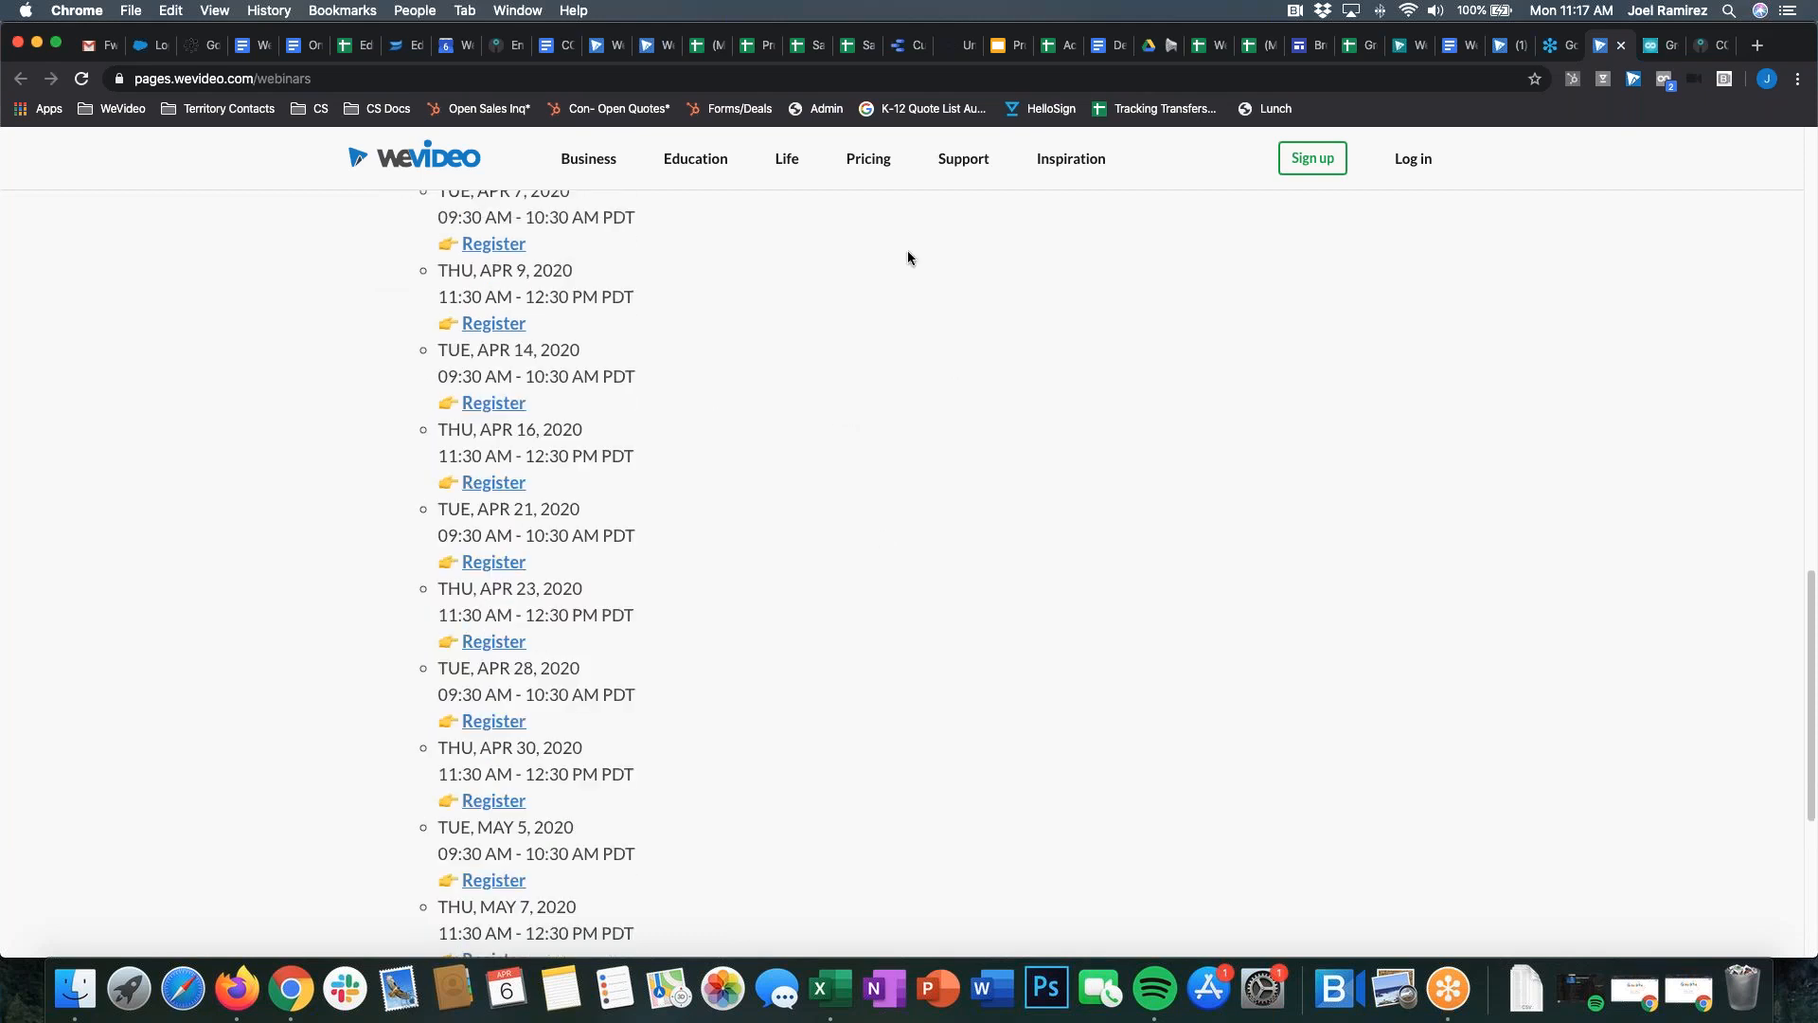
pyautogui.scroll(3, 884, 536)
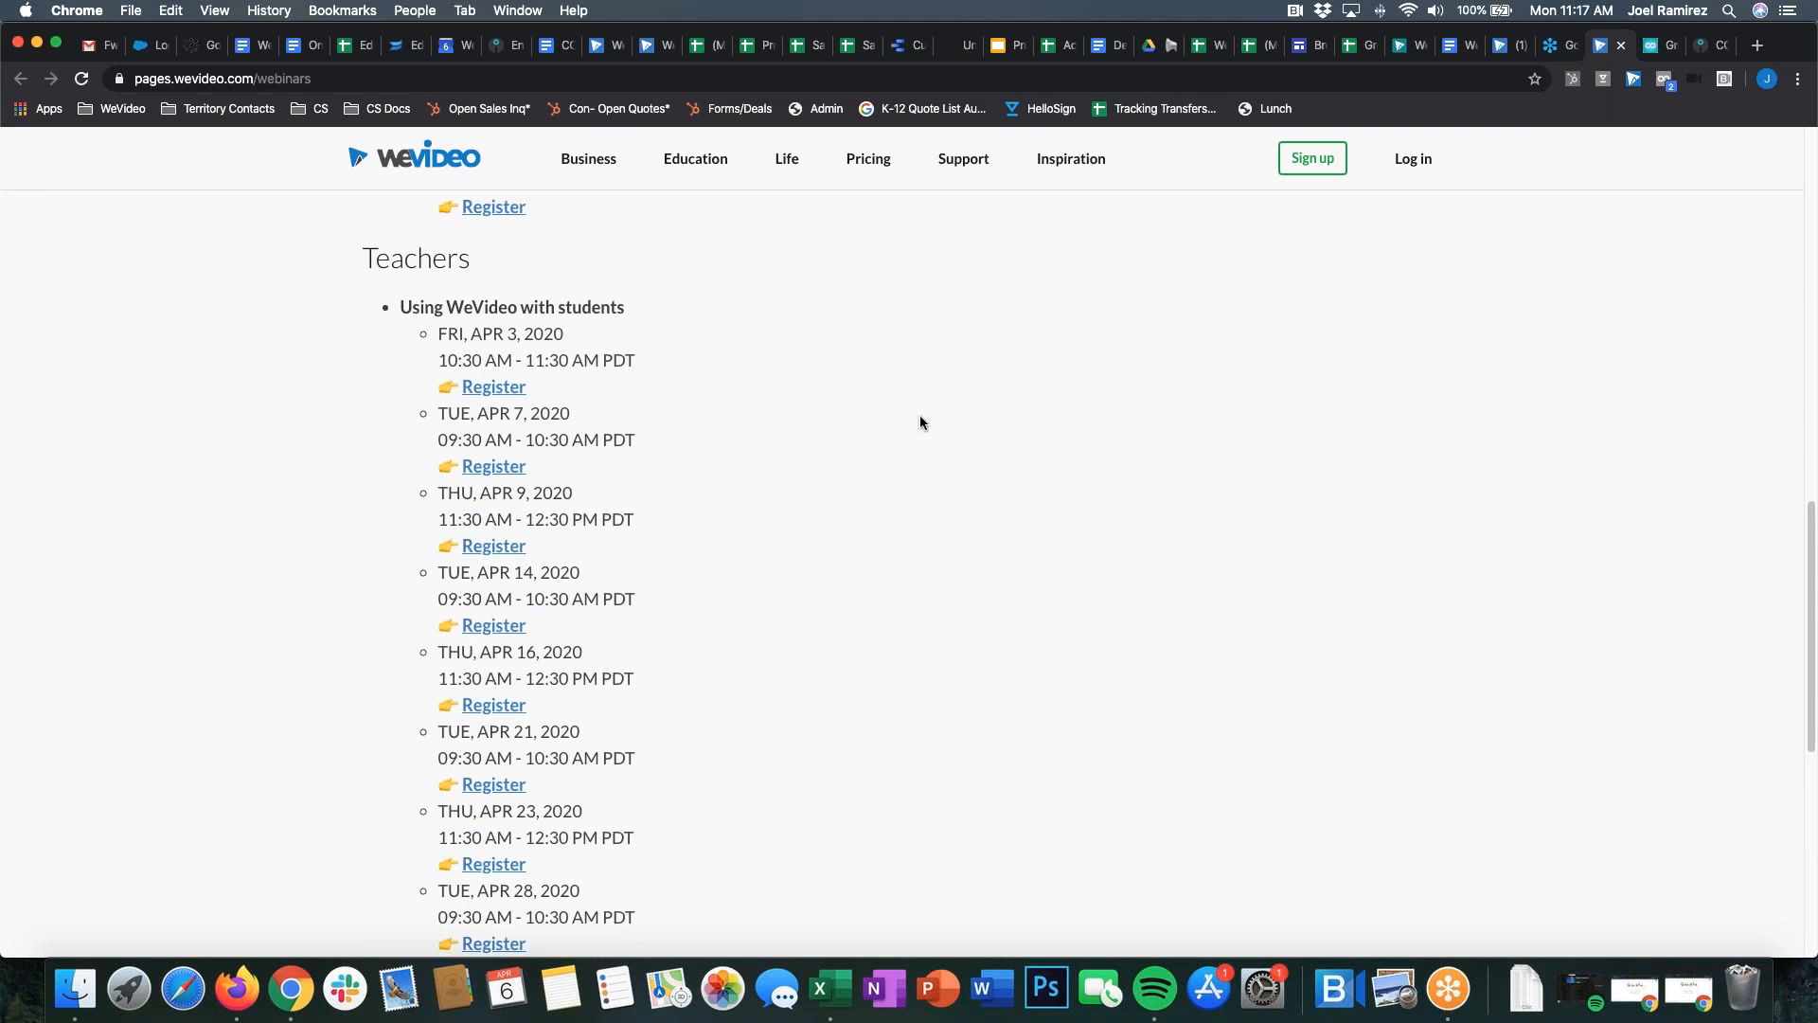
pyautogui.scroll(1, 918, 407)
pyautogui.scroll(2, 911, 389)
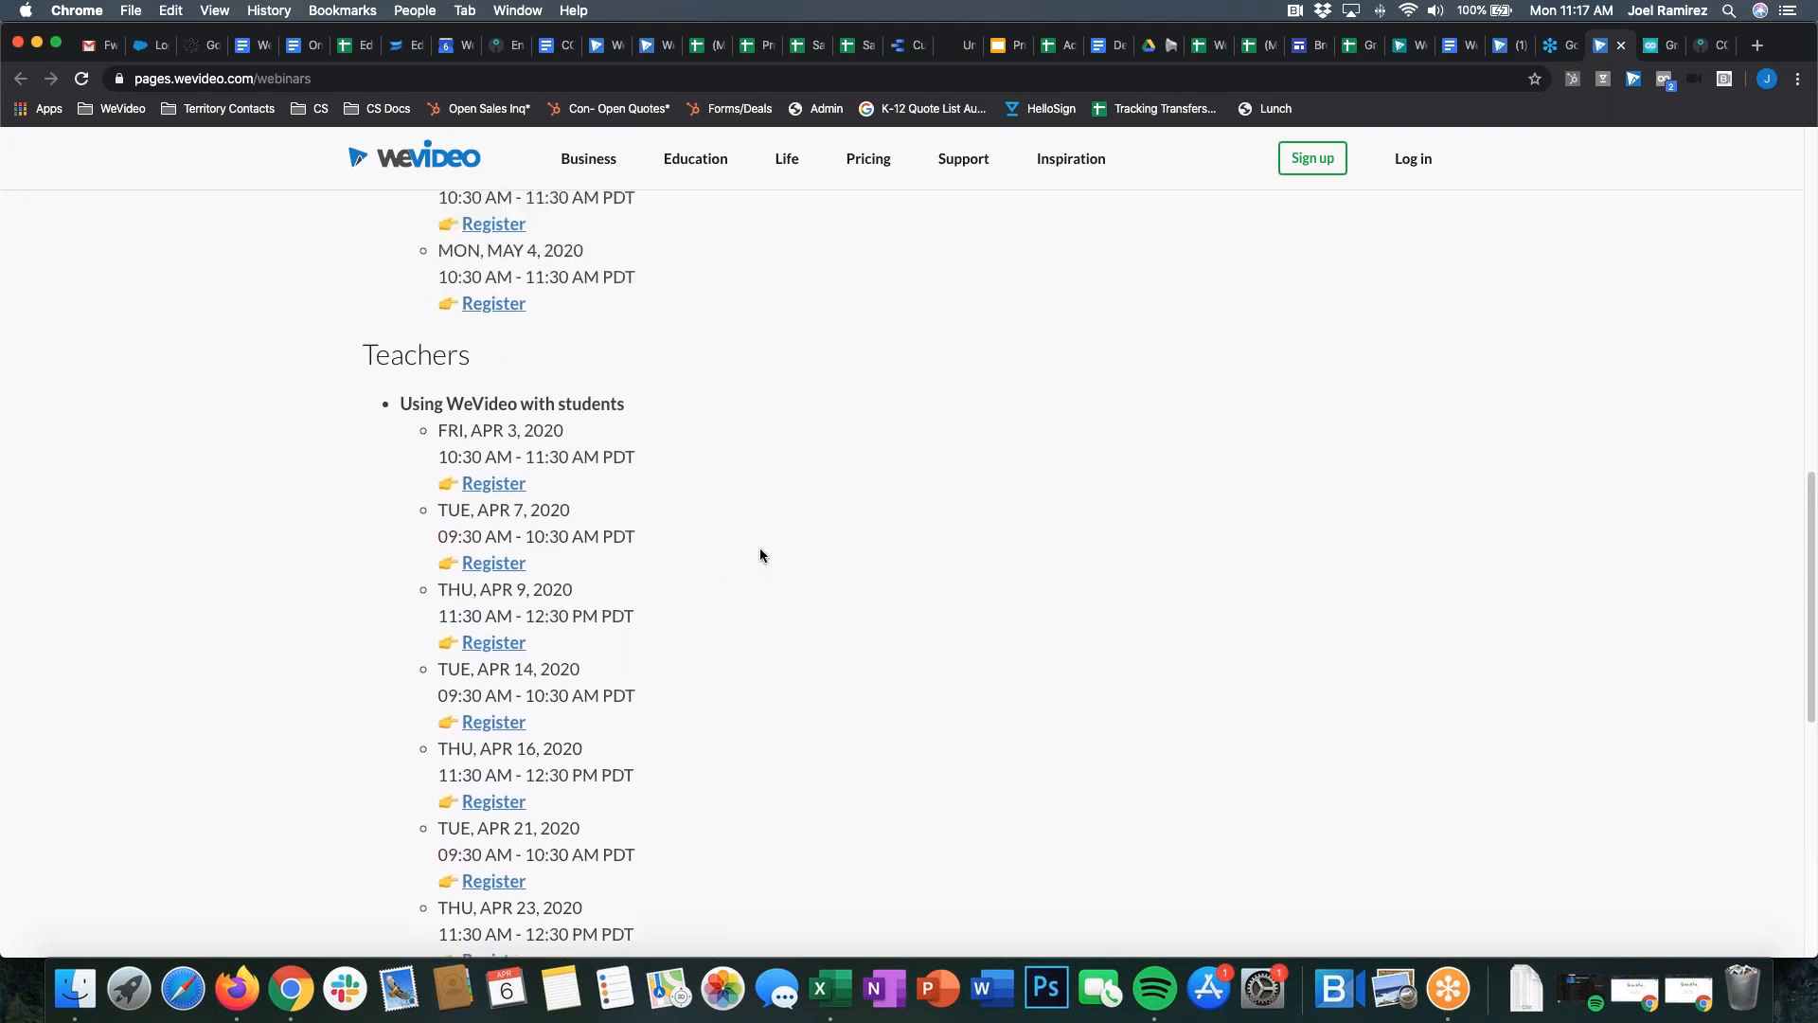
pyautogui.scroll(2, 565, 441)
pyautogui.scroll(-4, 583, 450)
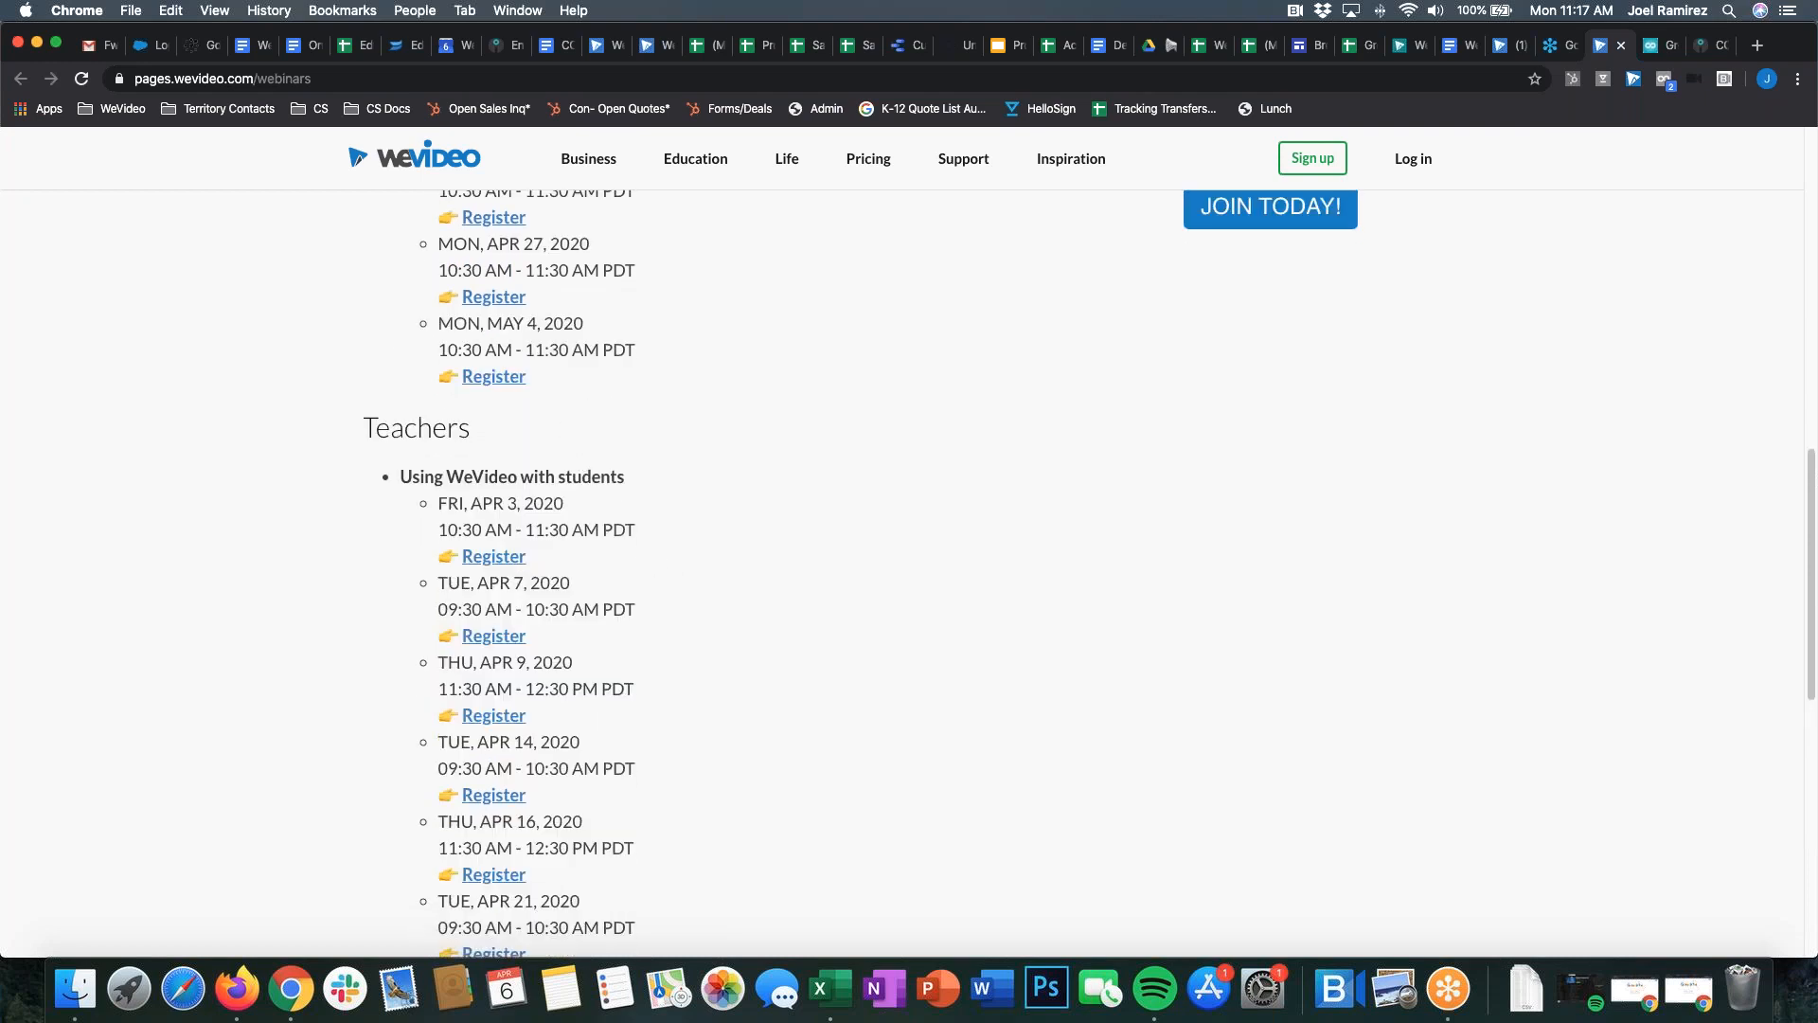
pyautogui.scroll(-5, 273, 667)
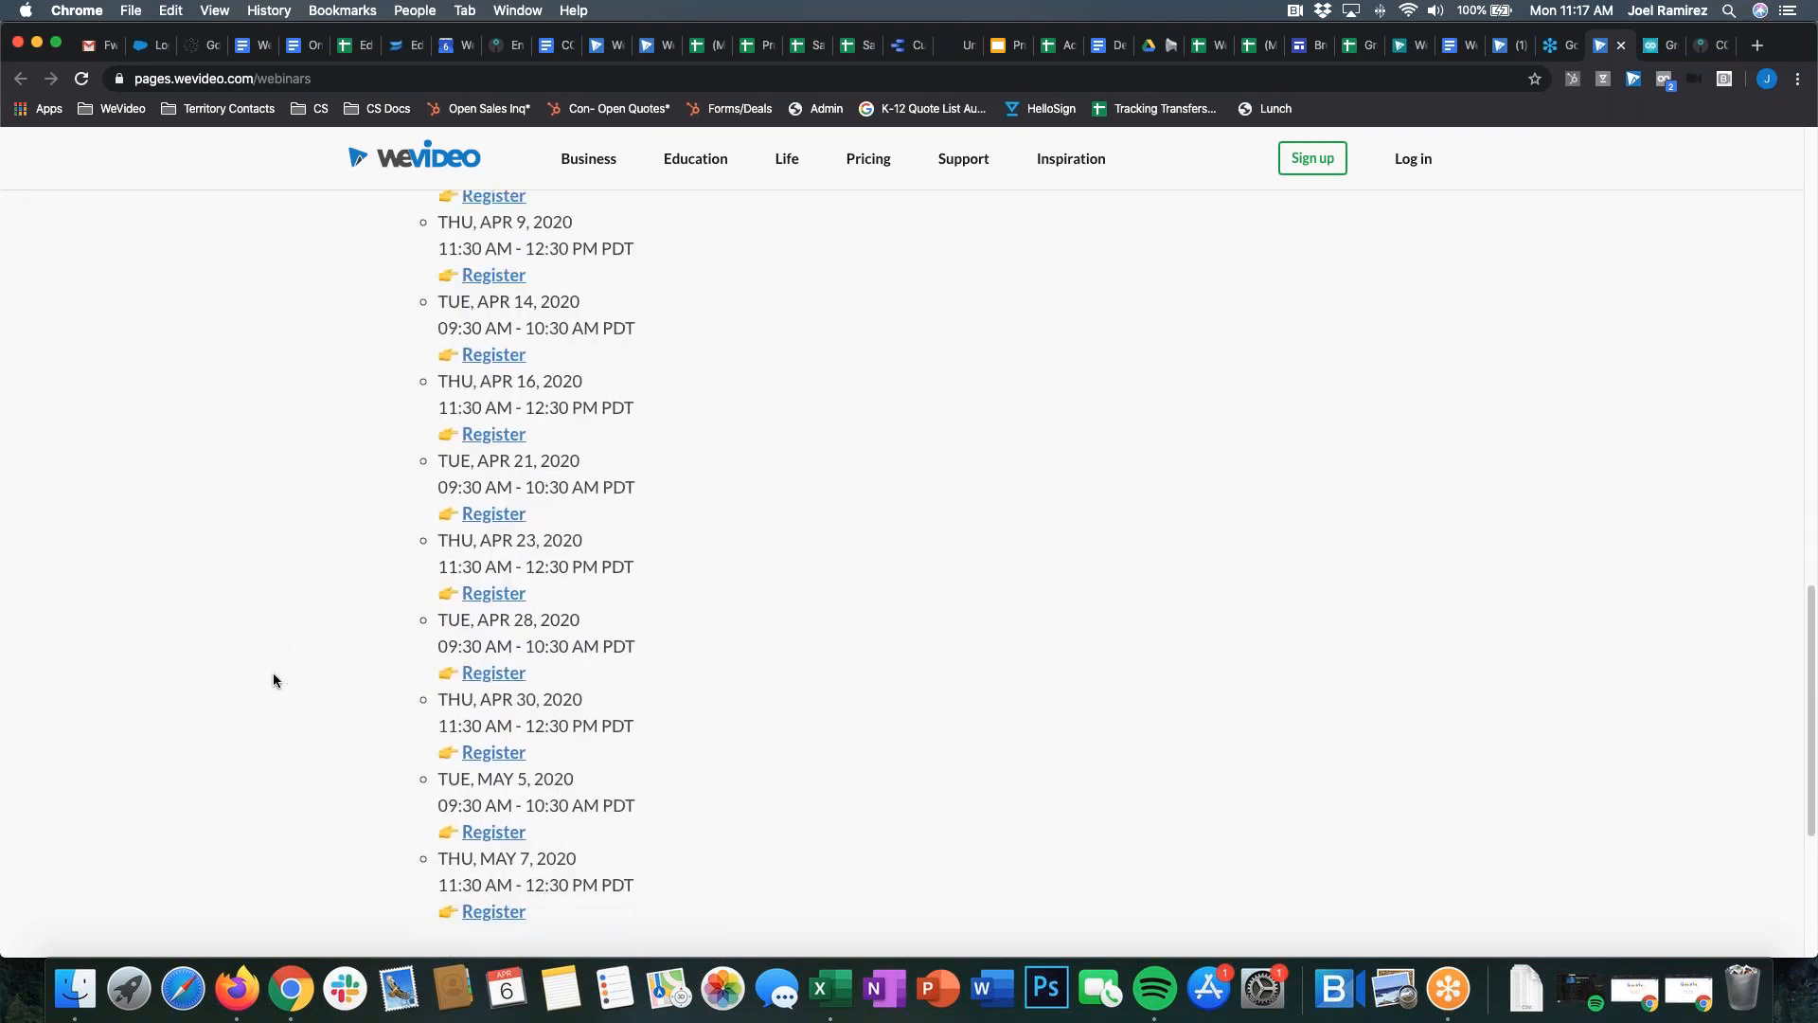
pyautogui.scroll(8, 581, 569)
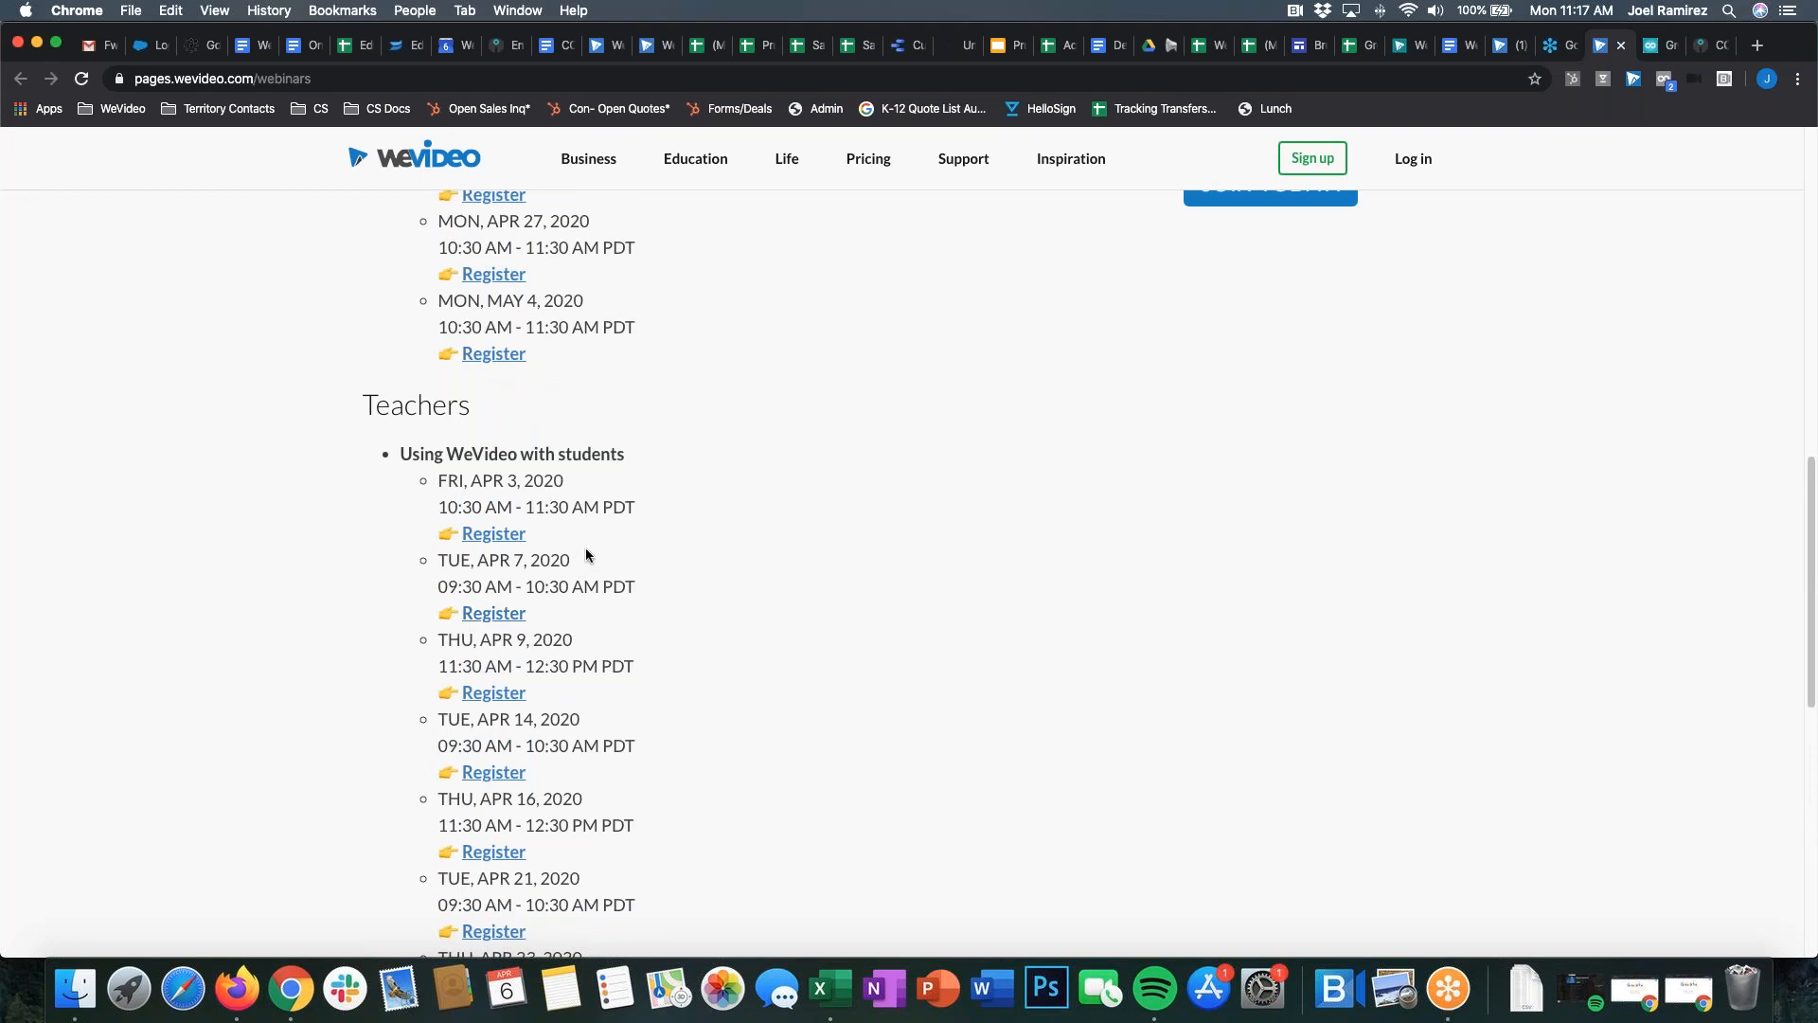
pyautogui.scroll(10, 596, 653)
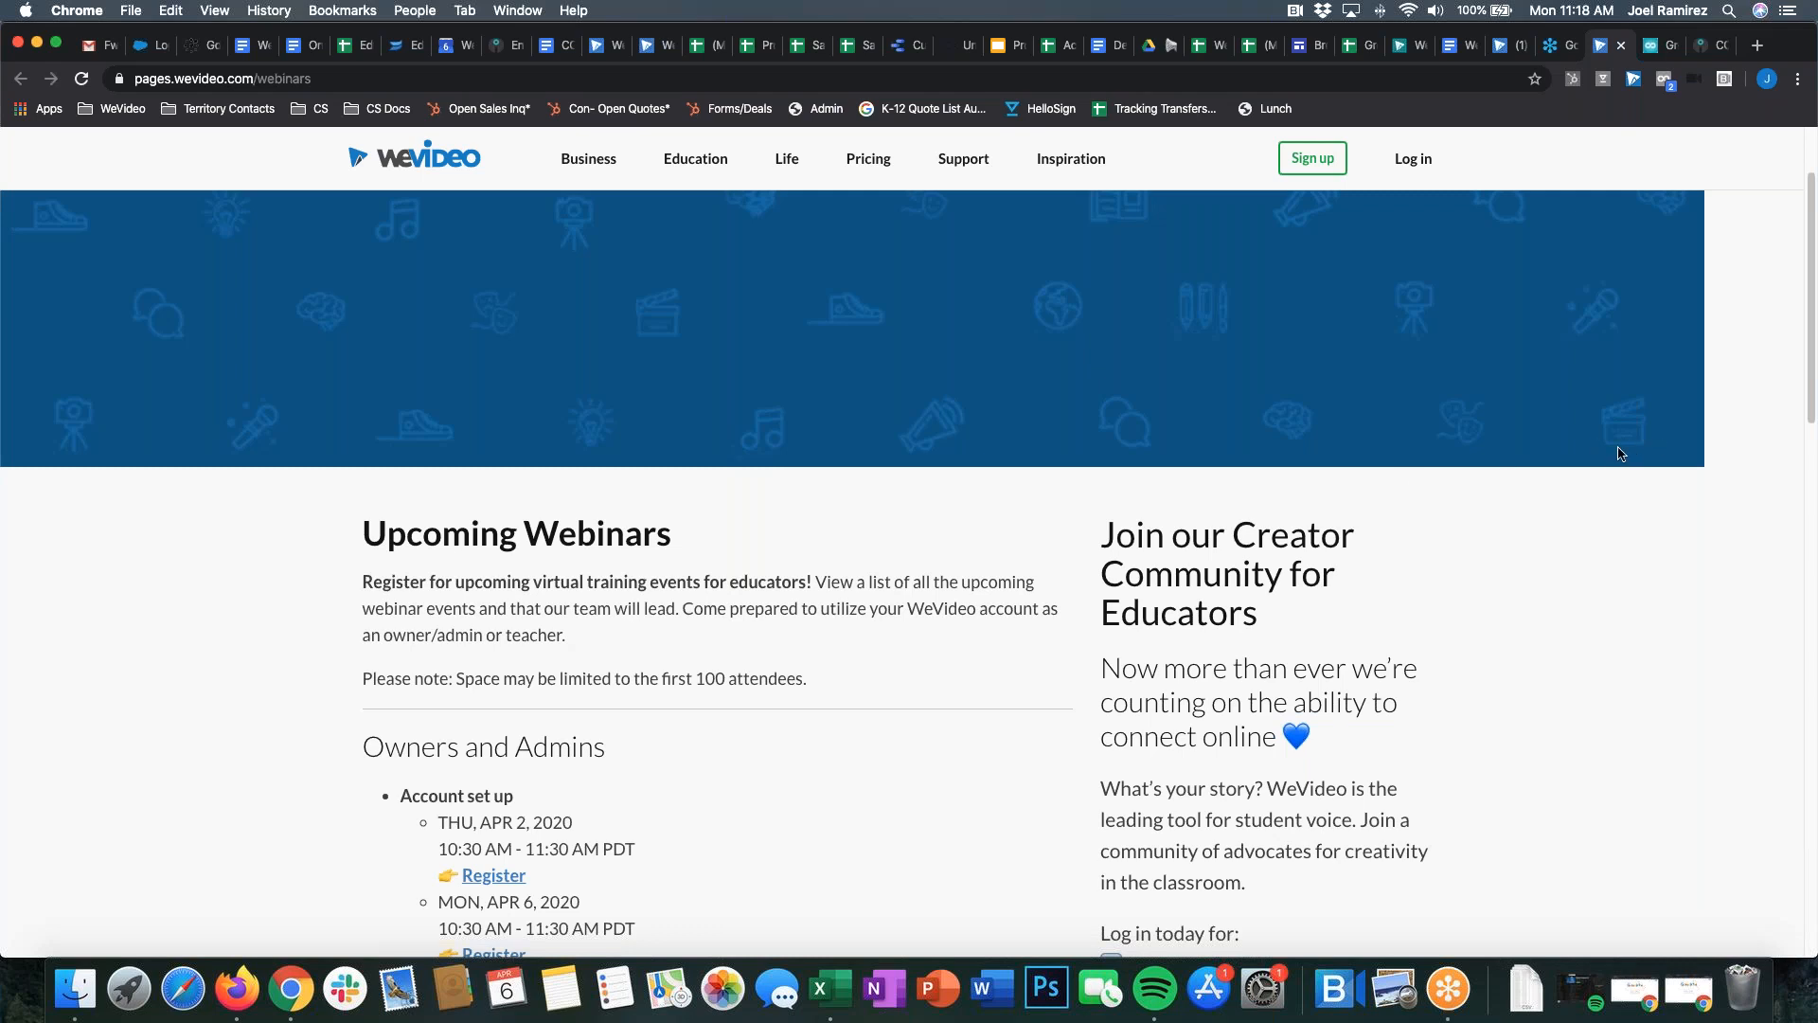
pyautogui.click(1469, 138)
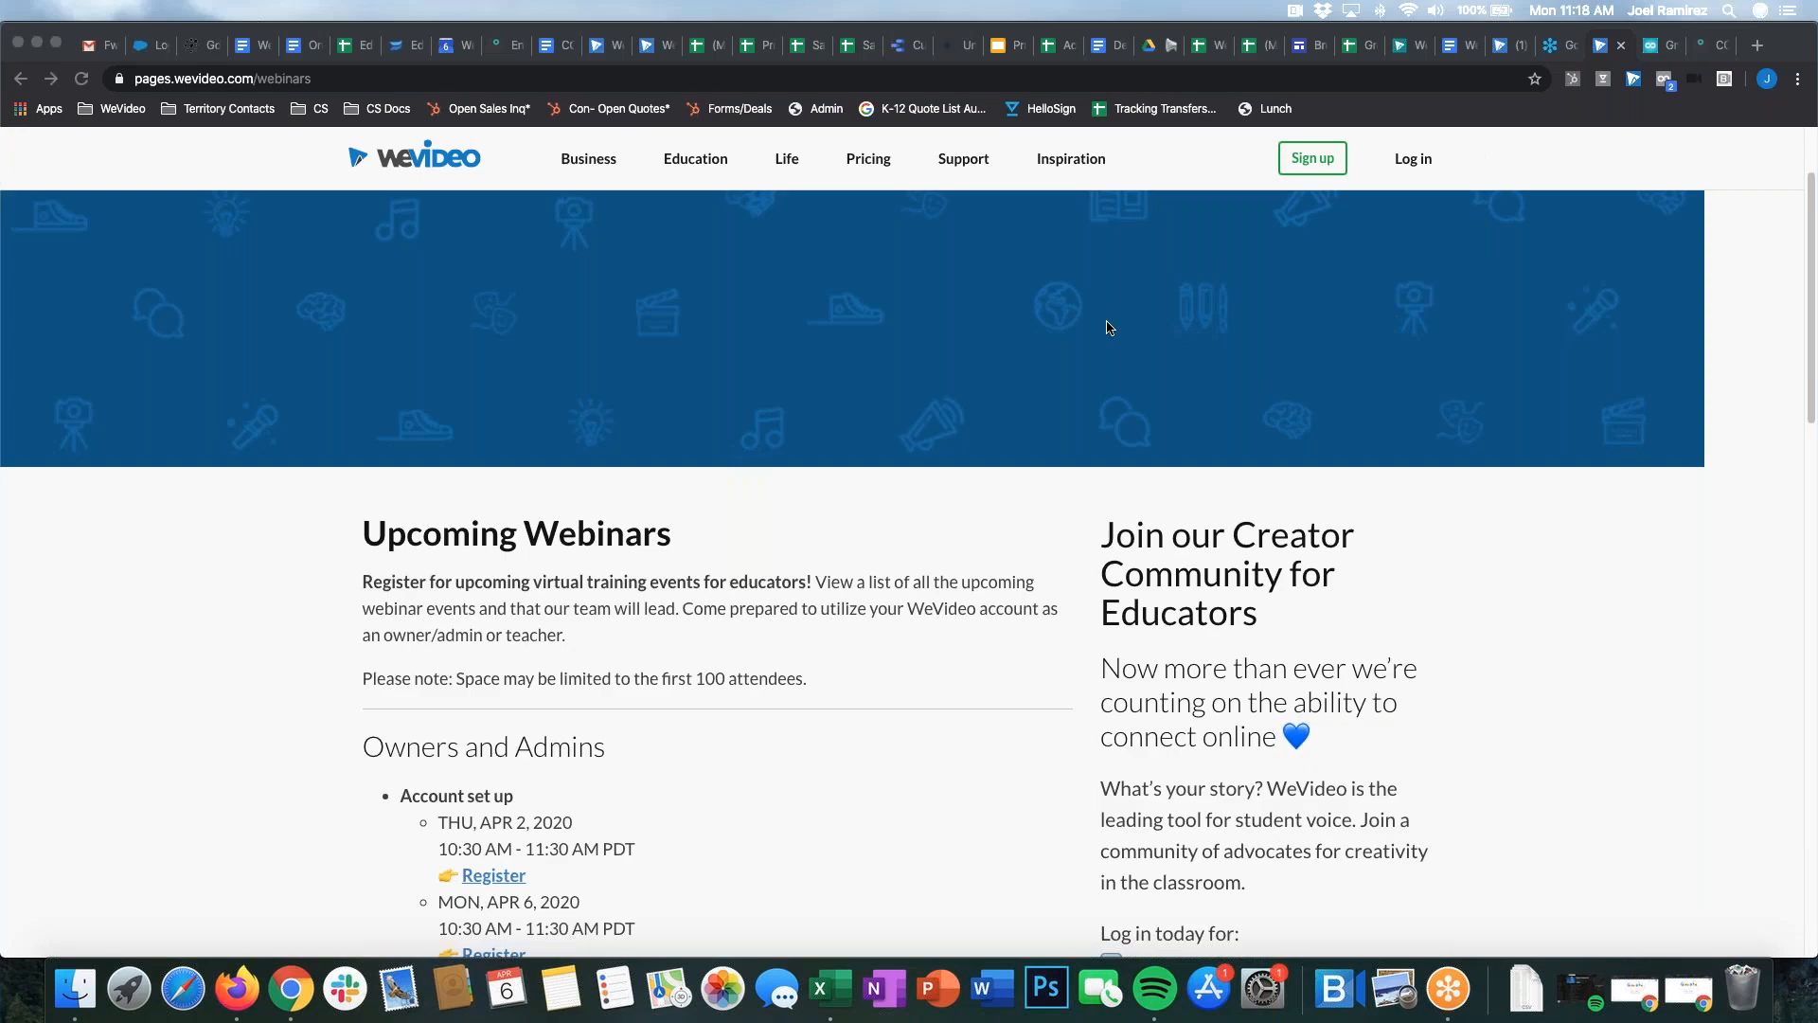